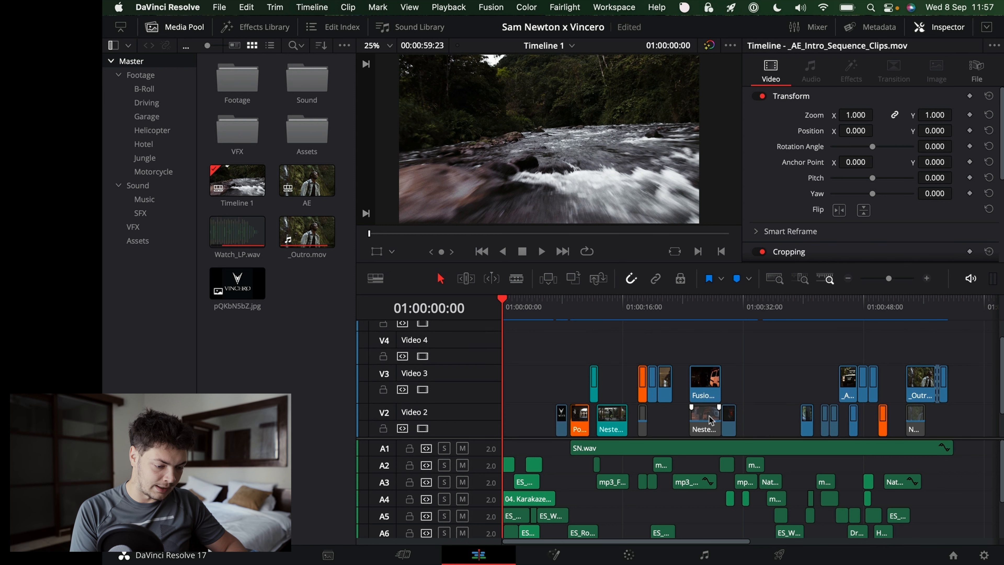
- Select all the intro sequence clips on the Video 1 track, with the playhead at 01:00:05:02
scroll(564, 471, "down", 3)
scroll(563, 483, "up", 3)
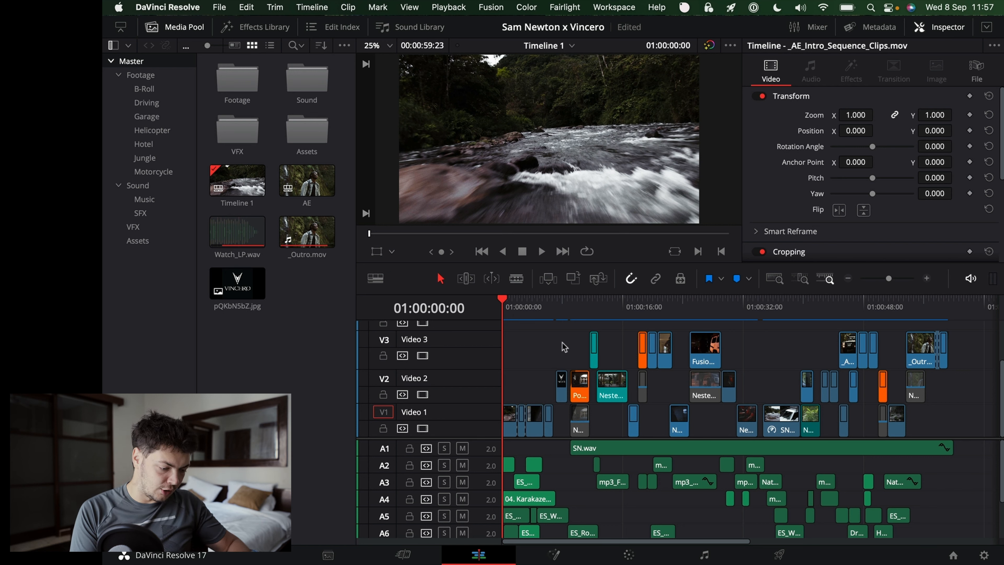
left_click(926, 278)
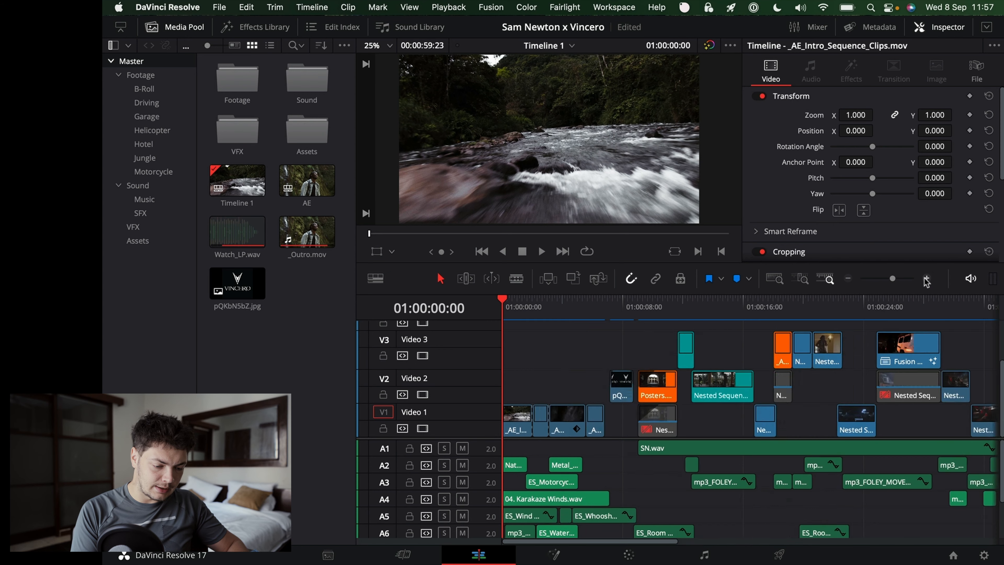
left_click(926, 278)
left_click(656, 308)
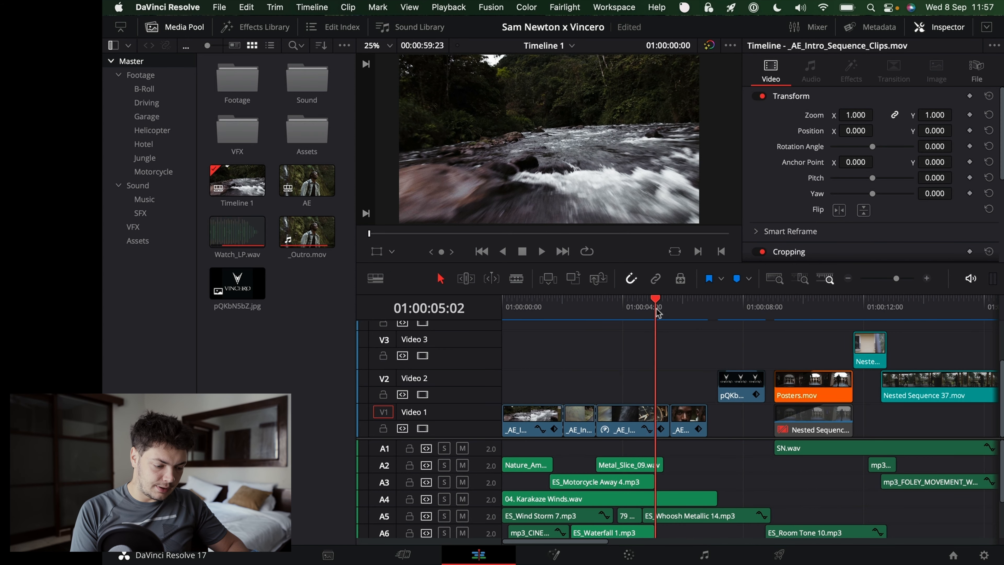
left_click(682, 432)
key("super+y")
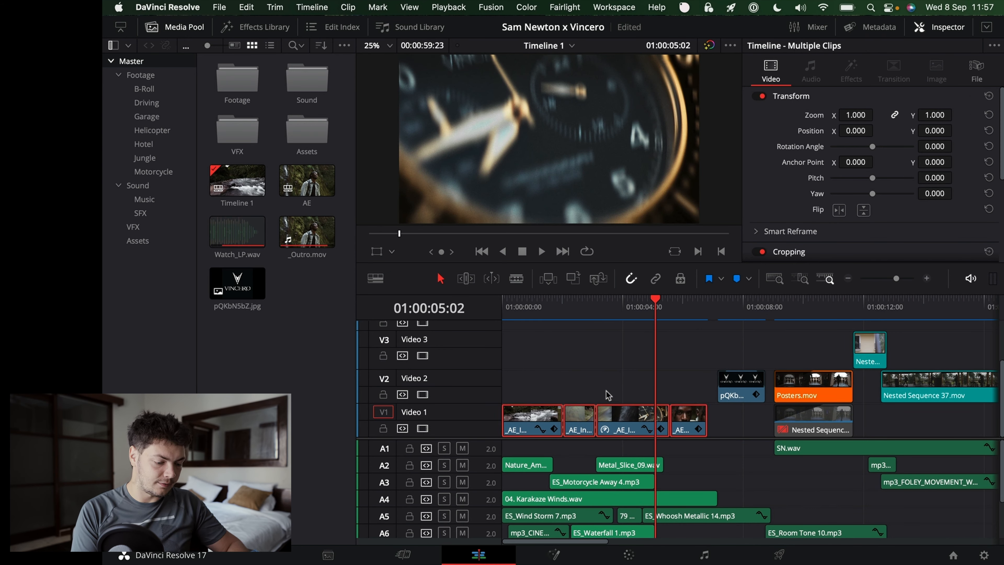
- Deselect the intro clips and move the playhead from the watch close-up to the face close-up at 01:00:05:14
left_click(667, 357)
key("Right")
key("Right")
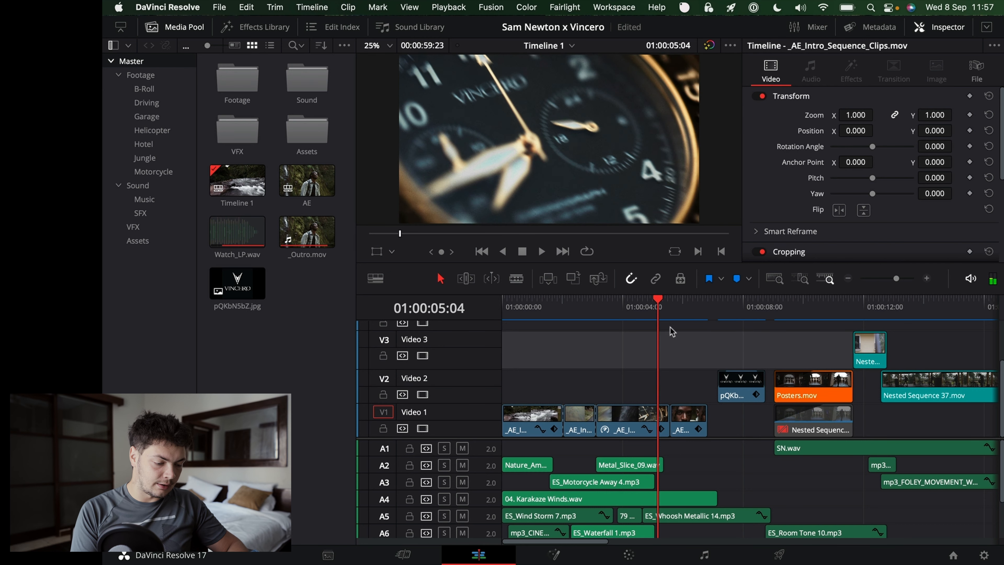
left_click(670, 309)
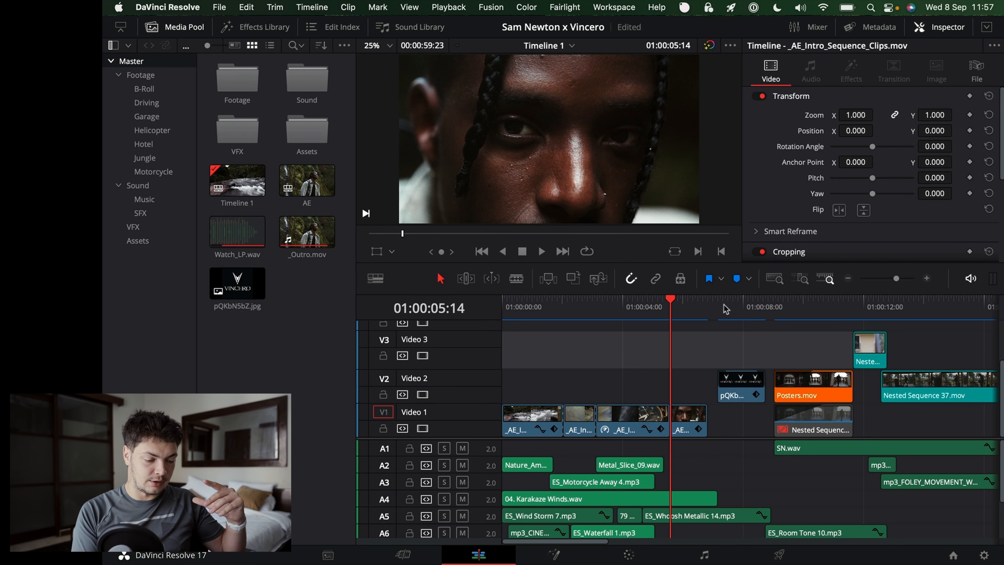
- Play the Vincero logo clip on Video 2, then replay the face close-up leading into it
left_click(718, 308)
key("space")
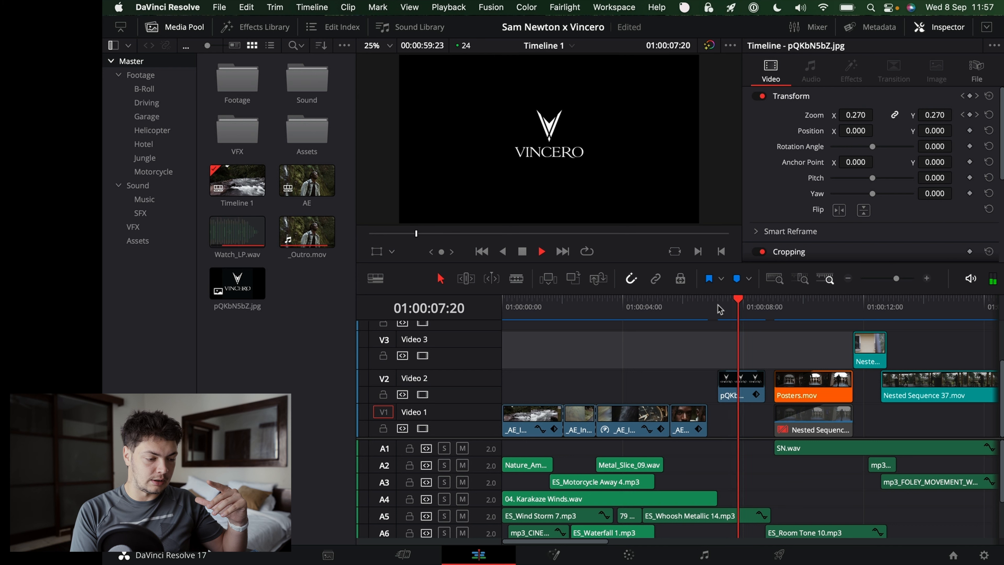
key("space")
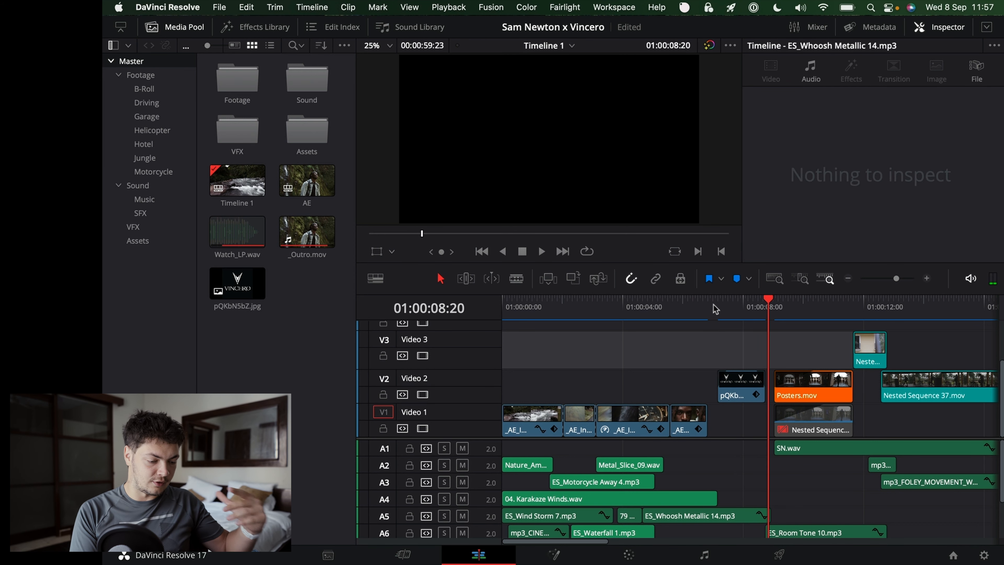
left_click(715, 308)
left_click_drag(715, 308, 668, 314)
key("space")
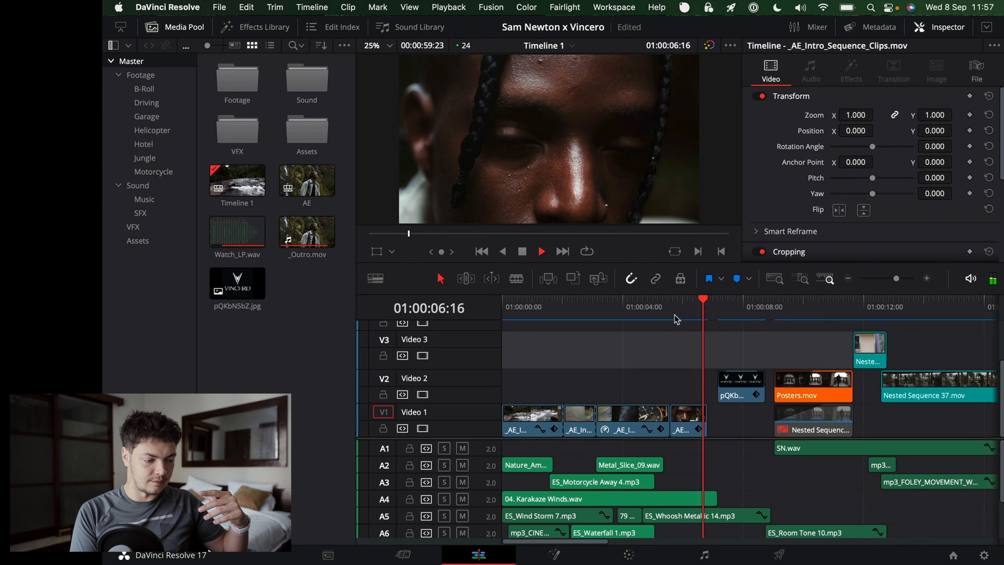
key("space")
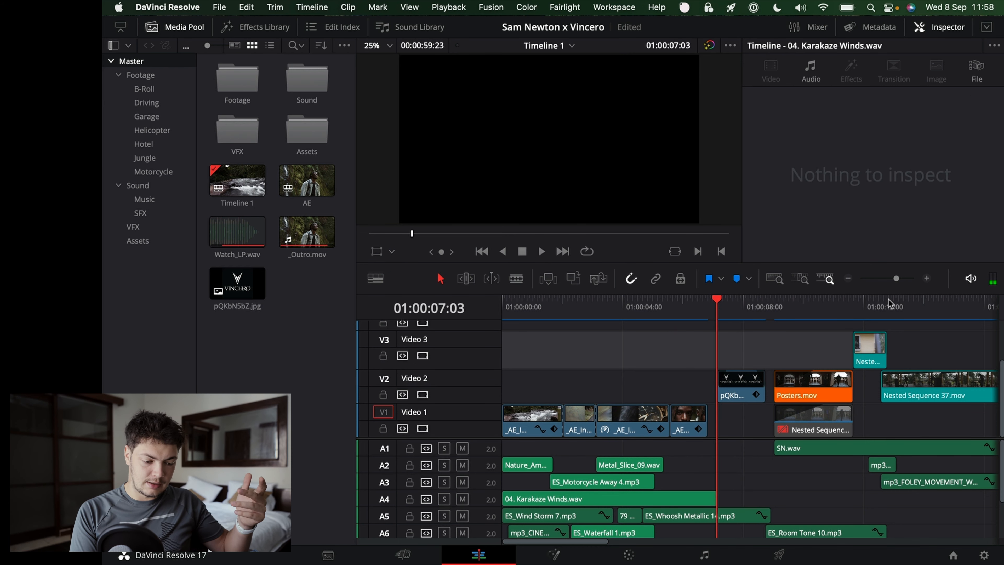
- Play the clip on Video 3 after Posters.mov and park the playhead at 01:00:12:14, on its transition to Nested Sequence 37.mov
left_click(809, 378)
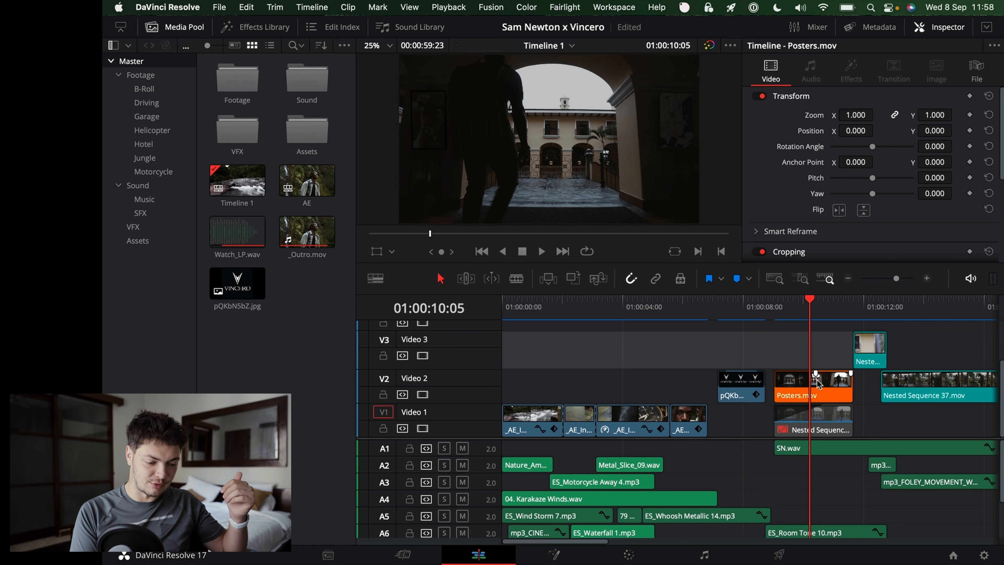
scroll(802, 411, "right", 5)
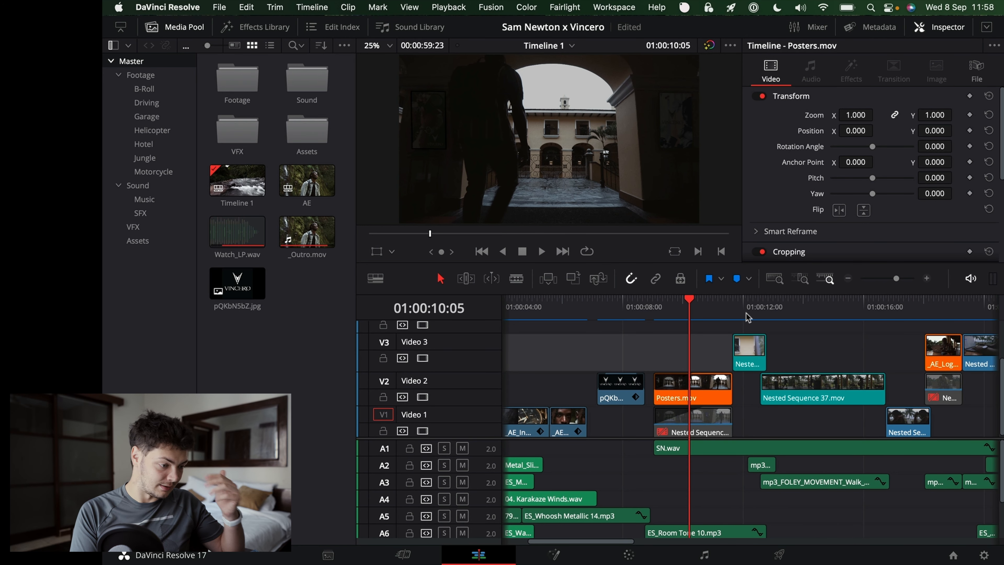
left_click(731, 310)
key("space")
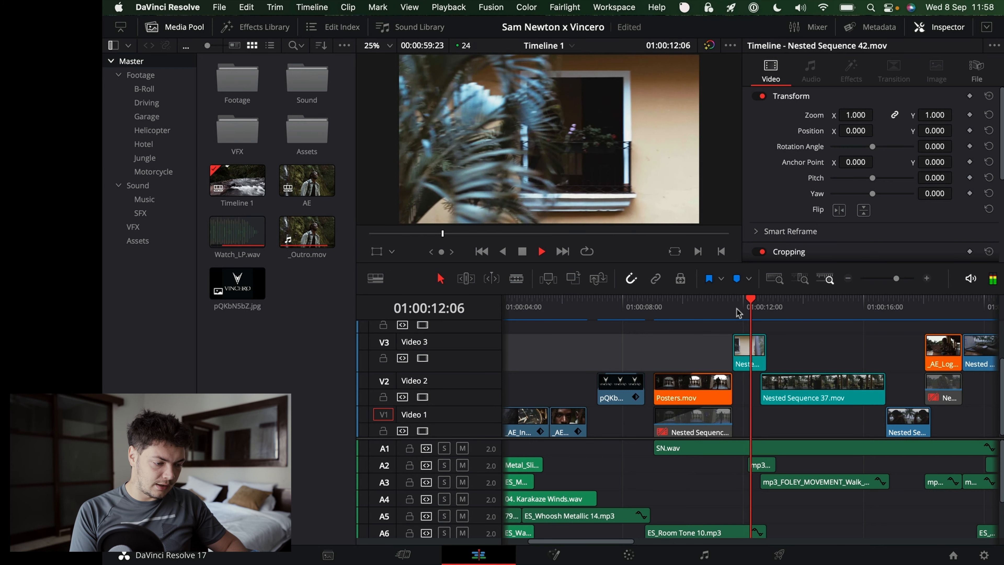
key("space")
left_click(759, 312)
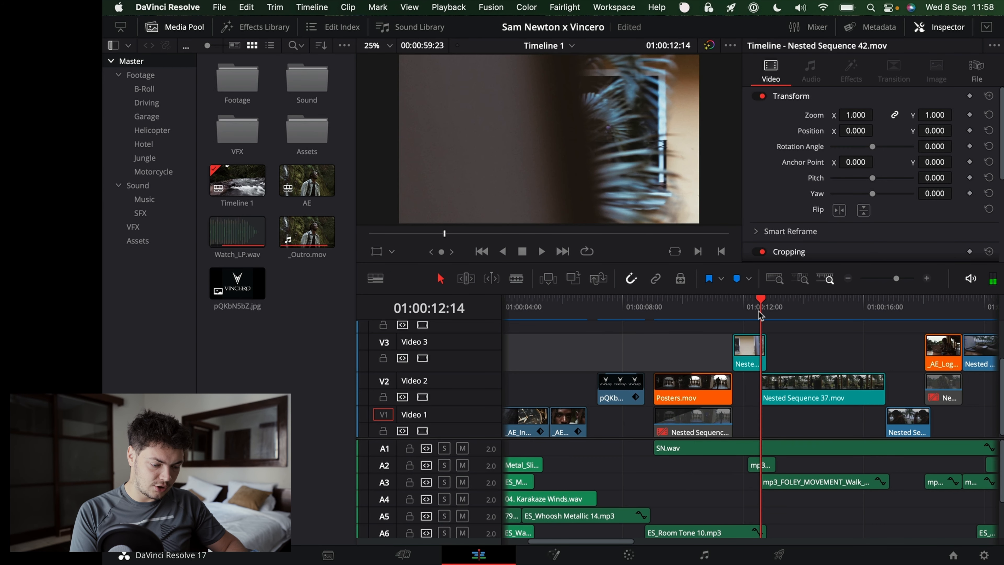
- Open the Video 3 transition clip on the Color page and examine its alpha output option and window mask outline
left_click_drag(806, 344, 788, 357)
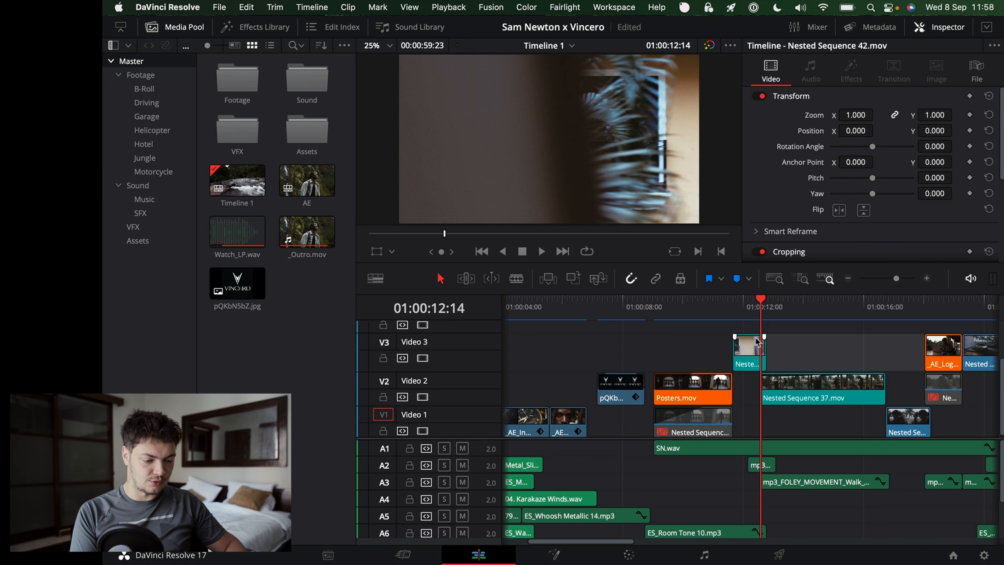
left_click(758, 351)
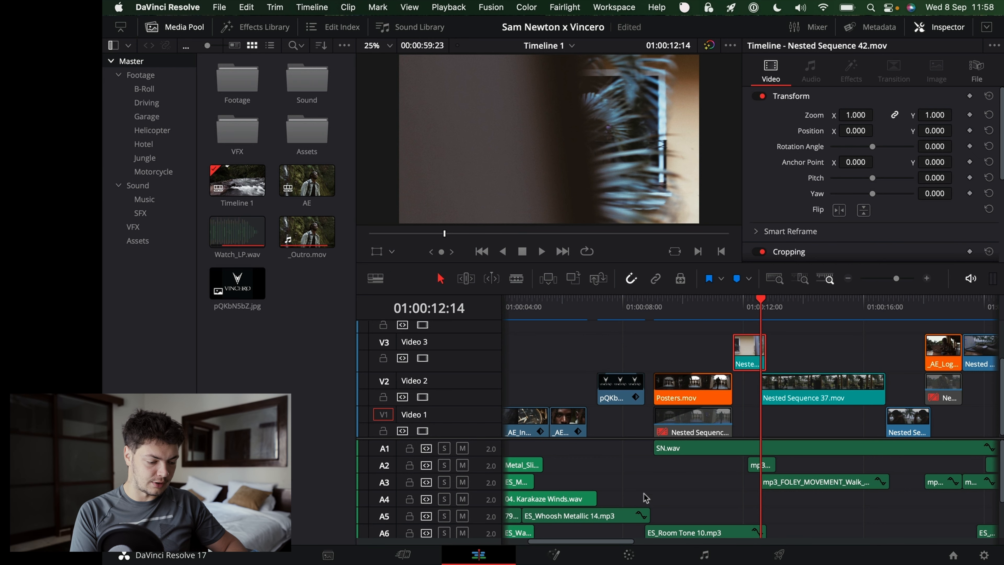
left_click(629, 555)
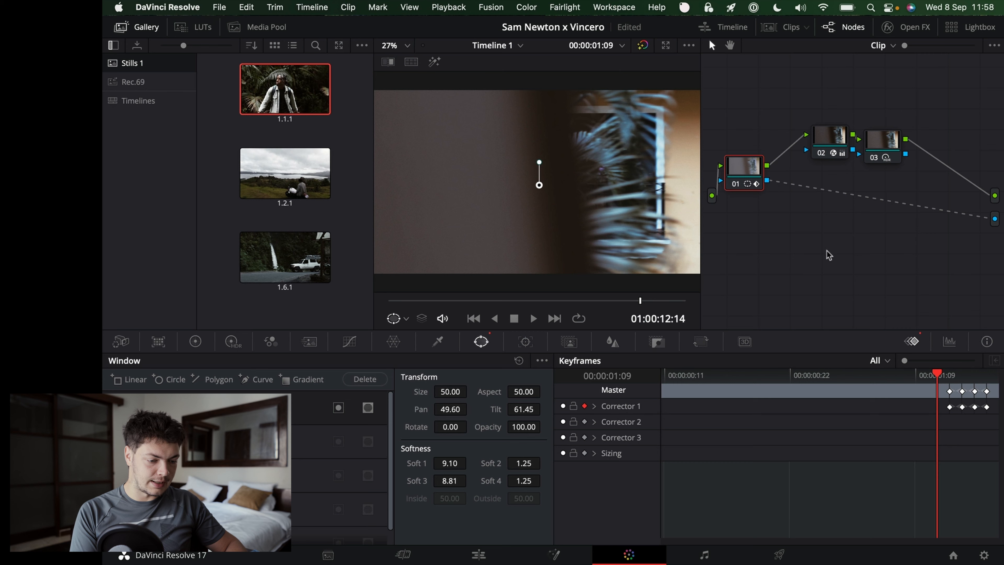
right_click(881, 217)
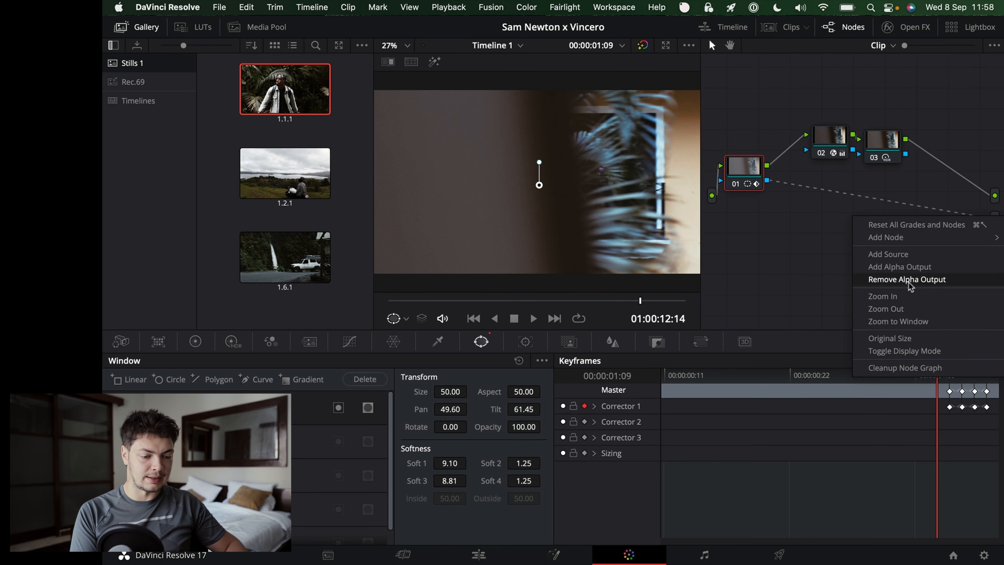
left_click(927, 280)
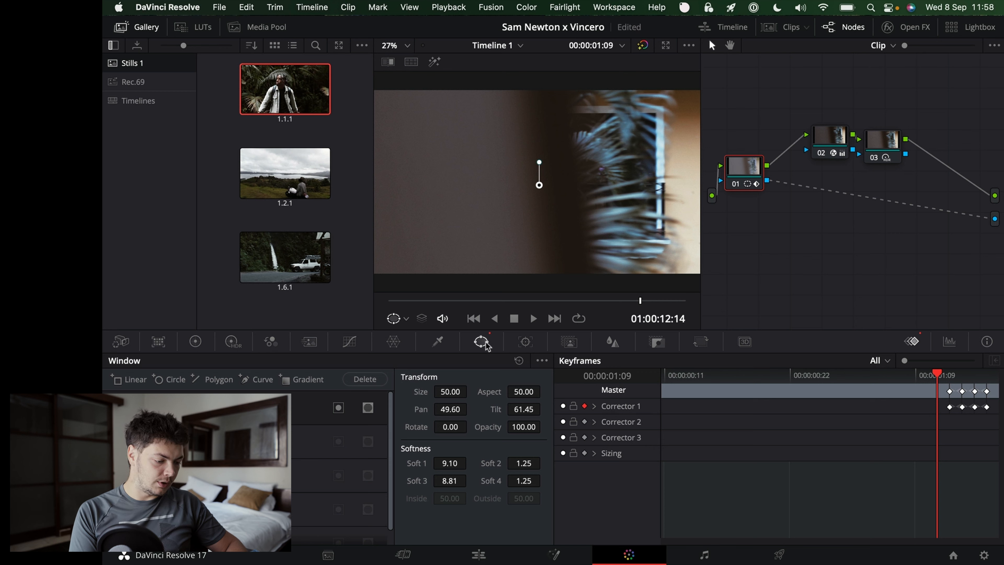
scroll(582, 171, "down", 2)
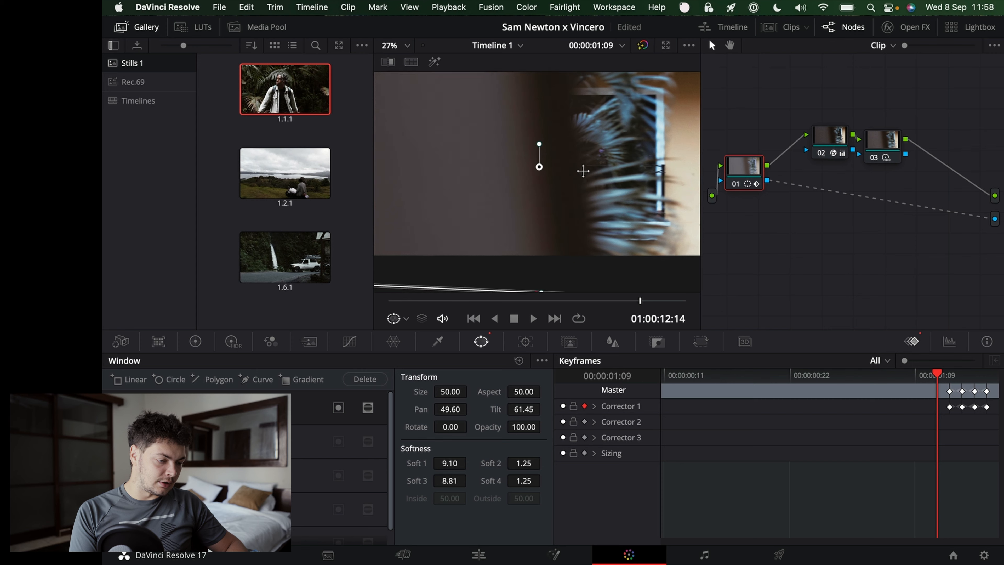
scroll(583, 170, "down", 3)
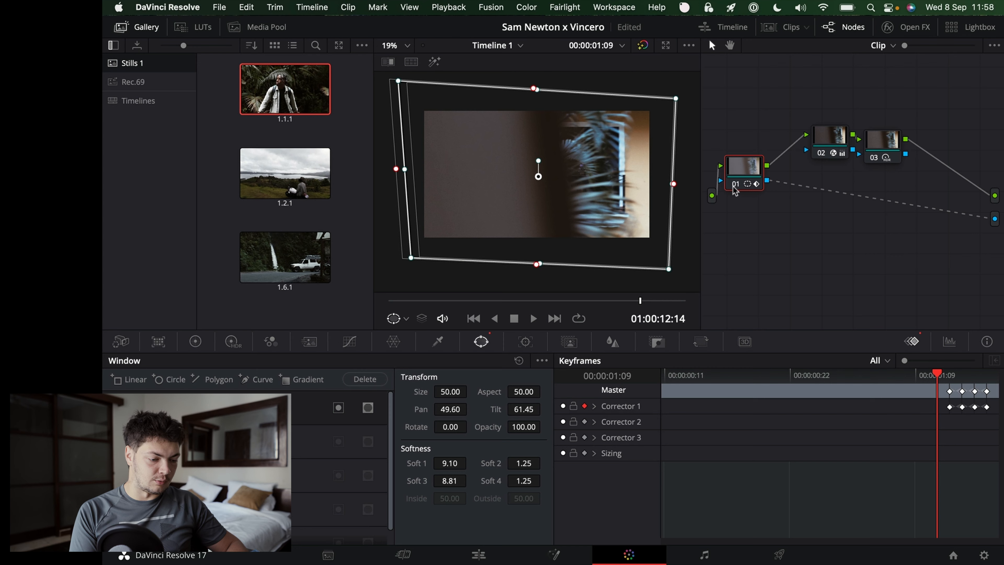
- Step frame by frame through the window mask keyframes to examine how the transition reveals the next clip
left_click(951, 374)
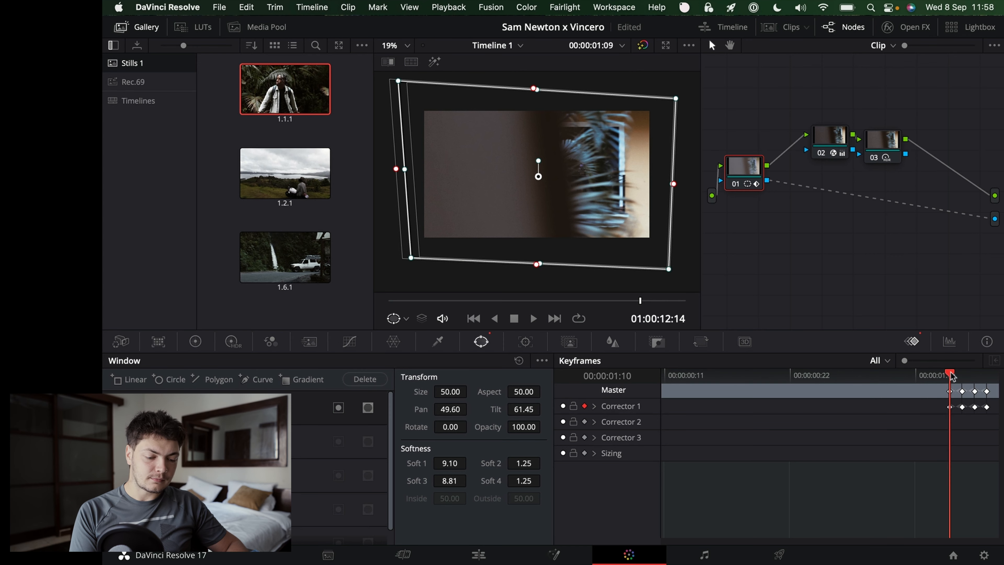
key("Right")
key("Right")
key("Right")
key("Right")
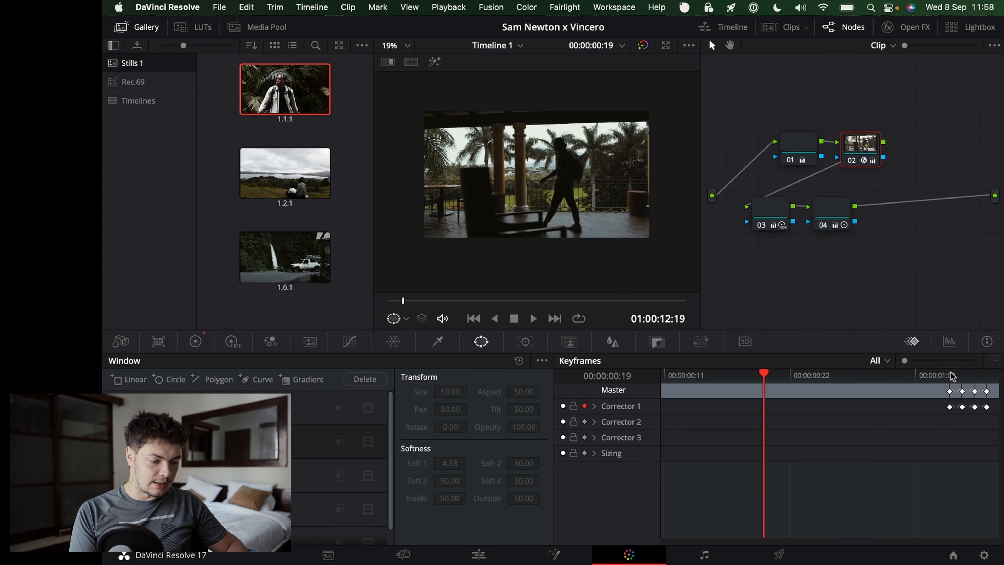
key("Left")
key("Left")
key("Left")
key("Right")
key("Right")
key("Right")
key("Left")
key("Left")
key("Left")
key("Left")
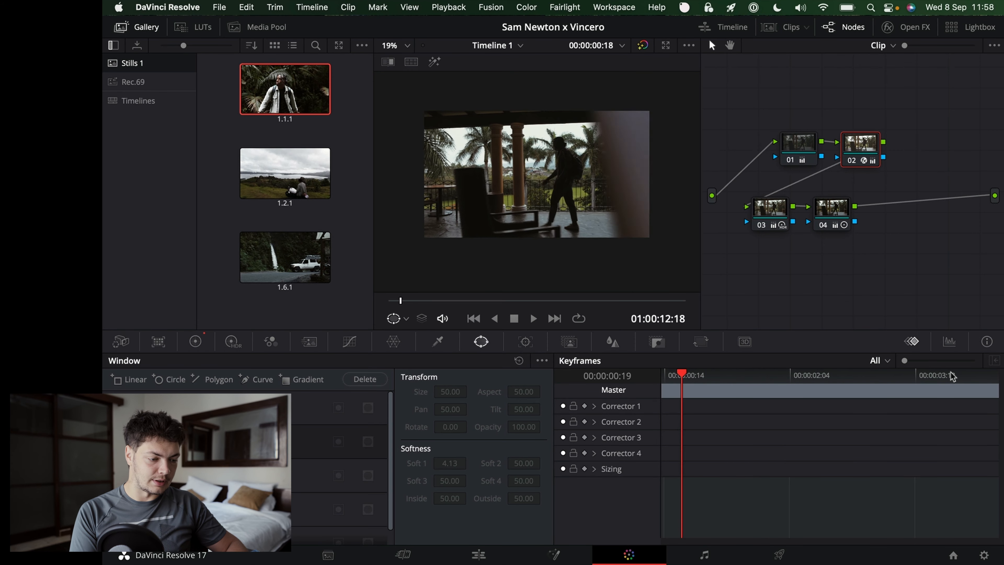
- Return to the Edit page and play from the masked transition, then the laptop shots from about 01:00:16:18 to the watch close-up
key("shift+4")
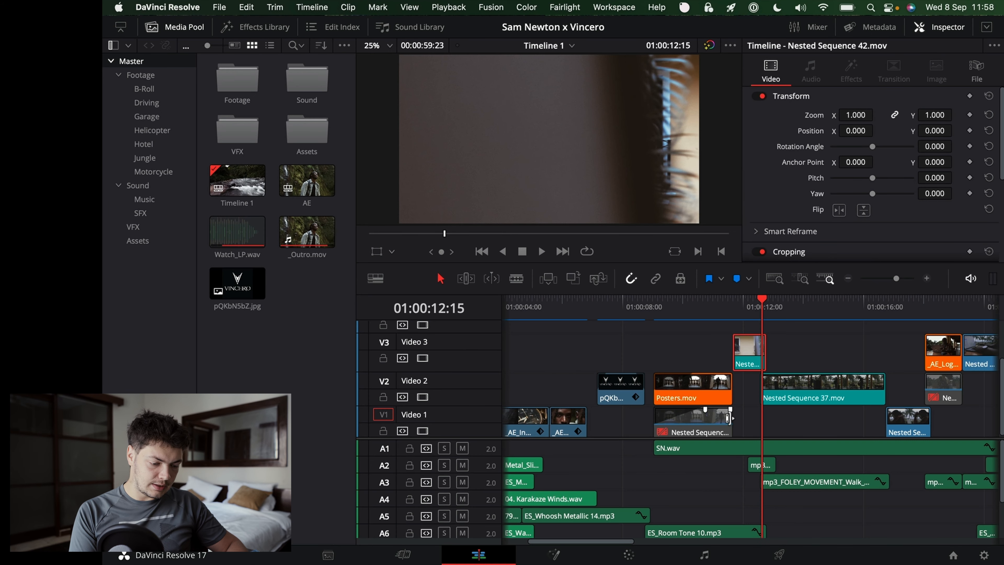
scroll(731, 423, "down", 1)
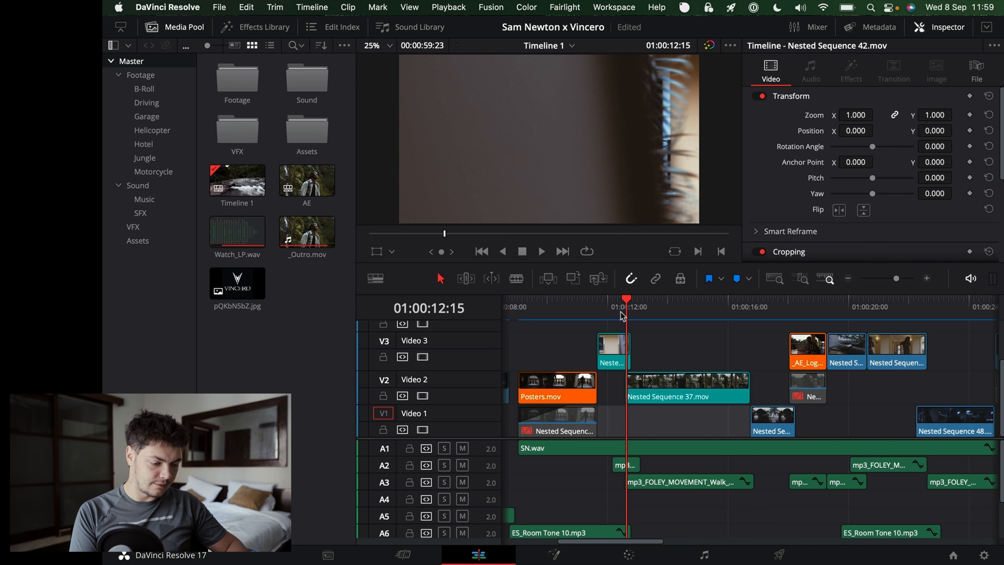
key("space")
left_click(746, 311)
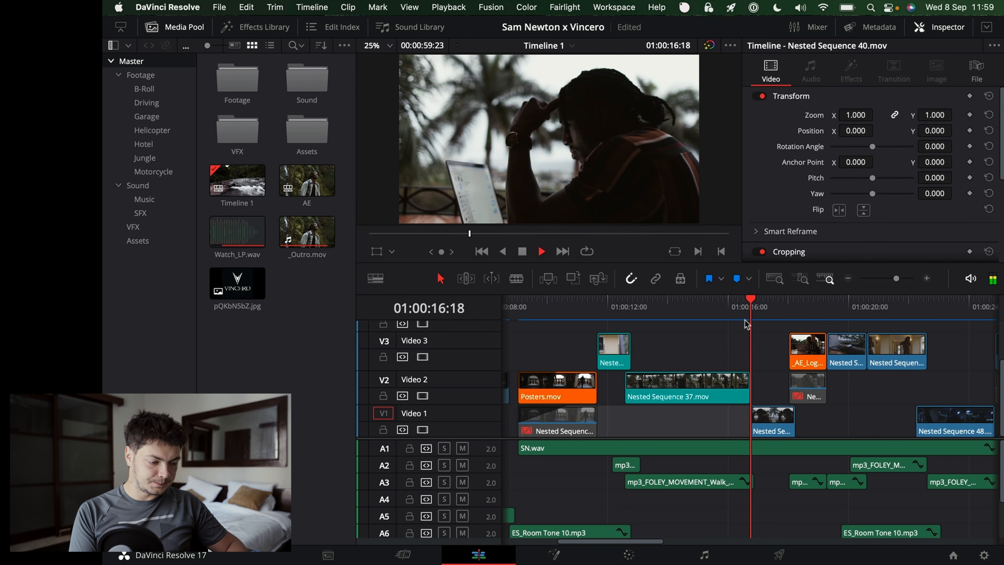
scroll(743, 359, "right", 3)
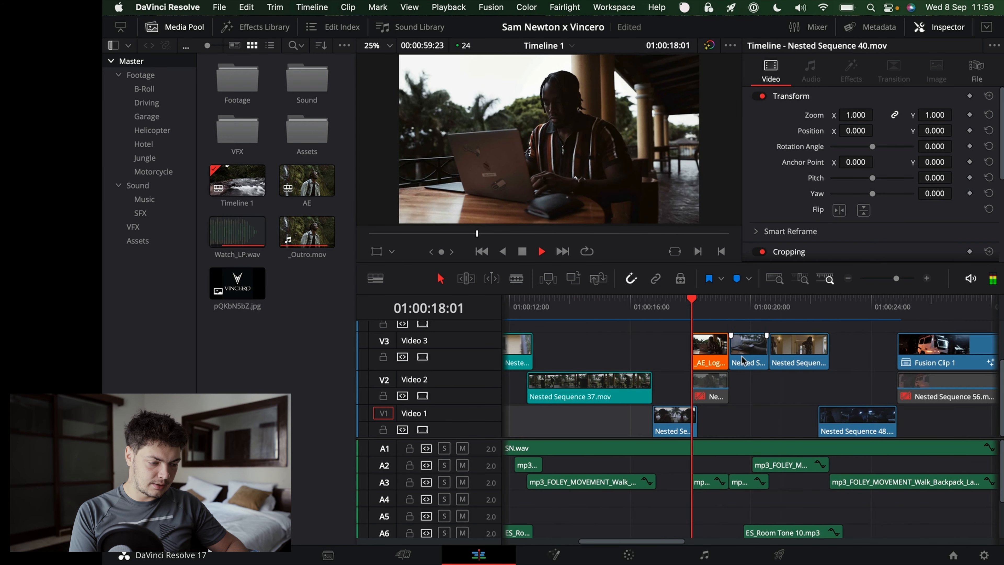
scroll(742, 359, "right", 2)
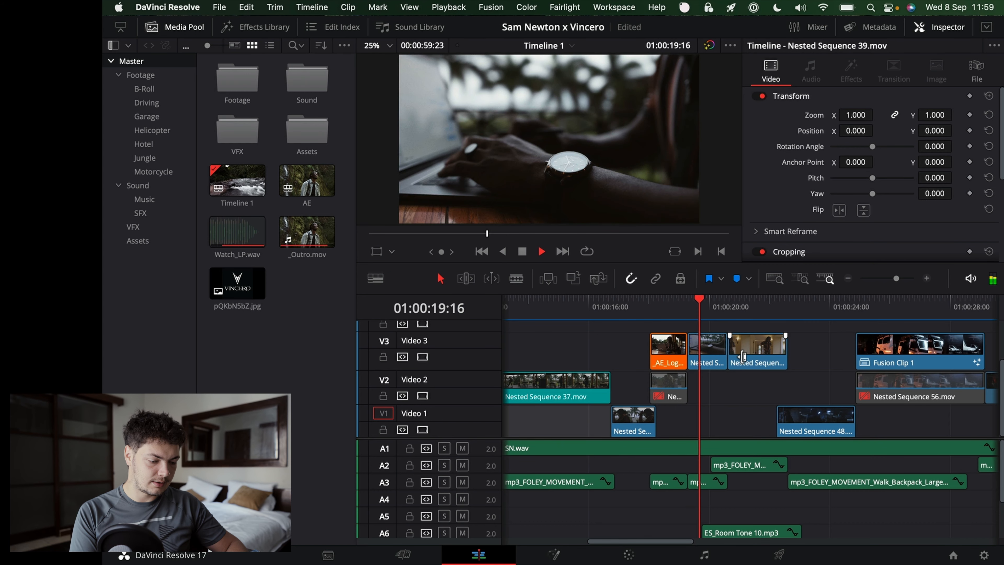
key("space")
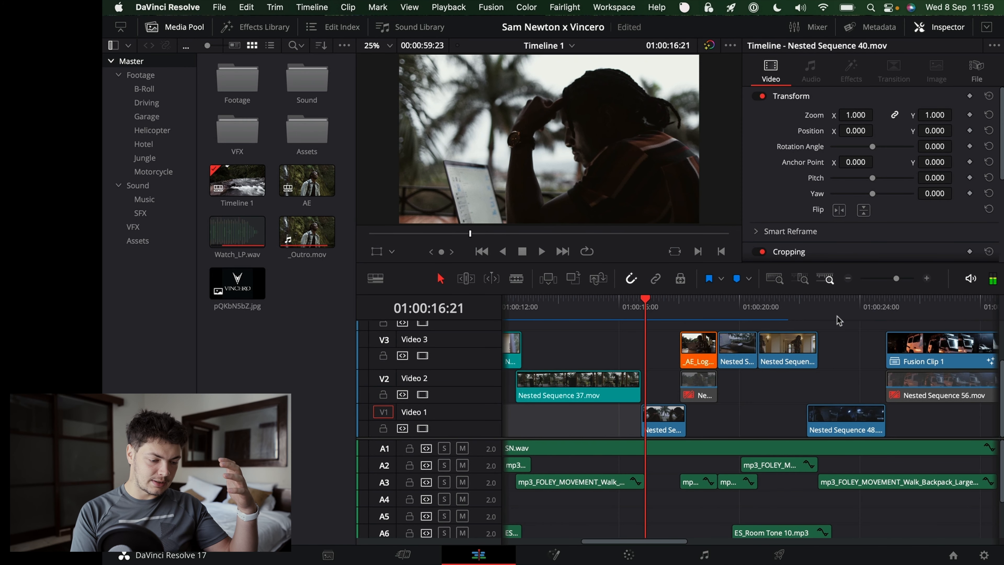
- Scrub through the timeline from the laptop shots past Fusion Clip 1 to the driving shots around 01:00:32:11
left_click_drag(687, 306, 740, 309)
scroll(739, 309, "right", 3)
left_click(637, 304)
left_click_drag(637, 304, 685, 308)
scroll(745, 318, "right", 5)
scroll(790, 310, "left", 5)
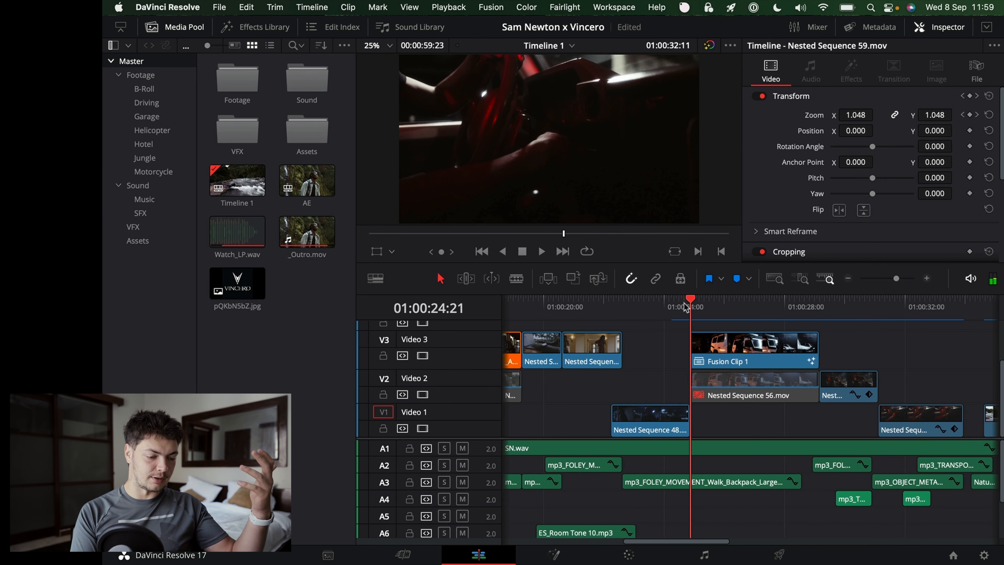
- Return to the start of the timeline and scrub through the intro clips to about 01:00:04:04
scroll(652, 316, "left", 5)
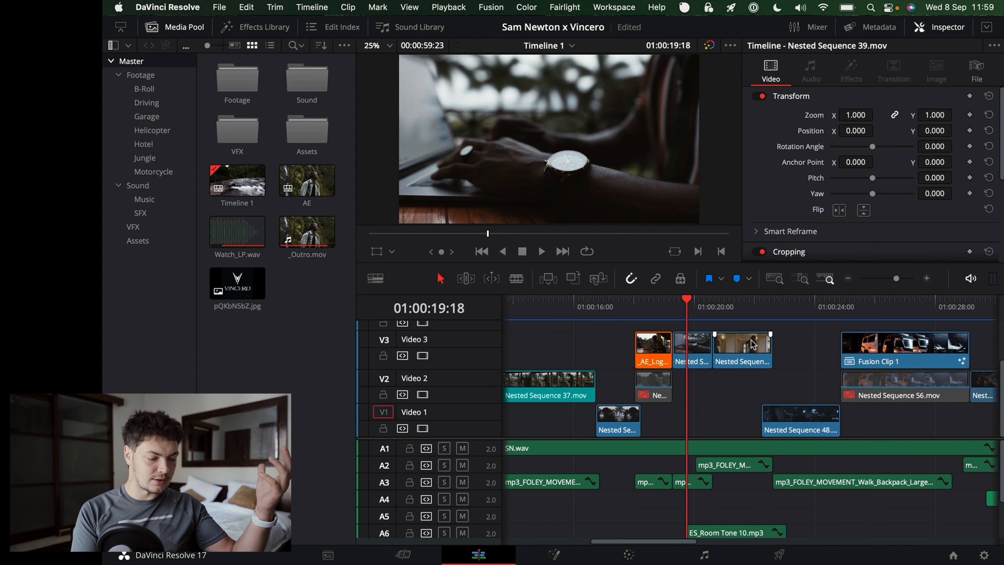
scroll(594, 336, "left", 10)
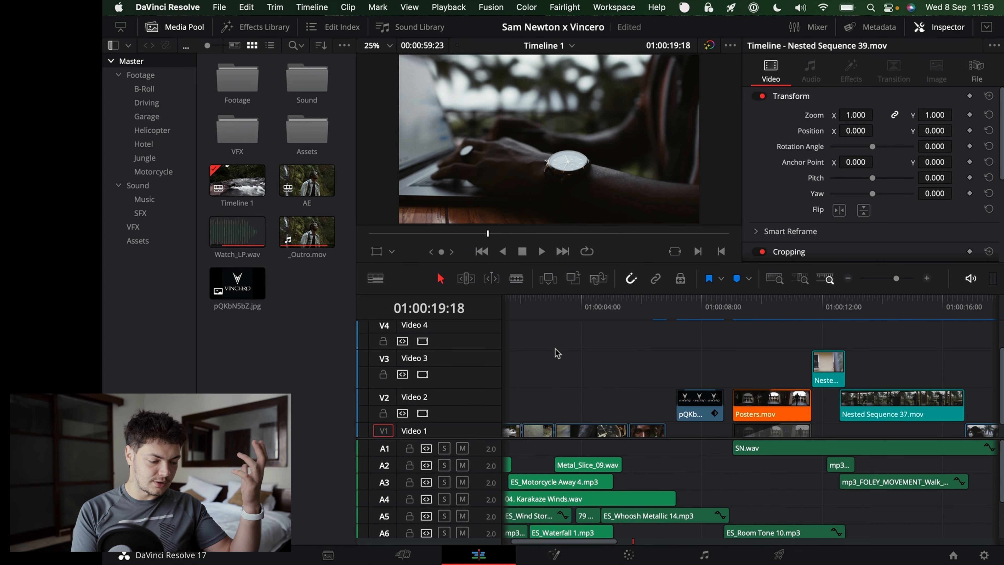
left_click_drag(538, 306, 628, 325)
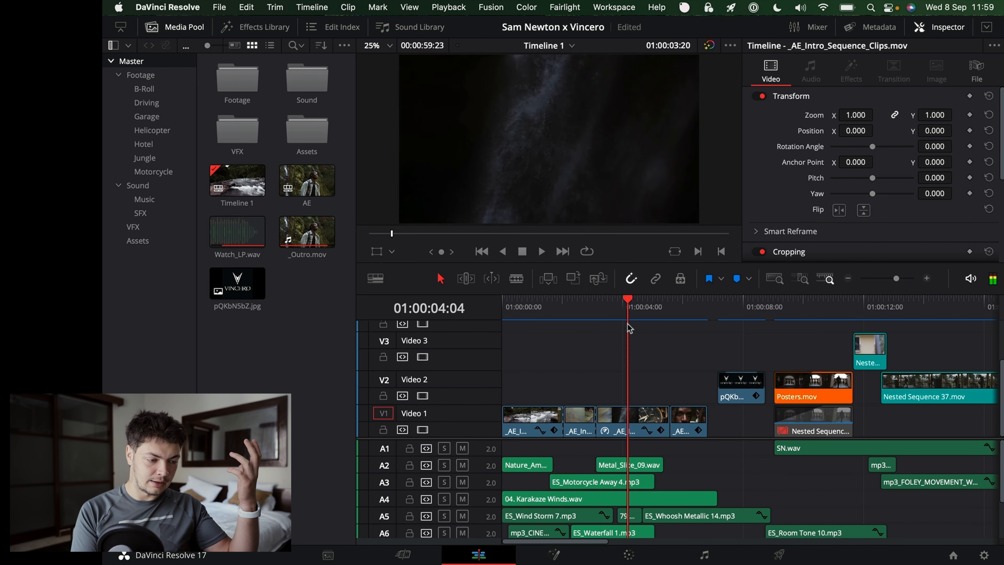
- Play the night garage shots on the timeline from about 01:00:21 into Fusion Clip 1, stopping around 01:00:26:17
scroll(628, 325, "right", 10)
left_click(648, 315)
key("space")
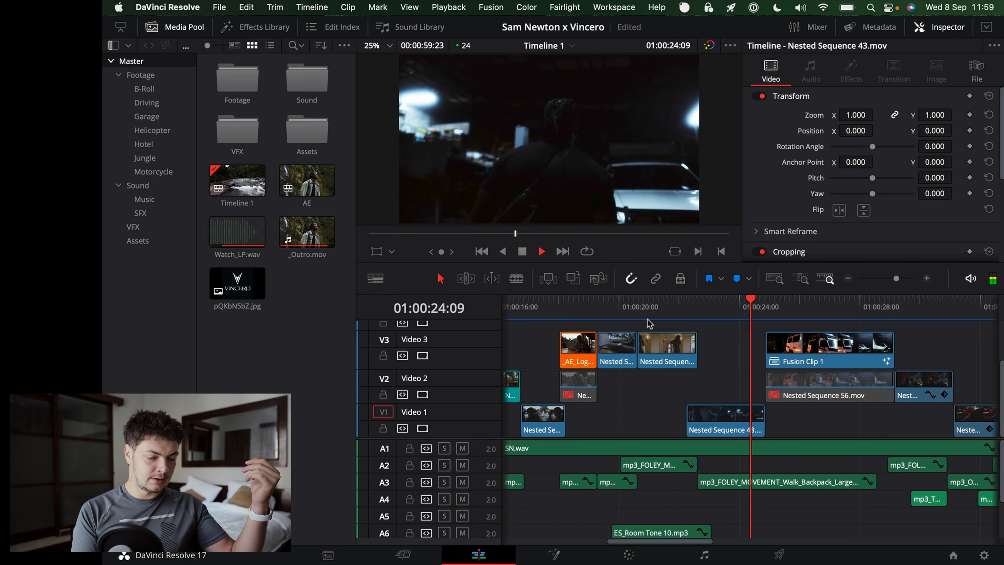
key("space")
key("space")
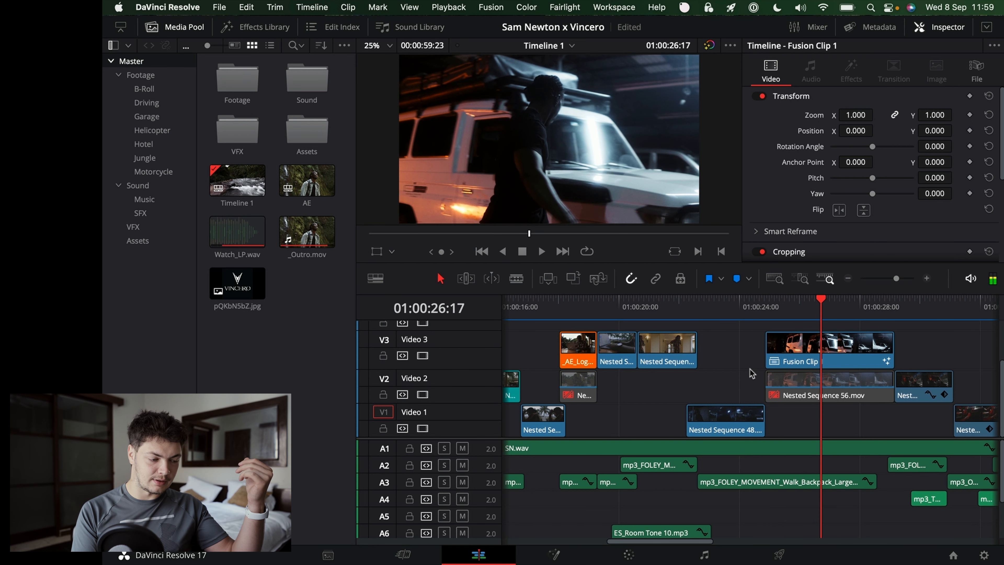
- Move the playhead to 01:00:27:04 and select Fusion Clip 1 on Video 3
scroll(752, 373, "right", 3)
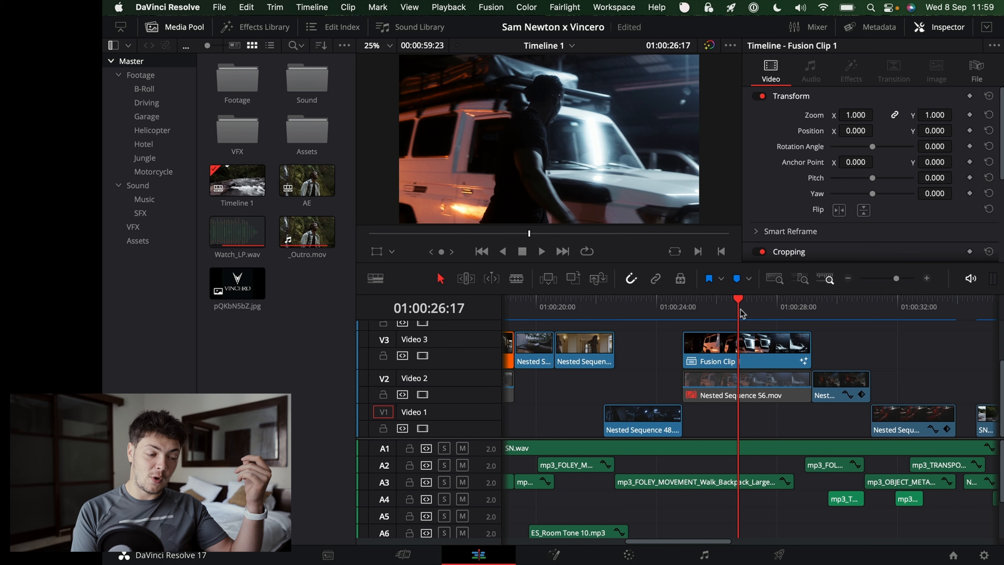
scroll(741, 312, "right", 3)
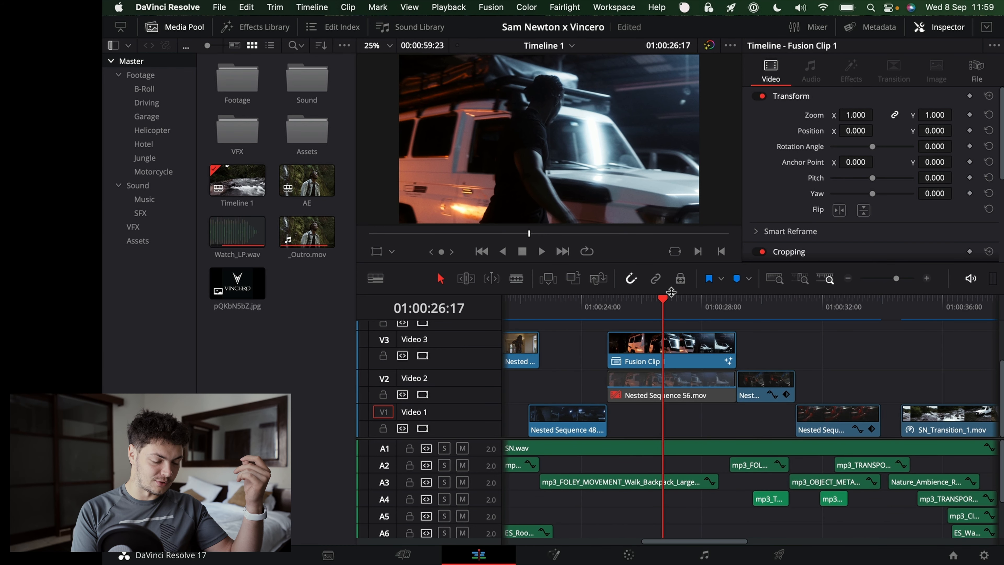
left_click(676, 302)
left_click(651, 352)
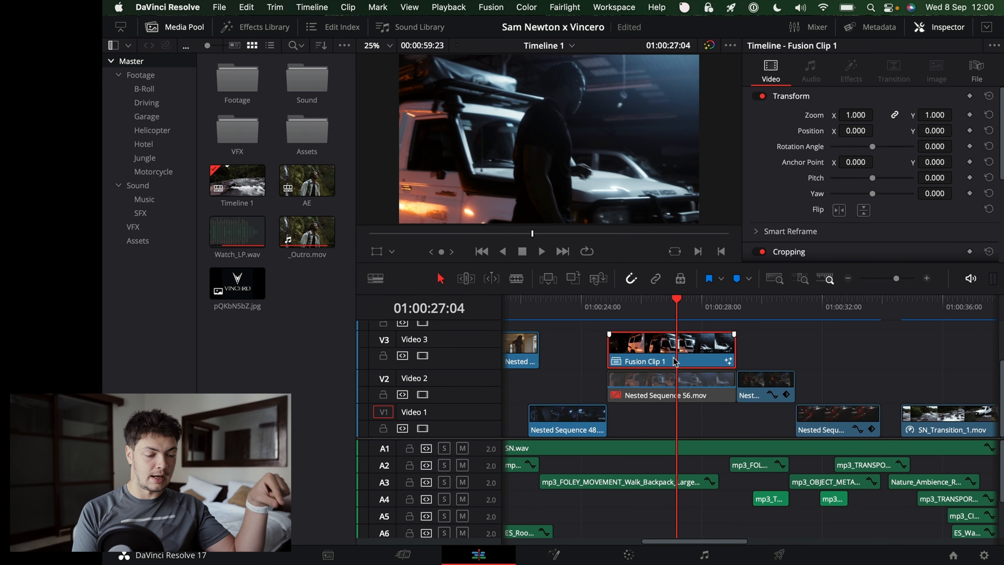
- Play from the end of Fusion Clip 1 through the car interior shots and select Nested Sequence 59.mov on Video 1
left_click(737, 312)
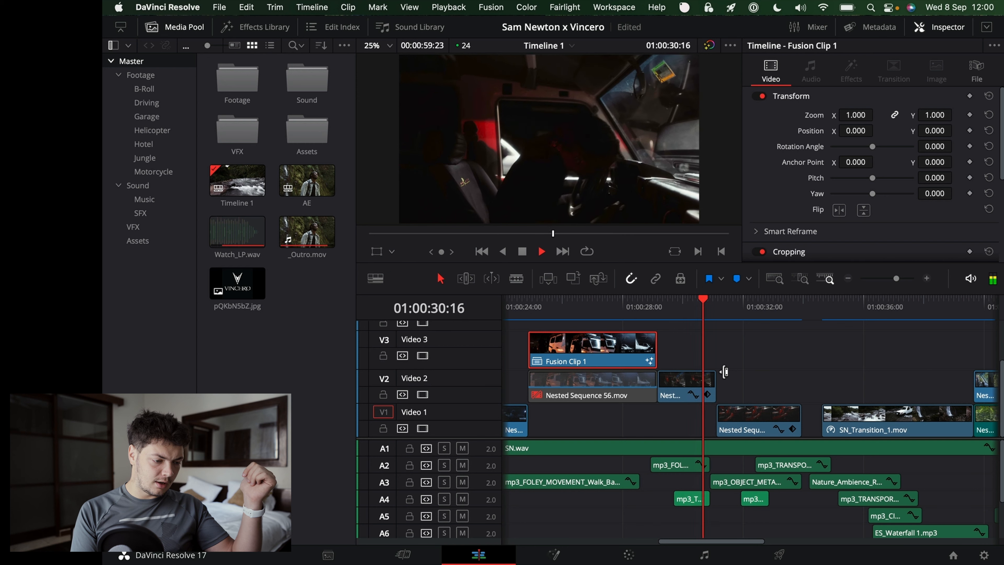
key("space")
left_click(758, 422)
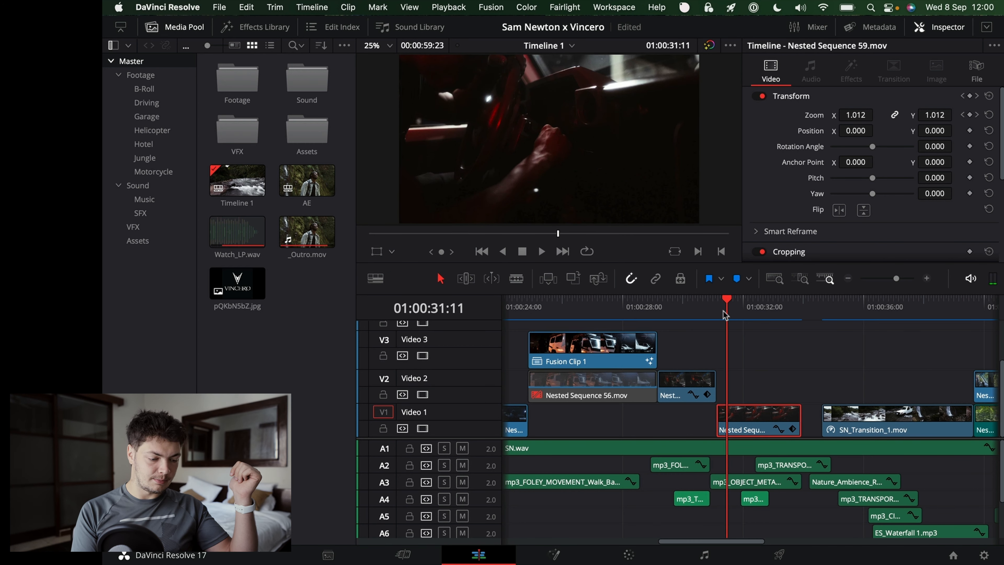
- Turn the Transform of Nested Sequence 59.mov off, preview the clip from its start without the zoom, and turn Transform back on
left_click(757, 96)
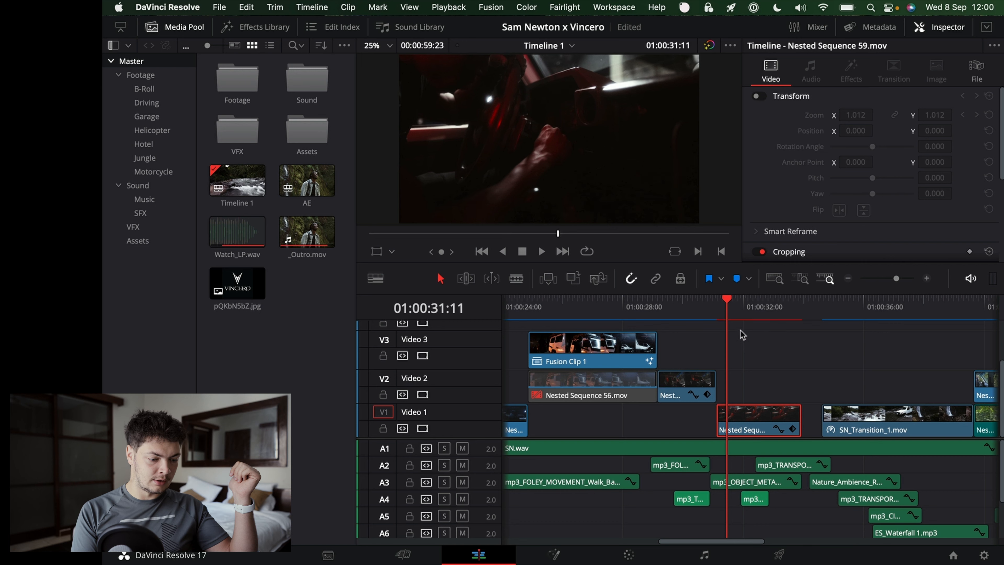
key("space")
key("Up")
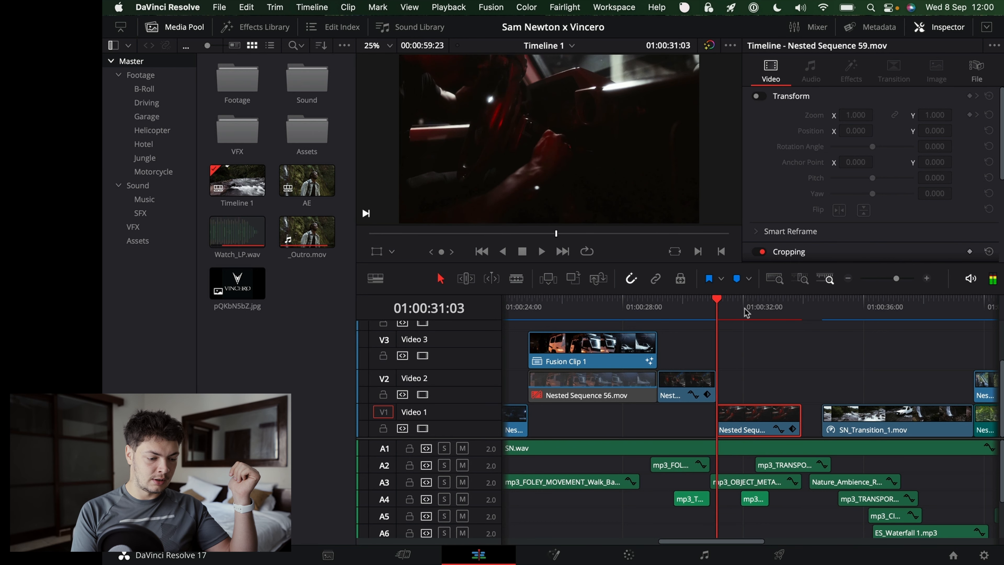
left_click(759, 96)
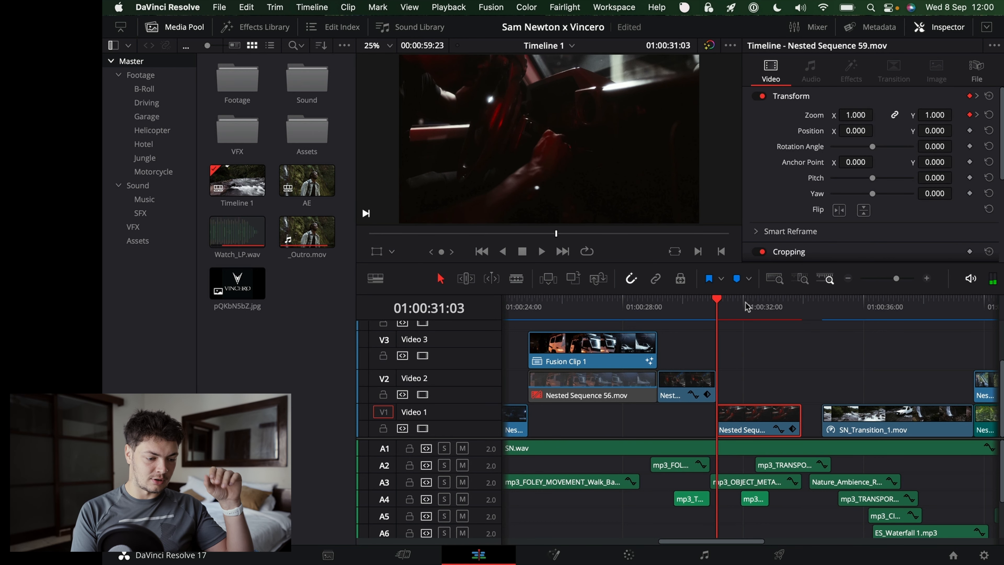
- Scrub and step through Nested Sequence 59.mov to 01:00:33:03 to examine its keyframed zoom
left_click_drag(719, 308, 770, 322)
key("Right")
key("Right")
key("Right")
key("Right")
key("Right")
key("Right")
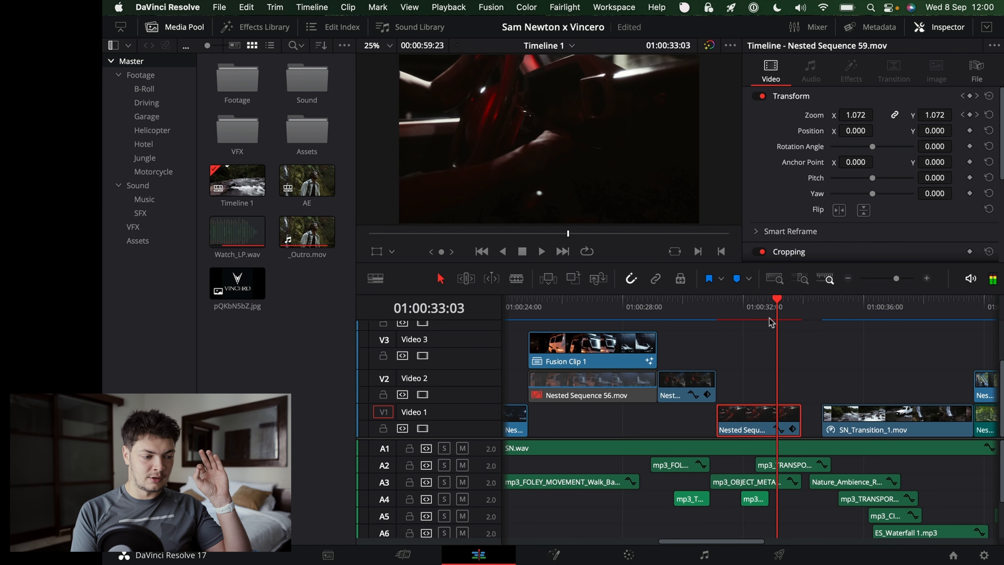
- Play from 01:00:34:04 through SN_Transition_1.mov to the waterfall shot around 01:00:39:20
left_click(807, 316)
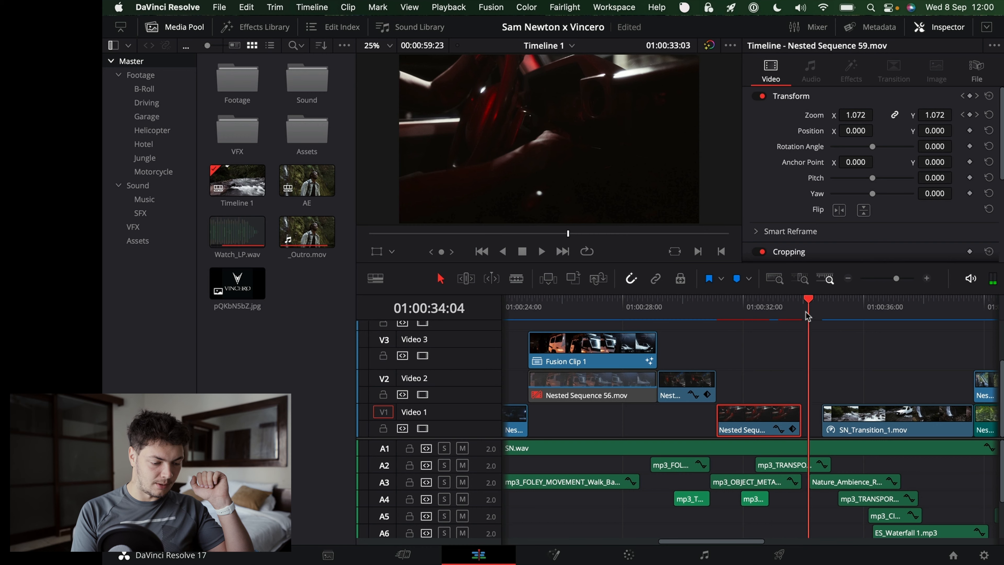
key("space")
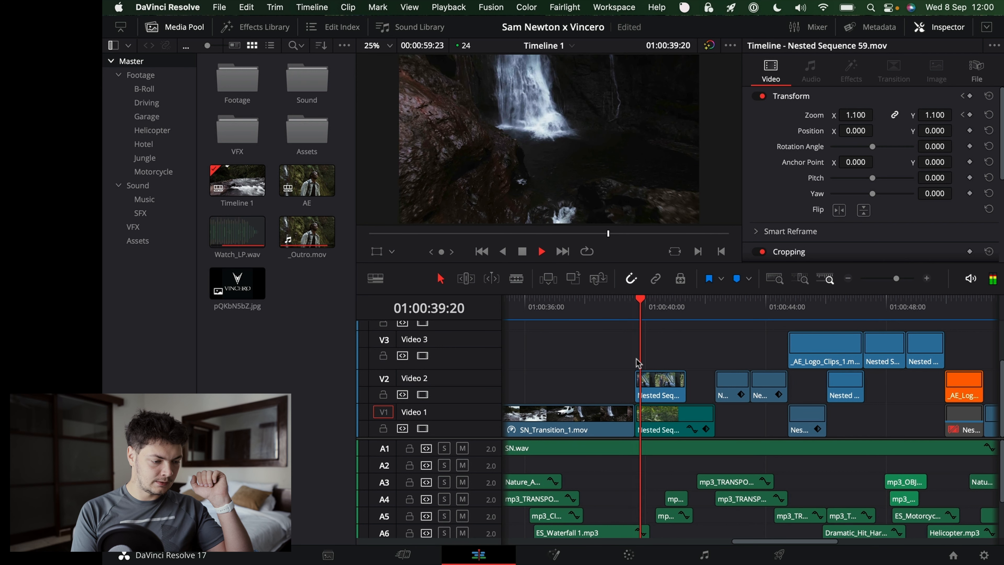
key("space")
- Step frame by frame through the car window shot to 01:00:41:03 to examine how the pillar wipes to the jungle clip
left_click_drag(648, 307, 656, 309)
key("Right")
key("Right")
key("Right")
key("Right")
key("Right")
key("Right")
key("Right")
key("Right")
key("Right")
key("Right")
key("Right")
key("Right")
key("Right")
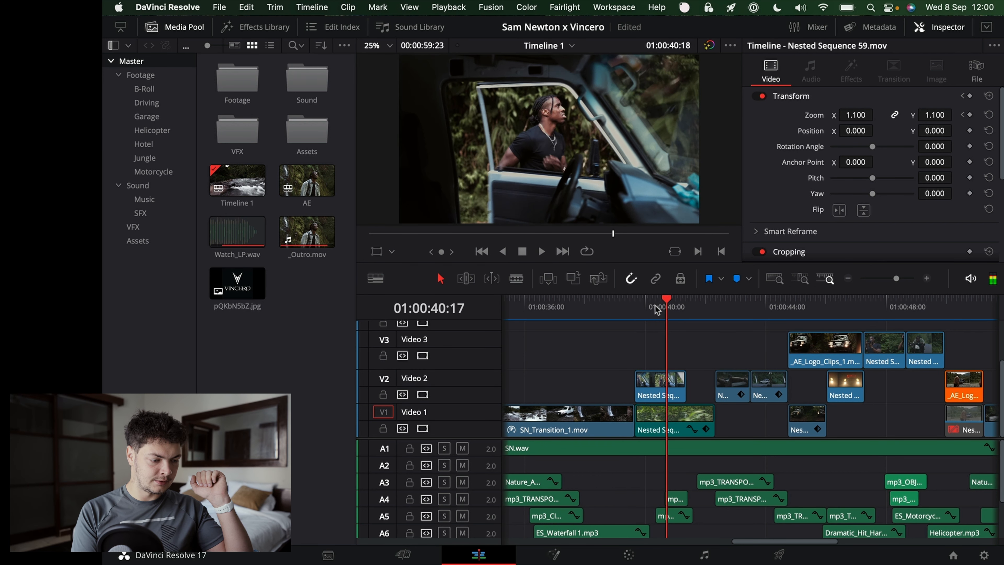
key("Right")
key("Right")
key("Right")
key("Right")
key("Right")
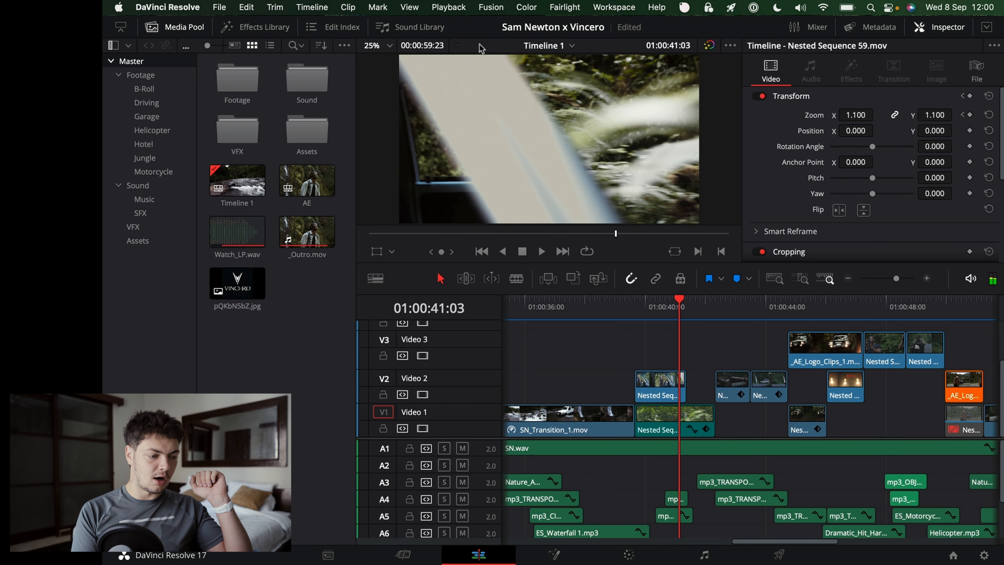
- Open the Color page and scrub the Corrector 1 window keyframes to 01:00:41:07 to examine the mask following the car pillar
left_click(628, 555)
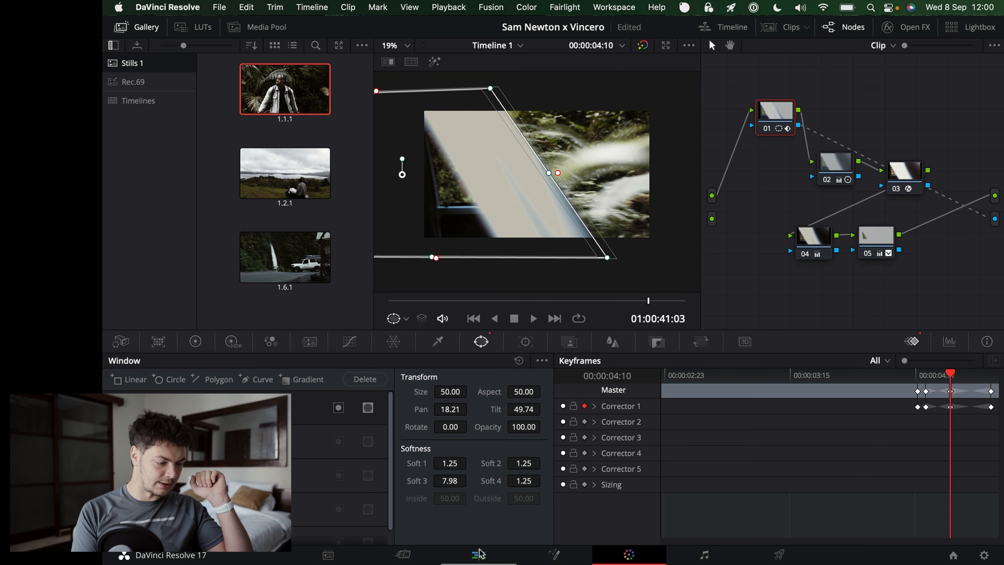
left_click_drag(953, 386, 991, 390)
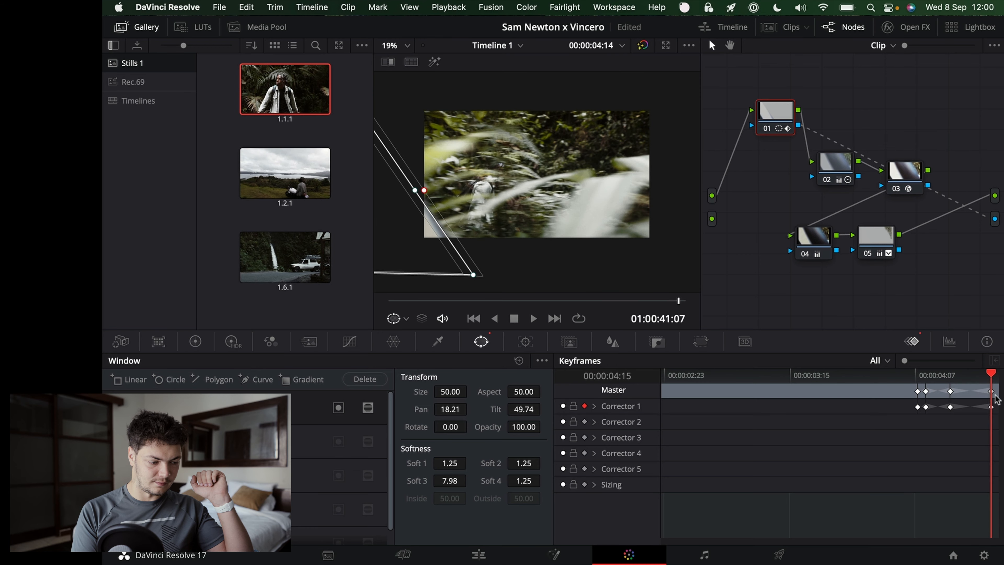
key("space")
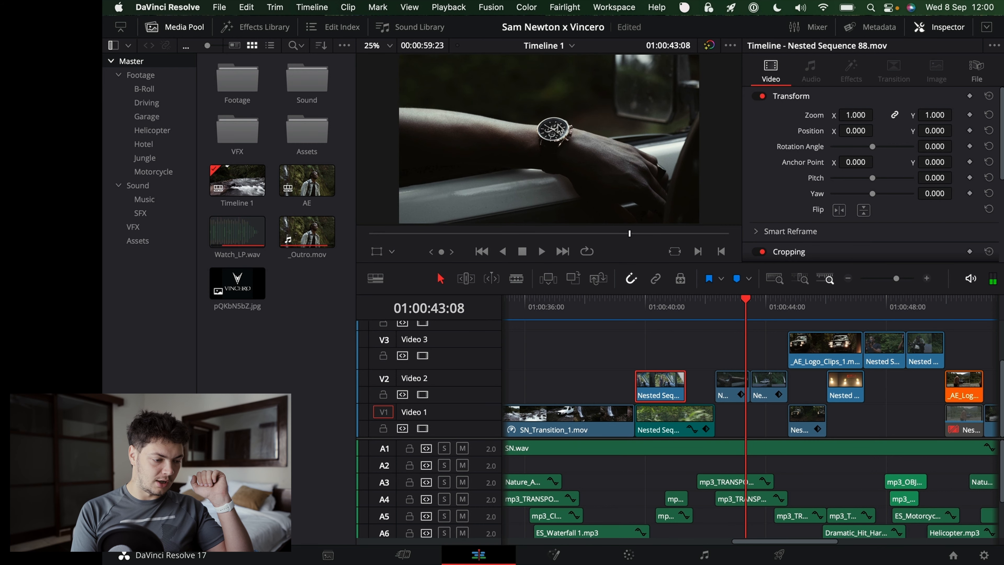
- Play the watch and vehicle shots on the Edit page from about 01:00:42 past 01:00:44:06
scroll(725, 361, "right", 5)
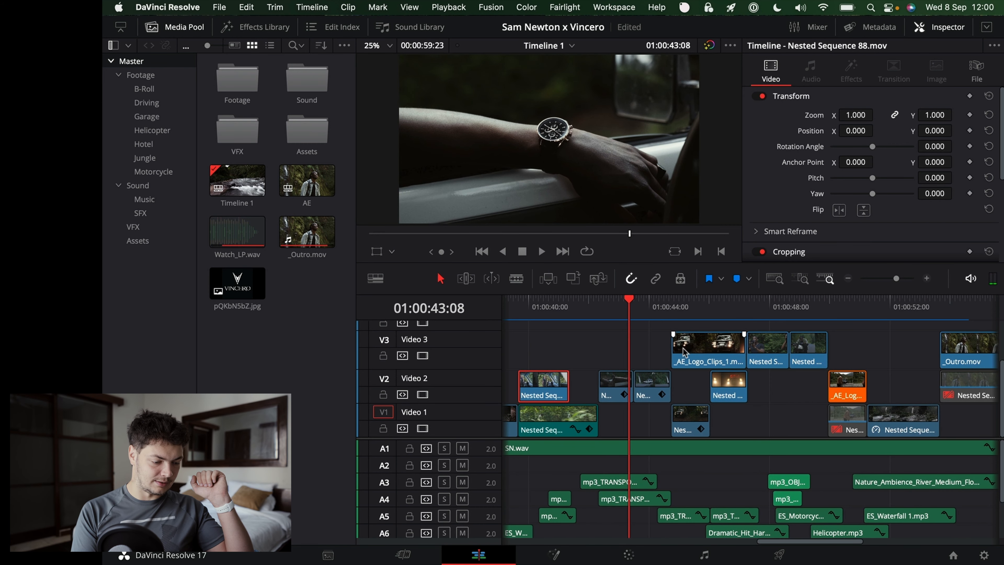
left_click(599, 303)
key("space")
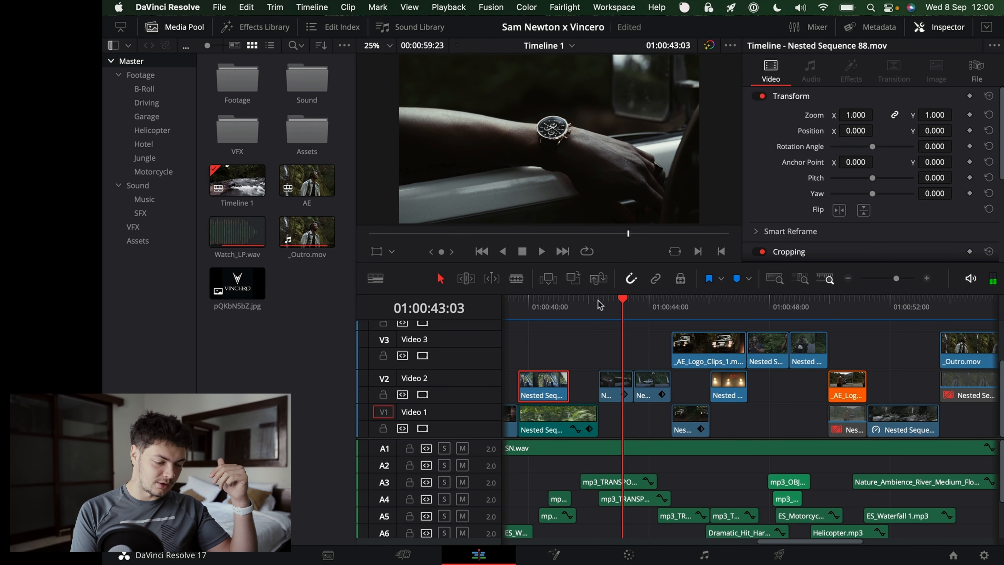
key("space")
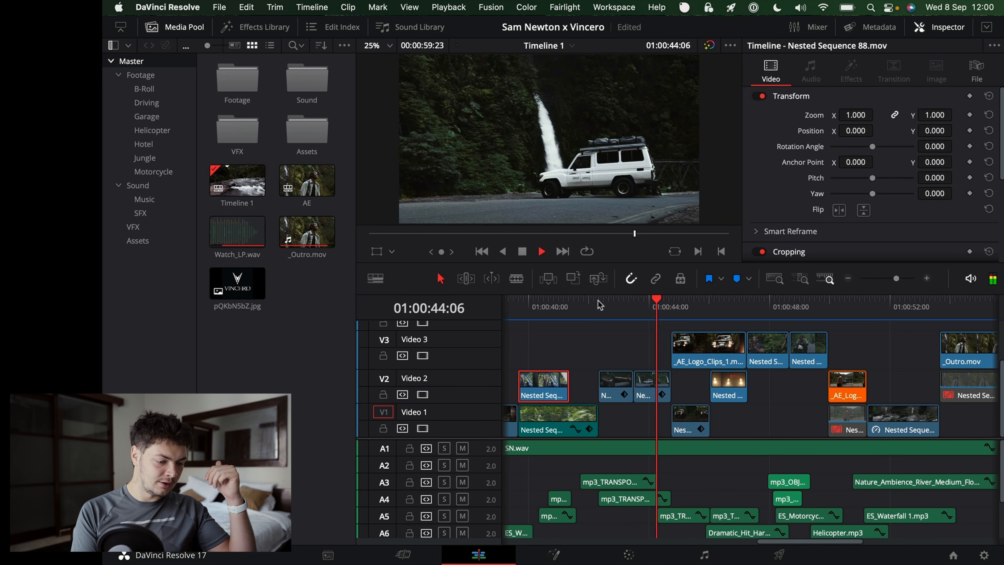
key("space")
- Disable the _AE_Logo_Clips_1.mov clip on Video 3 to reveal the original clips beneath it
left_click(698, 349)
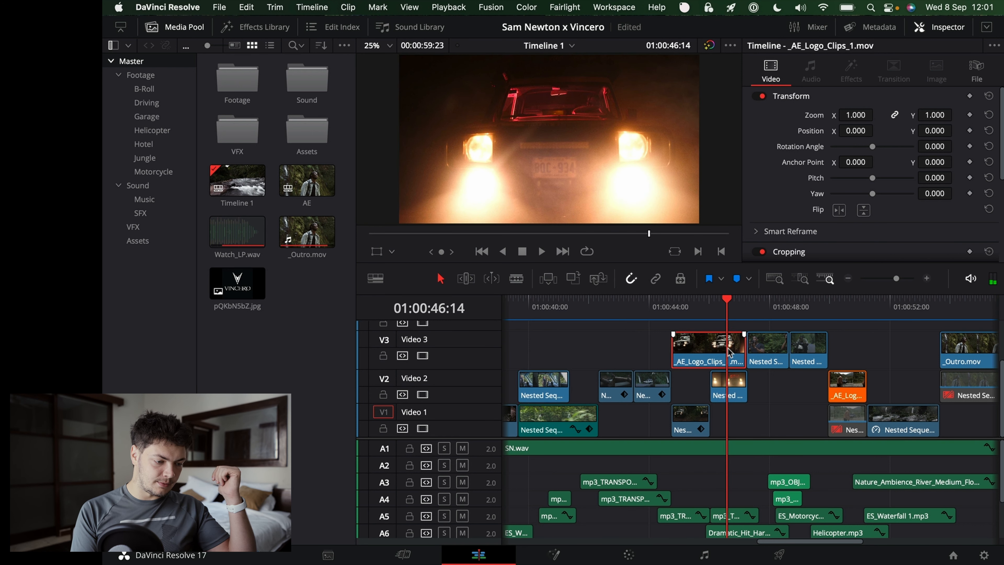
left_click(695, 329)
left_click(697, 341)
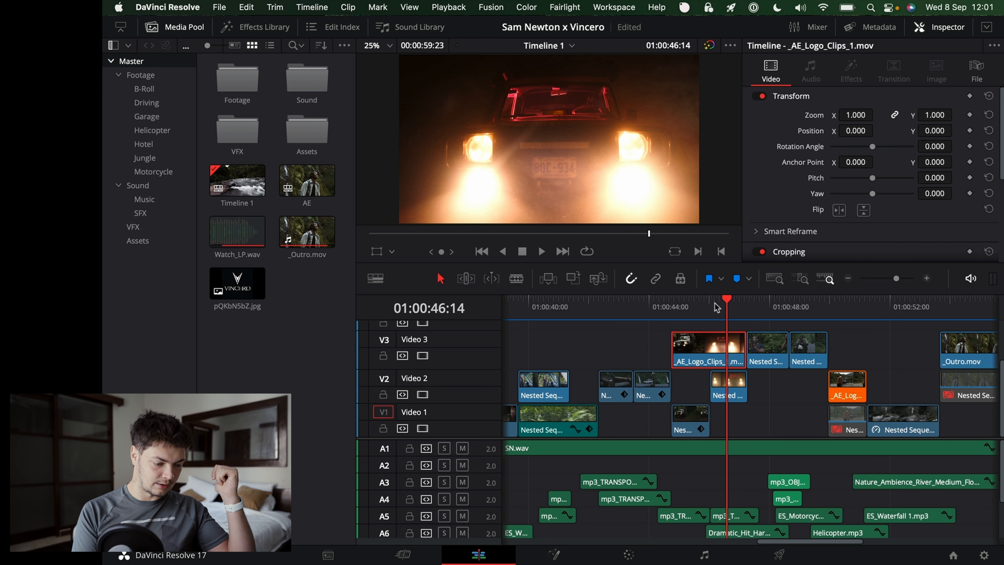
key("d")
key("d")
key("d")
- Turn off the Transform of Nested Sequence 84.mov on Video 1 and play the clip from its start without the zoom
left_click(694, 305)
left_click(694, 428)
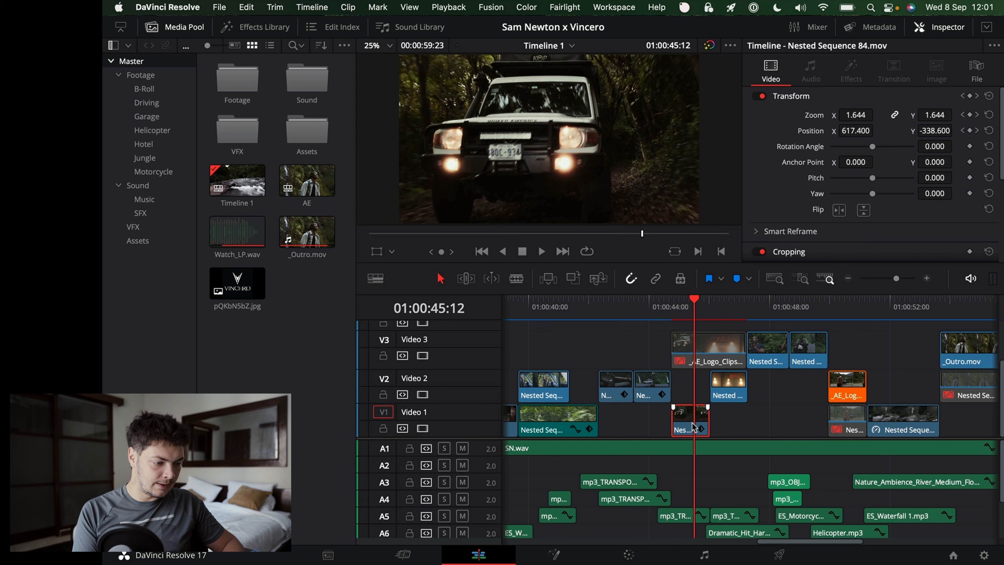
left_click(759, 96)
left_click(672, 309)
key("space")
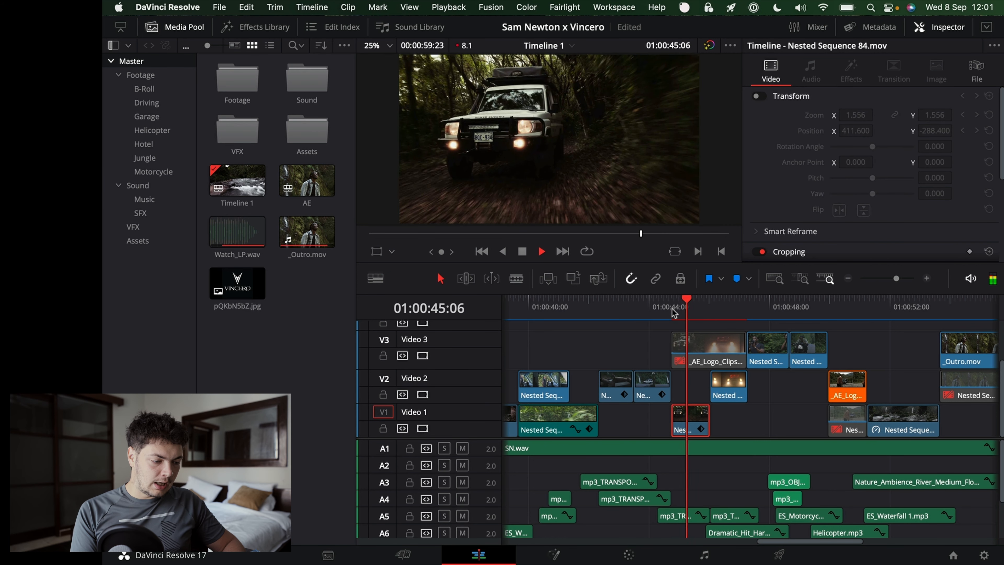
key("space")
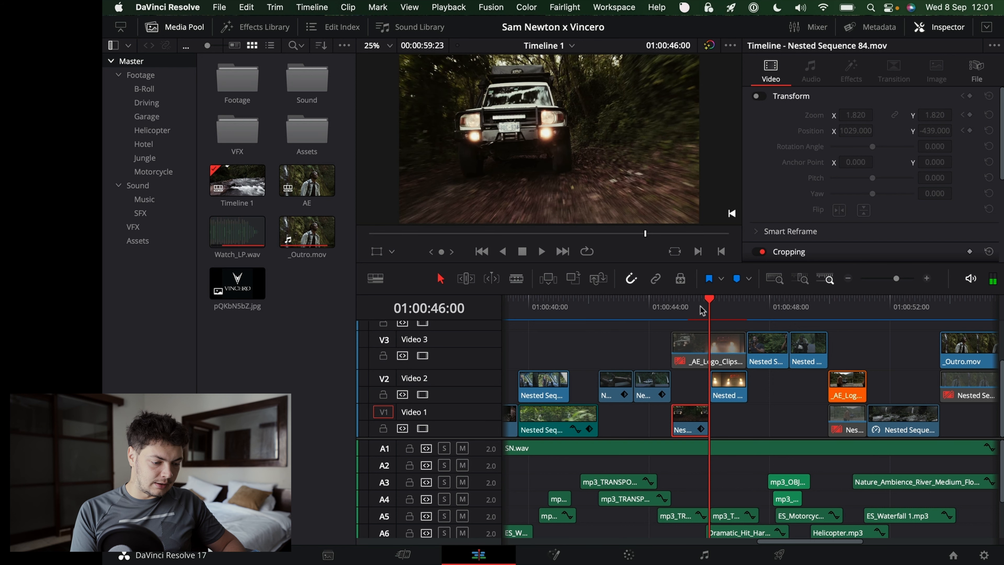
- Step frame by frame across the cut at 01:00:46:00 to compare the headlight positions of the two vehicle clips
key("Left")
key("Left")
key("Right")
key("Right")
key("Right")
key("Right")
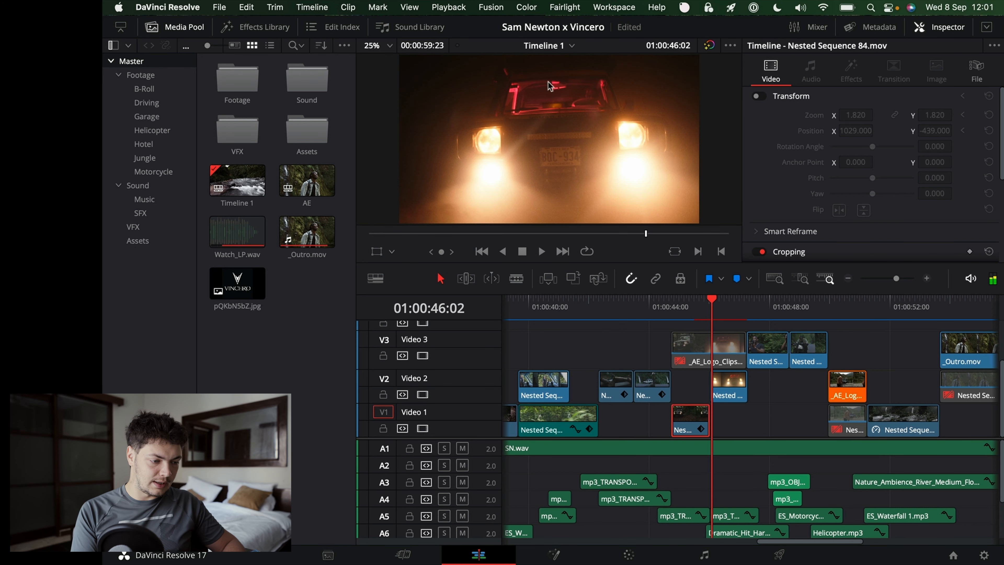
- Turn Transform back on for Nested Sequence 84.mov and step through its zoom and position keyframes to 01:00:46:00
left_click(693, 305)
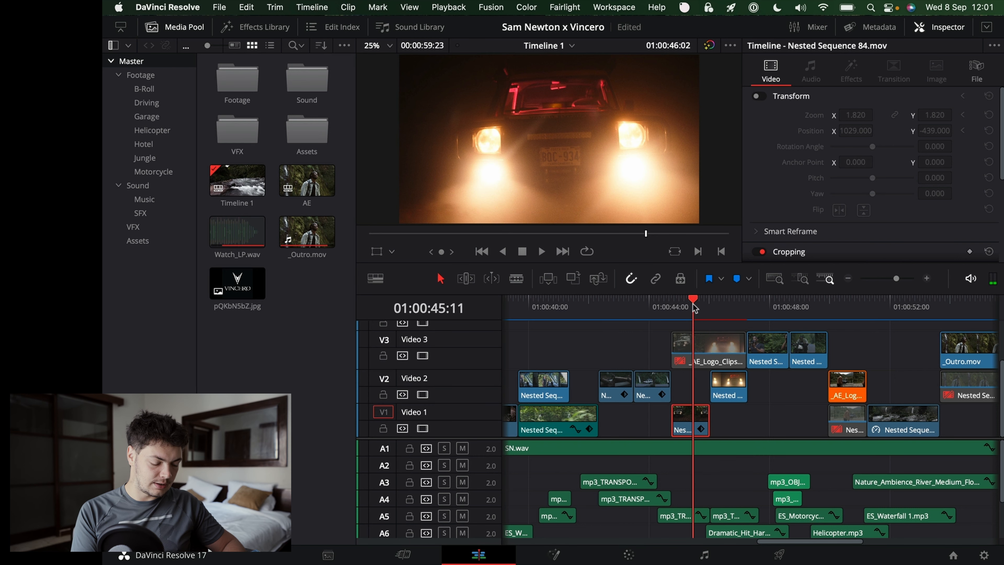
left_click(756, 96)
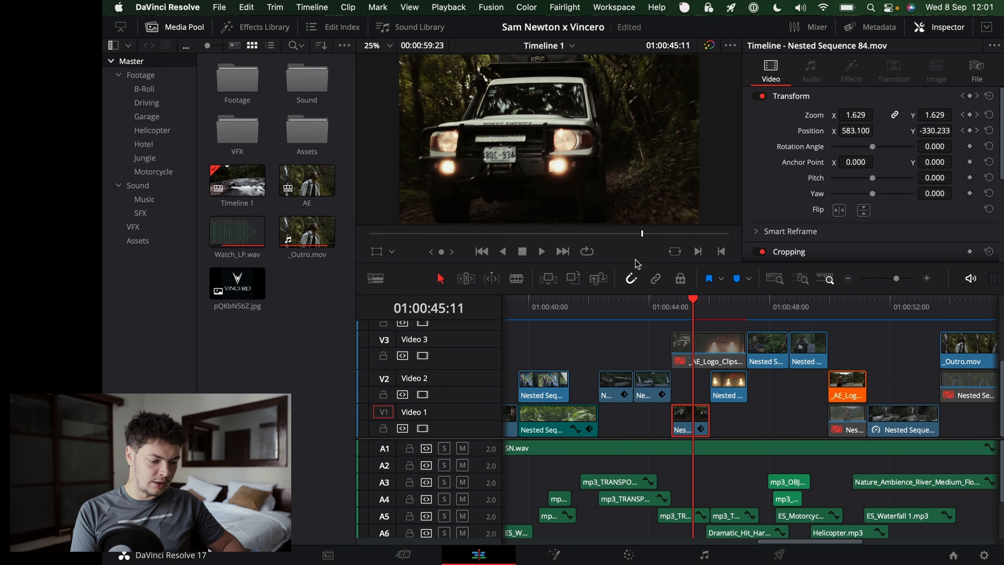
key("Right")
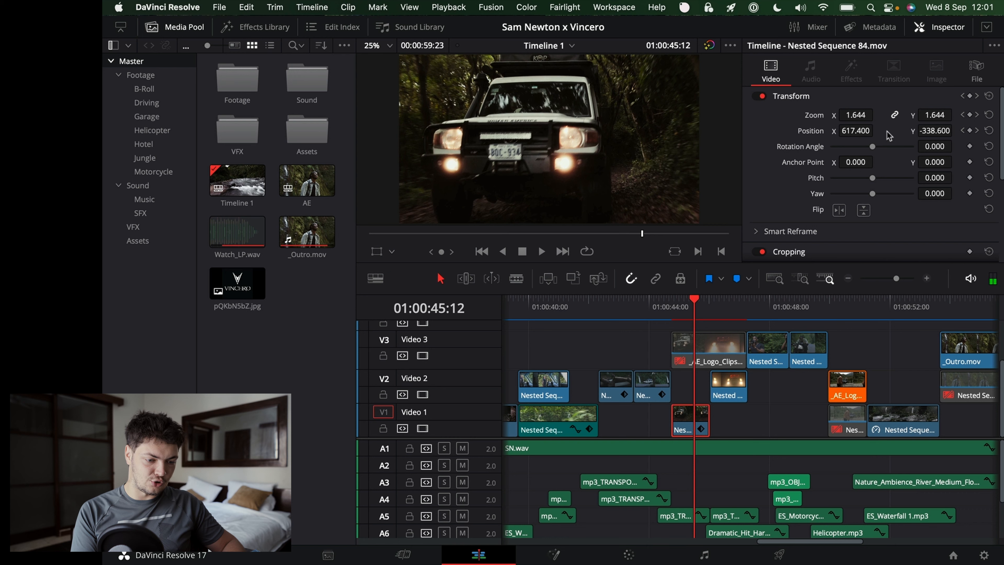
left_click(697, 304)
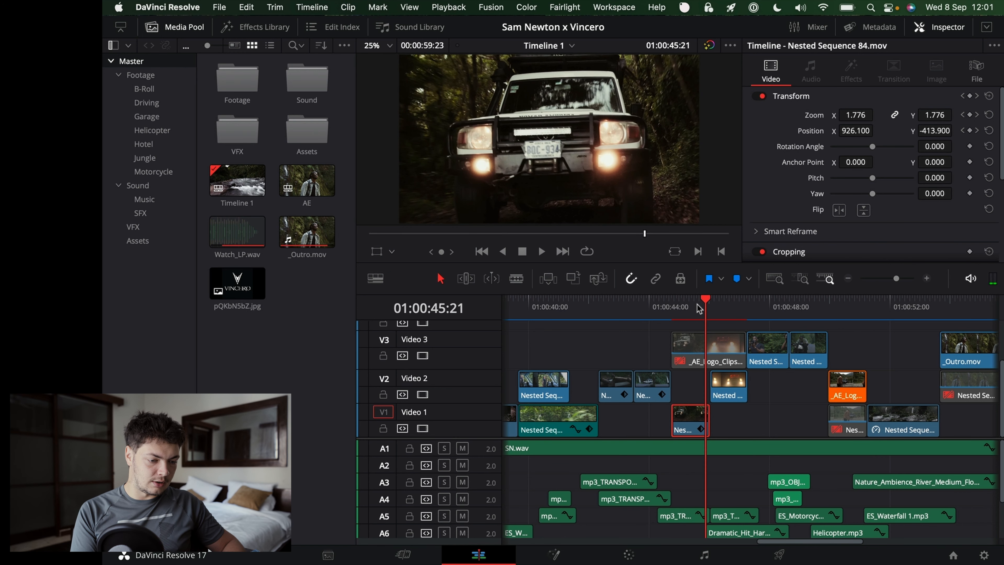
key("Right")
key("Right")
key("Right")
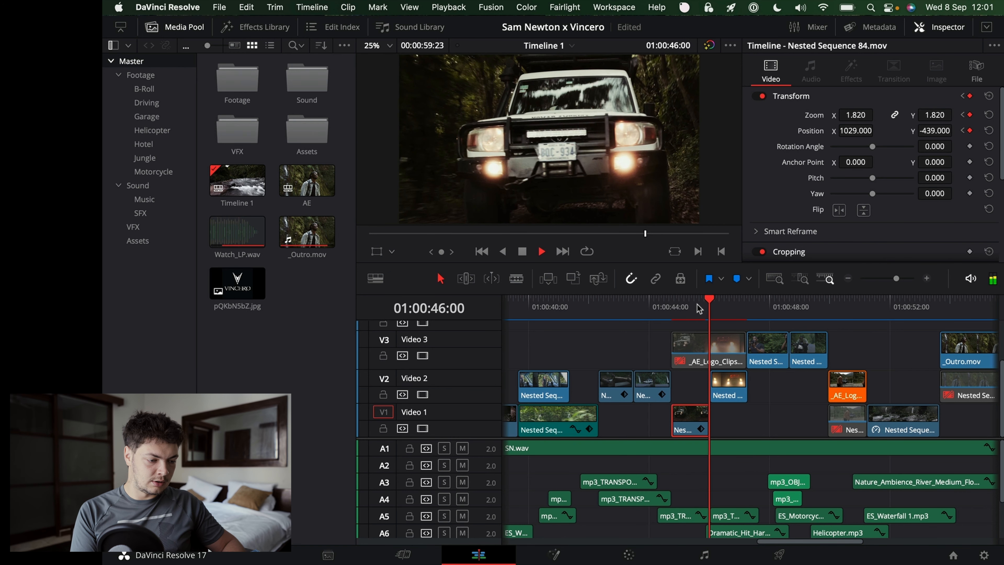
- Step back and forth across the headlight match cut at 01:00:46:00 to examine the alignment with Transform on
key("space")
key("Left")
key("Left")
key("Left")
key("Left")
key("Left")
key("Right")
key("Right")
key("Right")
key("Right")
key("Right")
key("Left")
key("Left")
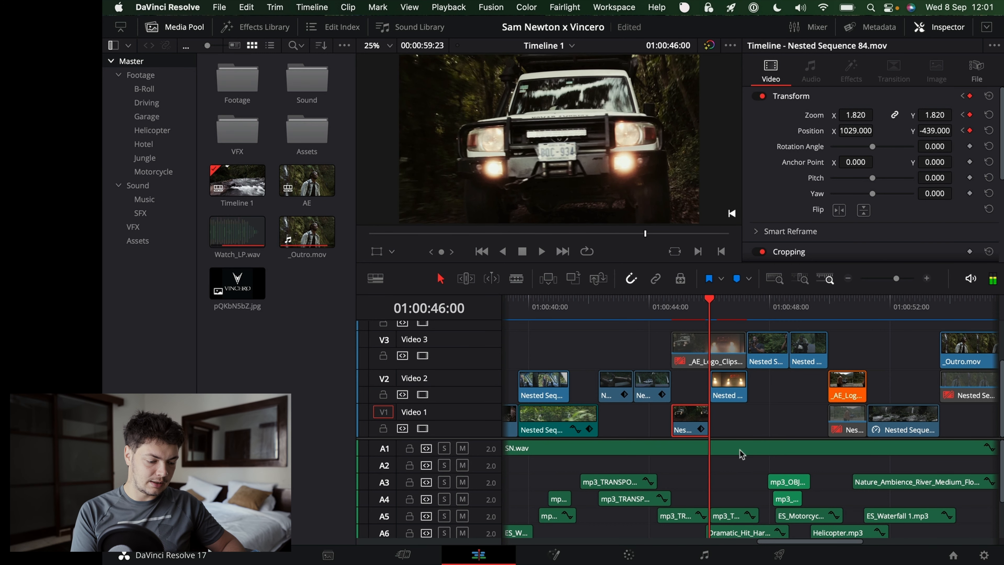
- Step back and forth across the cut at 01:00:46:00 with the hit sound effects on Audio 6 and Audio 7 in view
scroll(741, 469, "down", 3)
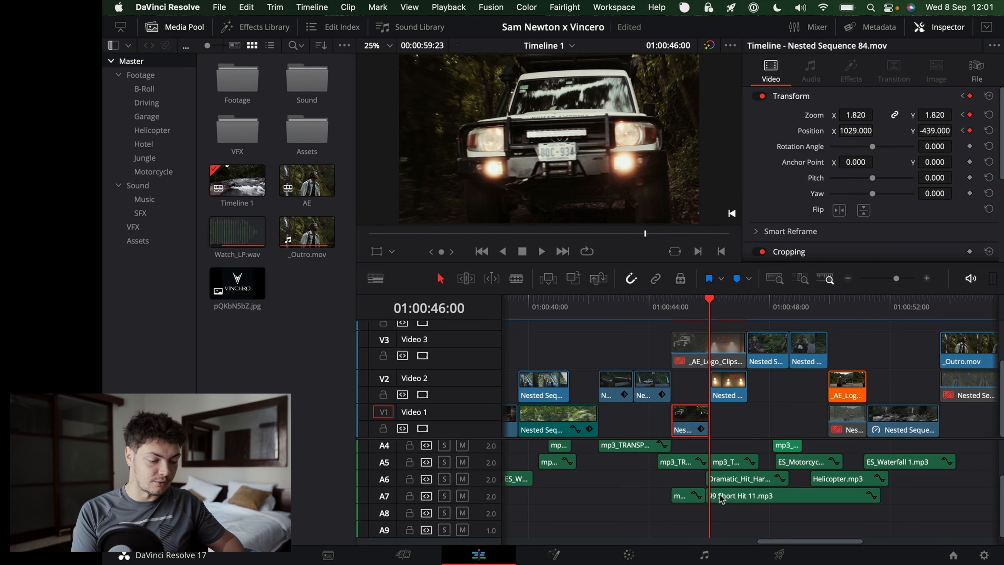
key("Left")
key("Left")
key("Left")
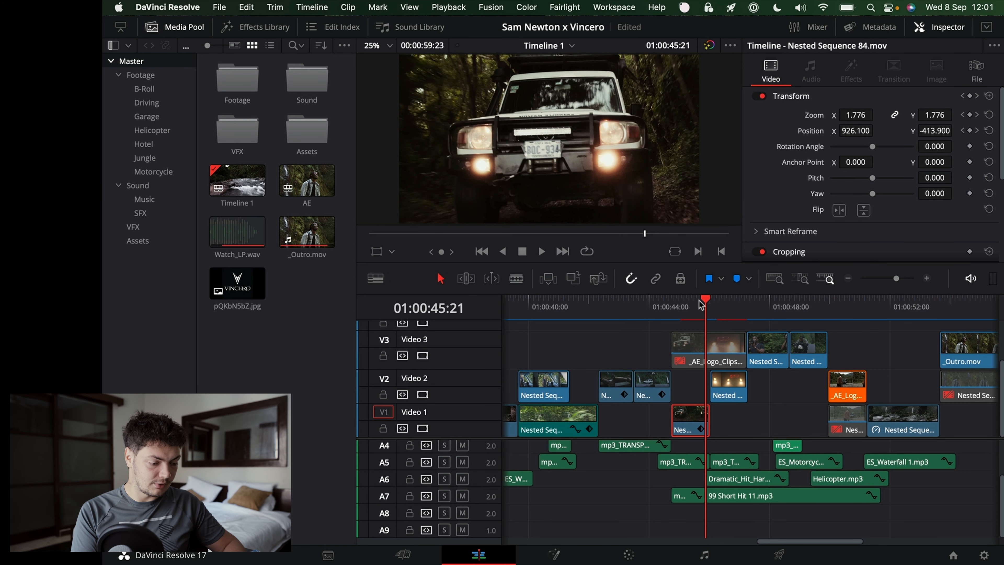
key("Right")
key("Right")
key("Right")
key("Right")
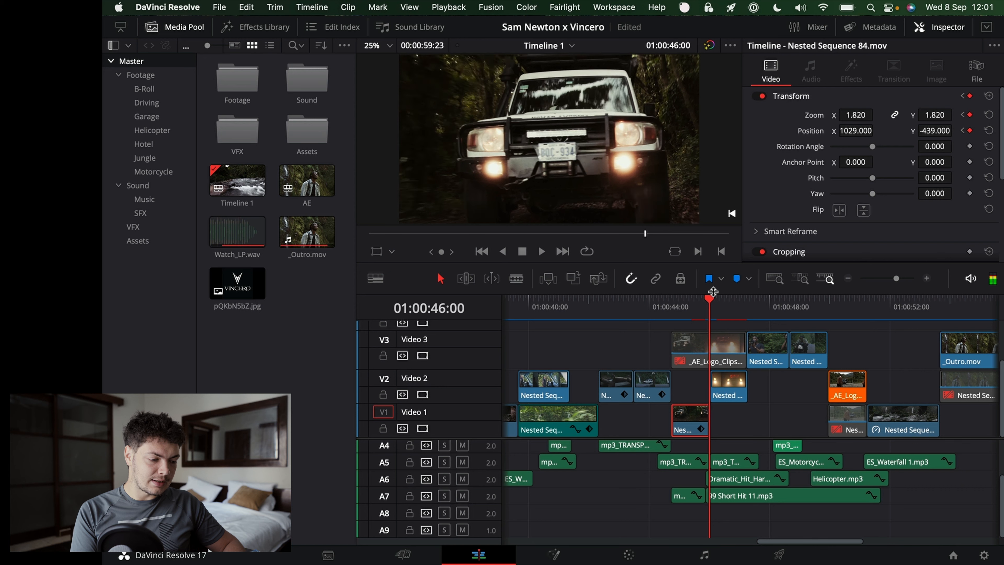
key("Left")
key("Right")
key("Left")
key("Right")
key("Left")
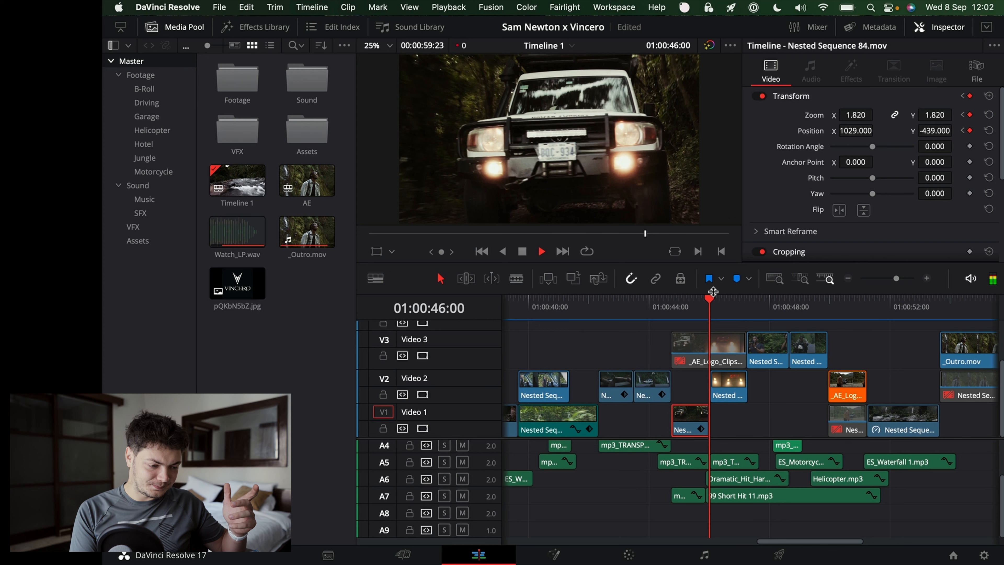
- Play the timeline from the headlight match cut through the helicopter shot to the waterfall clip at 01:00:51:08
key("space")
key("space")
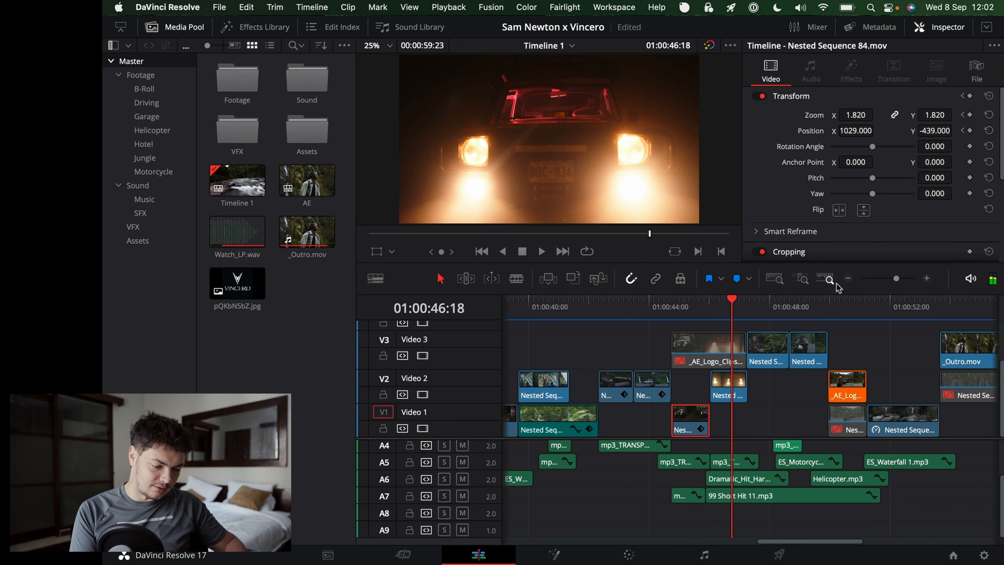
key("space")
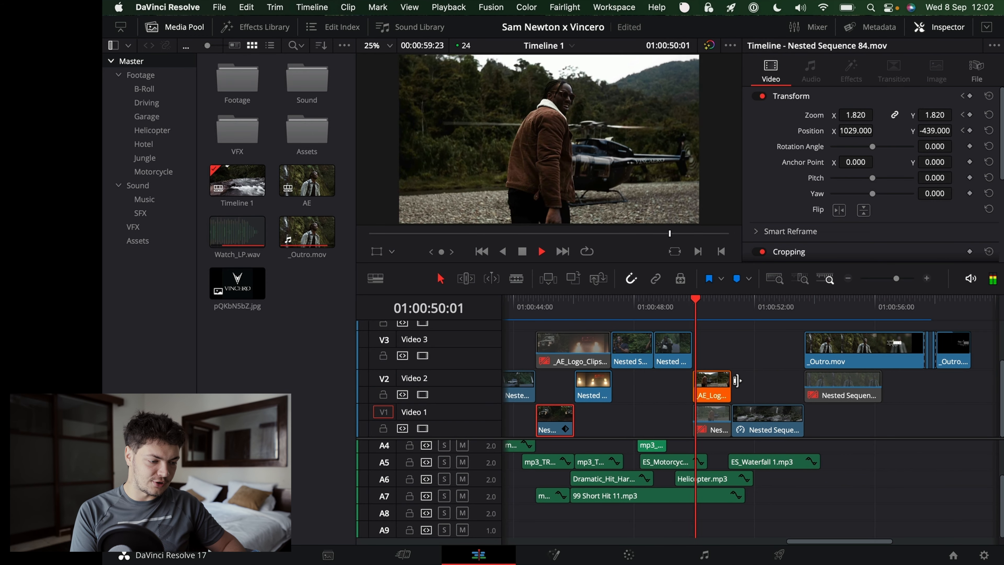
key("space")
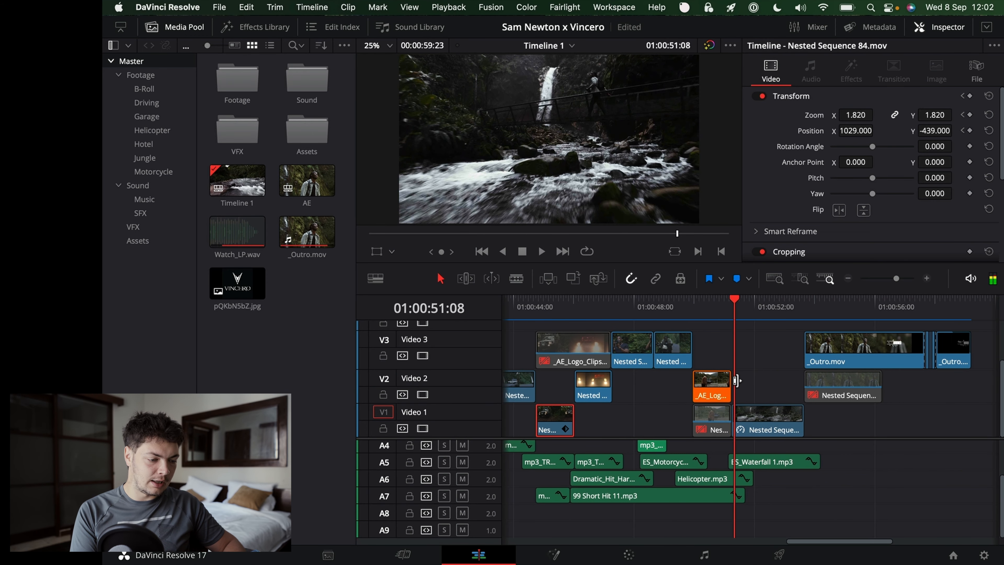
- Replay from 01:00:50:18 through the helicopter-to-waterfall cut and stop on the outro title at 01:00:55:15
left_click_drag(735, 312, 705, 271)
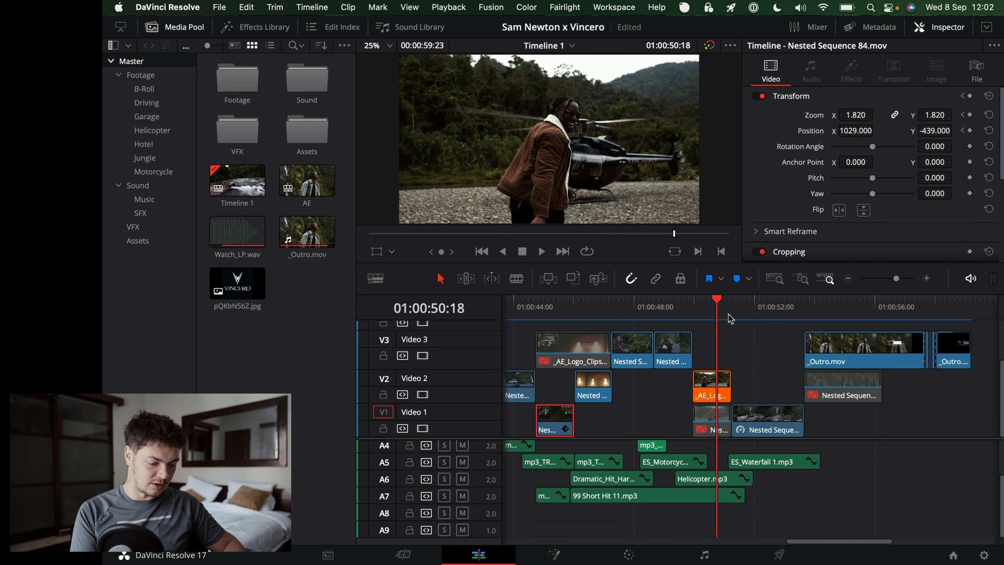
key("space")
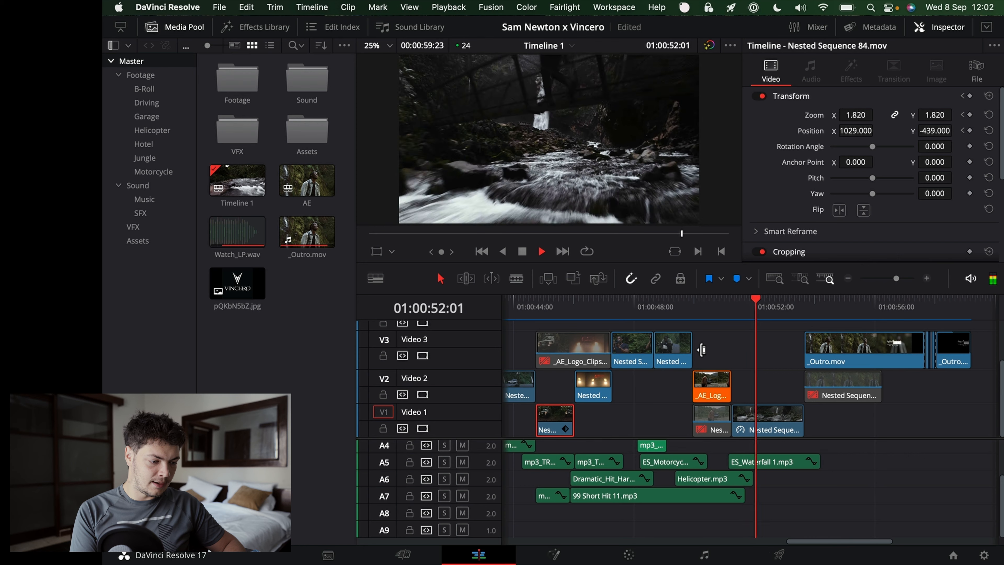
scroll(725, 372, "right", 4)
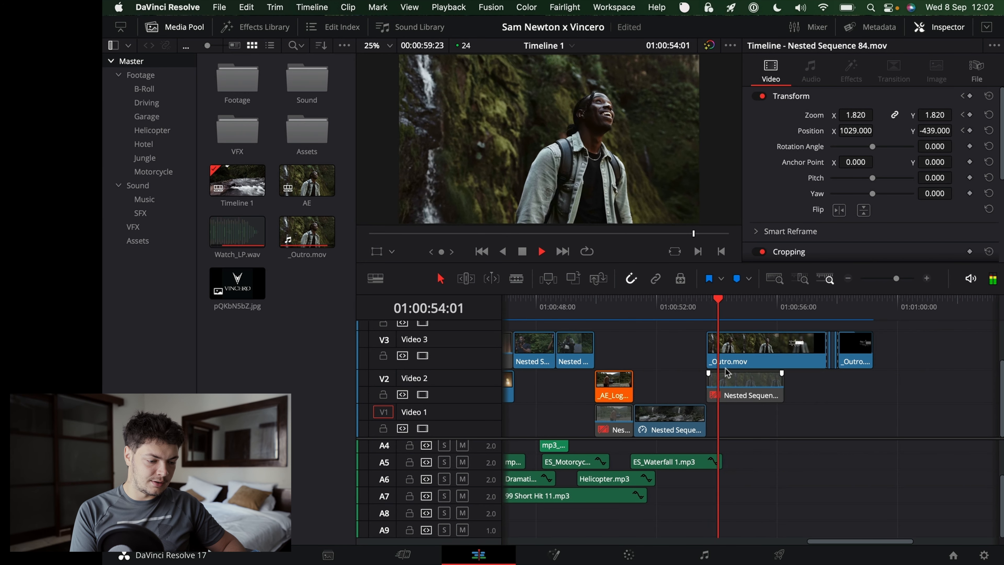
key("space")
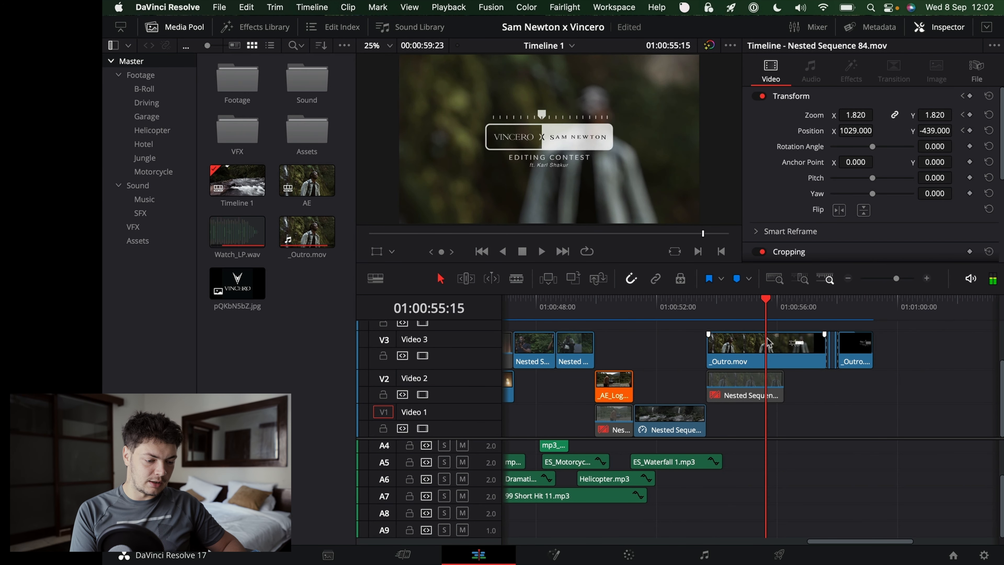
- Select the long _Outro.mov clip on Video 3 and play the logo outro up to 01:00:58:06
left_click(769, 342)
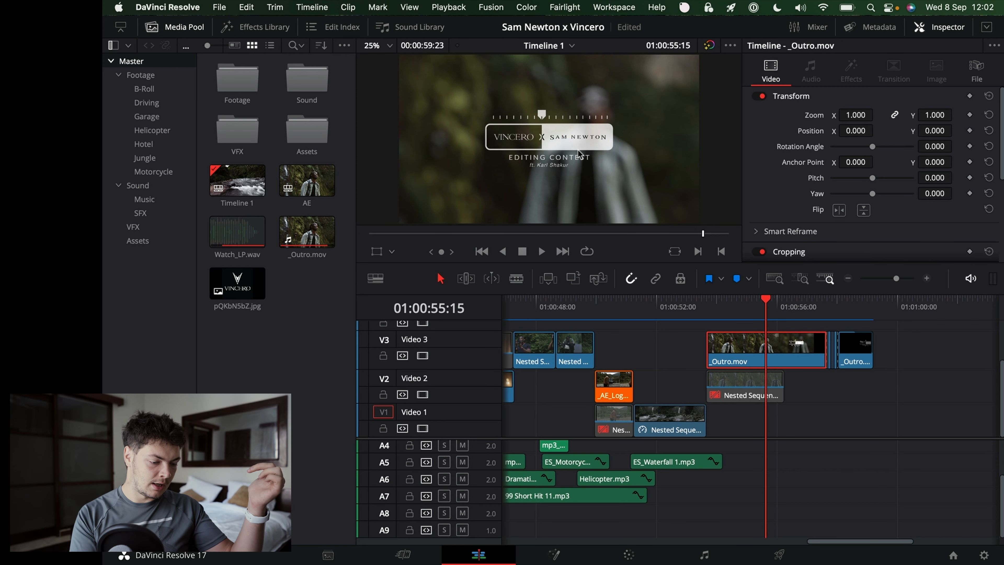
key("space")
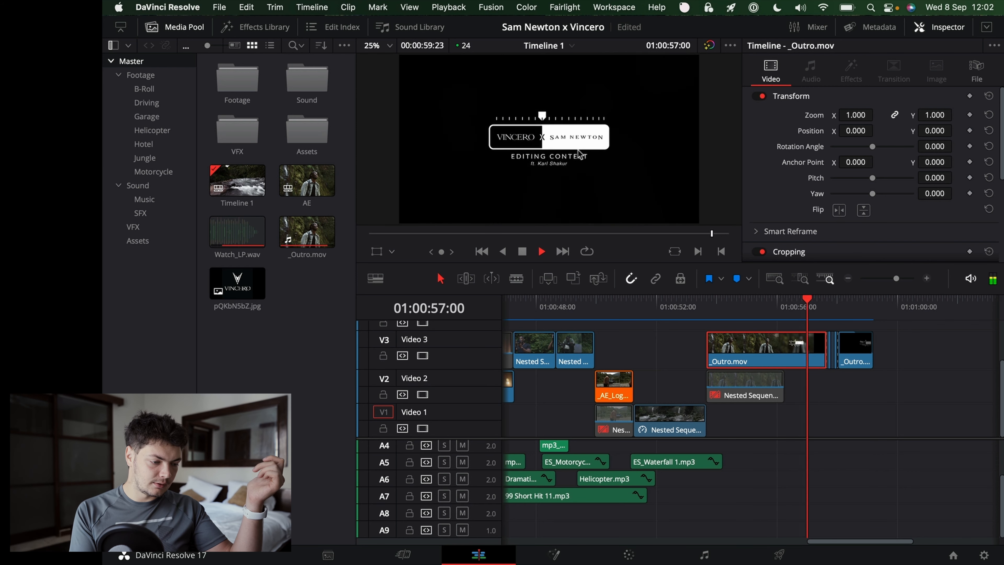
key("space")
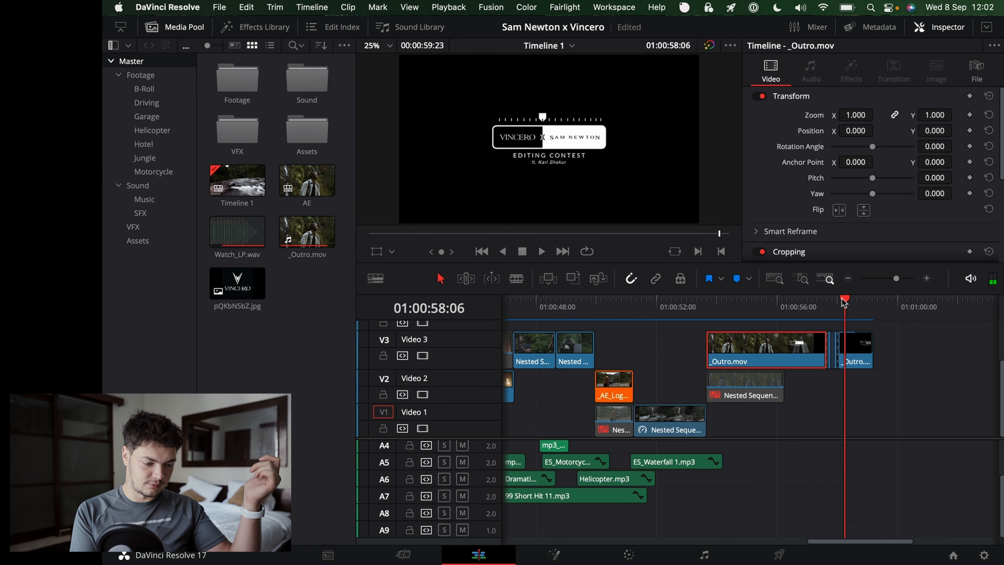
- Inspect the composite opacity of the first short _Outro.mov slice on Video 3 and play the logo flicker
key("Up")
left_click(928, 278)
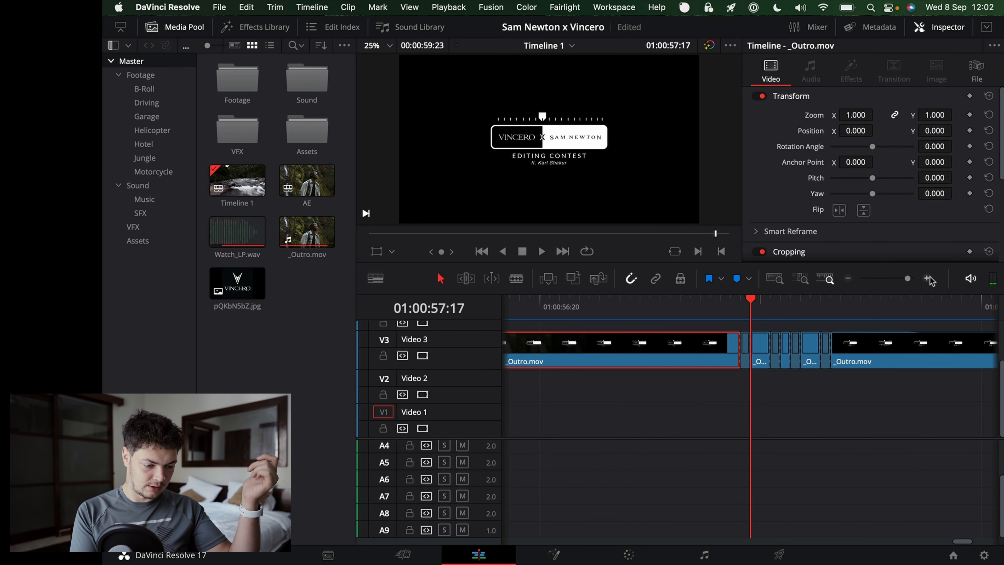
left_click(744, 343)
scroll(790, 238, "down", 5)
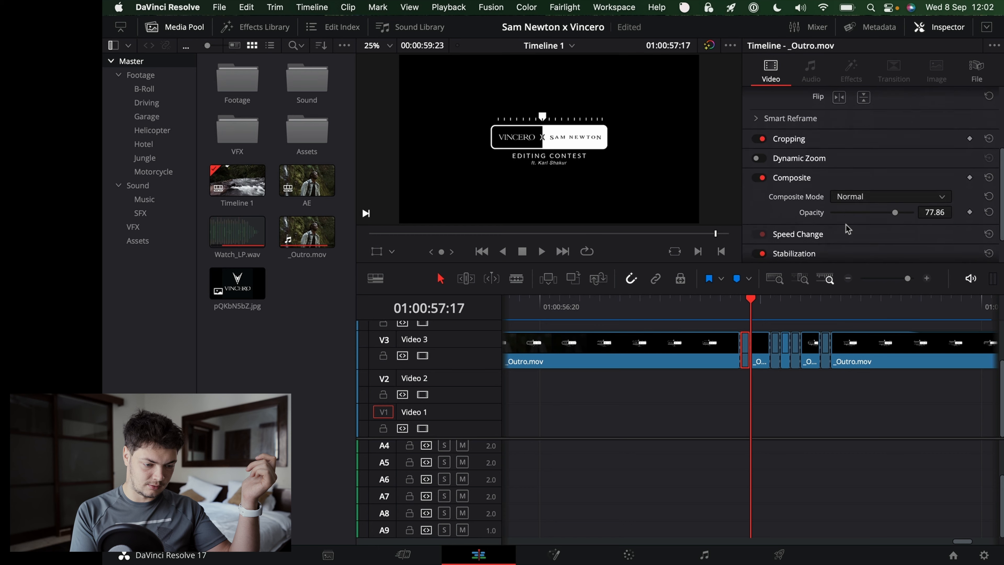
scroll(846, 229, "down", 2)
left_click(691, 305)
key("space")
key("space")
- Fit the whole commercial in the timeline view to survey its video and audio tracks
left_click(847, 279)
left_click(847, 279)
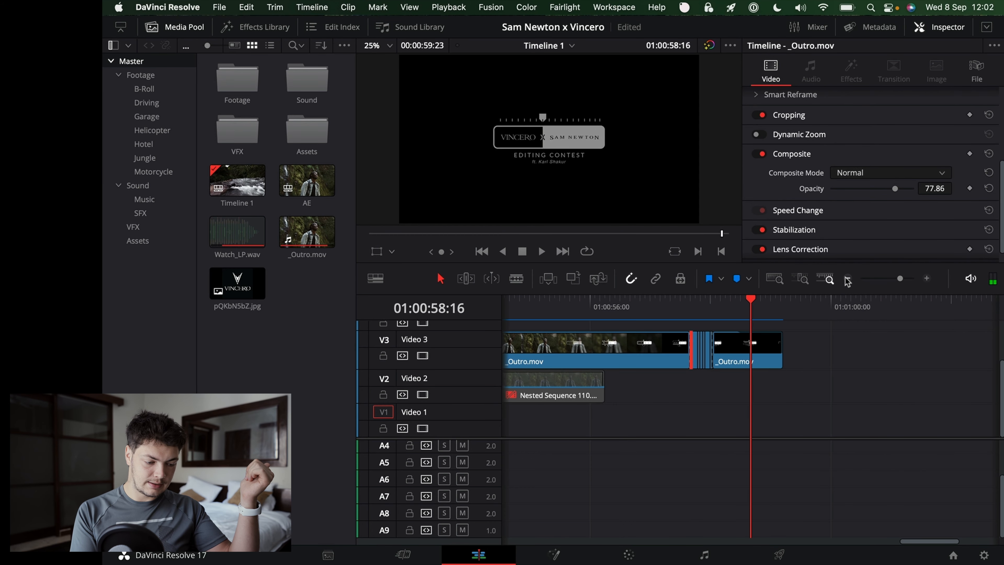
left_click(847, 279)
left_click(847, 279)
scroll(682, 360, "left", 1)
scroll(679, 359, "left", 5)
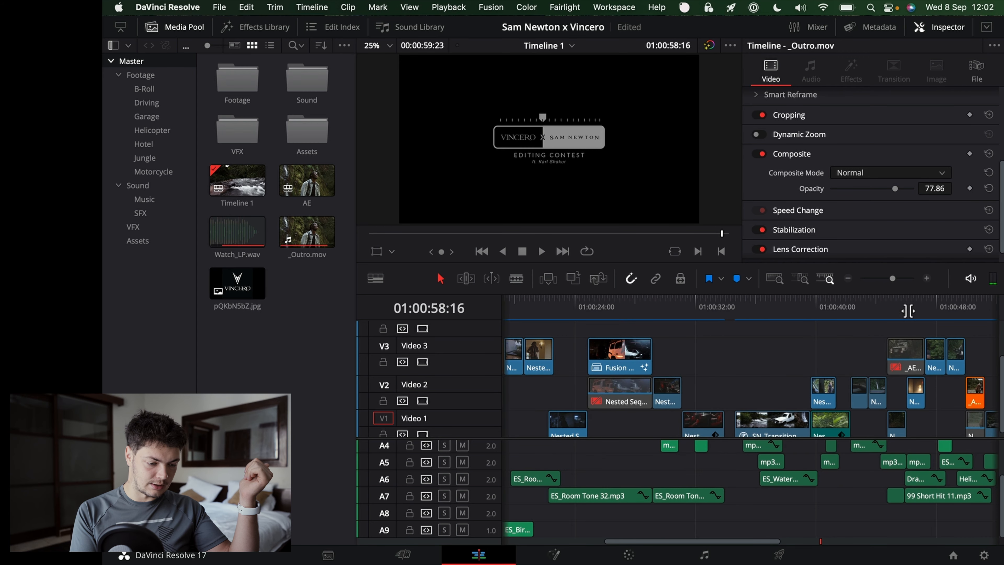
left_click(847, 279)
left_click(847, 279)
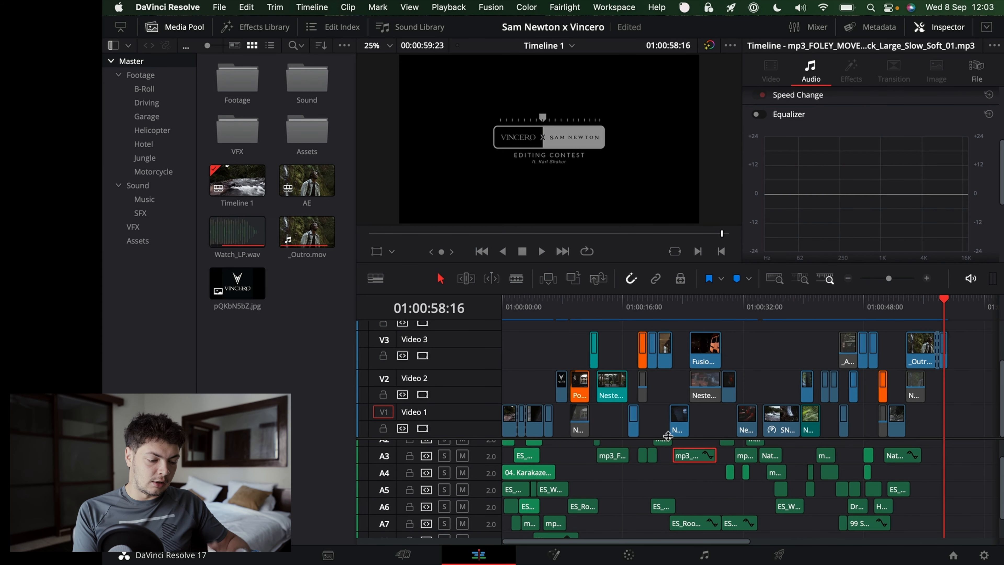
- Look over the layered sound effects on Audio 1 to Audio 9 and the Watch_LP.wav item in the media pool
left_click(665, 471)
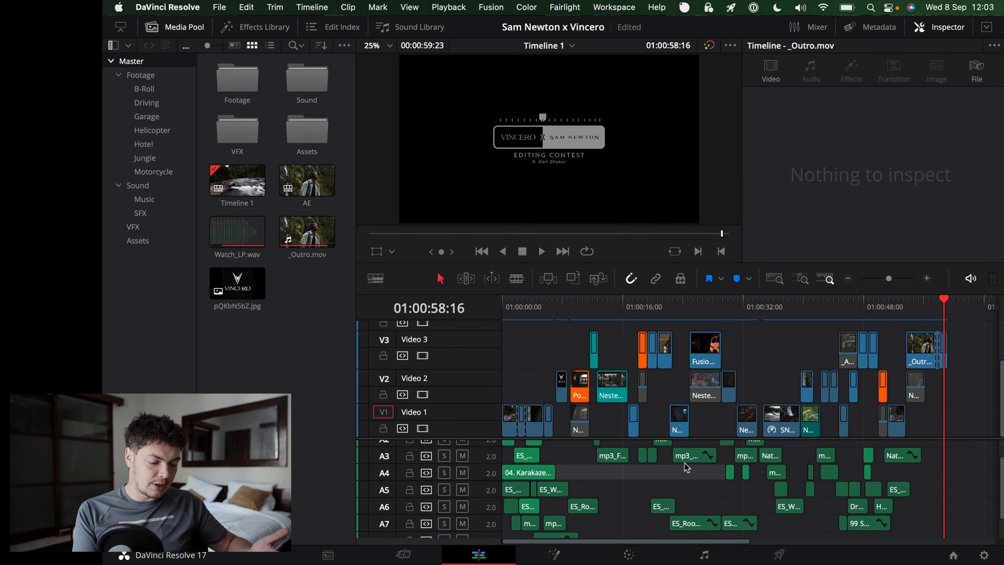
scroll(652, 481, "up", 2)
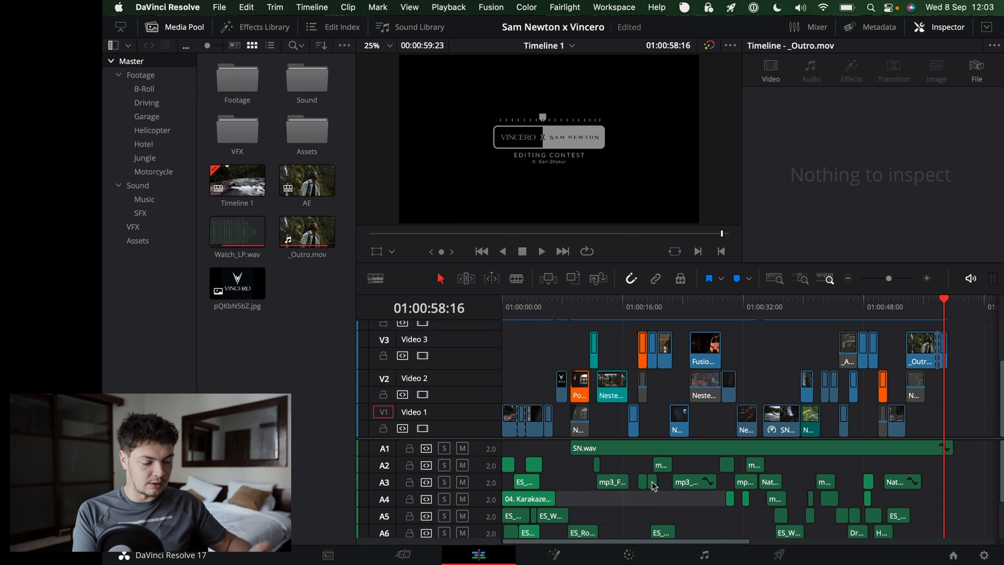
left_click(567, 474)
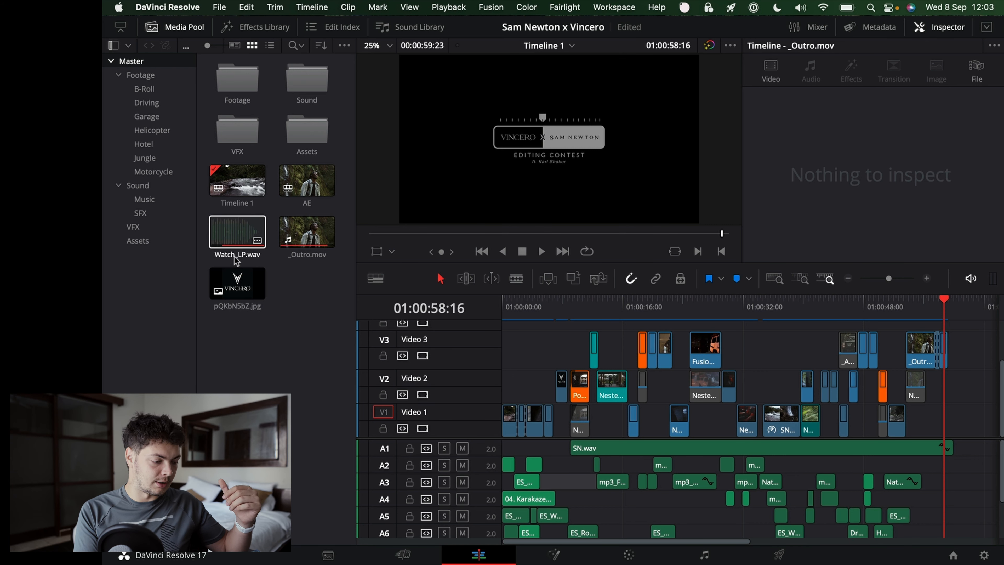
left_click_drag(273, 272, 293, 301)
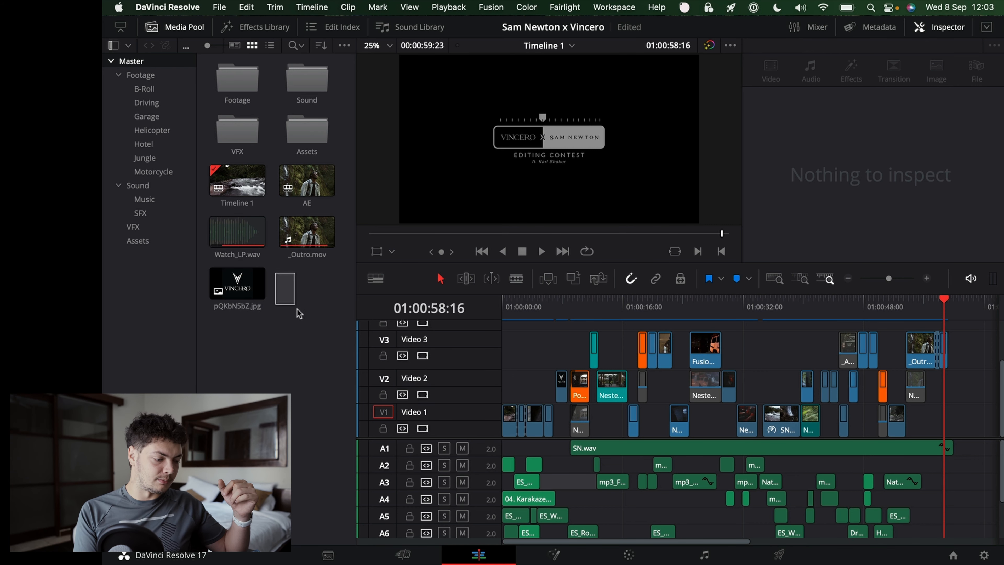
scroll(655, 533, "down", 3)
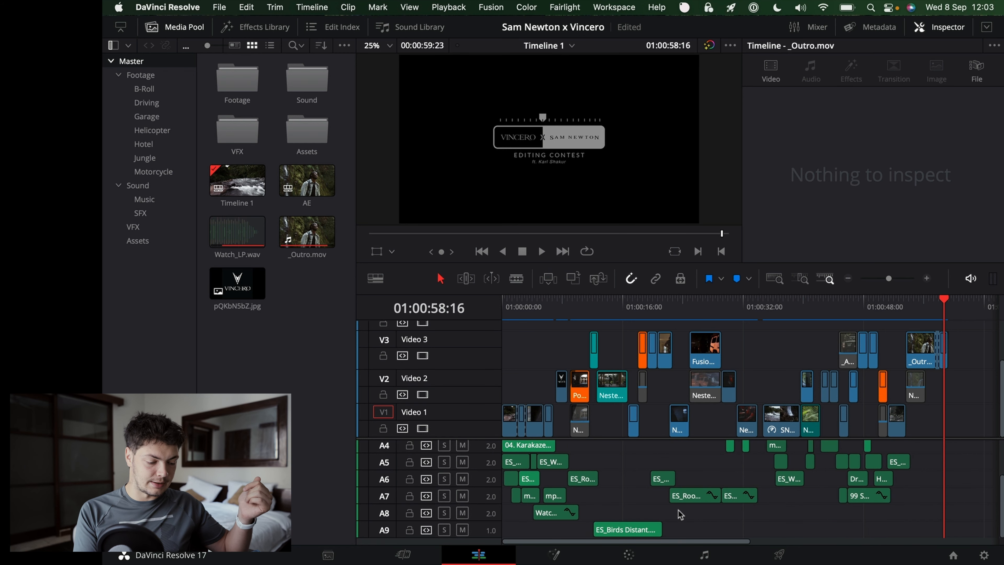
scroll(672, 506, "up", 3)
- Return the playhead to 01:00:00:00 and inspect the opening _AE_Intro_Sequence_Clips.mov clip on Video 1
left_click_drag(526, 313, 506, 336)
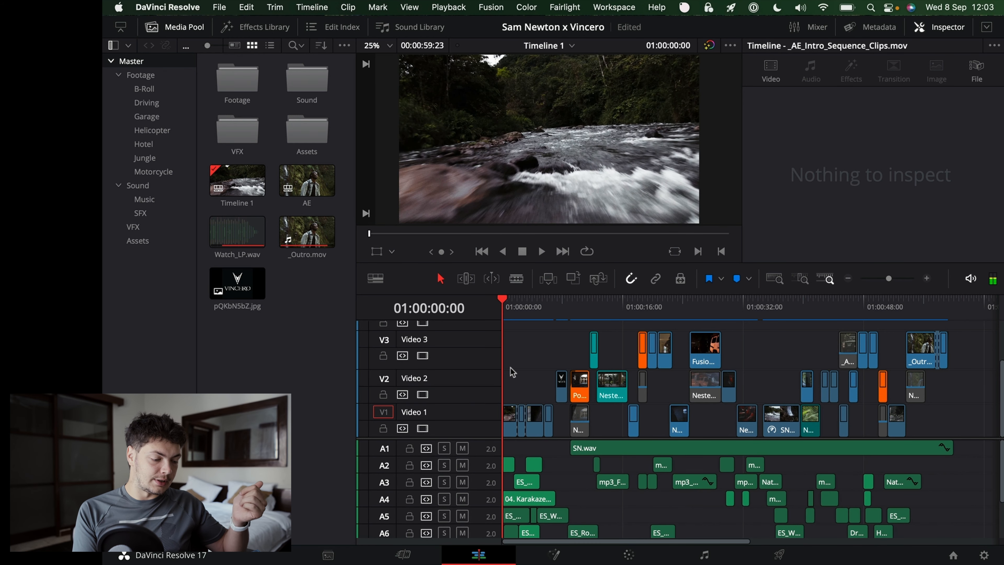
left_click(507, 424)
left_click(517, 382)
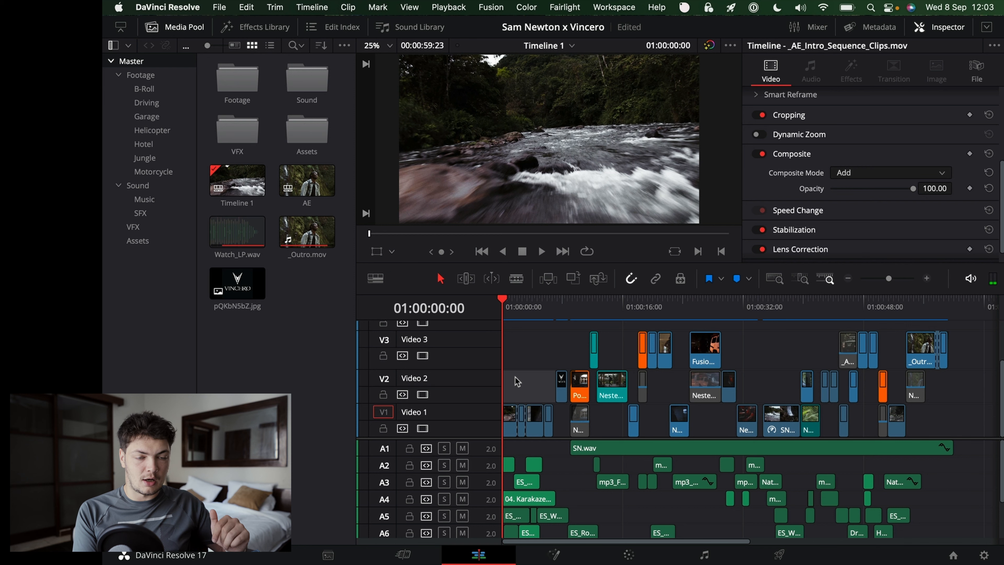
- Solo Audio 1 temporarily and move the playhead to the start of SN.wav at 01:00:09:01
left_click(612, 454)
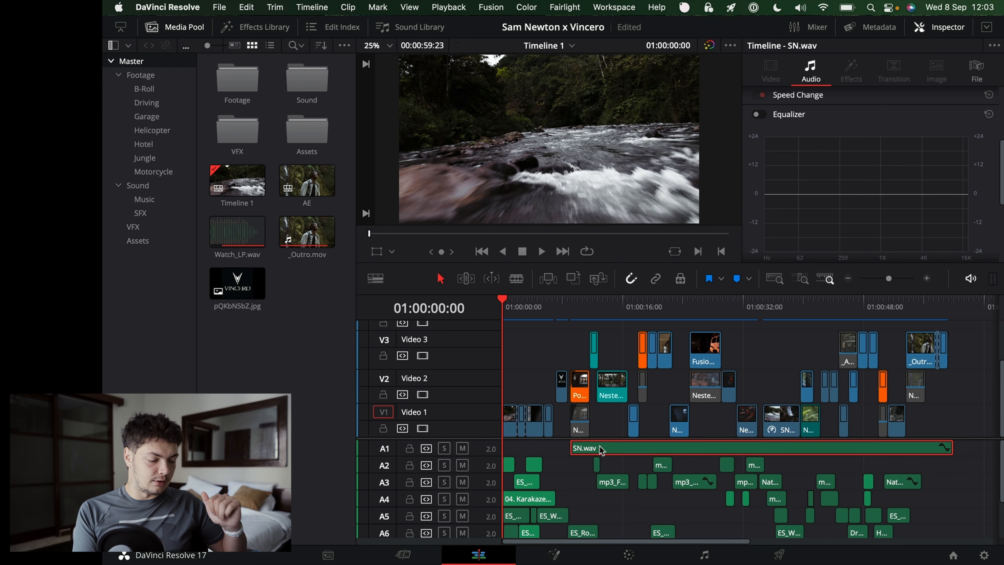
left_click(444, 447)
left_click(571, 312)
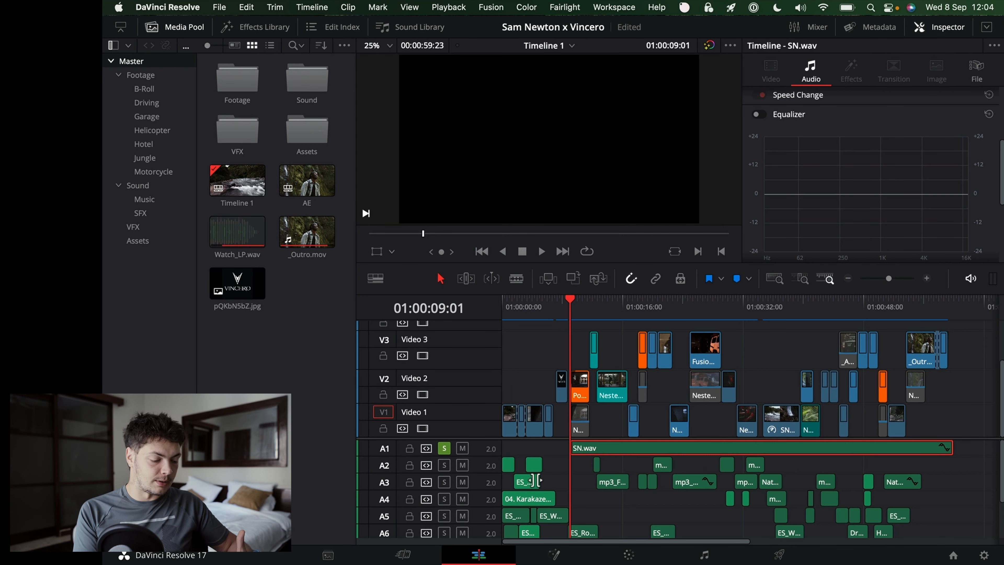
left_click(444, 448)
left_click(562, 480)
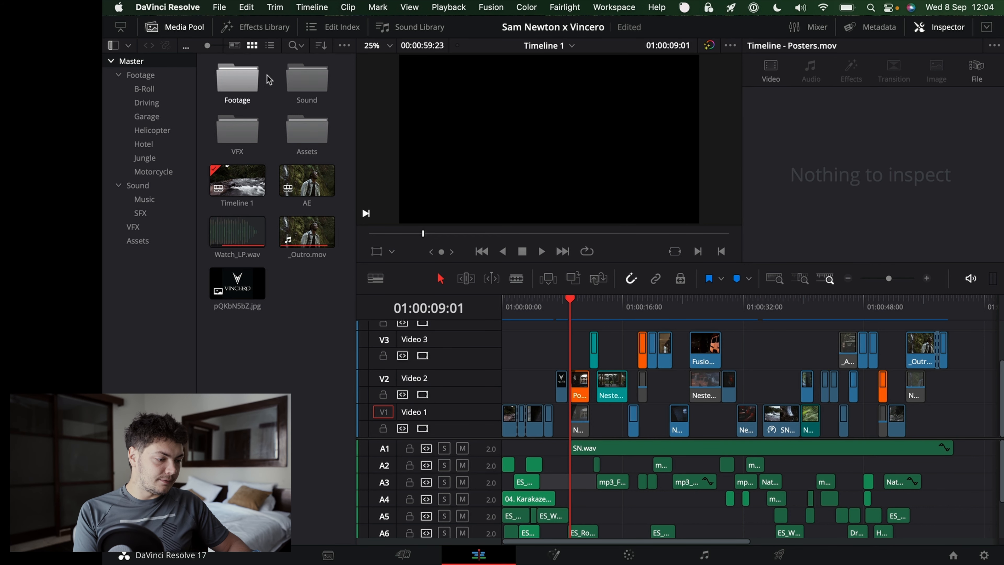
- Open the Music bin inside the Sound bin and examine the source music tracks
double_click(307, 78)
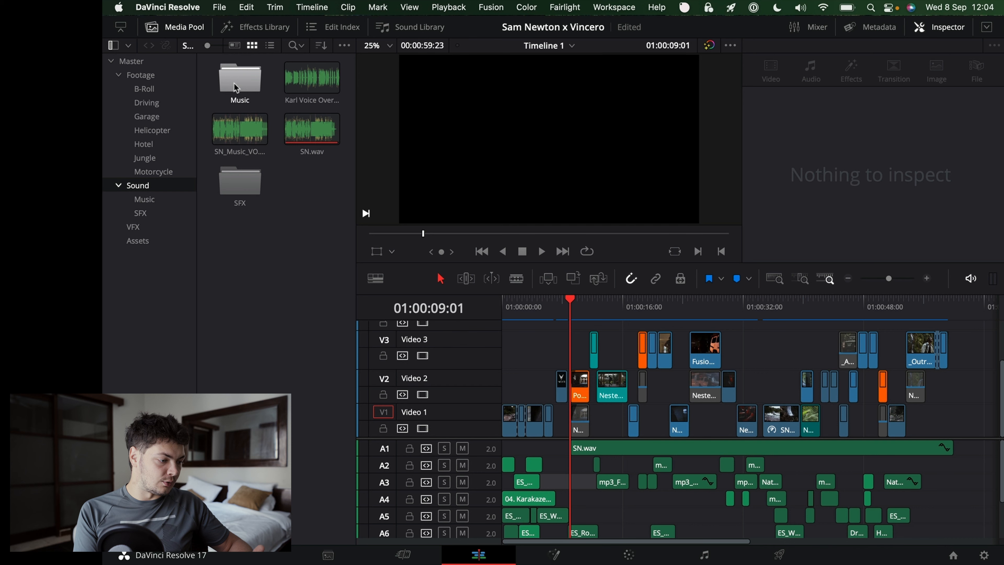
double_click(239, 79)
left_click_drag(205, 86, 291, 285)
left_click(294, 326)
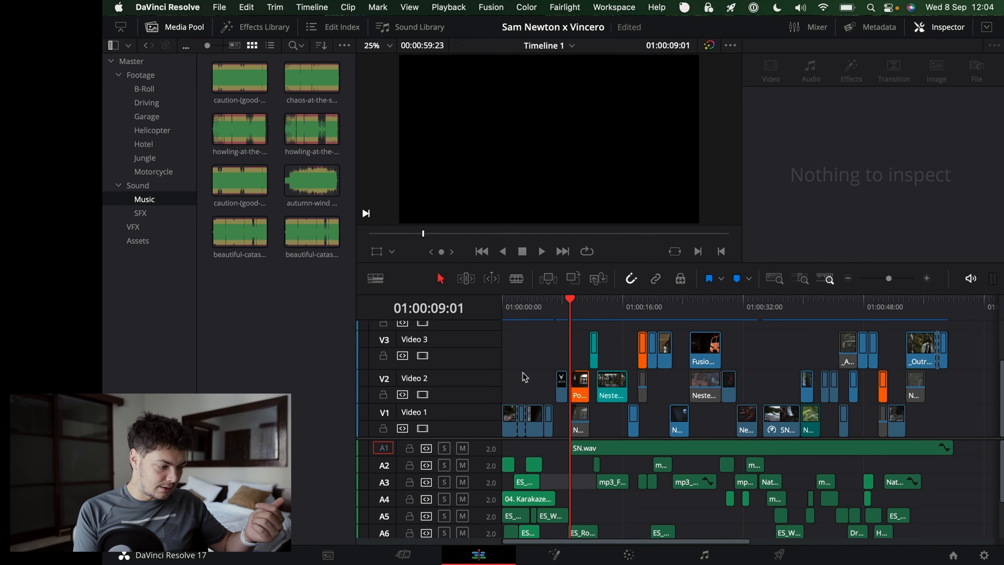
- Switch to the SN project in Logic Pro, return to its start and examine the Audio 7 music regions under Wah Intro
key("ctrl+Right")
left_click(623, 542)
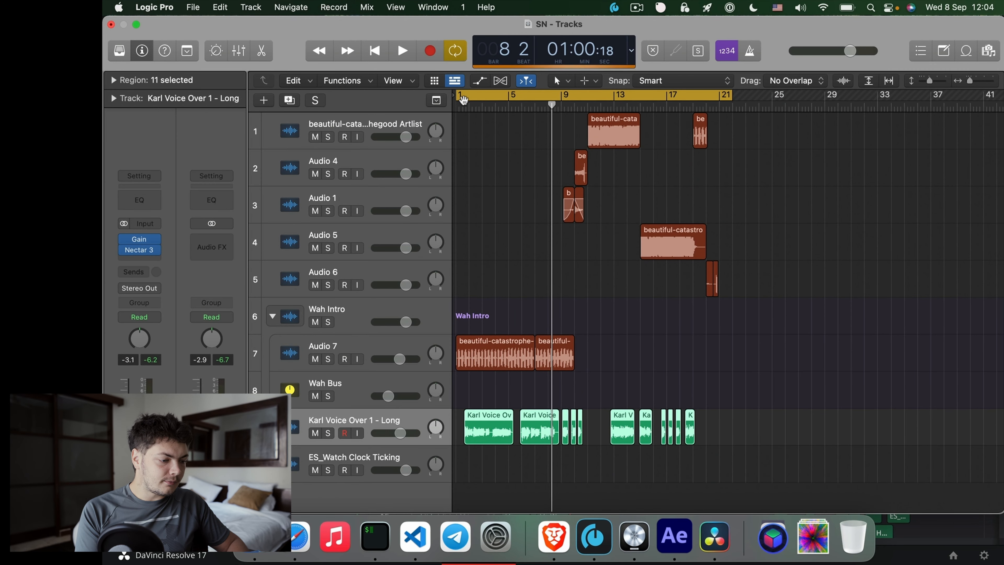
key("Return")
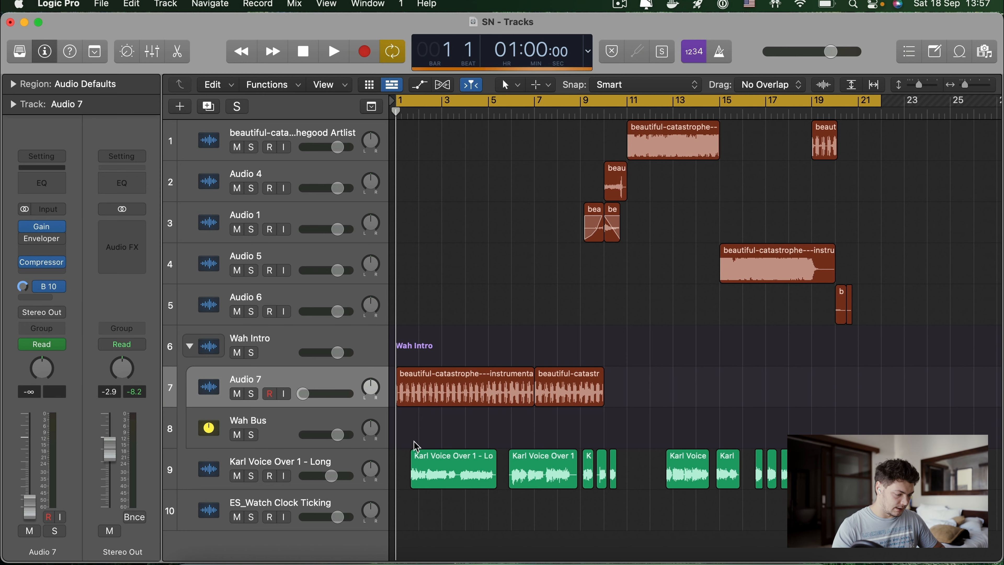
scroll(424, 419, "up", 5)
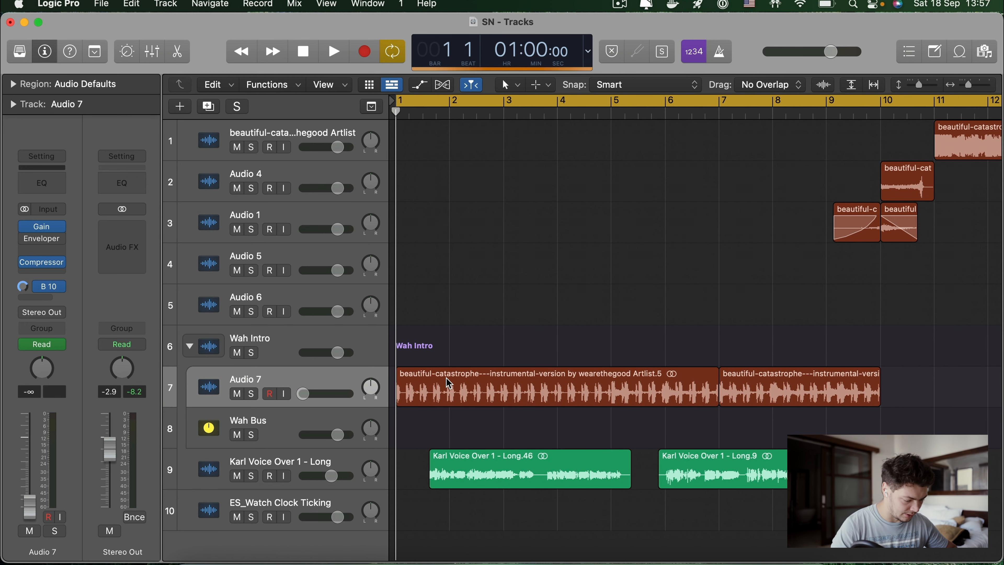
scroll(448, 382, "up", 3)
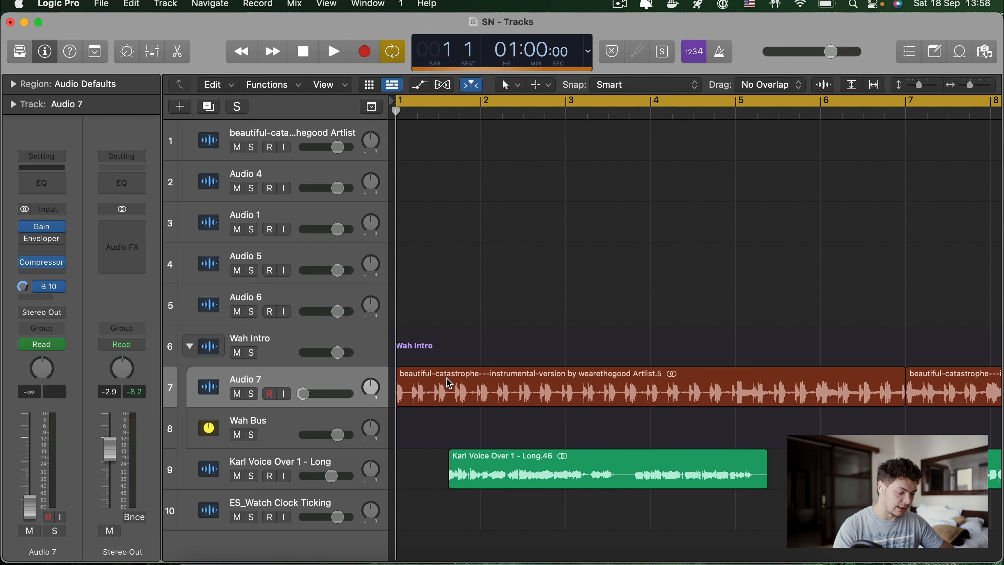
- Solo Audio 7 and play it from bar 8 with cycling off to hear the music without its plug-ins
scroll(514, 383, "up", 2)
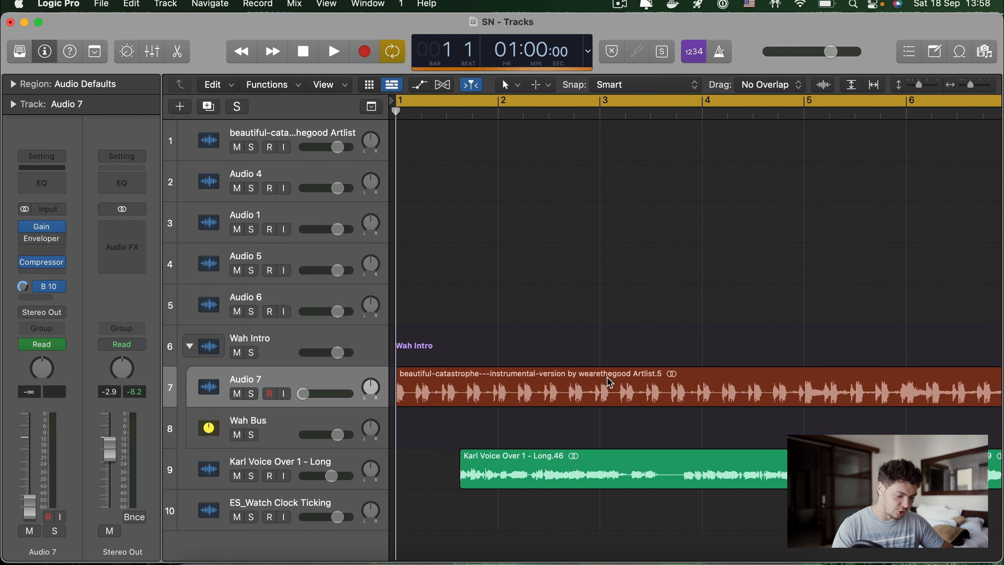
scroll(610, 382, "down", 8)
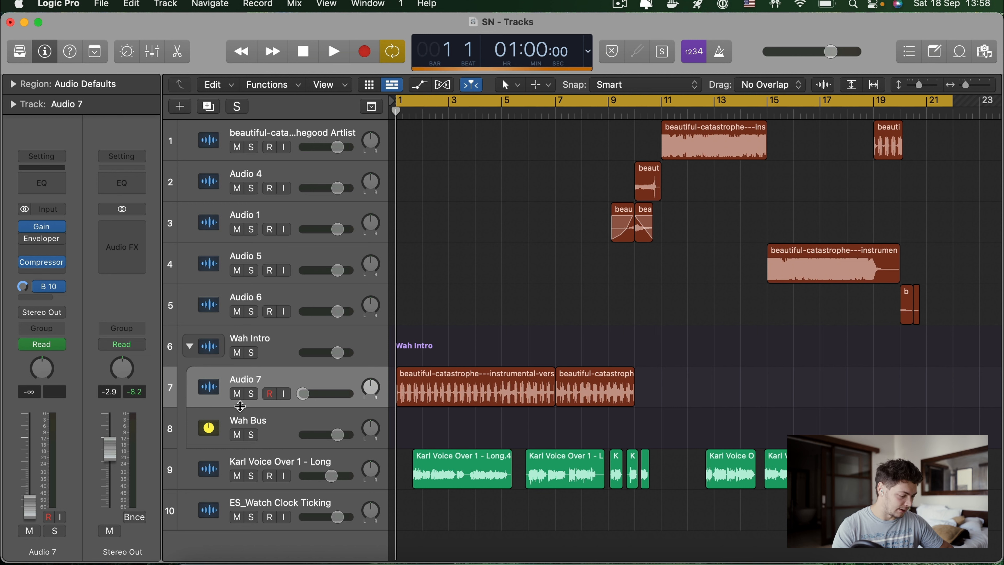
left_click(252, 393)
left_click(279, 378)
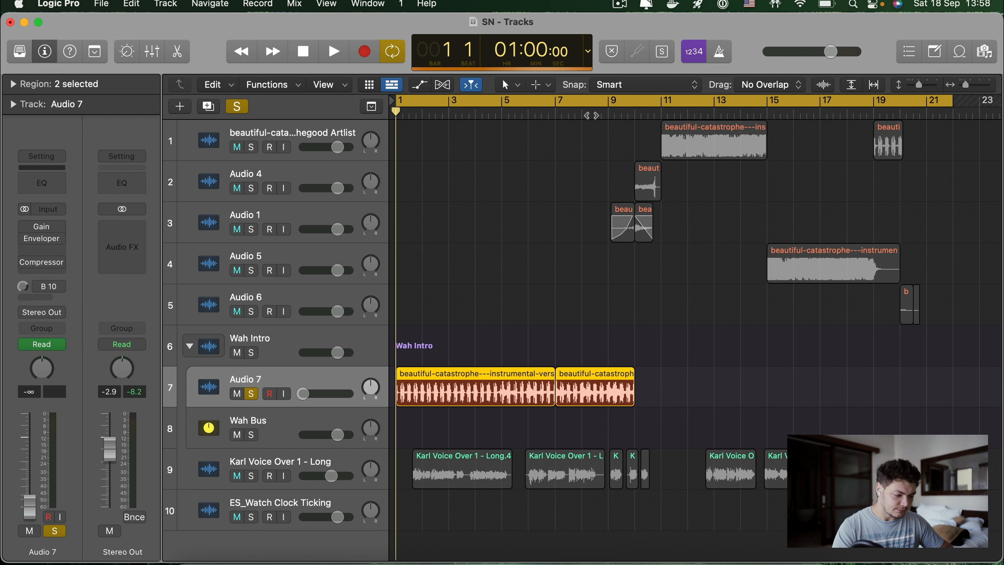
left_click(581, 114)
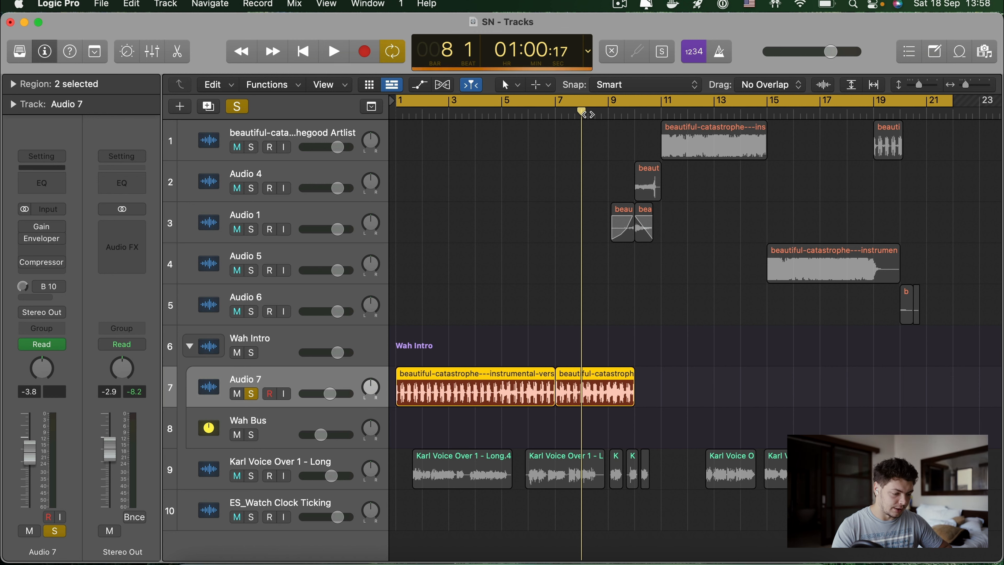
key("space")
key("c")
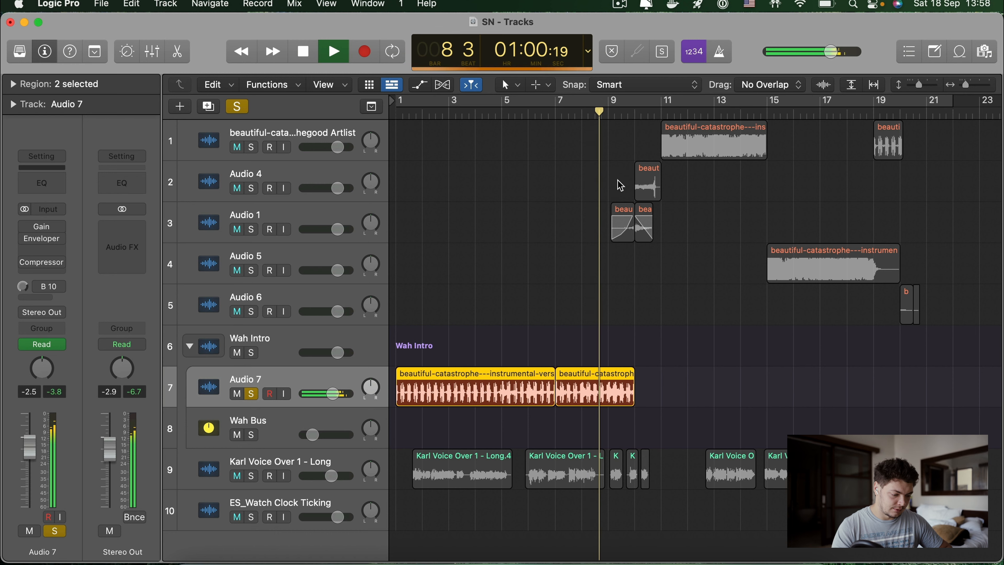
key("space")
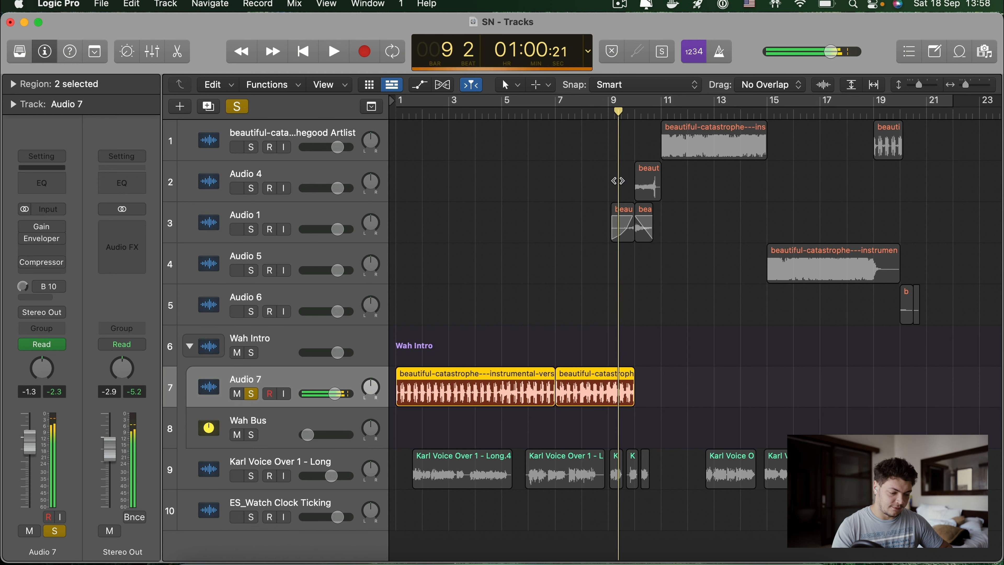
- End the solo on Audio 7 and re-enable its bypassed plug-ins
left_click(250, 394)
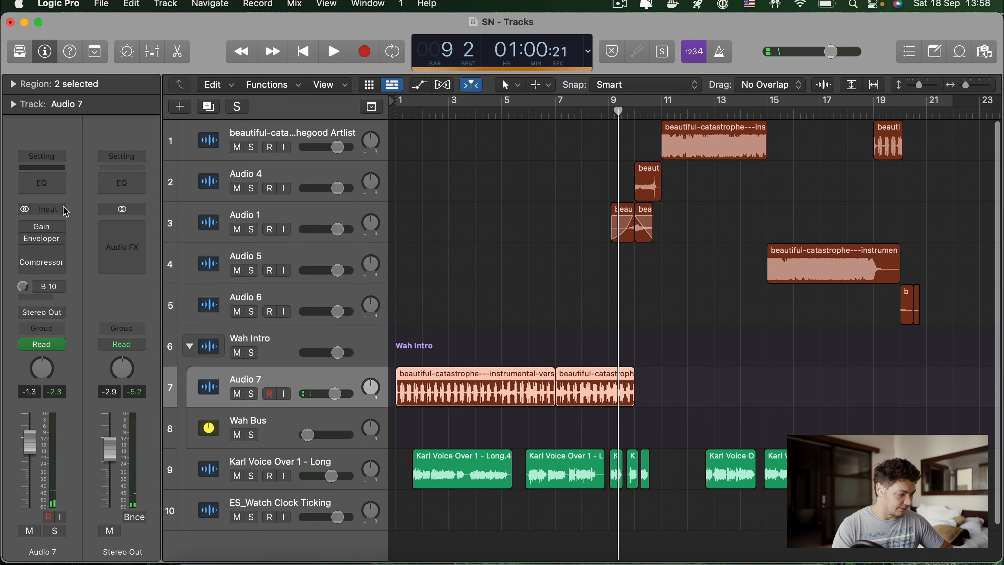
left_click(25, 227, "alt")
- Solo the beautiful-catastrophe track, move its Insert 2 bypass automation point back to about bar 9 and play the passage
left_click(303, 143)
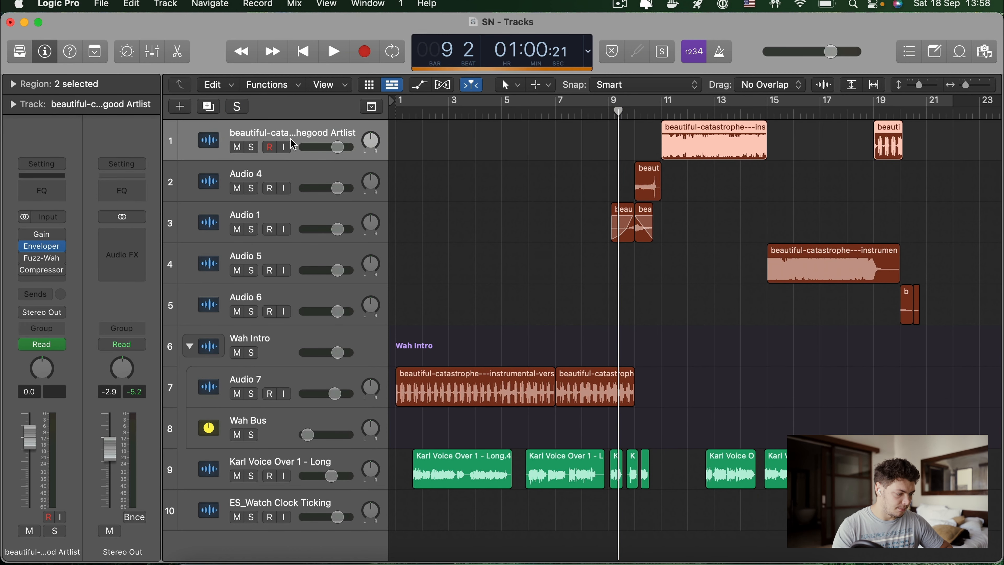
left_click(251, 147)
key("a")
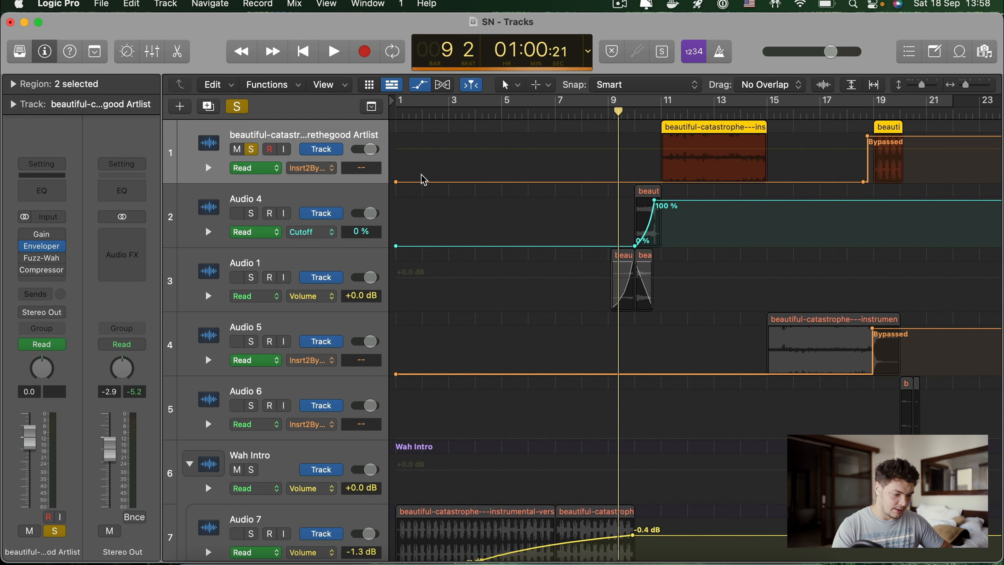
left_click(865, 137)
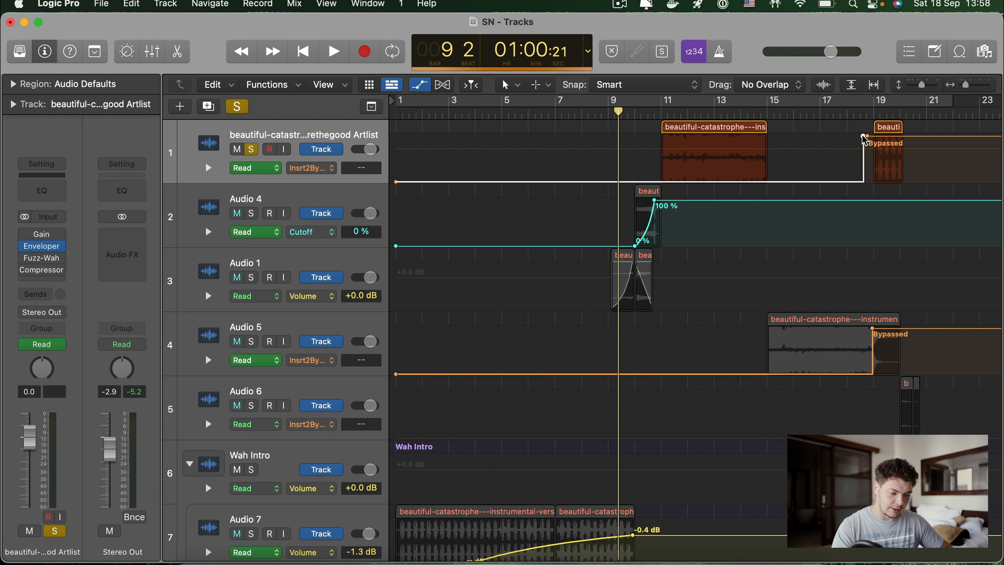
left_click_drag(864, 136, 609, 137)
key("space")
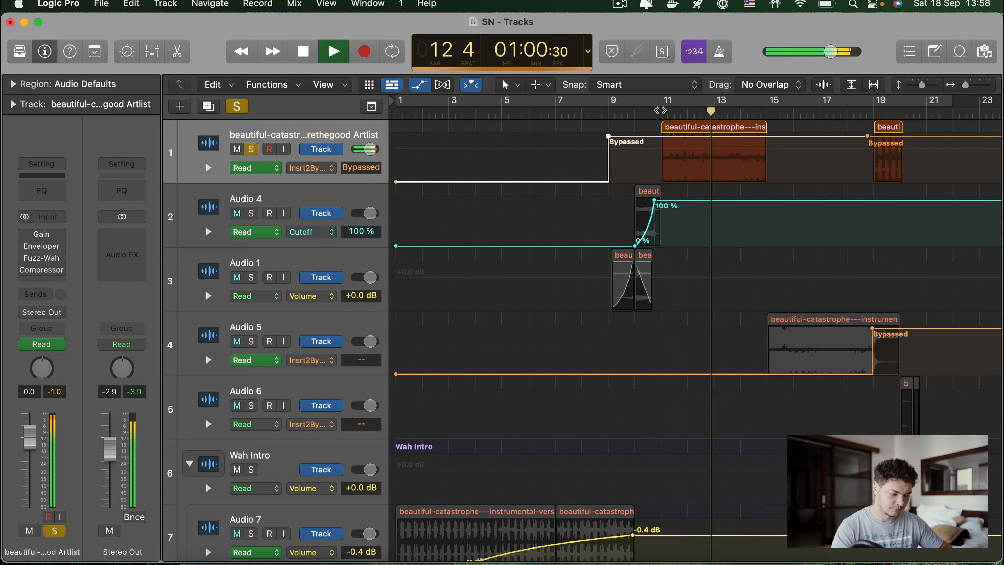
key("space")
- Undo the bypass automation move, re-enable all the beautiful-catastrophe track's plug-ins, and end its solo and automation display
key("super+z")
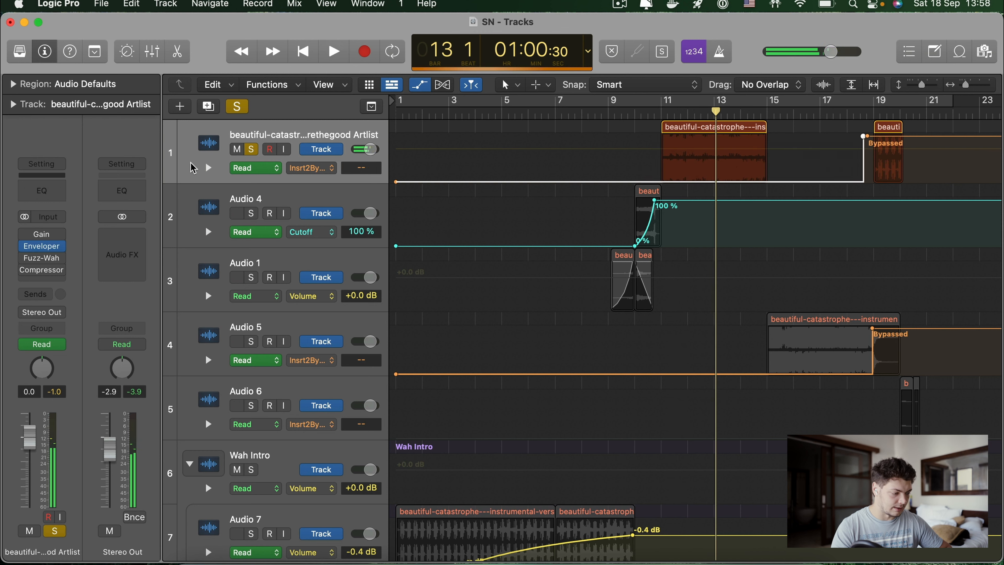
mouse_move(25, 235)
left_click_drag(23, 237, 25, 272)
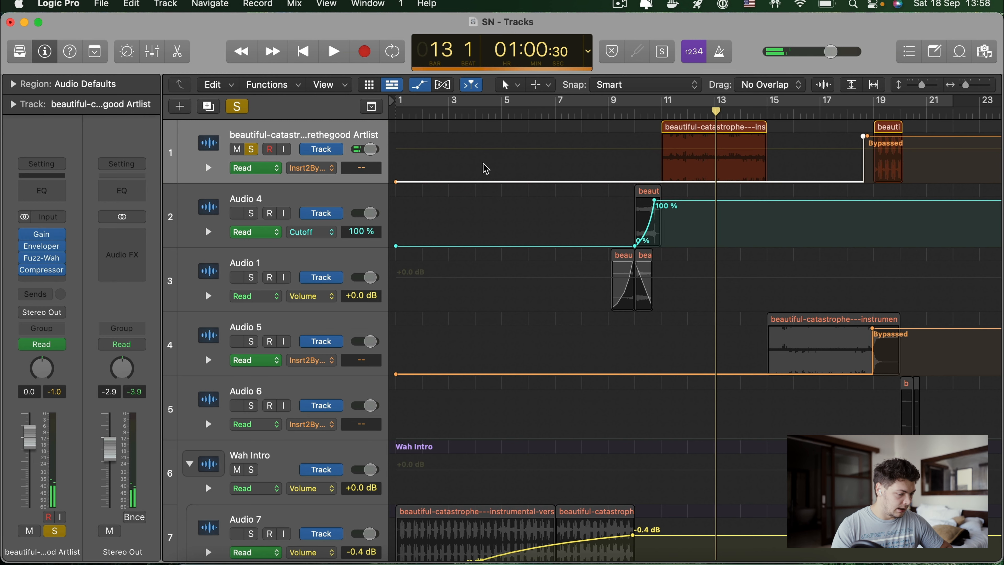
left_click(251, 152)
key("a")
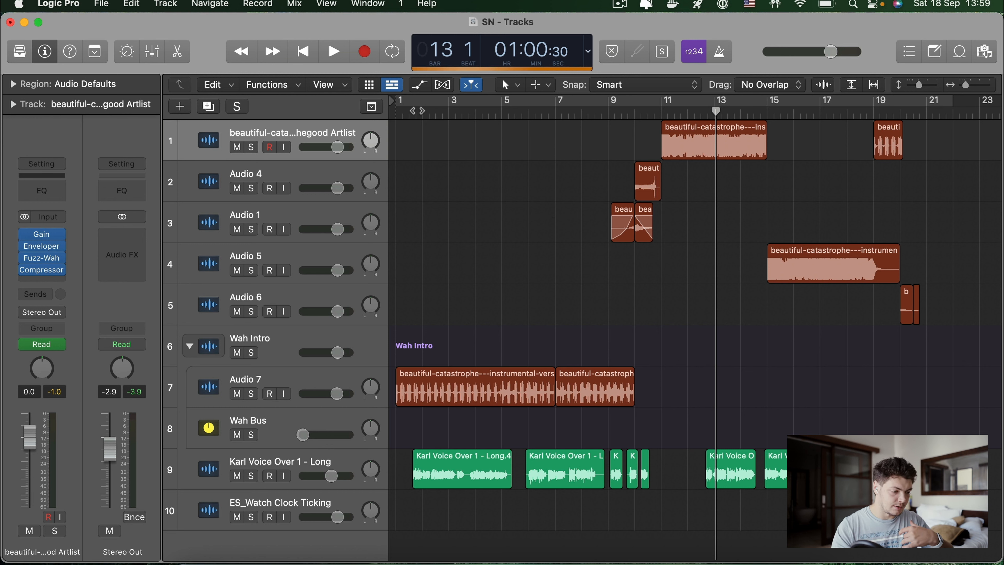
- Examine the Audio 7 waveform closely around bar 2 and move the playhead to bar 4
left_click(417, 111)
scroll(504, 374, "up", 10)
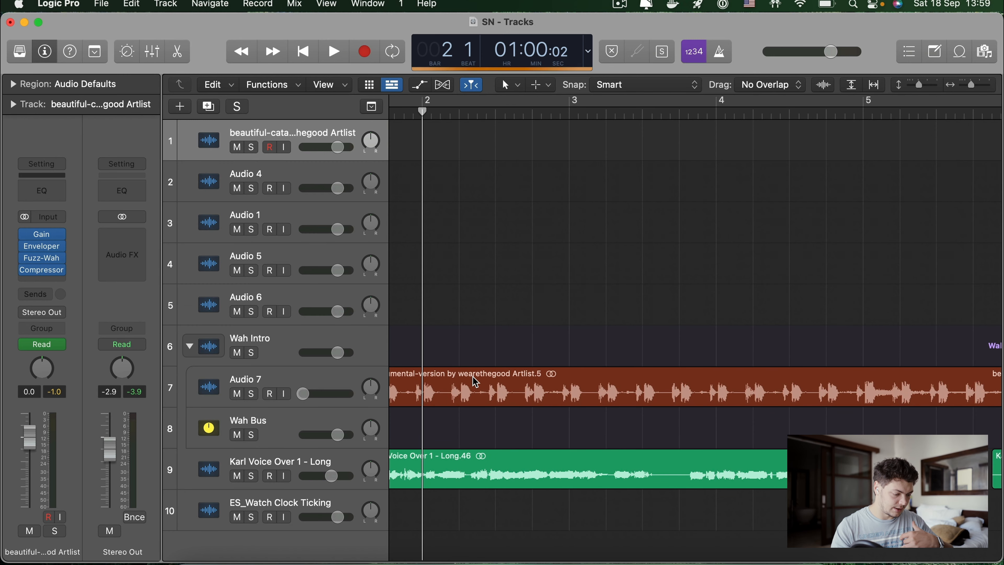
scroll(476, 381, "down", 10)
left_click(435, 114)
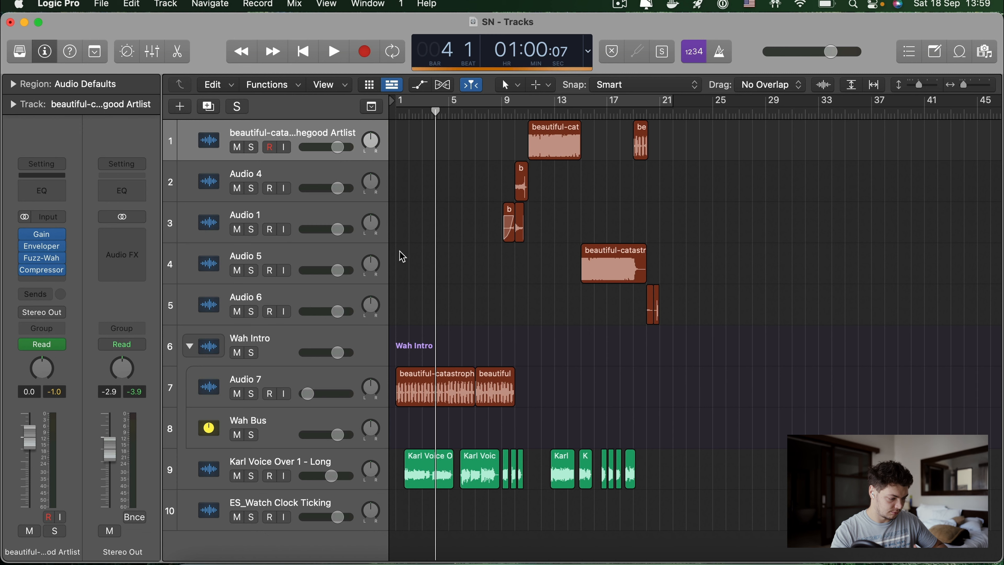
- Solo Audio 7 with cycling on and listen to its wah effect from the opening bars and again from bar 7
left_click(250, 393)
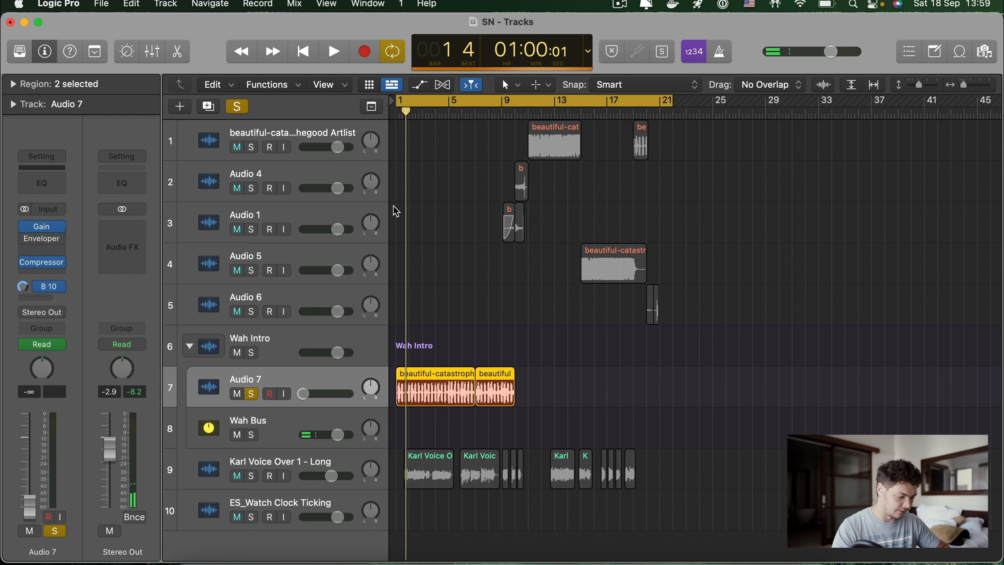
key("space")
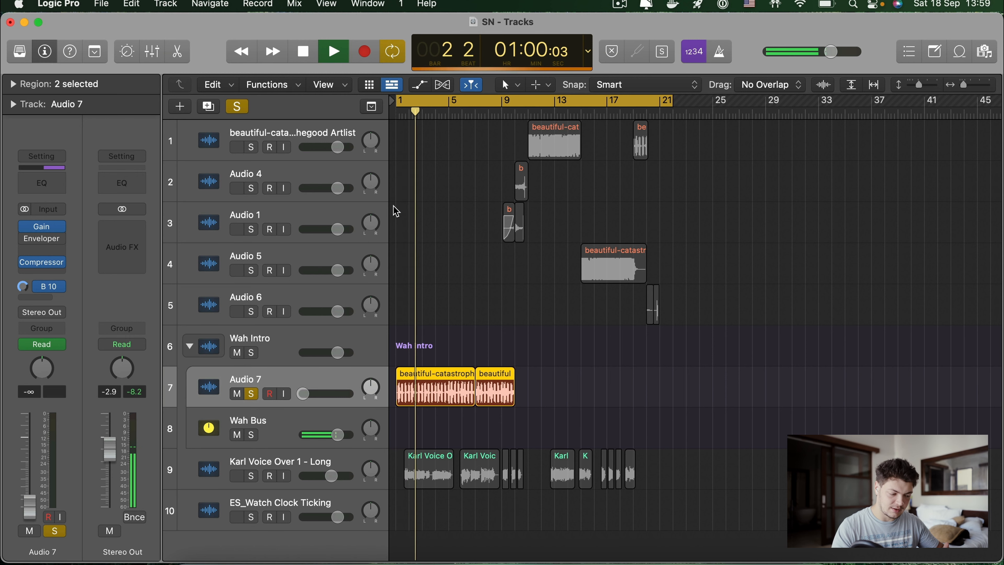
key("space")
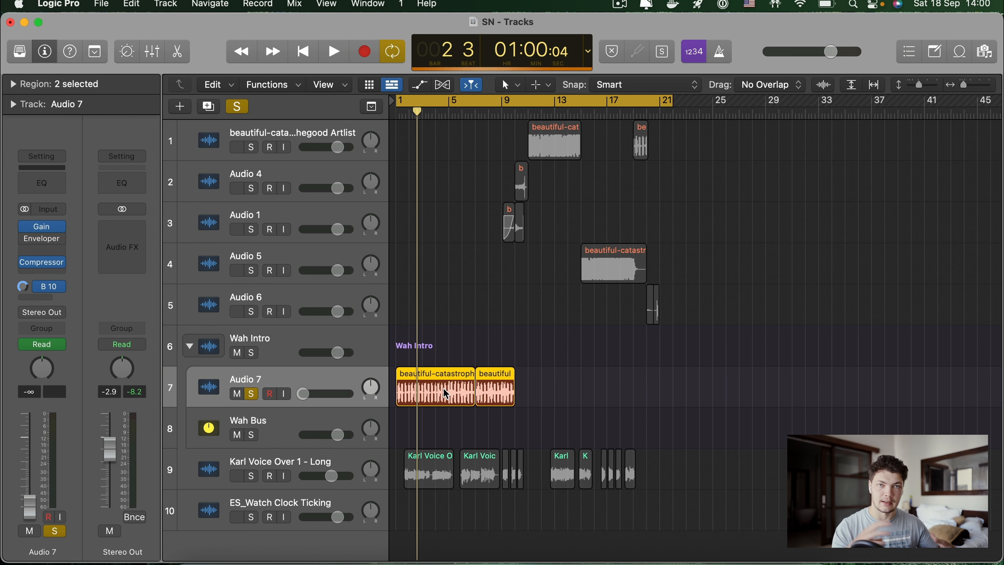
key("space")
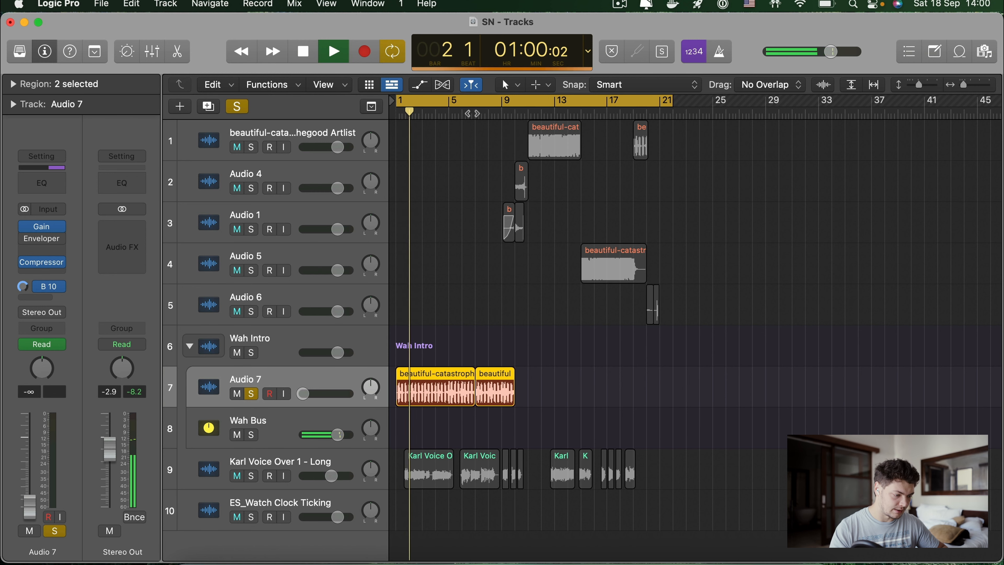
left_click(474, 113)
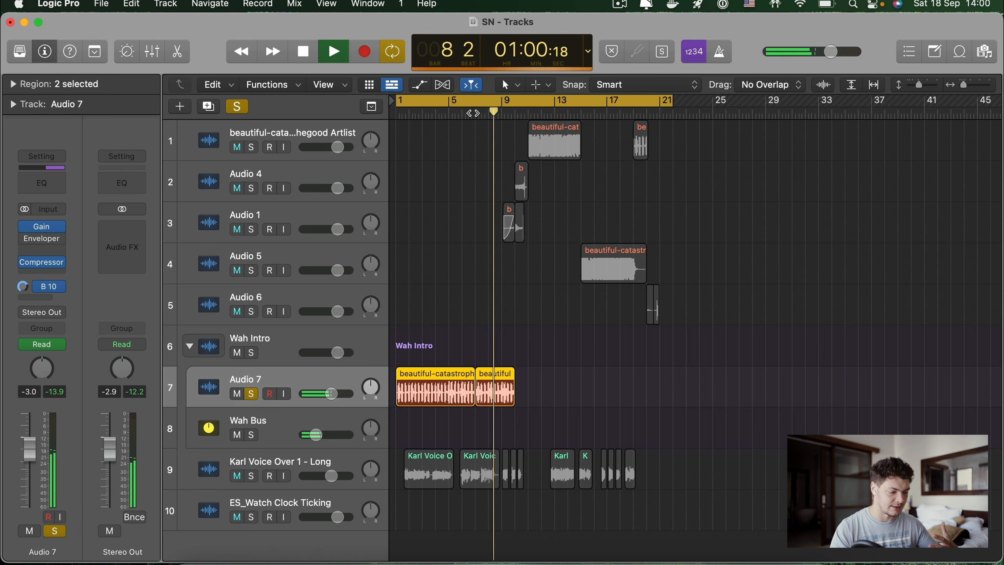
key("space")
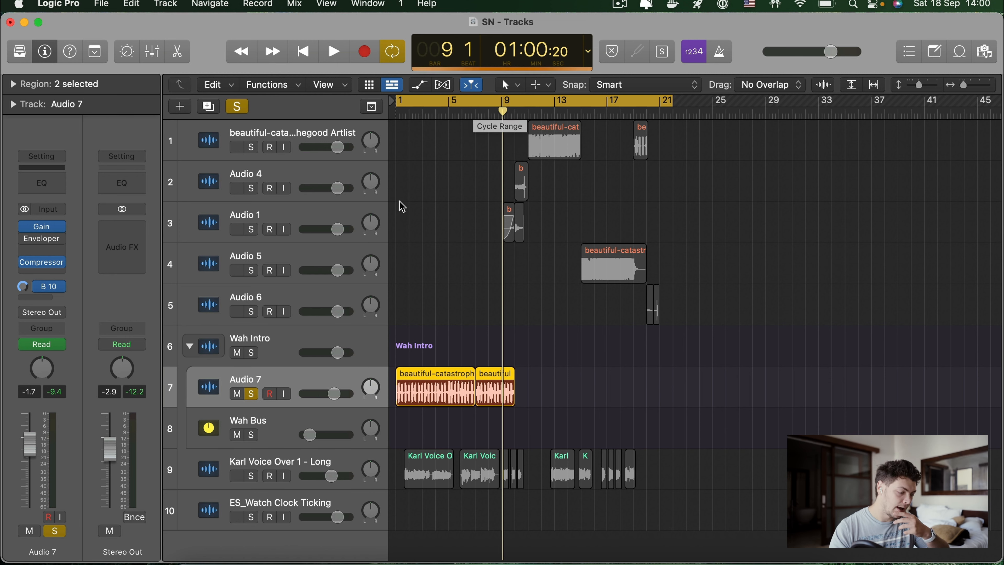
- Open the mixer and inspect the inserts of the Wah Bus channel fed by Audio 7's Bus 10 send
left_click(36, 285)
left_click(65, 291)
key("x")
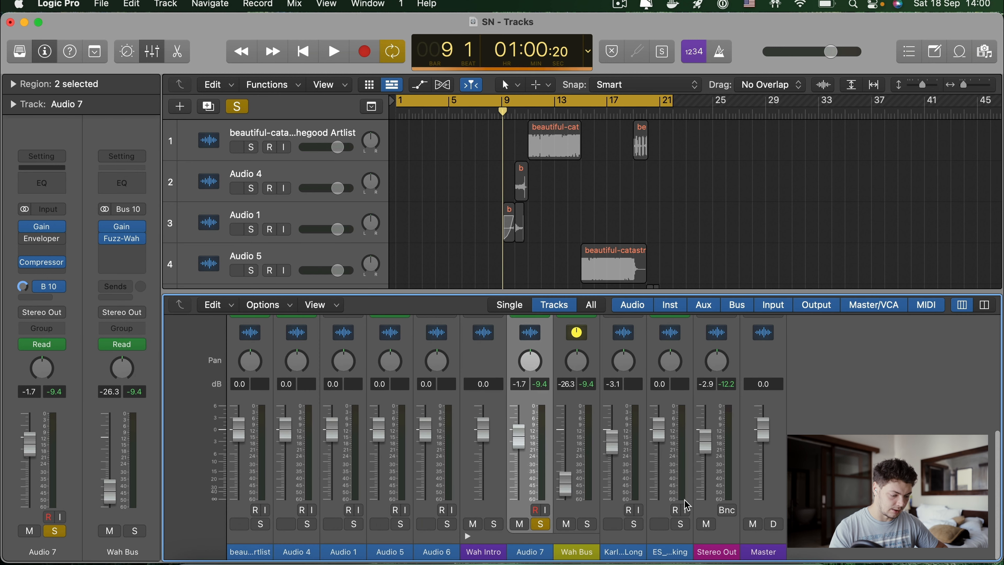
left_click(587, 513)
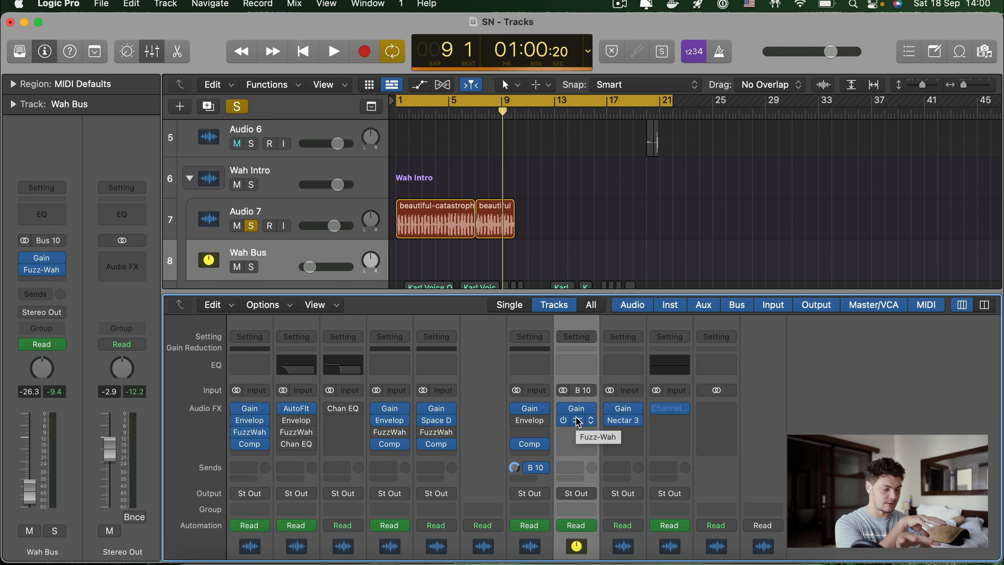
- Show the volume automation of Audio 7 and Wah Bus, and examine the fader options of Audio 7's Bus 10 send
left_click(297, 199)
key("a")
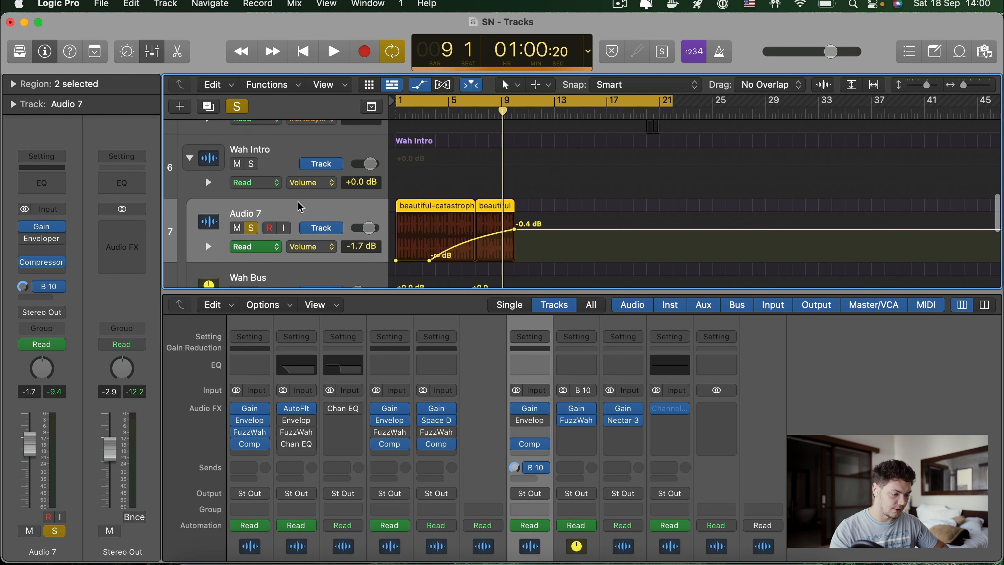
scroll(373, 204, "down", 2)
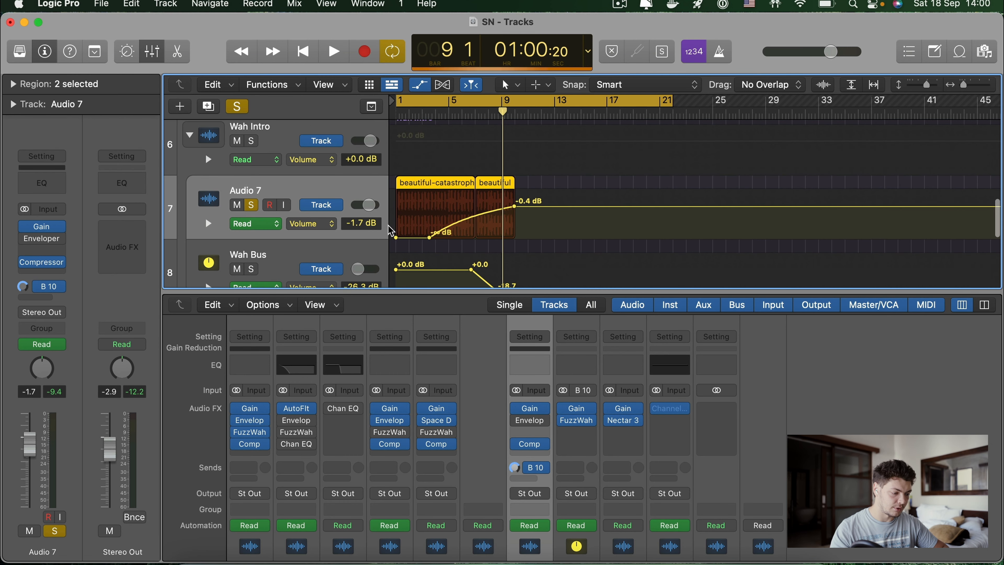
left_click(60, 288)
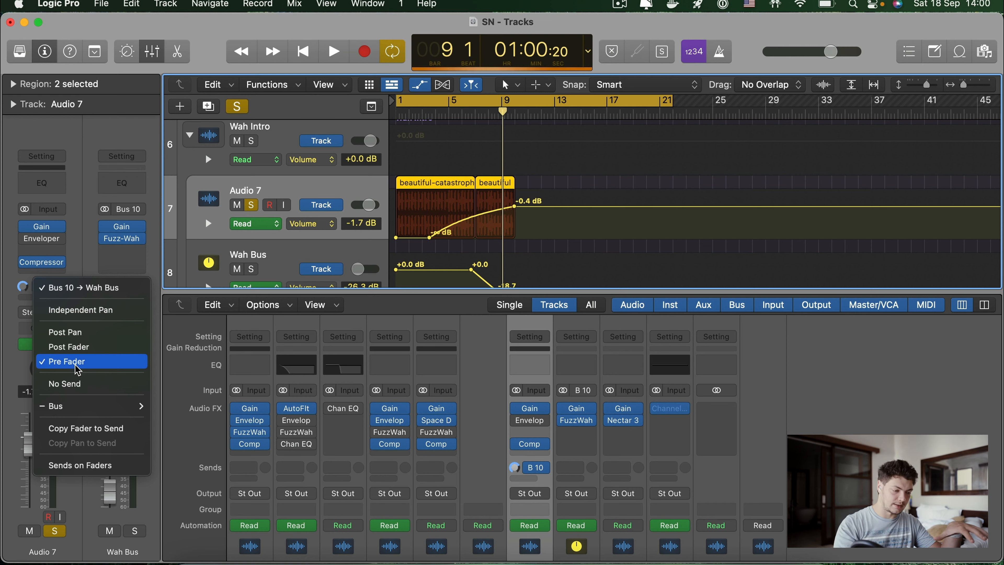
left_click(528, 182)
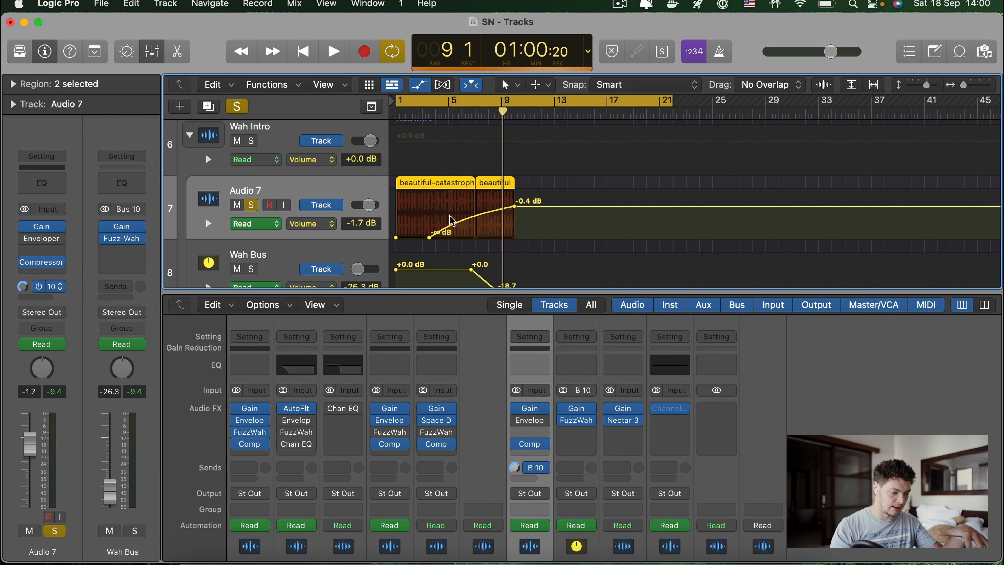
scroll(490, 184, "down", 3)
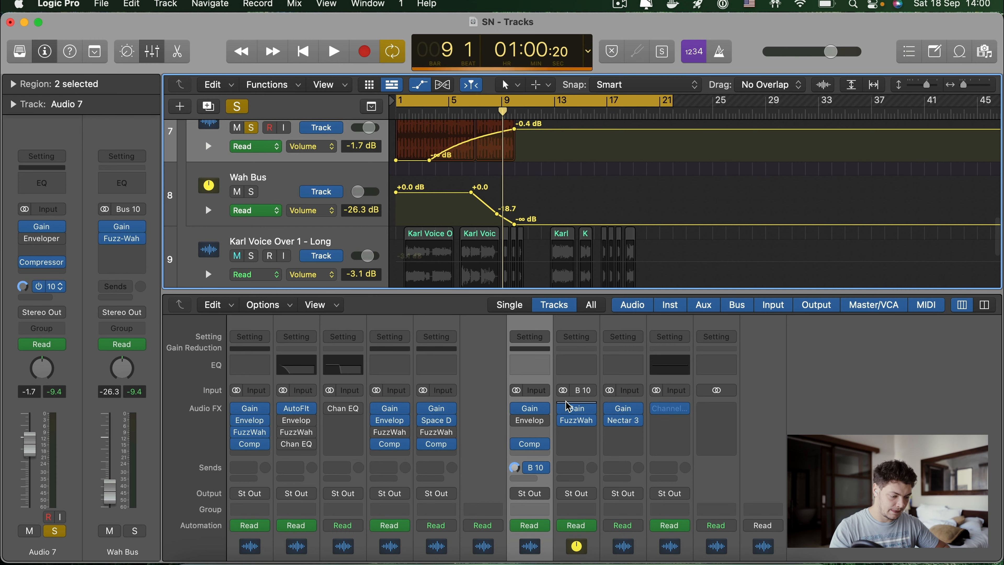
- Open the Fuzz-Wah plug-in on Wah Bus and review the Auto Wah modes, keeping Retro Wah
left_click(576, 420)
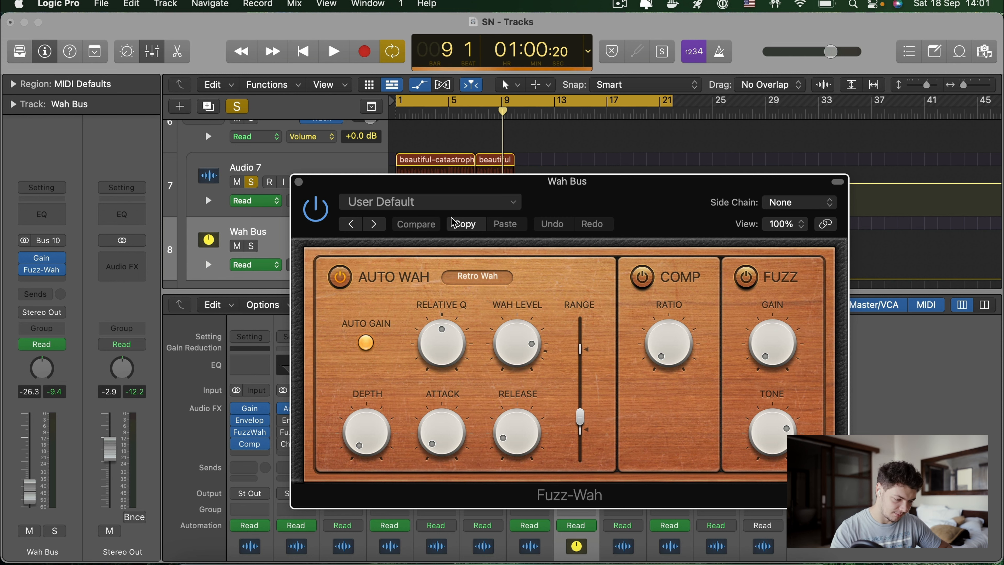
left_click(467, 284)
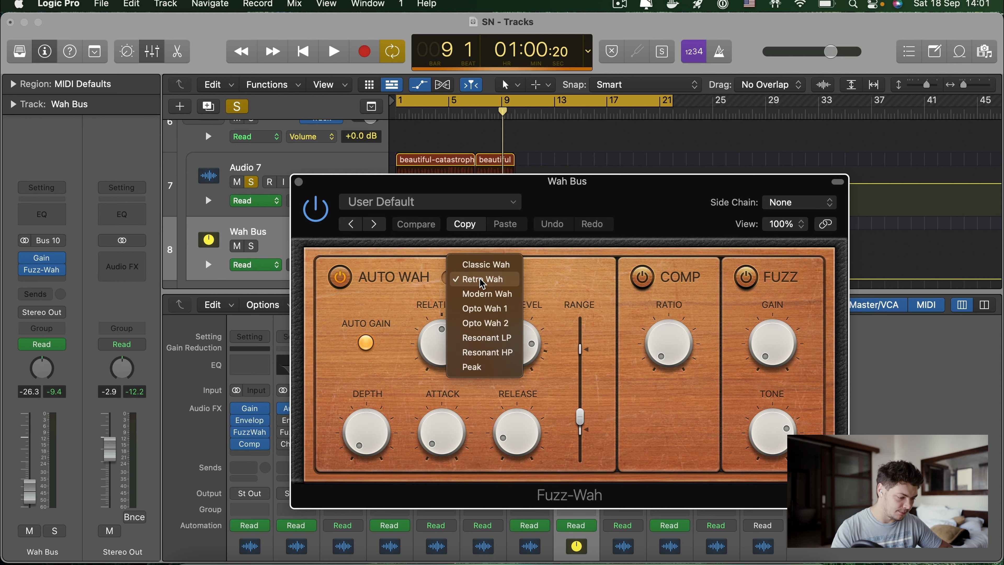
left_click(515, 278)
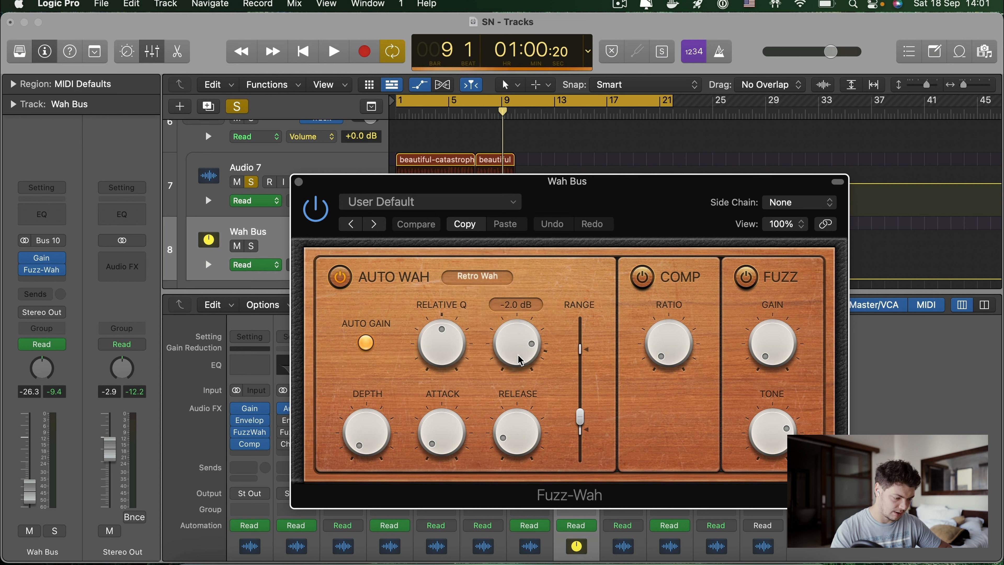
left_click(485, 278)
left_click(486, 279)
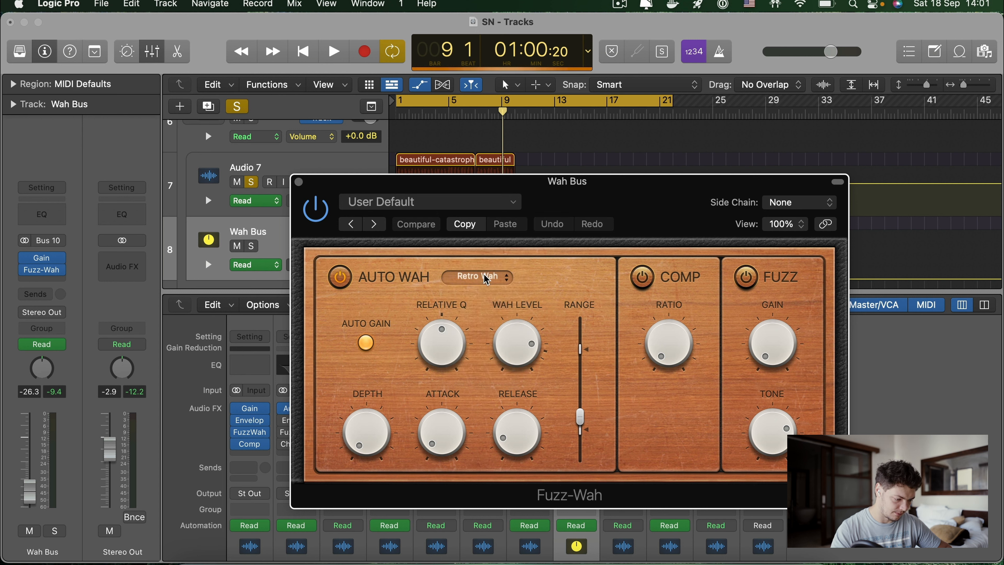
- Recall the default setting of the Fuzz-Wah plug-in and recheck its Auto Wah mode
left_click(375, 206)
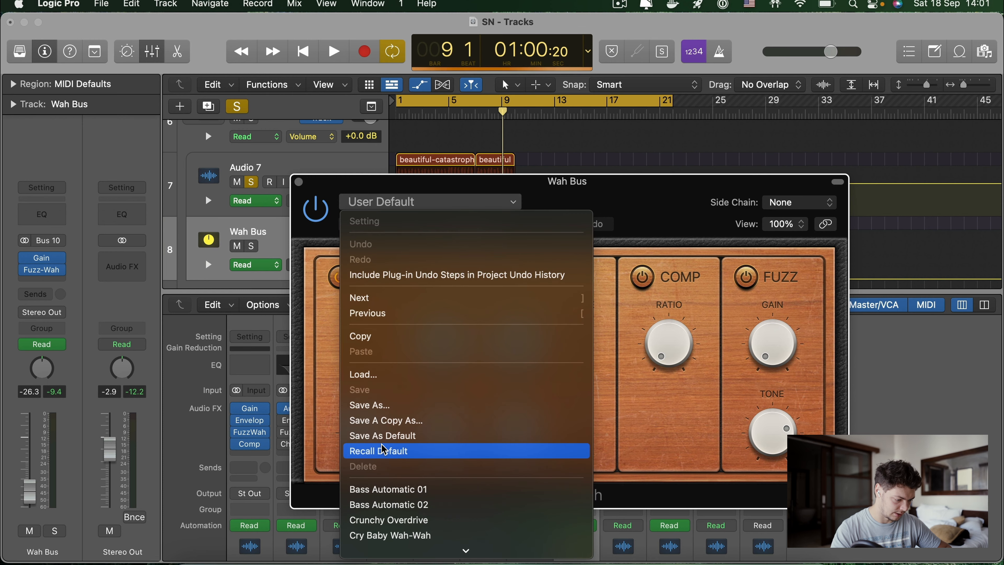
left_click(392, 450)
left_click(488, 276)
left_click(492, 266)
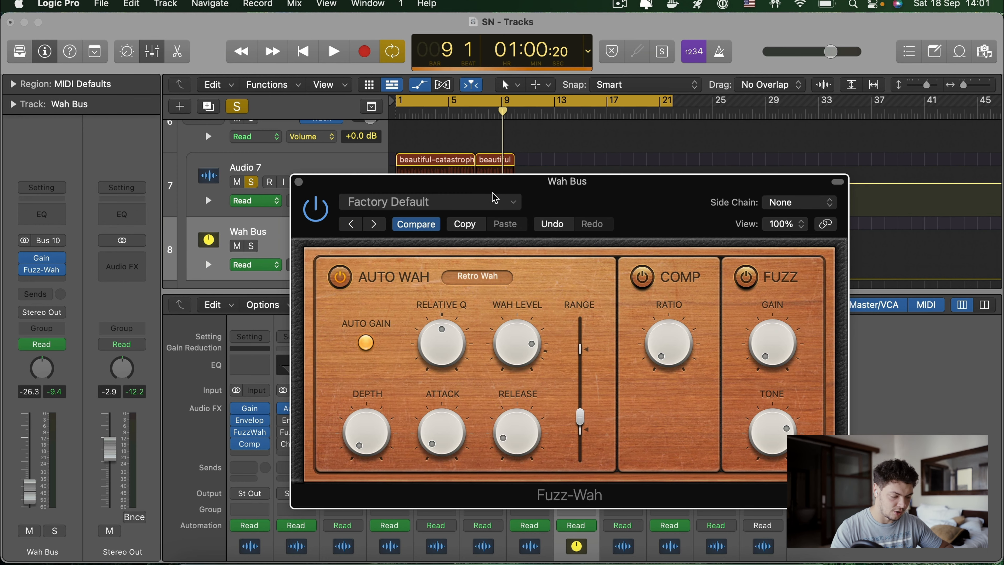
- Close the Fuzz-Wah plug-in, play the wah intro briefly from the beginning, and hide the track automation
left_click(298, 181)
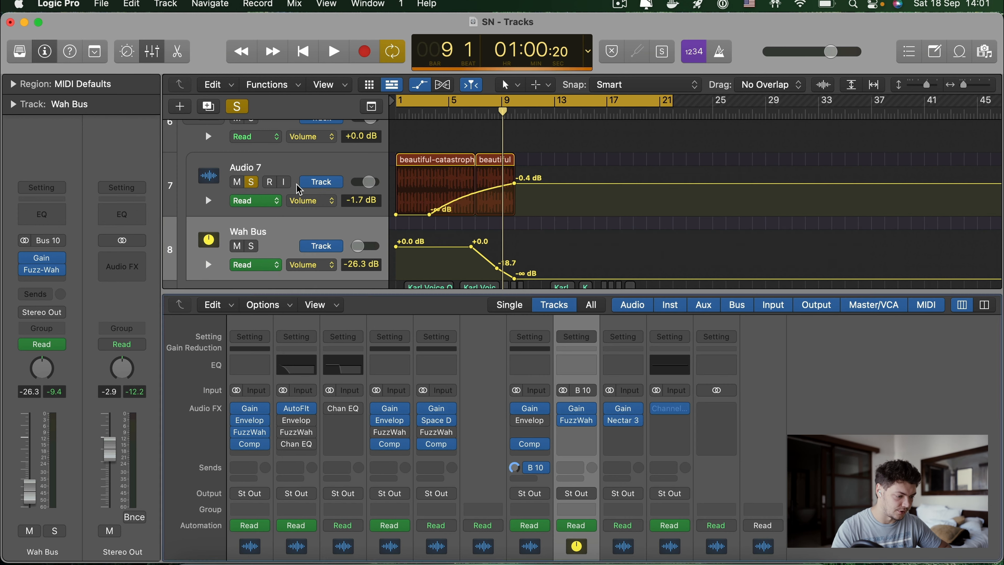
key("space")
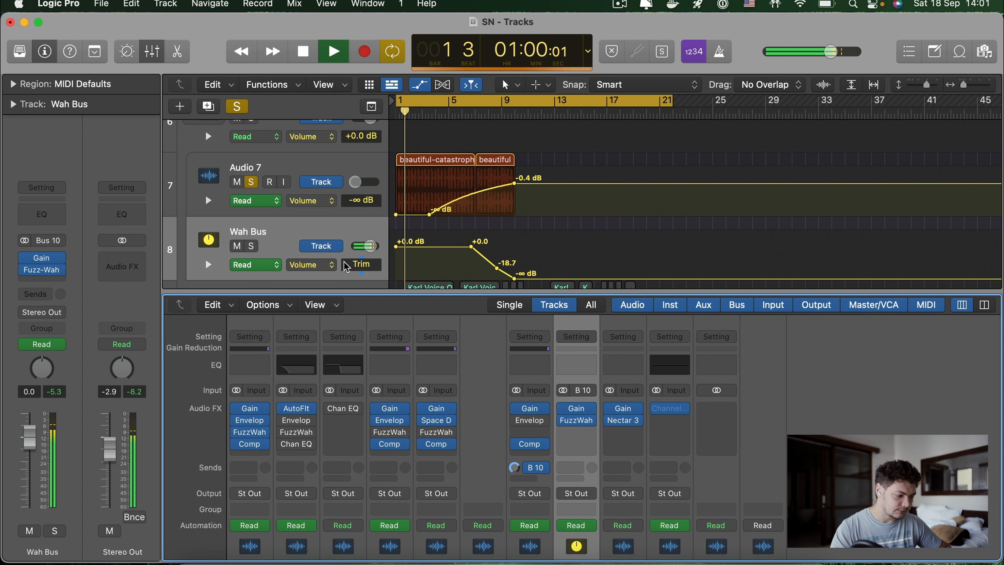
key("space")
key("a")
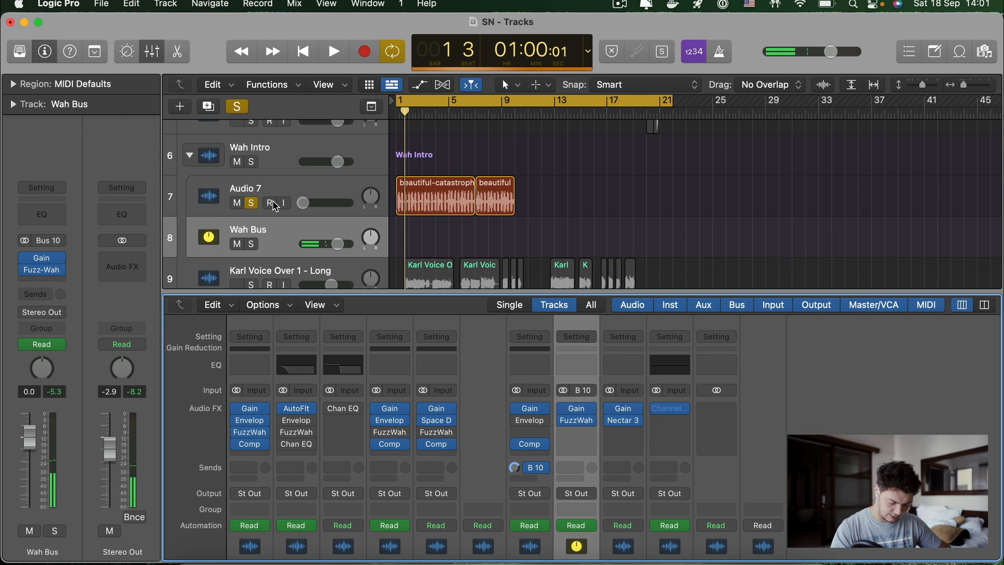
- Try a high-frequency cut with a Channel EQ on Wah Bus, bypass it, and remove the plug-in from the channel
left_click(52, 217)
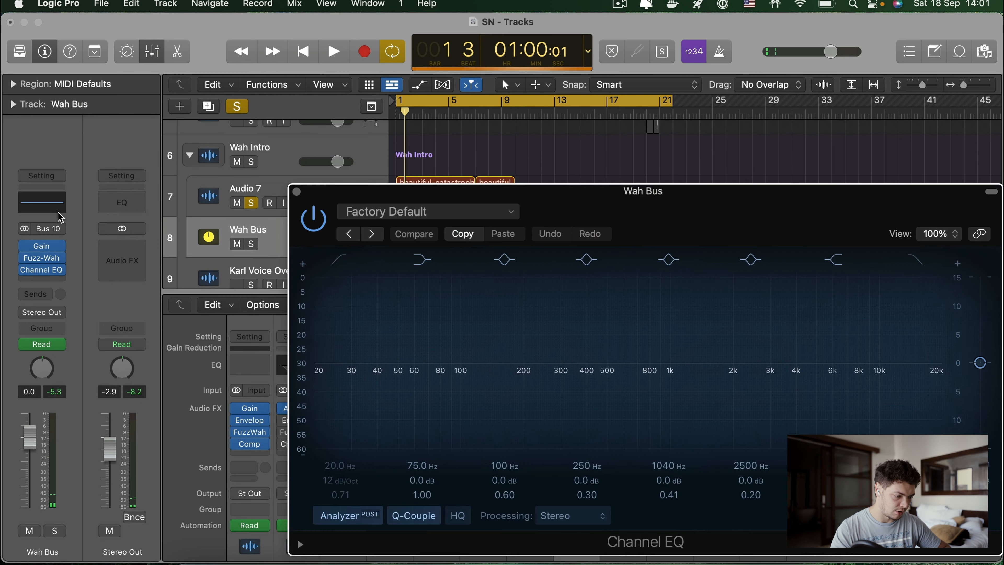
left_click_drag(942, 378, 614, 380)
left_click(311, 224)
left_click(296, 191)
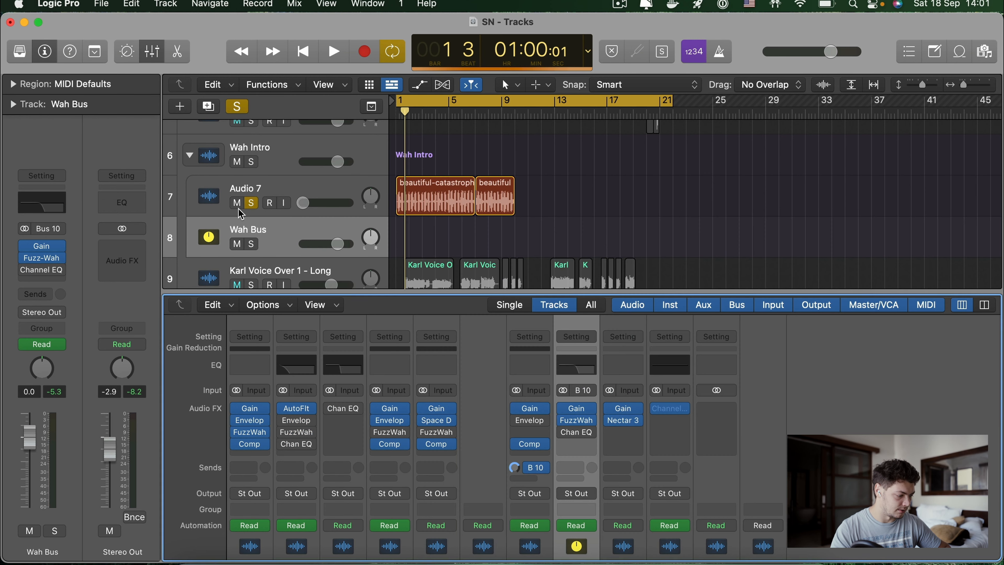
left_click(60, 270)
left_click(124, 222)
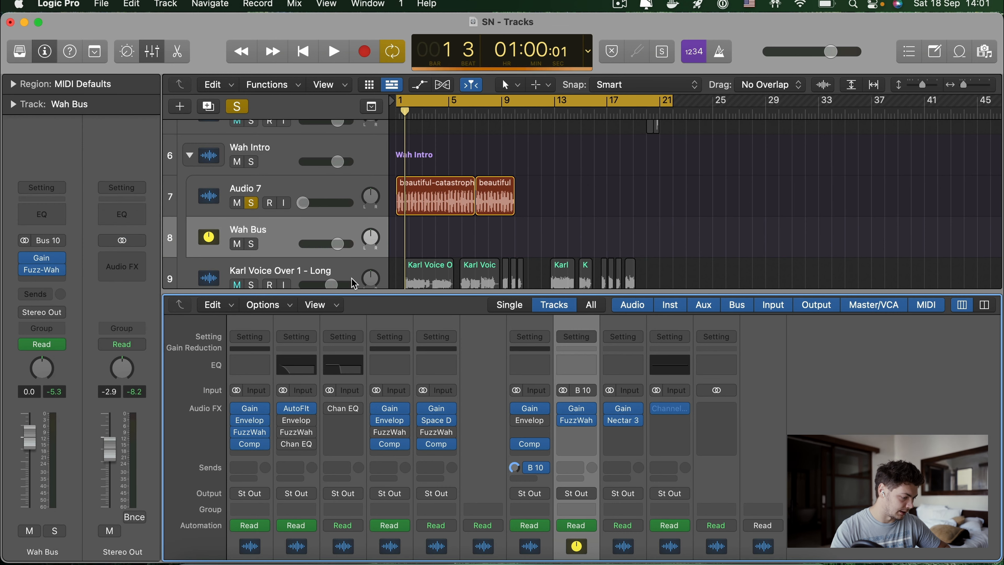
- Hide the mixer, unsolo Audio 7, then solo track 1 and play its music region from about bar 12
key("x")
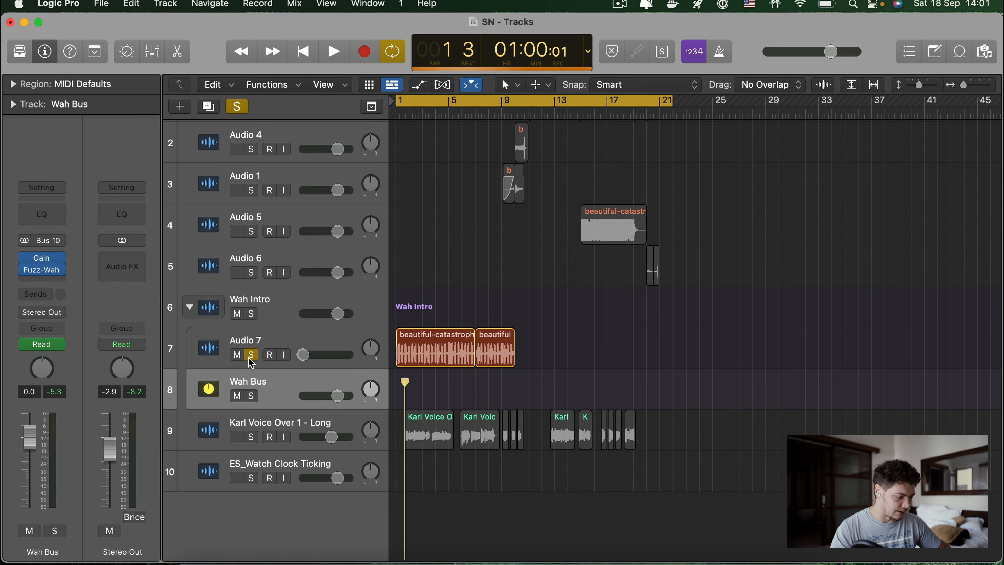
left_click(250, 356)
scroll(250, 357, "up", 2)
scroll(250, 358, "up", 2)
left_click(266, 130)
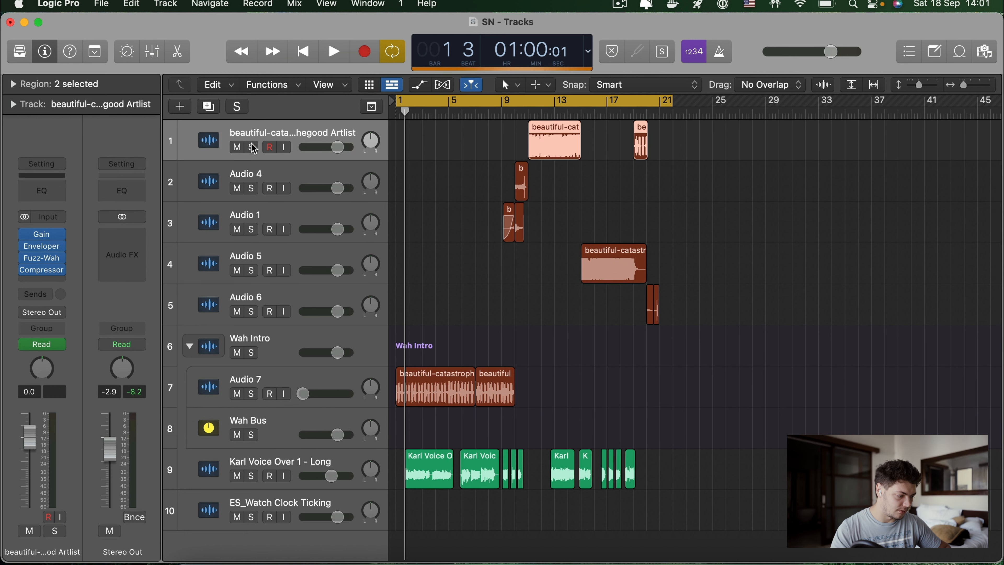
left_click(252, 147)
double_click(544, 112)
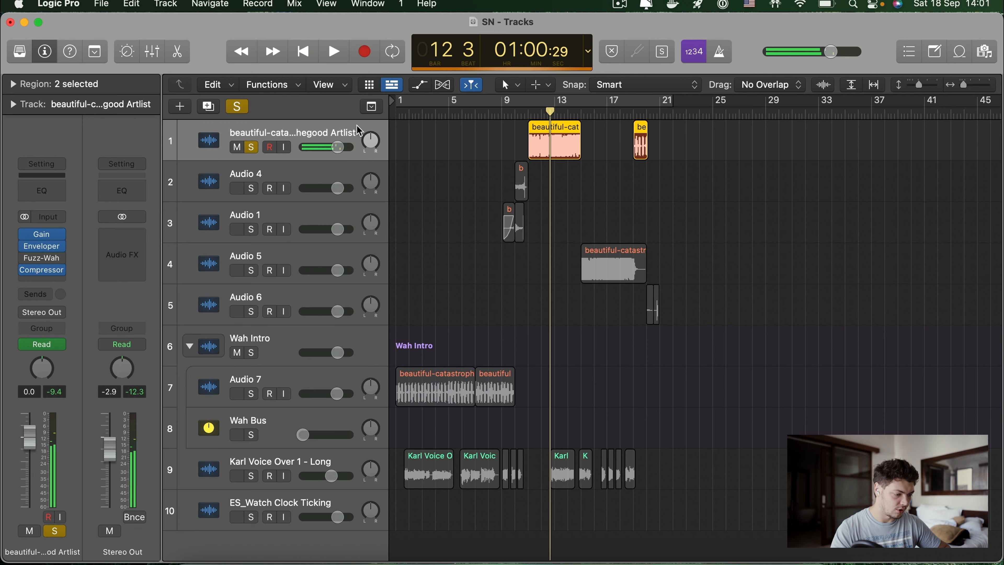
- Examine the Enveloper plug-in and its list of presets on track 1, and inspect the track's Gain plug-in
key("super+Right")
key("super+Right")
key("super+Right")
key("super+Right")
key("super+Right")
key("super+Right")
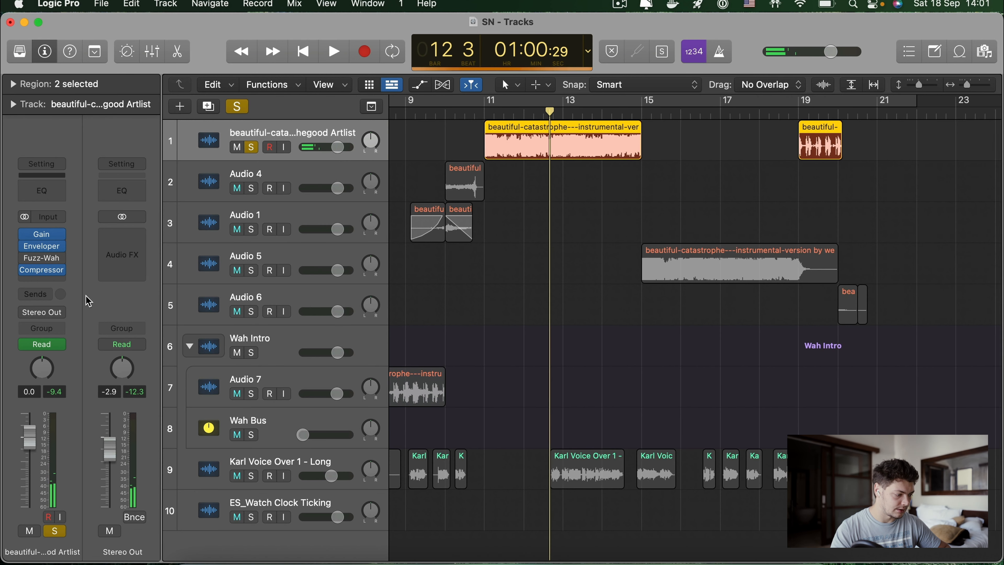
left_click(46, 248)
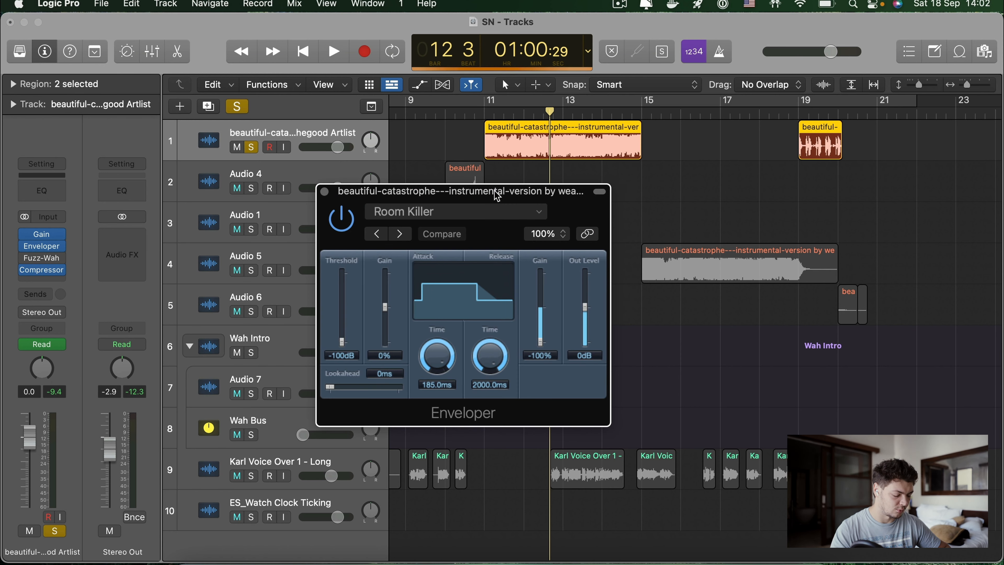
left_click(454, 211)
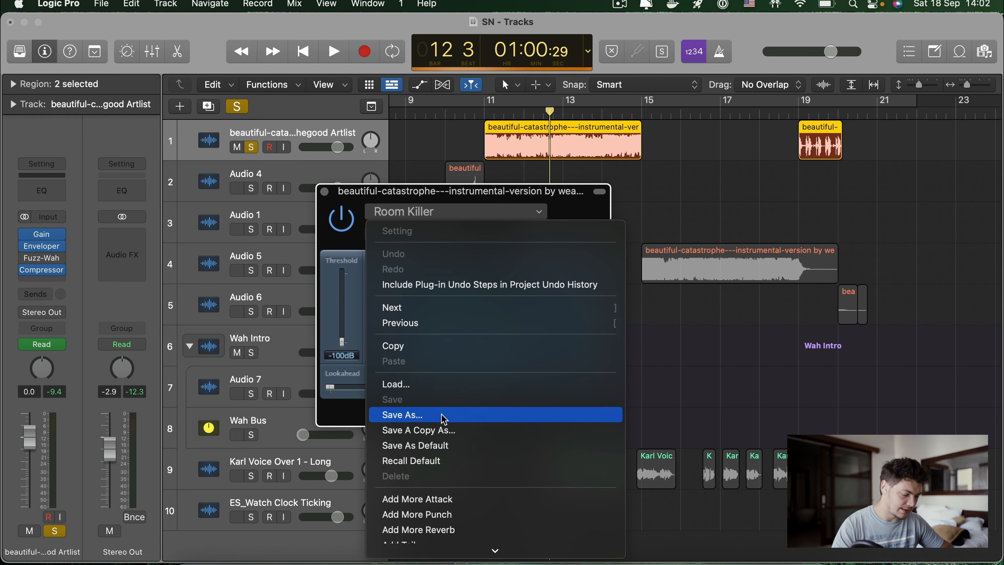
left_click(406, 548)
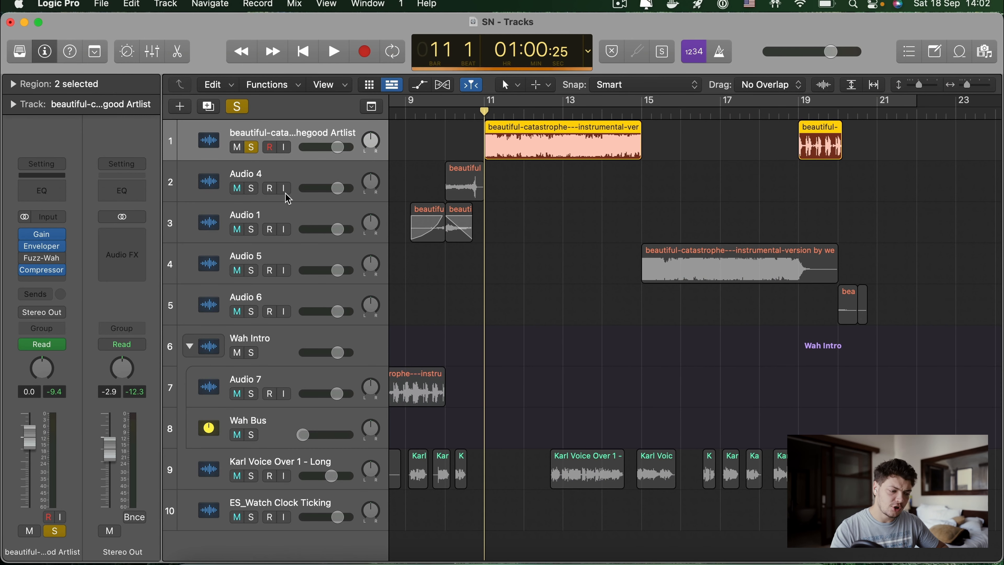
left_click(44, 235)
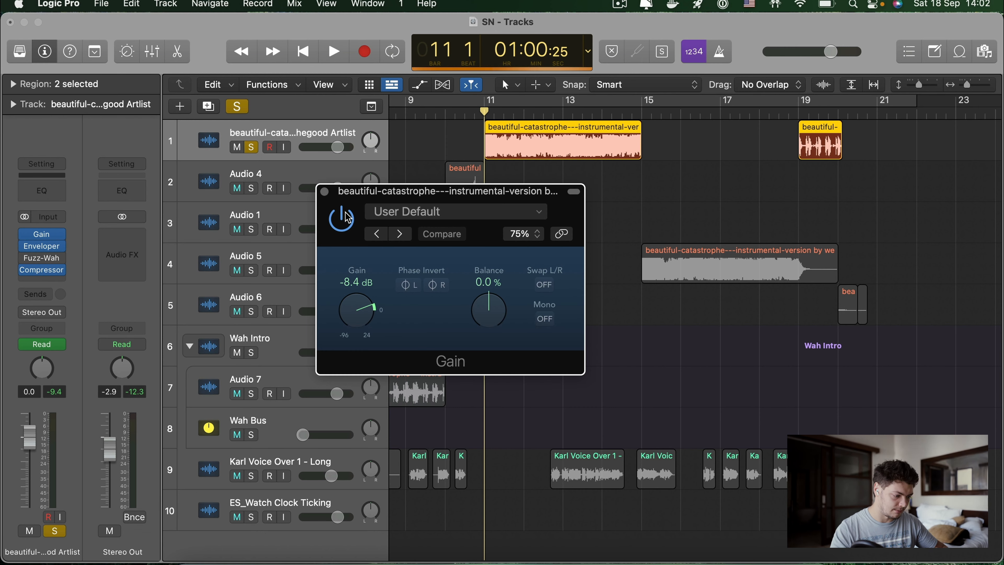
left_click(324, 192)
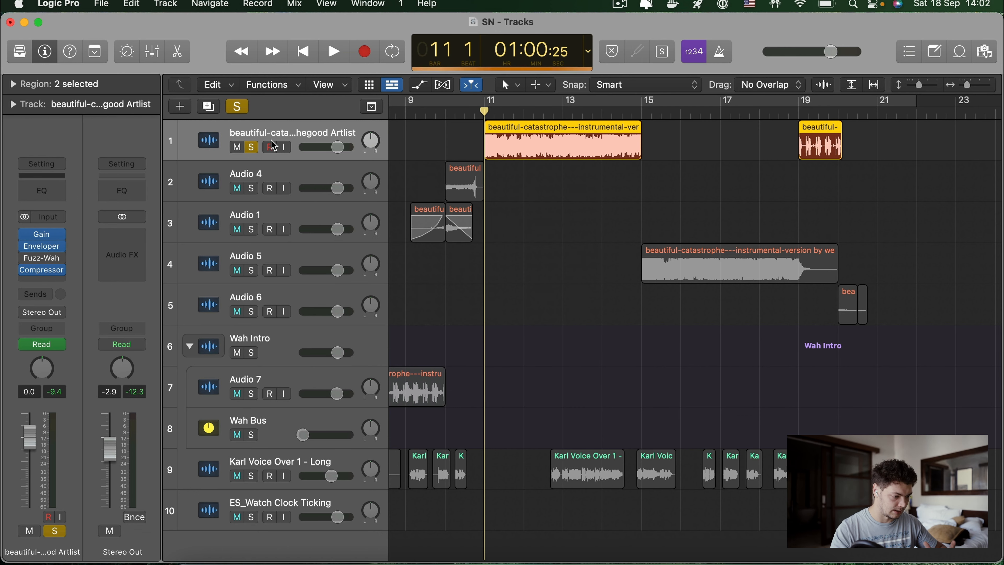
- Loop bars 11 to 13 with automation shown, and switch off track 1's Enveloper bypass at its point near bar 10 4 during playback
key("c")
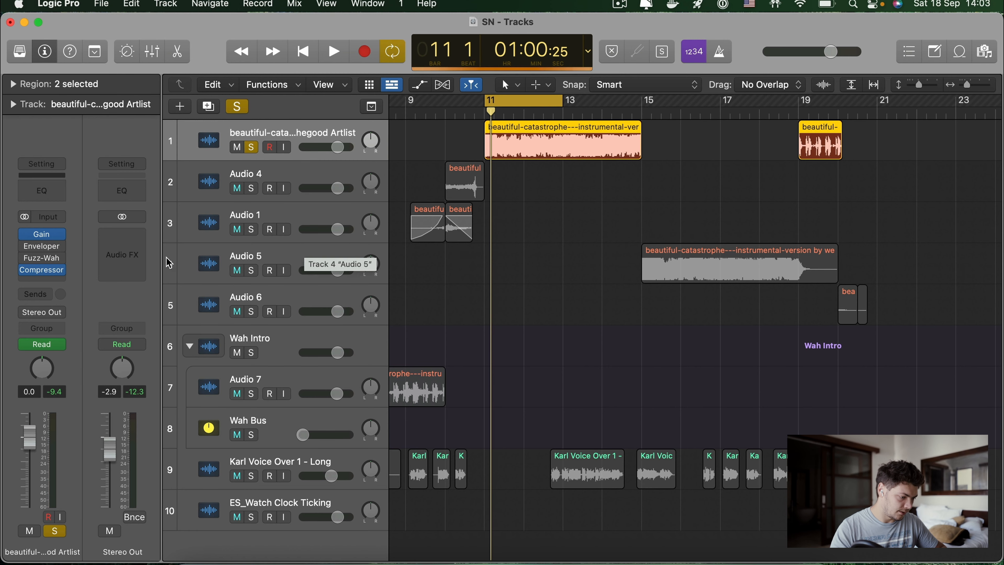
key("a")
key("space")
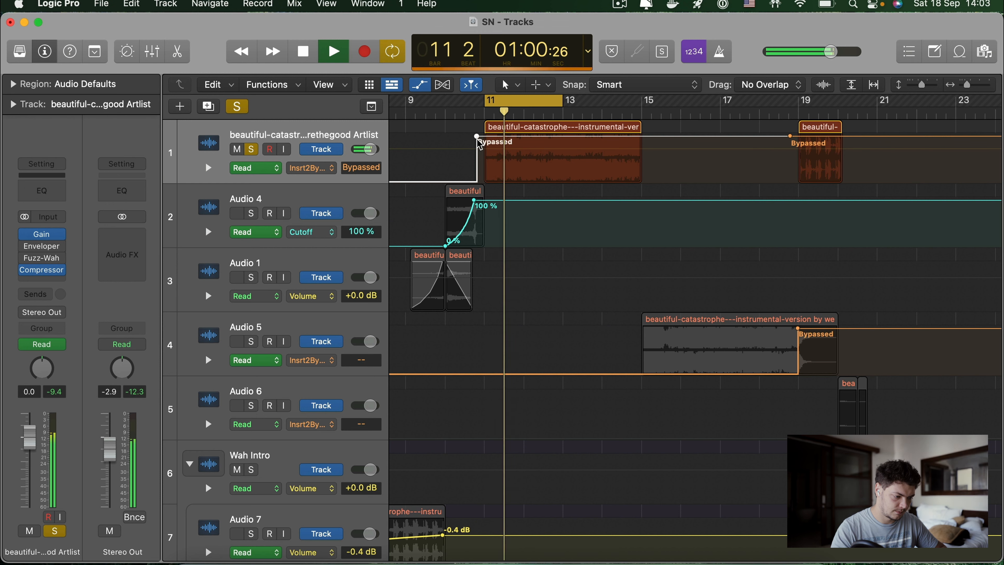
left_click(476, 137)
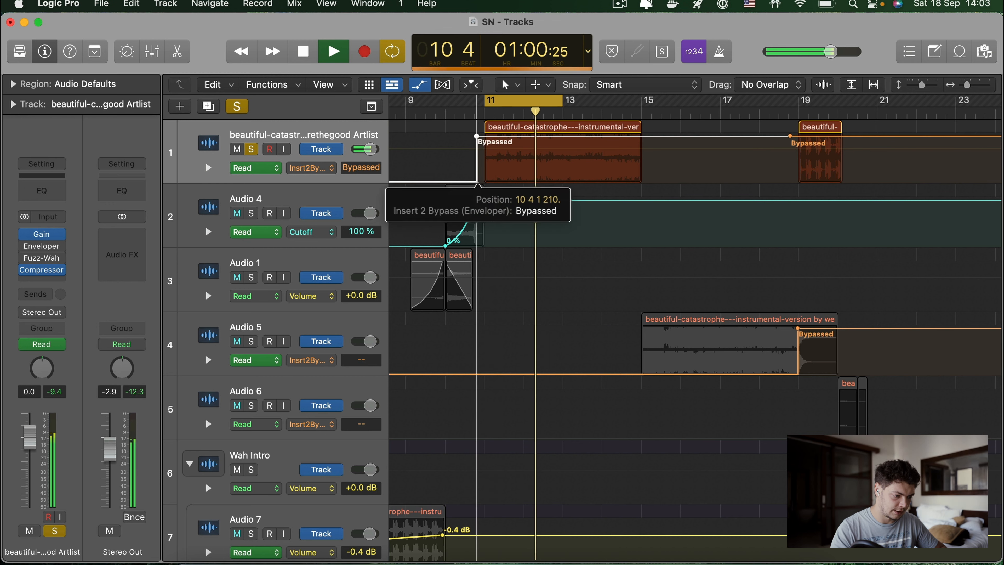
left_click_drag(477, 137, 476, 182)
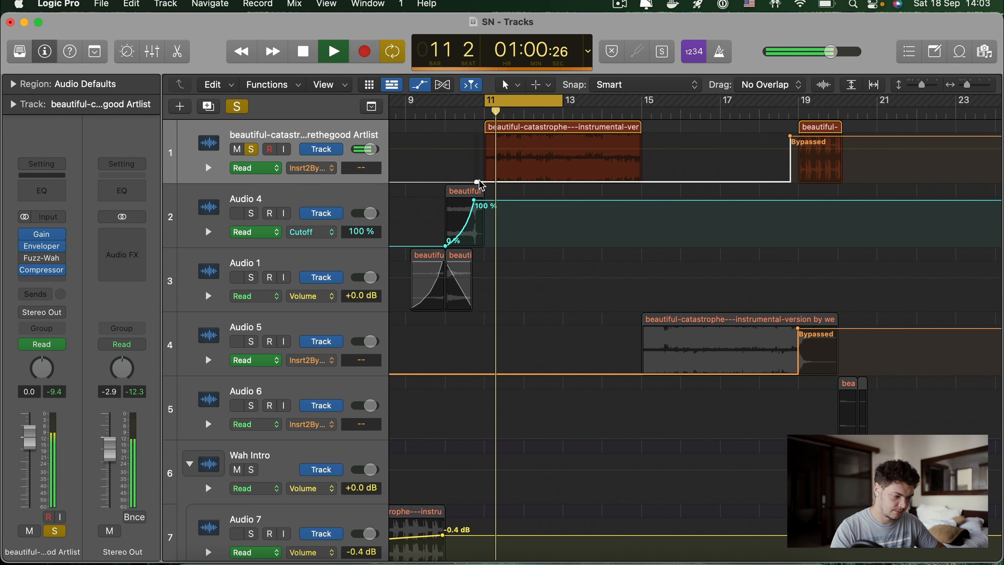
- Compare the looped passage with the Enveloper bypassed and active, leave it active, then hide automation and unsolo track 1
key("space")
left_click_drag(477, 182, 478, 135)
key("space")
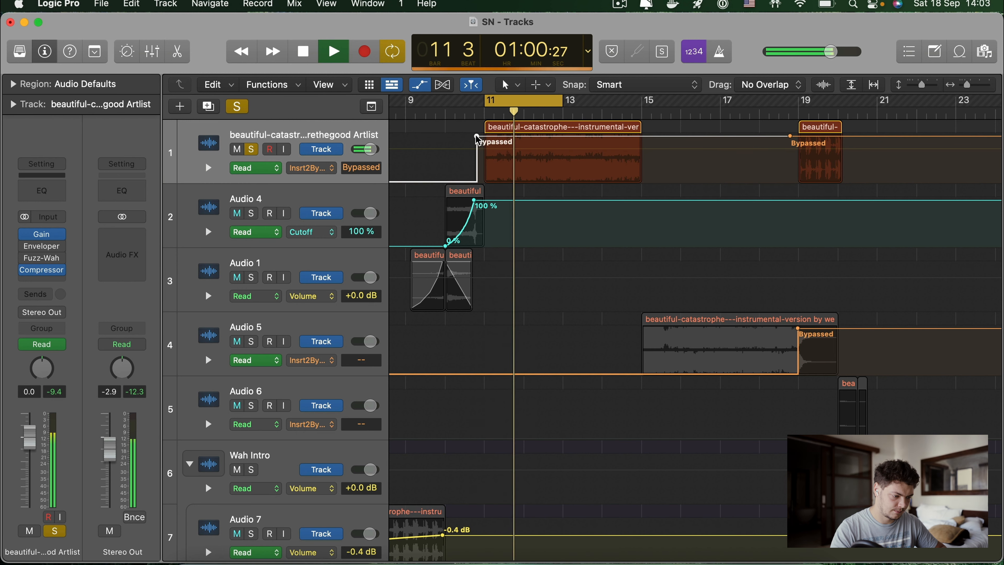
left_click_drag(476, 137, 476, 182)
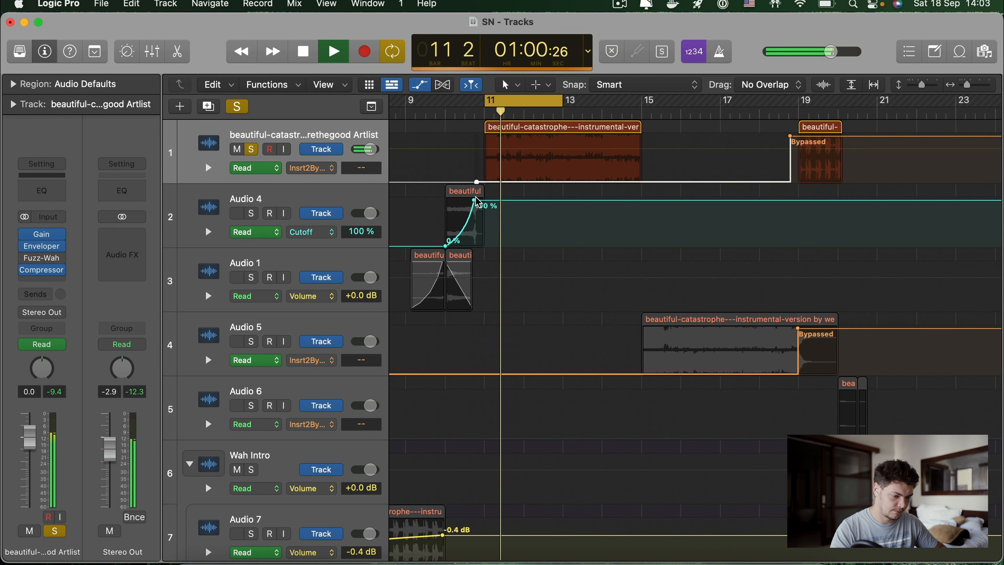
key("space")
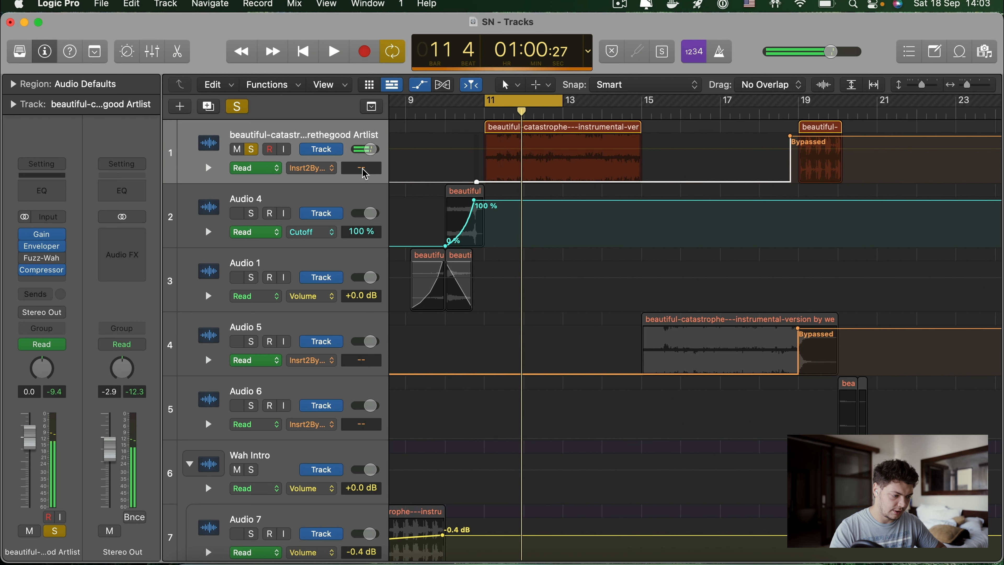
key("a")
left_click(251, 148)
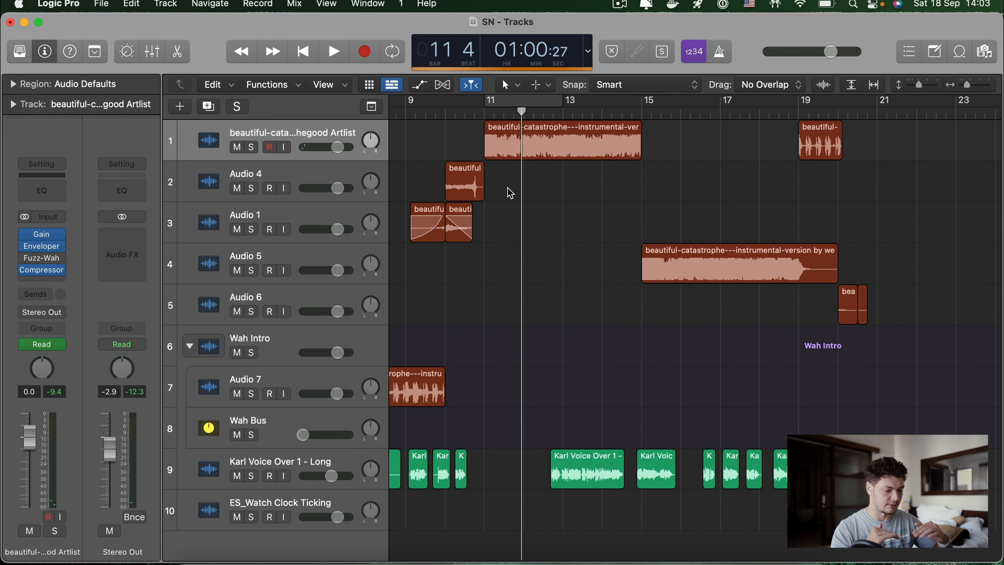
- Extend the start of track 1's first region back to about bar 7 4, and play it soloed from about bar 9
scroll(510, 193, "down", 5)
scroll(510, 193, "up", 5)
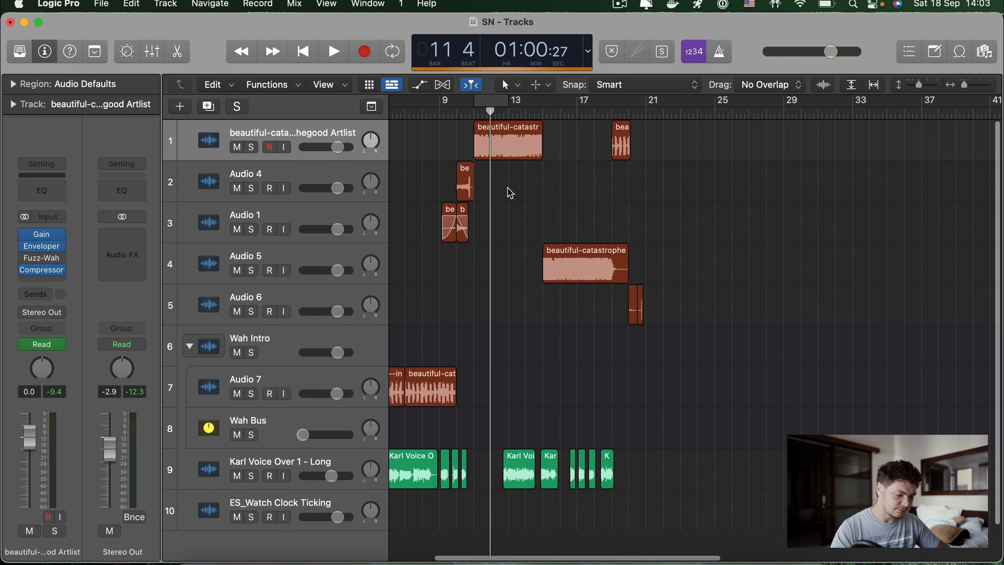
scroll(510, 193, "left", 2)
scroll(510, 193, "left", 5)
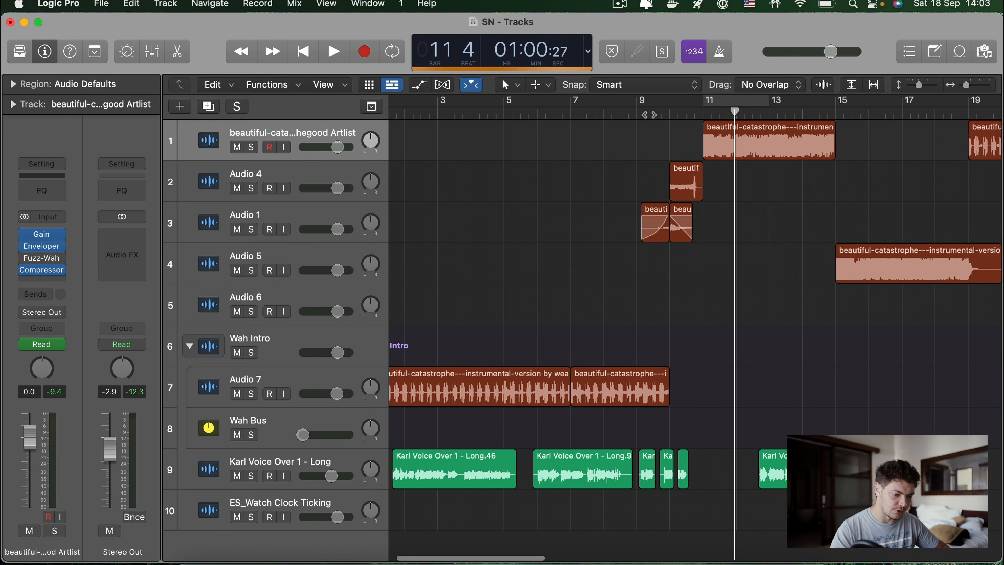
left_click(650, 114)
scroll(686, 188, "up", 4)
left_click_drag(757, 154, 533, 156)
left_click(254, 148)
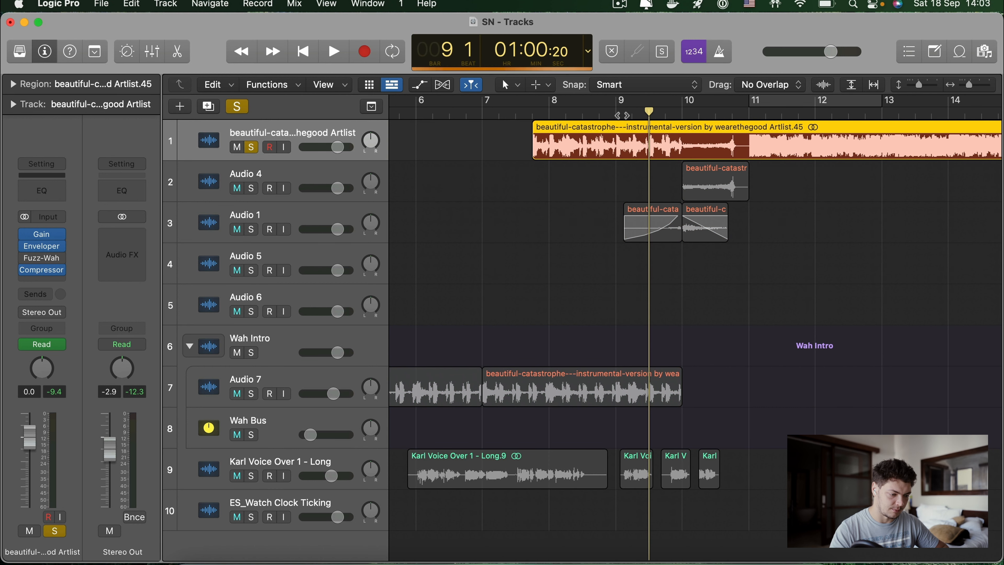
key("space")
key("space")
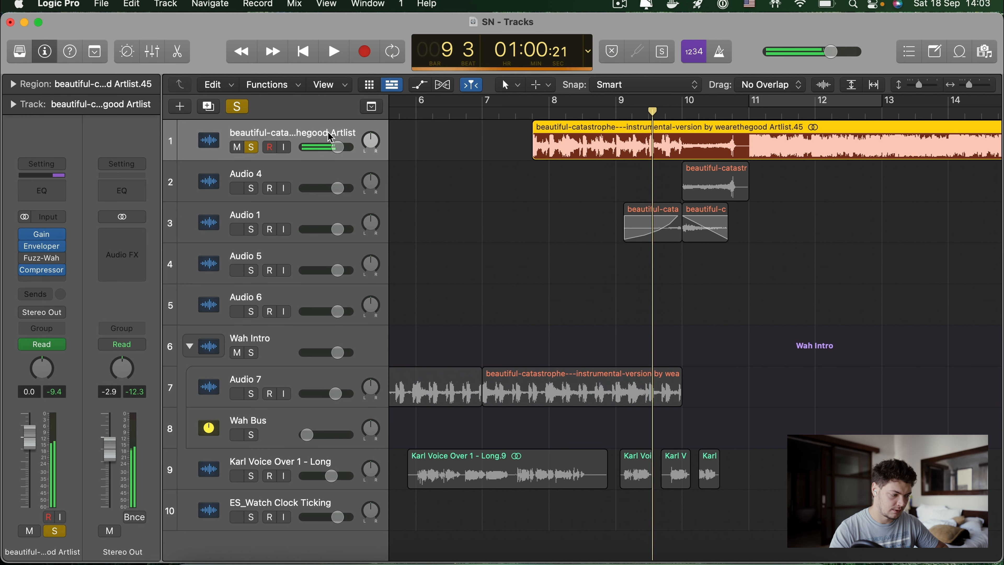
- Show automation, move track 1's Enveloper bypass point ahead of the extended region, set it to Bypassed, and play the passage
key("a")
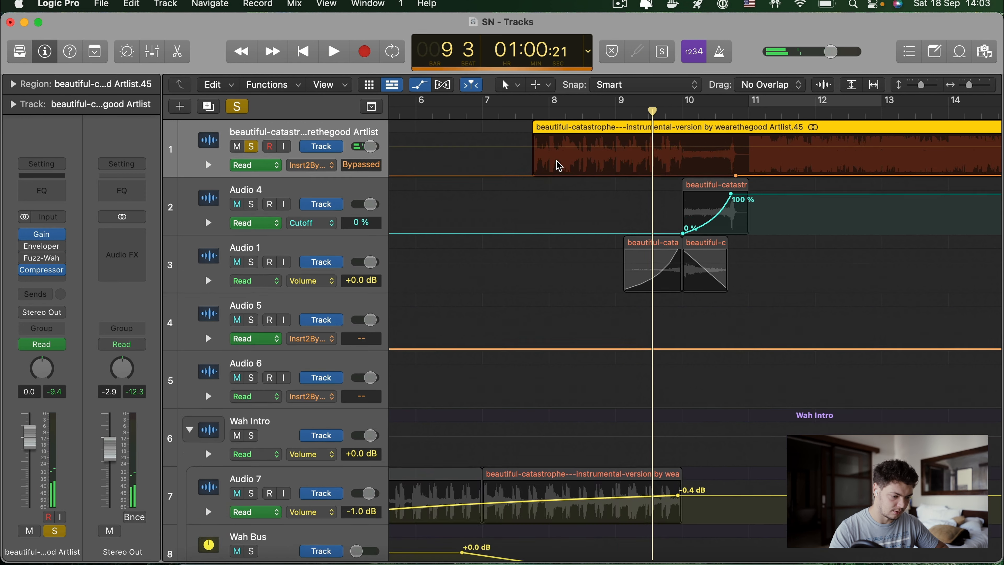
scroll(648, 168, "down", 5)
left_click_drag(538, 182, 490, 136)
key("space")
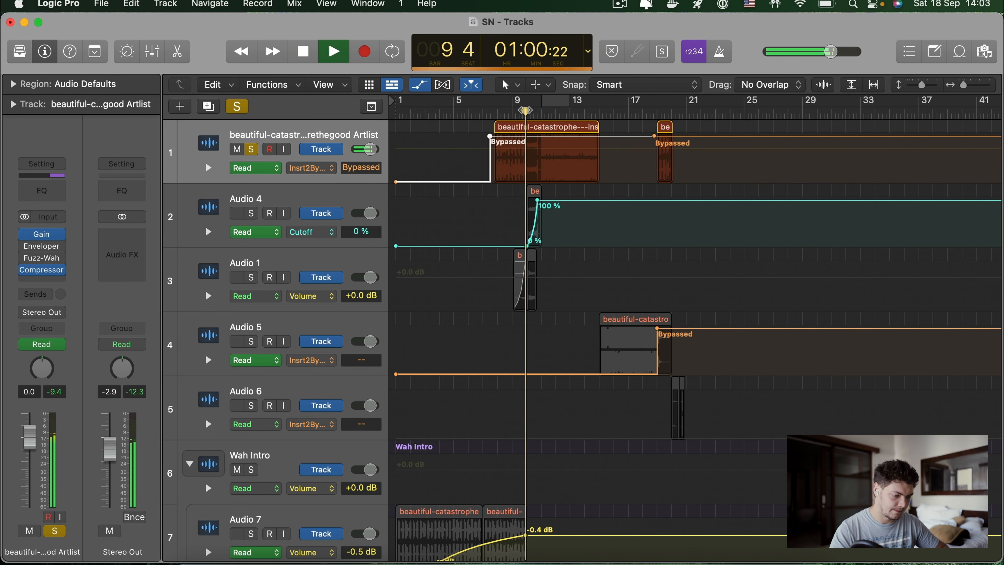
key("space")
- Play the extended region into bar 11, and undo the Enveloper bypass change and the region extension
scroll(459, 130, "up", 5)
left_click(451, 112)
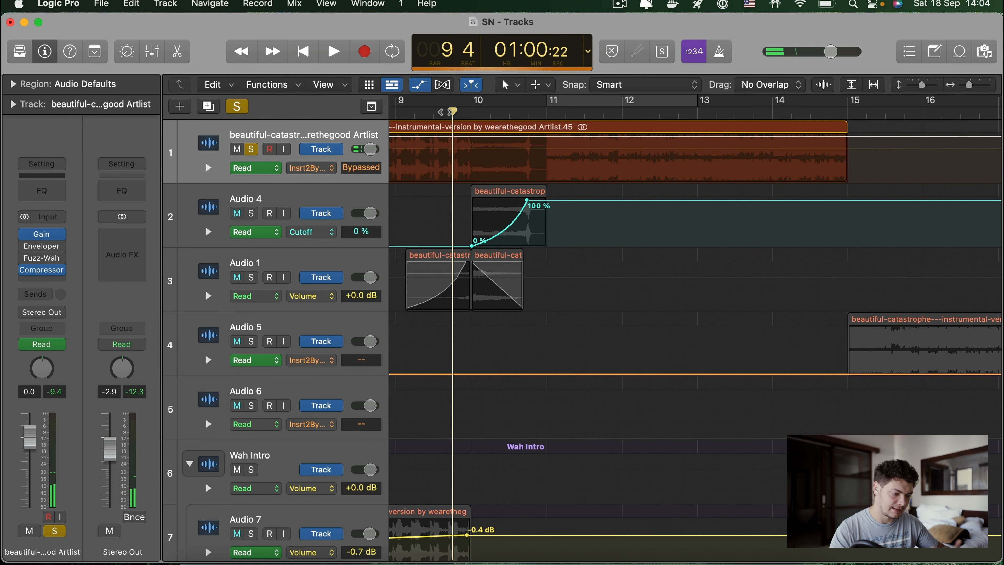
key("space")
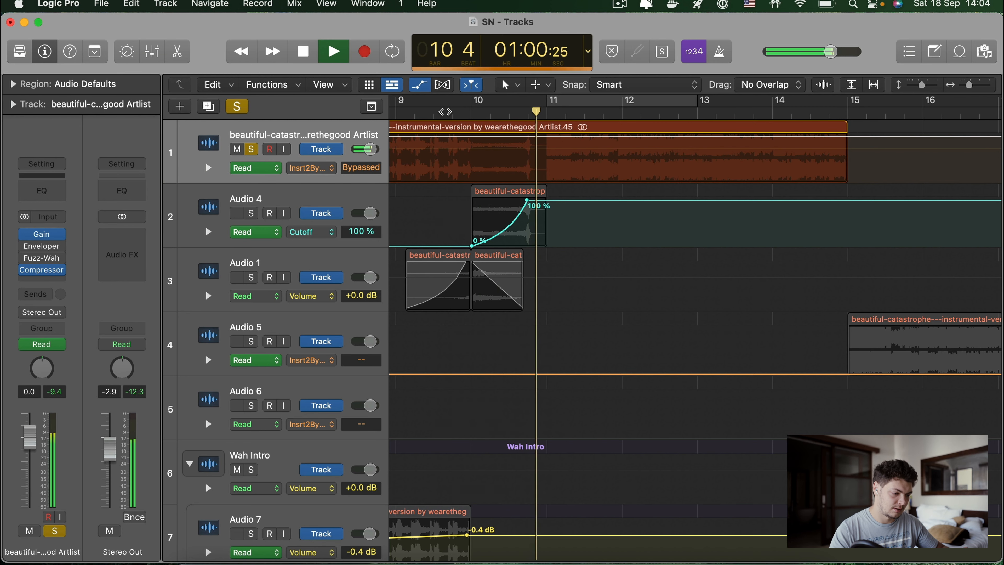
key("space")
key("super+z")
key("super+z")
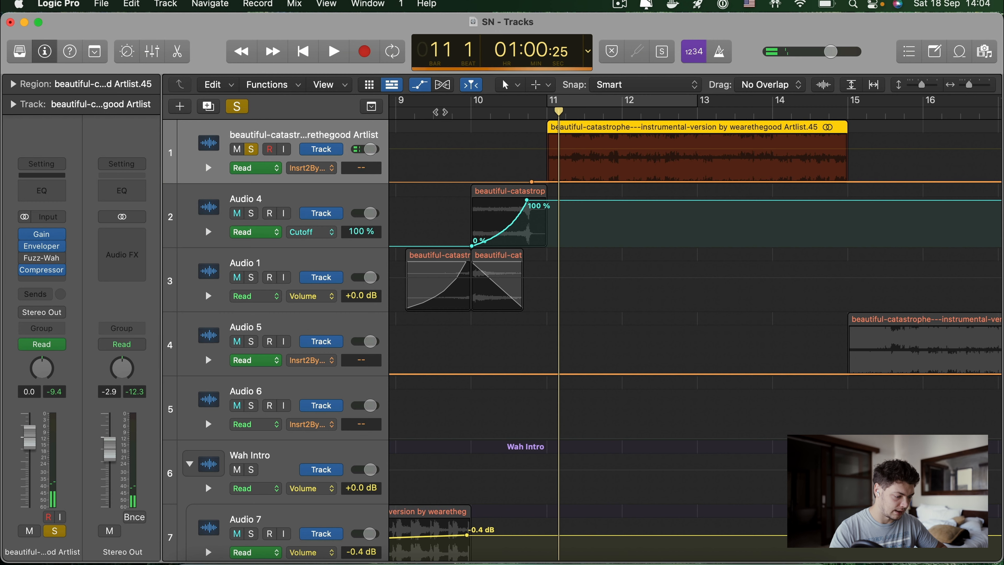
- Return the playhead to about bar 9 3, unsolo track 1, and hide the automation
left_click(433, 113)
scroll(434, 117, "left", 4)
left_click(251, 149)
key("a")
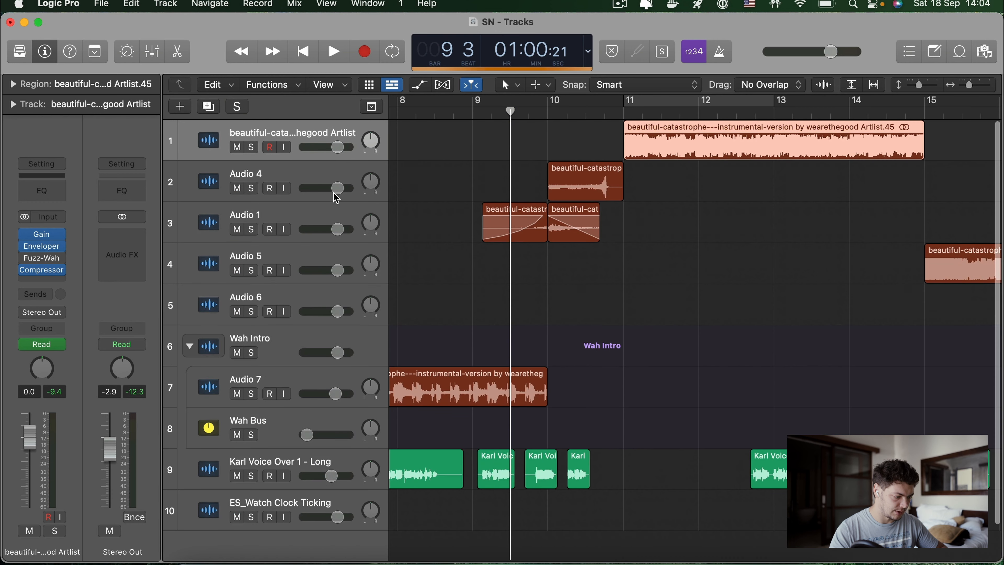
- Solo Audio 1 and play its crossfading regions from bar 10
left_click(251, 229)
left_click(547, 117)
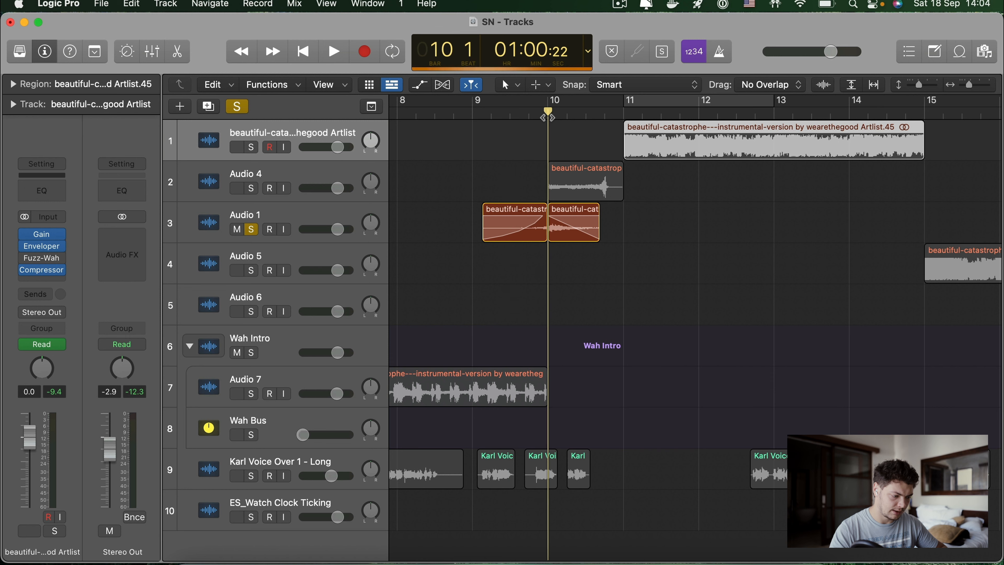
key("space")
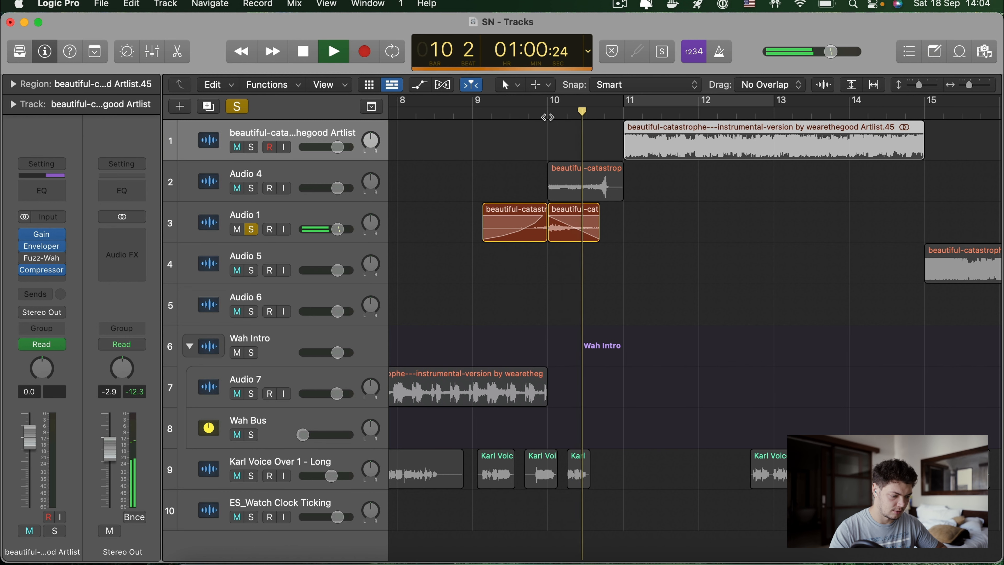
- Inspect the Reverse and fade settings of Audio 1's first region, and play the soloed regions from about bar 9
key("space")
left_click(547, 203)
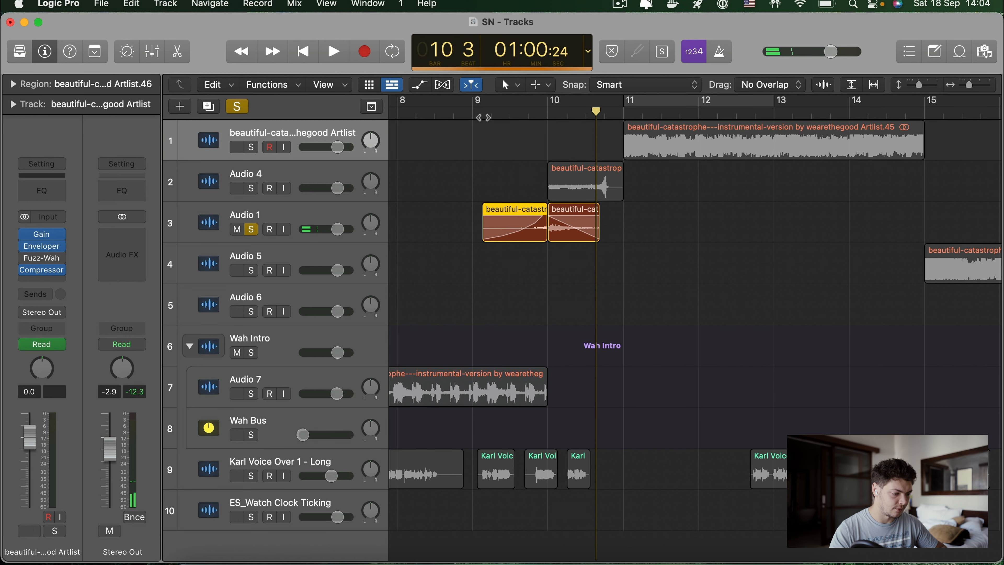
left_click(12, 83)
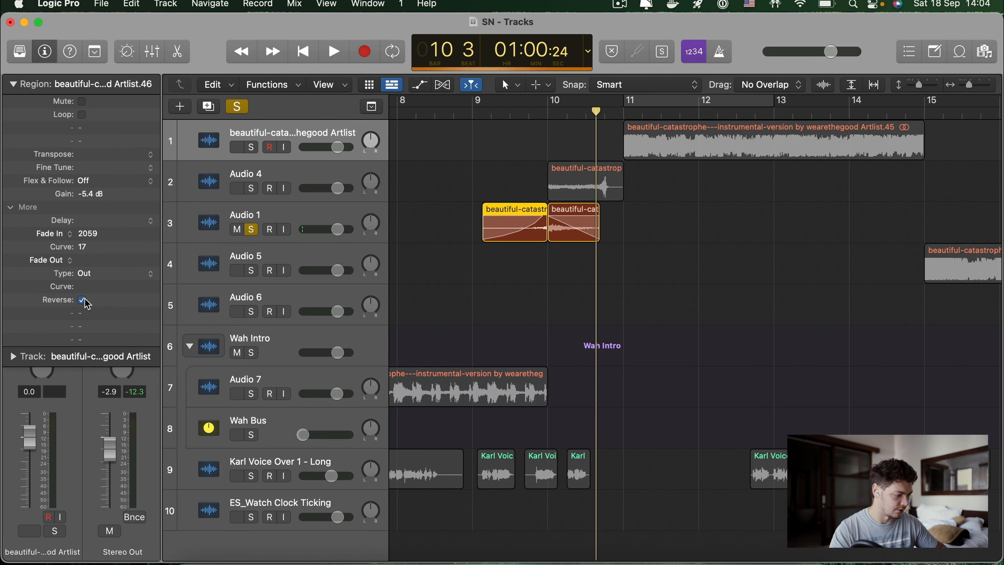
left_click(12, 83)
key("space")
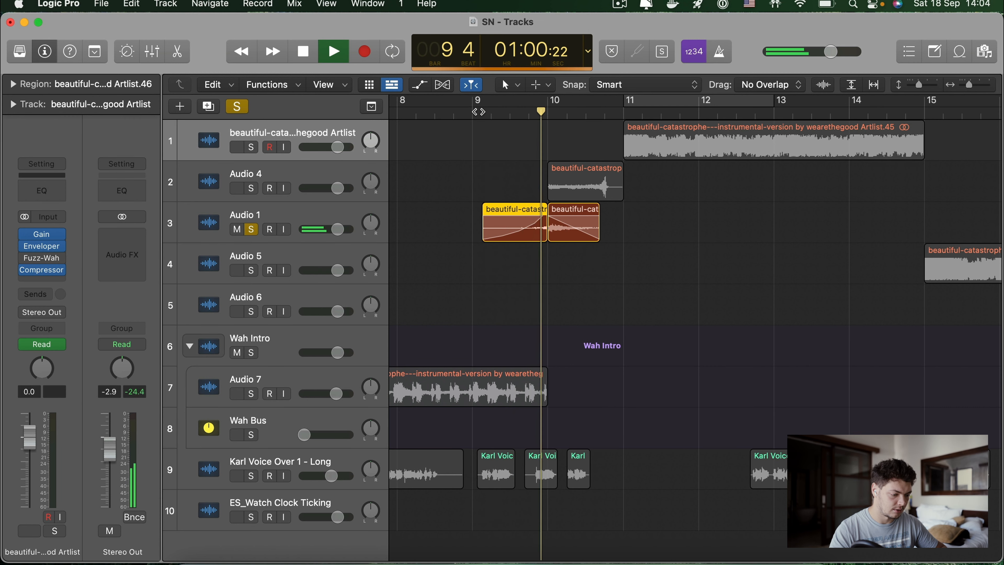
key("space")
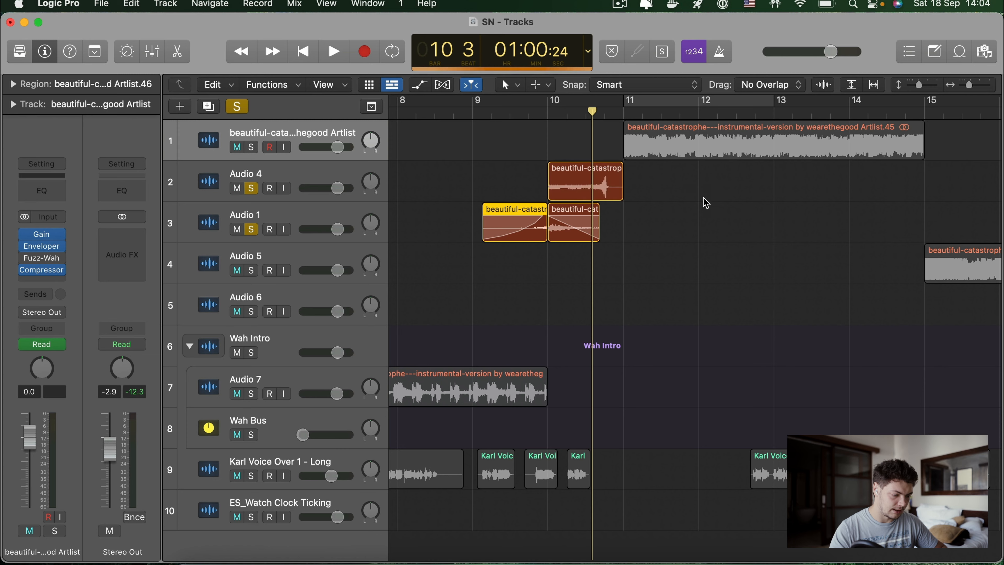
- Examine Audio 4's Cutoff automation curve around bar 10, and look at the AutoFilter on its channel strip
key("a")
left_click(577, 145)
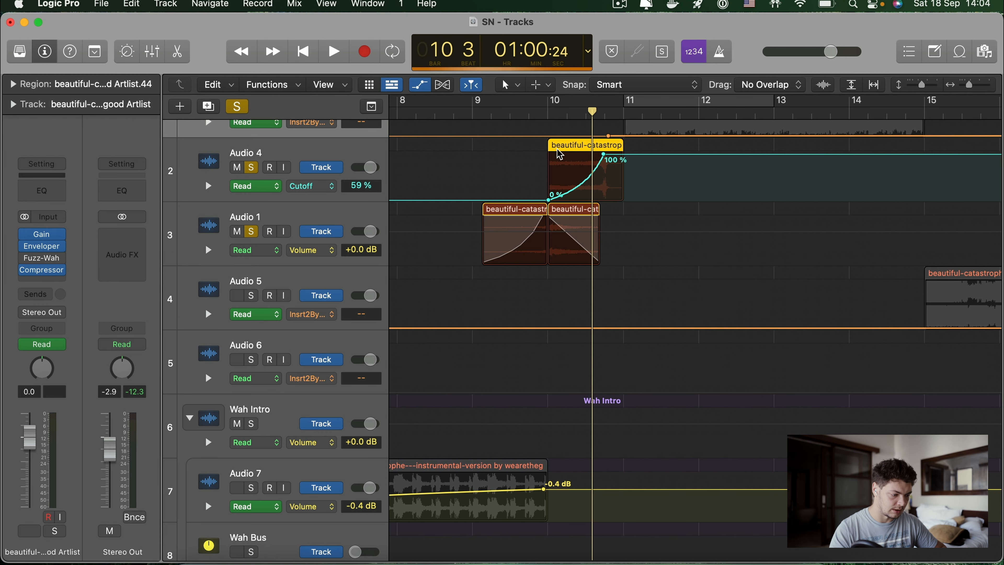
left_click(270, 143)
key("a")
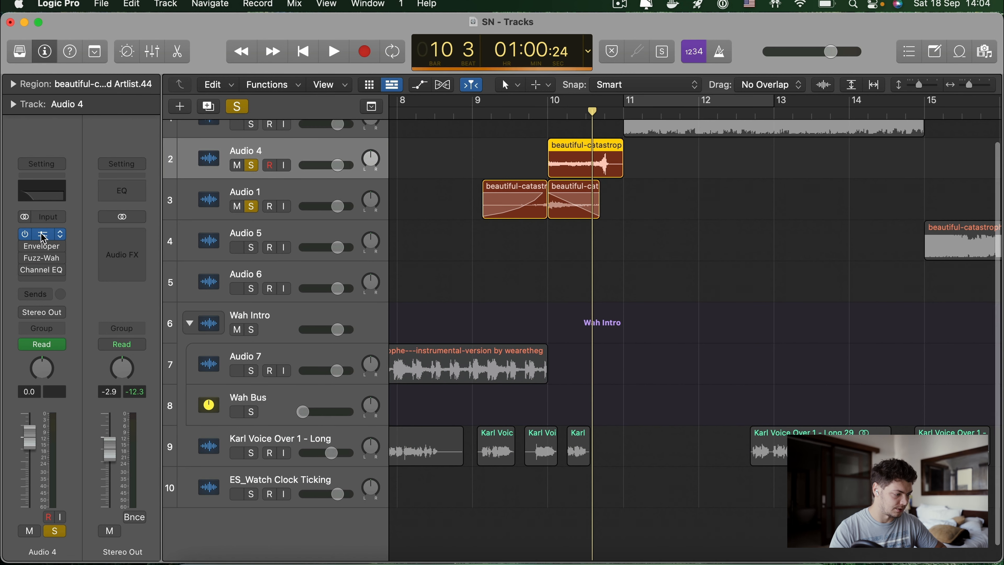
left_click(42, 235)
left_click(324, 133)
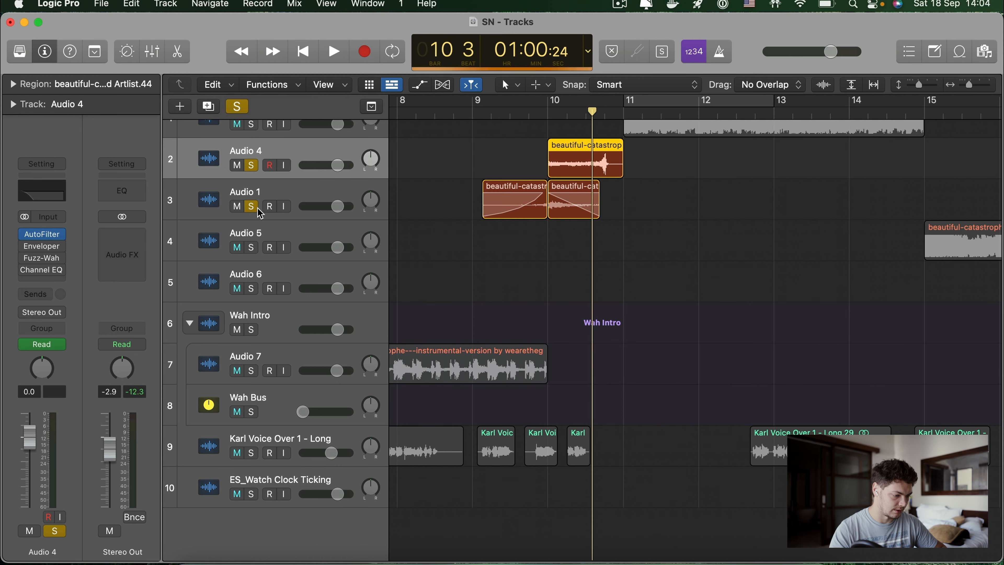
- Play Audio 4 alone from bar 10, and play it from about bar 9 with Audio 1 soloed as well
left_click(552, 114)
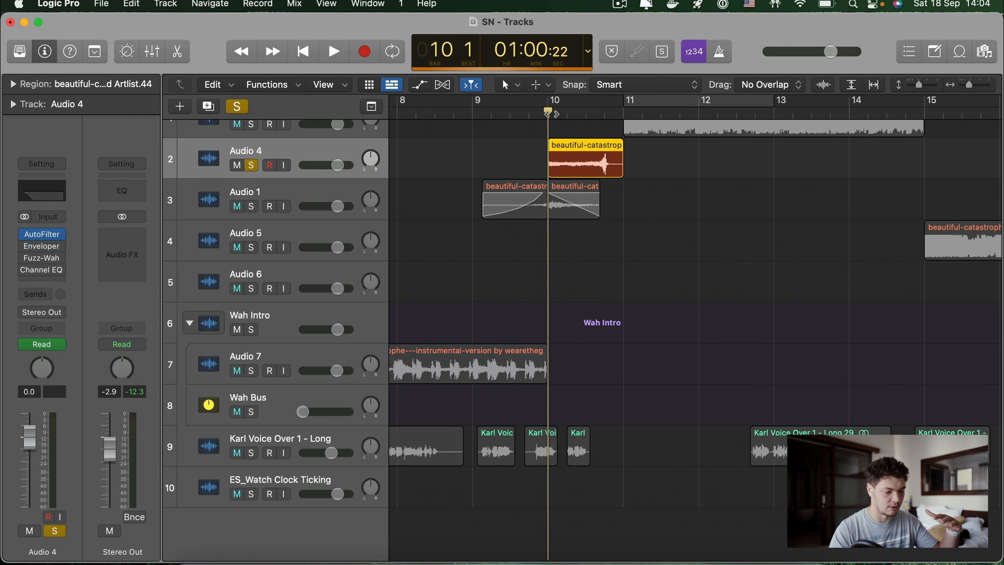
key("space")
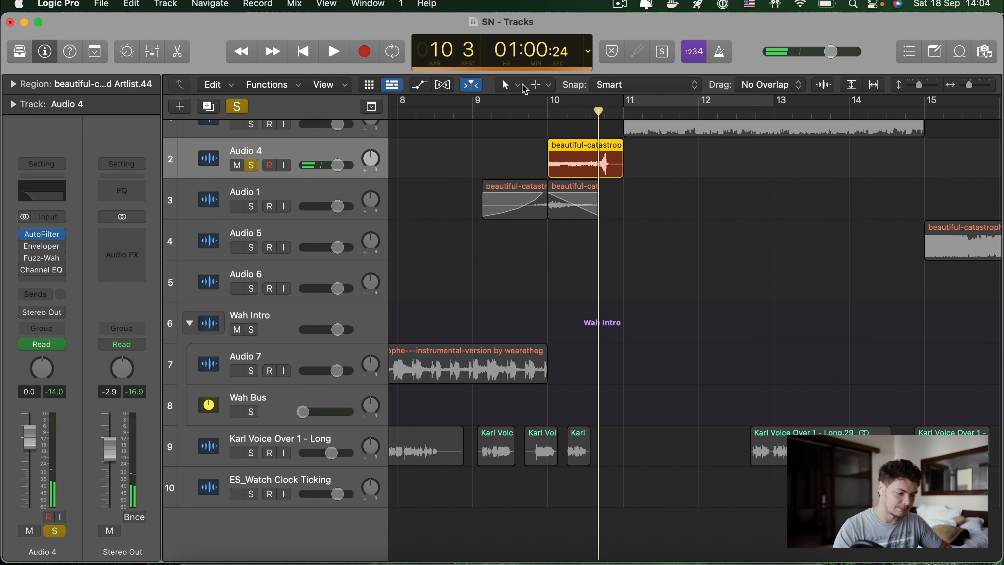
left_click(492, 115)
key("space")
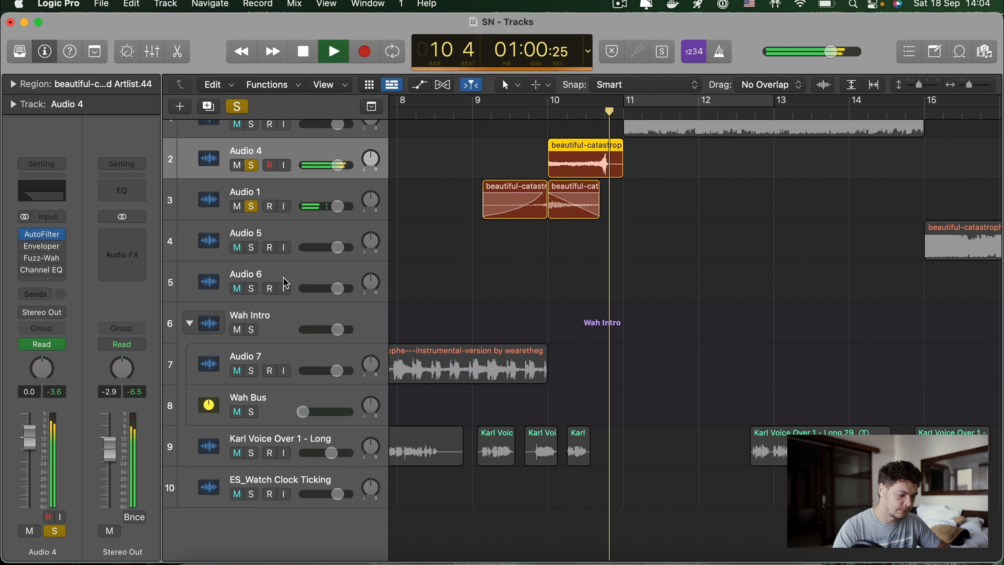
- Add Audio 7 to the solo and play the transition from about bar 9, and replay it with all tracks unsoloed
key("space")
left_click(250, 370)
key("space")
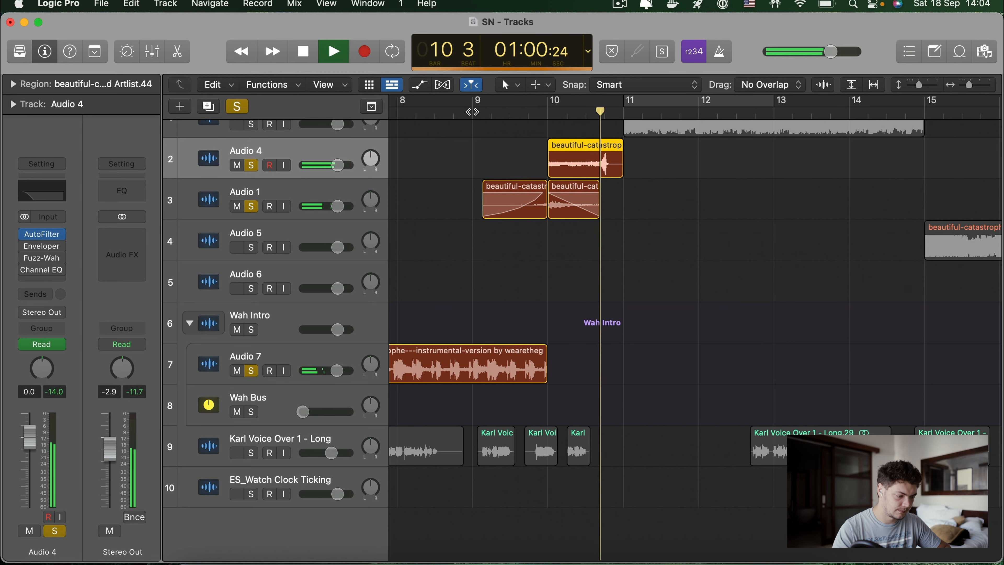
key("space")
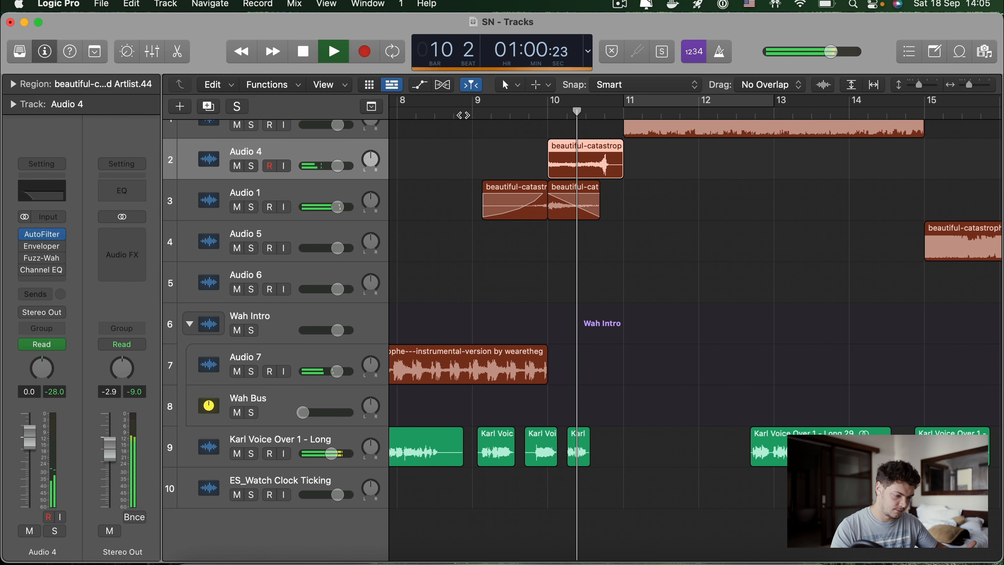
key("space")
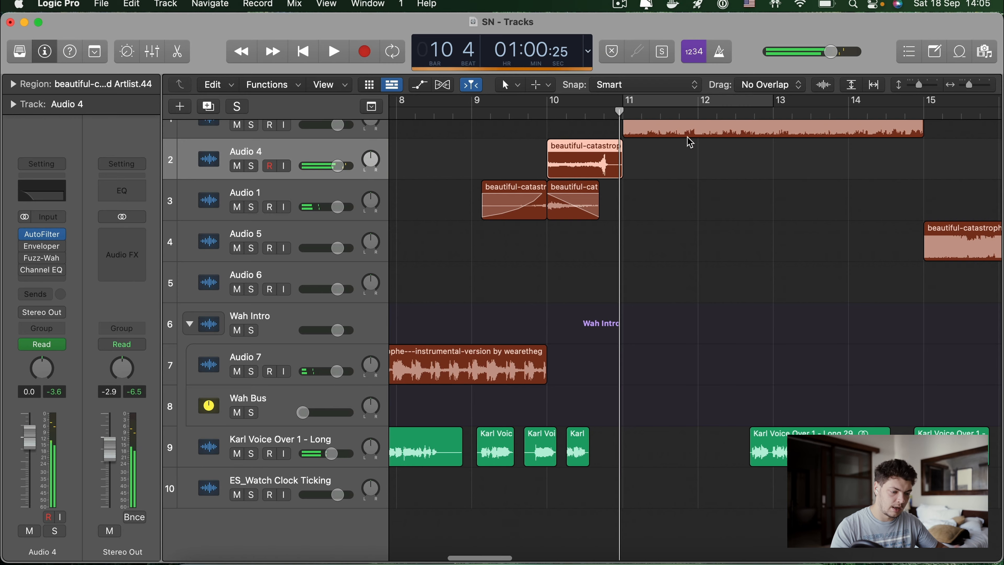
- Solo Audio 5, play its ending from about bar 18 3, and unsolo it with the playhead at bar 19
scroll(690, 143, "right", 10)
scroll(690, 142, "up", 1)
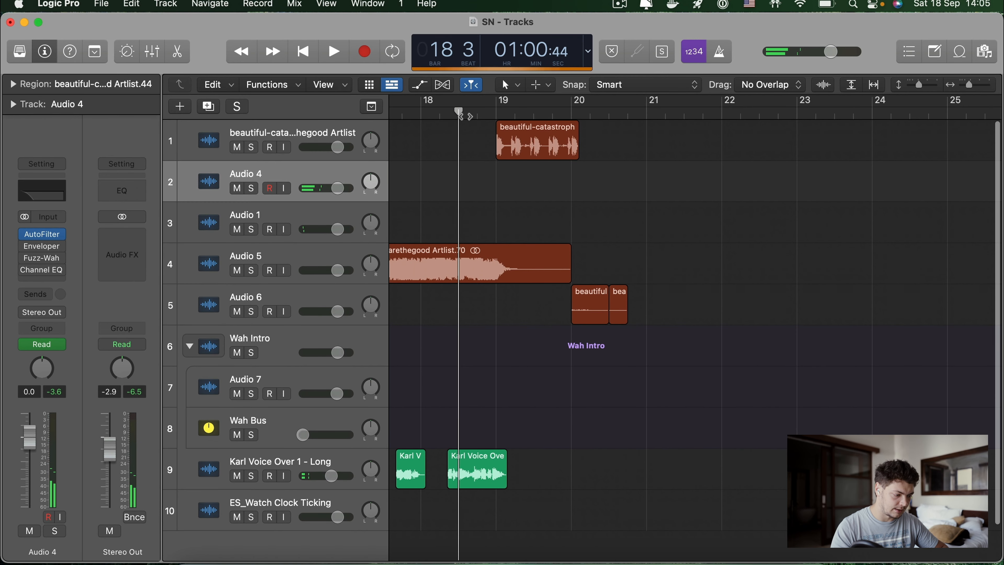
left_click(251, 270)
key("space")
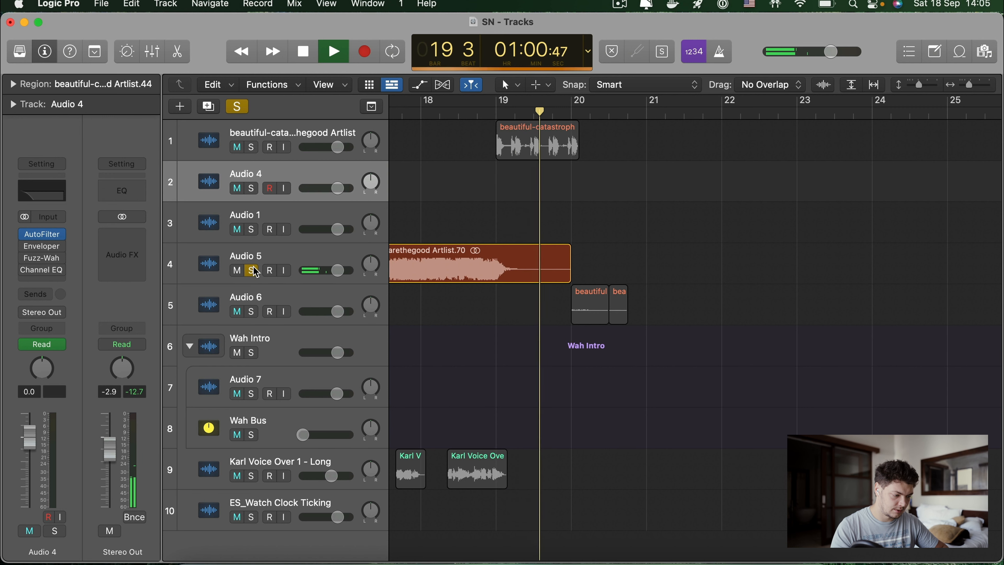
left_click(251, 270)
key("space")
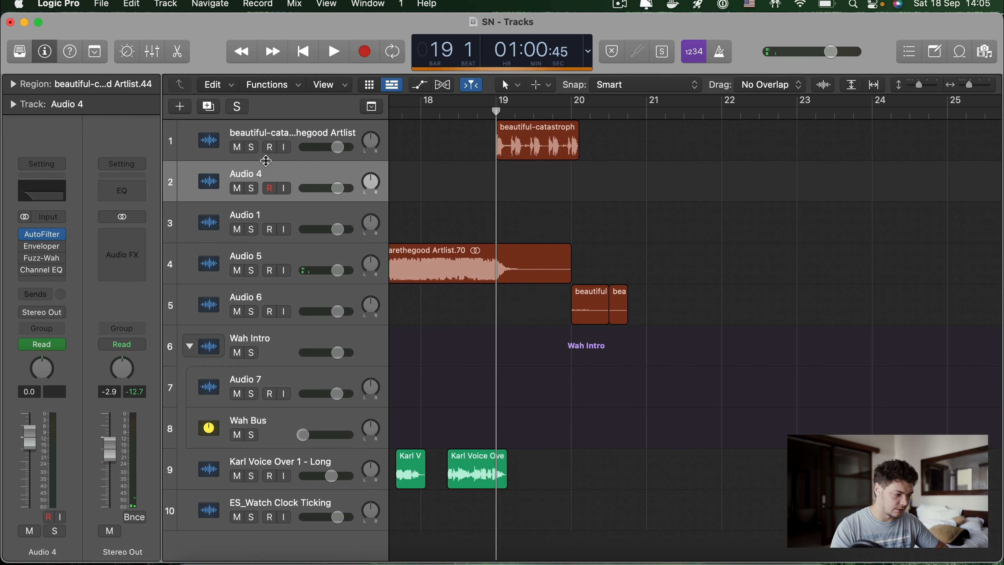
- Solo track 1 and play its short closing region from bar 19
left_click(251, 148)
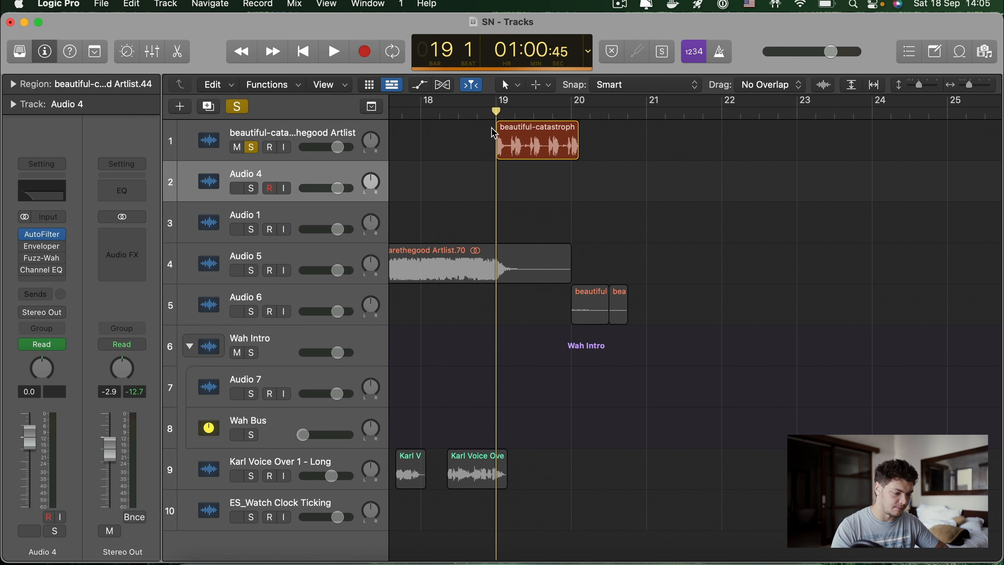
key("space")
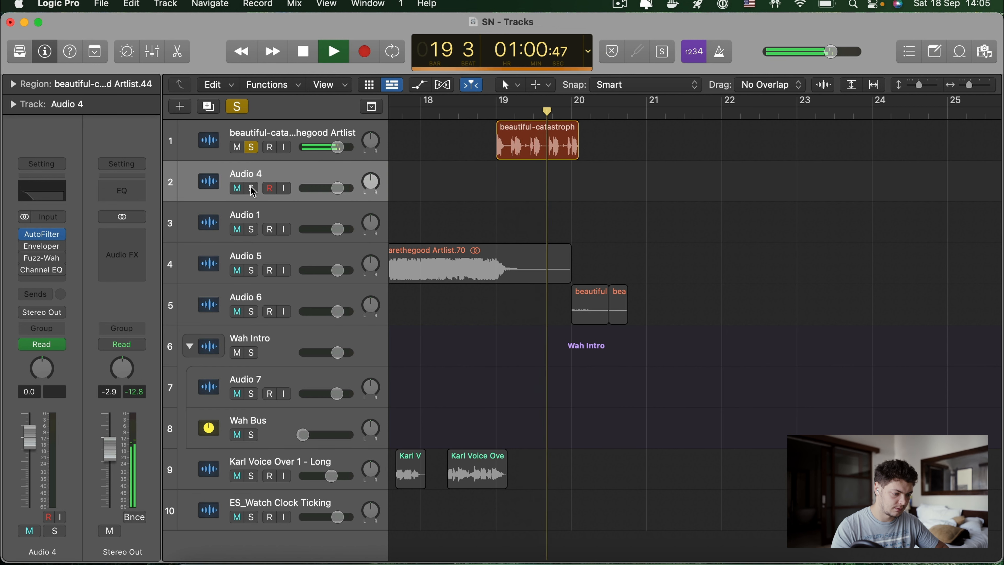
key("space")
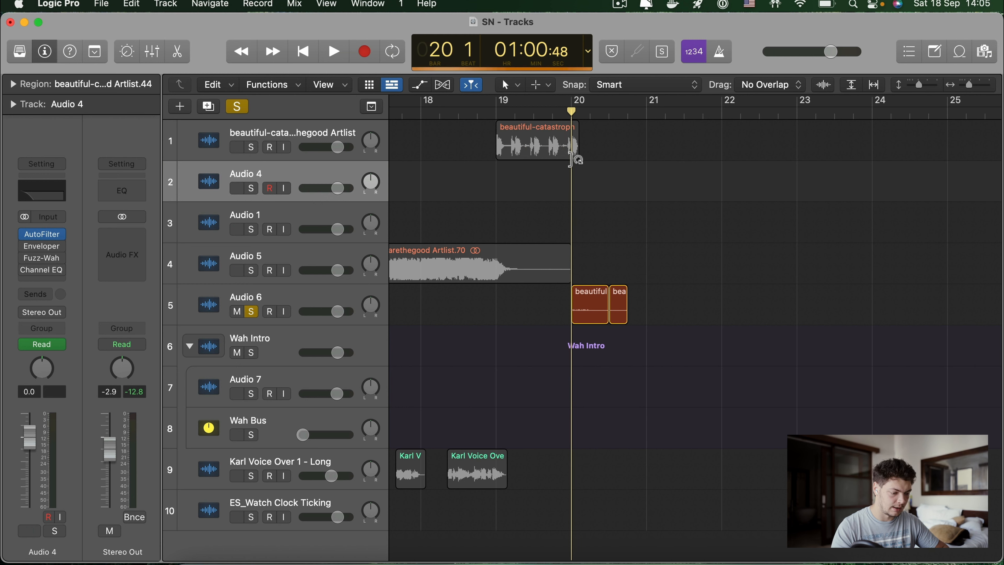
- Play the two soloed Audio 6 regions from bar 20 and stop playback
key("space")
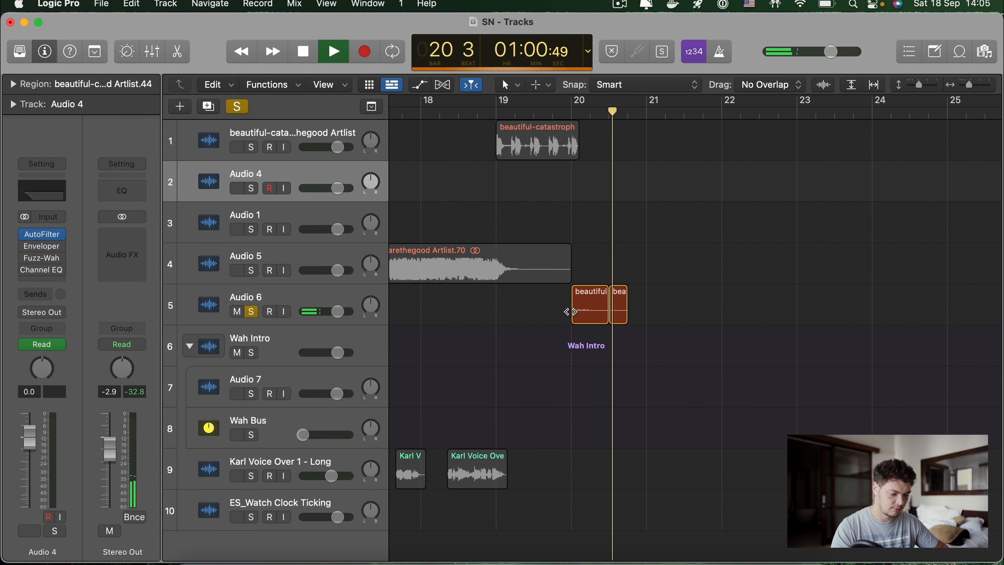
key("space")
left_click_drag(597, 313, 619, 316)
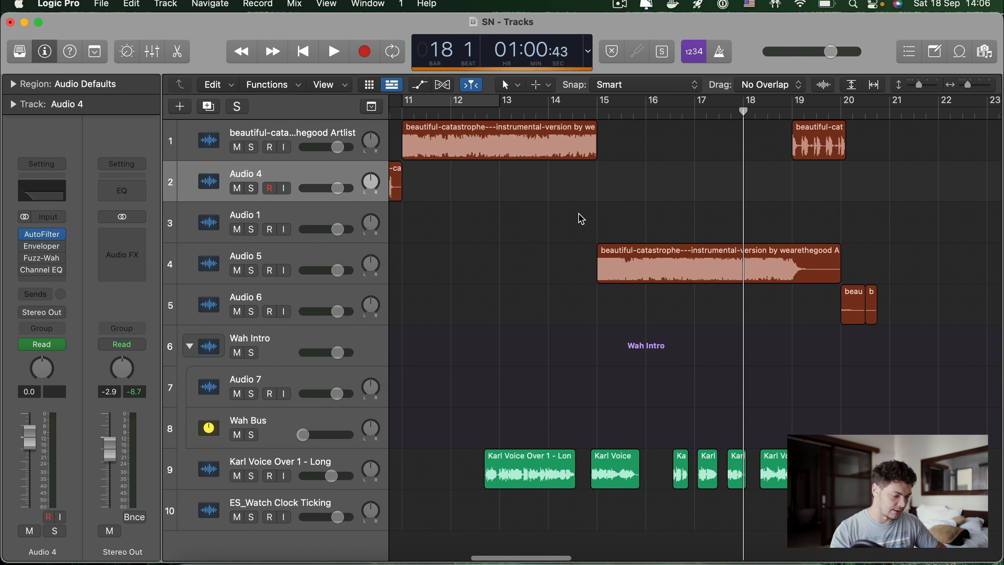
- Sweep the playhead across the arrangement from bar 1 to about bar 19, and solo the voice-over track with the playhead at bar 3
scroll(580, 218, "left", 10)
scroll(581, 218, "down", 5)
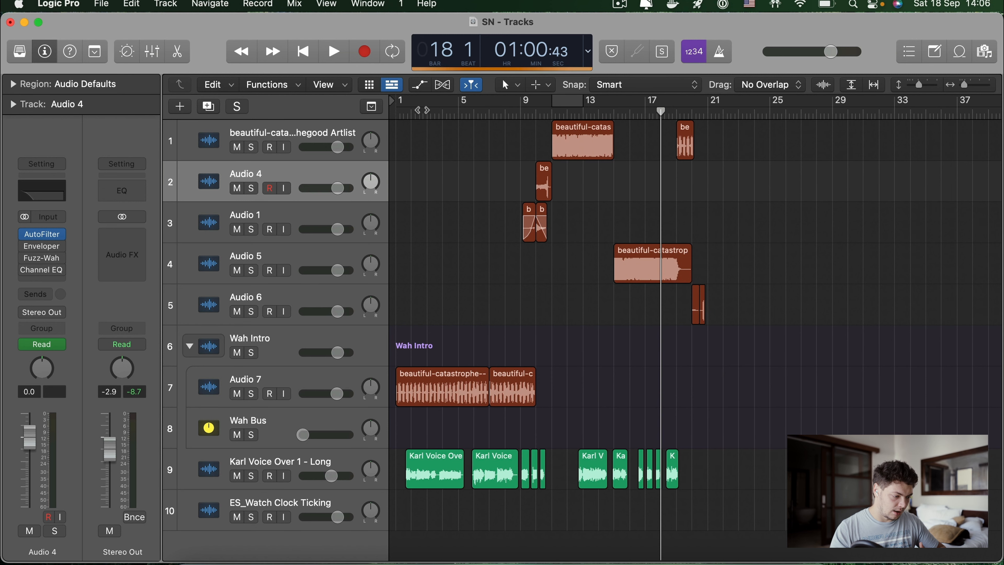
left_click_drag(395, 115, 682, 132)
left_click(250, 461)
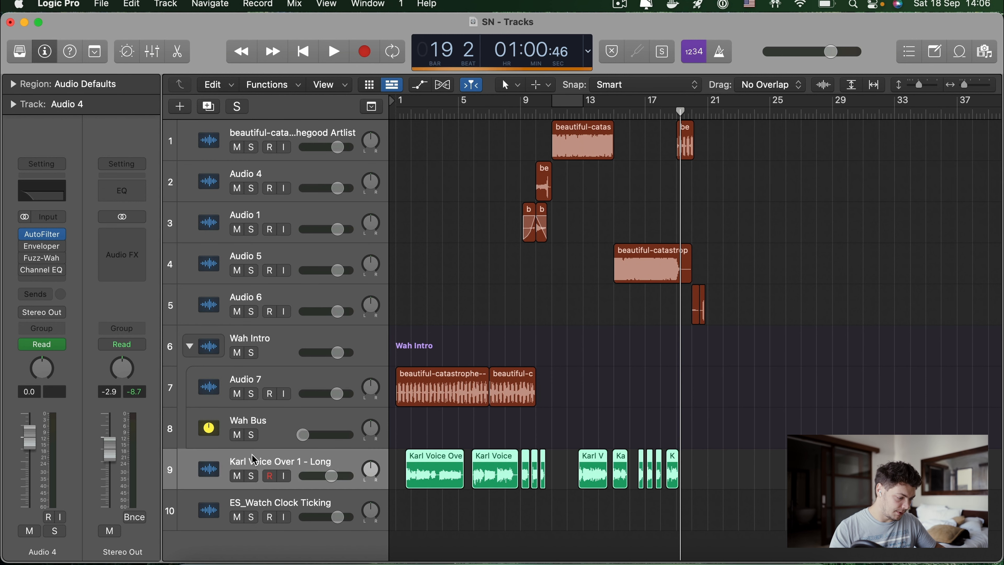
left_click(428, 115)
left_click(253, 476)
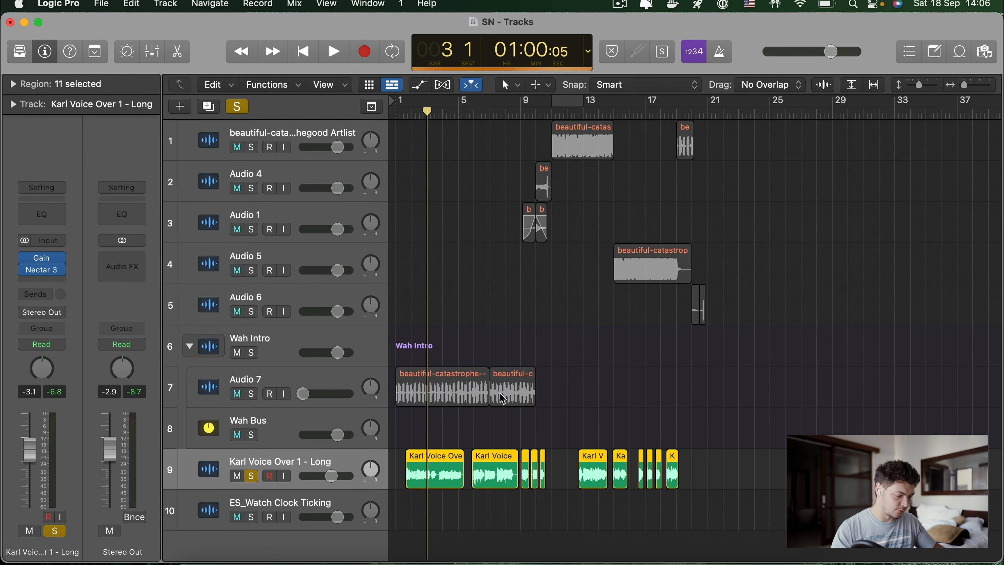
- Play the soloed voice-over from bar 1 4 with its Gain and Nectar 3 plug-ins bypassed
key("super+Right")
key("super+Right")
key("super+Right")
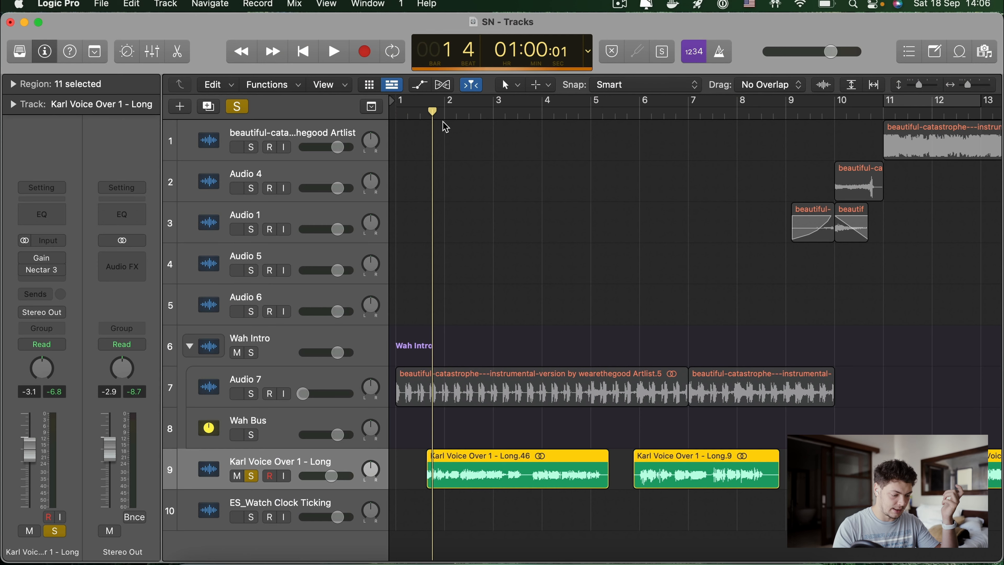
key("space")
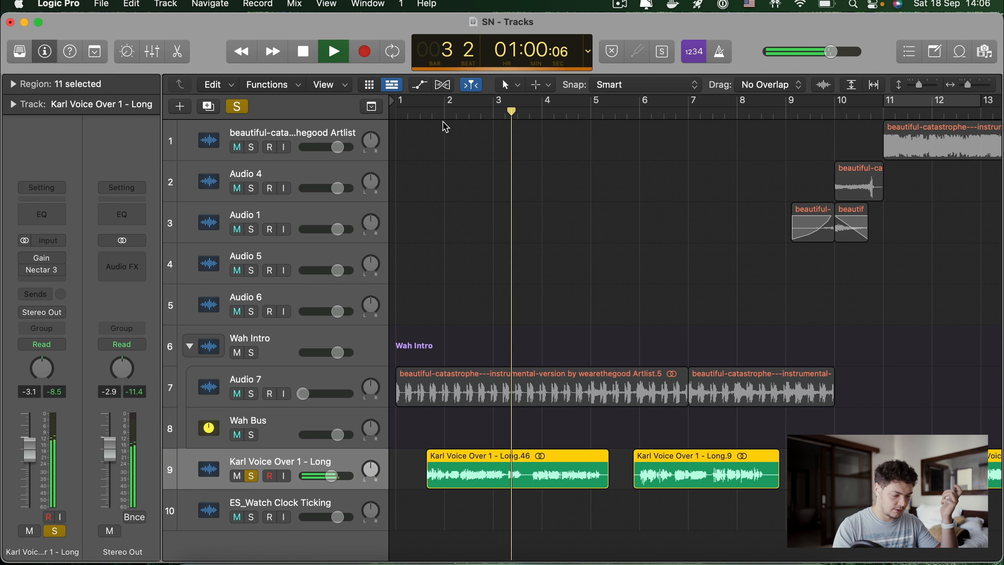
key("space")
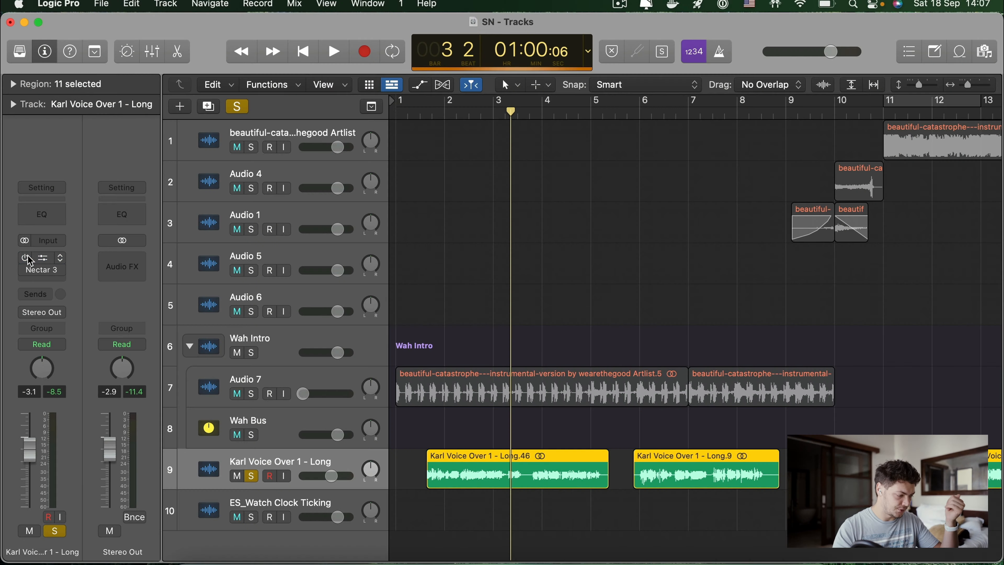
- Check the Mono setting in the voice-over's Gain plug-in, and play from bar 1 4 while switching Gain from bypassed to active
left_click(36, 257)
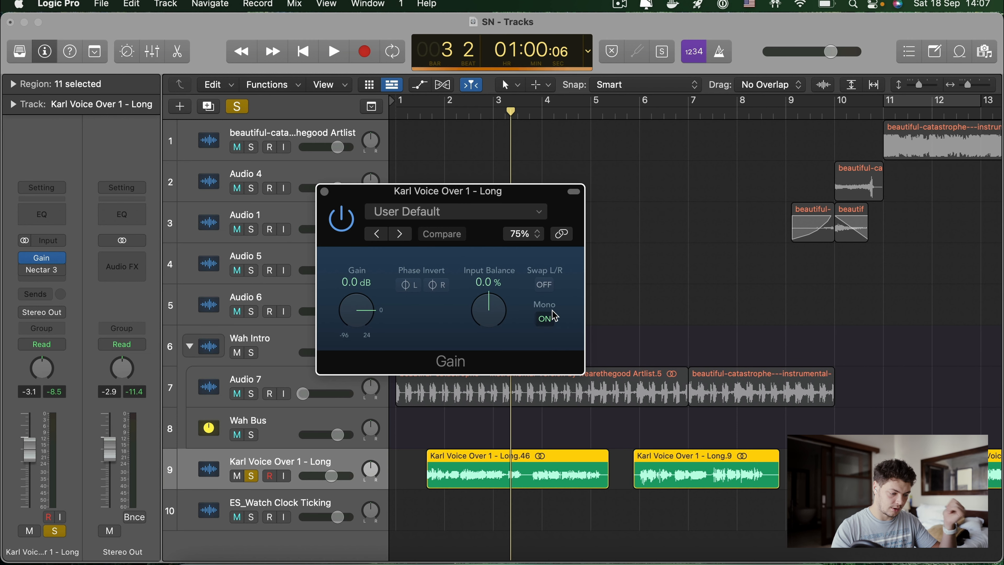
left_click(324, 191)
left_click(432, 116)
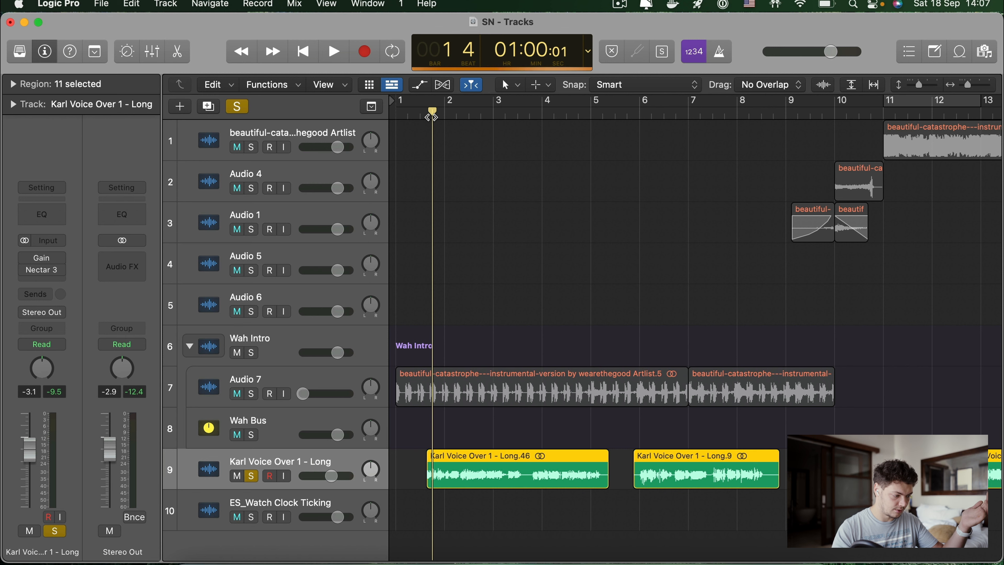
key("space")
mouse_move(27, 260)
left_click(26, 257)
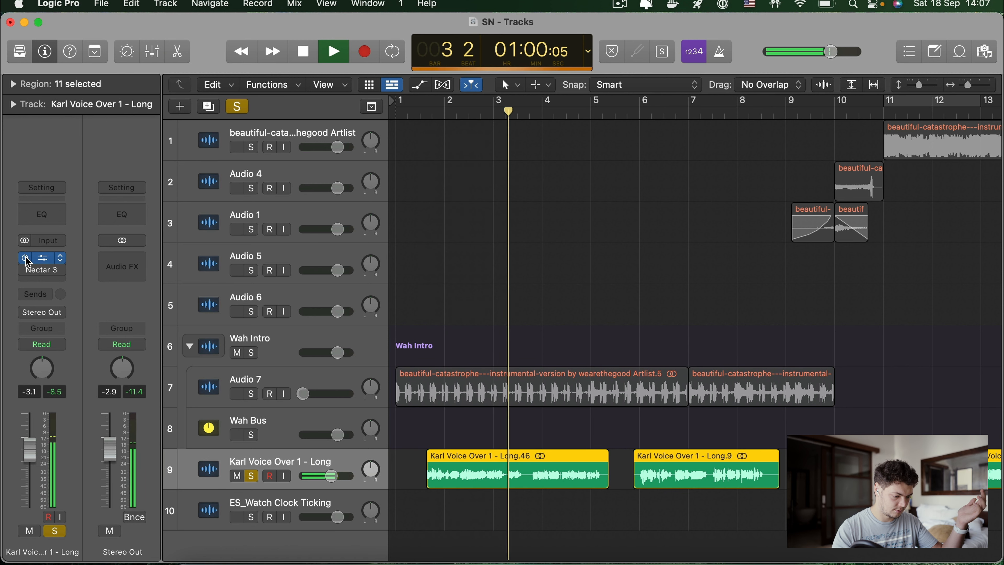
key("space")
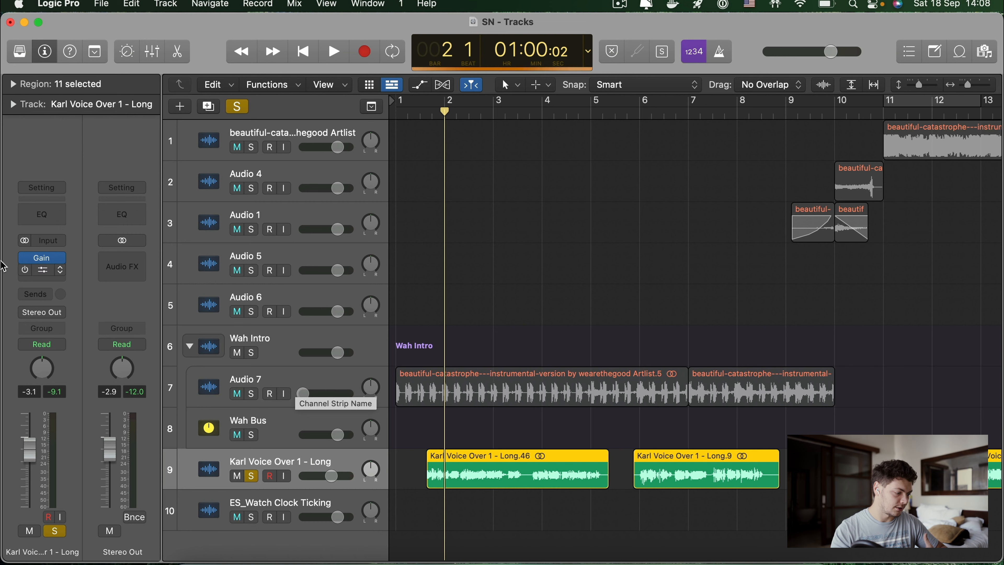
- Open Nectar 3 on the voice-over track and bypass its EQ 1, De-Esser, EQ 2, Compressor 1 and Saturation modules
left_click(43, 271)
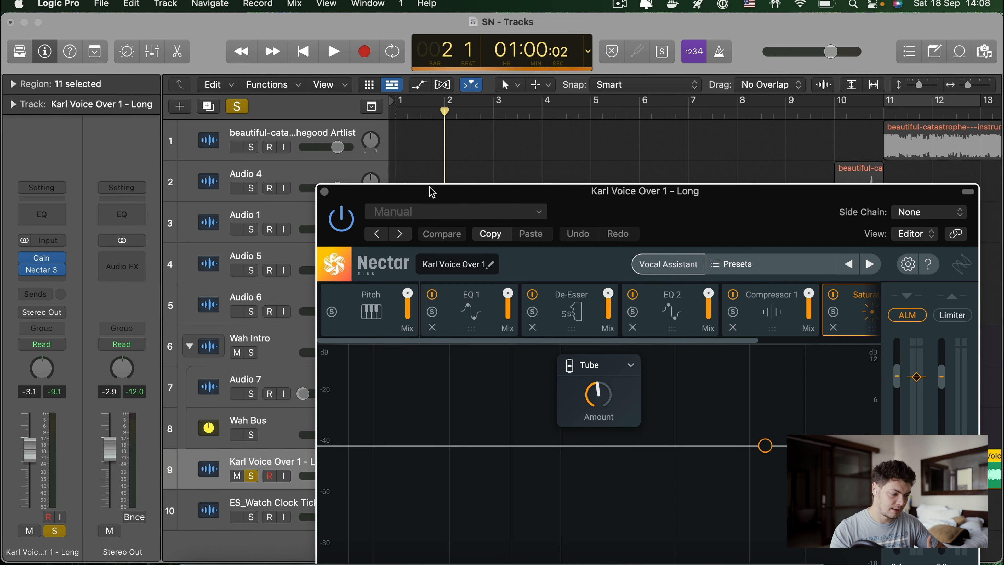
left_click_drag(431, 191, 333, 62)
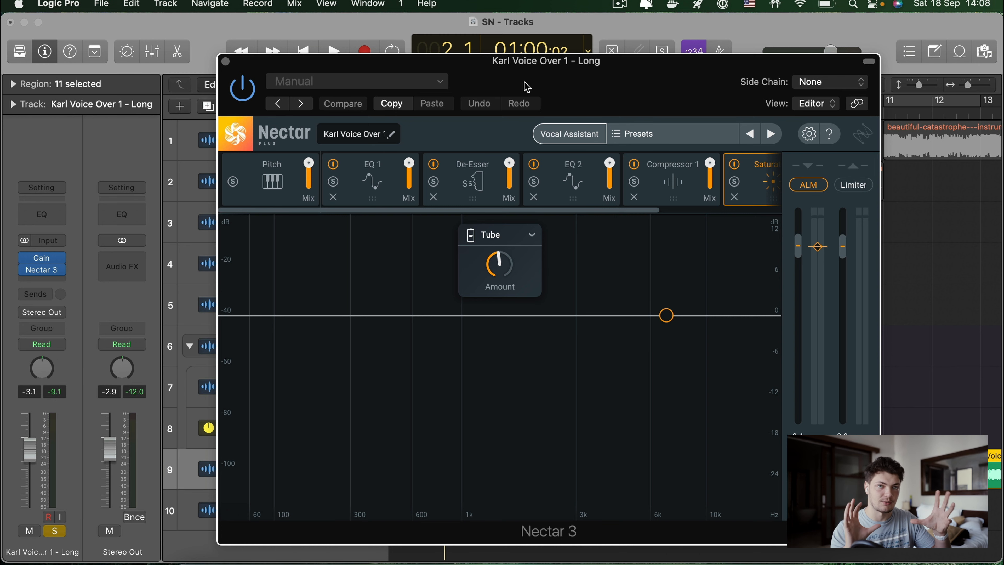
left_click(357, 169)
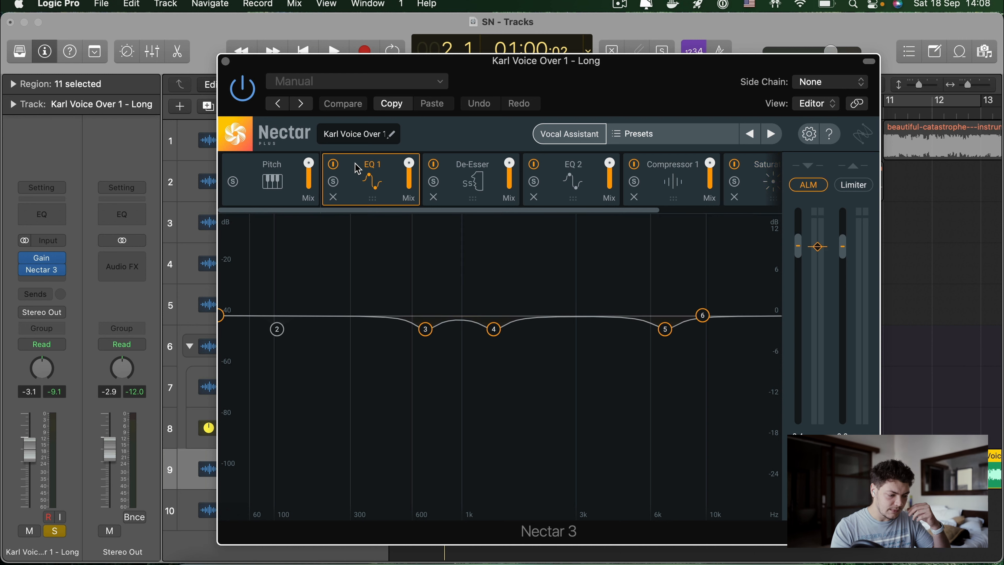
left_click(435, 164)
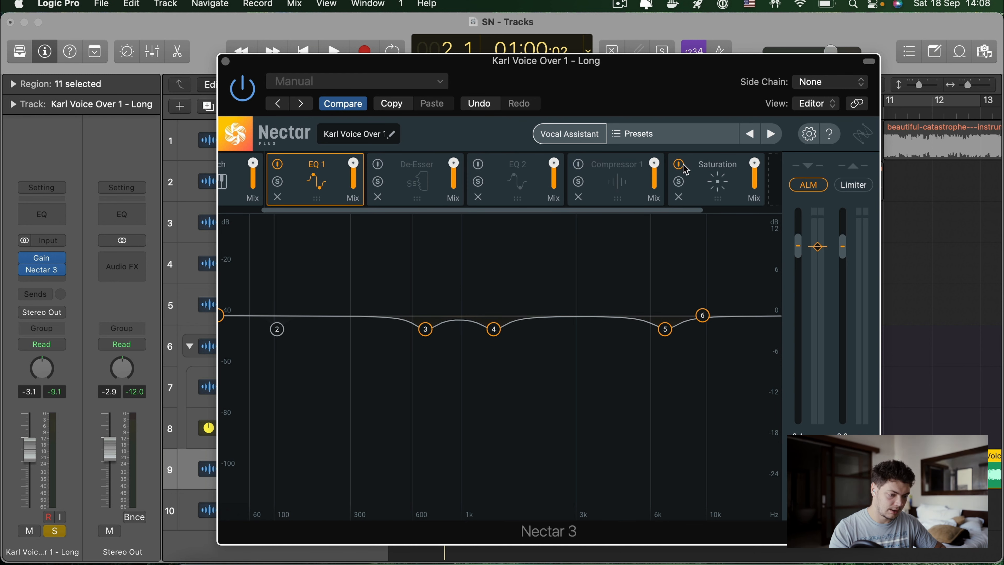
scroll(685, 169, "left", 2)
left_click(332, 162)
- Set the cycle range from the start of the first voice-over region to bar 3 3, keeping Nectar 3 clear of the ruler
left_click_drag(337, 64, 840, 169)
left_click_drag(430, 105, 523, 110)
left_click_drag(443, 101, 427, 101)
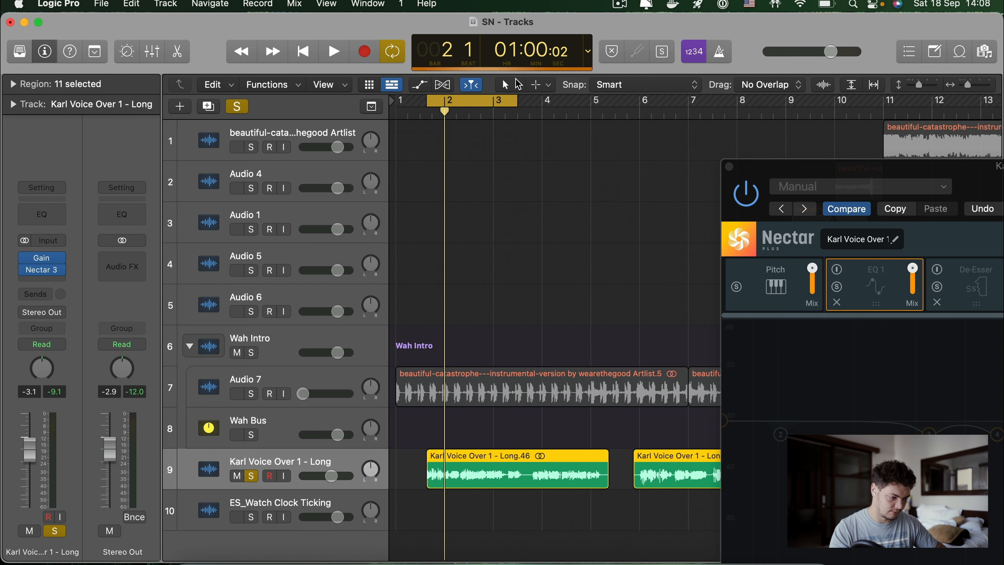
left_click_drag(747, 166, 710, 165)
- Play the cycled voice-over while switching Nectar's EQ 1 module between bypassed and active, leaving it active
key("space")
left_click_drag(792, 169, 409, 66)
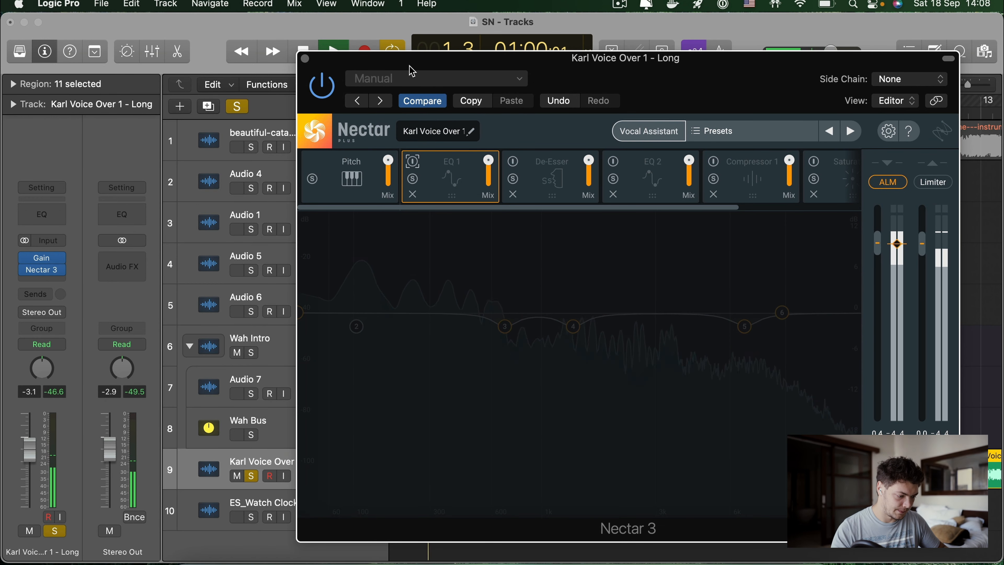
left_click(412, 162)
key("space")
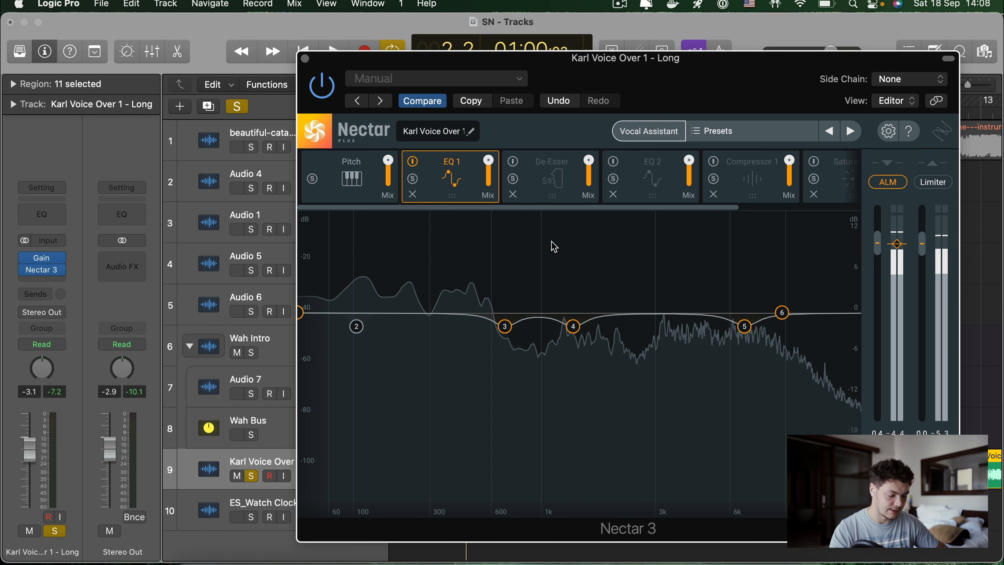
key("space")
left_click(413, 162)
left_click(413, 161)
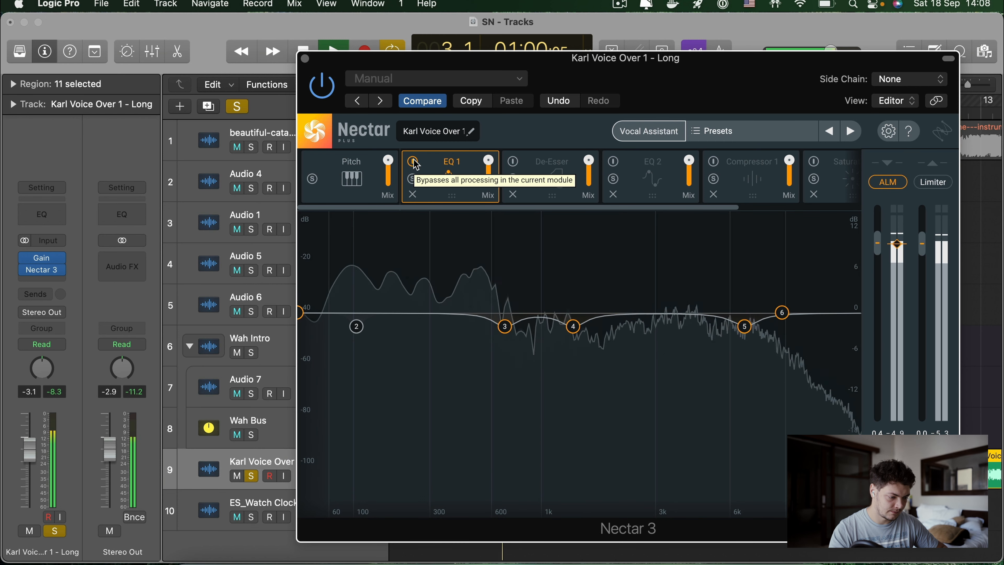
- Show the De-Esser module and play the voice-over loop while switching it between bypassed and active, leaving it active
left_click(538, 162)
left_click(513, 162)
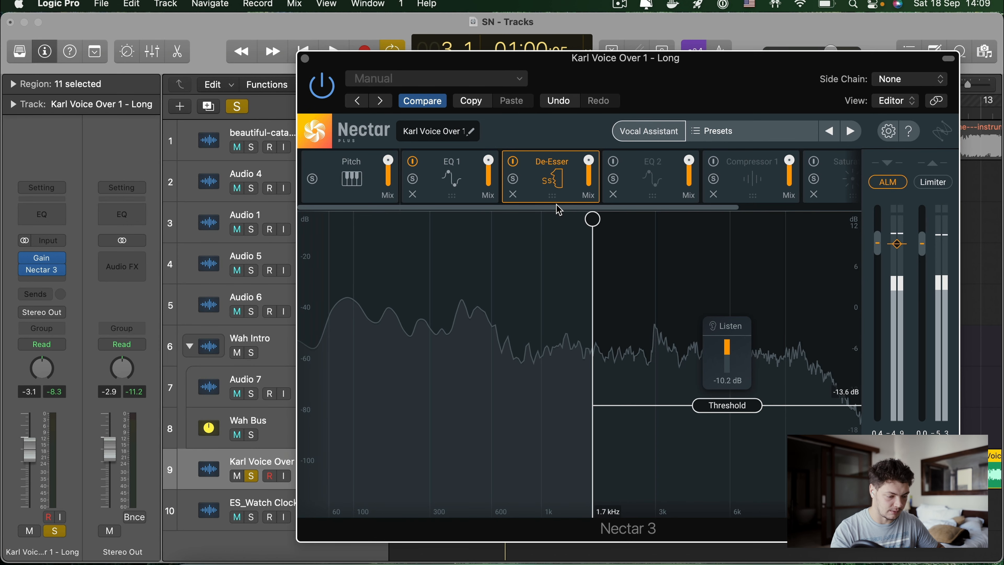
left_click(513, 161)
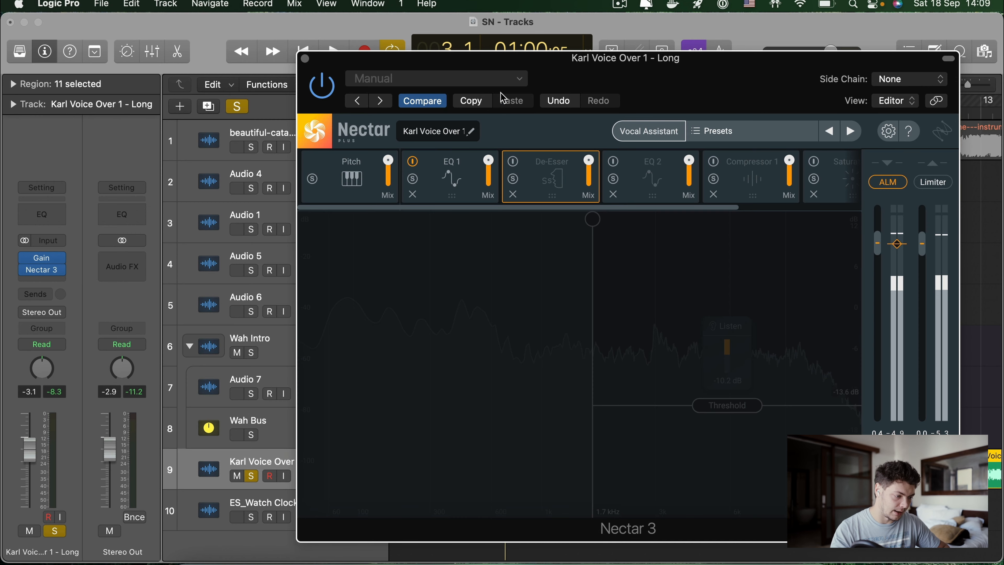
left_click_drag(486, 67, 719, 106)
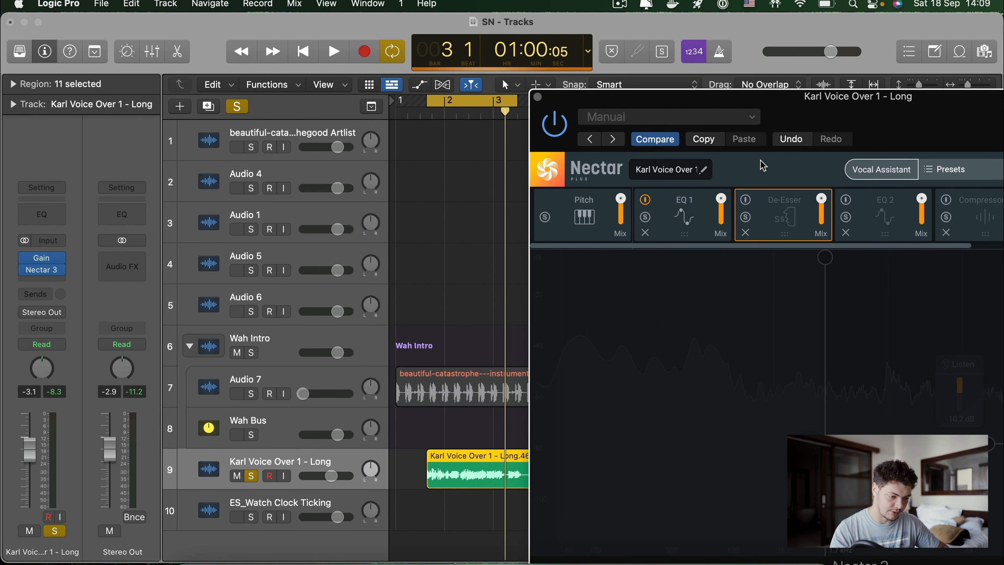
key("space")
left_click(747, 202)
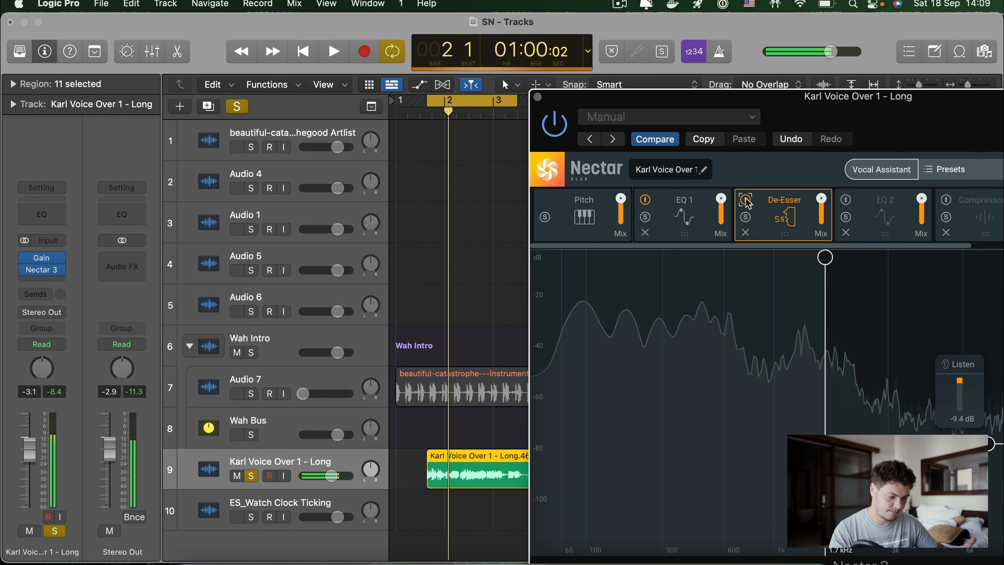
left_click(746, 201)
left_click(747, 201)
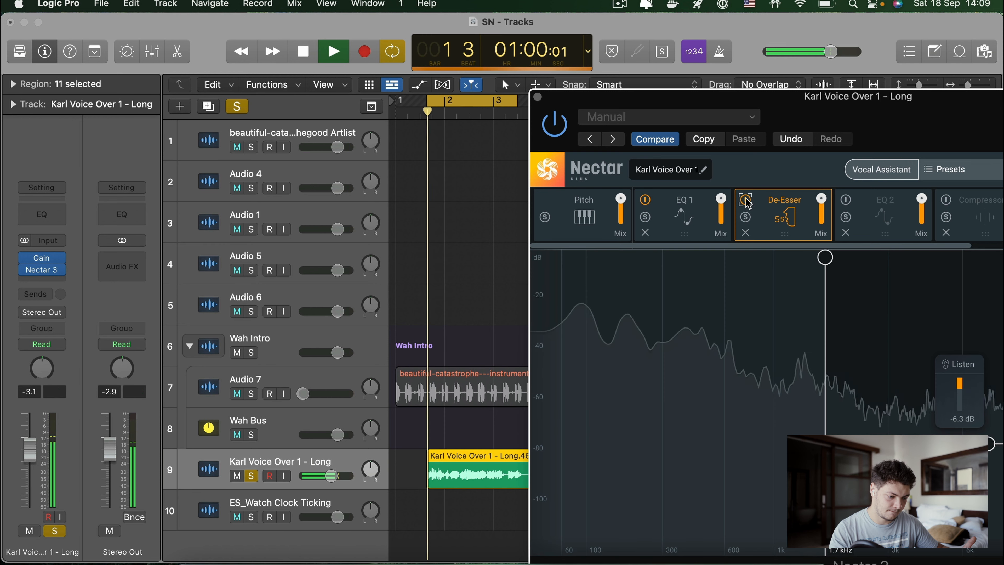
key("space")
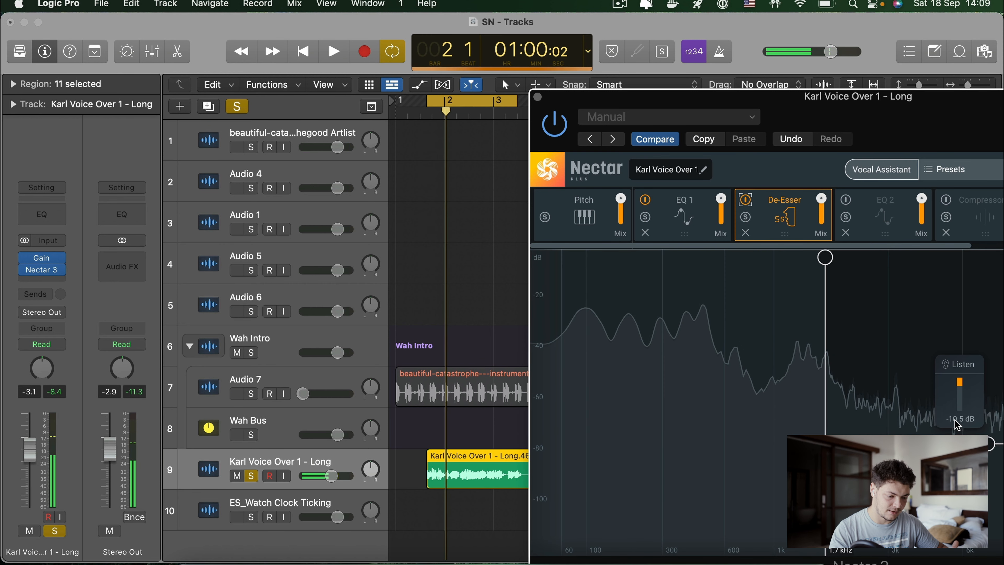
- Solo the De-Esser's detected sibilance with Listen and play the voice-over loop to about bar 3 2
left_click(960, 365)
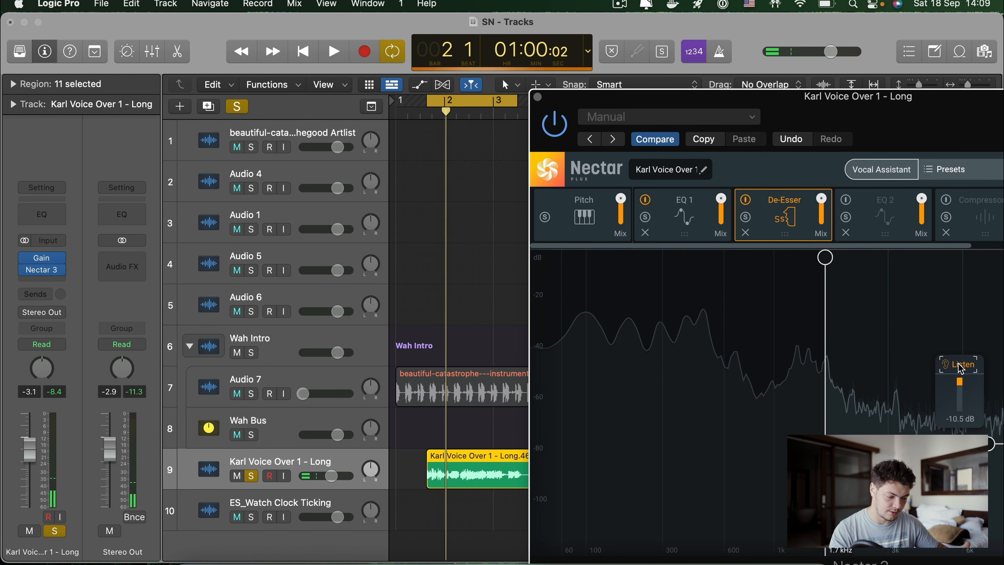
key("space")
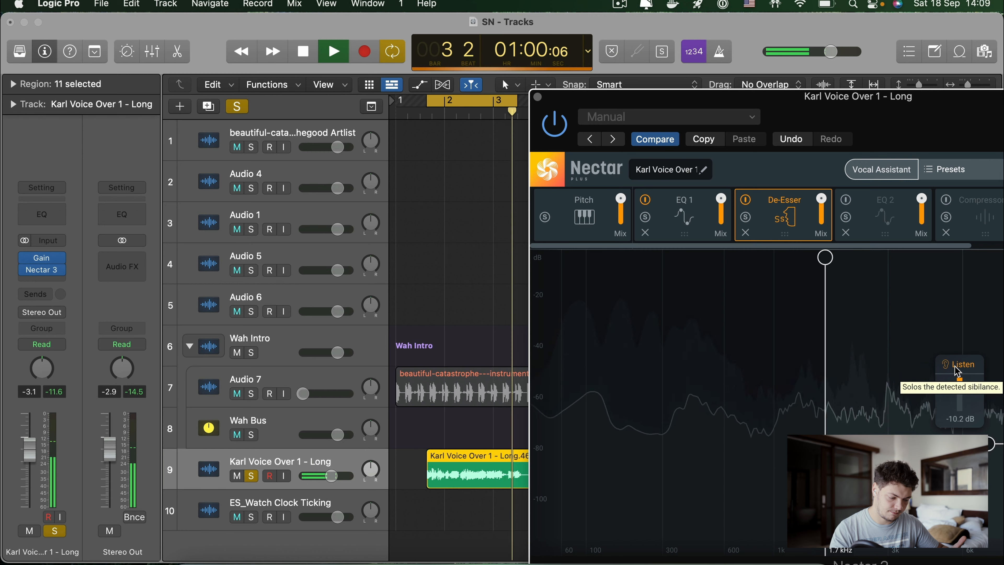
key("space")
- Show Nectar's EQ 2 module and activate it, with the full EQ curve in view
left_click_drag(826, 98, 683, 65)
left_click(744, 168)
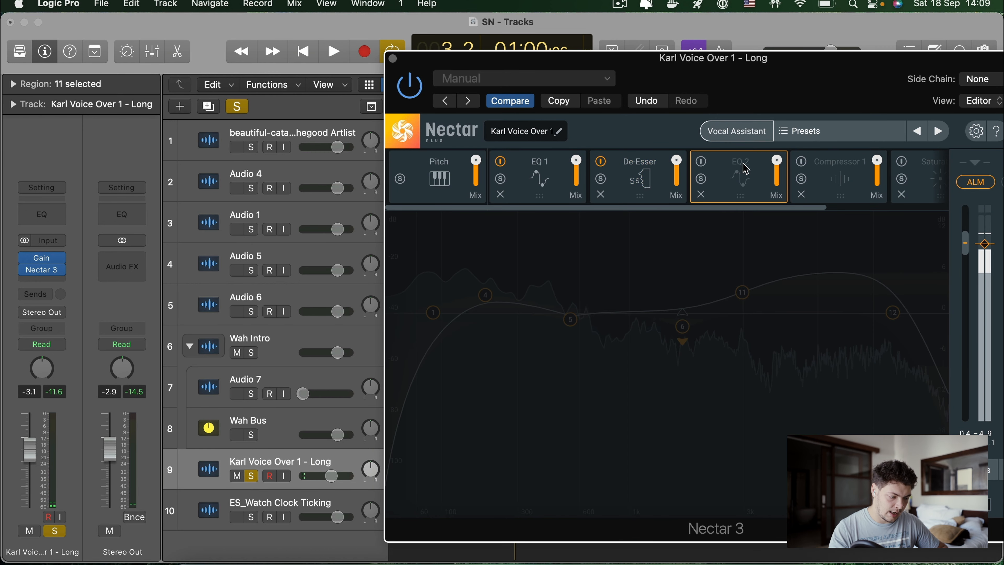
left_click(702, 162)
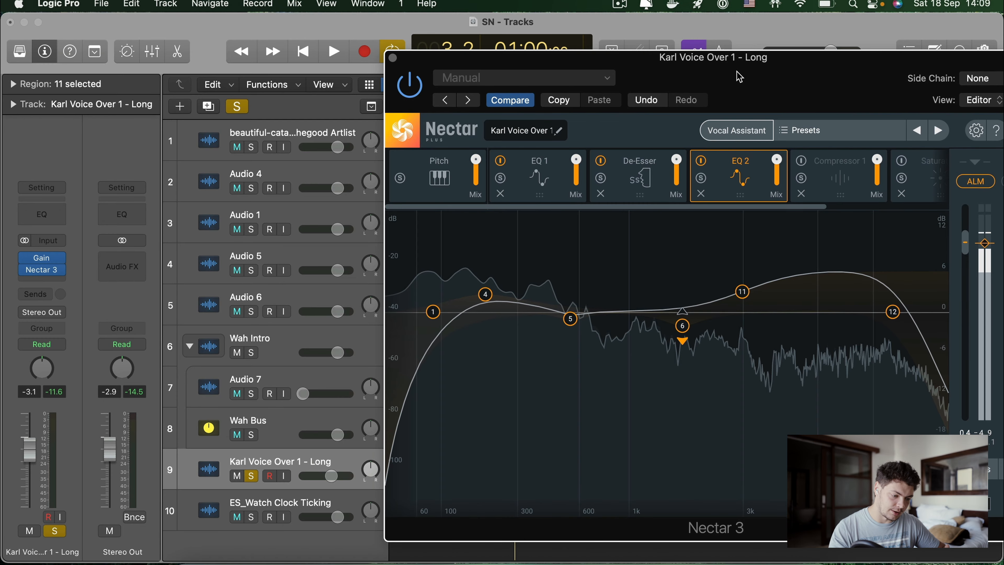
left_click_drag(757, 78, 665, 77)
- Solo EQ 2's 3000 Hz Analog High Shelf band, play the voice-over through it, and unsolo the band
left_click(650, 293)
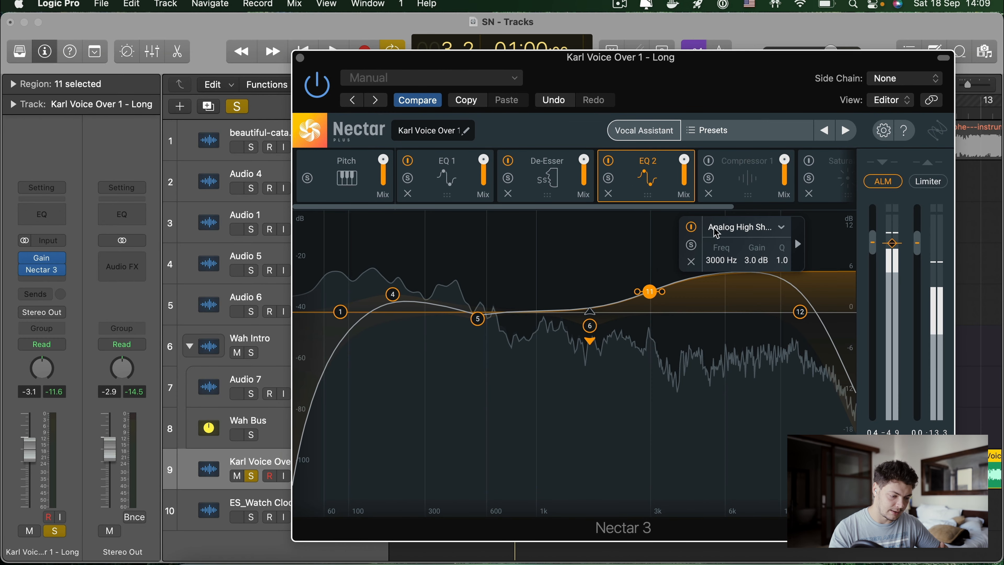
left_click(691, 246)
key("space")
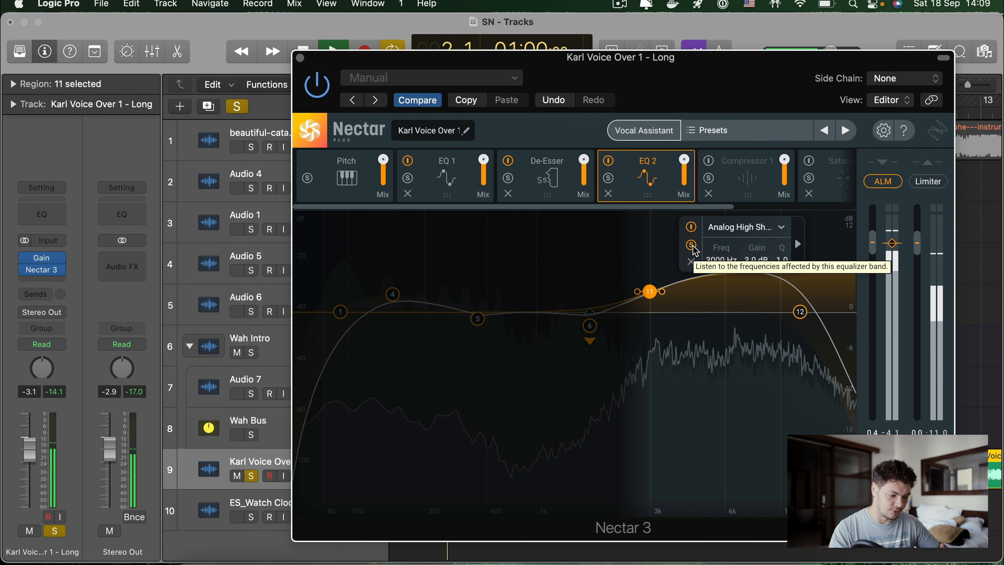
left_click(691, 246)
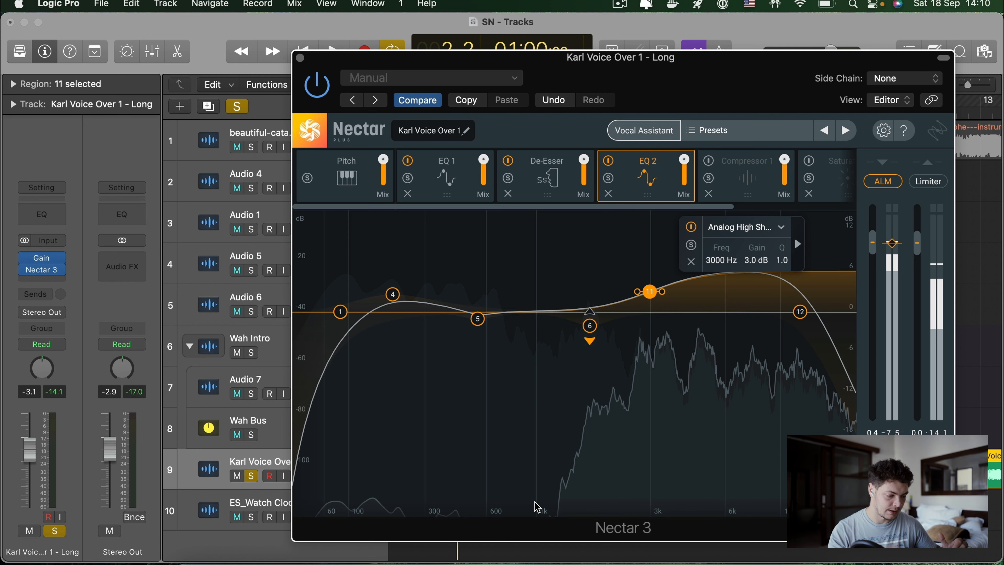
- Audition EQ 2's 200 Hz Proportional Q band soloed and unsoloed, and compare the voice-over with EQ 2 bypassed and active
left_click(393, 294)
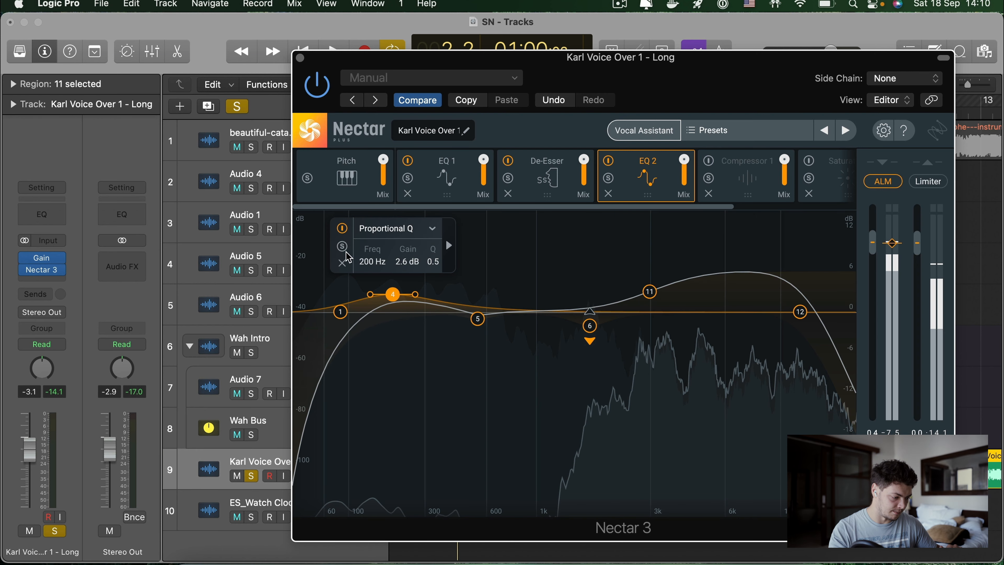
left_click(342, 247)
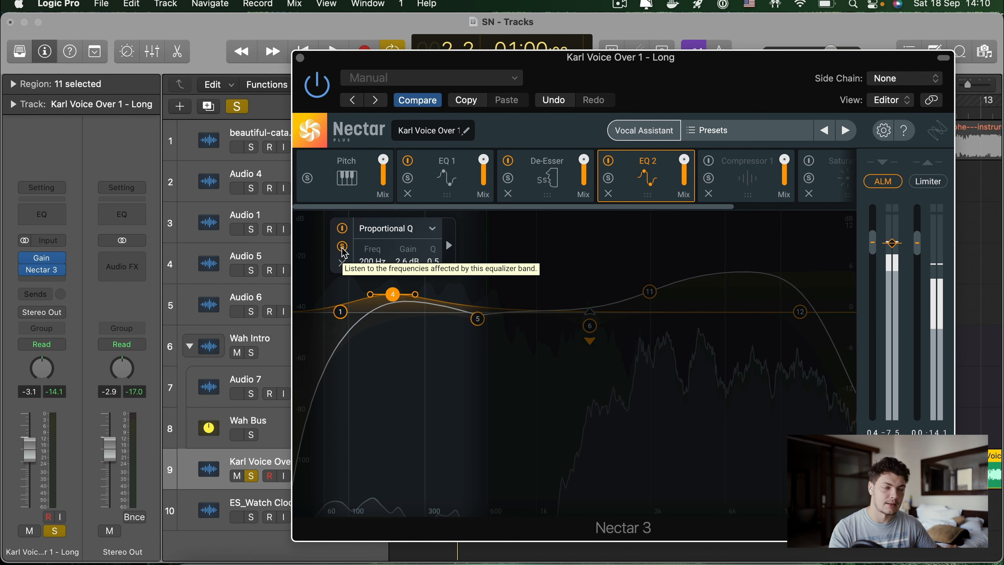
key("space")
left_click(342, 247)
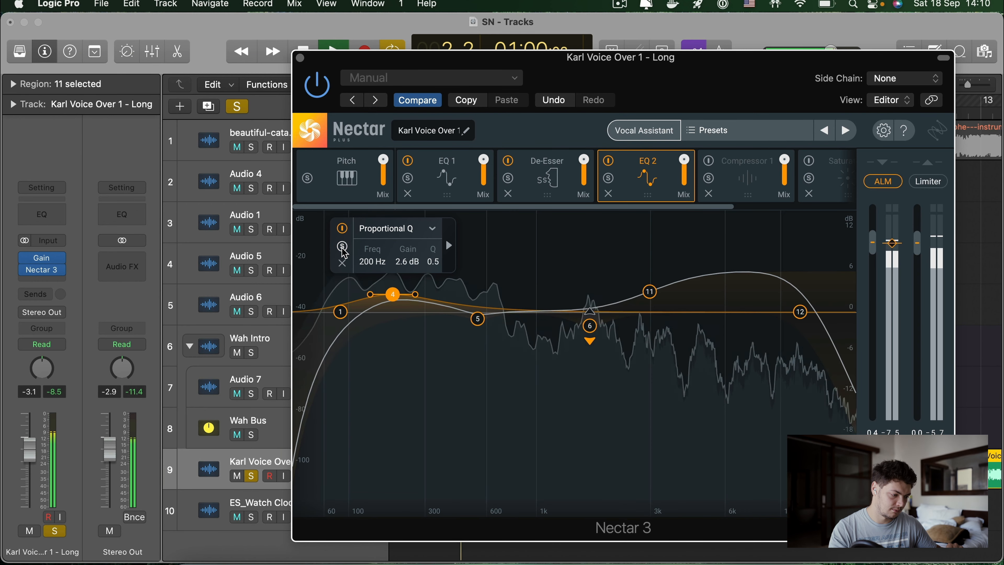
left_click(608, 161)
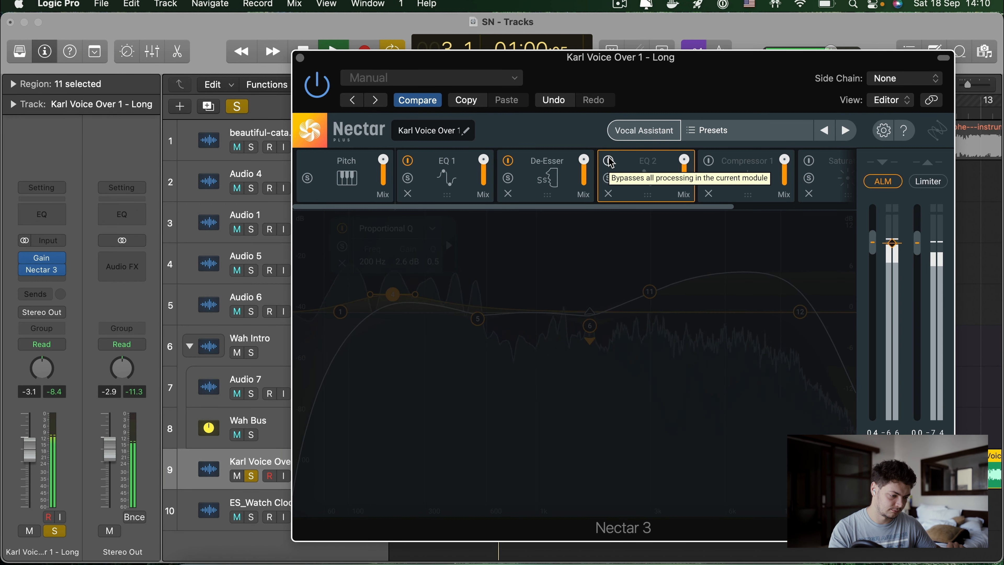
left_click(608, 162)
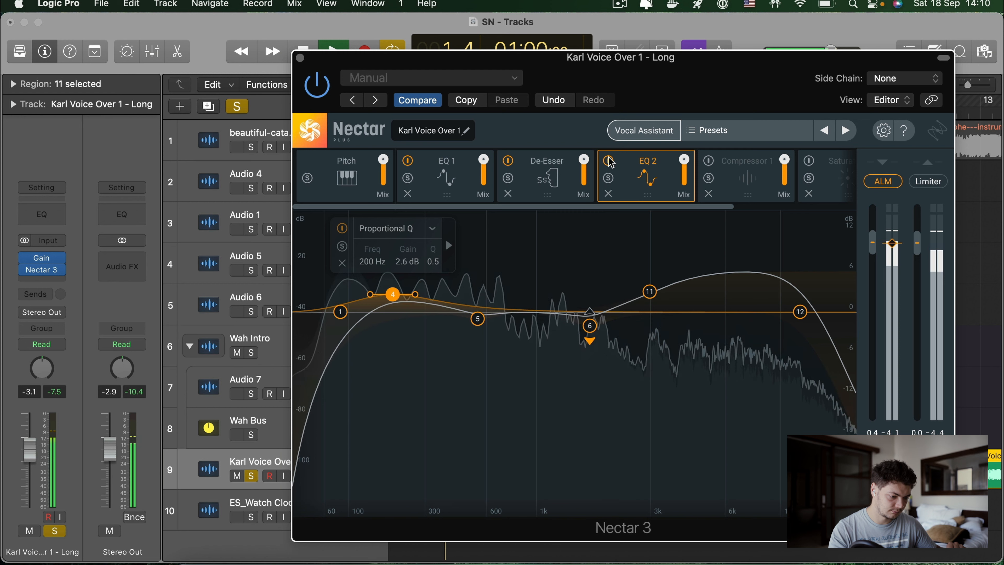
- Show the Compressor 1 module and switch it between active and bypassed during voice-over playback, leaving it active
left_click(746, 166)
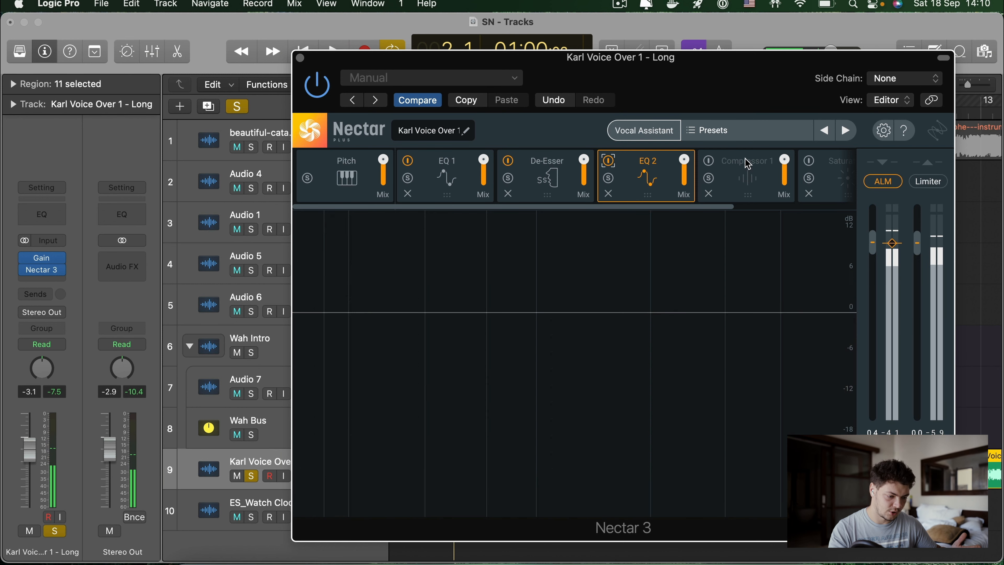
left_click(709, 161)
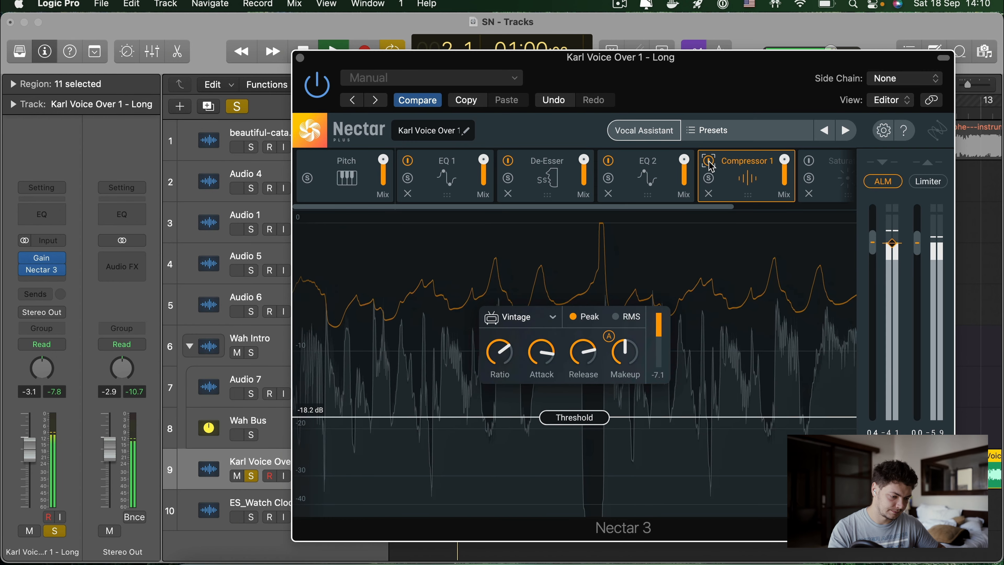
left_click(709, 162)
left_click(709, 163)
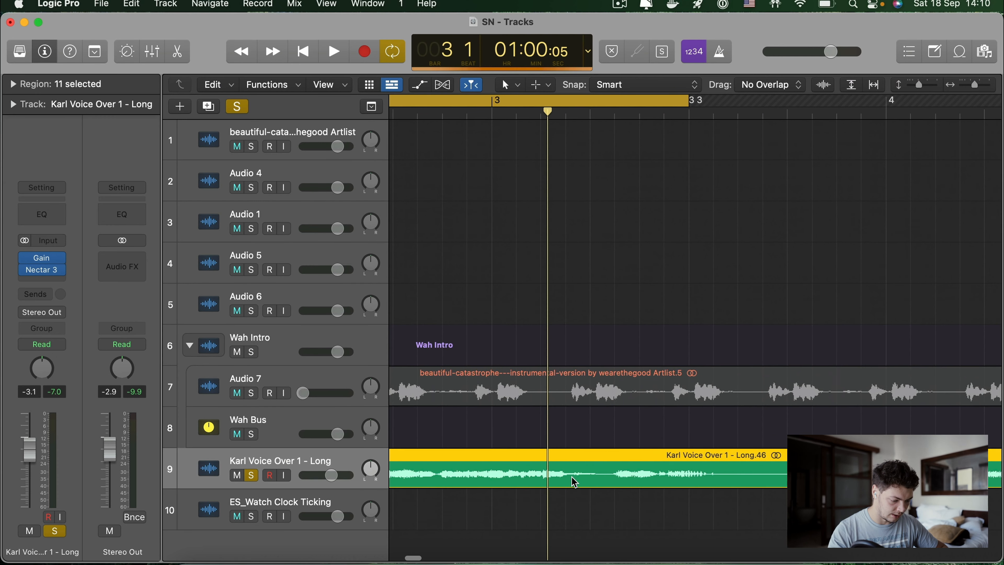
- Examine the voice-over waveform around bar 3, marking short passages in it, and clear the region selection
scroll(728, 477, "left", 3)
left_click_drag(727, 471, 720, 475)
left_click_drag(573, 471, 558, 471)
left_click(588, 431)
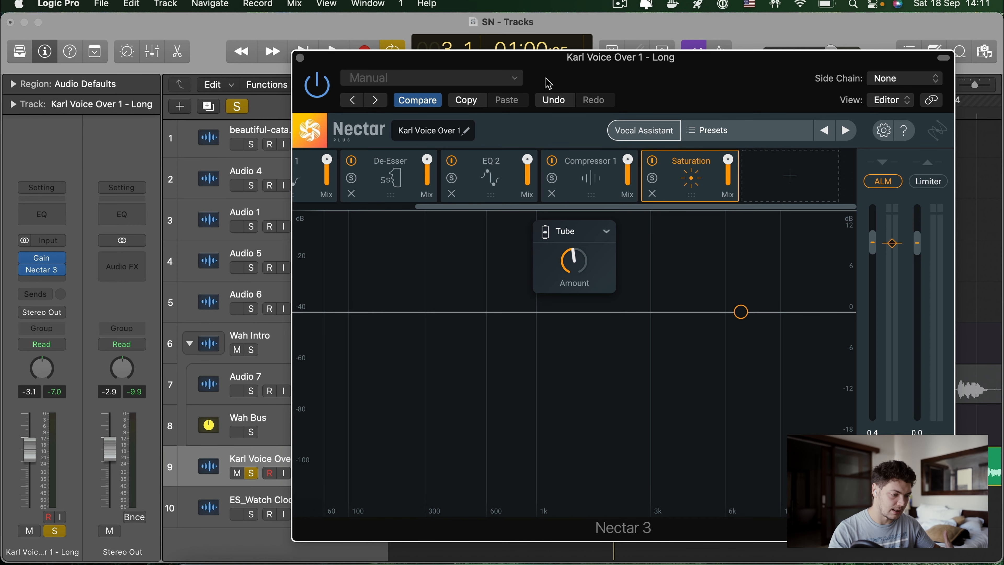
- Move Nectar 3 off the arrangement and play the voice-over loop with the Tube Saturation module in view
left_click_drag(548, 83, 782, 81)
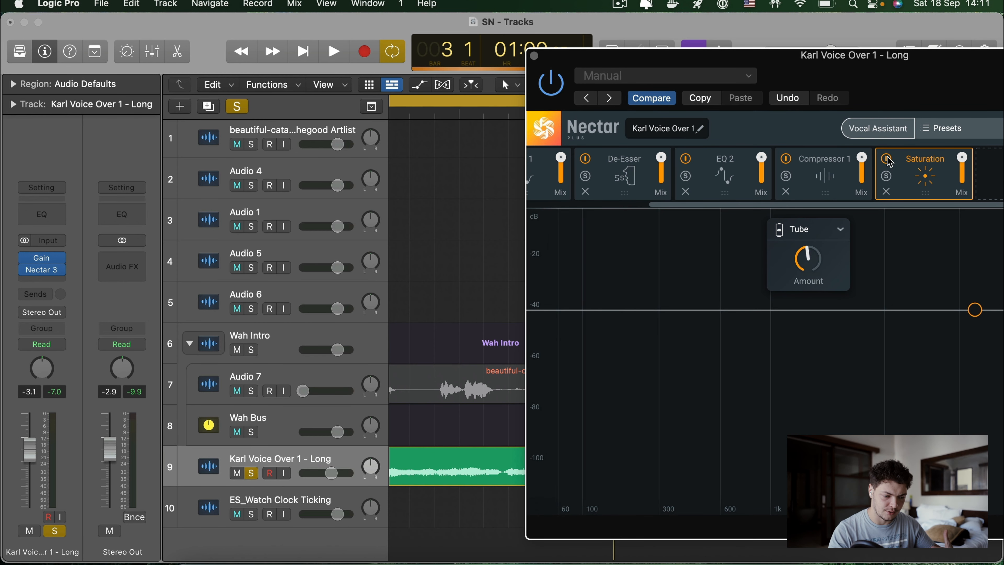
key("space")
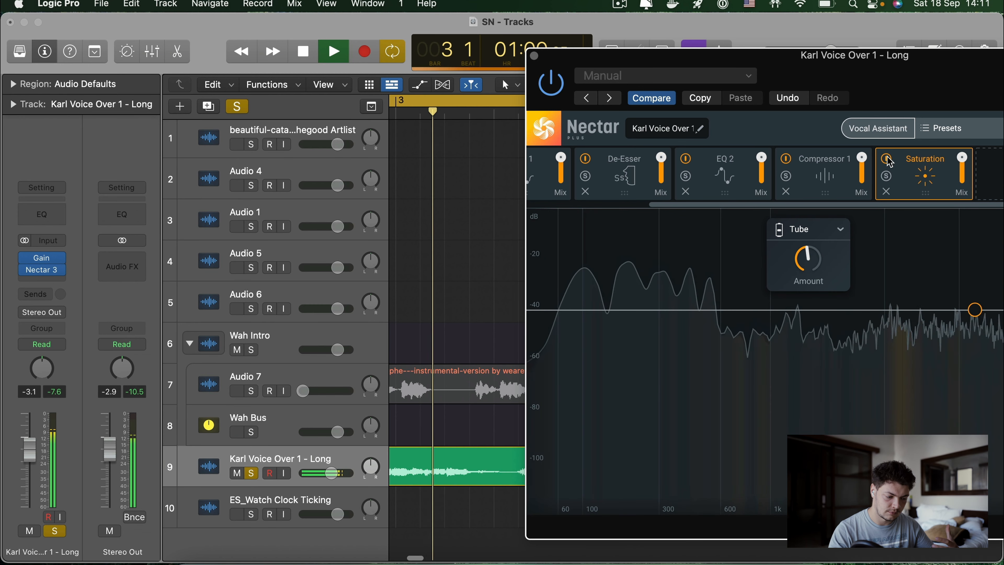
key("space")
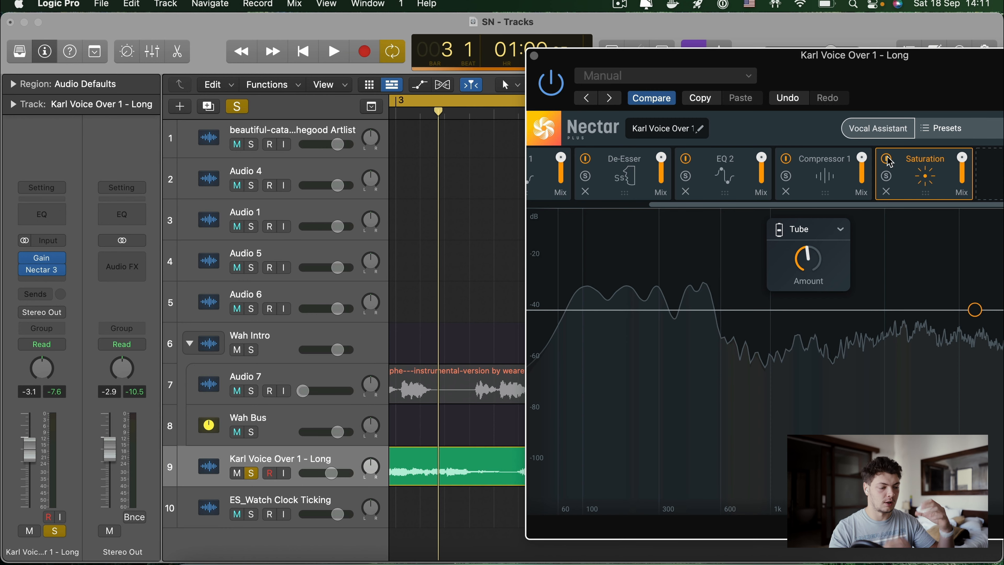
- Close Nectar 3 and compare the voice-over playback with the whole plug-in bypassed and active, leaving it active
left_click(534, 55)
key("space")
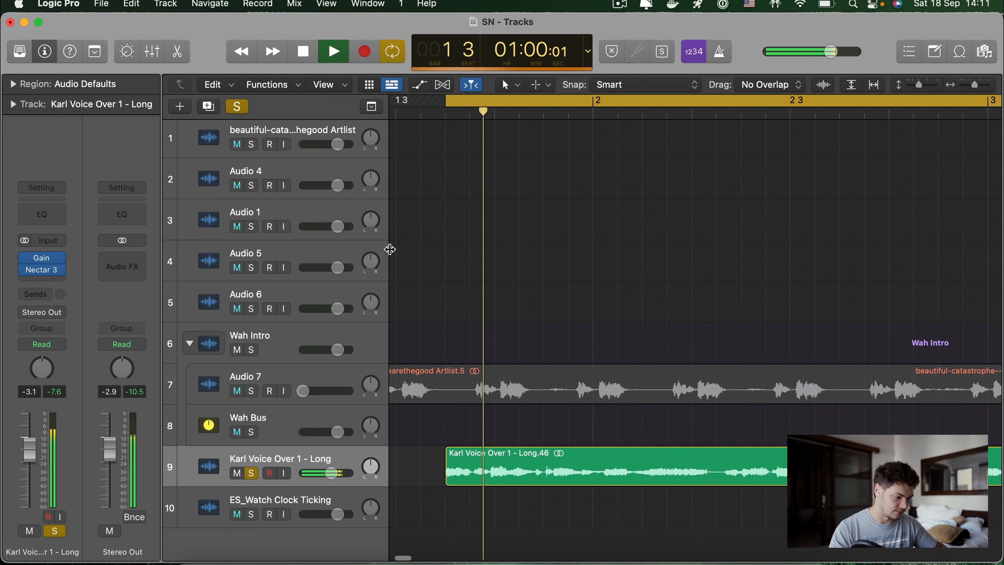
key("space")
left_click(26, 270)
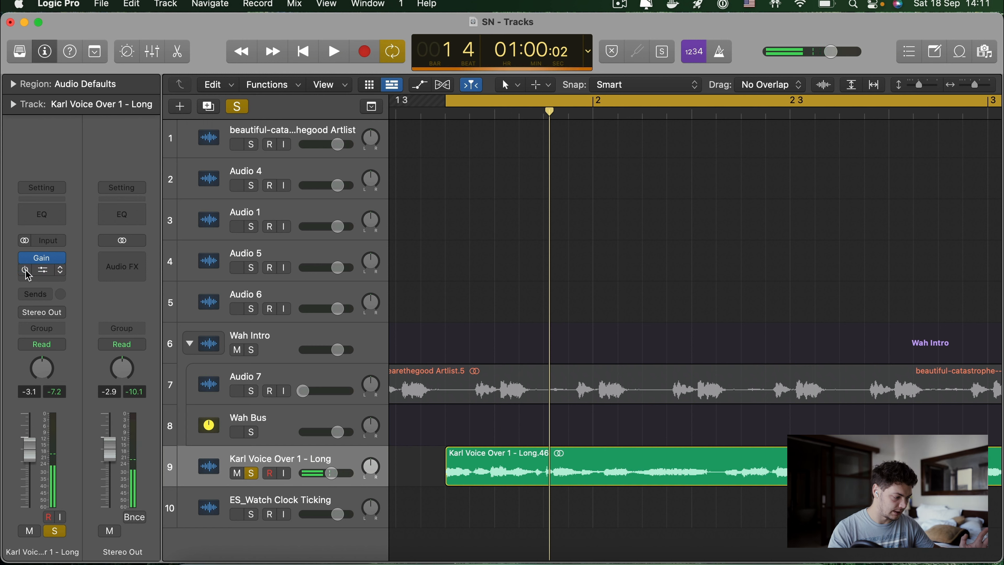
key("space")
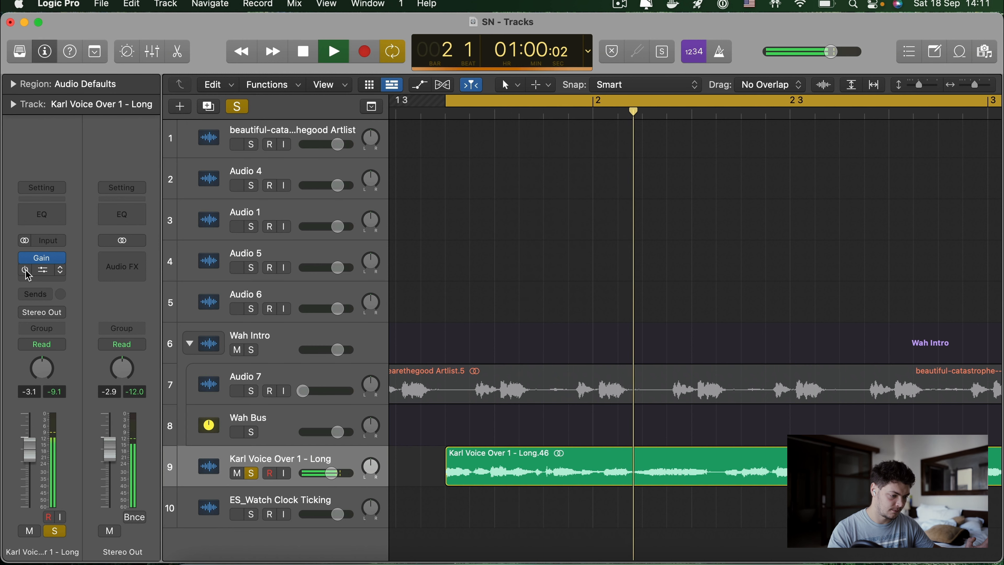
key("space")
left_click(26, 270)
key("space")
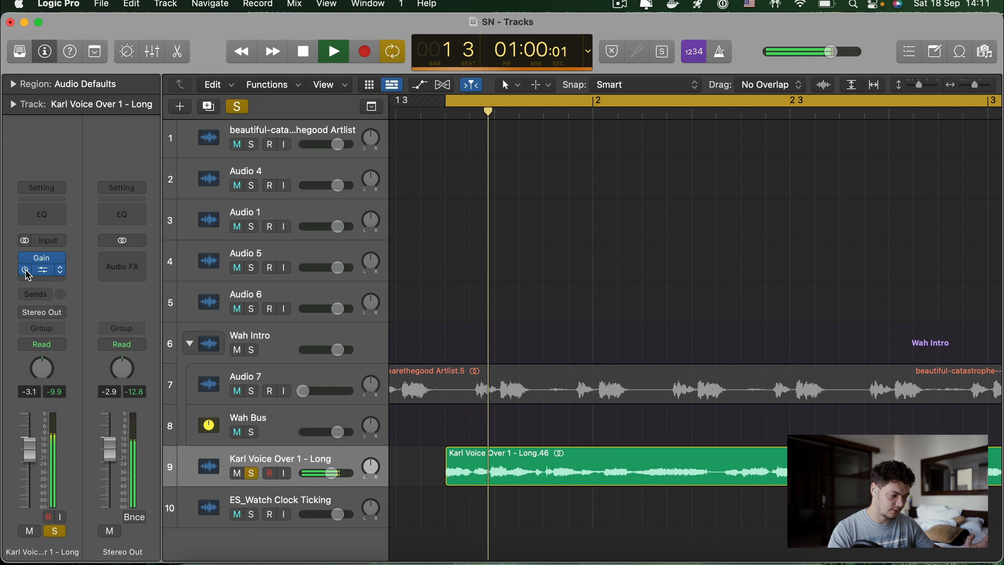
key("space")
- Unsolo the voice-over track and turn off cycle playback so the full arrangement is available
scroll(494, 279, "down", 5)
left_click(250, 473)
left_click(489, 106)
scroll(685, 226, "down", 10)
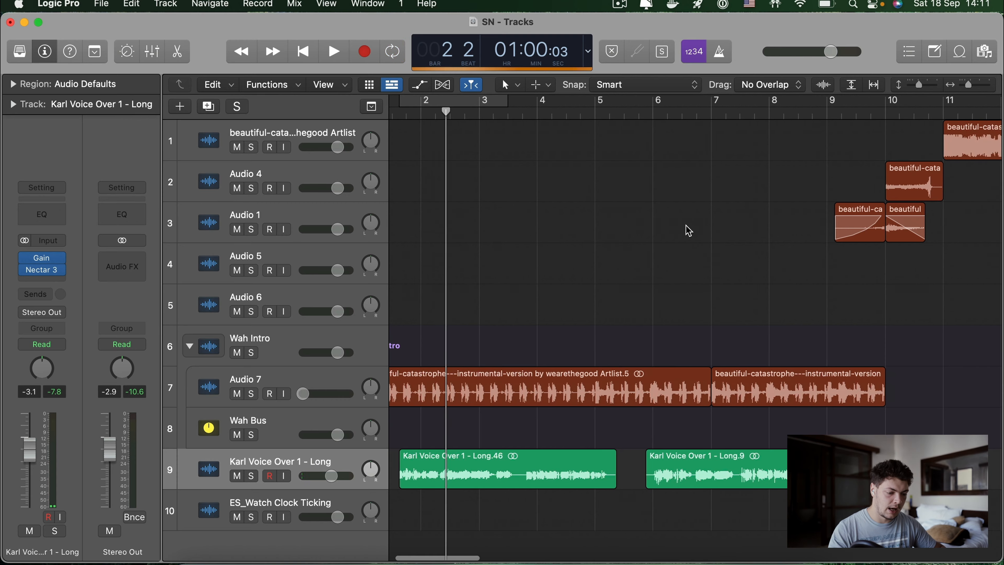
- Open the Compressor on the Audio 5 music track and choose the voice-over track as its side chain source
left_click(272, 132)
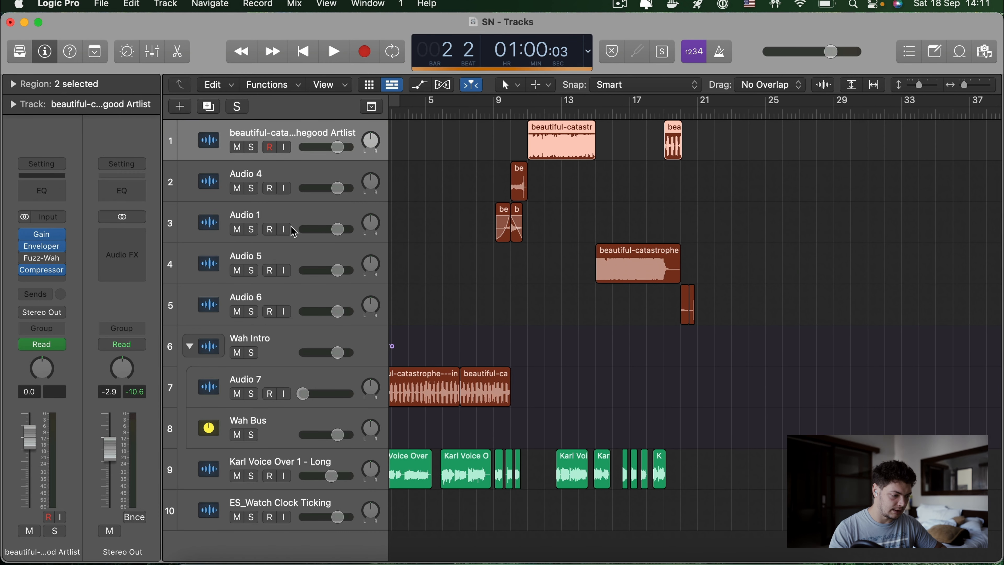
left_click(292, 253)
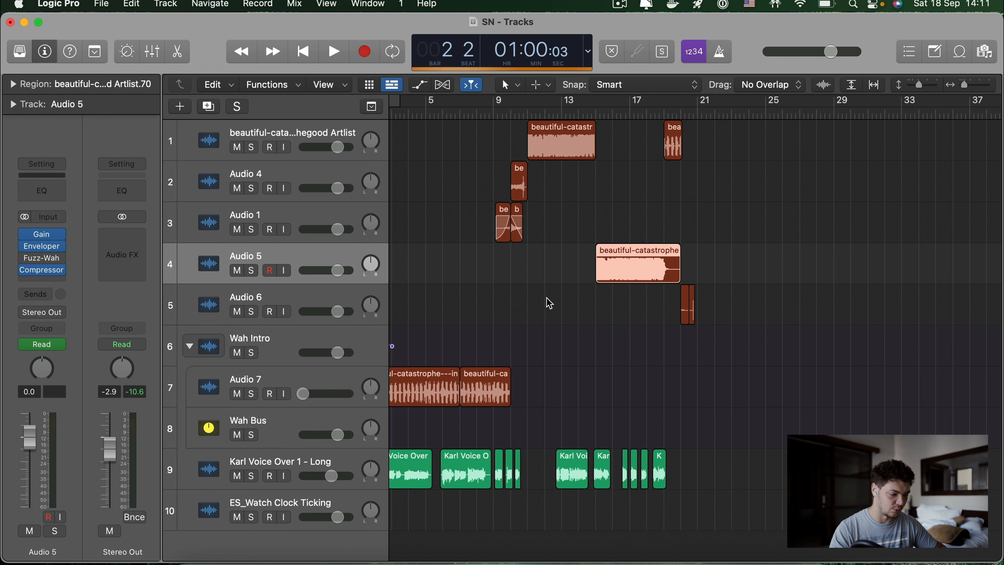
scroll(567, 413, "up", 5)
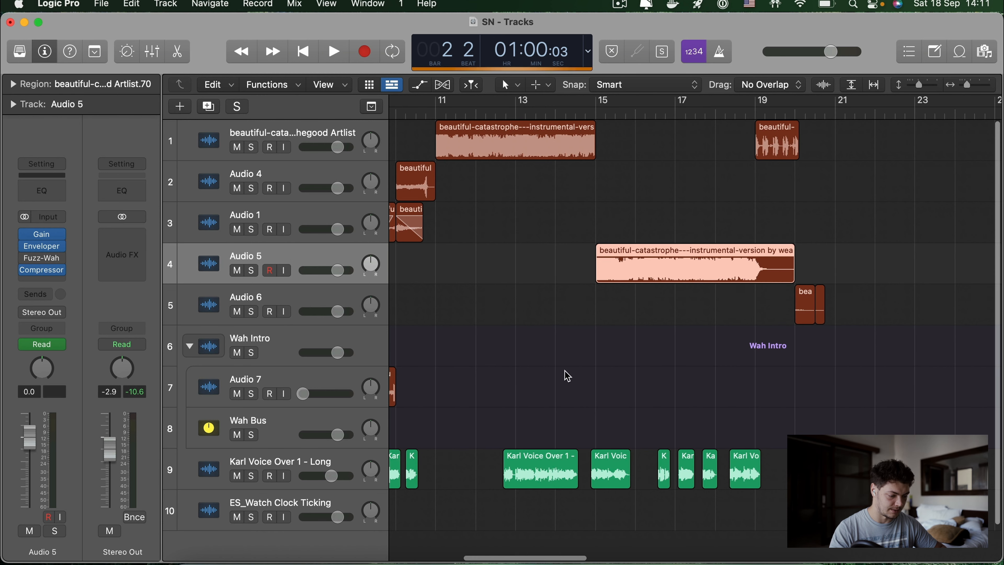
left_click(48, 270)
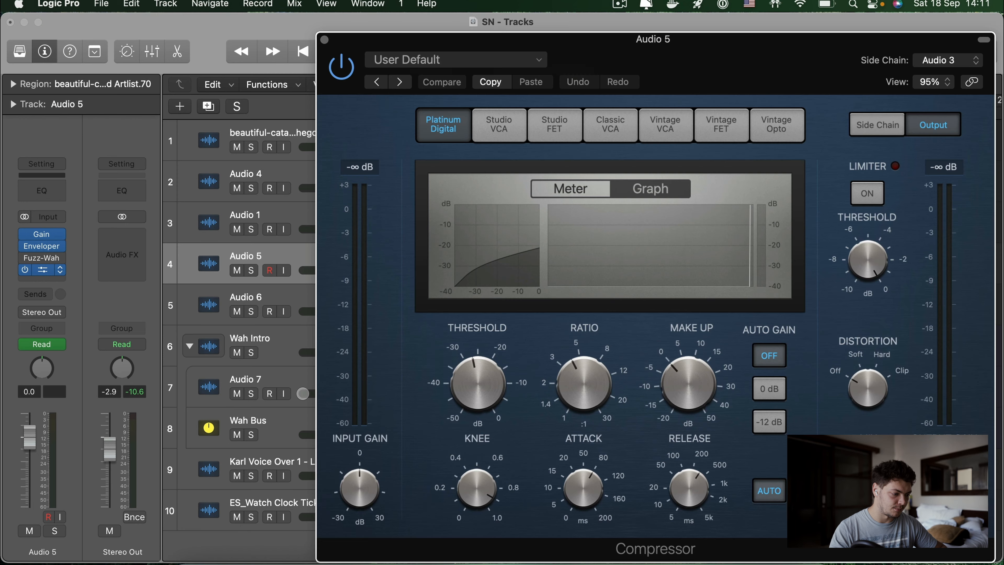
left_click_drag(585, 51, 482, 51)
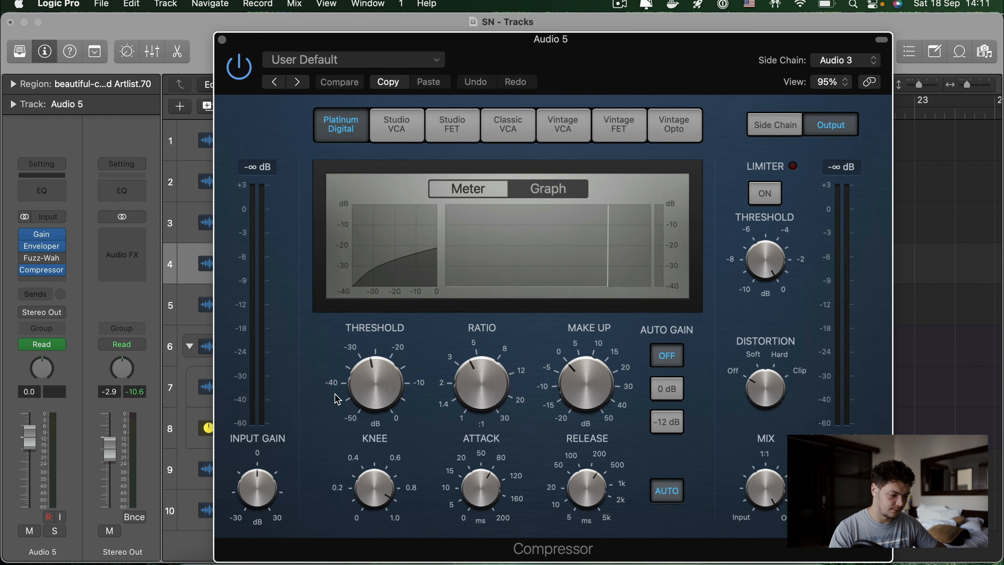
left_click(841, 60)
left_click(864, 110)
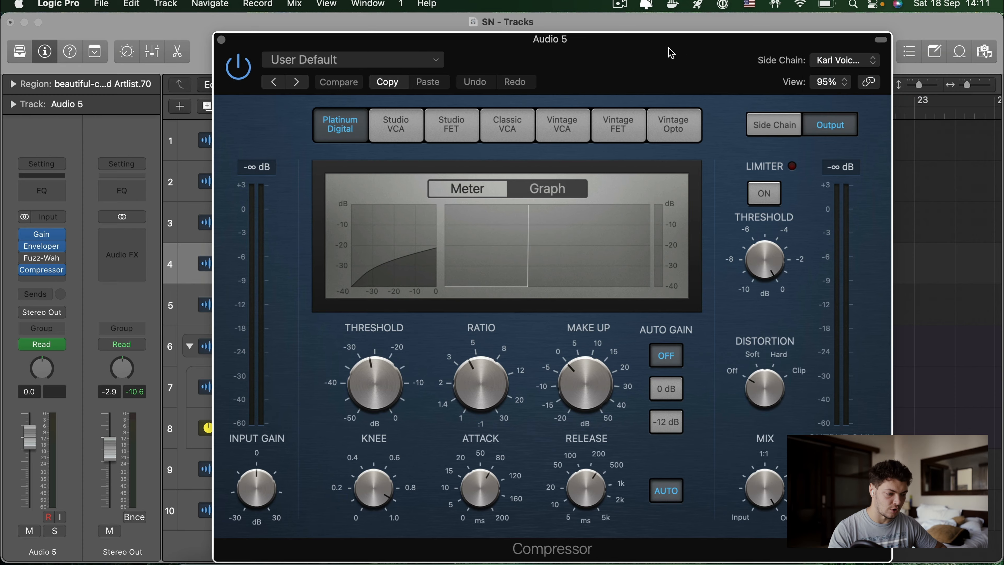
- Move Audio 5's Compressor off the arrangement and place the playhead just before the voice-over region near bar 13
left_click_drag(670, 53, 905, 278)
scroll(546, 253, "down", 3)
left_click_drag(544, 260, 764, 252)
left_click(479, 110)
left_click(493, 112)
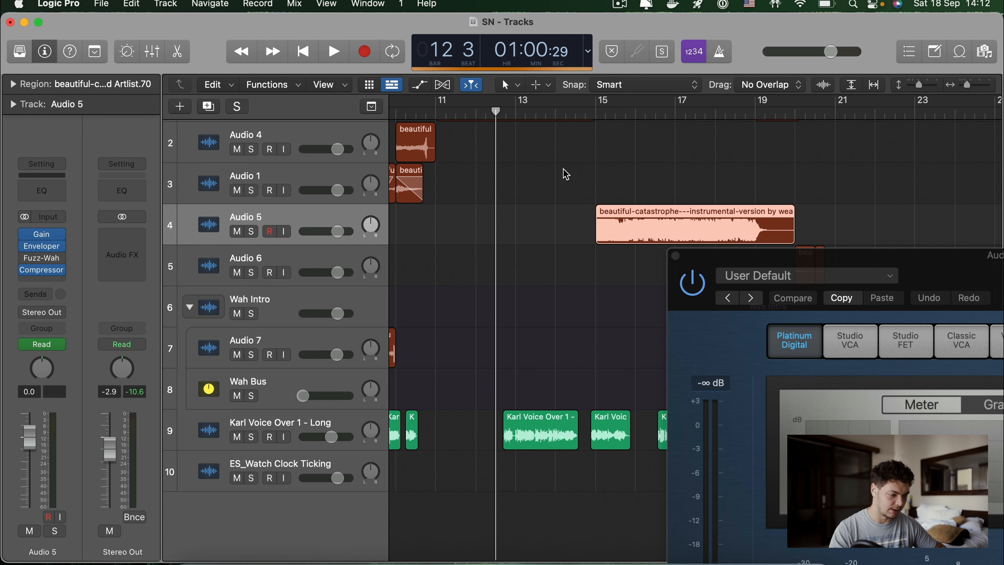
- Open the first music track's Compressor in place of Audio 5's and watch its gain reduction during playback
scroll(501, 188, "up", 3)
left_click(307, 134)
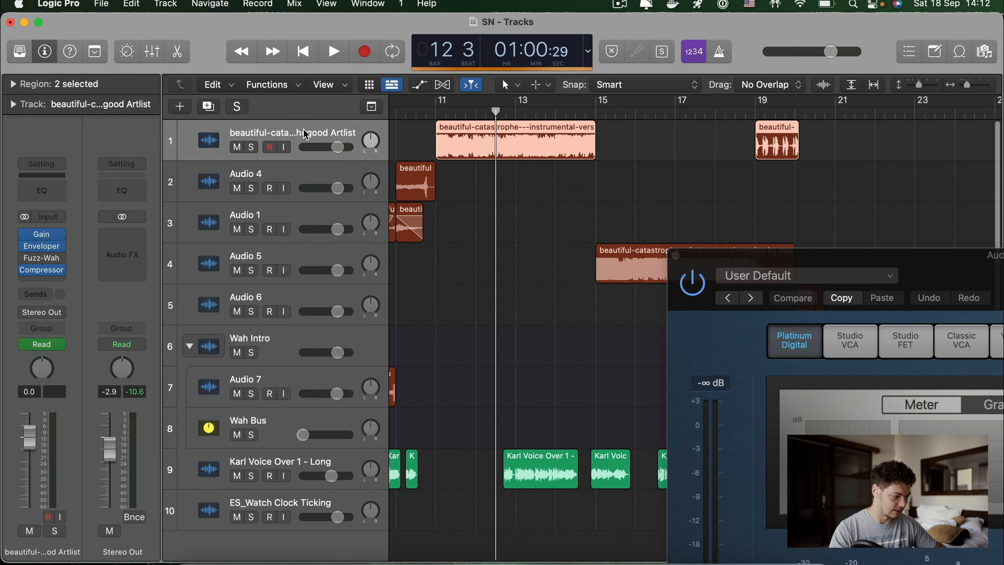
left_click(41, 270)
left_click(733, 258)
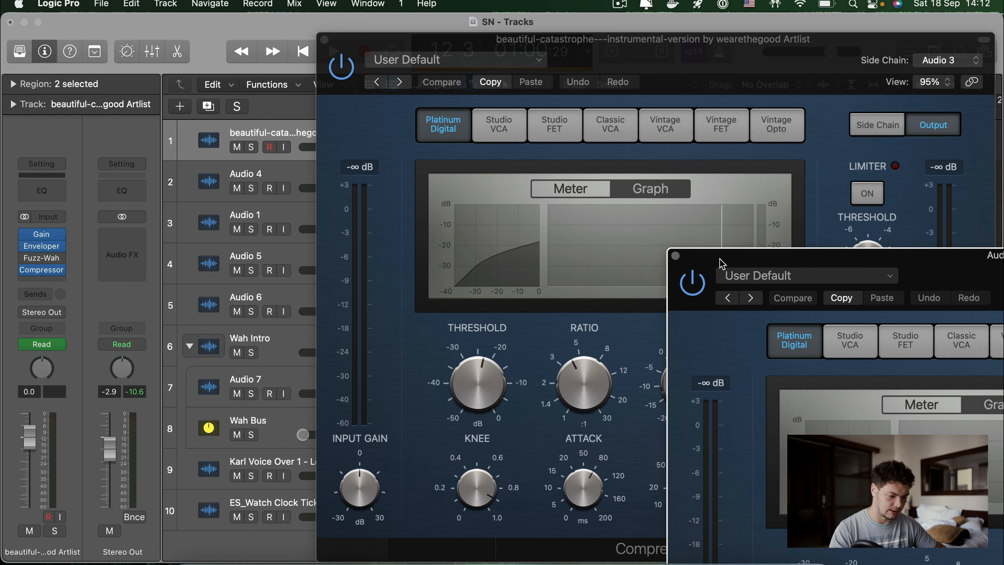
left_click_drag(674, 261, 674, 261)
left_click(675, 255)
left_click_drag(587, 41, 544, 49)
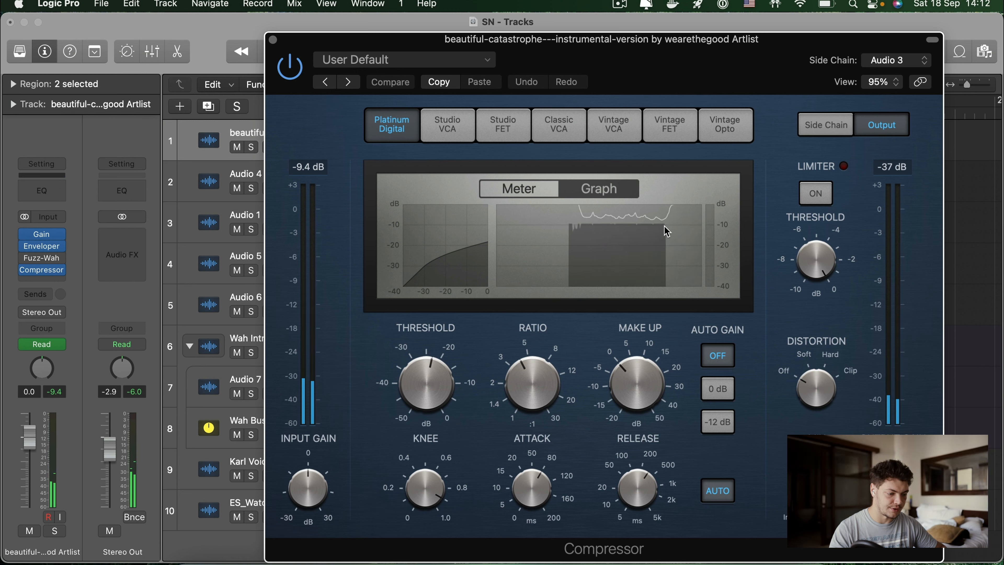
left_click(272, 40)
- Show track automation and switch the first music track's automation parameter from the Enveloper bypass to Volume
key("a")
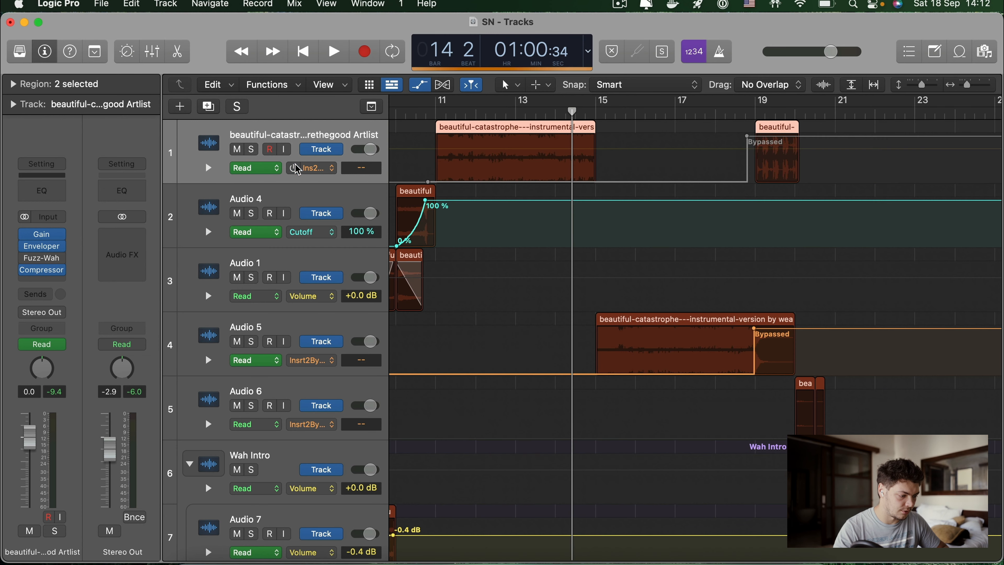
left_click(300, 168)
left_click(286, 175)
left_click(294, 168)
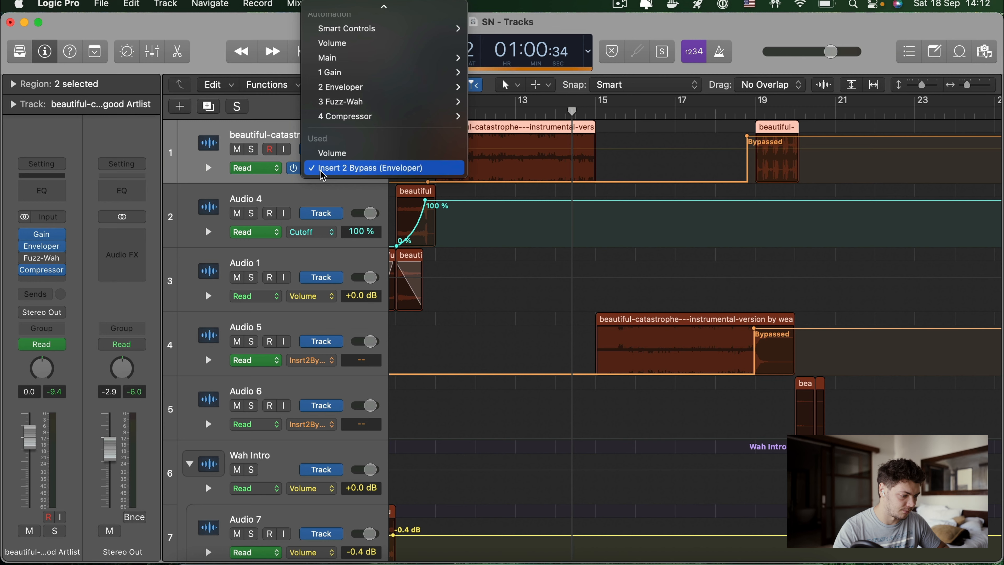
mouse_move(363, 59)
left_click(385, 43)
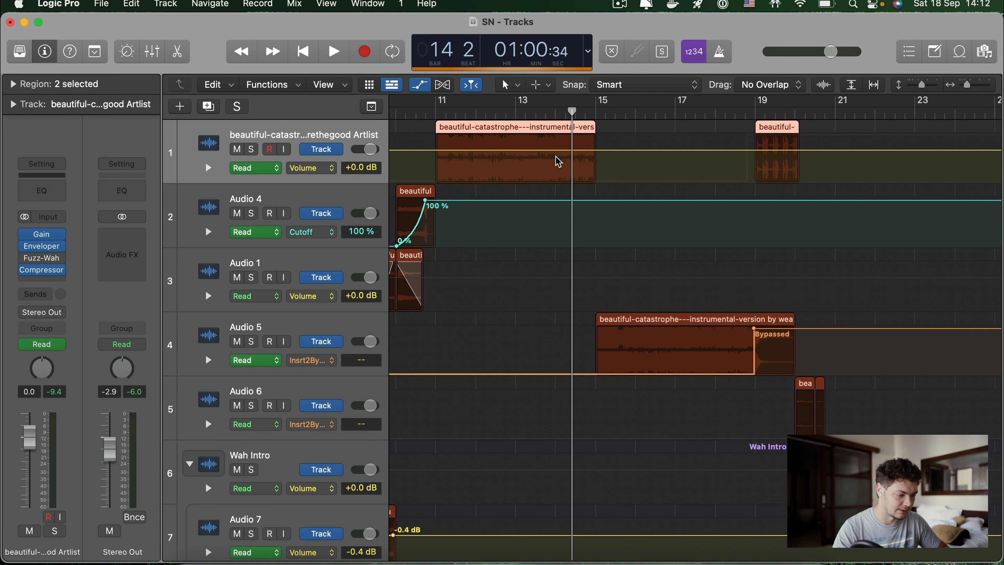
- Draw a volume automation drop to -5.5 dB on the first music track, starting around bar 13
scroll(528, 154, "down", 3)
scroll(528, 154, "up", 3)
left_click(527, 155)
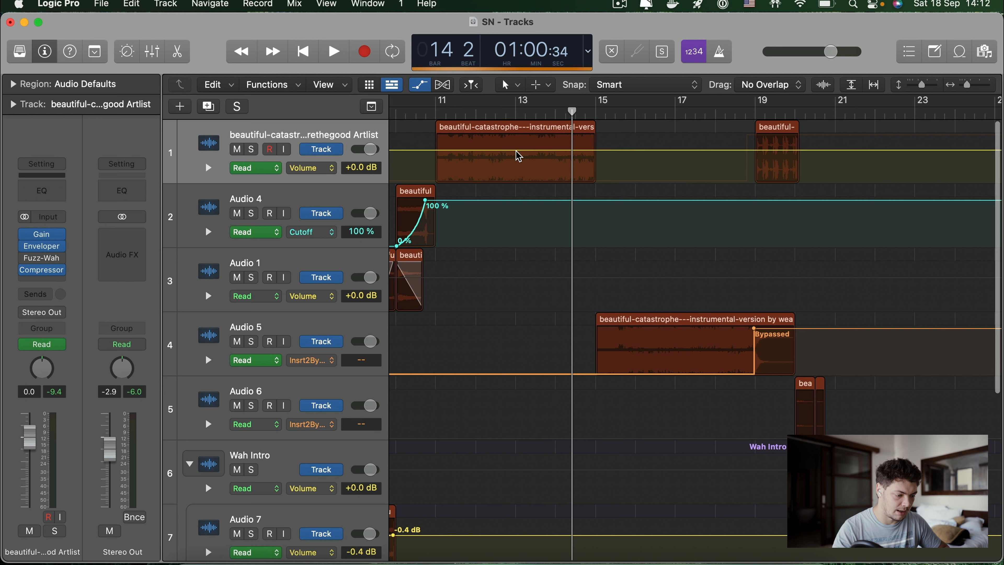
mouse_move(566, 150)
left_mouse_down()
mouse_move(565, 159)
mouse_move(600, 148)
mouse_move(574, 162)
left_mouse_up()
left_click(587, 158)
- Undo the volume automation edits on the first music track and hide the track automation
key("super+z")
key("super+z")
key("super+z")
key("super+z")
key("super+z")
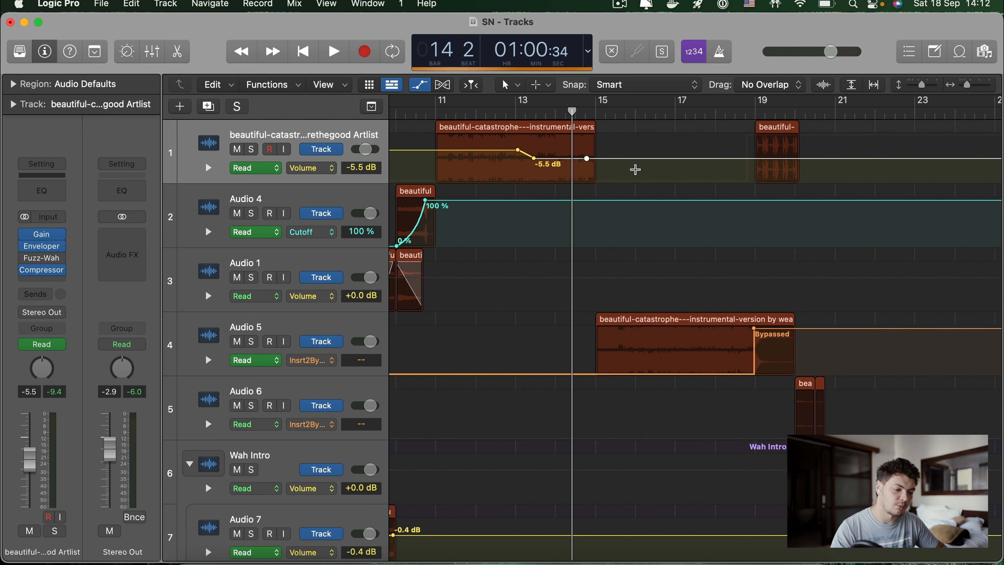
key("a")
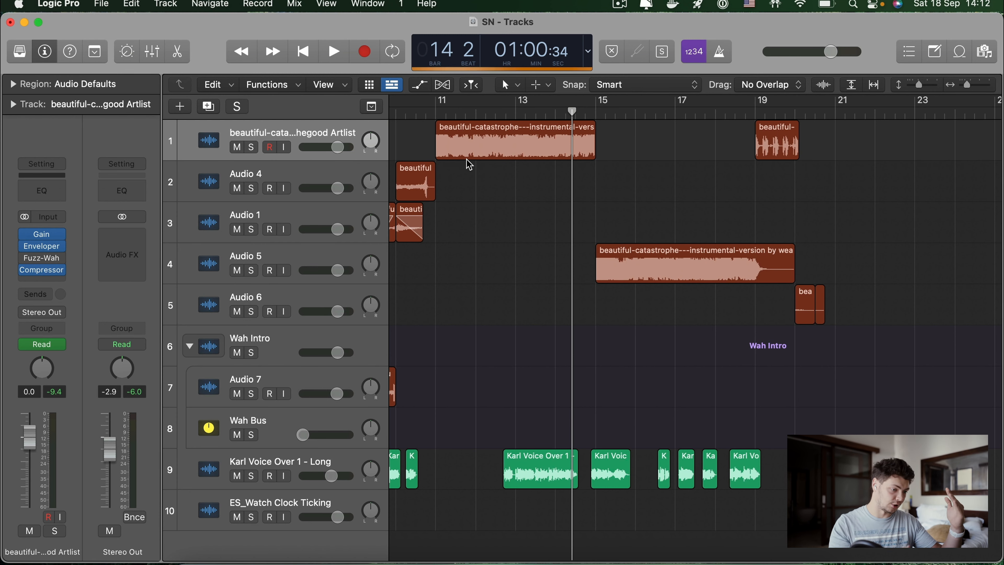
- Examine the voice-over waveform around bar 14, marking short passages in it, and clear the marquee selection
scroll(581, 444, "up", 10)
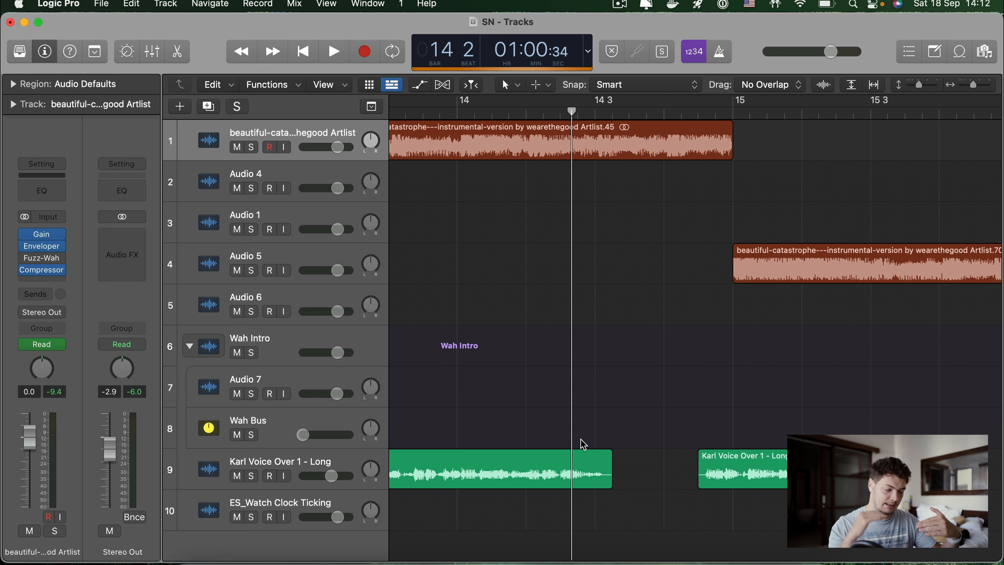
left_click_drag(583, 484, 598, 485)
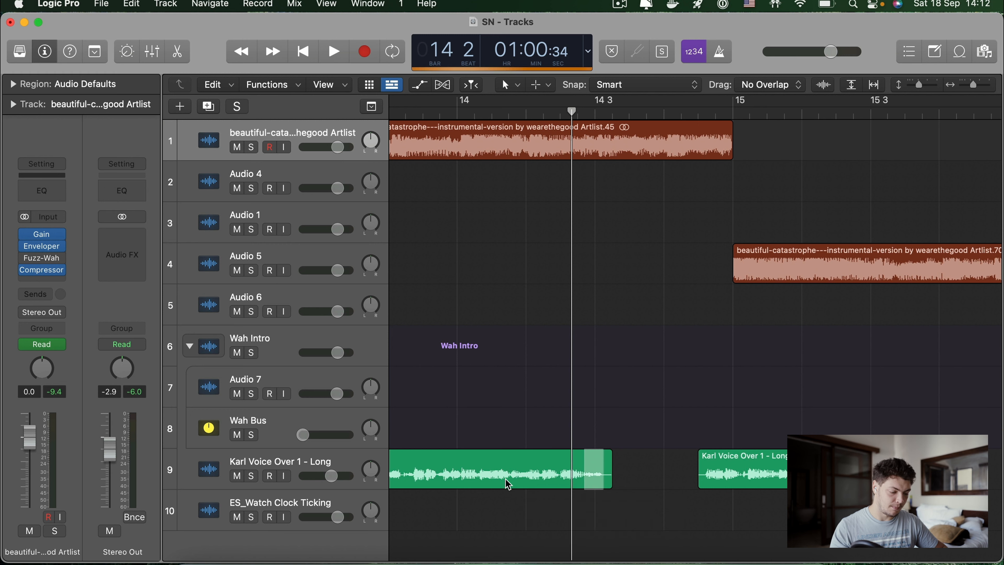
left_click_drag(481, 478, 510, 480)
left_click(525, 414)
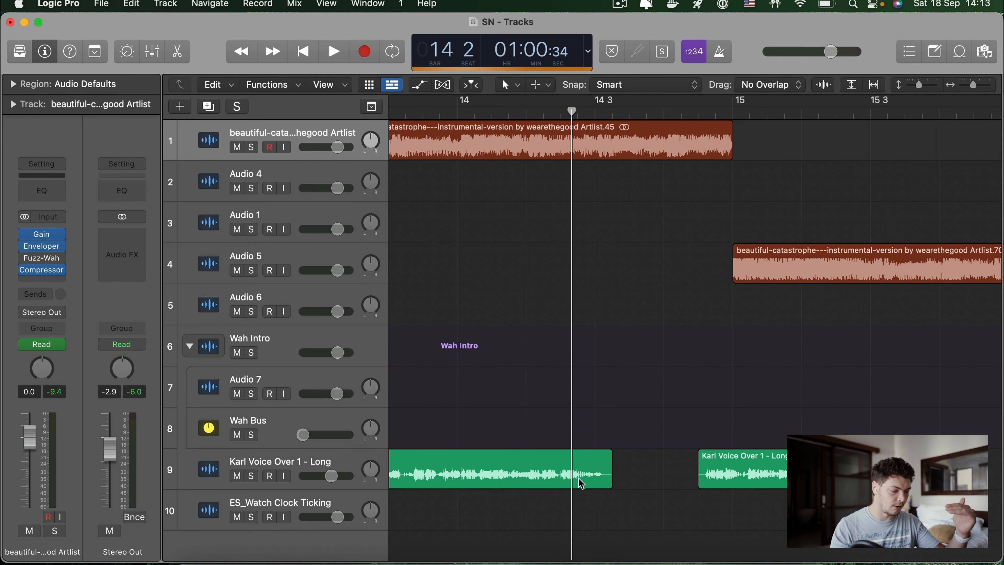
- Review the side chain source in the first music track's Compressor, close it, and place the playhead before the bar 13 voice-over
left_click(41, 269)
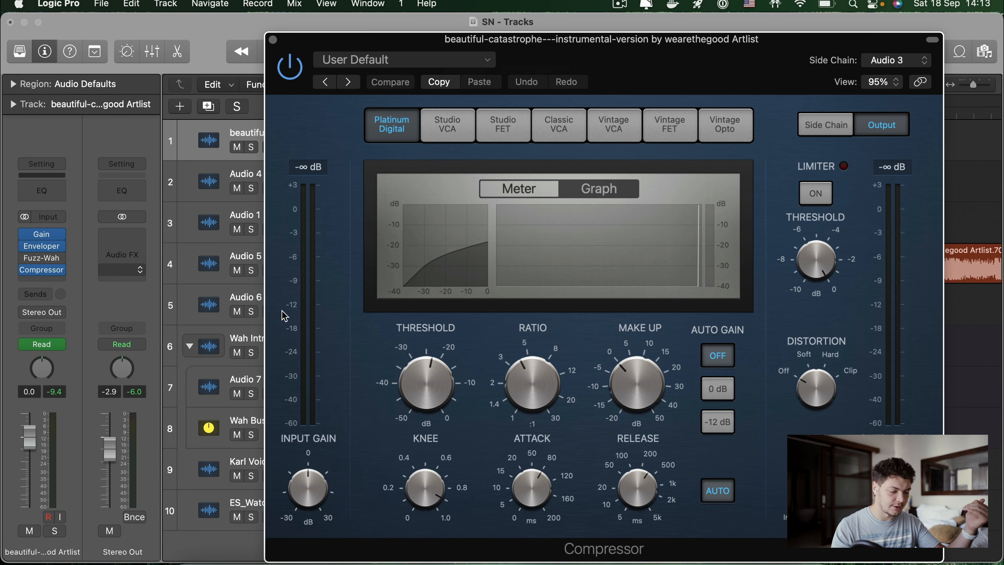
left_click(899, 61)
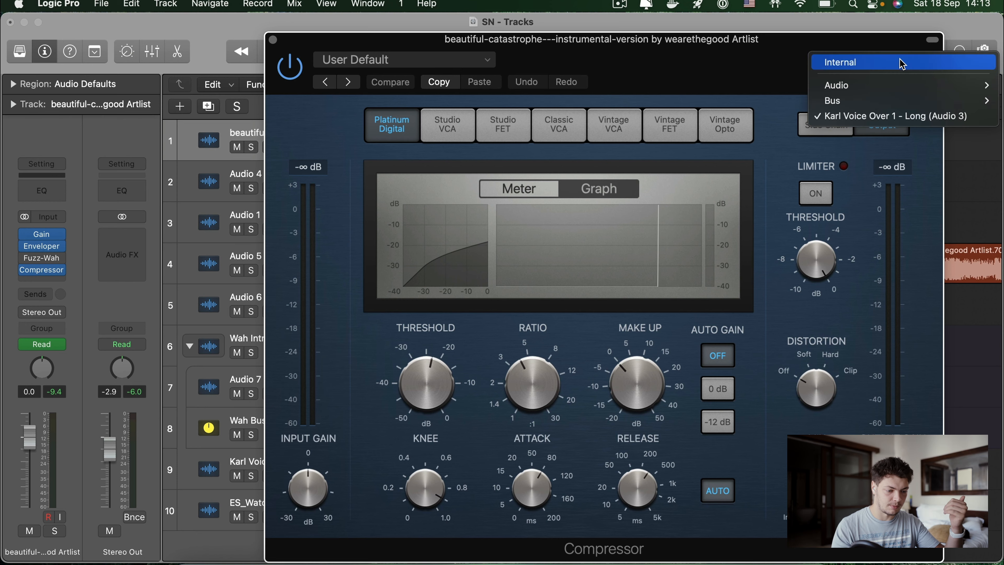
left_click(699, 55)
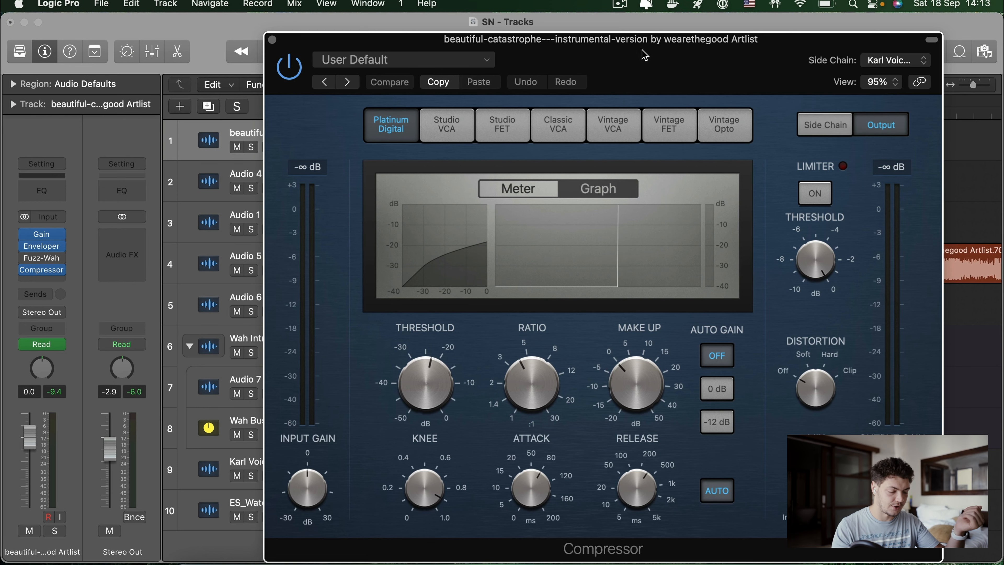
left_click_drag(642, 52, 826, 51)
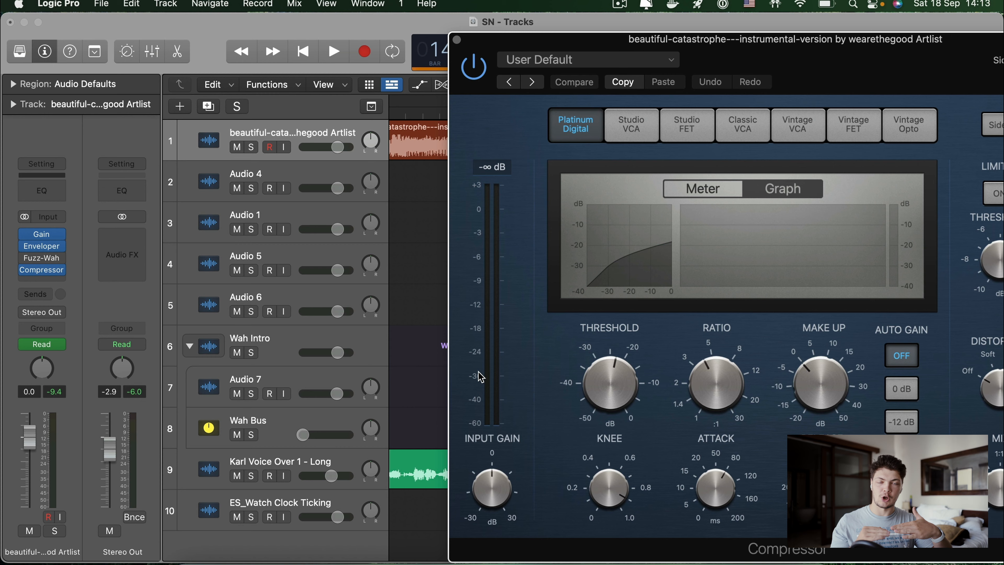
key("super+w")
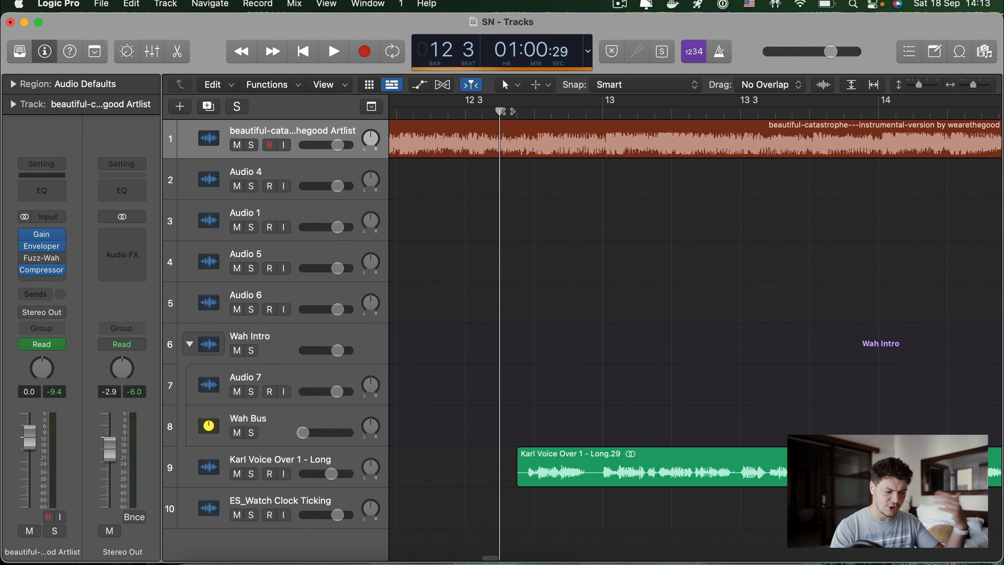
left_click(482, 114)
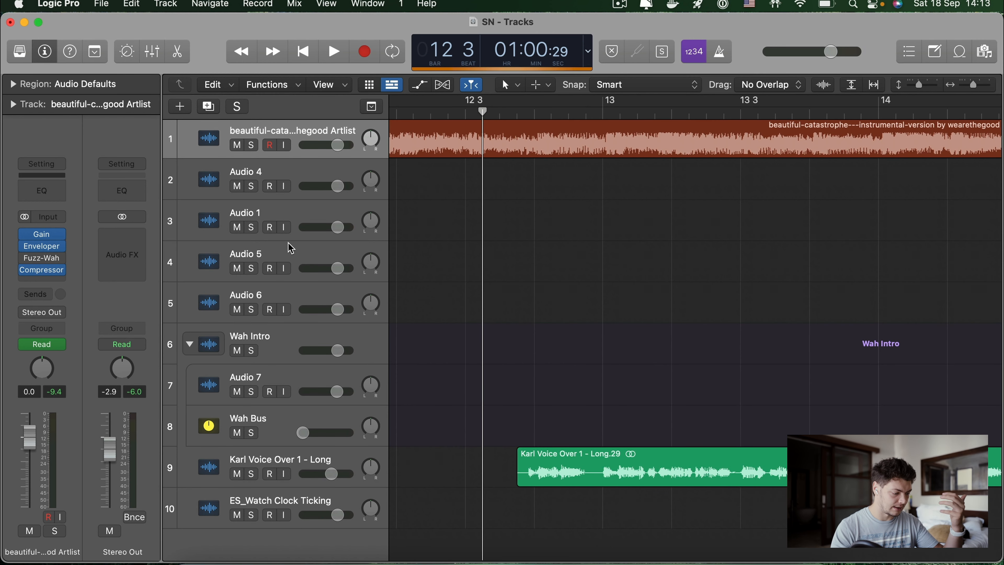
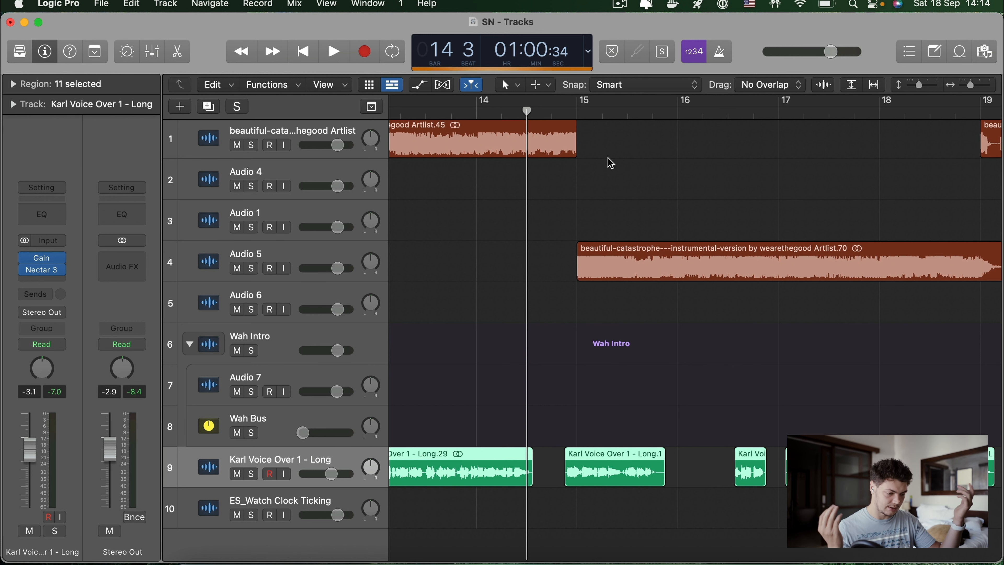
- Look over the whole arrangement, sweeping across its span in the ruler from bar 1 past the last regions
scroll(607, 157, "down", 10)
scroll(607, 157, "left", 3)
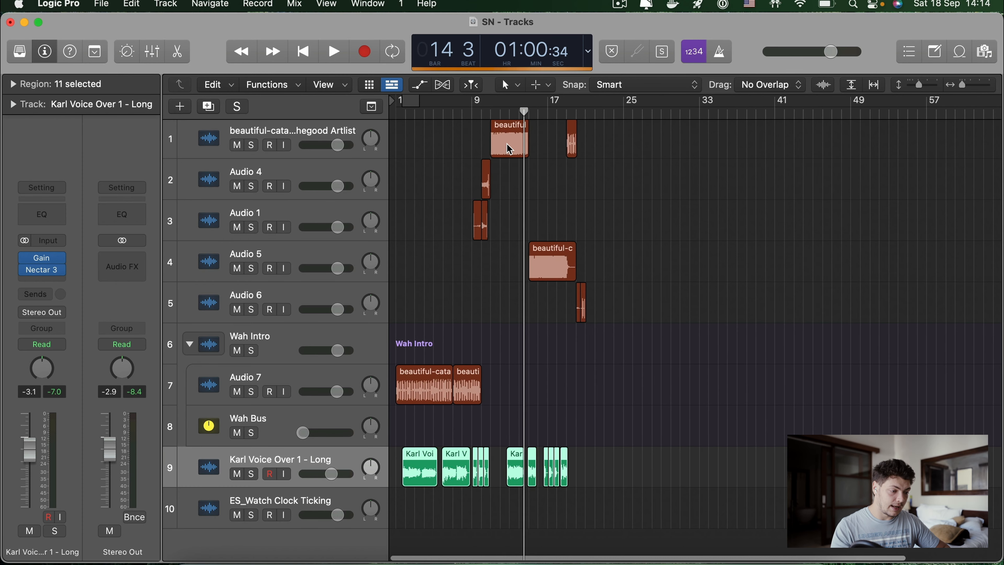
scroll(507, 143, "left", 2)
left_click_drag(396, 99, 574, 101)
left_click_drag(397, 100, 647, 103)
left_click(479, 248)
scroll(480, 248, "up", 3)
scroll(481, 253, "left", 1)
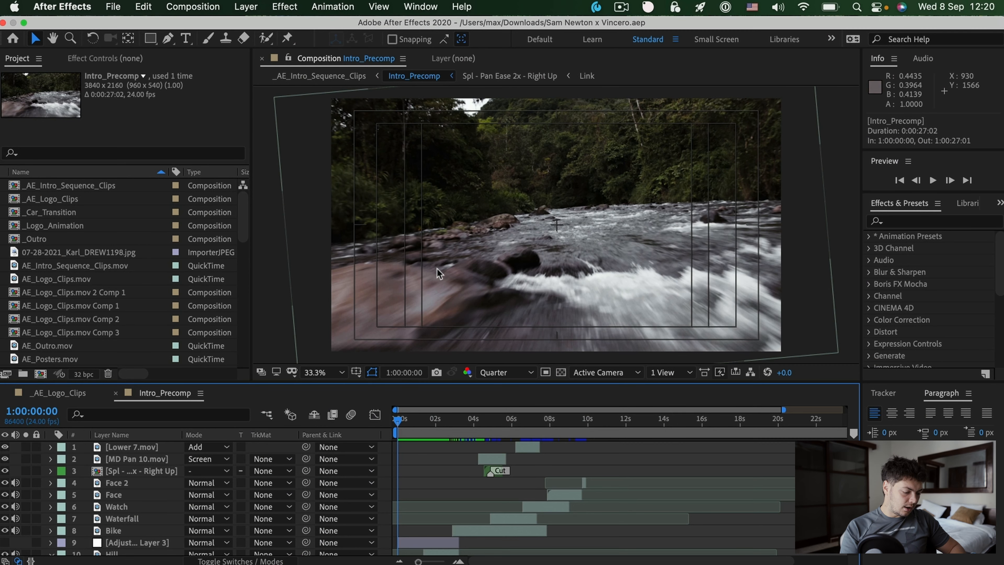
- Switch to After Effects and preview the Intro_Precomp composition from its start
key("F2")
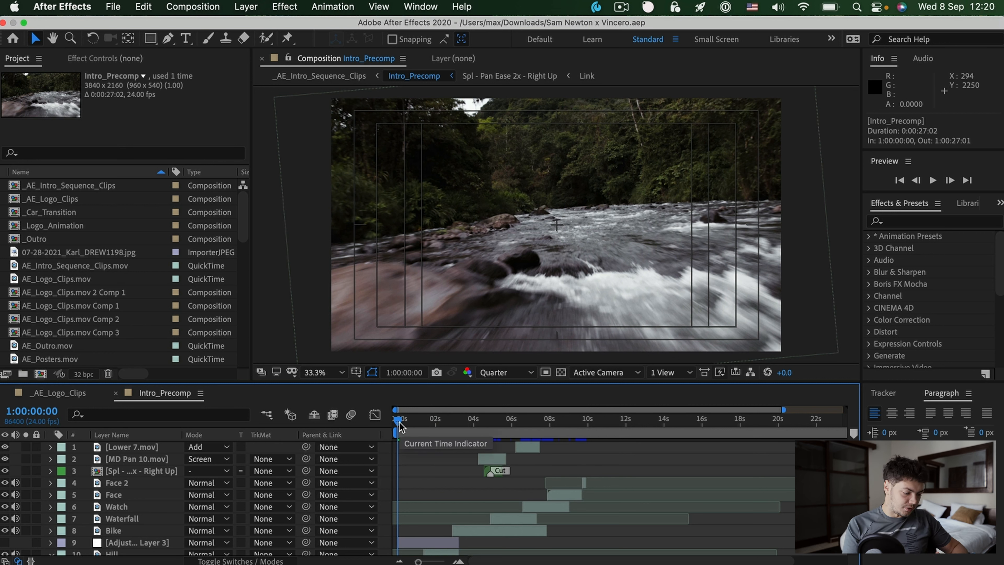
key("space")
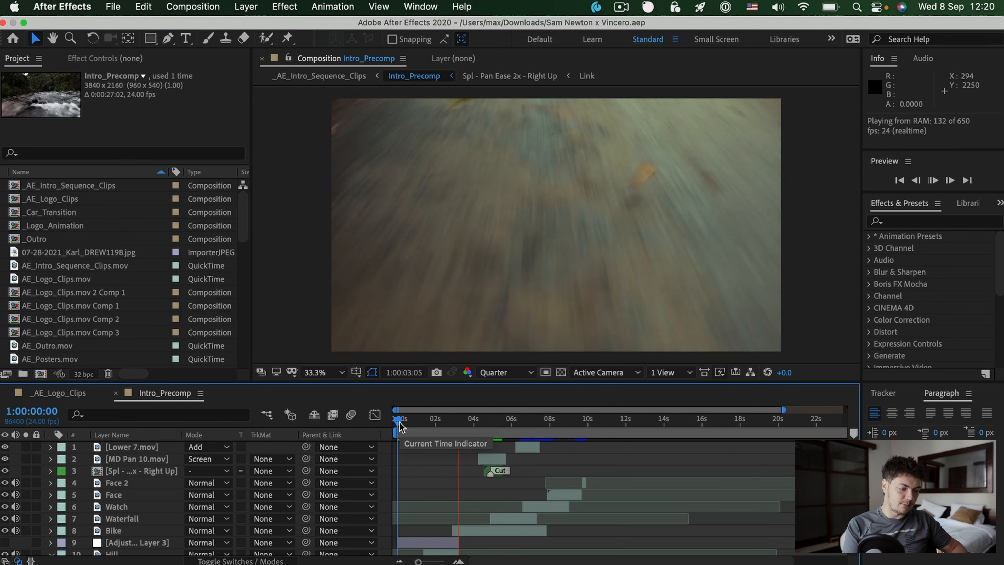
- Solo the River layer and preview its clip from the start of Intro_Precomp
key("space")
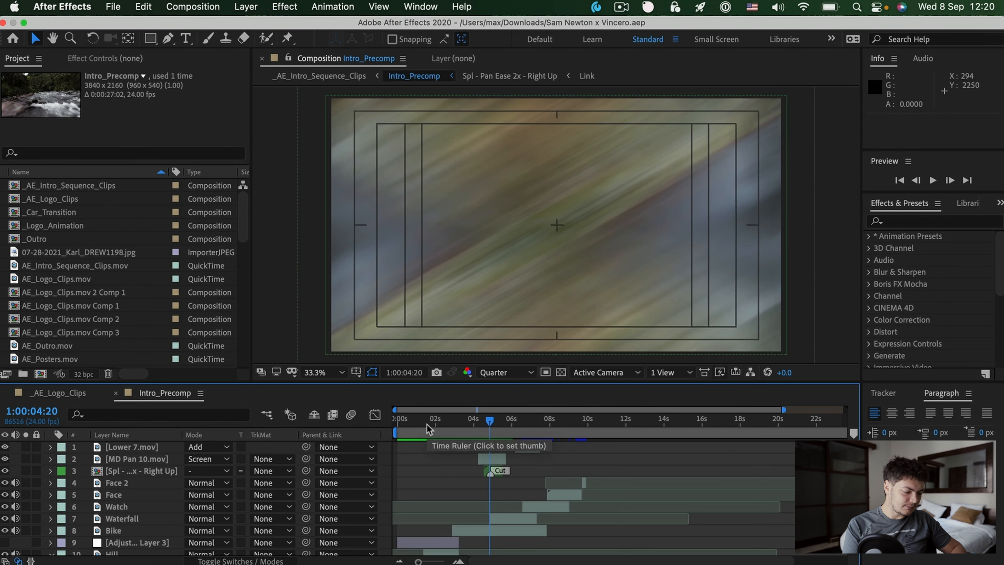
scroll(258, 511, "down", 5)
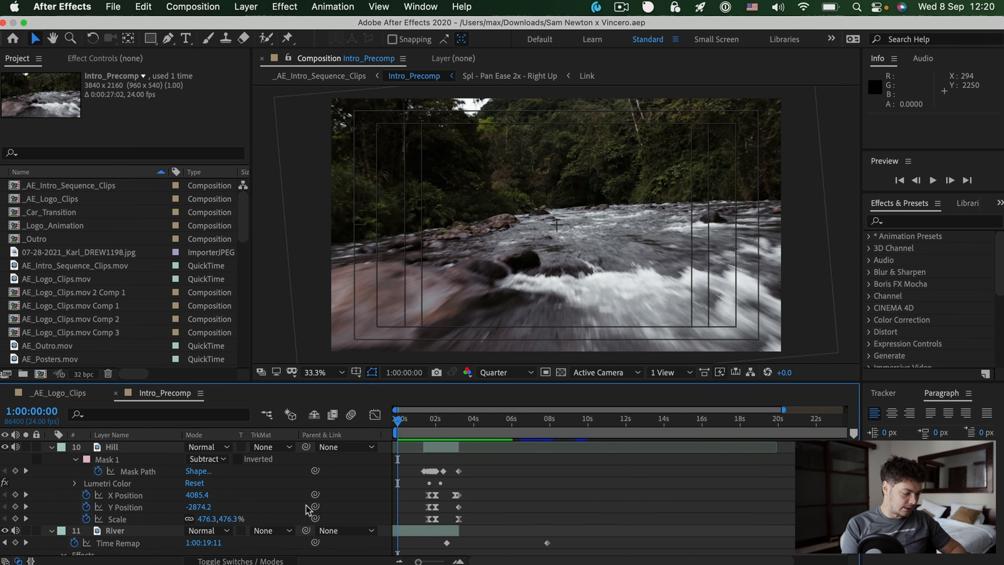
left_click(104, 531)
left_click(25, 530)
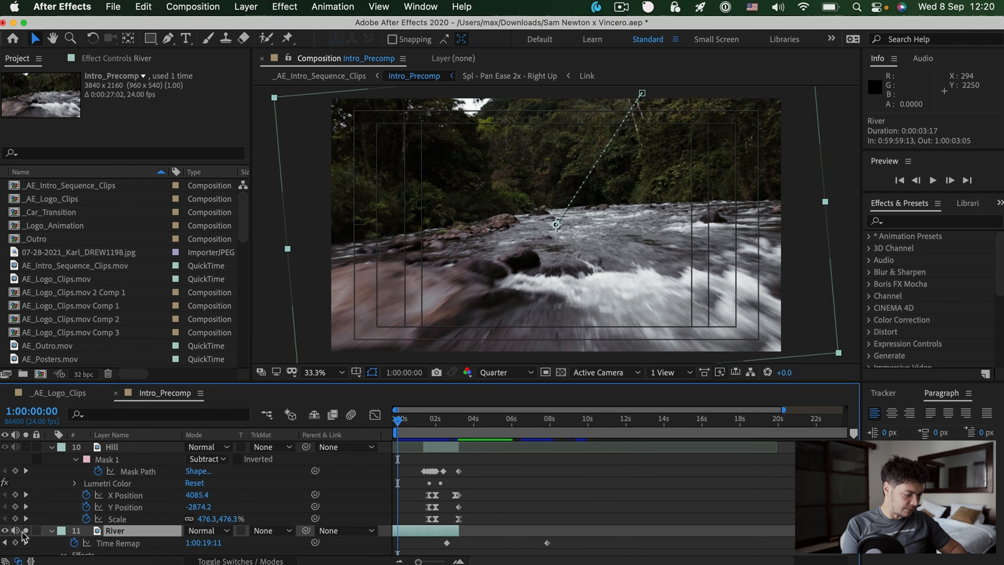
key("space")
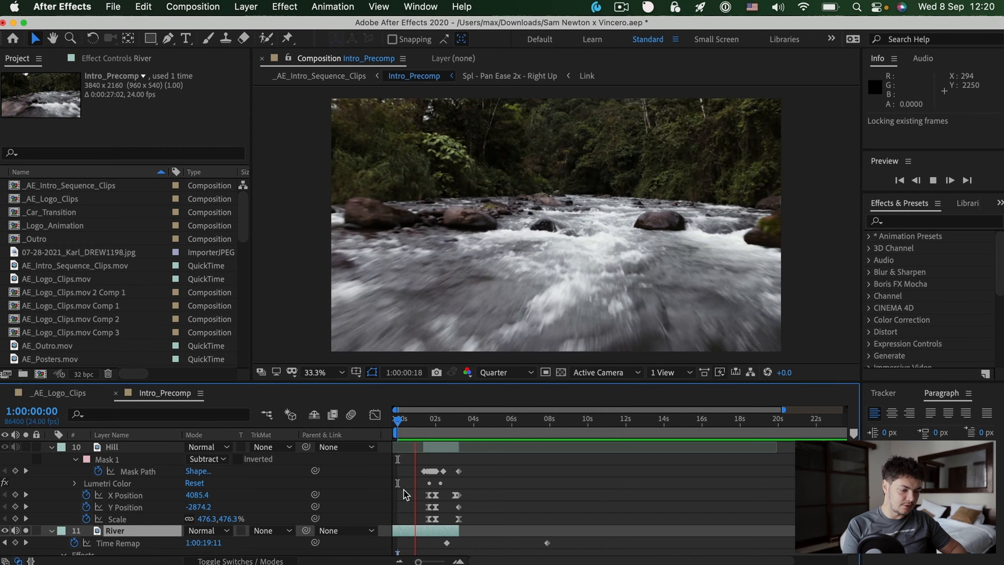
- Examine the River layer's Motion Tile settings and its position, scale and rotation keyframes while scrubbing the opening seconds
left_click_drag(434, 419, 407, 432)
scroll(374, 486, "down", 5)
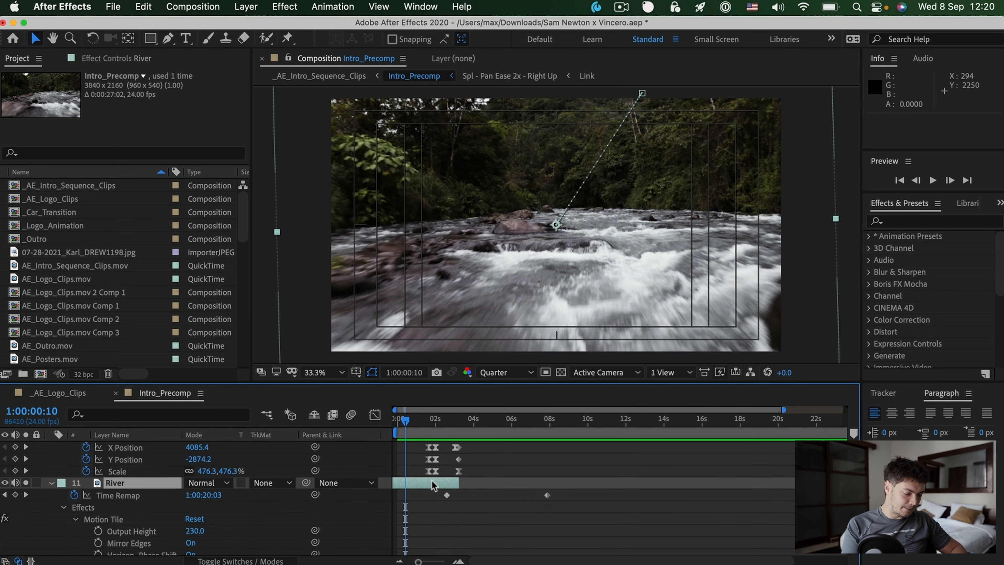
left_click_drag(414, 435, 390, 437)
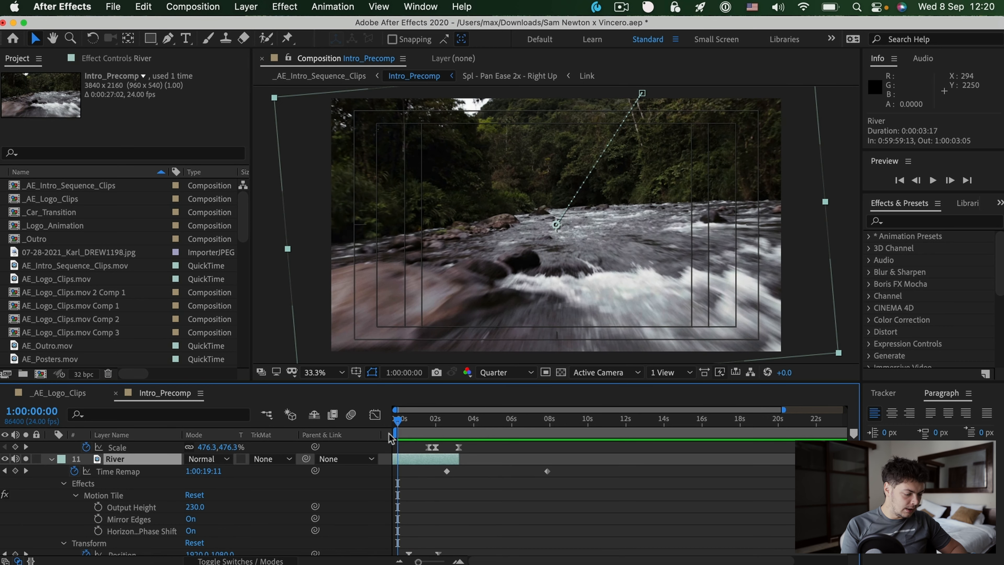
scroll(107, 494, "down", 2)
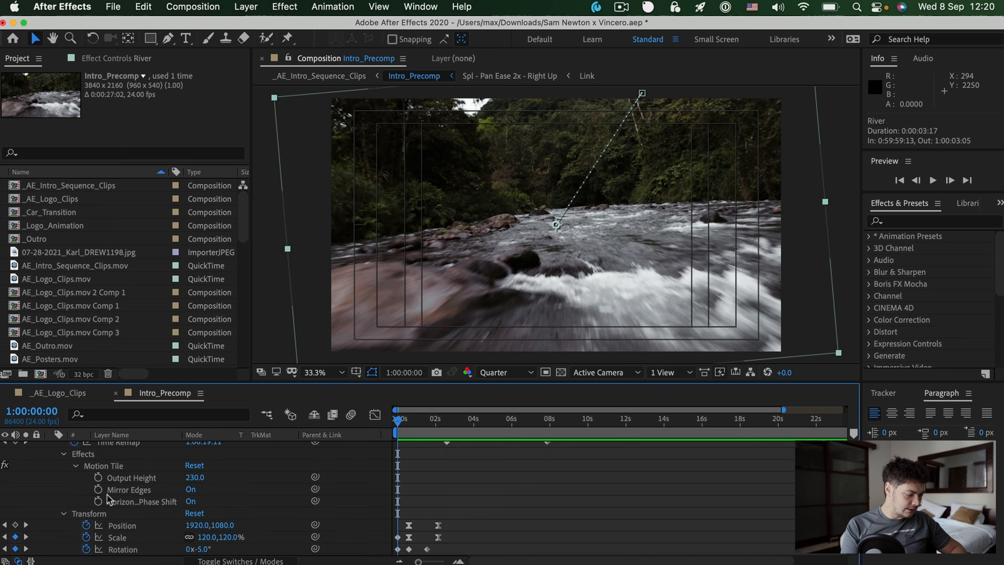
left_click(106, 514)
left_click_drag(398, 422, 415, 431)
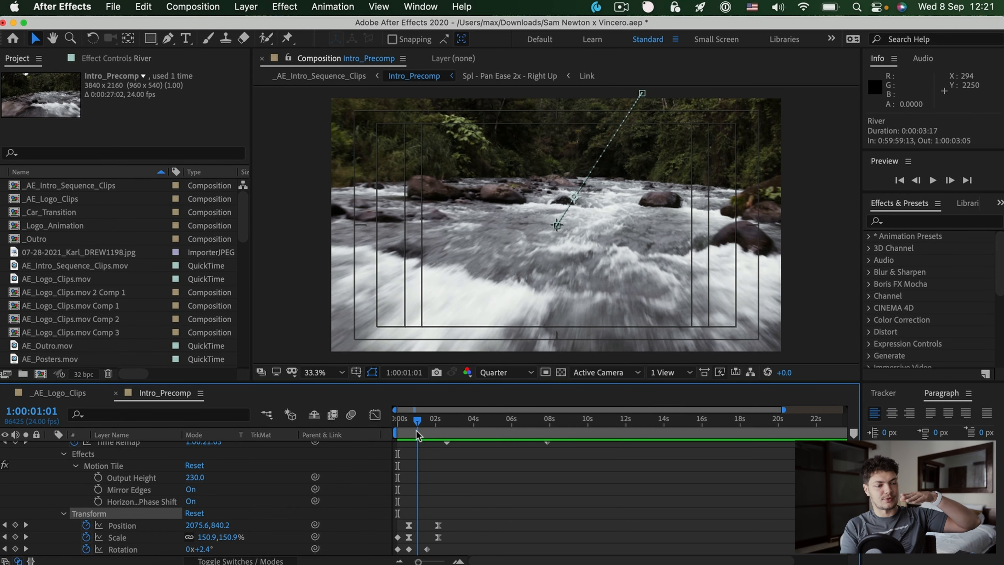
mouse_move(415, 435)
left_mouse_down()
mouse_move(436, 441)
mouse_move(417, 440)
left_mouse_up()
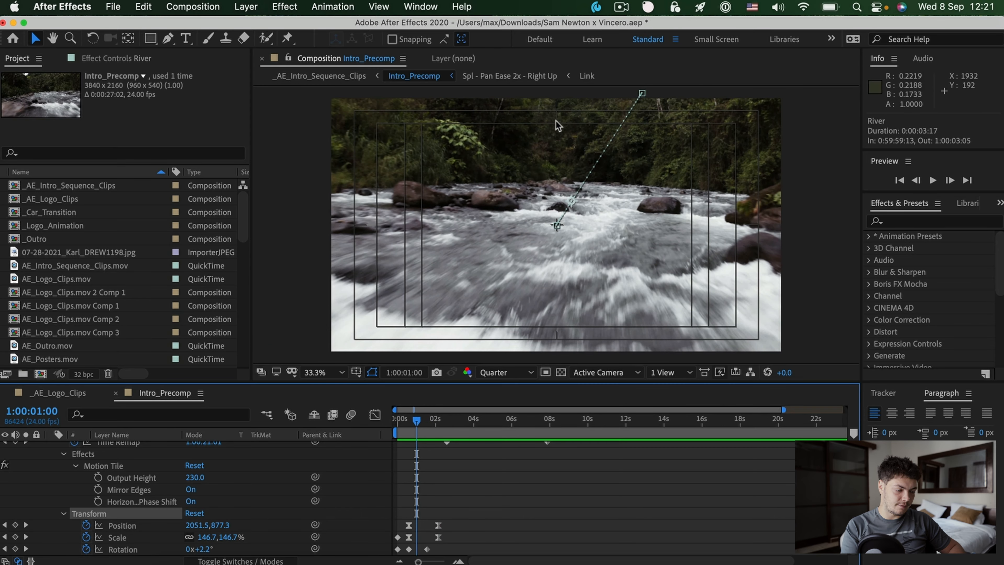
left_click_drag(409, 423, 436, 432)
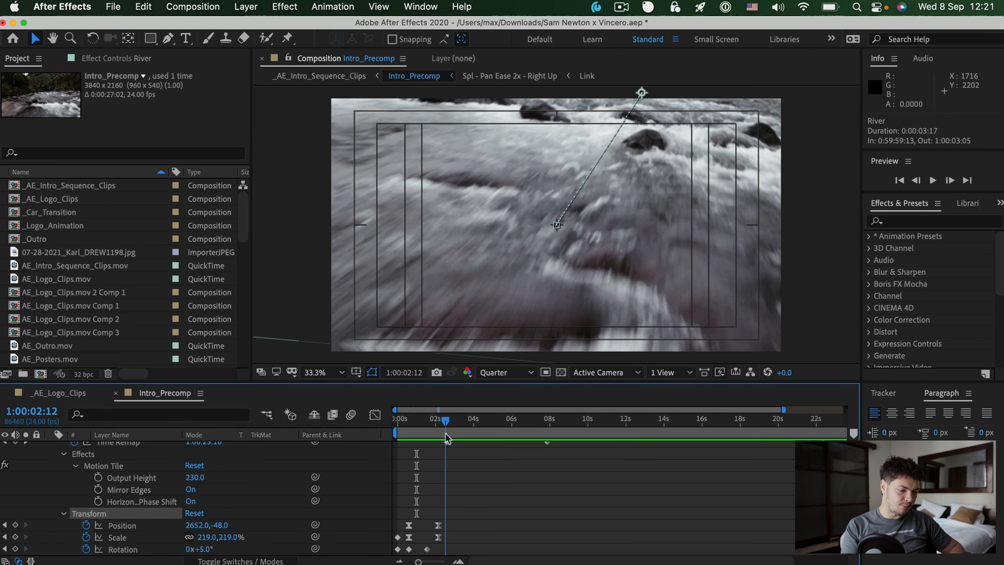
left_click_drag(452, 439, 440, 435)
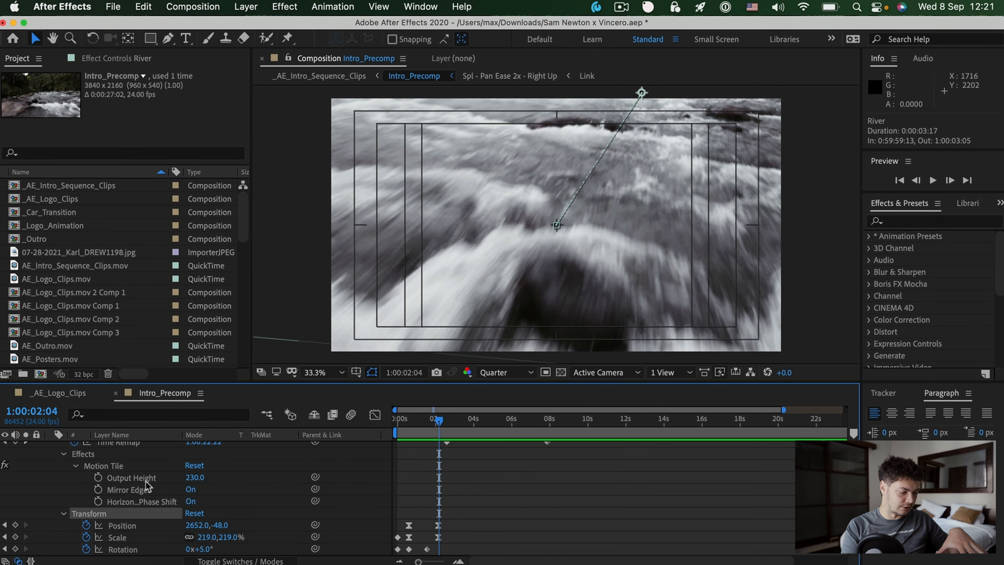
- Solo the Hill layer as well and scrub its masked entrance over the river up to 1:00:01:16
scroll(147, 485, "up", 3)
scroll(245, 514, "up", 4)
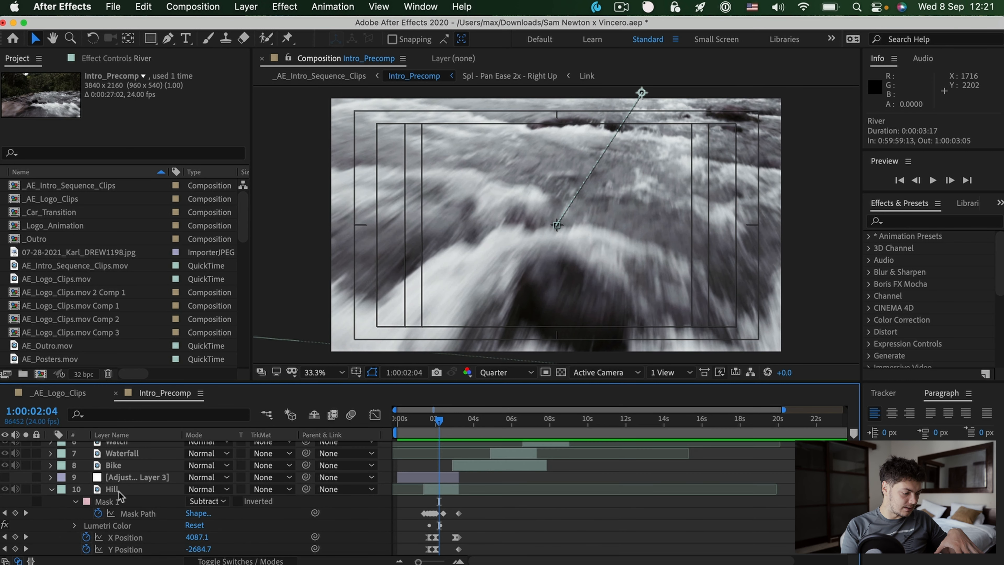
left_click(27, 489)
mouse_move(429, 421)
left_mouse_down()
mouse_move(448, 424)
mouse_move(426, 420)
left_mouse_up()
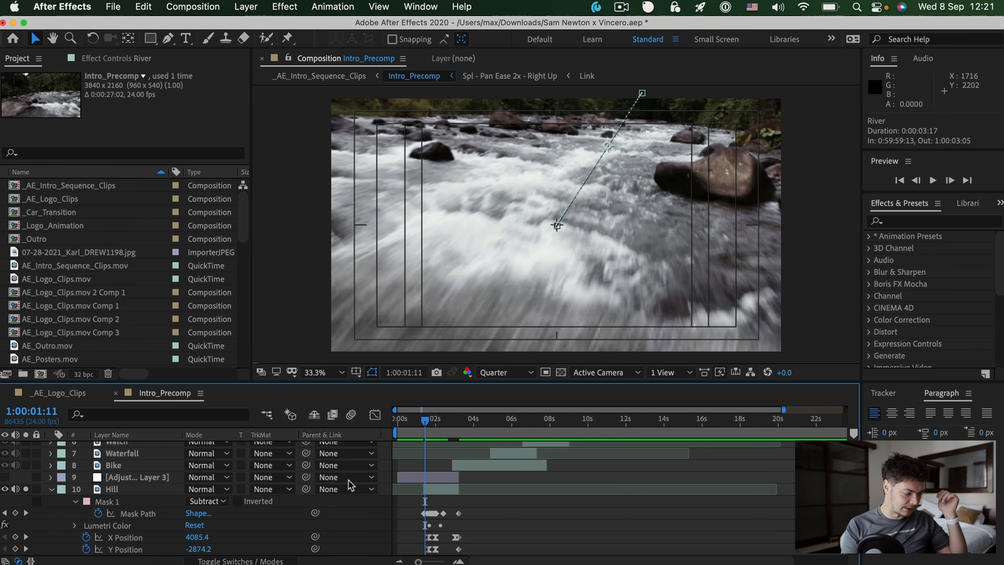
left_click(476, 272)
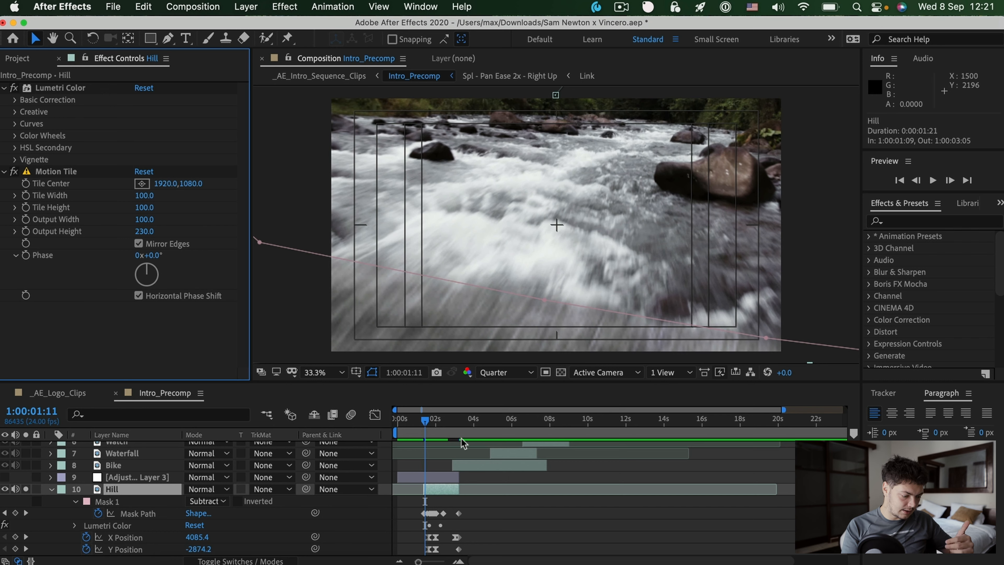
left_click_drag(426, 429, 430, 430)
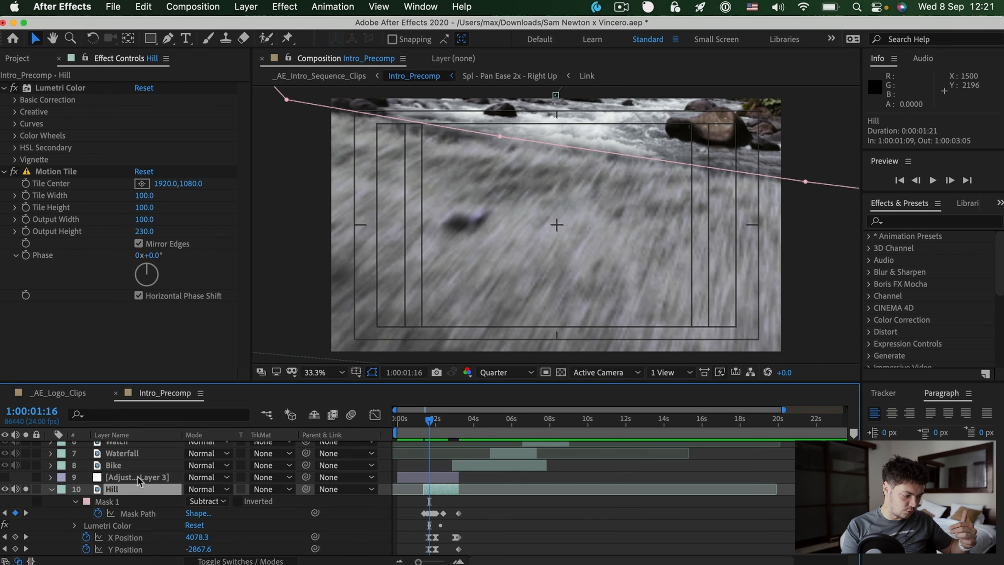
- Turn off the Hill layer's Lumetri Color effect and preview the river-to-hill transition without it
scroll(102, 504, "down", 5)
left_click(116, 466)
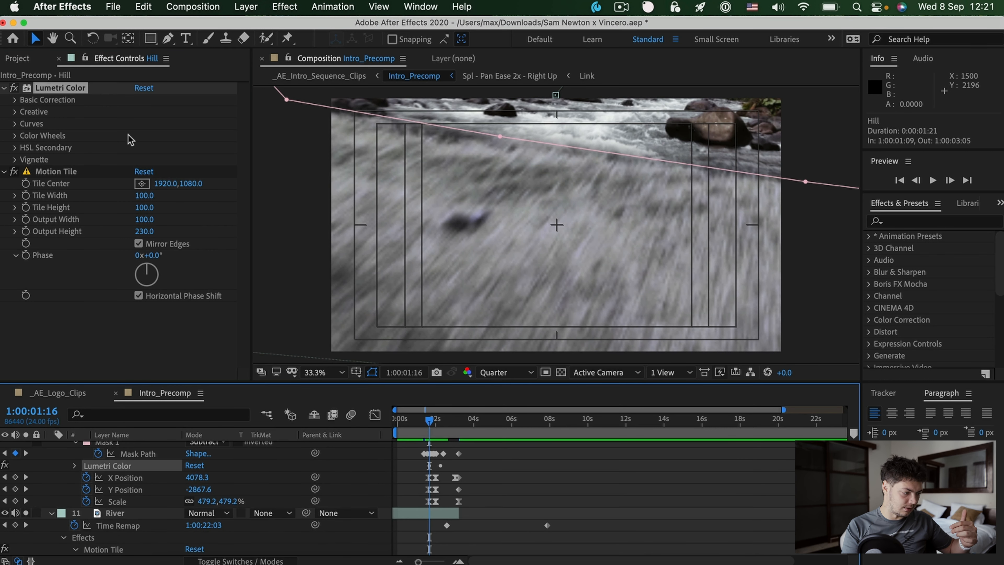
left_click(15, 88)
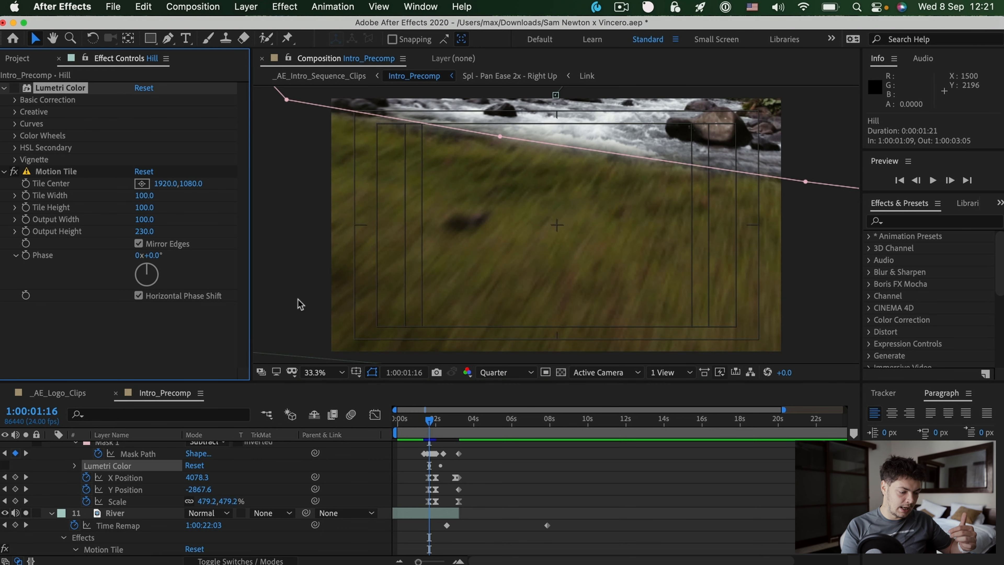
left_click(495, 480)
key("space")
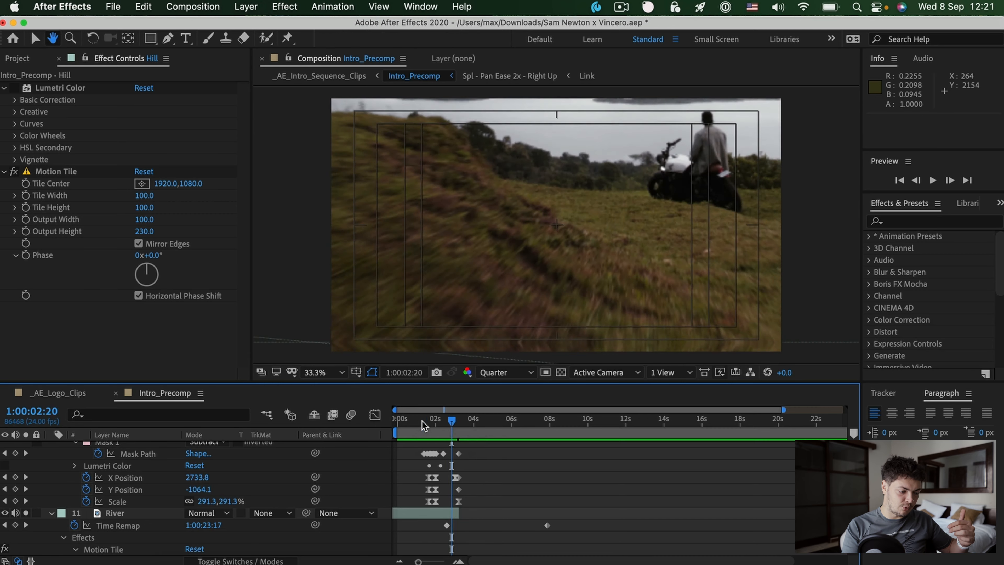
key("space")
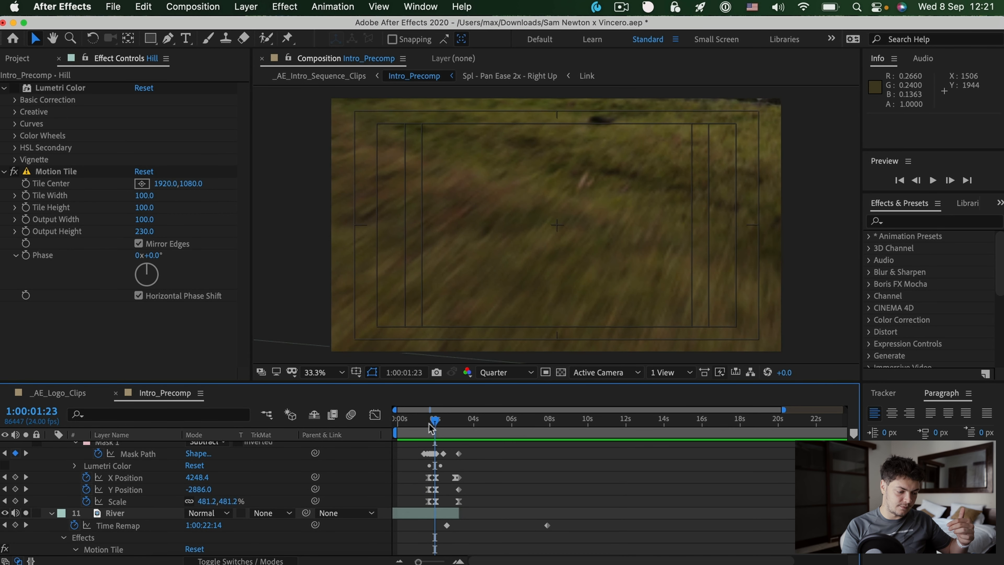
- Inspect the Hill layer's position, scale, rotation and Lumetri Color keyframes around the masked entrance, ending at 1:00:01:15
mouse_move(435, 425)
left_mouse_down()
mouse_move(448, 427)
mouse_move(424, 421)
left_mouse_up()
scroll(213, 493, "up", 2)
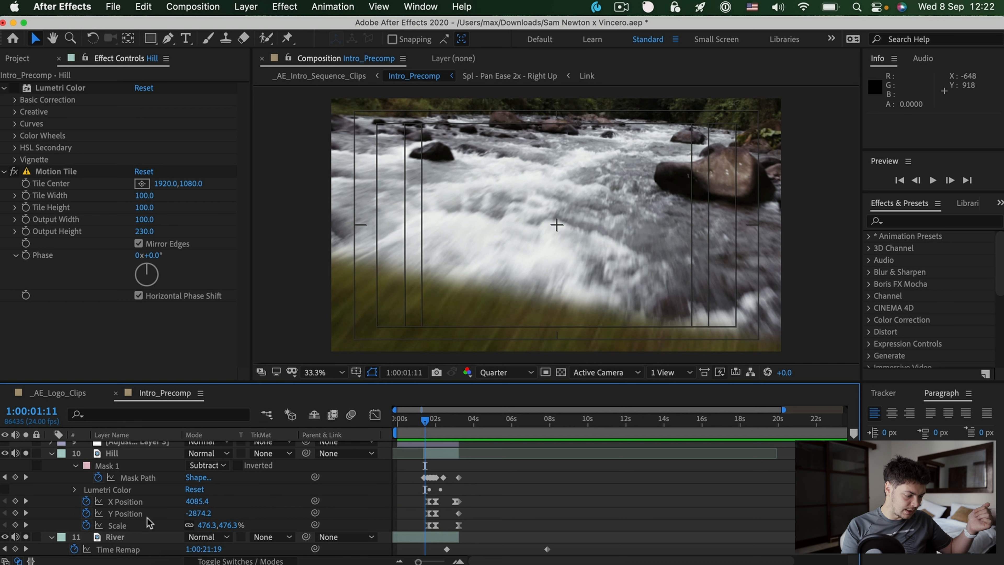
left_click(134, 502)
left_click(129, 525)
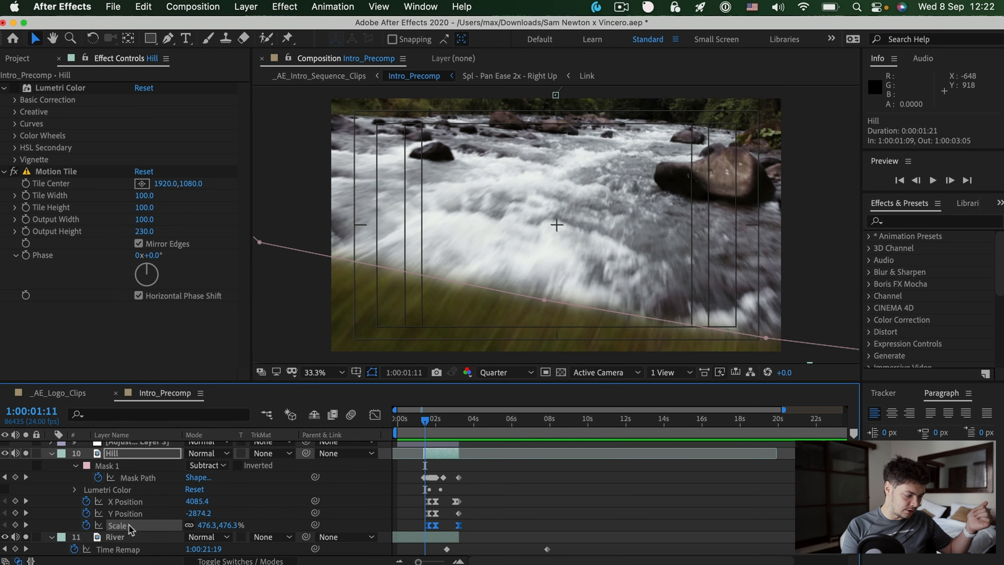
key("r")
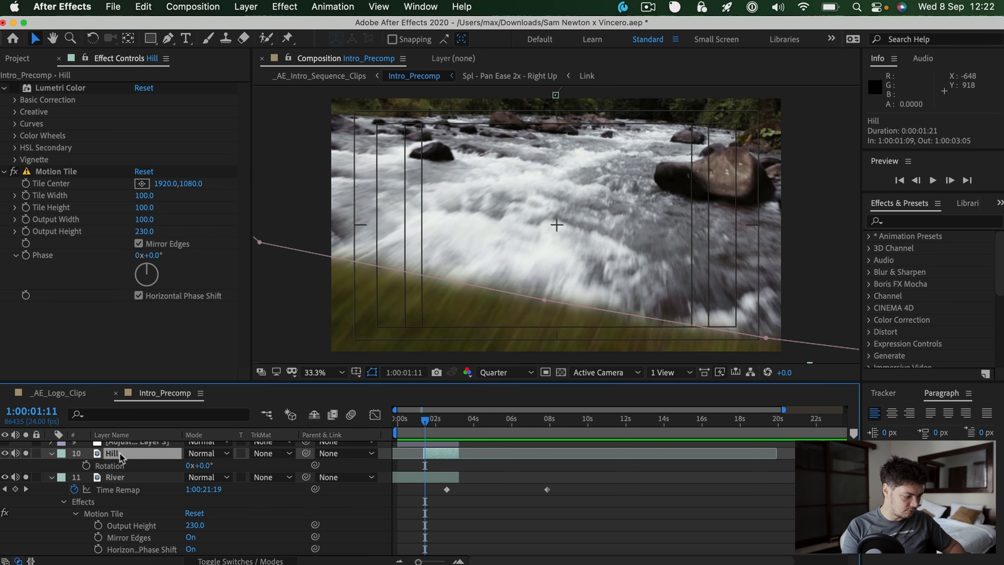
key("u")
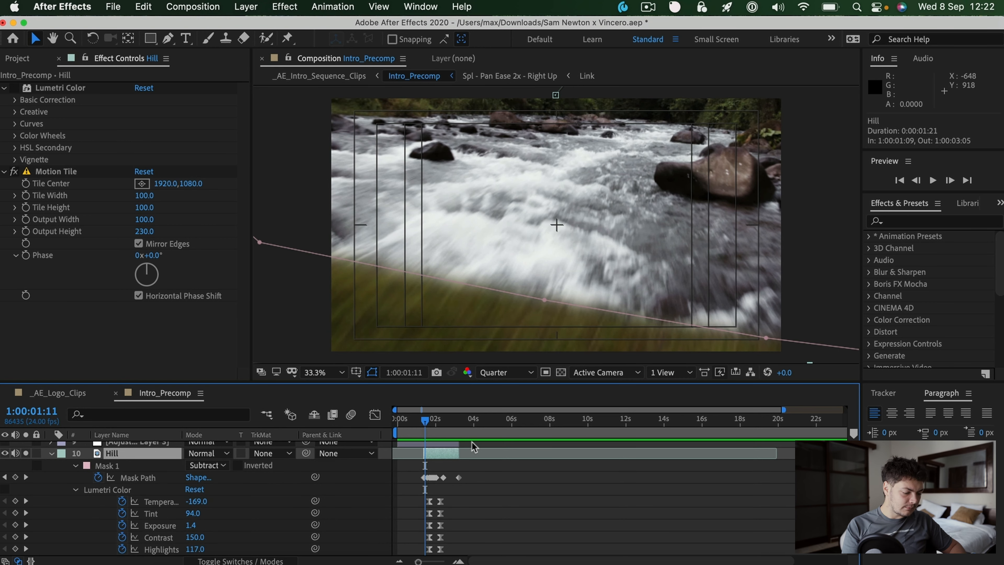
mouse_move(429, 427)
left_mouse_down()
mouse_move(447, 427)
mouse_move(425, 427)
mouse_move(428, 419)
left_mouse_up()
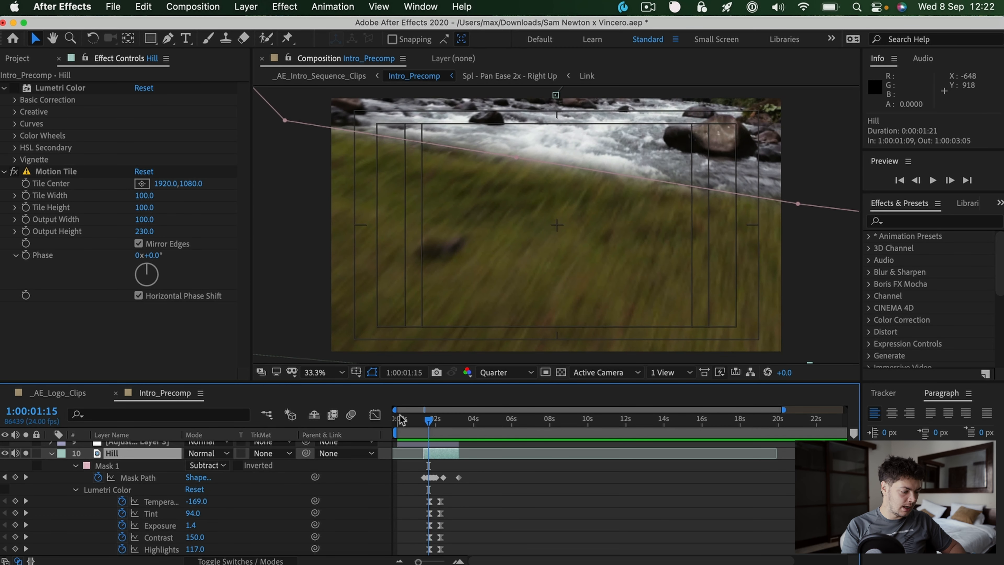
- Re-enable Lumetri Color on the Hill layer and preview the color-matched river-to-hill transition from 1:00:01:03
left_click(14, 87)
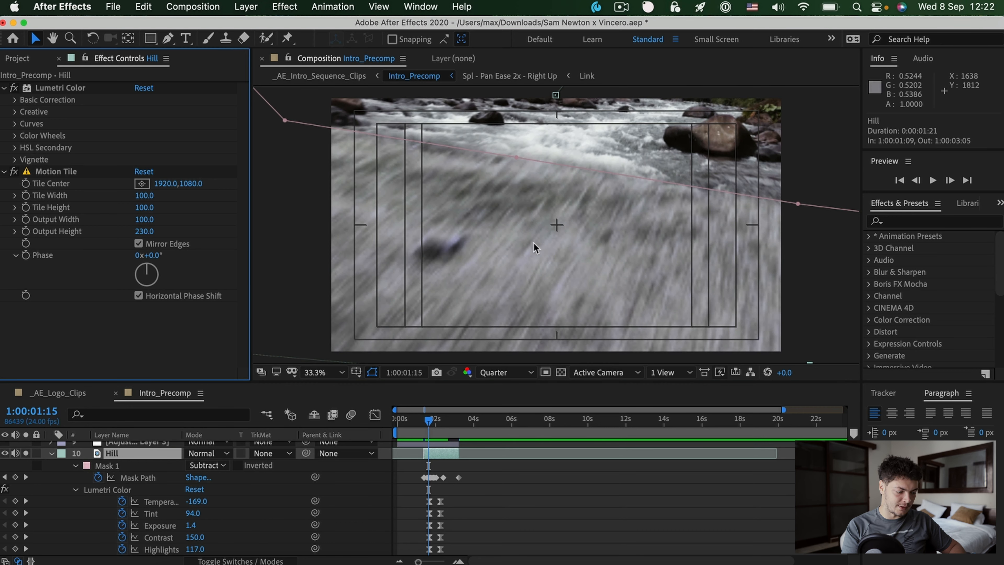
left_click(433, 428)
mouse_move(434, 428)
left_mouse_down()
mouse_move(444, 430)
mouse_move(419, 429)
left_mouse_up()
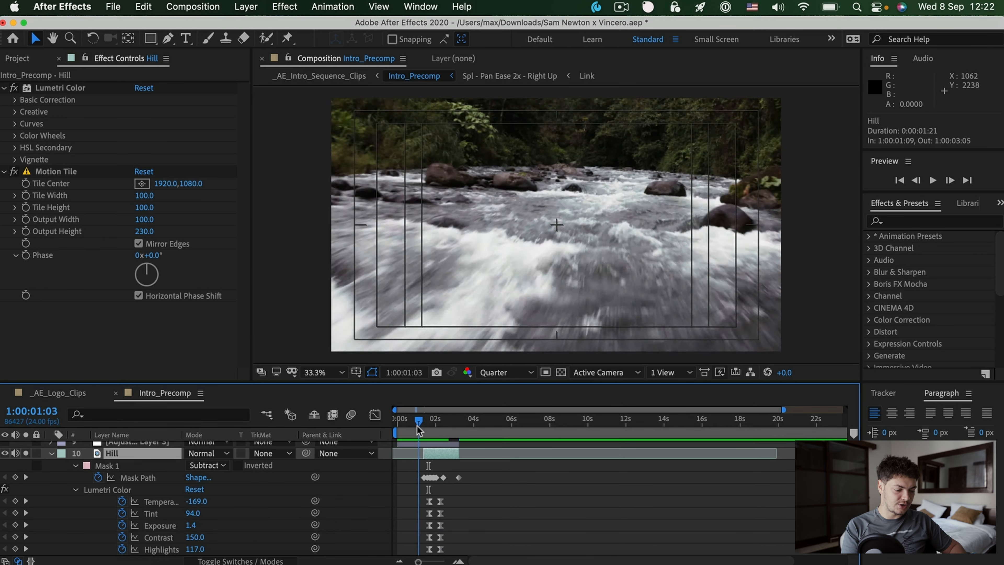
left_click(444, 492)
key("space")
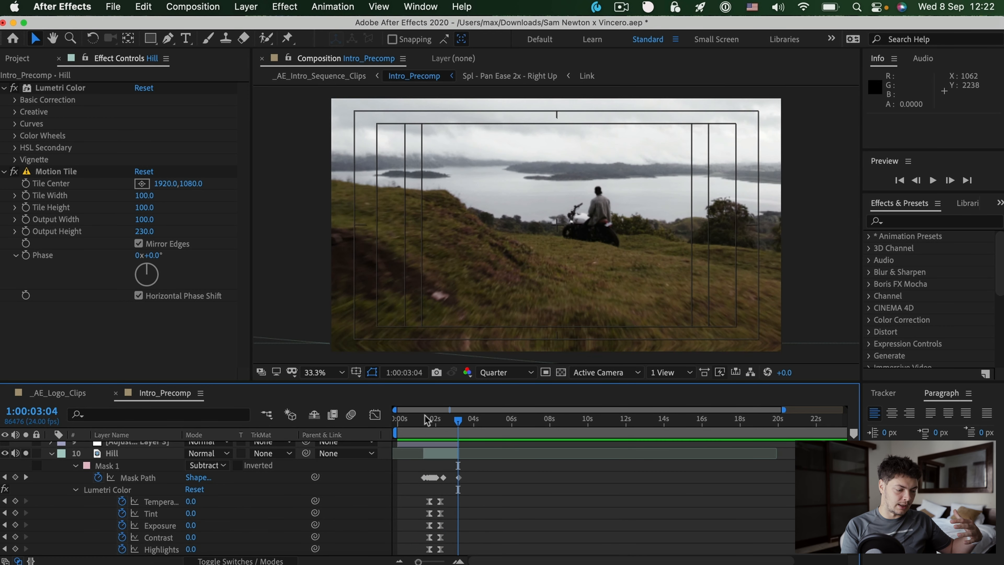
- Replay the river-to-hill transition twice from about 1:00:01:04
left_click(420, 423)
key("space")
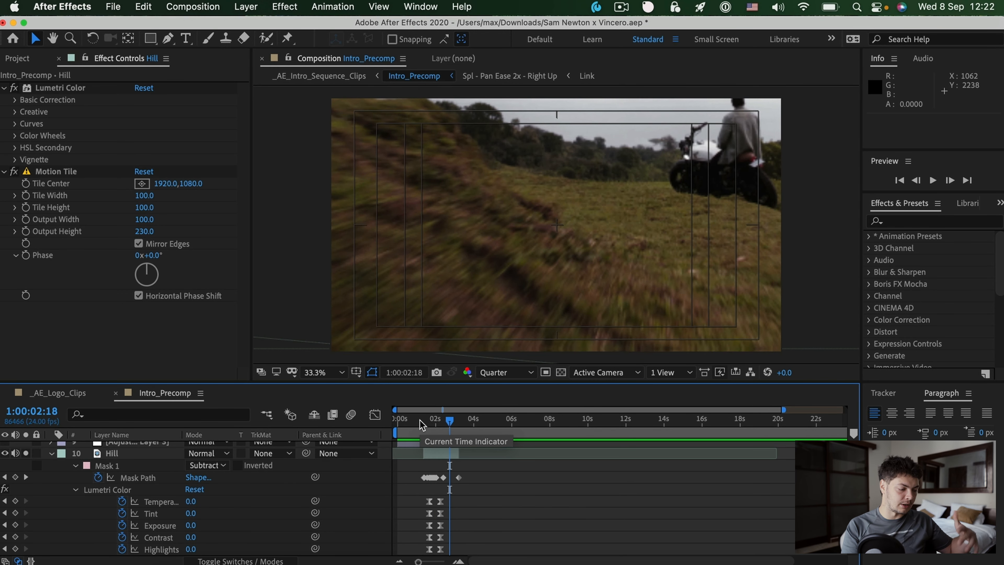
left_click(421, 422)
key("space")
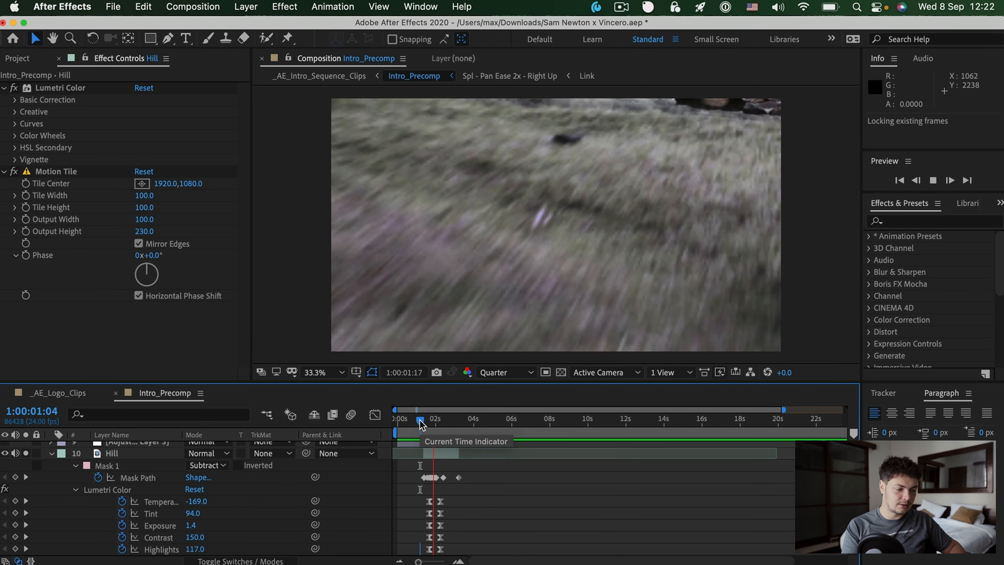
key("space")
- Compare the Hill frame at 1:00:02:19 with its Motion Tile effect off and back on
left_click_drag(451, 424, 449, 425)
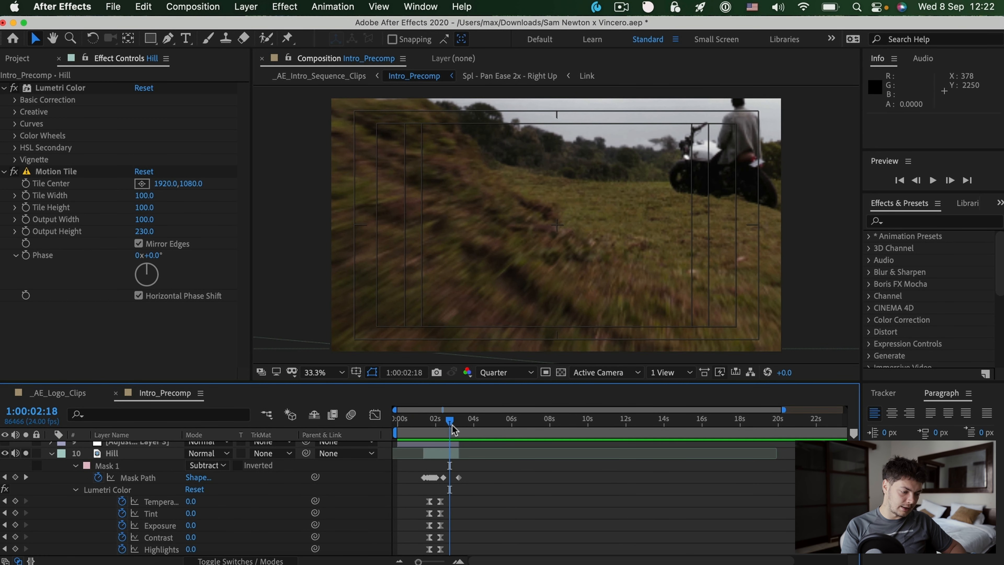
left_click_drag(451, 426, 453, 426)
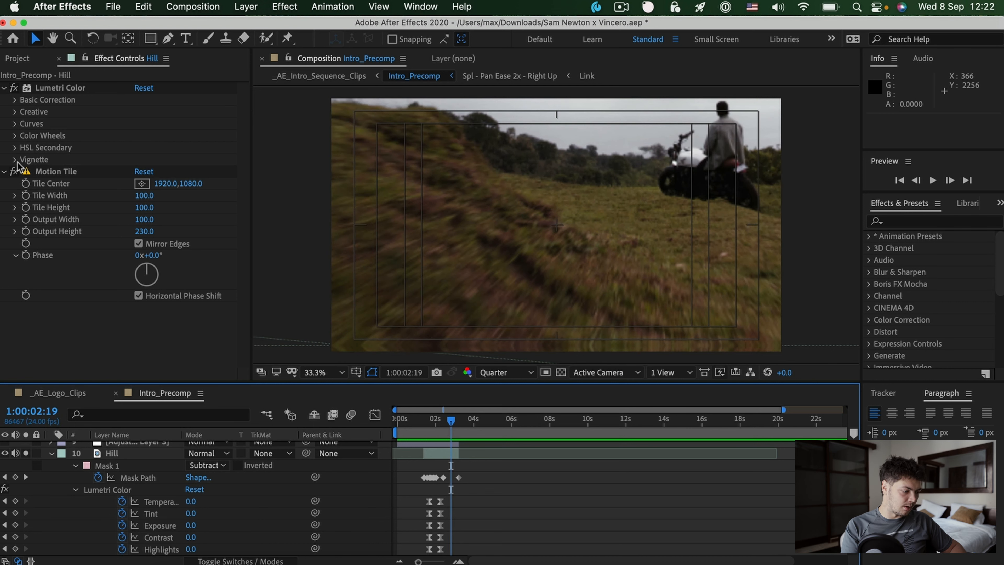
left_click(14, 172)
left_click(14, 173)
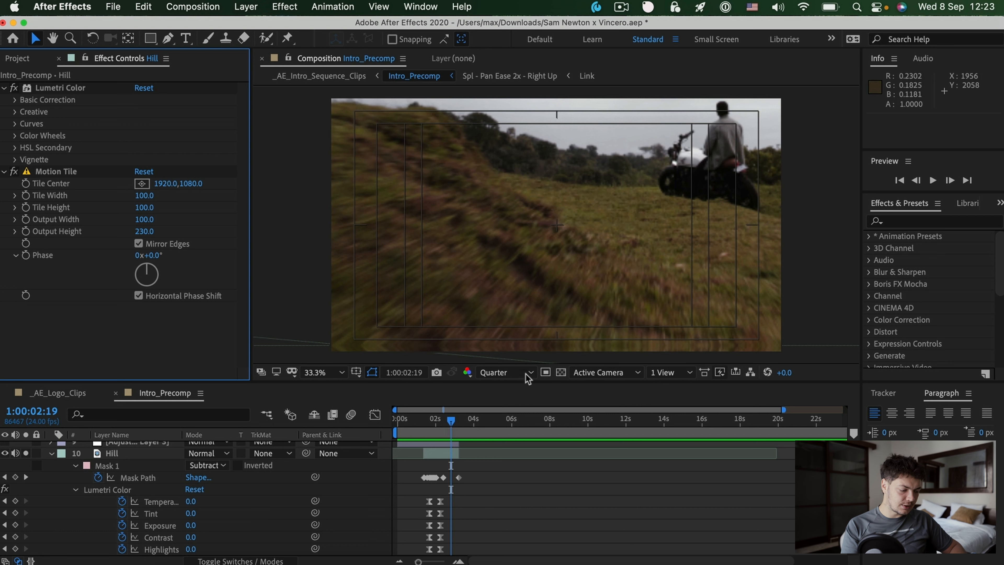
- Show only the Hill layer's Scale keyframes and scrub through its zoom-out to 1:00:03:02
scroll(148, 508, "up", 1)
left_click(127, 464)
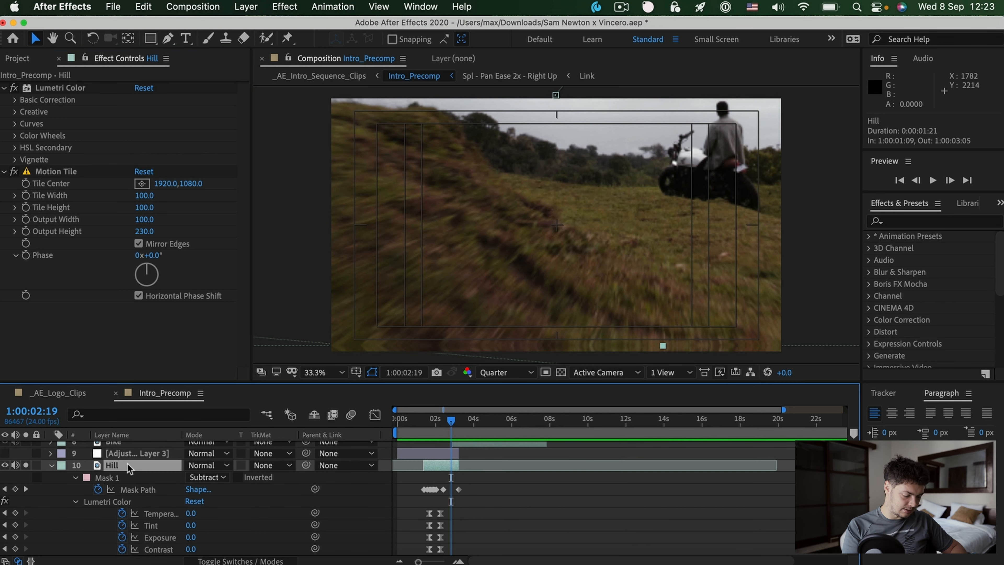
key("u")
key("s")
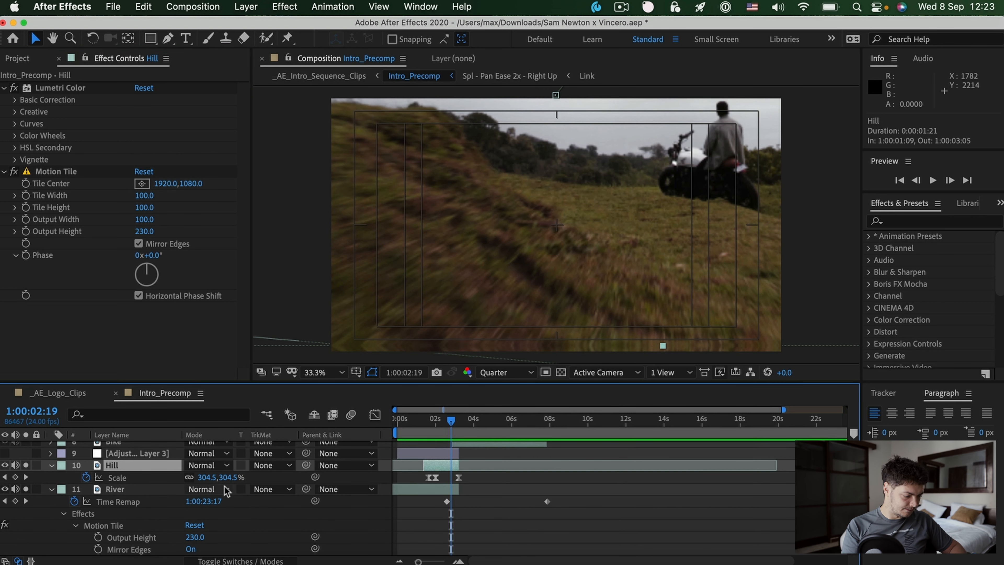
left_click_drag(437, 424, 457, 429)
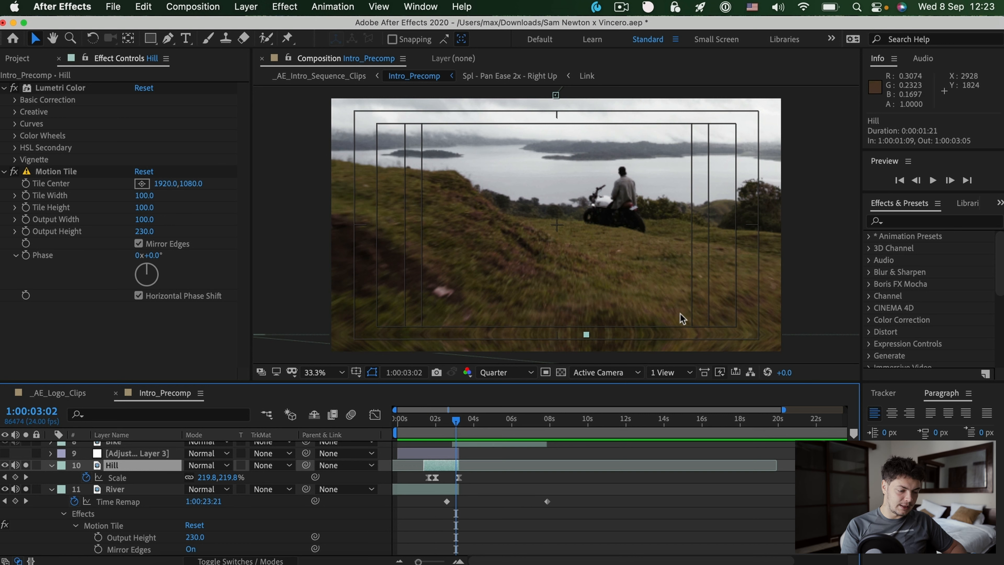
- Solo the Bike layer alongside Hill and River and reveal its keyframed properties at 1:00:03:02
scroll(114, 495, "up", 1)
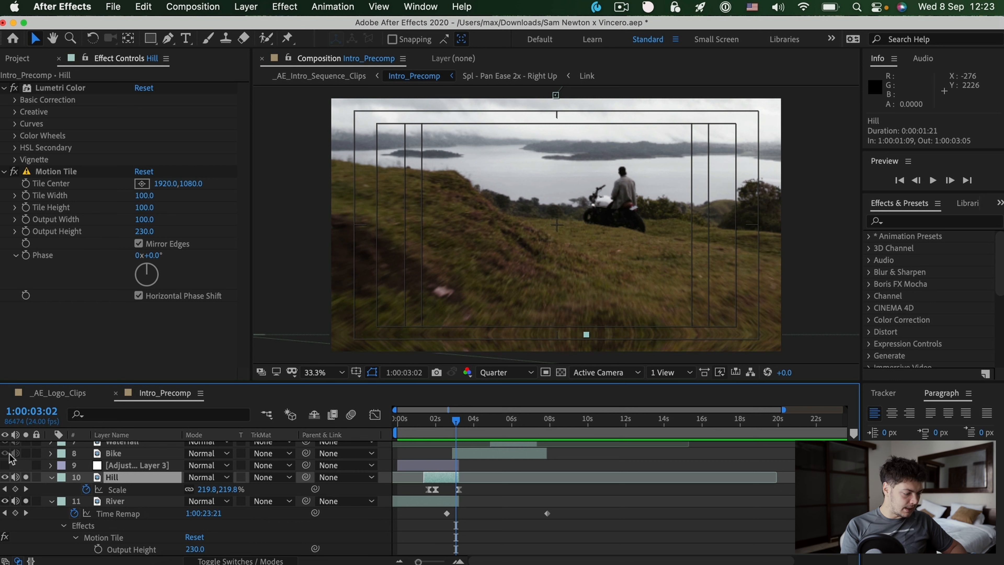
left_click(25, 453)
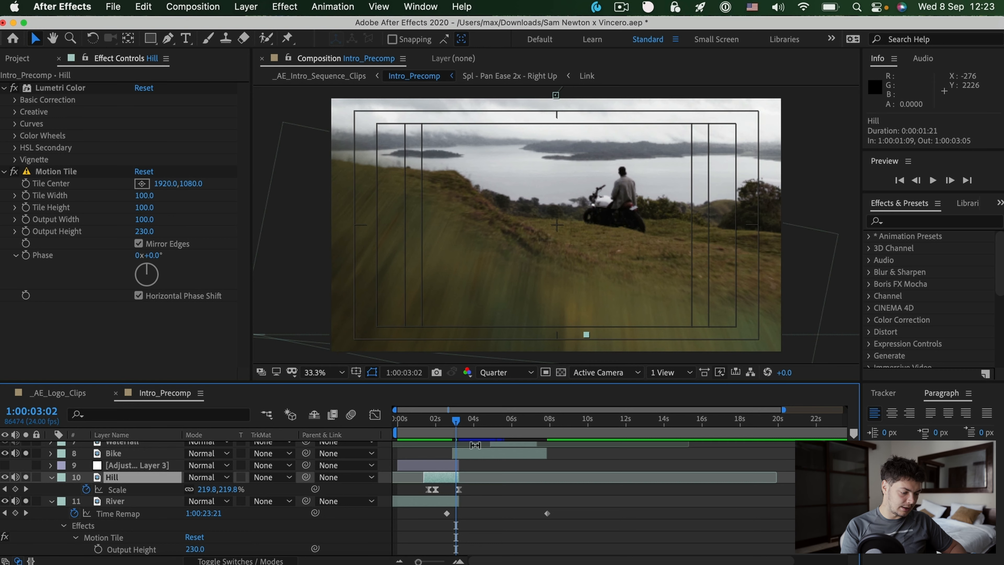
left_click(480, 458)
mouse_move(457, 428)
left_mouse_down()
mouse_move(472, 427)
mouse_move(456, 426)
left_mouse_up()
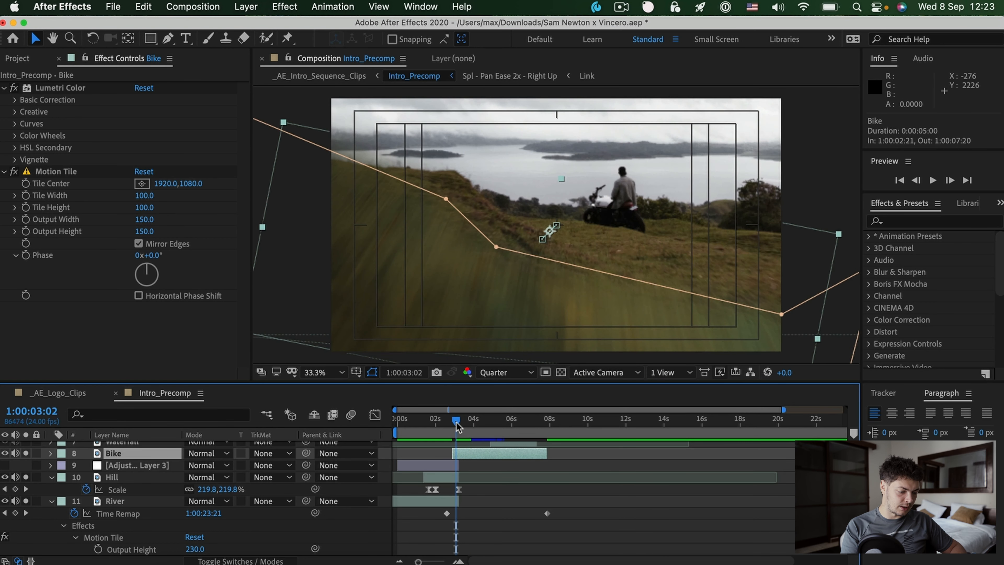
key("u")
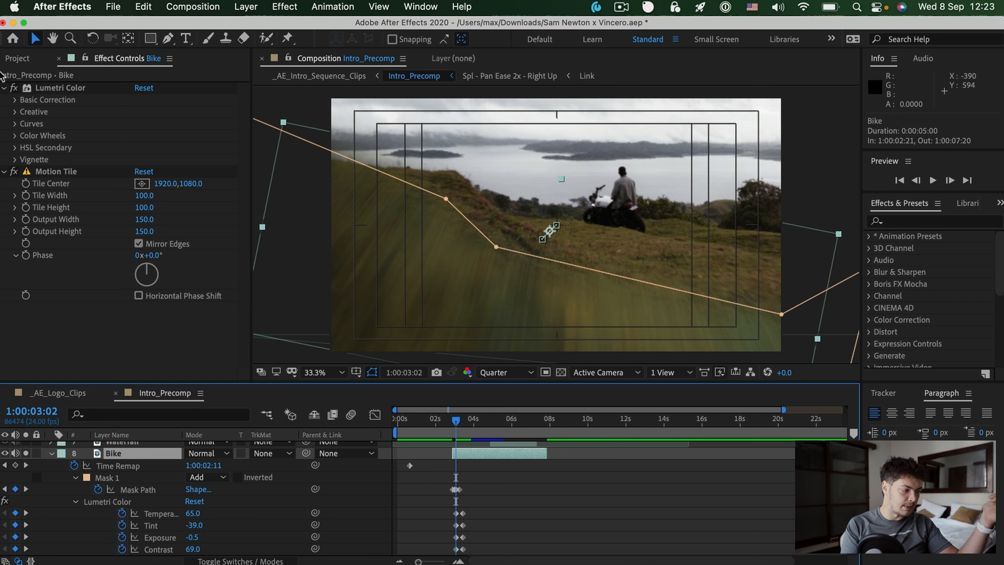
- Compare Bike with Lumetri Color off and on, and preview the hill-to-bike transition through to 1:00:04:23
left_click(13, 87)
left_click(13, 87)
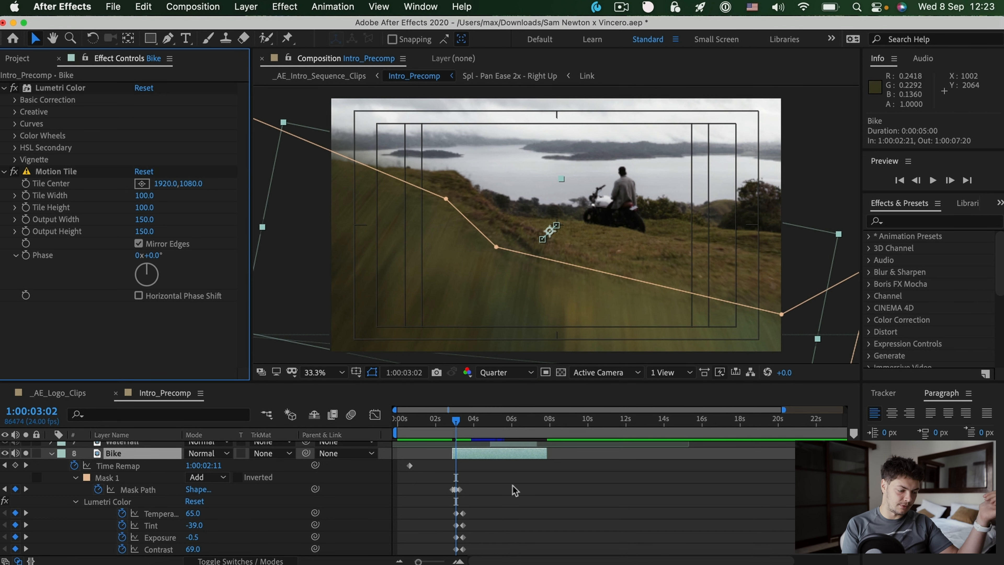
left_click(504, 488)
left_click(449, 431)
key("space")
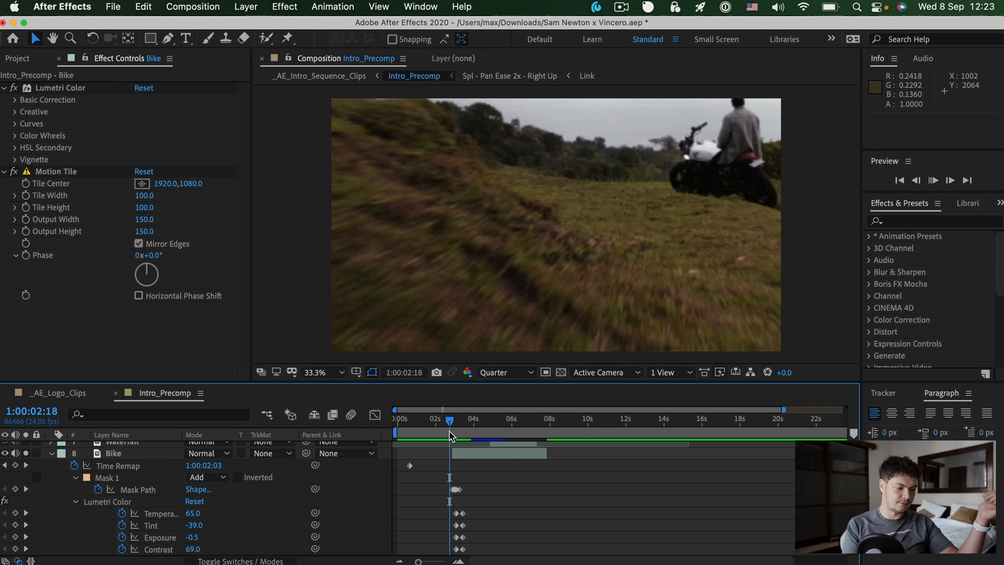
key("space")
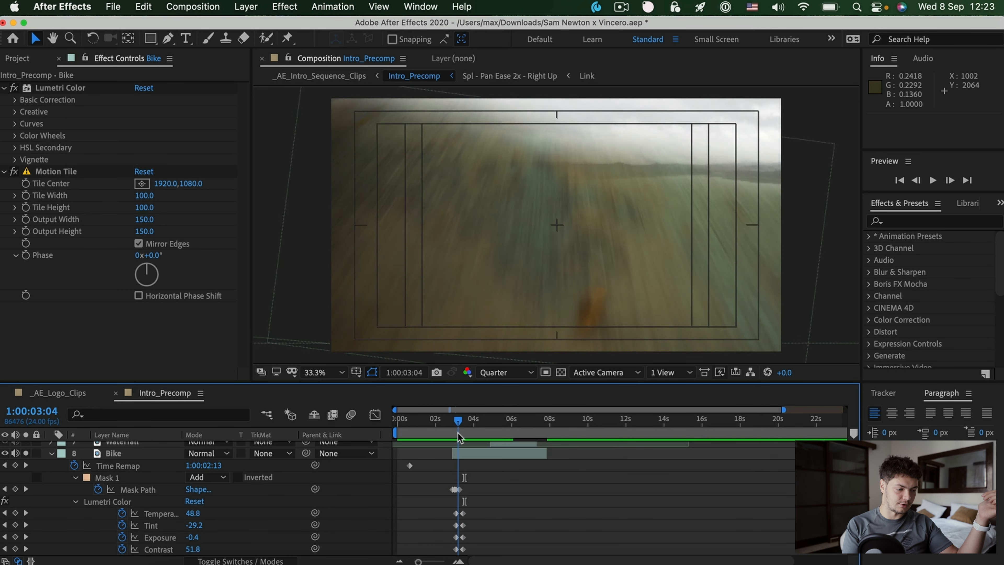
left_click_drag(448, 431, 485, 446)
left_click_drag(489, 444, 492, 445)
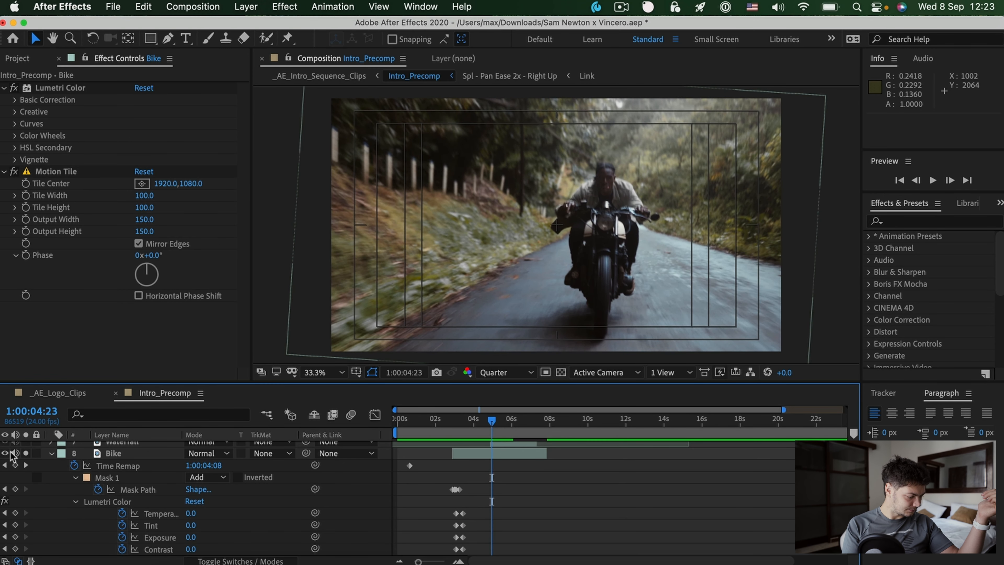
- Turn off solo on the Bike, Hill and River layers
left_click(27, 453)
scroll(29, 459, "down", 10)
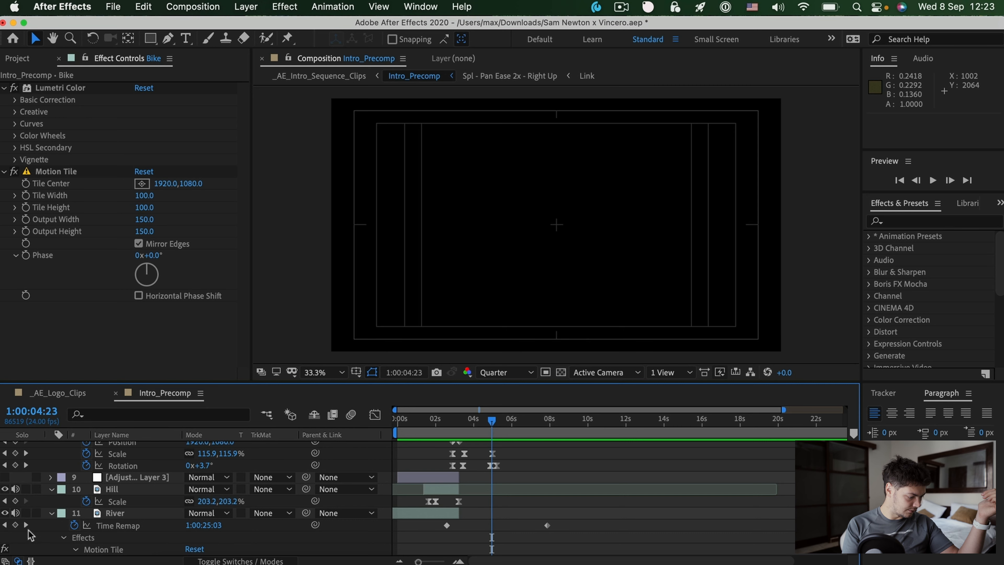
scroll(28, 531, "down", 5)
scroll(29, 532, "up", 15)
- Scrub closely through the bike-to-waterfall transition between 1:00:04:16 and 1:00:04:20
left_click_drag(492, 439, 488, 437)
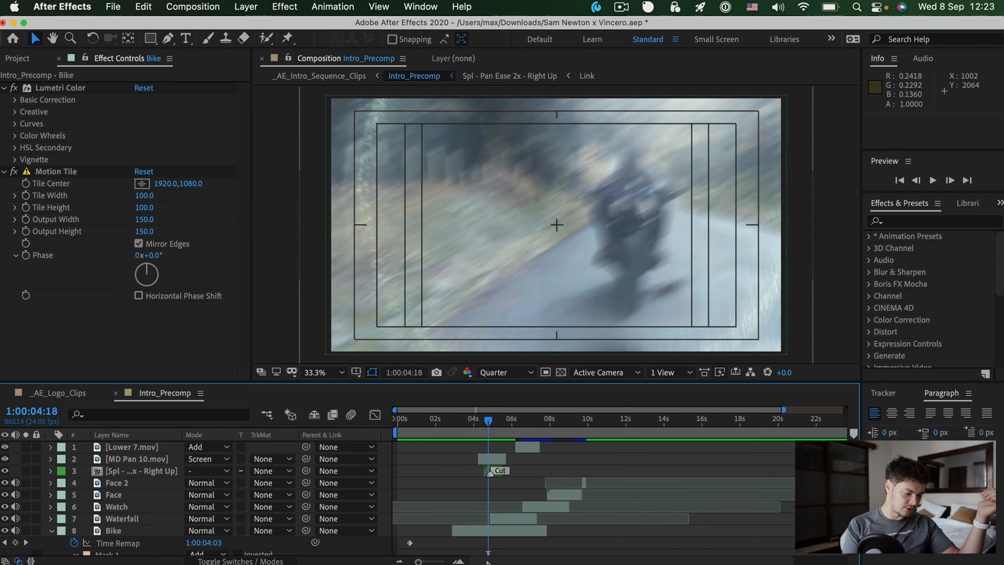
left_click_drag(418, 561, 431, 560)
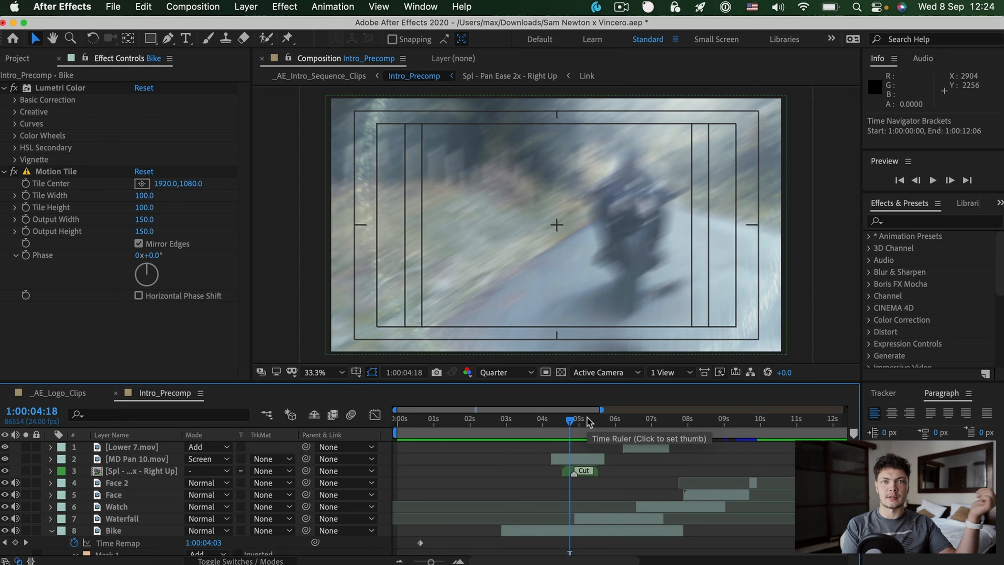
left_click(566, 429)
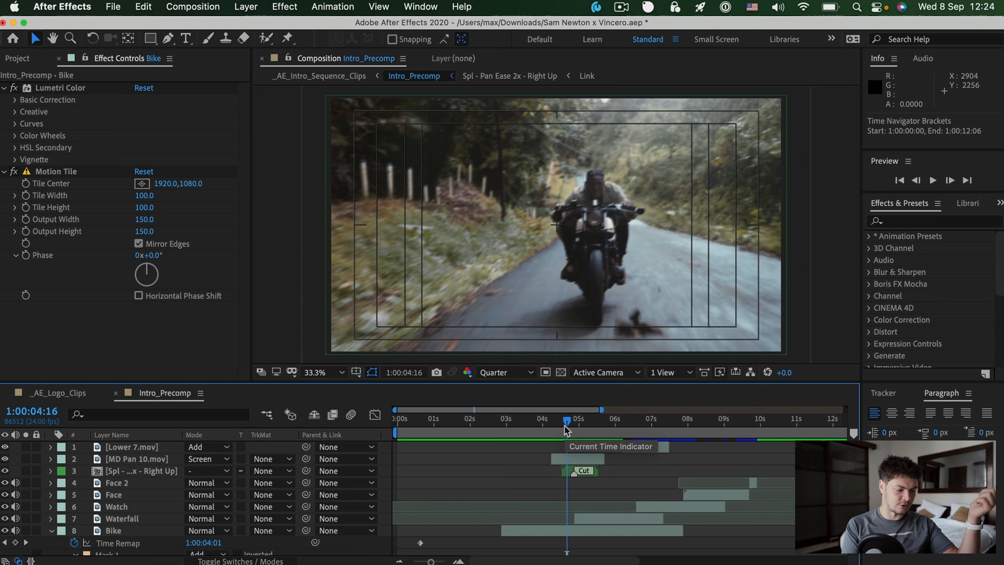
left_click_drag(566, 430, 573, 425)
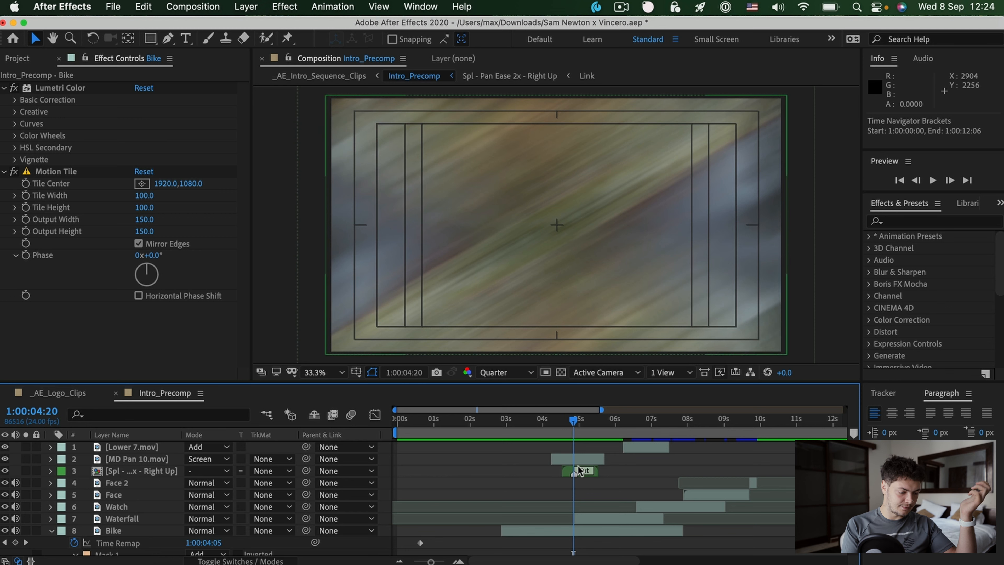
- Inspect the MD Pan 10.mov overlay and its Lumetri Color in isolation, and play the full transition from 1:00:04:17
left_click(139, 459)
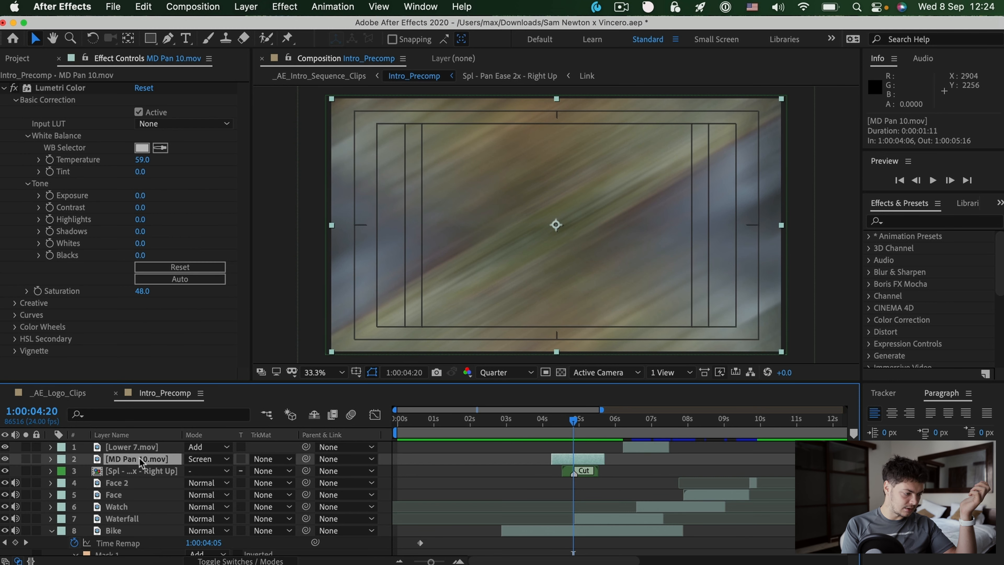
left_click_drag(572, 423, 567, 424)
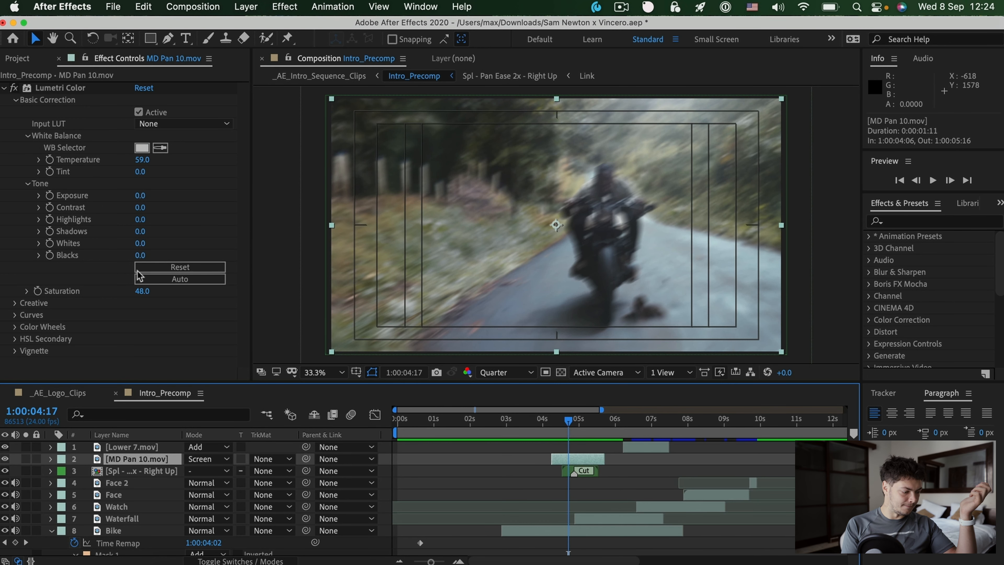
left_click(25, 459)
left_click(14, 88)
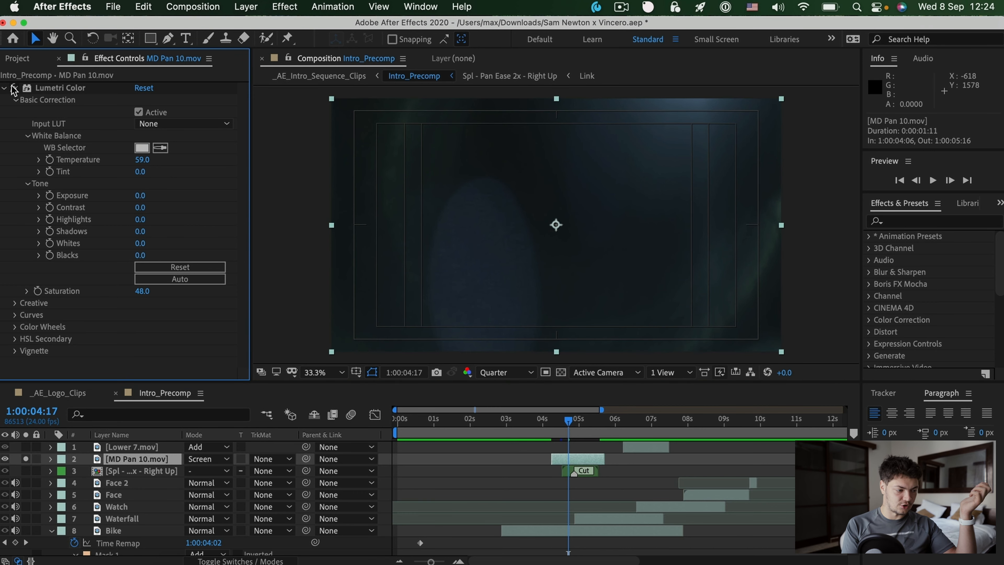
left_click(25, 459)
key("space")
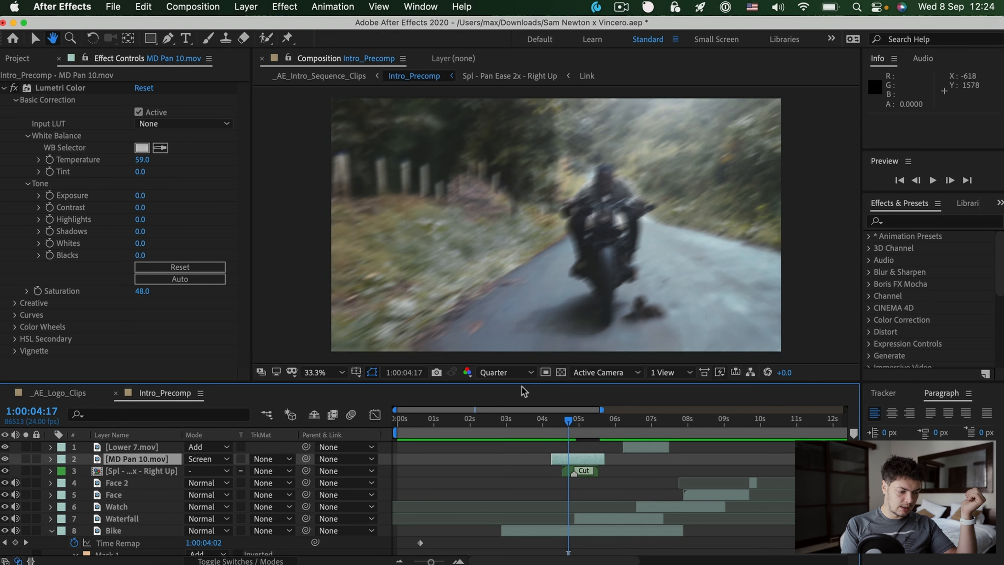
key("space")
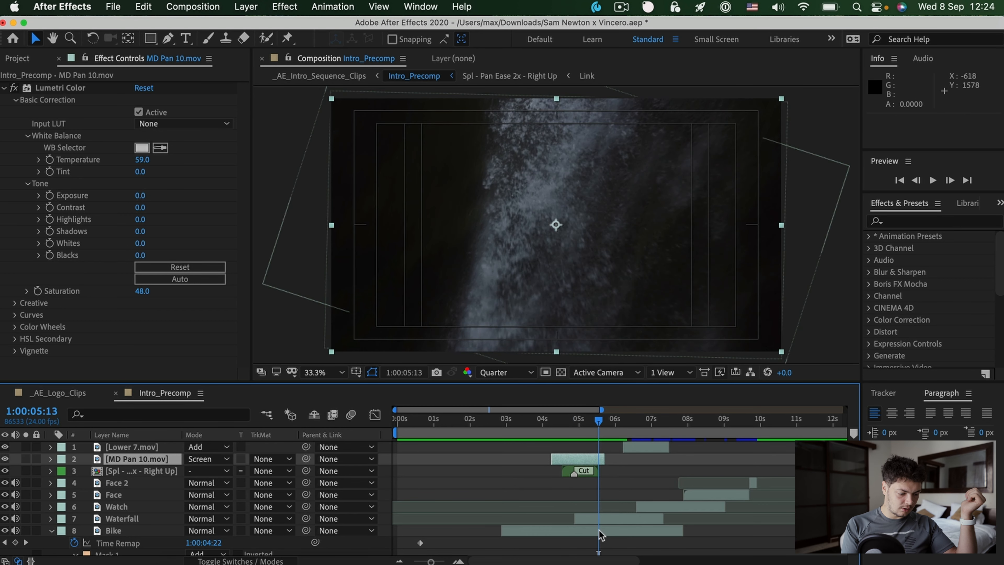
- Reveal the Waterfall layer's keyframes and scrub through its Scale and Rotation animation to 1:00:06:12
left_click(603, 519)
key("u")
scroll(577, 494, "down", 4)
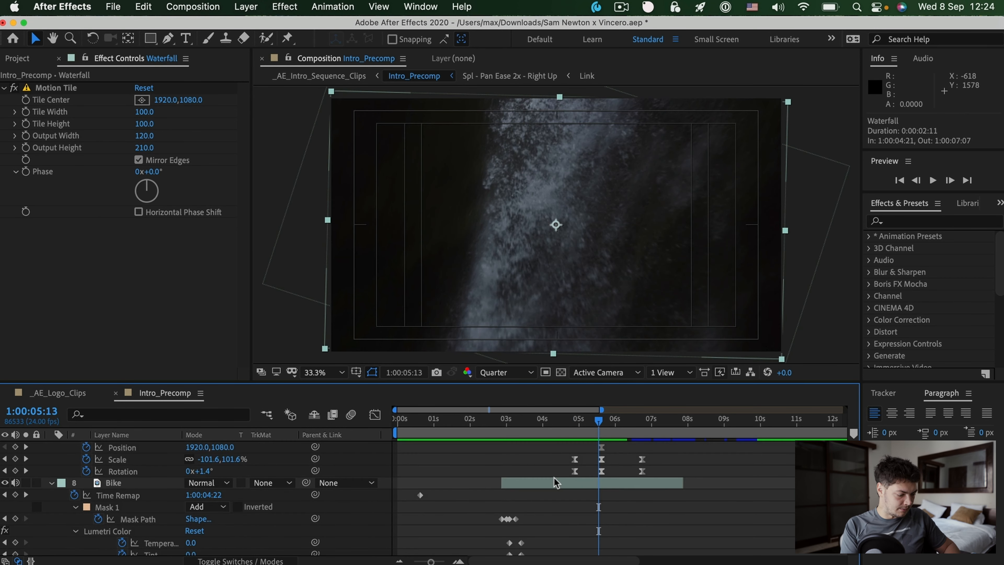
scroll(620, 469, "up", 3)
left_click_drag(584, 422, 632, 425)
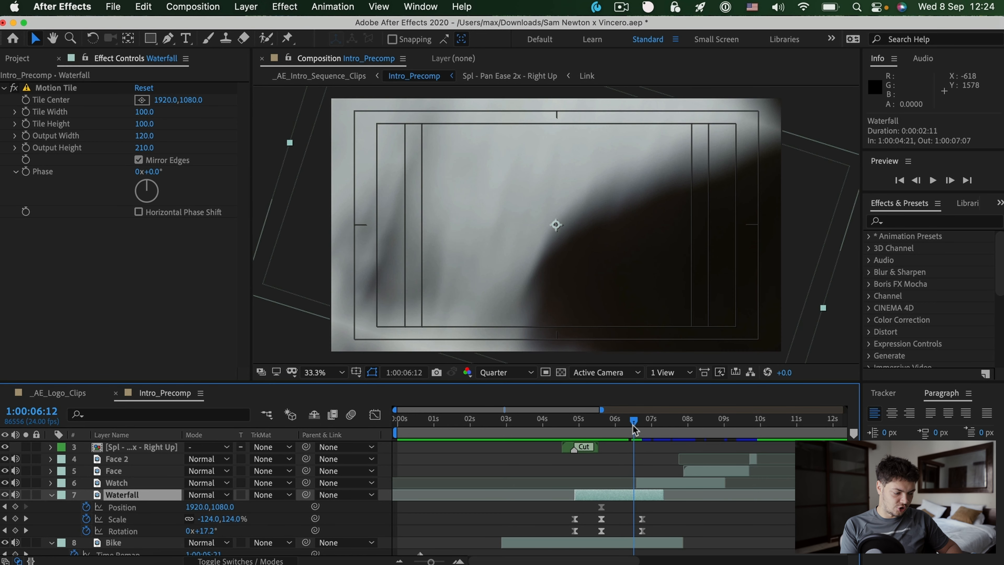
- Check the Watch layer on its own, and preview the waterfall-to-watch transition with all layers from 1:00:06:10
left_click(26, 482)
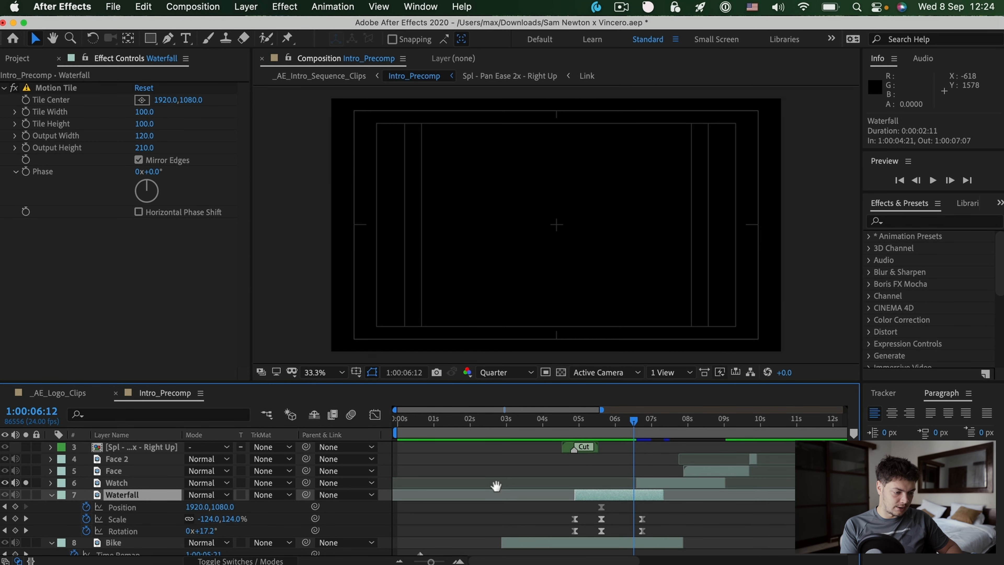
left_click(651, 419)
left_click_drag(641, 426, 632, 422)
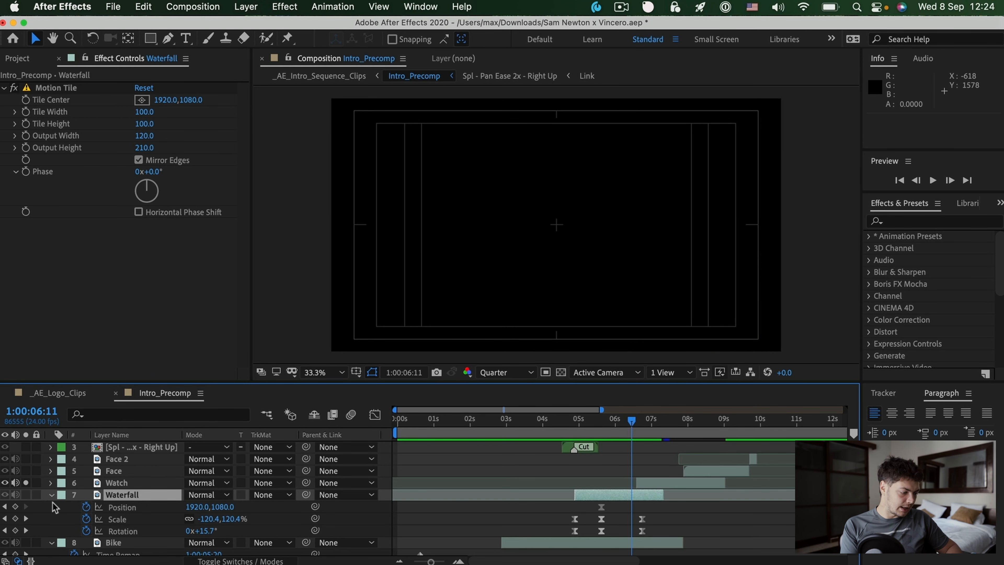
left_click(629, 425)
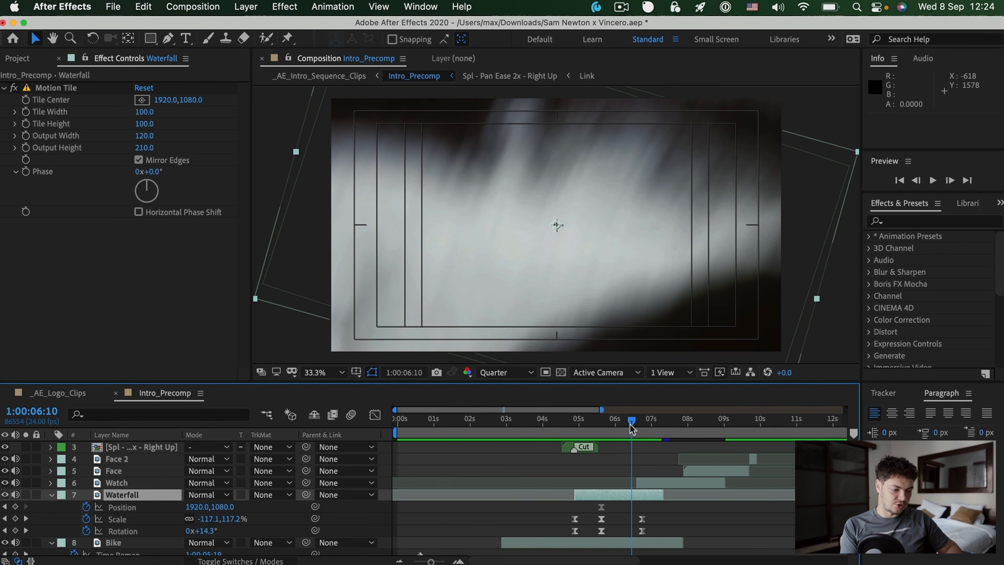
left_click_drag(629, 425, 634, 424)
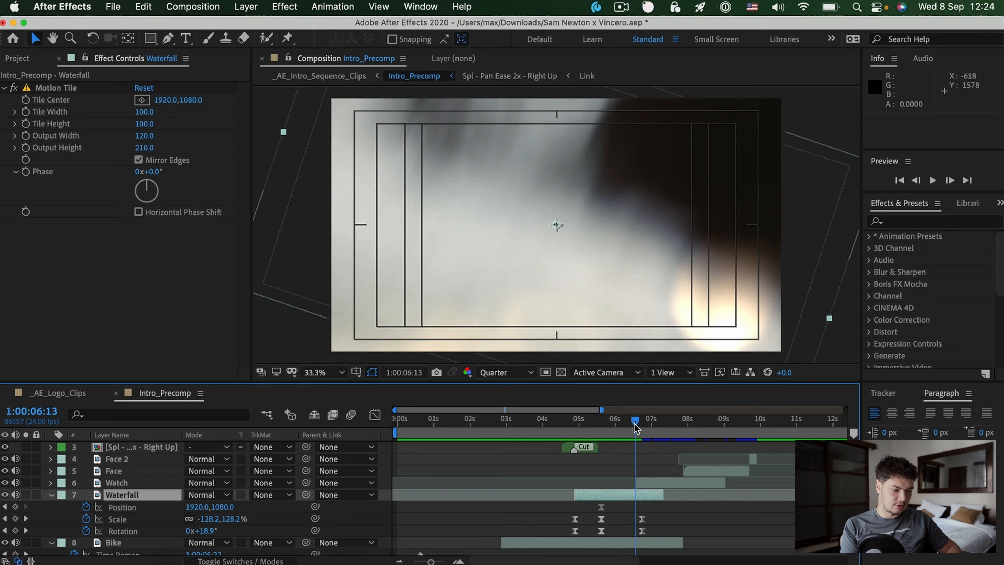
key("space")
key("space")
- Isolate the Lower 7.mov overlay at 1:00:06:16 and compare it with Tint and Curves off and on
scroll(638, 455, "up", 2)
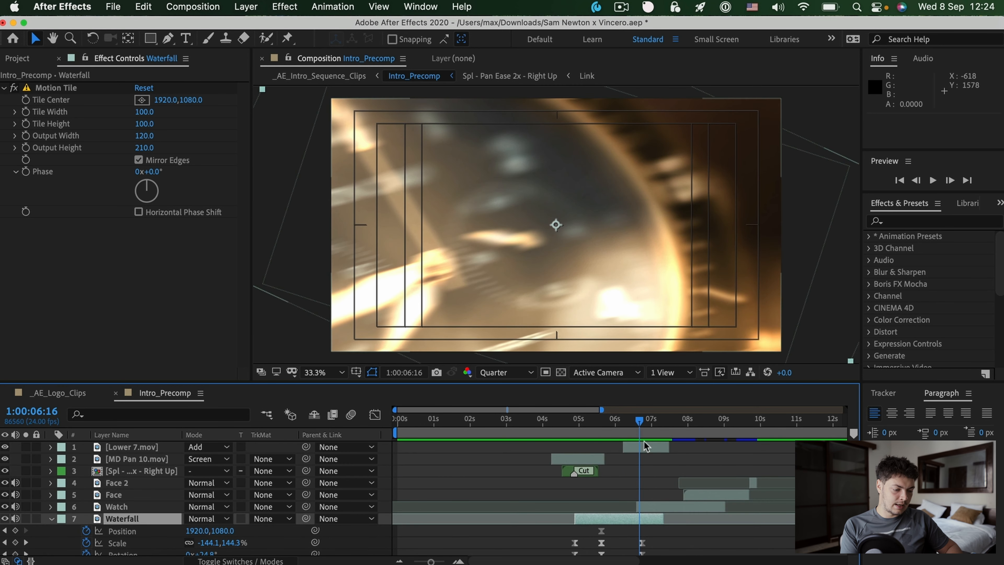
left_click(644, 447)
left_click(26, 446)
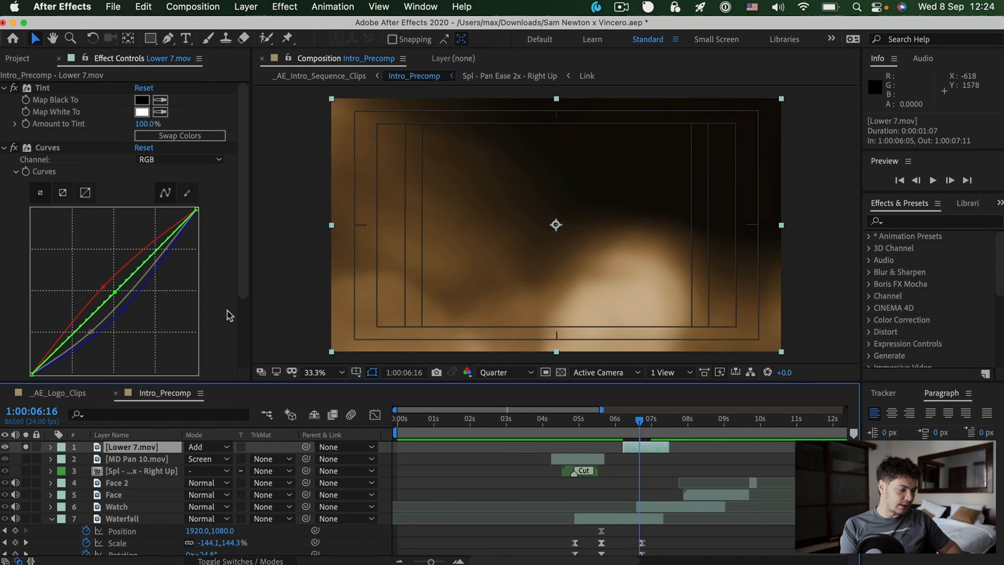
left_click(14, 147)
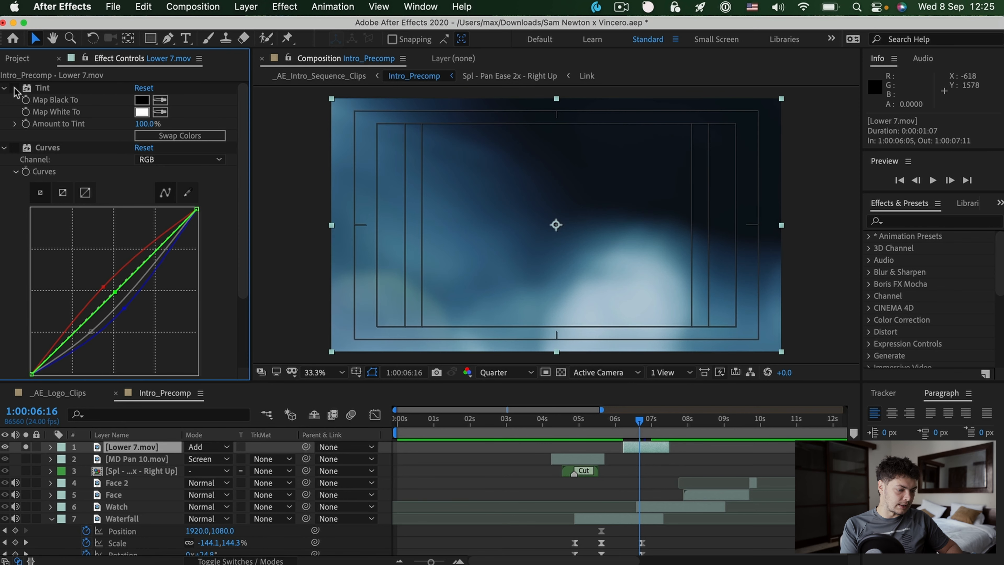
left_click(14, 147)
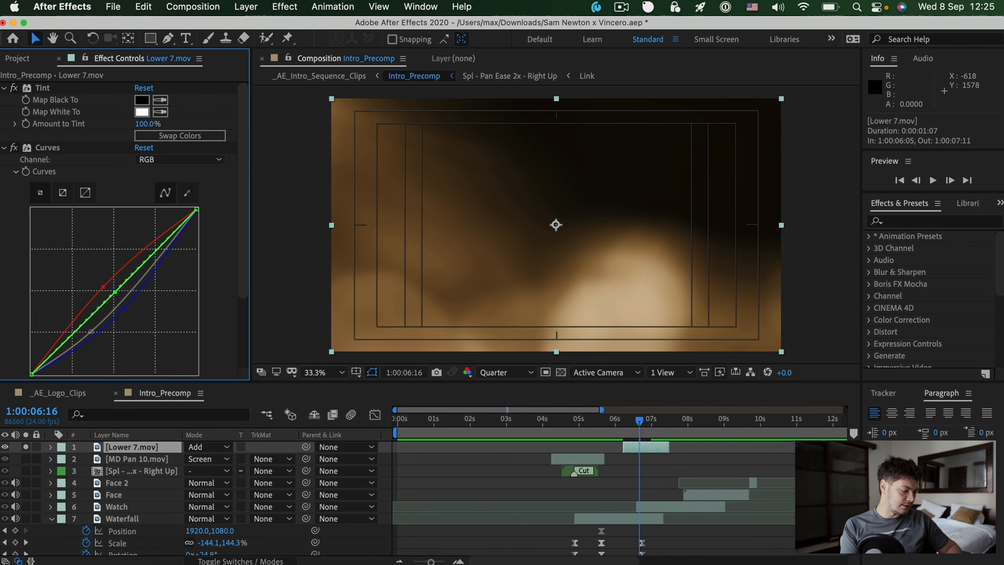
left_click(25, 447)
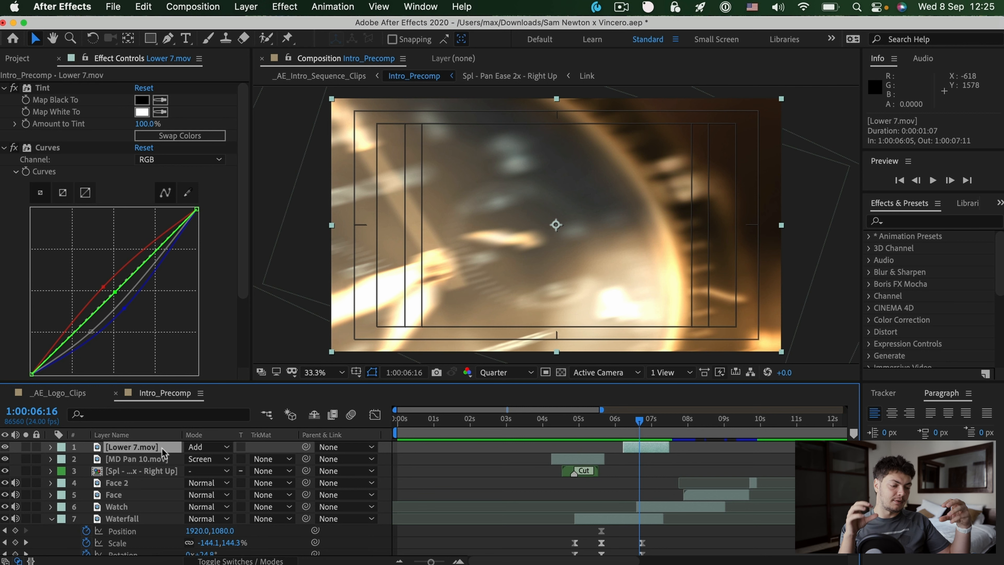
- Compare the frame at 1:00:06:16 with Lower 7.mov hidden, and try the Screen blending mode on that layer
left_click(4, 447)
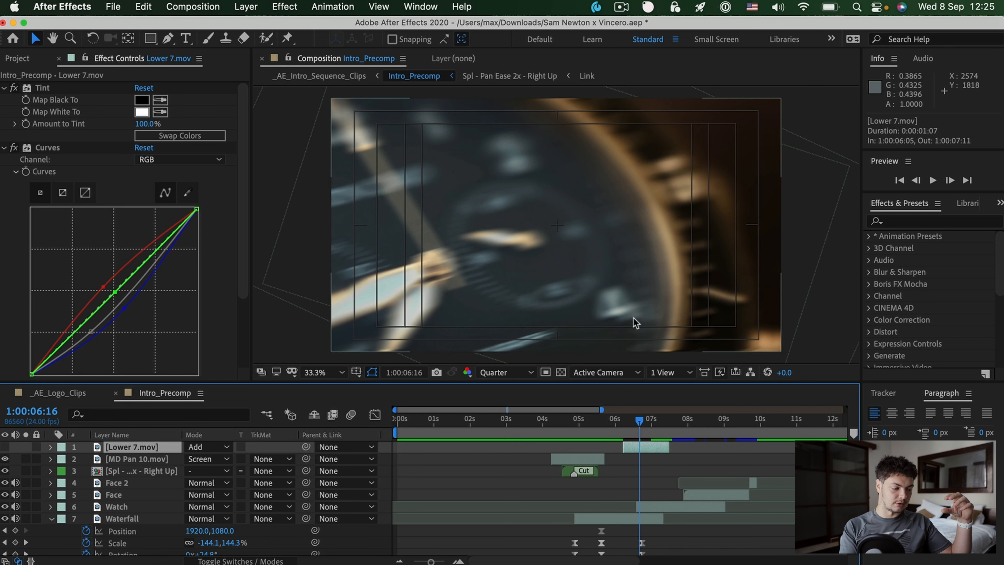
key("super+z")
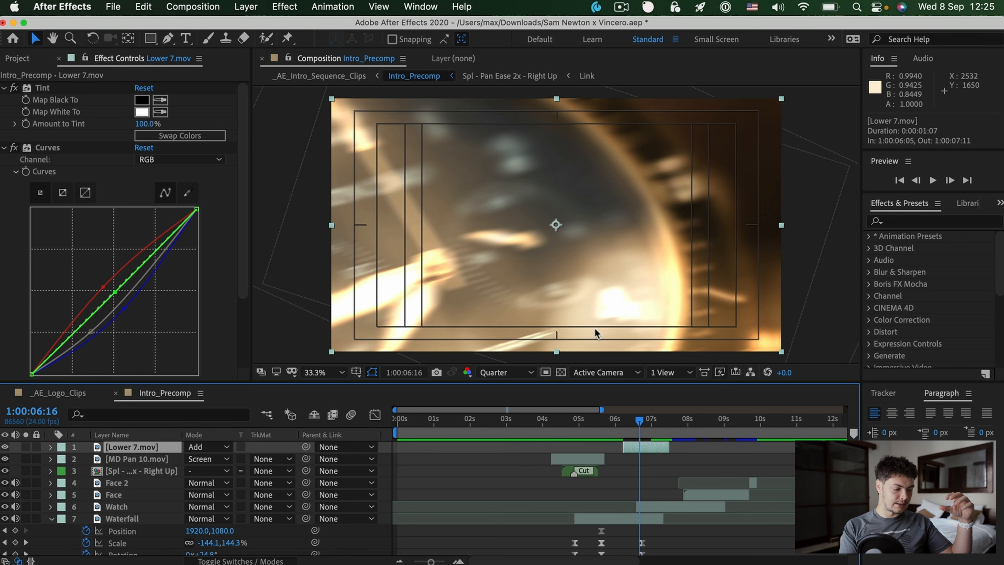
left_click(199, 447)
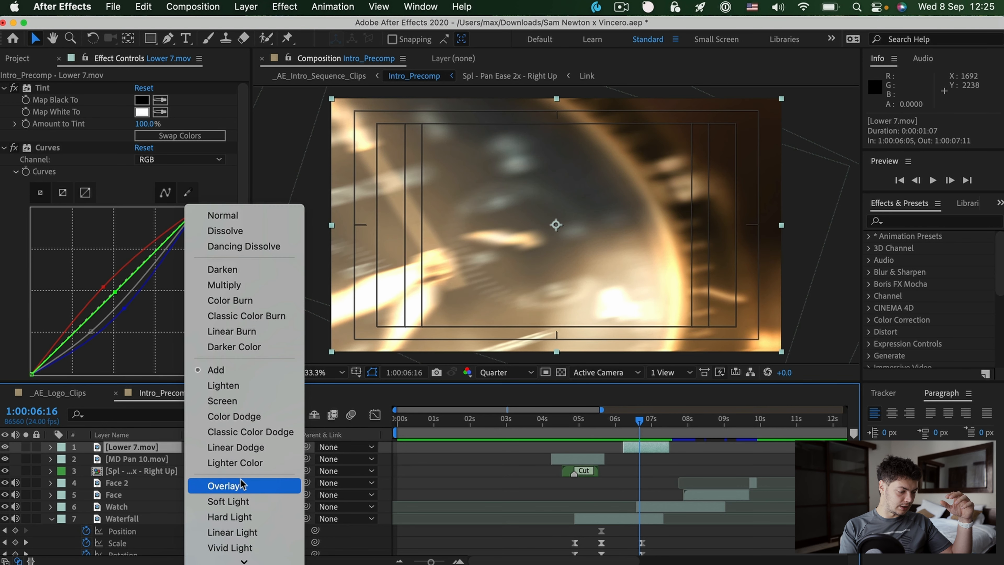
left_click(224, 401)
key("super+z")
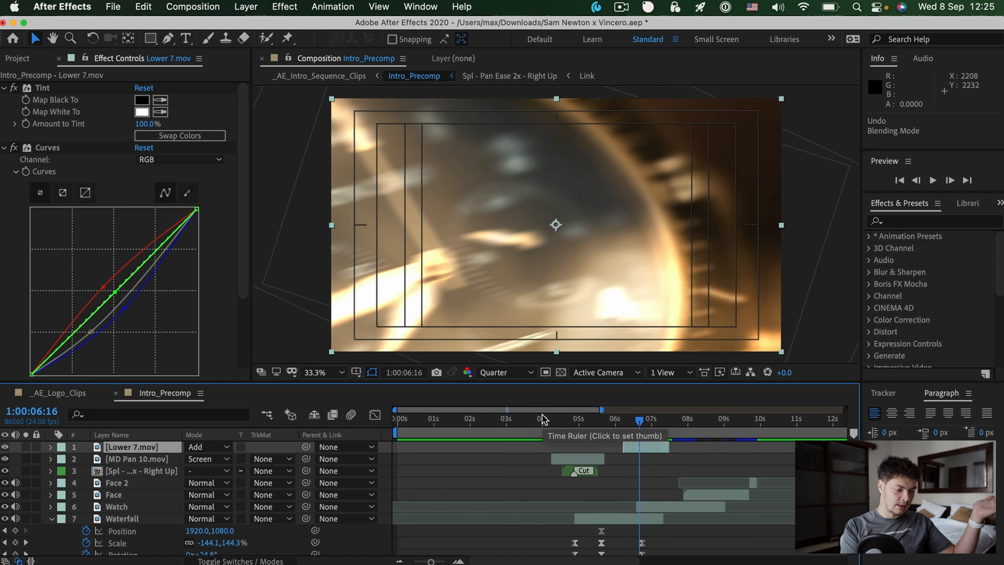
- Play the sequence onward from 1:00:06:16 to the face shots, stopping at 1:00:09:04
key("space")
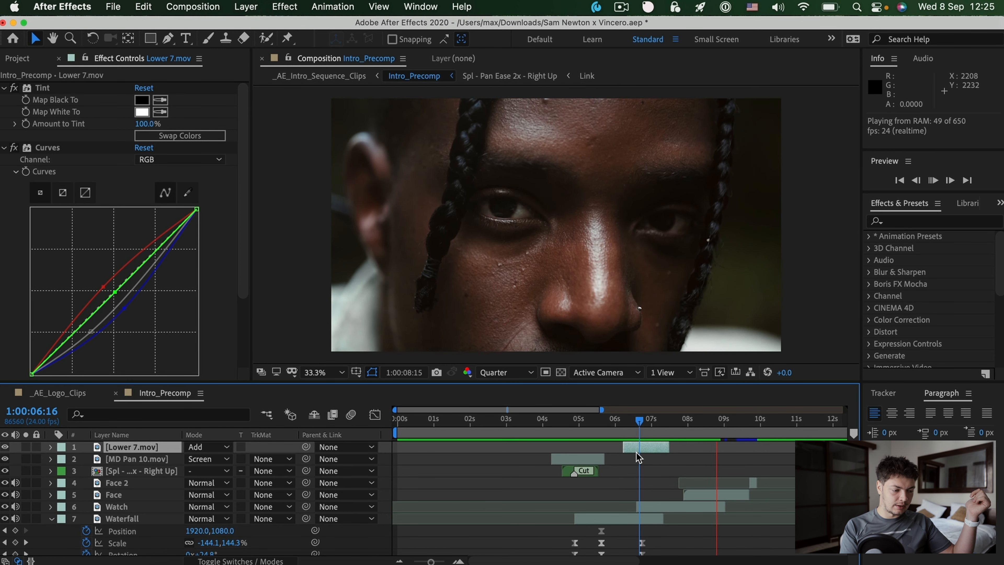
key("space")
key("=")
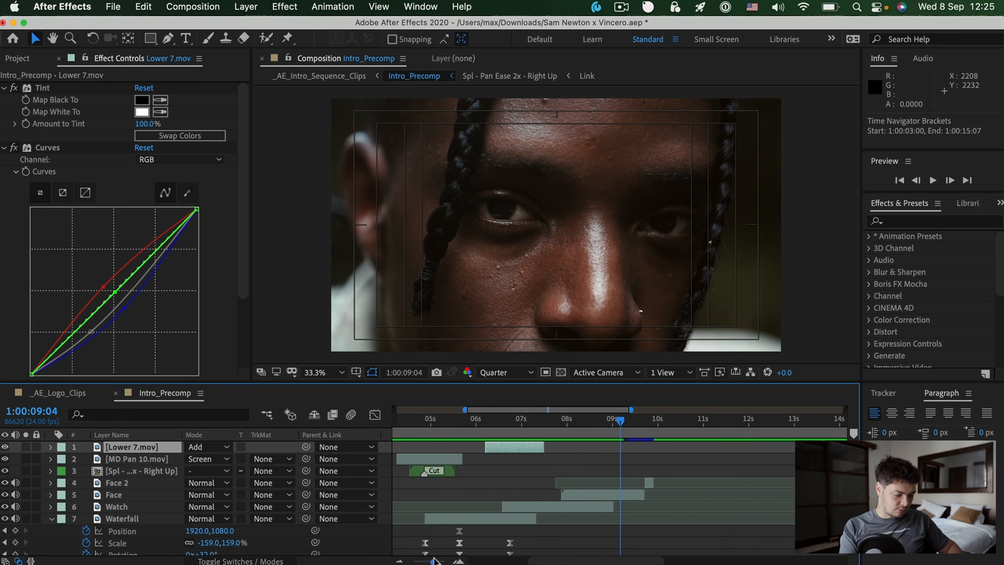
- Try shifting the Face and Face 2 layers in time, and undo both moves
left_click_drag(659, 483, 685, 501)
left_click_drag(620, 420, 653, 426)
key("super+z")
key("super+z")
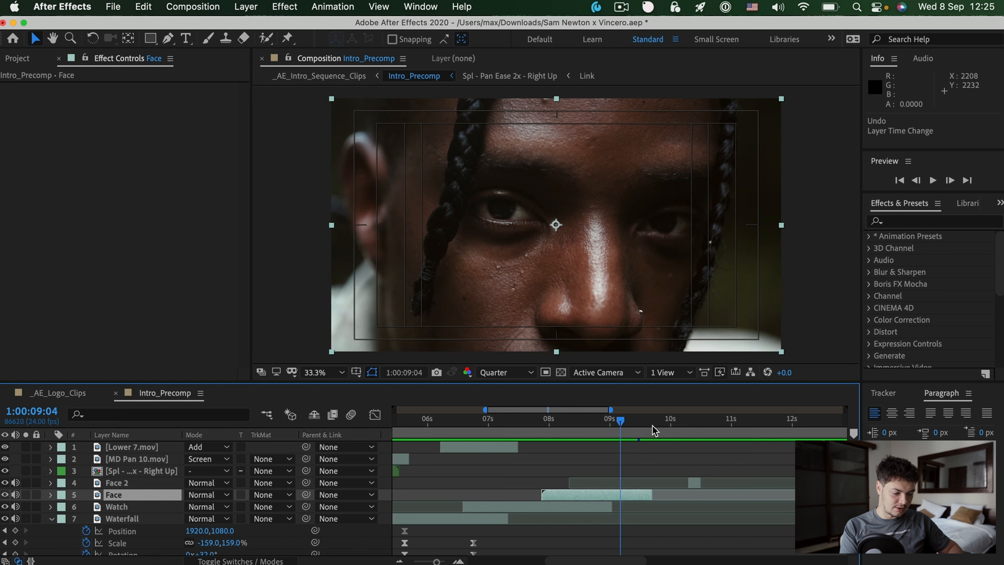
- Preview the face shots between 1:00:09:08 and 1:00:09:14 in Intro_Precomp
left_click(632, 422)
key("space")
mouse_move(632, 424)
left_mouse_down()
mouse_move(655, 427)
mouse_move(646, 426)
left_mouse_up()
key("space")
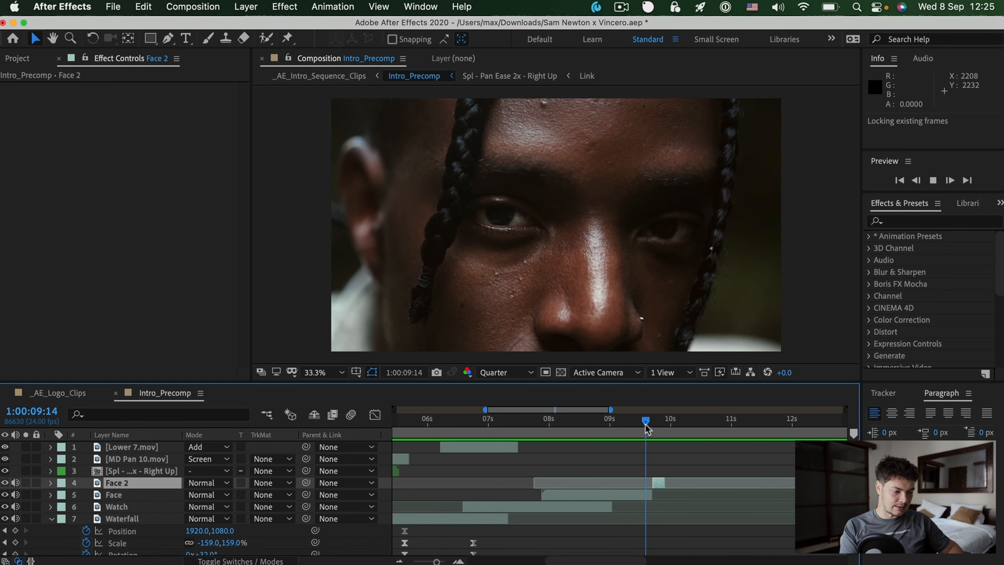
key("space")
left_click(630, 423)
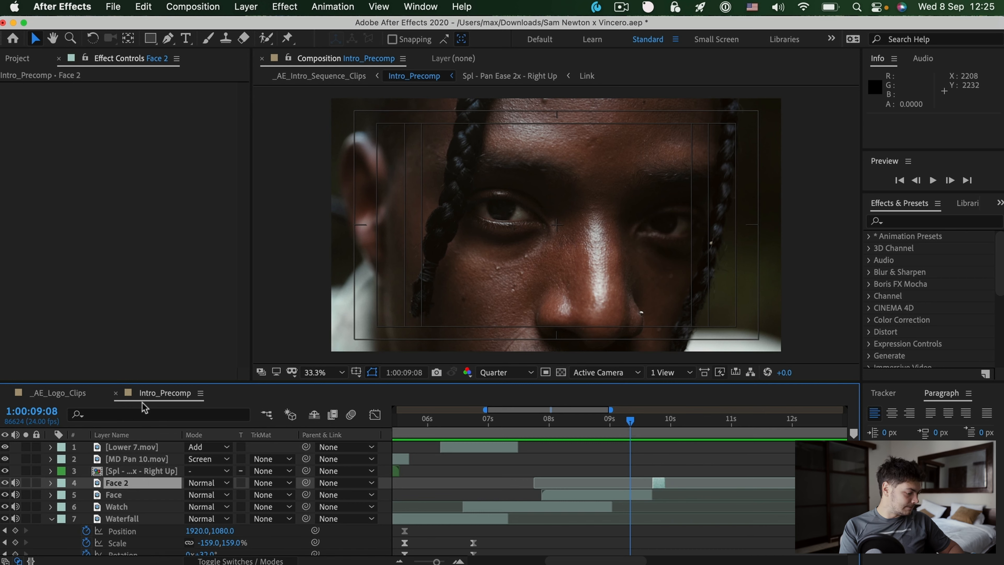
- Collapse the expanded layer properties in Intro_Precomp and bring up the list of project items
scroll(461, 472, "down", 10)
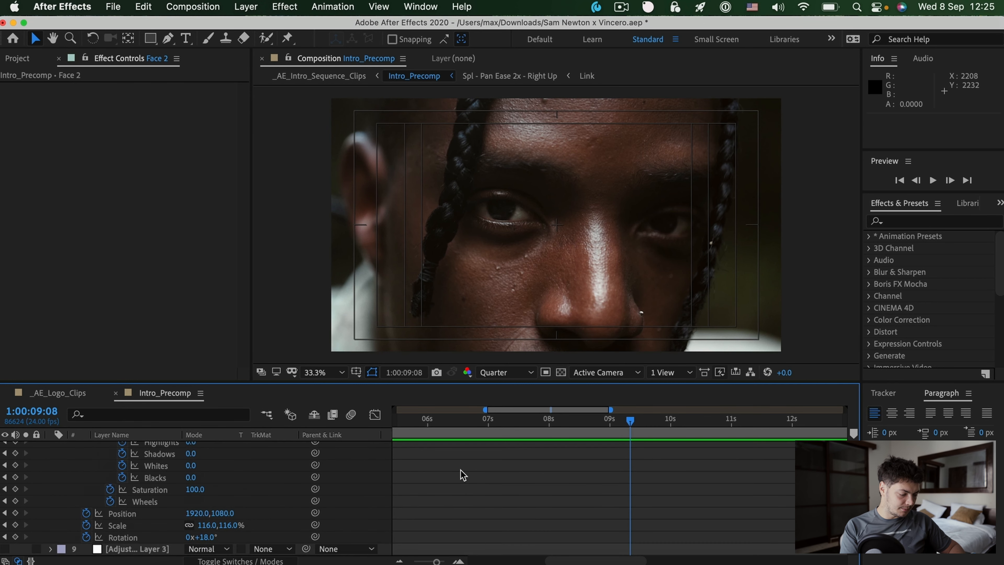
scroll(87, 512, "up", 3)
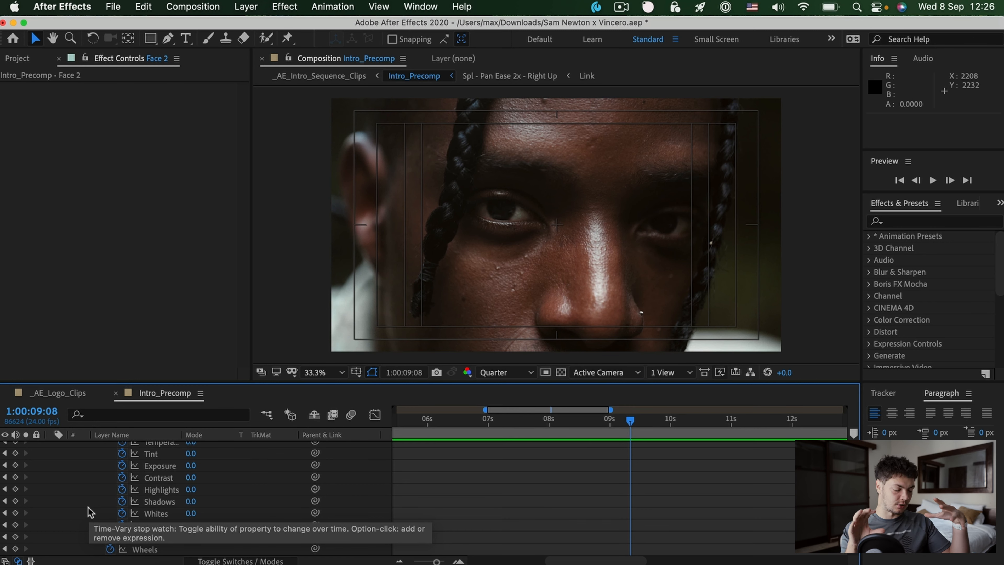
scroll(88, 512, "up", 7)
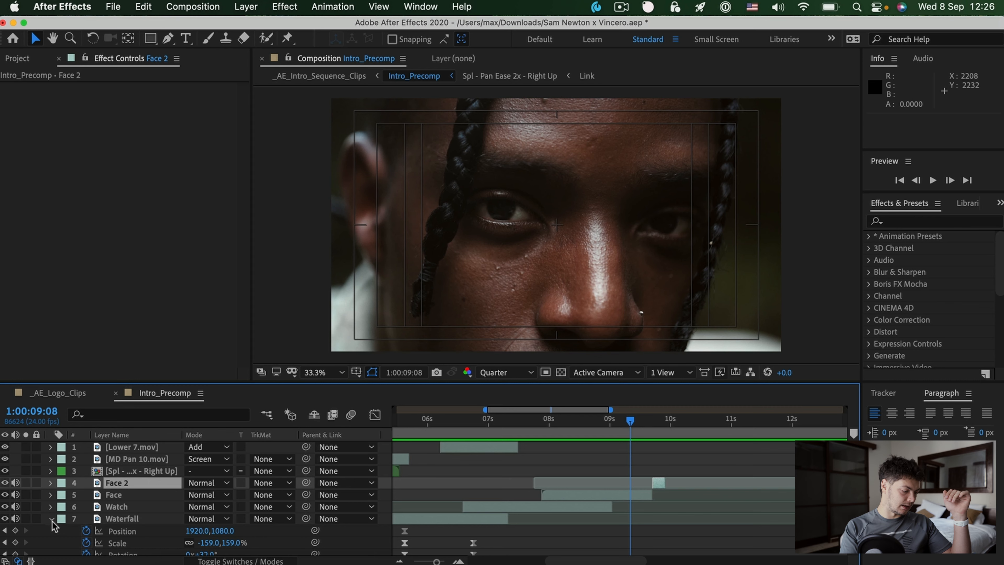
left_click(51, 521)
left_click(17, 58)
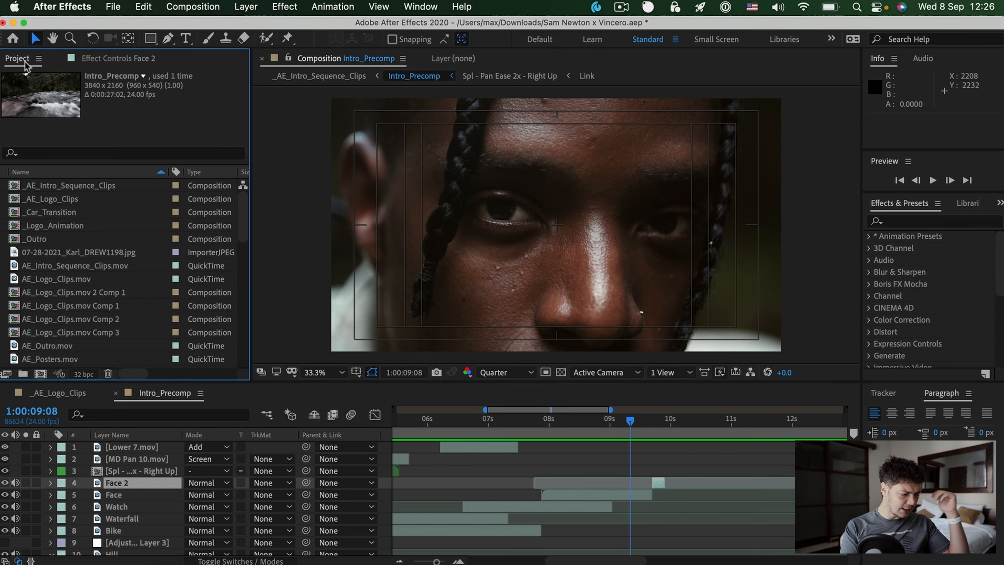
- Switch to the _AE_Logo_Clips composition at 33.3% magnification and hide Pre-comp 2 to expose the original wall signs
left_click(67, 393)
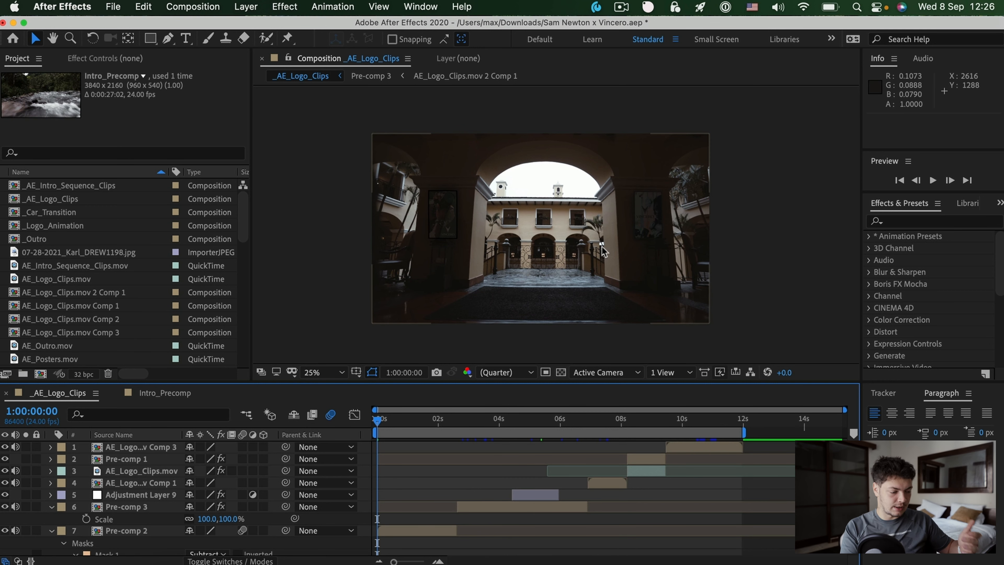
left_click(324, 371)
left_click(335, 235)
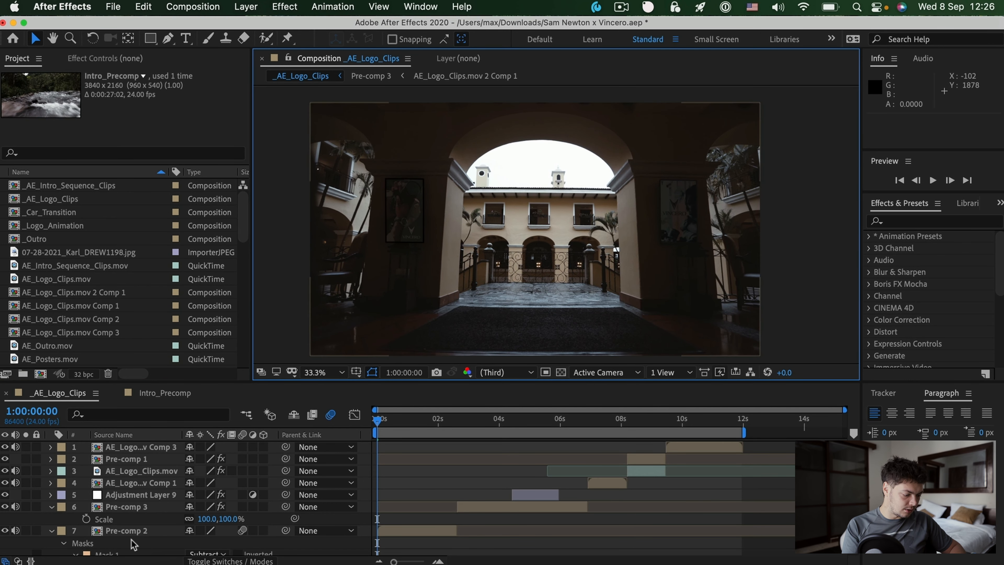
scroll(127, 538, "down", 2)
left_click(6, 489)
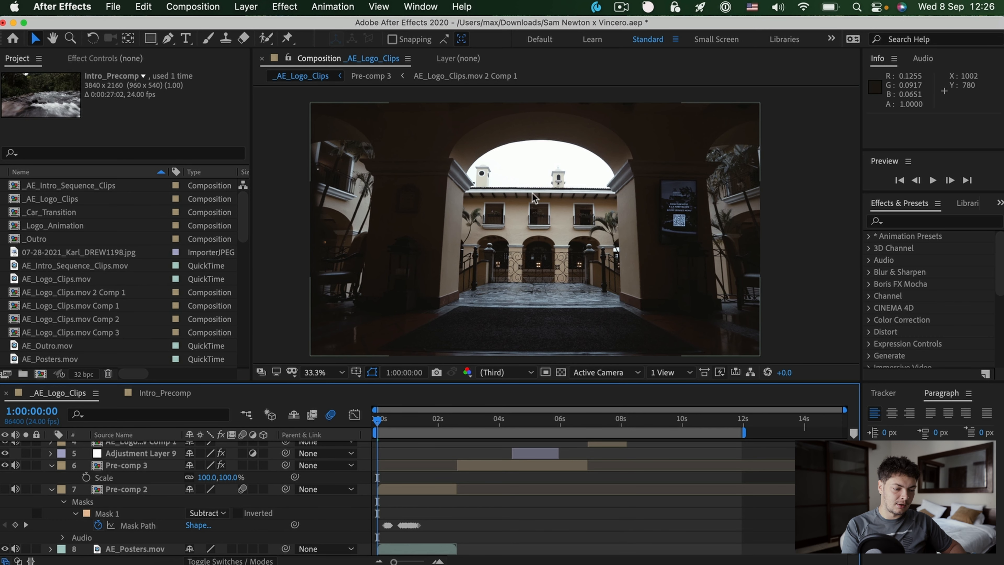
- Examine the original room service sign on the wall up close, and make Pre-comp 2 visible again
key("slash")
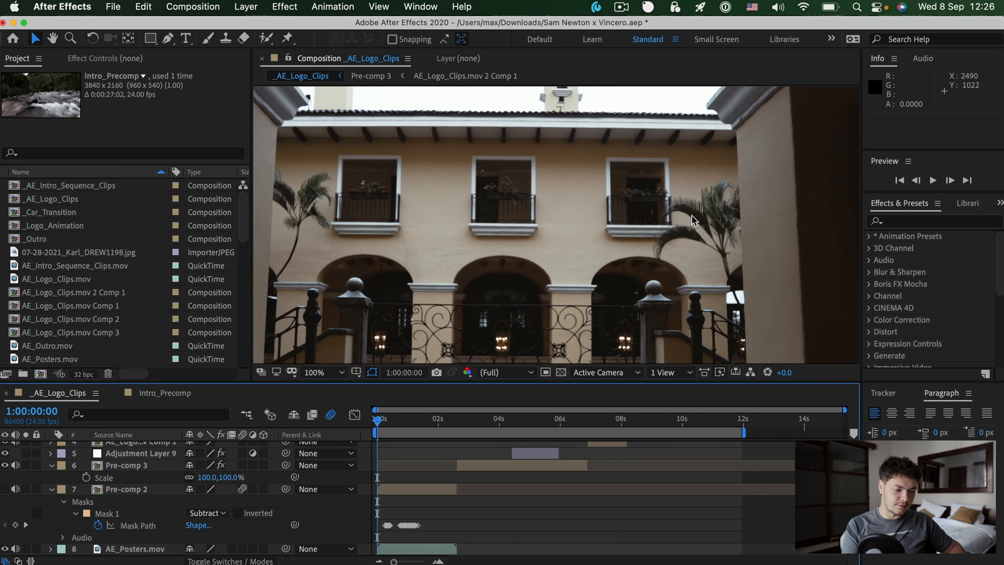
scroll(691, 217, "down", 1)
key("space")
left_click_drag(751, 216, 650, 211)
scroll(650, 210, "up", 1)
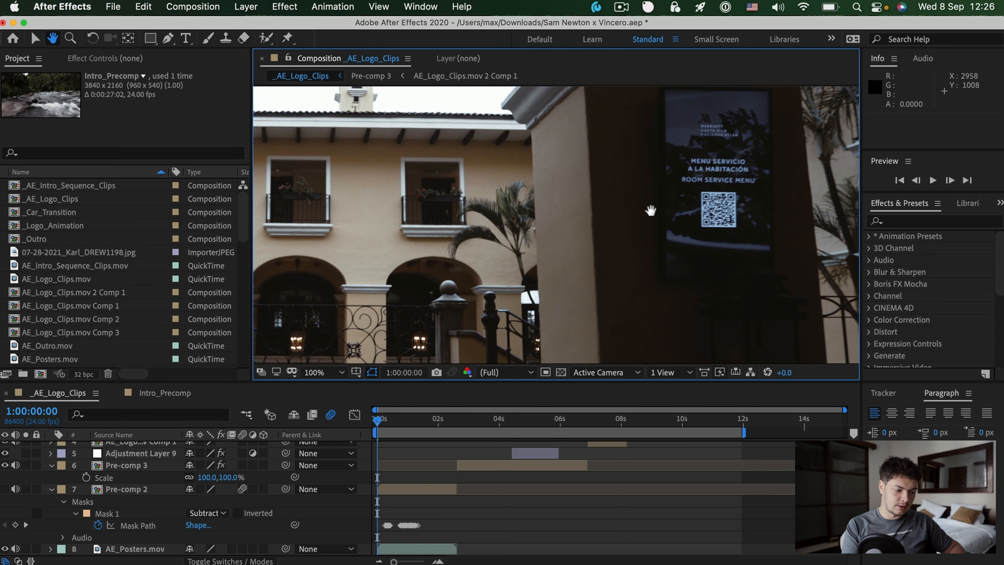
scroll(651, 210, "down", 4)
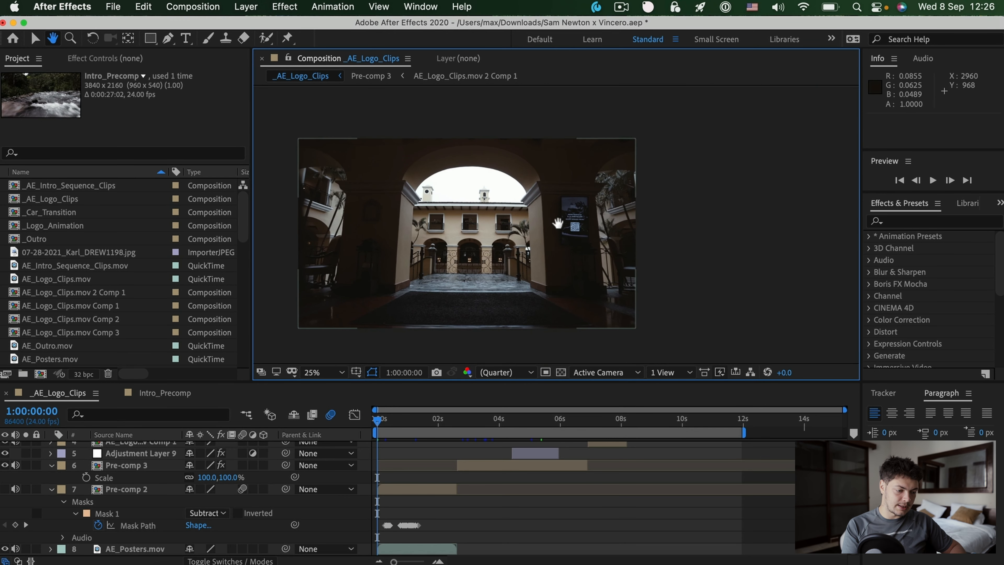
left_click_drag(557, 223, 621, 227)
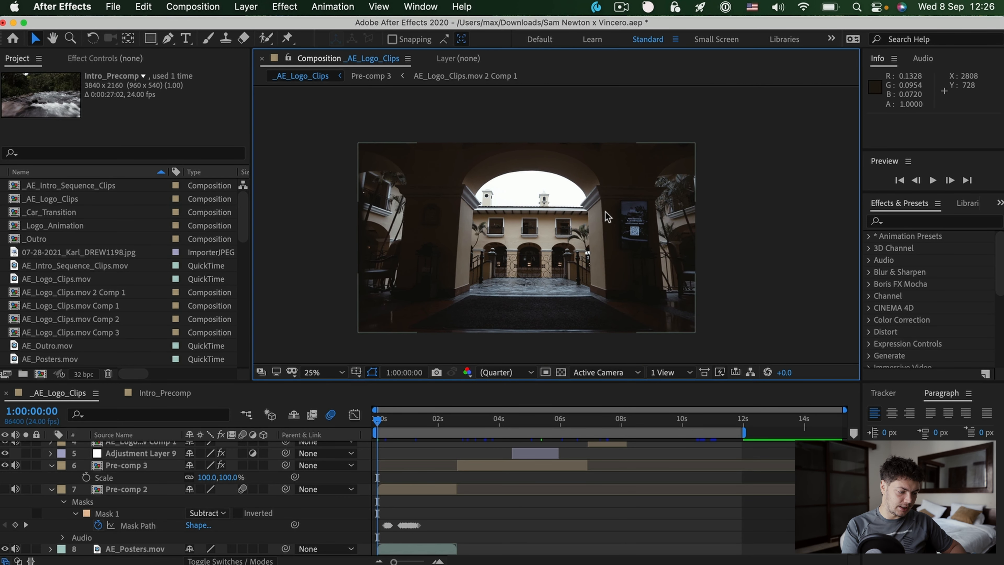
left_click(310, 371)
left_click(325, 233)
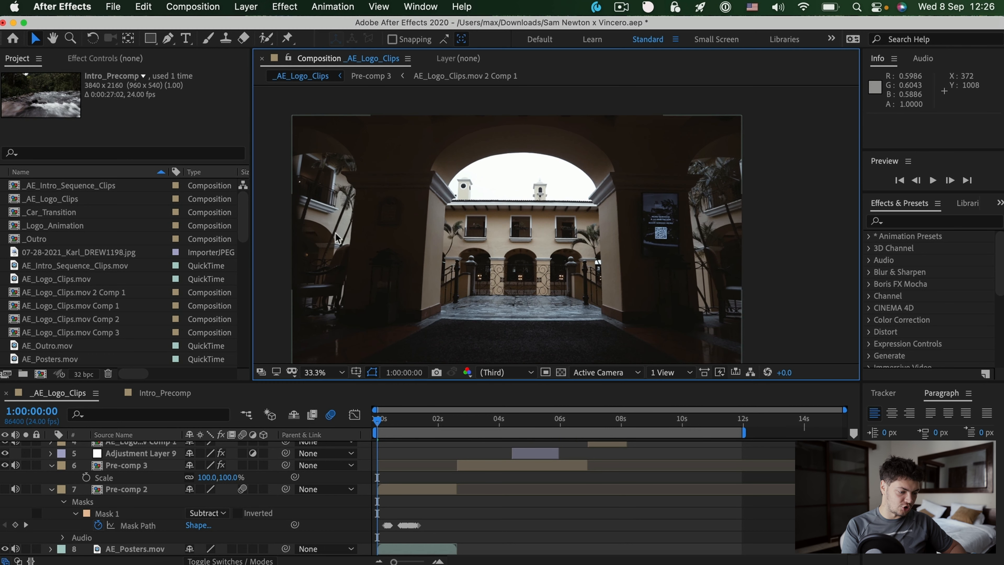
left_click(6, 489)
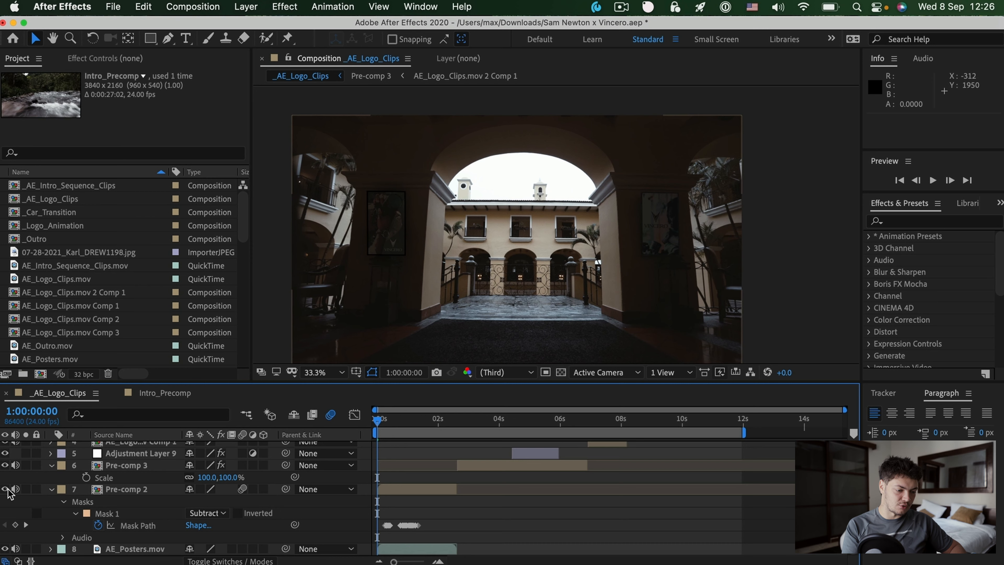
- Copy AE_Posters.mov from _AE_Logo_Clips to the bottom of Pre-comp 2's layer stack and delete the old AE_Posters.mov there
left_click(130, 550)
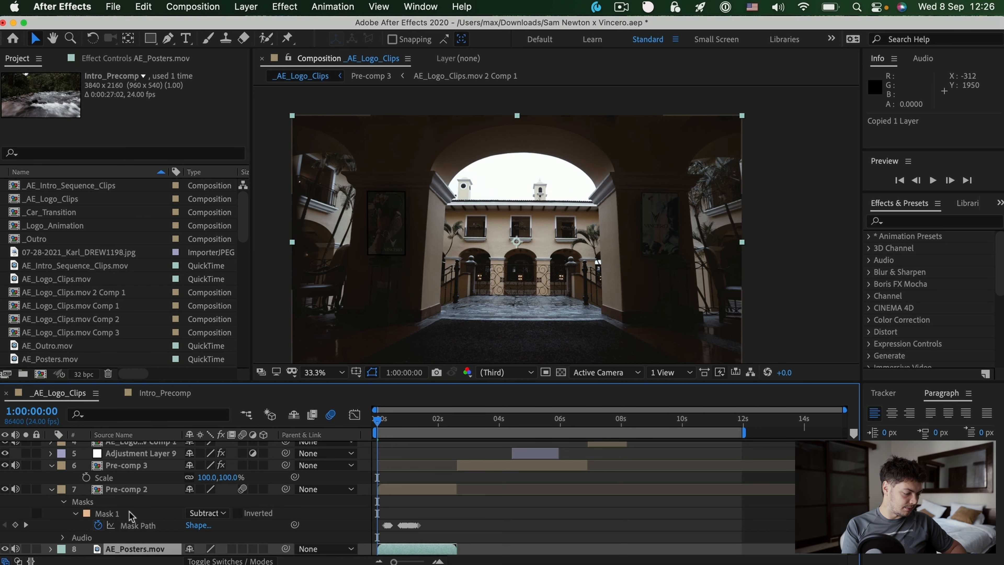
double_click(122, 490)
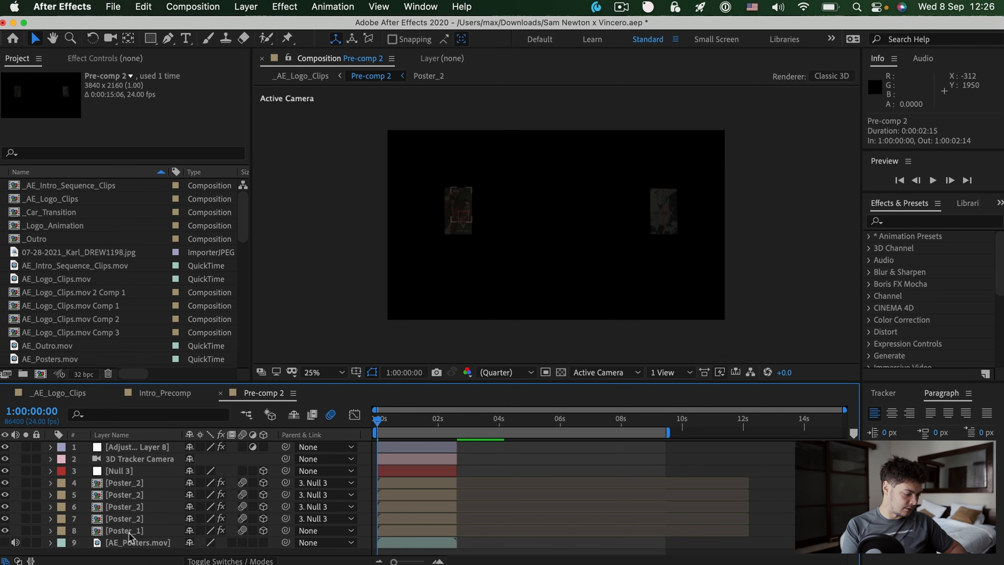
left_click(124, 543)
key("ctrl+v")
left_click_drag(125, 533, 111, 554)
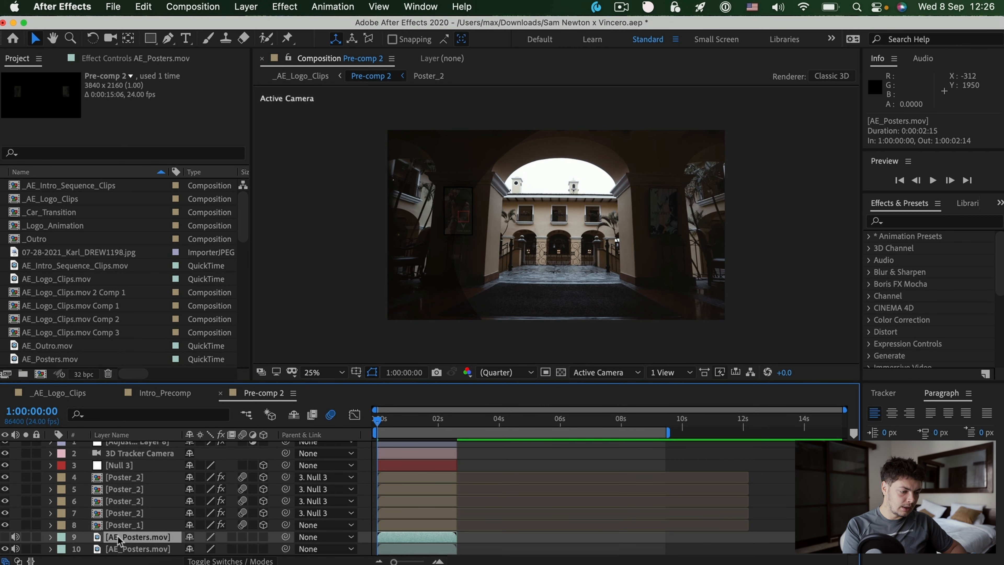
key("Delete")
- Find the 3D Camera Tracker effect by searching for "camera", and inspect the 3D Tracker Camera layer's effect controls
left_click(137, 544)
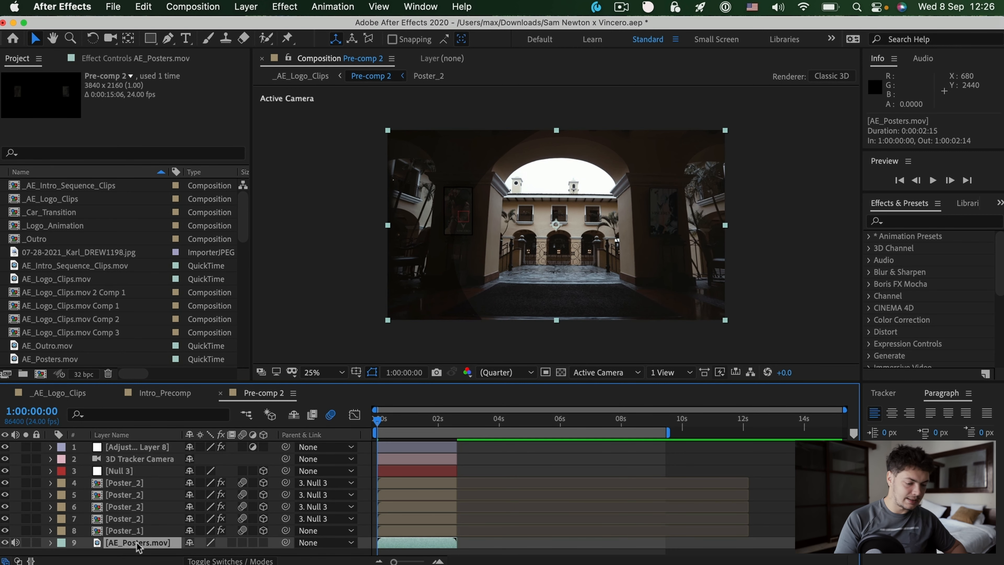
left_click(922, 223)
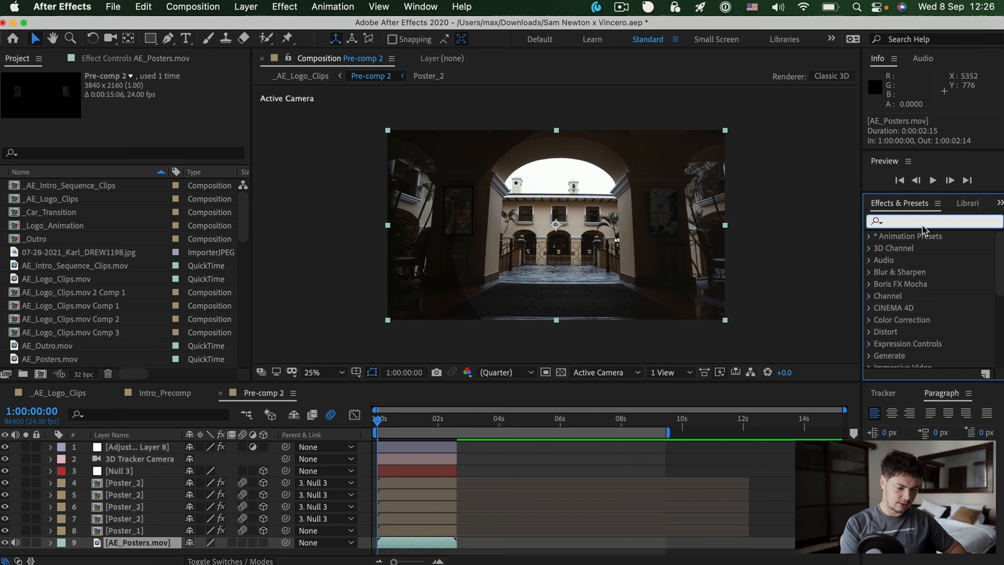
type("camm")
key("BackSpace")
type("era")
left_click(942, 334)
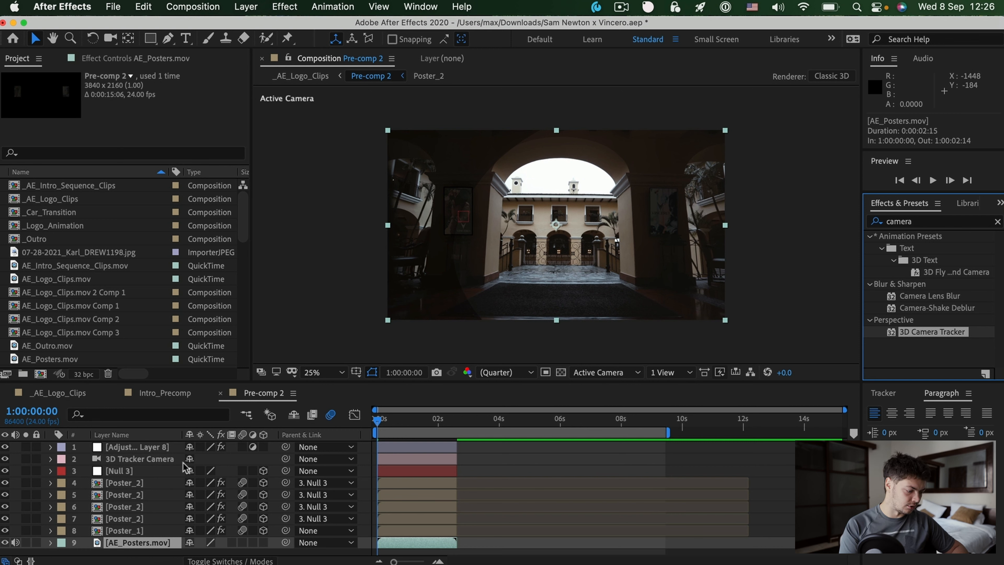
left_click(139, 460)
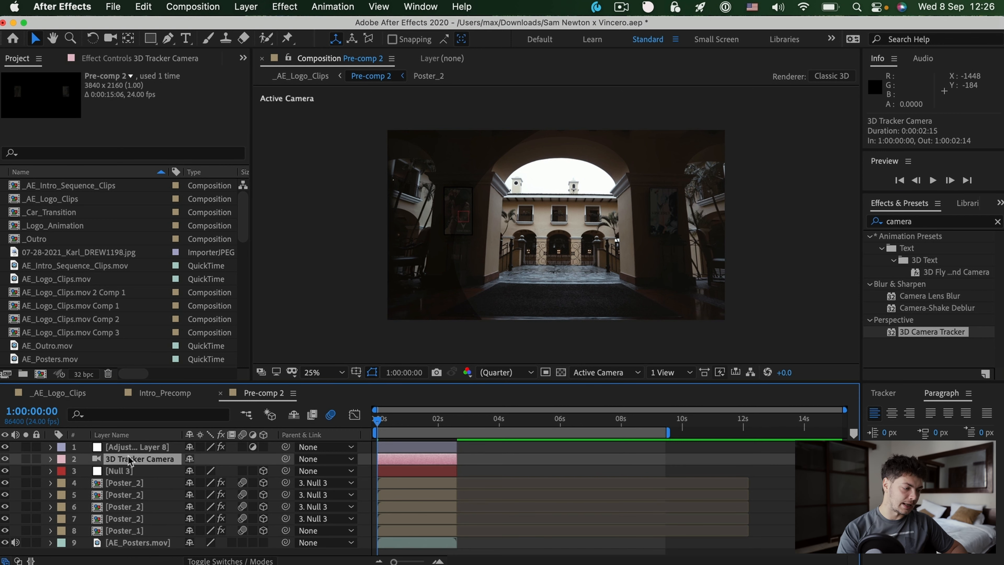
left_click(99, 58)
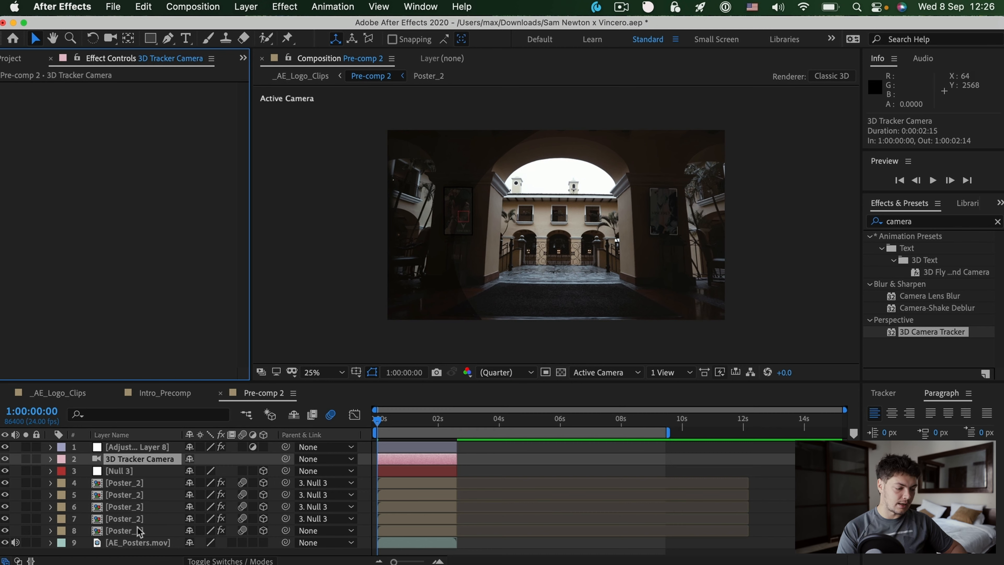
- Open the Poster_1 composition and solo its photo layer, adding Adjustment Layer 4 to the solo to examine its Lumetri Color grade
double_click(127, 530)
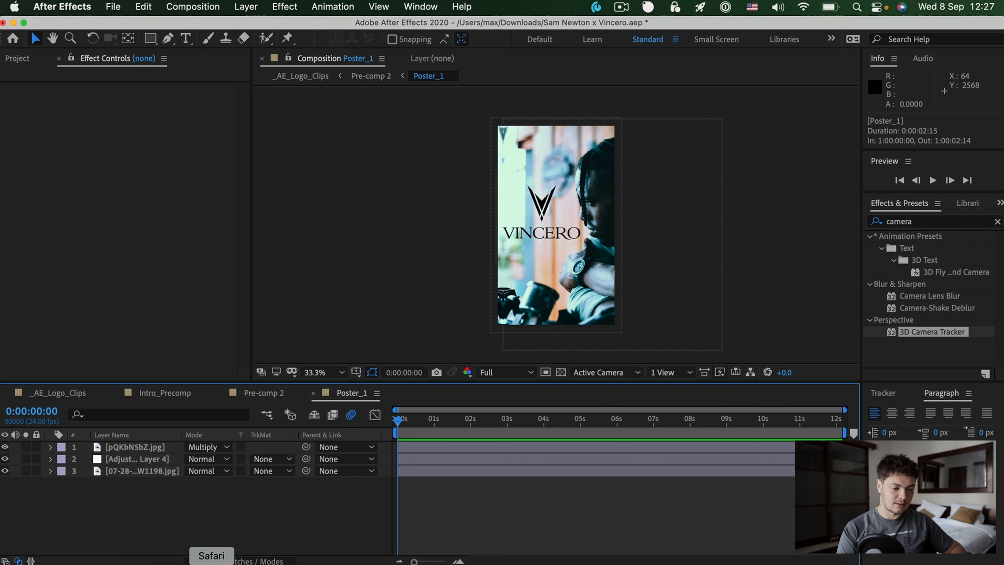
left_click(25, 471)
left_click(131, 471)
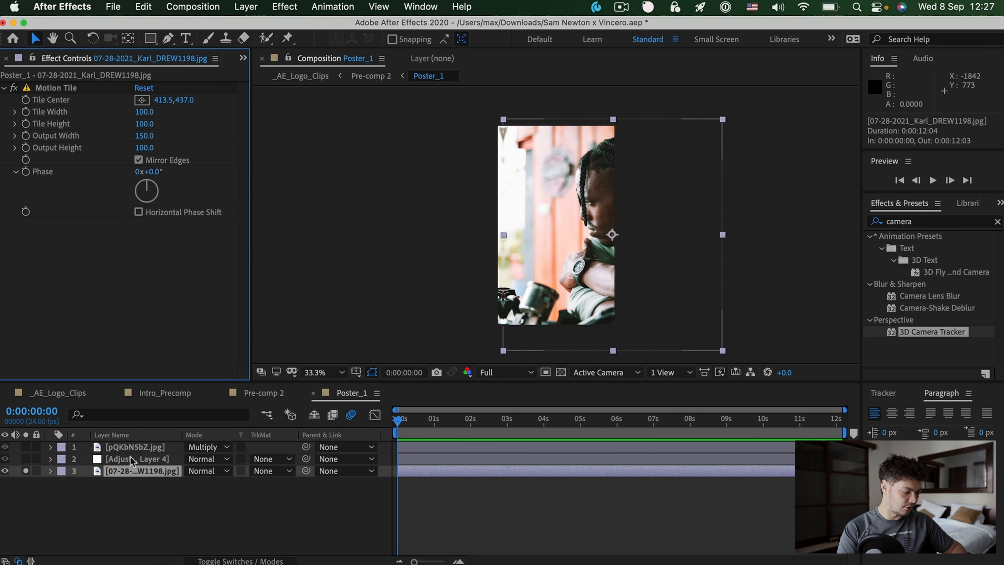
left_click(91, 460)
left_click(26, 459)
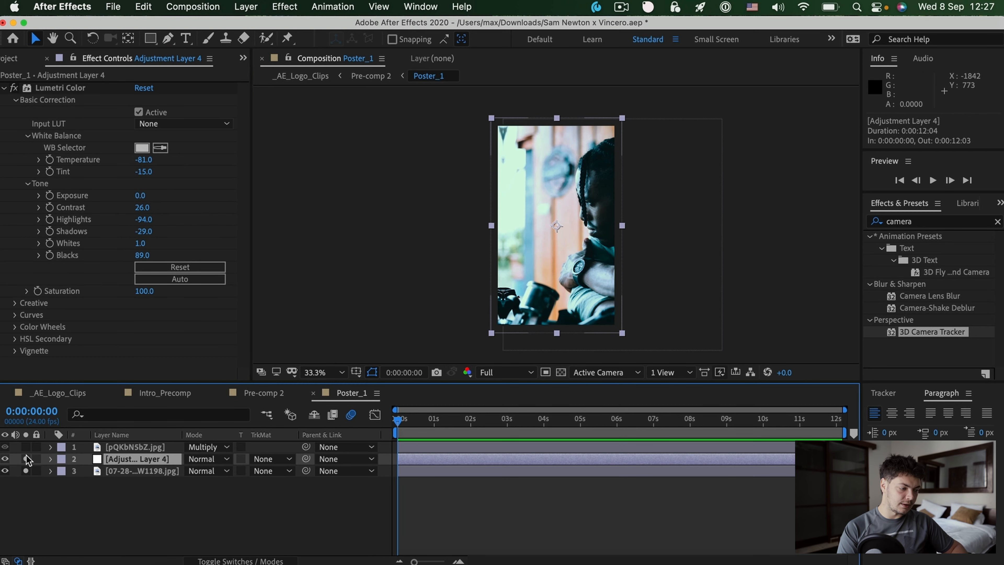
- Compare the poster in Pre-comp 2 with Poster_1's Adjustment Layer 4 soloed and unsoloed
left_click(273, 392)
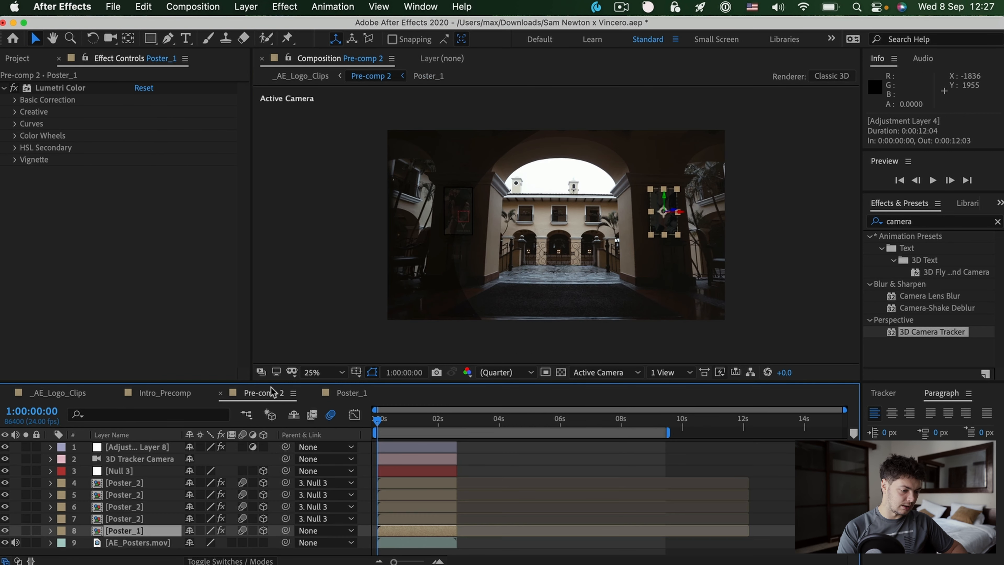
left_click(351, 393)
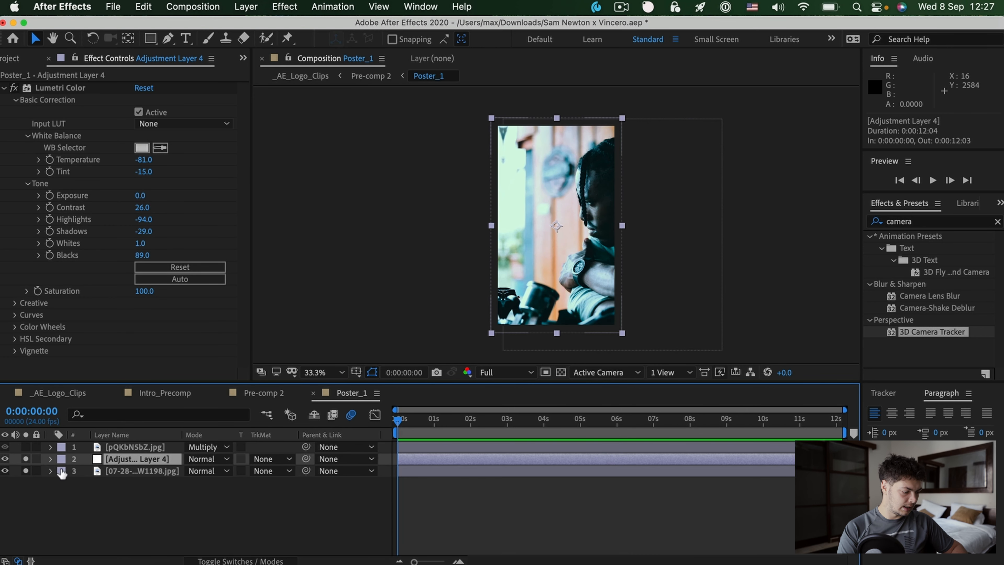
left_click(26, 458)
left_click(263, 392)
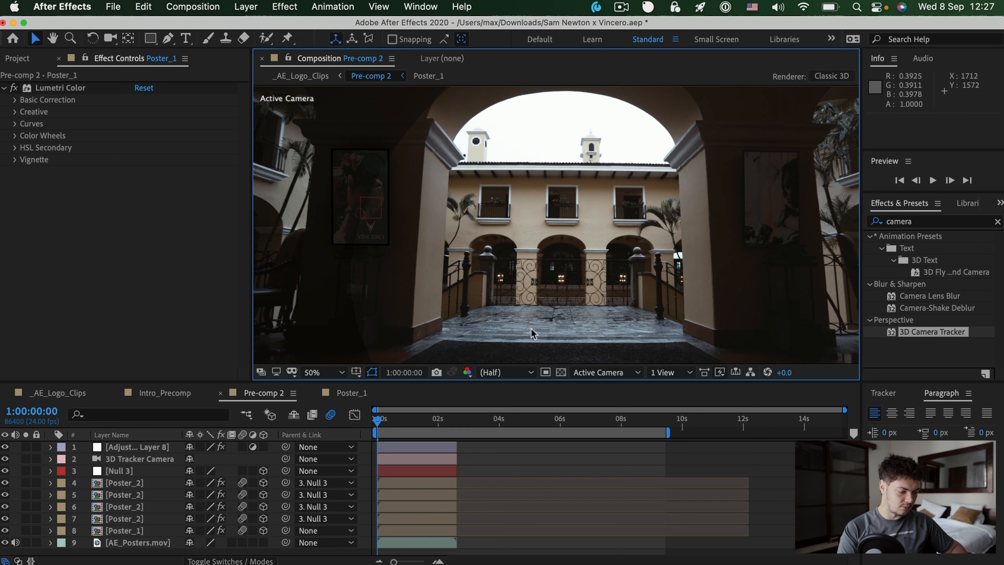
left_click(340, 393)
left_click(26, 458)
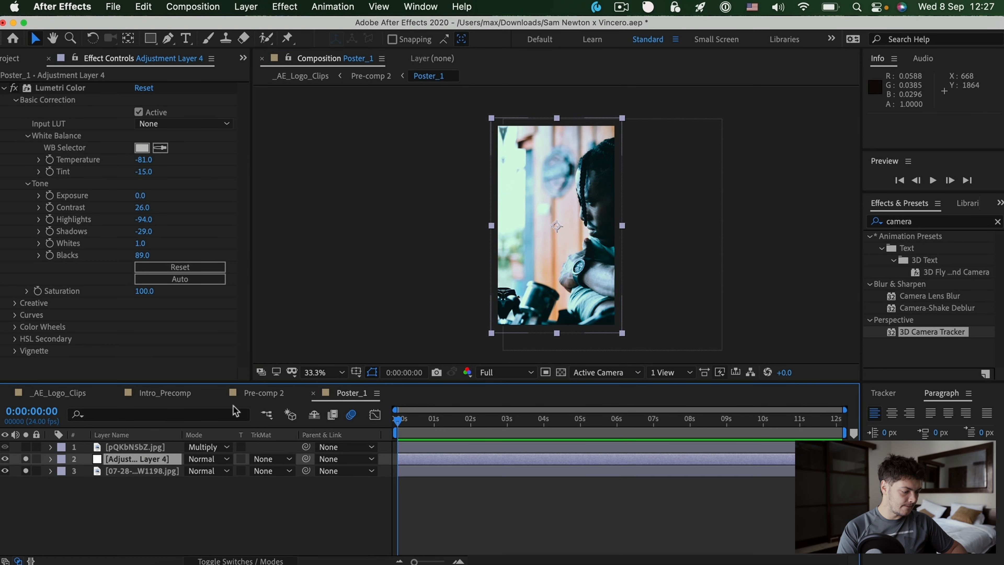
left_click(253, 397)
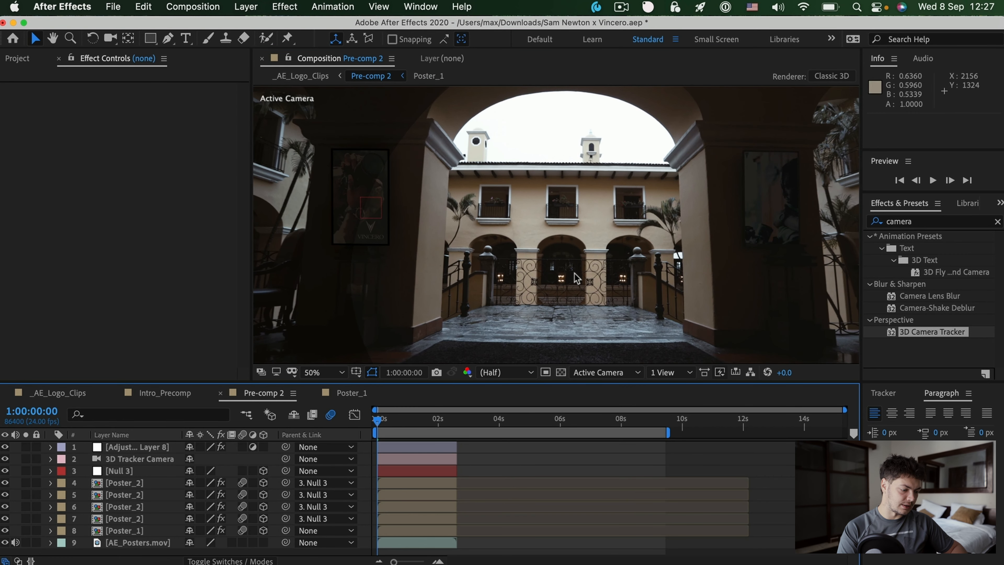
- Open Poster_1, select the pQKbN5bZ.jpg logo layer and toggle its Invert and Curves effects to see what each contributes
left_click(342, 392)
left_click(131, 446)
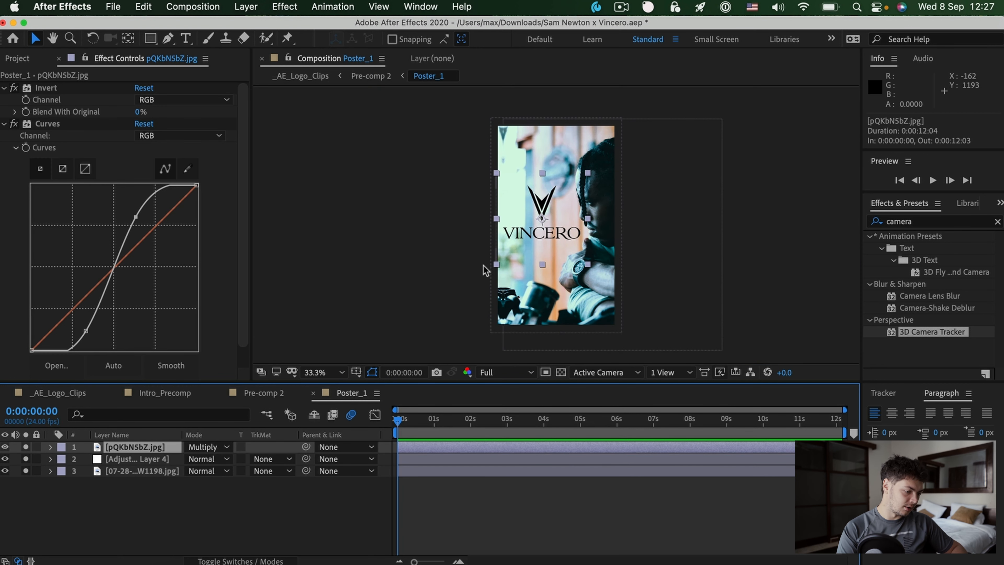
left_click(13, 123)
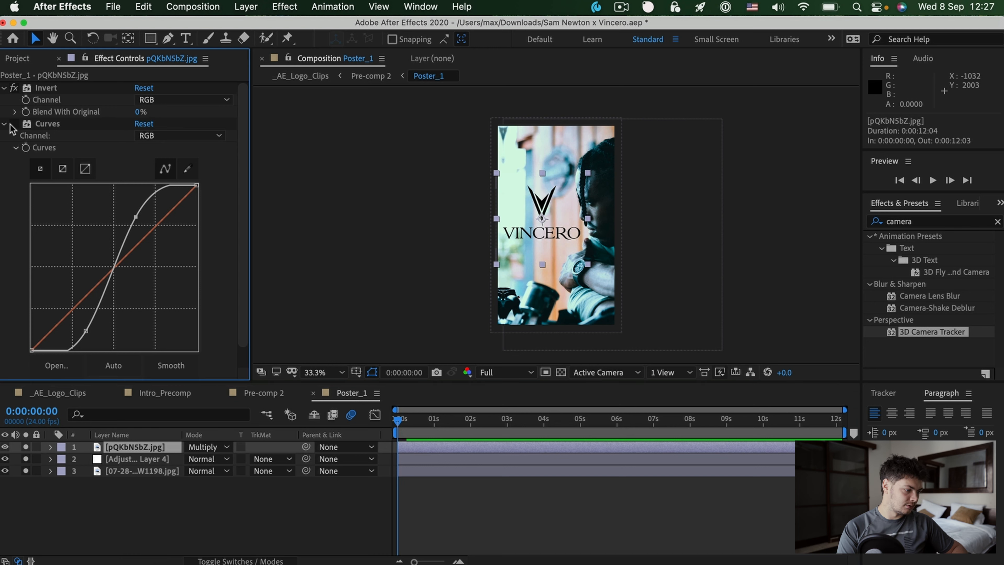
left_click(14, 88)
left_click(15, 88)
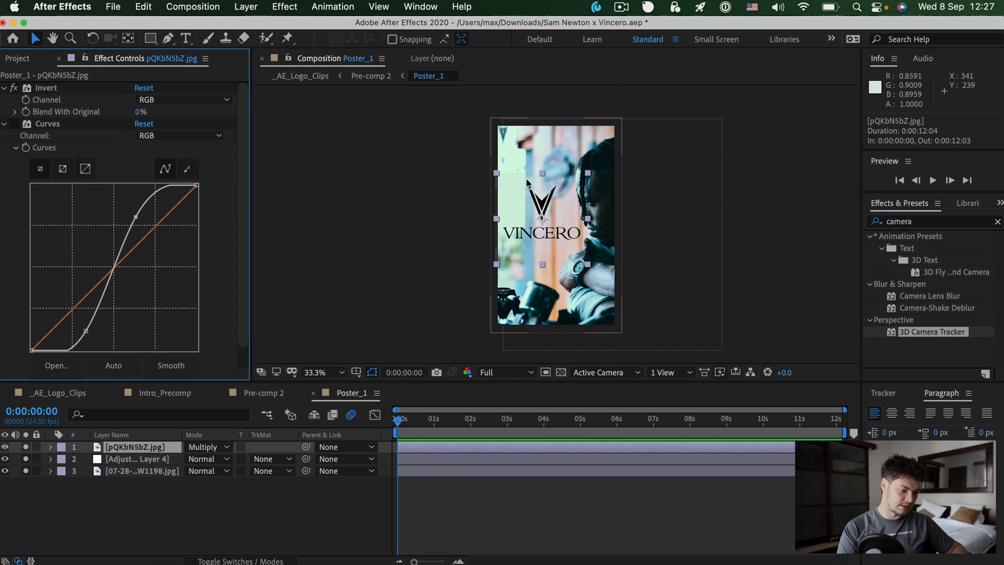
left_click(14, 124)
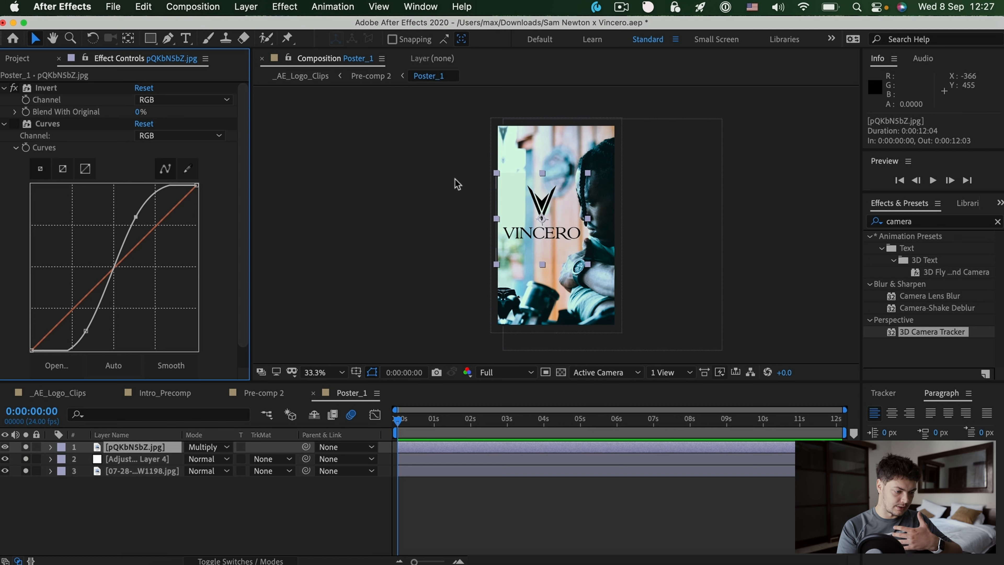
- Compare the Poster_1 logo up close with its Curves effect switched off and on
key("period")
key("period")
left_click(15, 125)
left_click(15, 125)
left_click(15, 125)
left_click(15, 125)
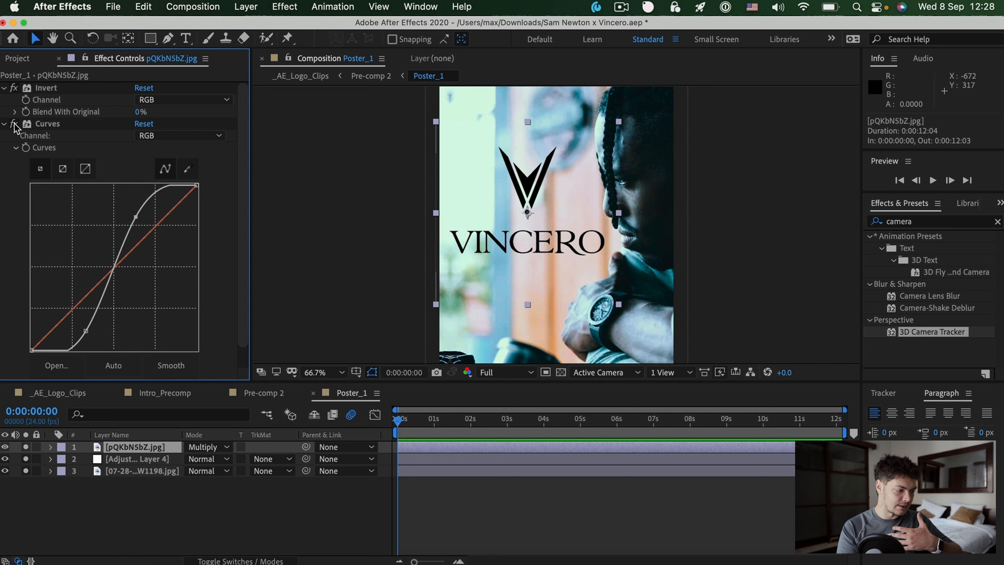
- Inspect the photo layer and the logo layer's effects in Poster_2, and close the Poster_2 and Poster_1 compositions
left_click(263, 393)
double_click(168, 515)
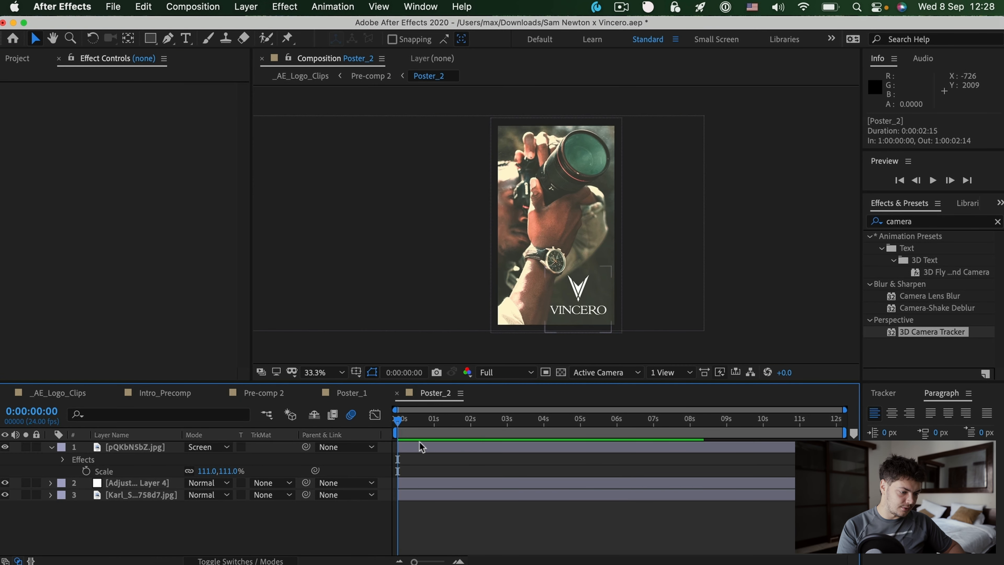
left_click(139, 495)
key("s")
key("s")
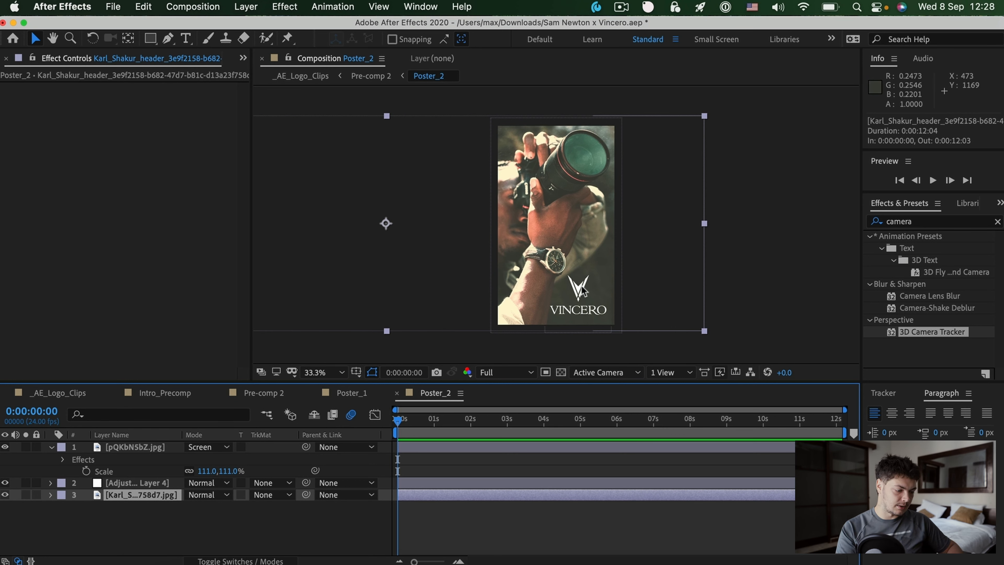
left_click(131, 448)
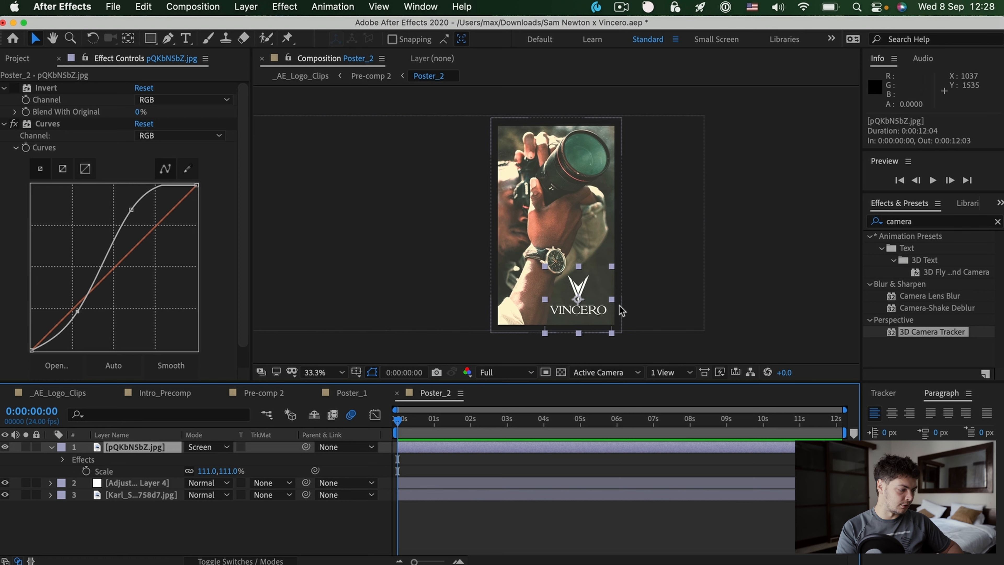
left_click(397, 392)
left_click(313, 392)
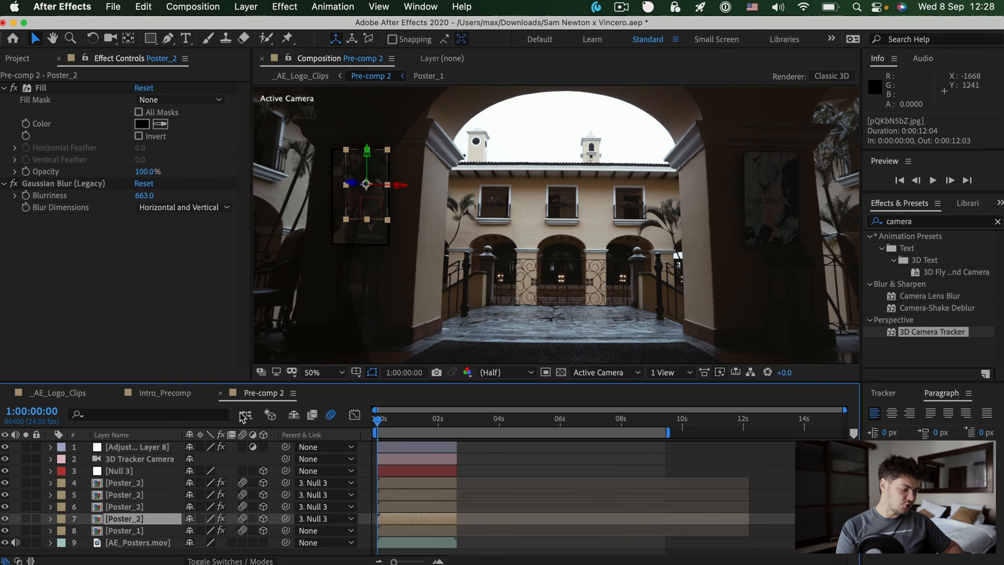
- Select the Poster_1 layer in Pre-comp 2 and examine its poster up close at 1:00:00:00 and around 1:00:00:14
left_click(136, 535)
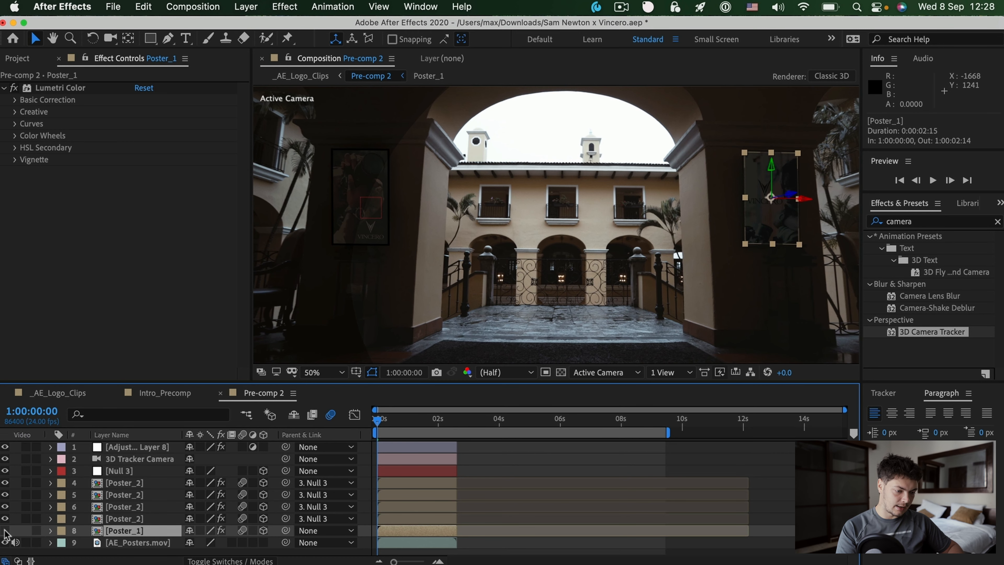
key("period")
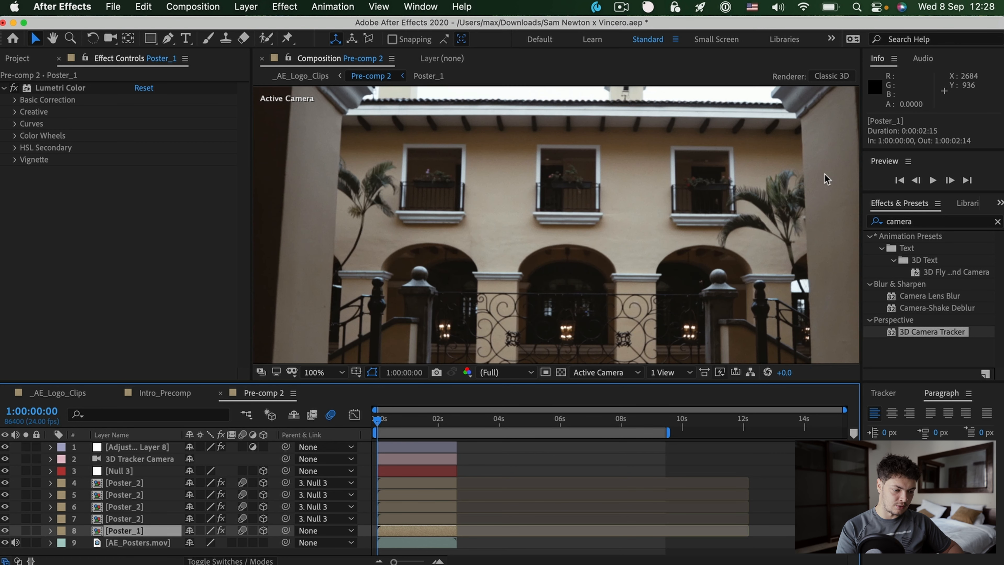
key("space")
left_click_drag(752, 224, 501, 200)
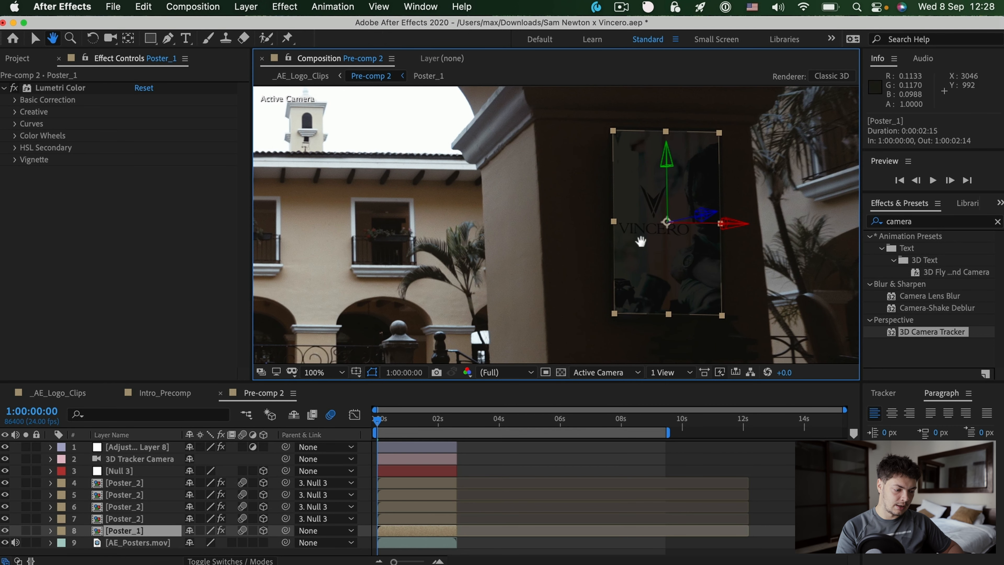
left_click(395, 427)
key("Page_Down")
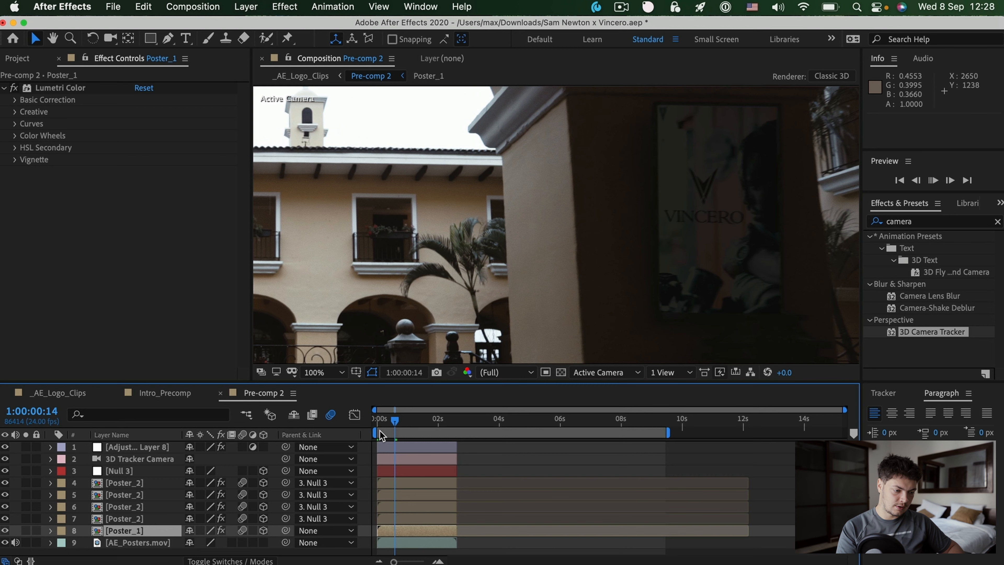
- Advance to 1:00:00:16 and examine the Poster_2 poster on the archway's left pillar
key("Page_Down")
key("Page_Down")
left_click_drag(392, 250, 792, 266)
left_click_drag(437, 227, 719, 235)
scroll(551, 236, "down", 1)
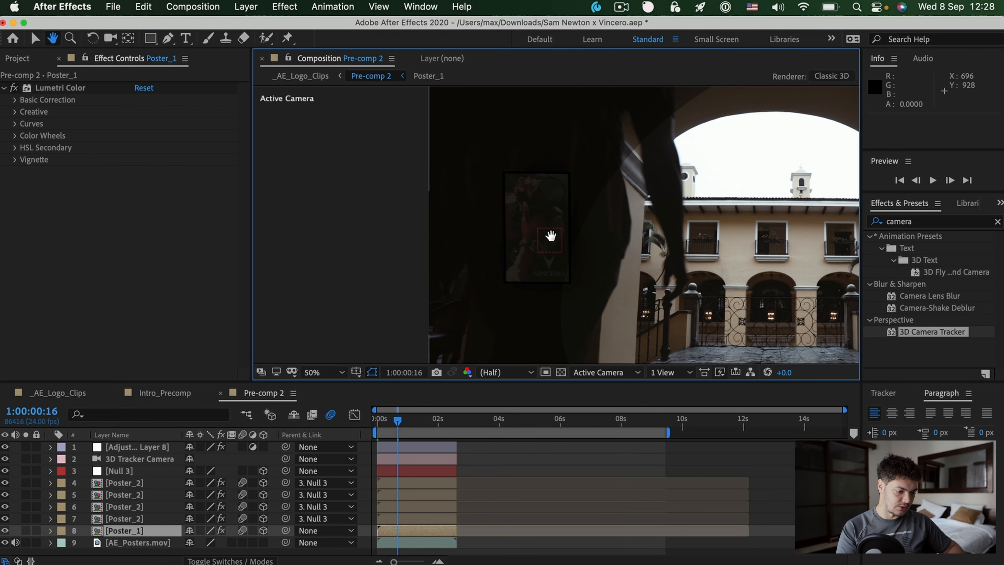
key("v")
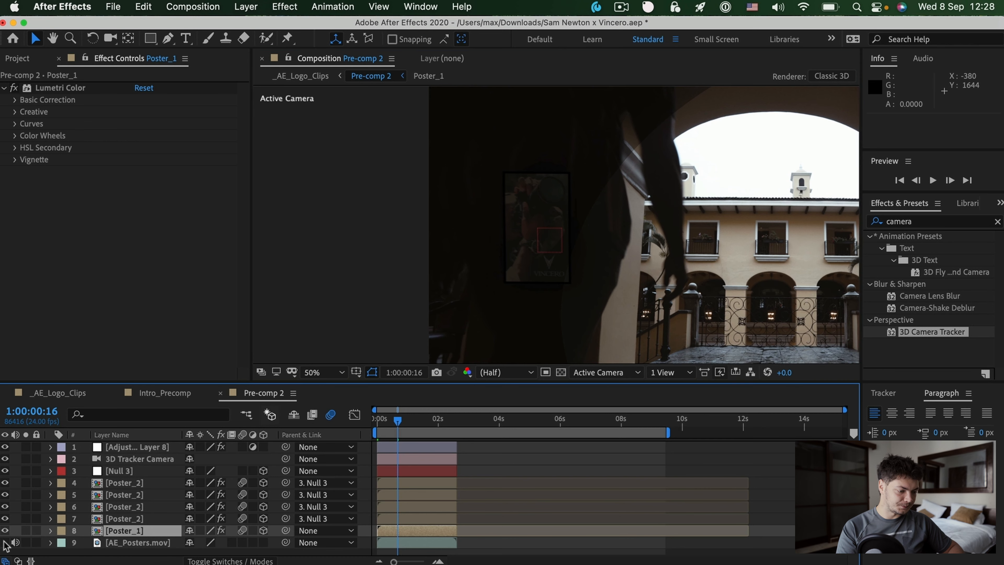
- At the first frame, hide the four Poster_2 layers and show only the one on layer 5
left_click_drag(401, 427, 375, 425)
scroll(574, 213, "up", 1)
key("h")
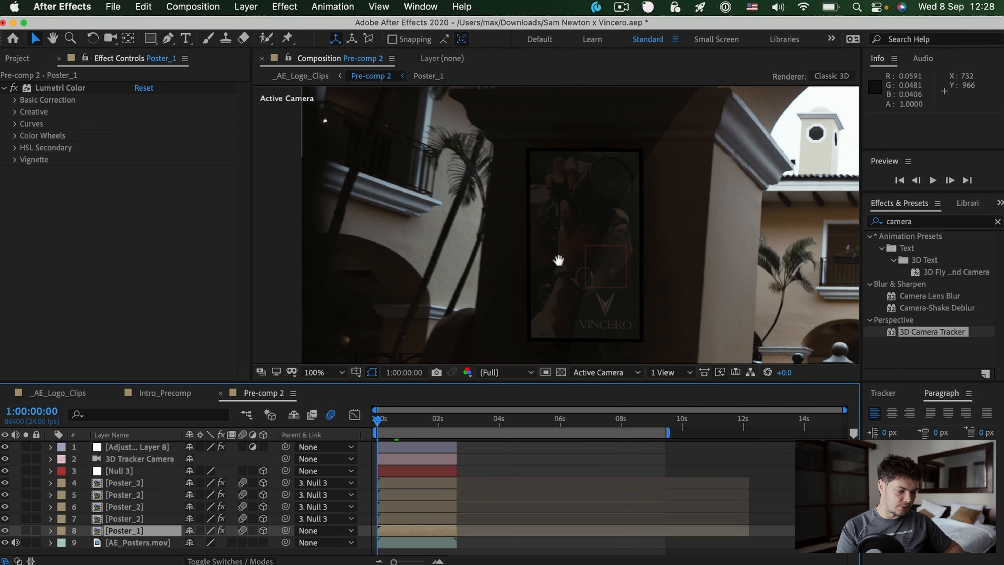
left_click_drag(558, 260, 548, 219)
key("v")
left_click_drag(5, 483, 8, 522)
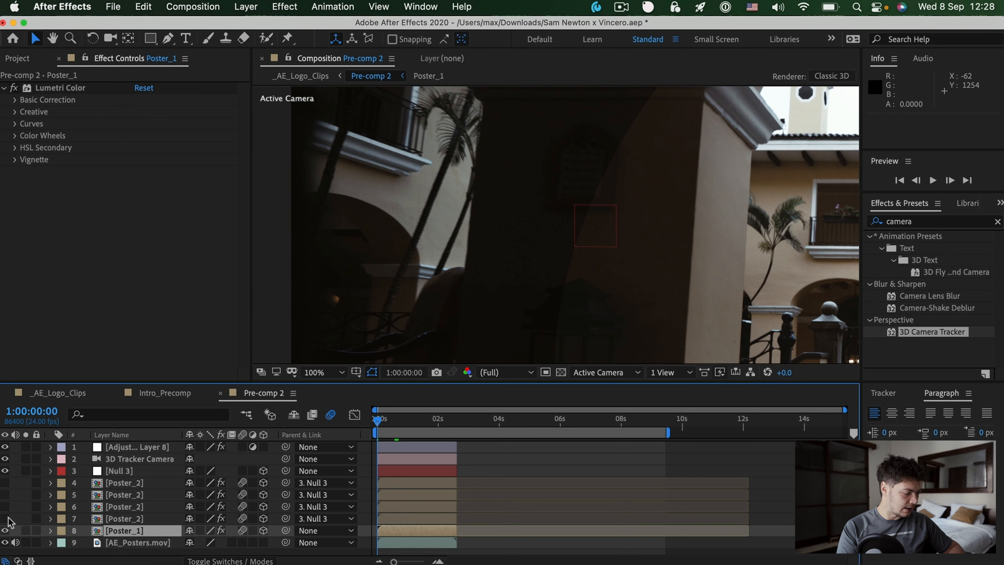
left_click(5, 519)
left_click(5, 519)
left_click(6, 492)
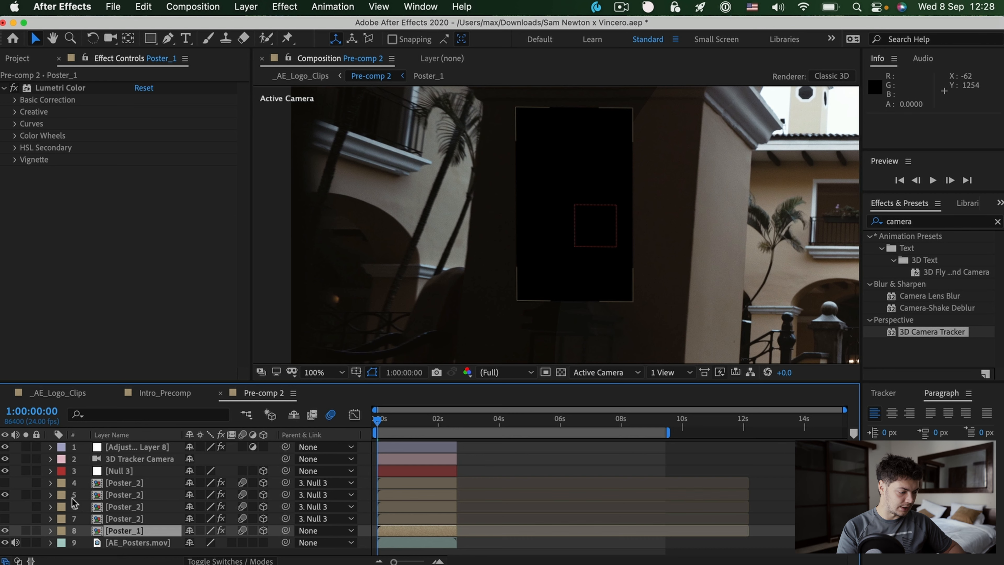
- Inspect the Fill and Gaussian Blur effects on Poster_2 layers 5 and 6, and make layer 4 visible again
left_click(107, 495)
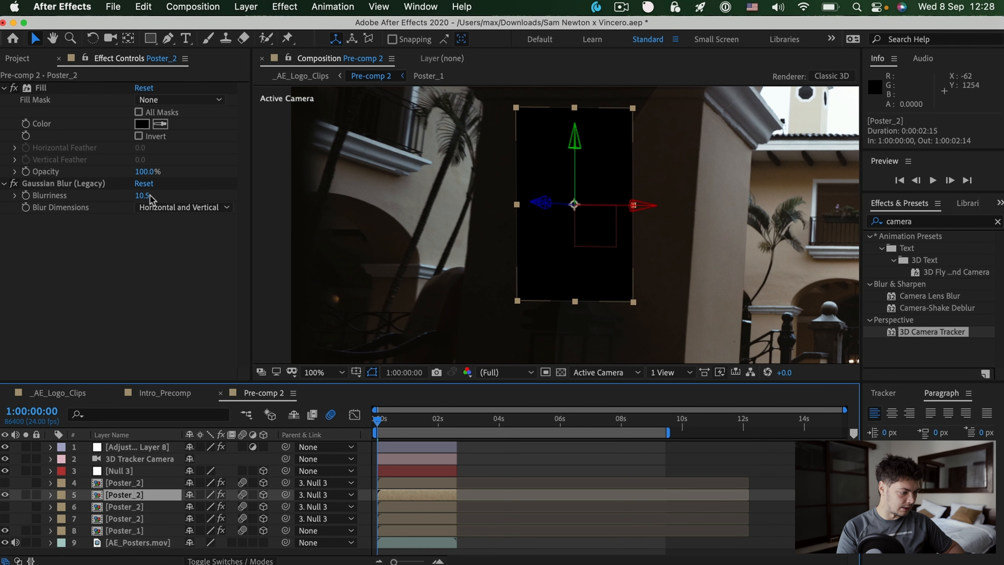
left_click(657, 245)
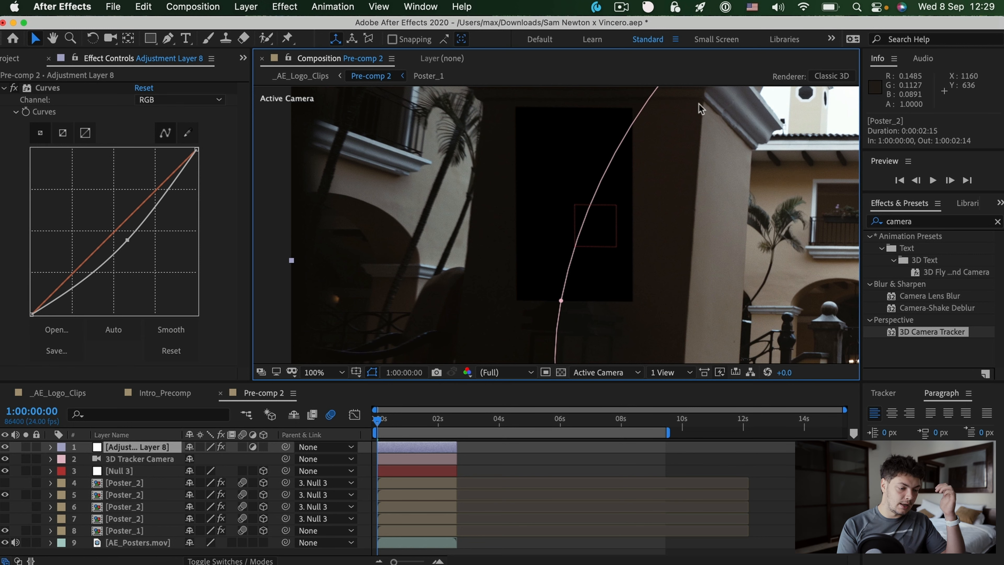
left_click(104, 508)
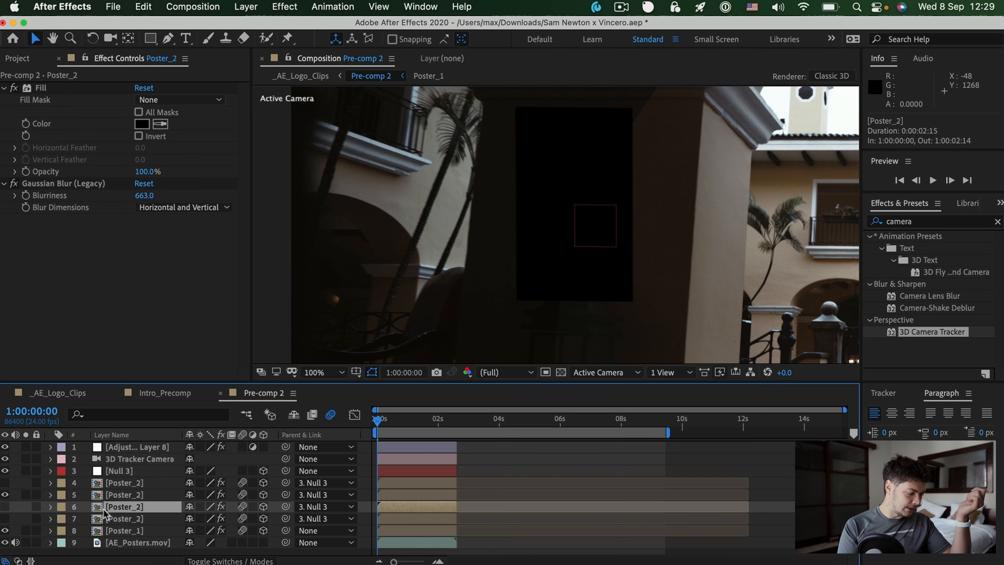
left_click(5, 482)
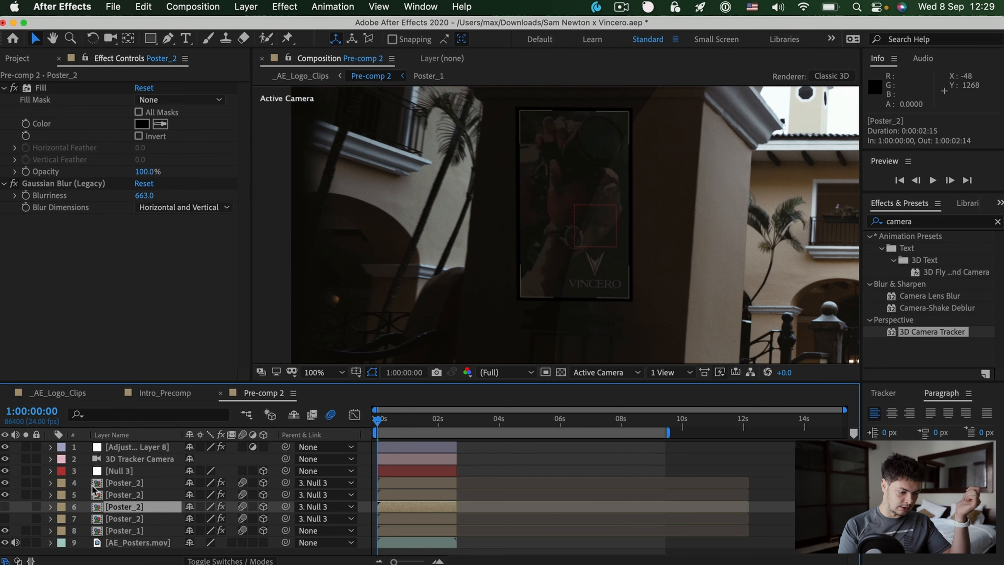
left_click(489, 550)
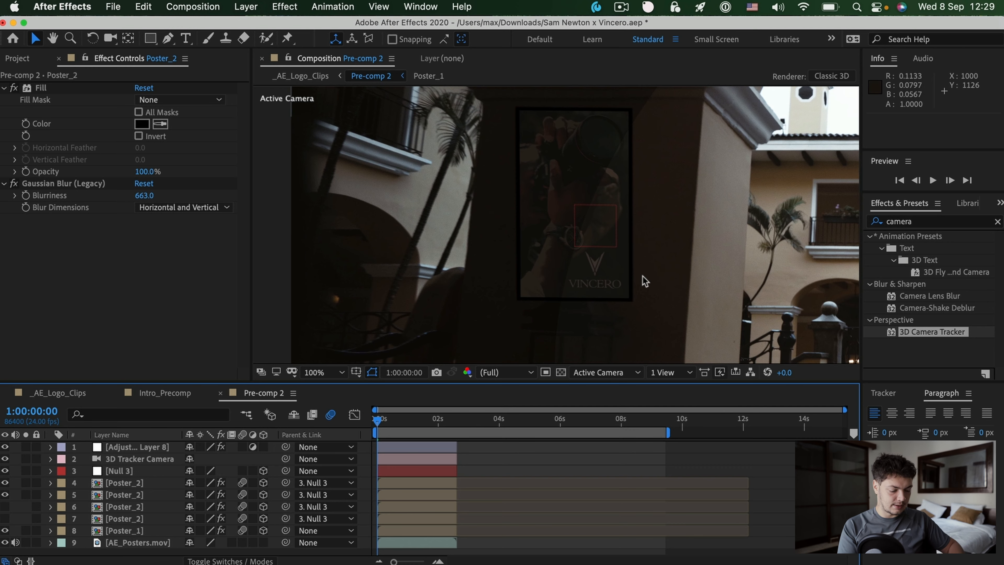
- Compare the edges of the posters on the right and left pillars up close
key("space")
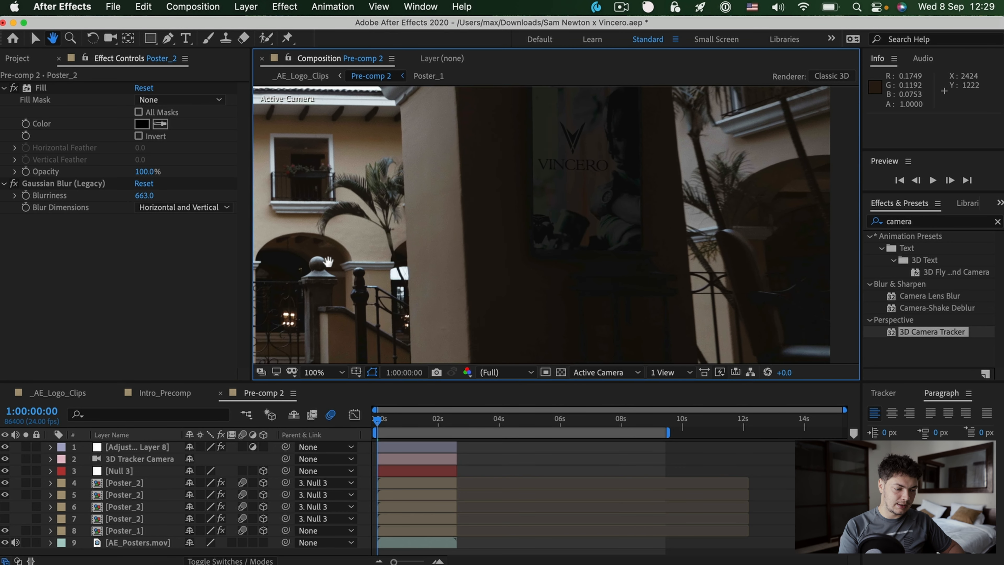
left_click_drag(582, 273, 577, 284)
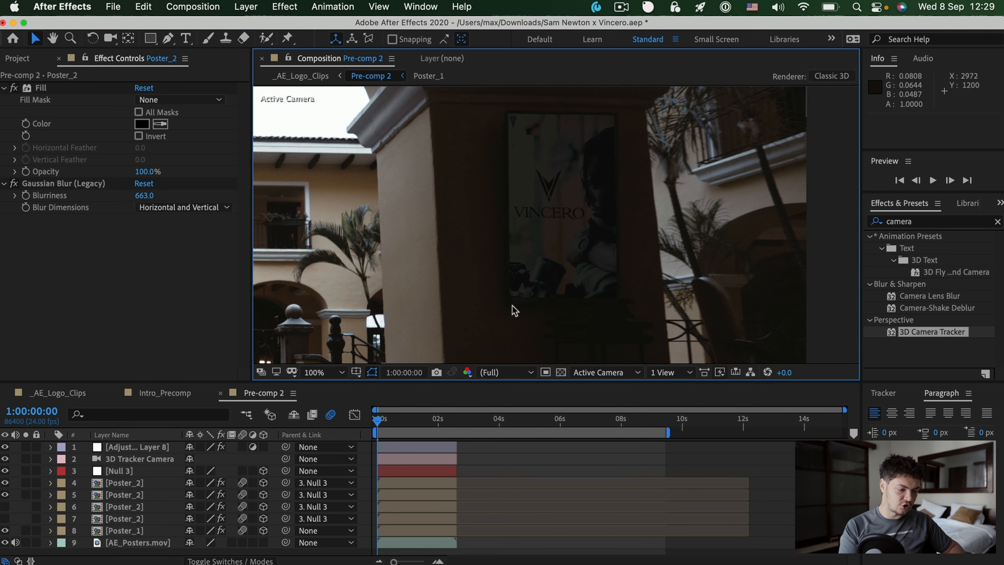
scroll(502, 180, "down", 2)
left_click_drag(413, 231, 732, 220)
scroll(469, 198, "up", 1)
left_click(447, 195)
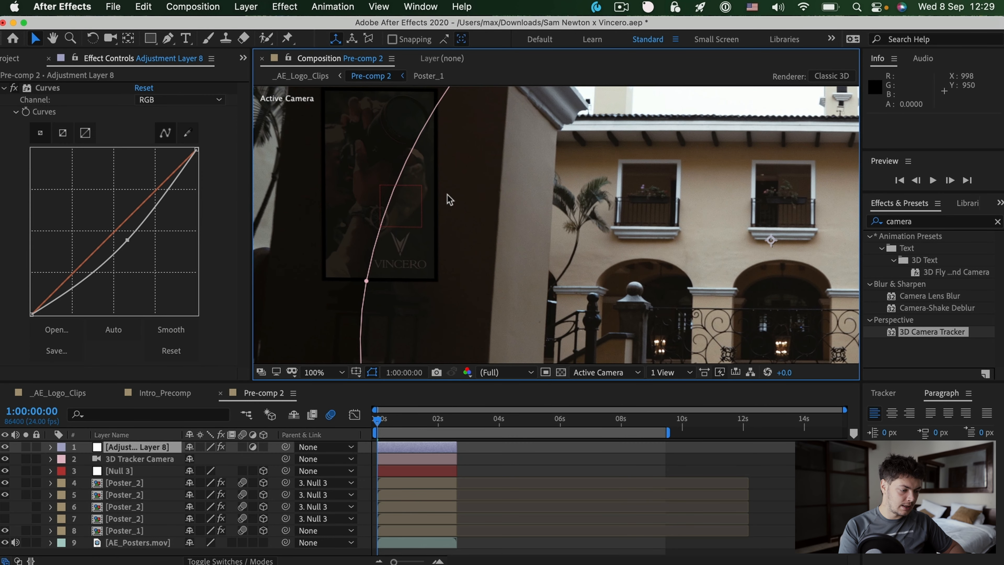
left_click_drag(419, 183, 464, 203)
- Make Poster_2 layers 6 and 7 visible again and hide the AE_Posters.mov layer in Pre-comp 2
left_click(113, 507)
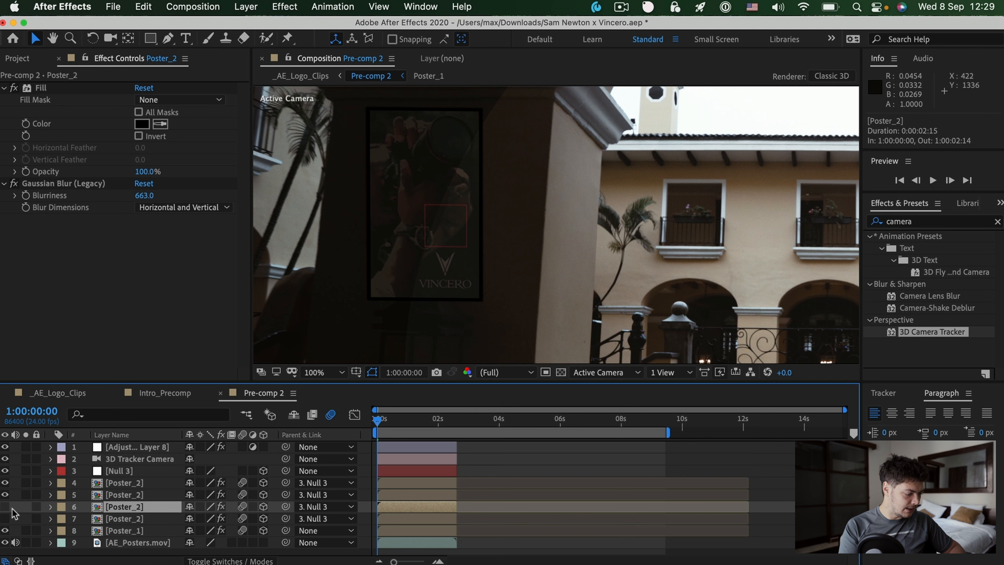
left_click(5, 507)
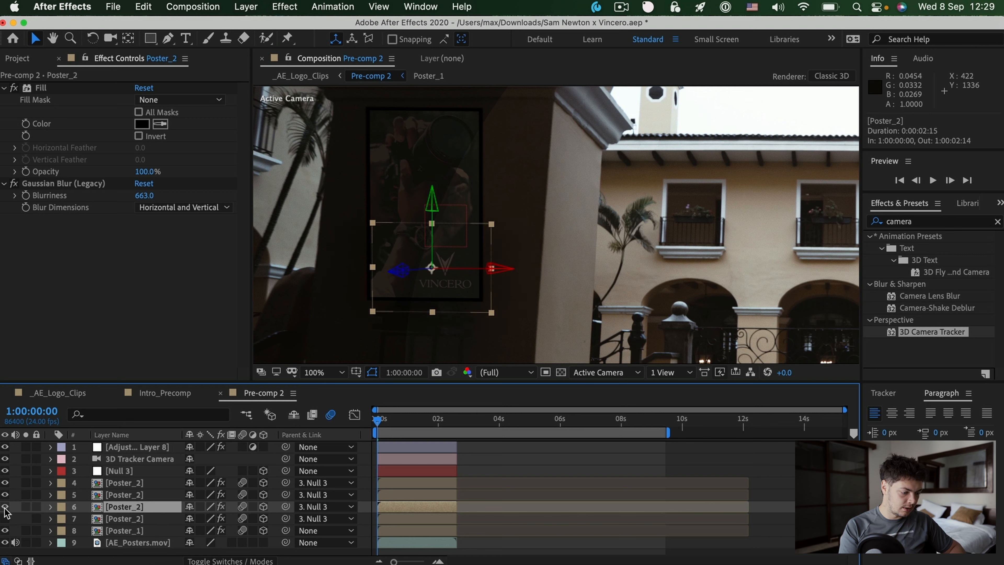
left_click(516, 459)
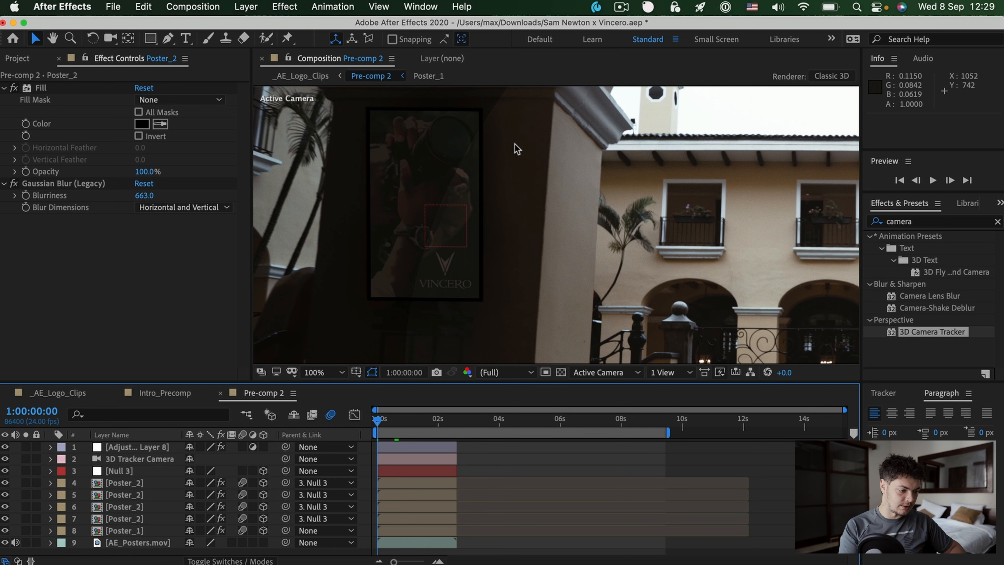
scroll(617, 298, "down", 2)
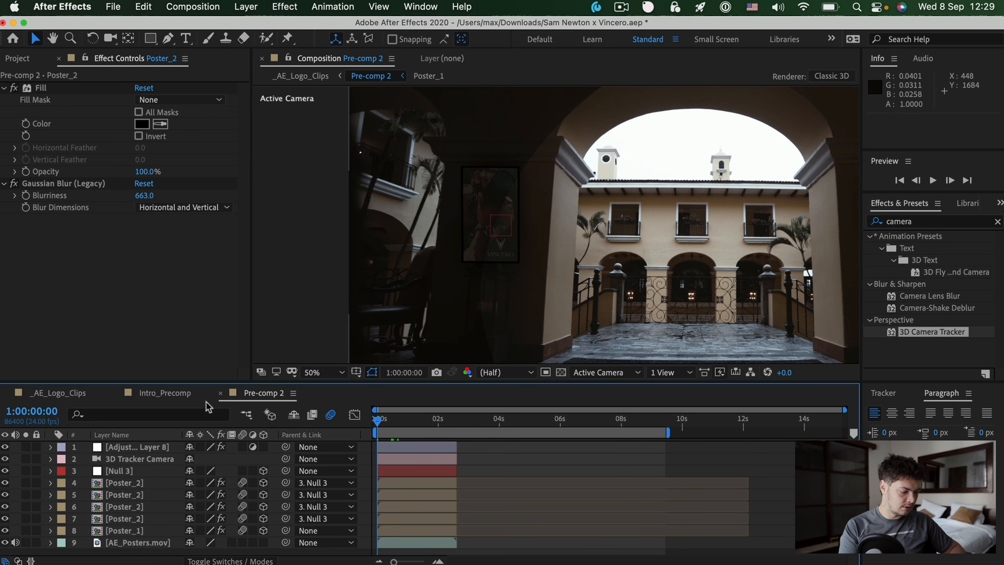
left_click(6, 541)
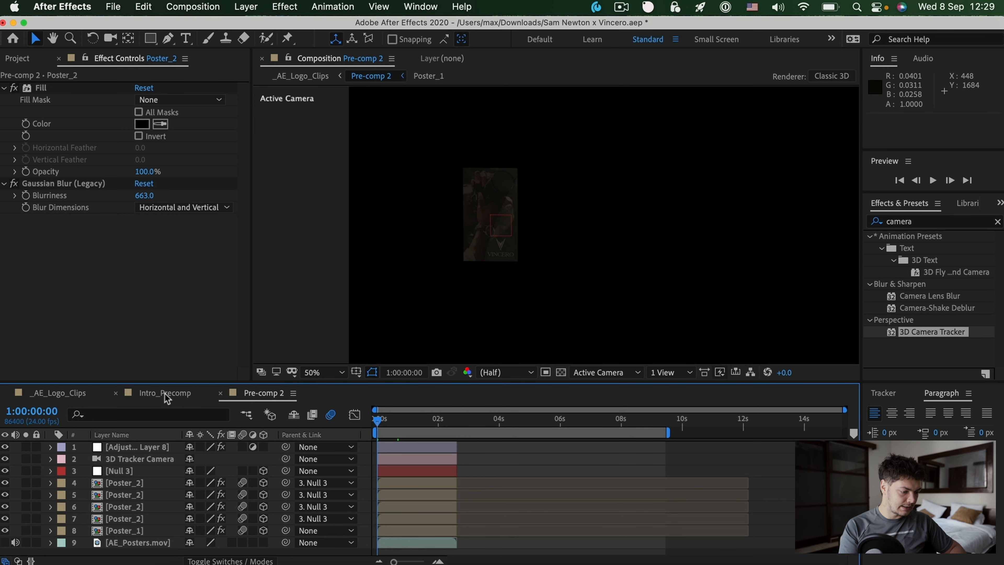
- Play and scrub through the start of _AE_Logo_Clips to examine how Mask 1 on Pre-comp 2 follows the walking man
left_click(164, 392)
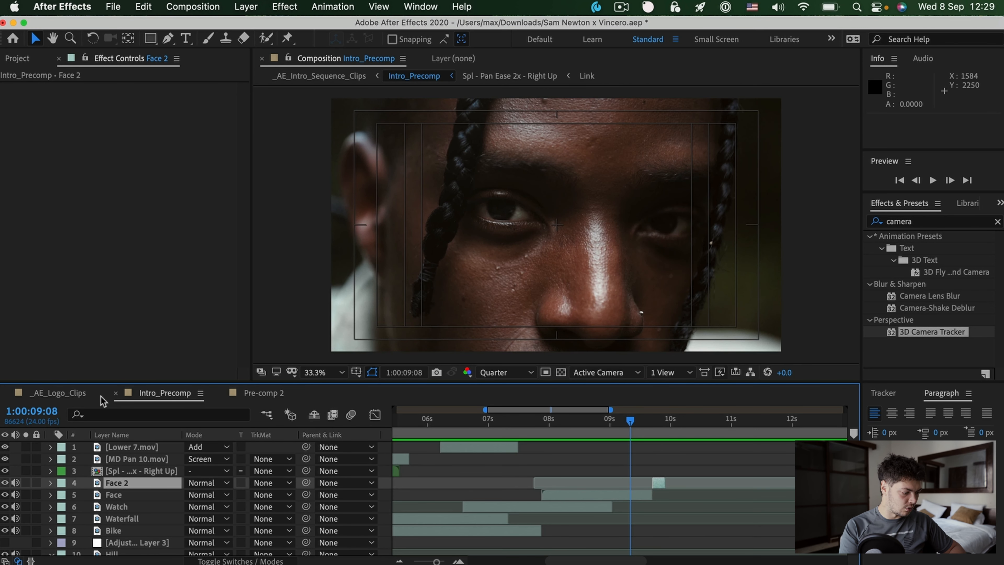
left_click(101, 396)
key("space")
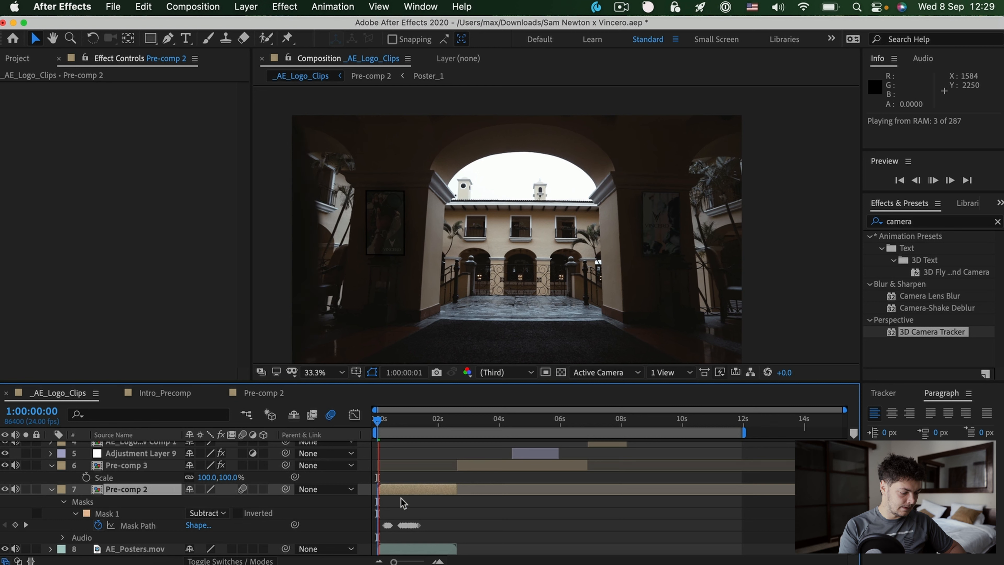
key("space")
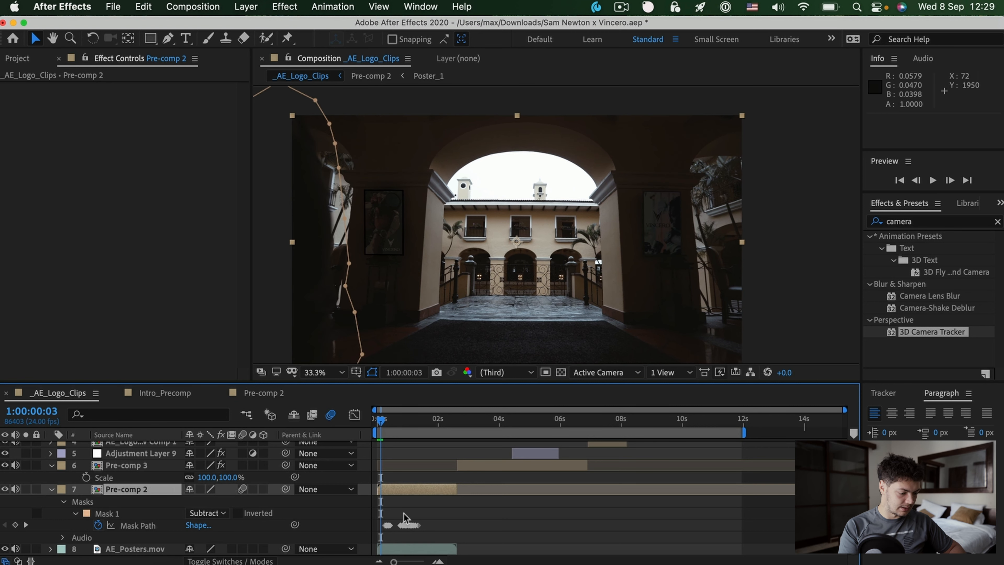
left_click_drag(743, 409, 531, 409)
left_click(413, 419)
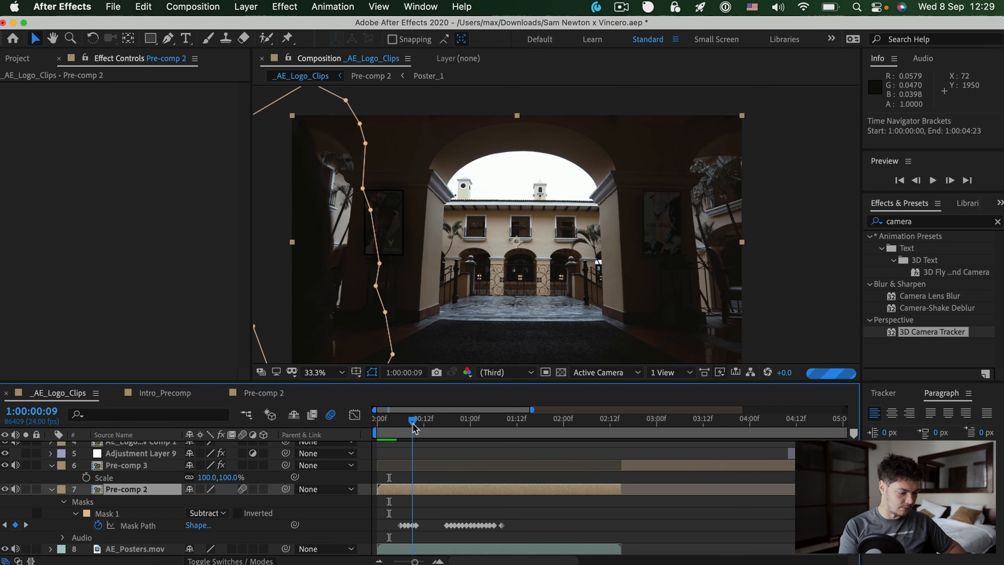
left_click_drag(414, 422, 473, 431)
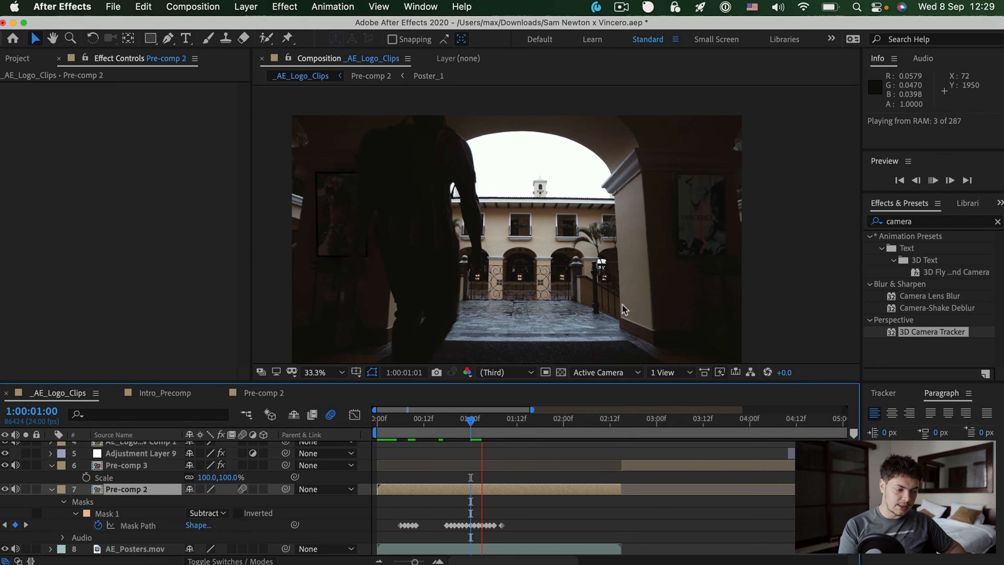
key("space")
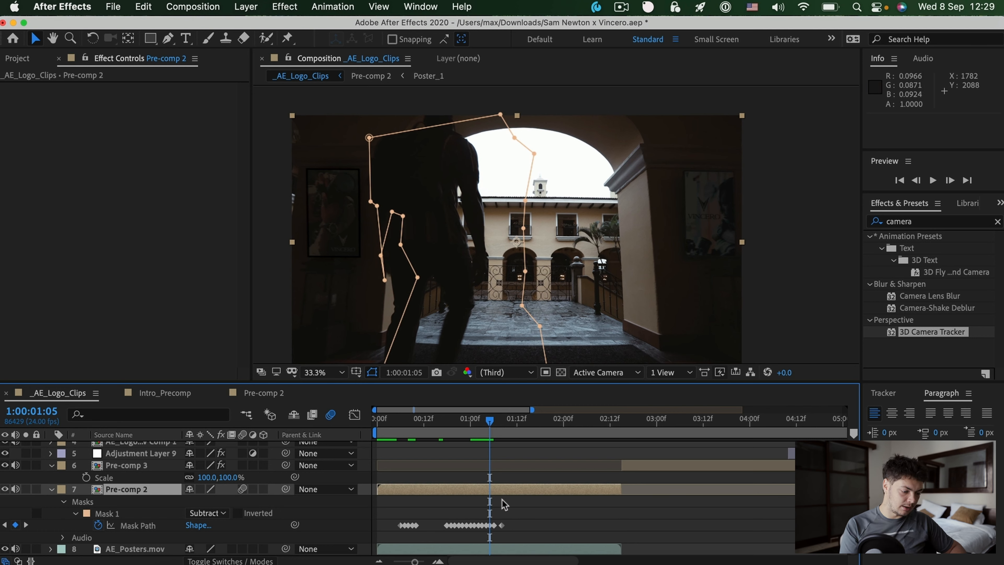
left_click(506, 521)
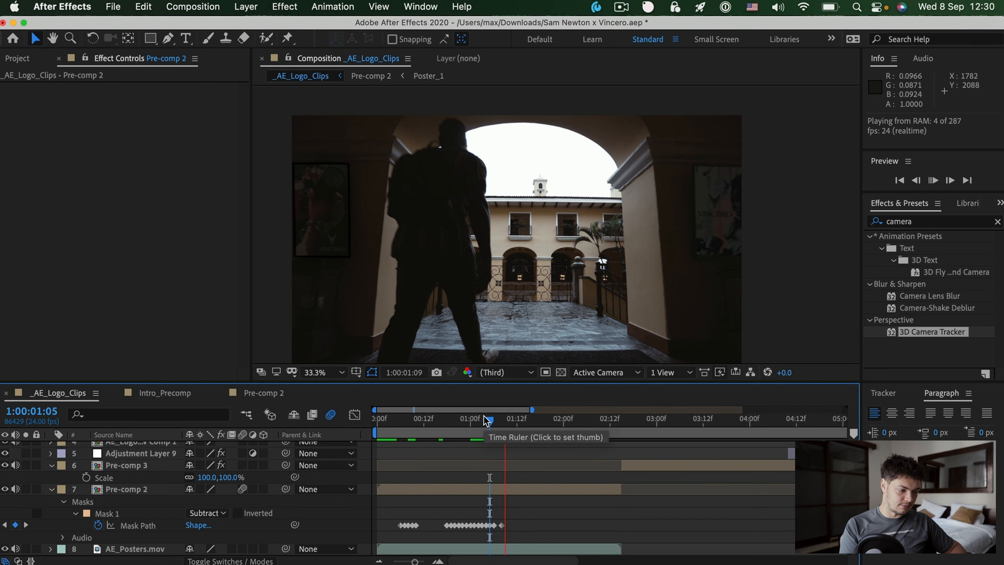
key("space")
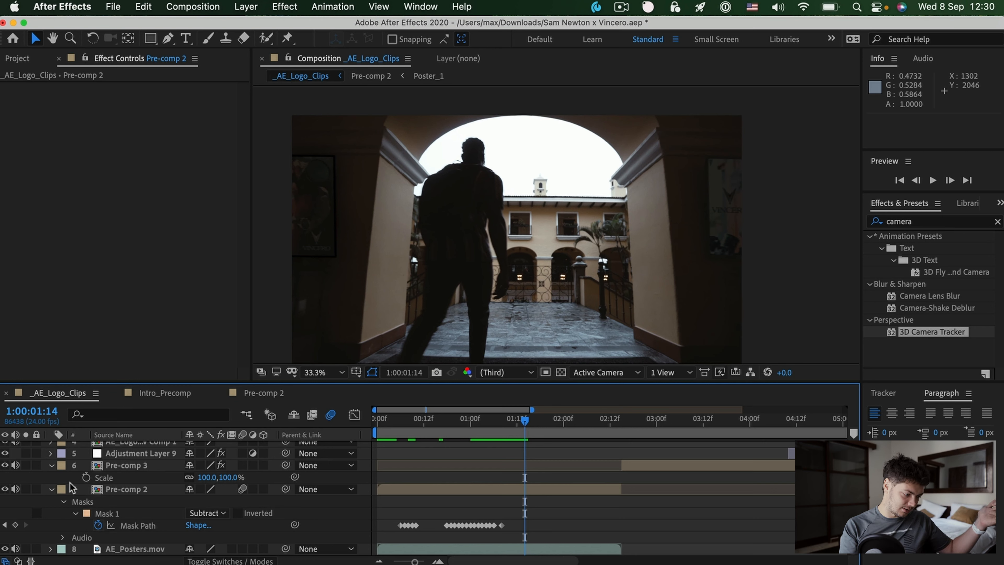
- Collapse the properties of Pre-comp 2 and Pre-comp 3 and move the current time to 1:00:00:11
left_click(52, 489)
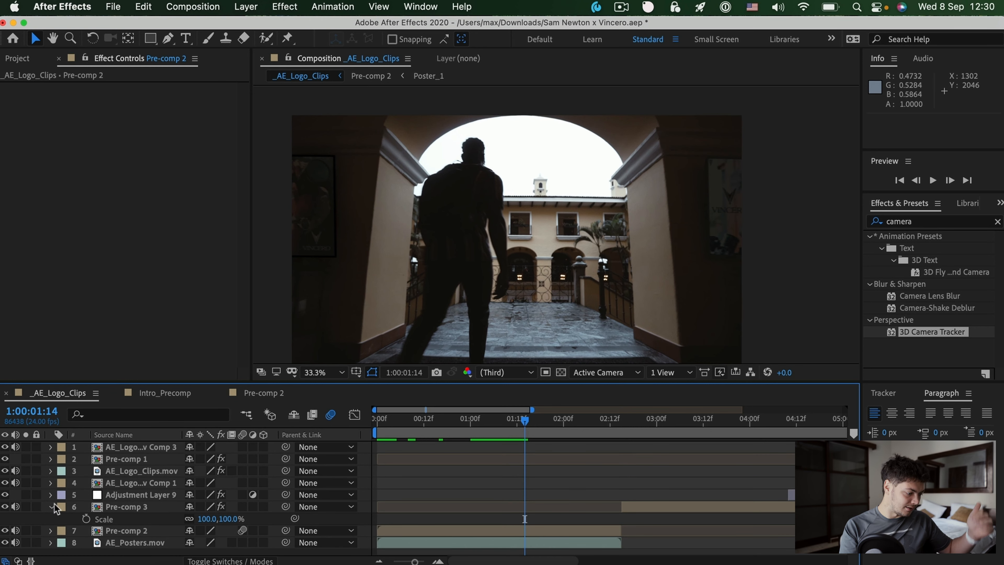
left_click(52, 507)
left_click(420, 419)
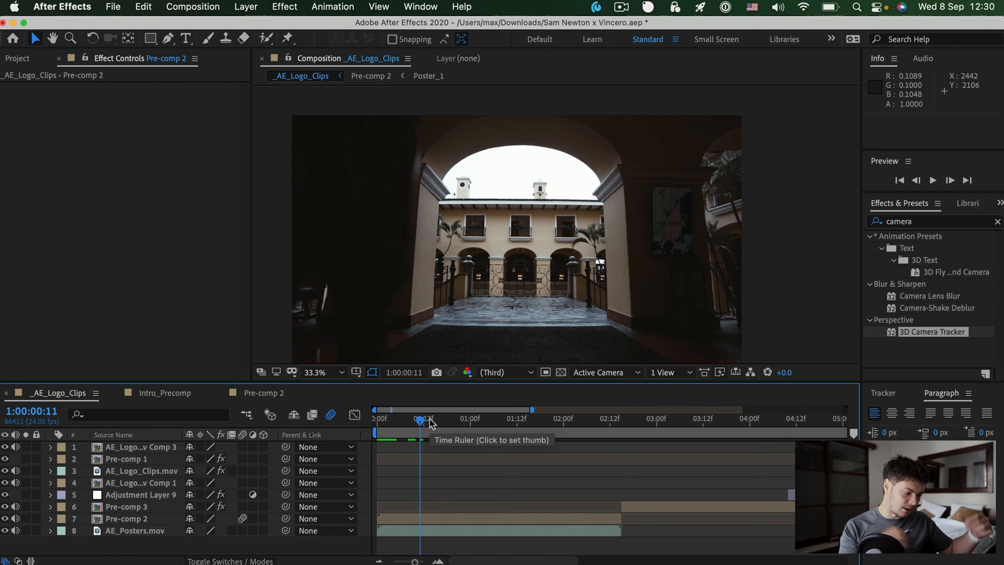
- In Pre-comp 2, disable Lumetri Color on Poster_1 and make the AE_Posters.mov layer visible
left_click_drag(350, 256, 338, 256)
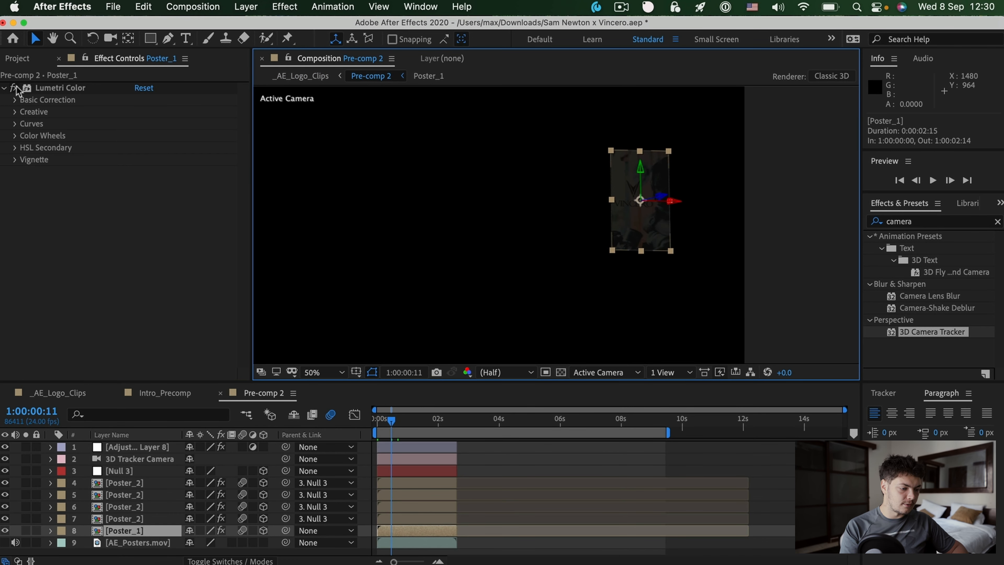
left_click(14, 88)
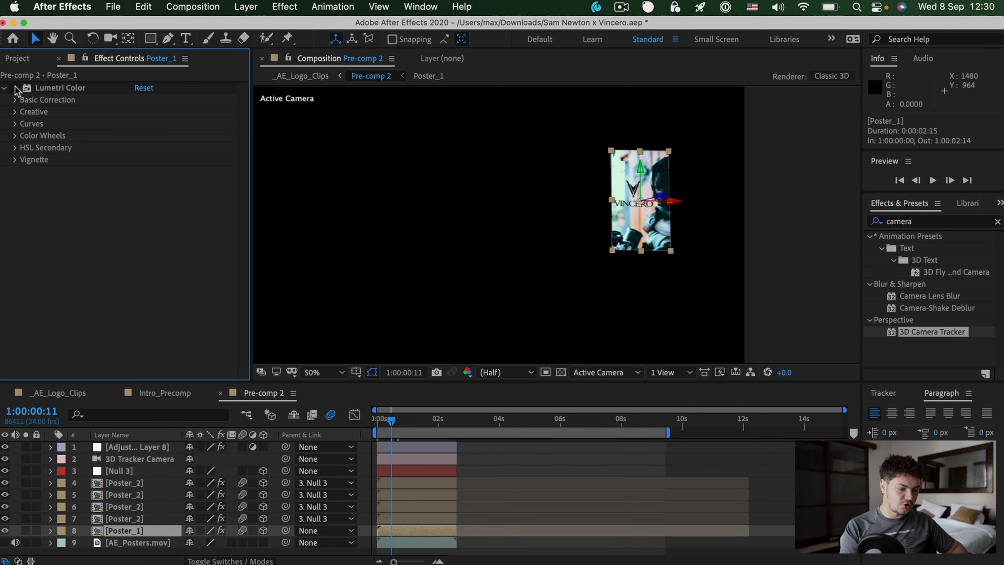
left_click(55, 88)
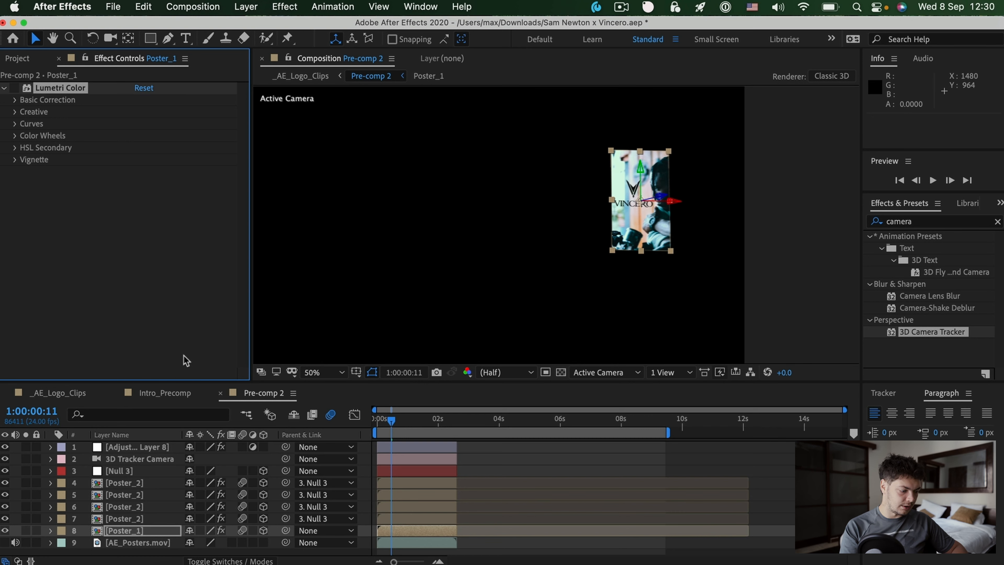
left_click(4, 542)
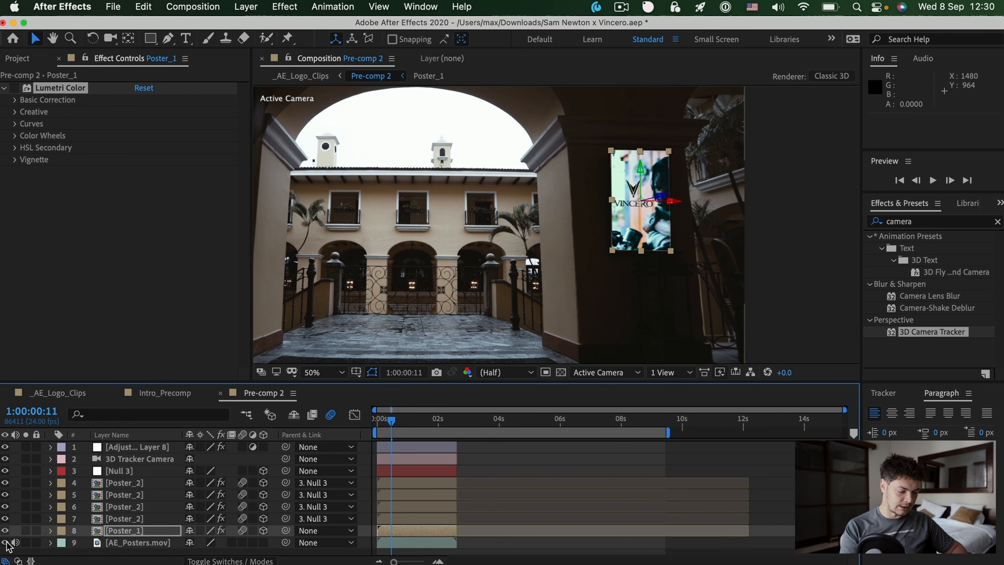
left_click(696, 547)
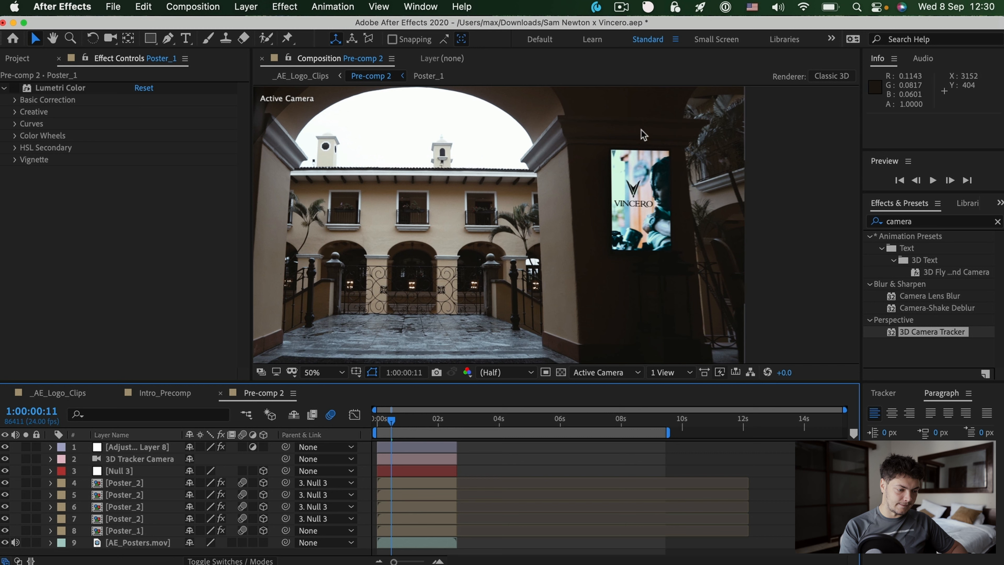
- Re-enable Lumetri Color on Poster_1 and compare the right pillar with the Poster_1 layer hidden and shown
left_click(126, 532)
left_click(14, 89)
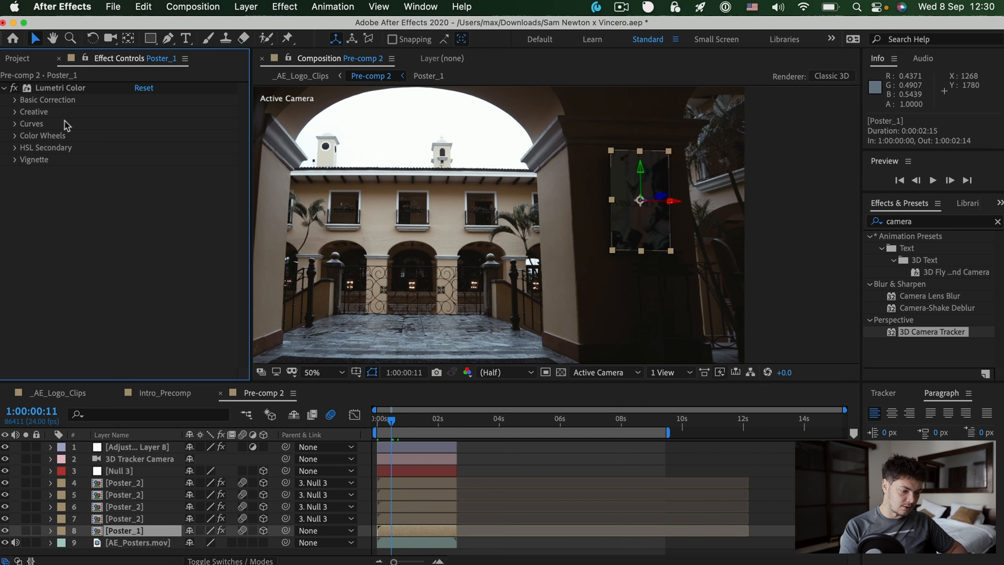
left_click(601, 549)
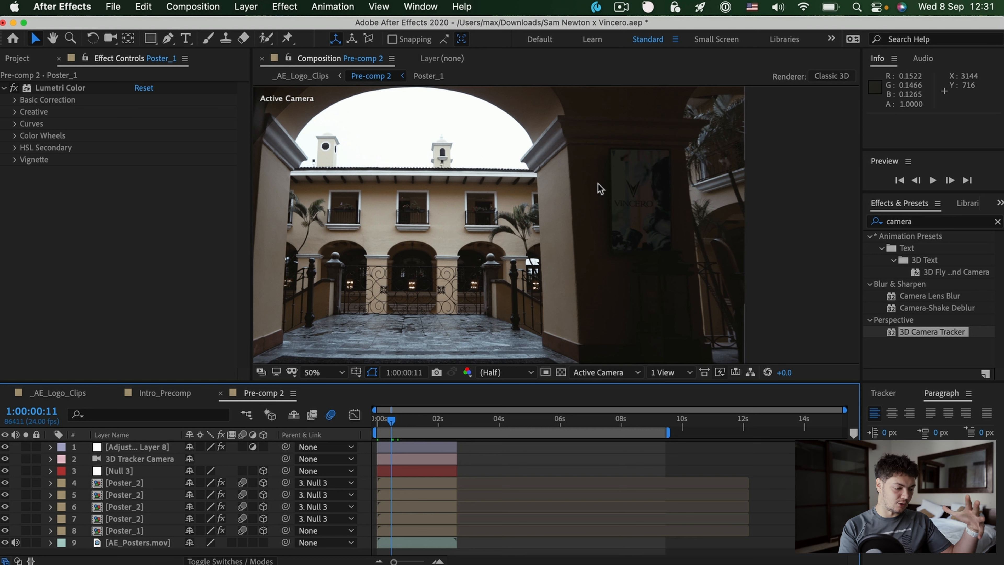
left_click(4, 530)
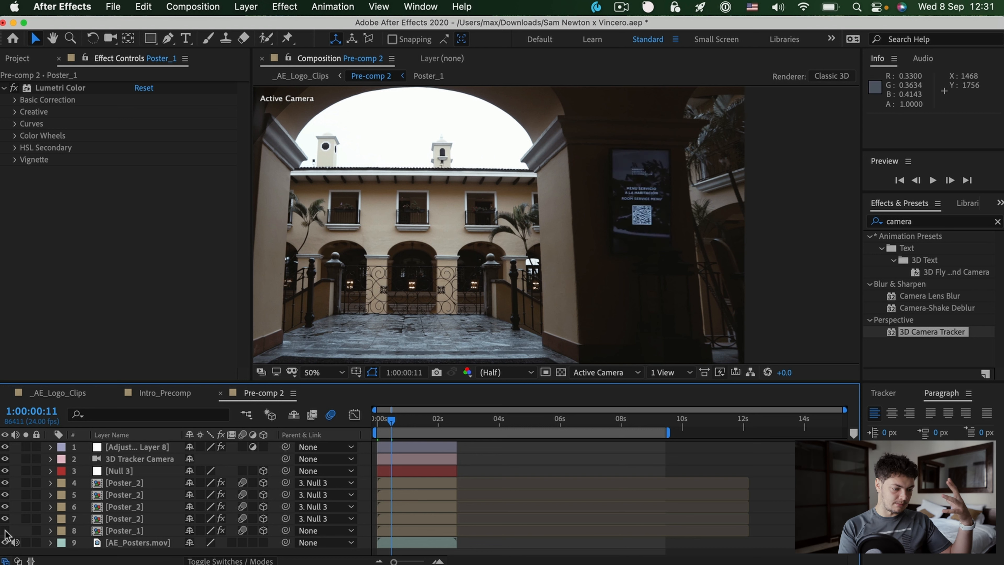
left_click(4, 531)
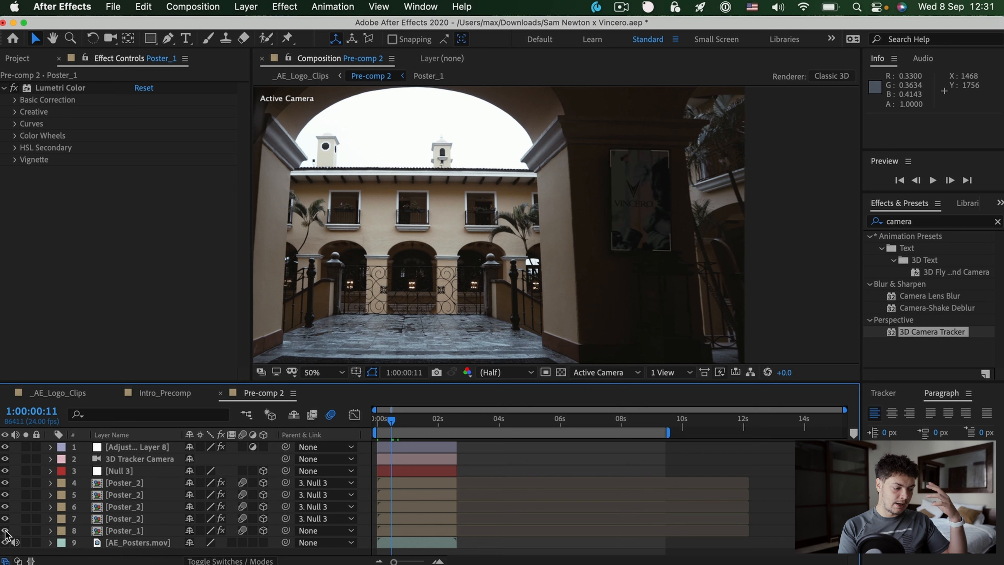
- Set Highlights to 149 in the Basic Correction of Poster_1's Lumetri Color, and select Adjustment Layer 8 to view its Curves
left_click(141, 530)
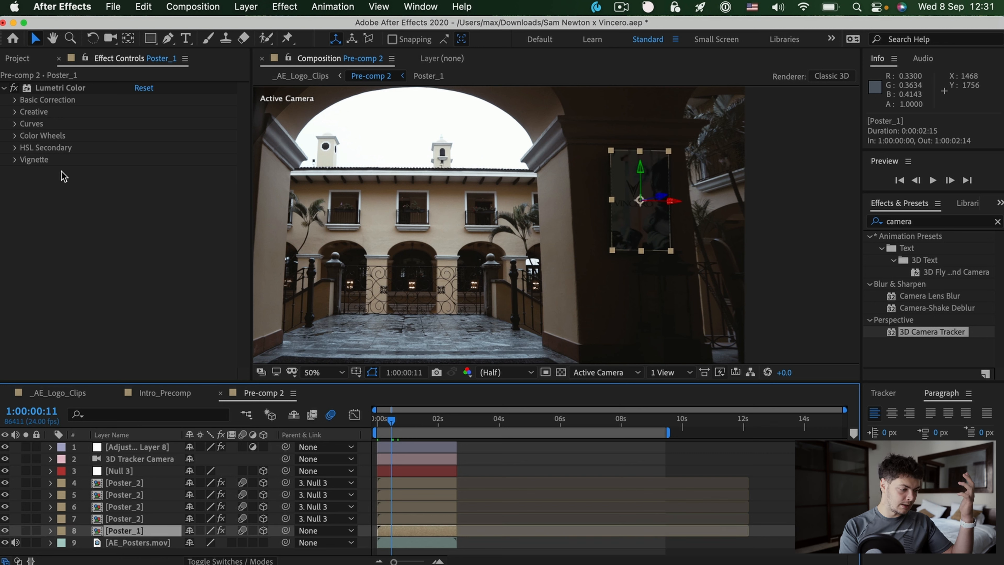
left_click(15, 100)
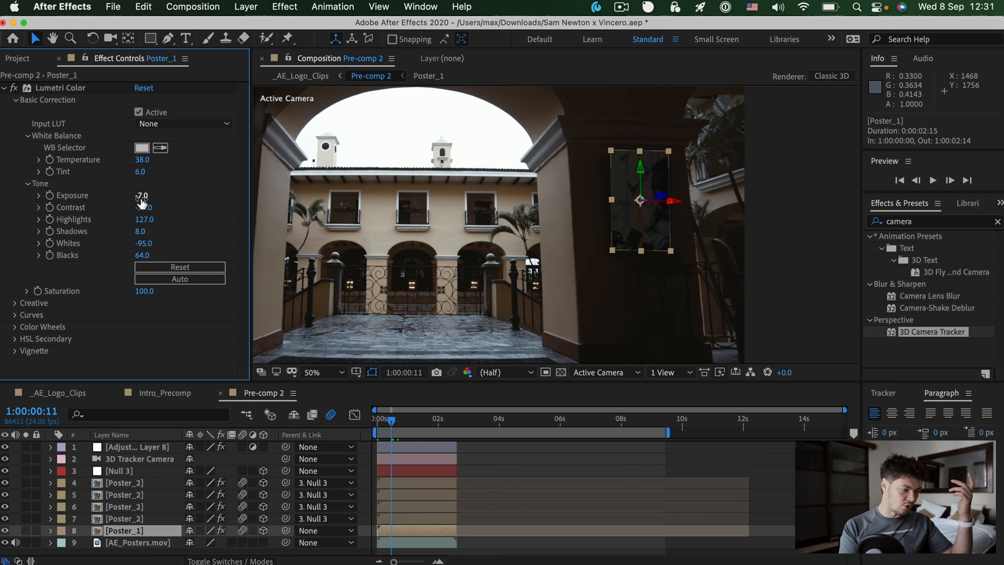
left_click_drag(143, 222, 230, 212)
left_click(211, 210)
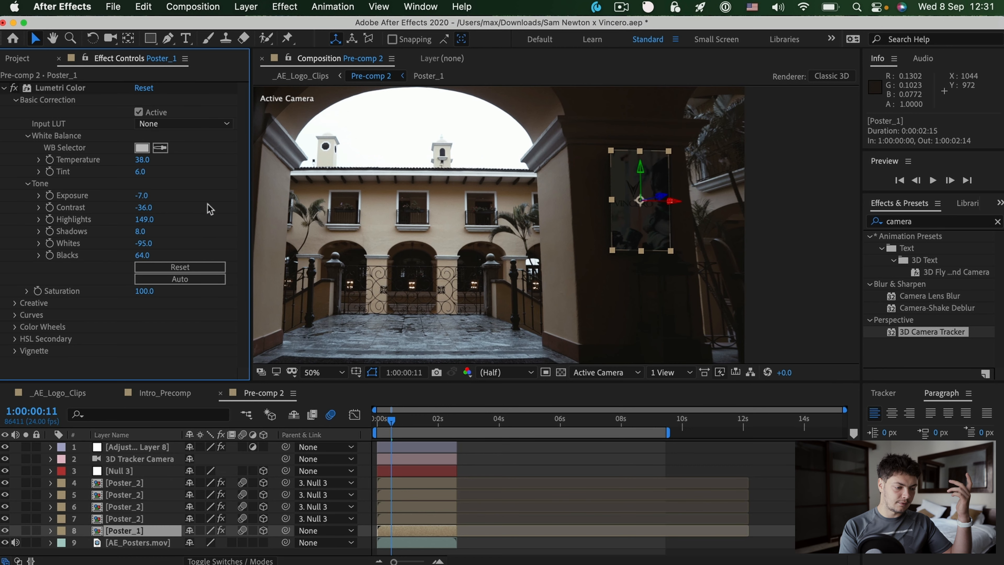
left_click(695, 241)
scroll(696, 240, "down", 2)
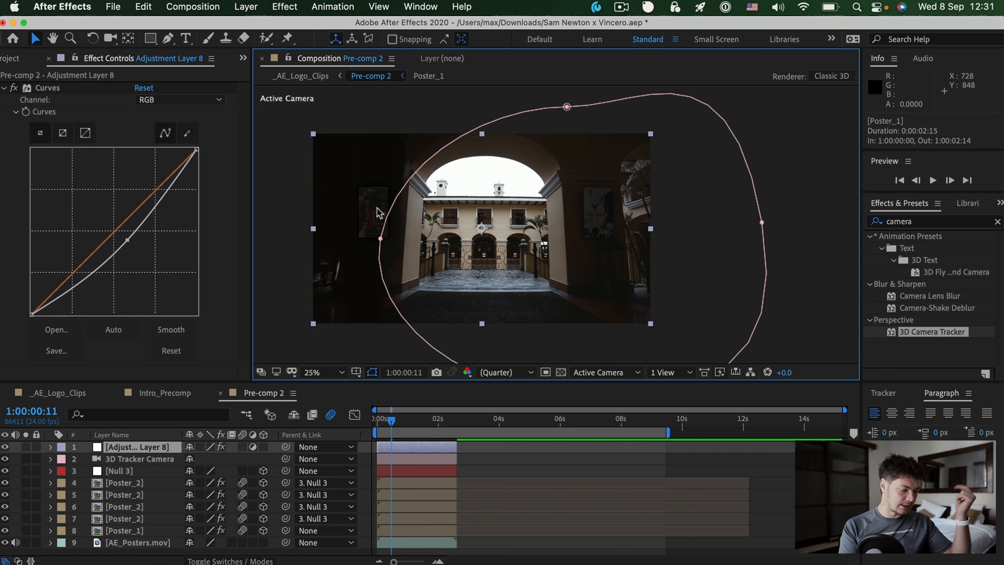
- In _AE_Logo_Clips, move the current time to 1:00:02:20 and select the Pre-comp 3 layer to view its effects
left_click(56, 392)
left_click(640, 421)
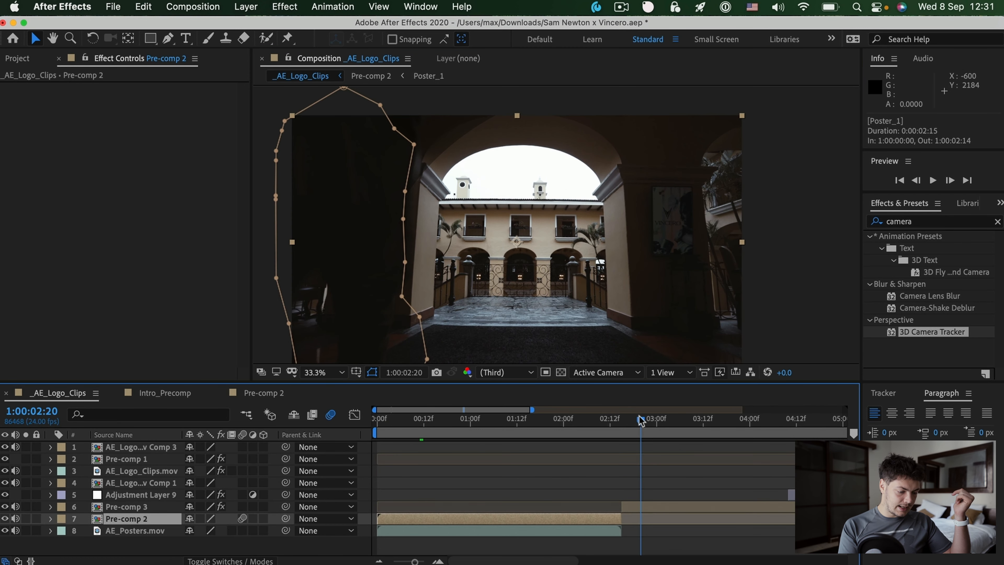
scroll(545, 466, "right", 4)
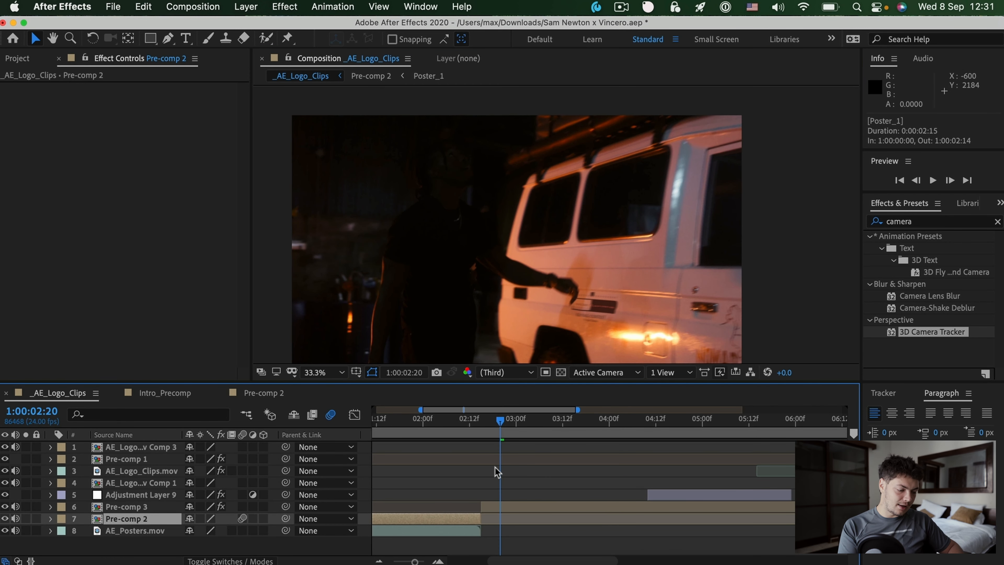
scroll(497, 472, "right", 3)
left_click_drag(414, 561, 408, 561)
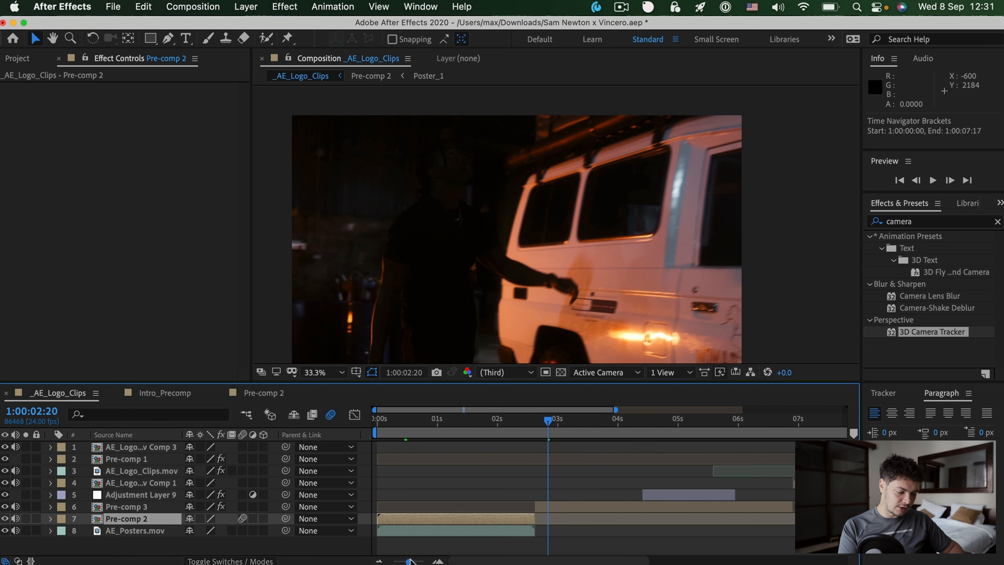
scroll(528, 523, "right", 5)
scroll(411, 494, "left", 5)
left_click(440, 508)
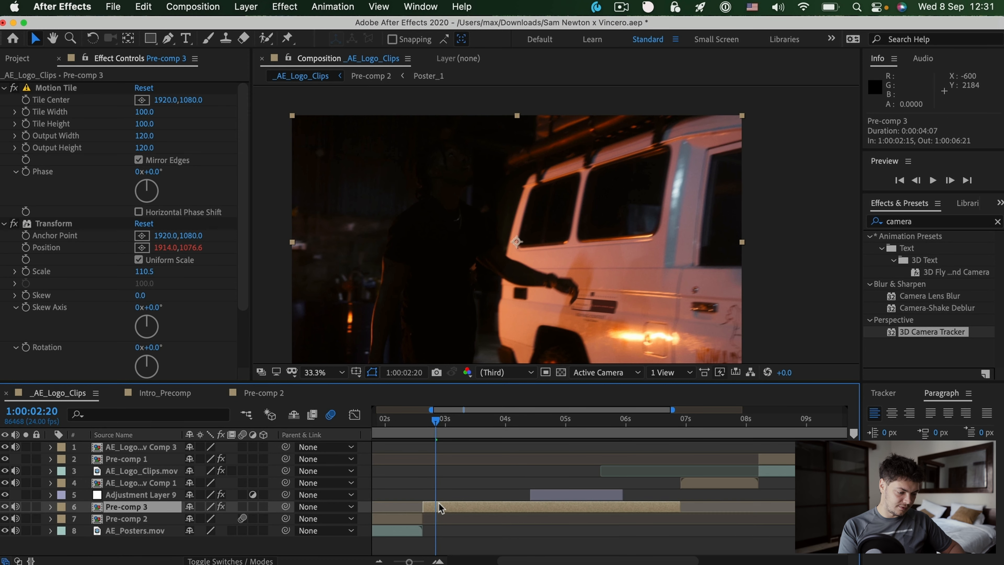
- Open Pre-comp 3, examine the graphic on the van door up close, and inspect the 3D Camera Tracker on AE_Logo_Clips.mov 2 Comp 1
double_click(439, 508)
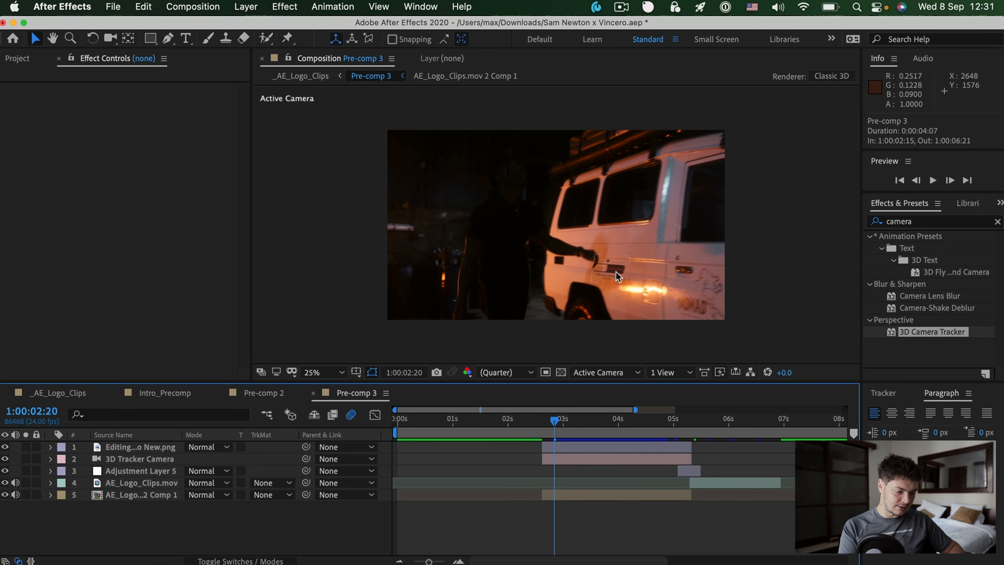
scroll(610, 271, "up", 2)
left_click_drag(664, 301, 538, 231)
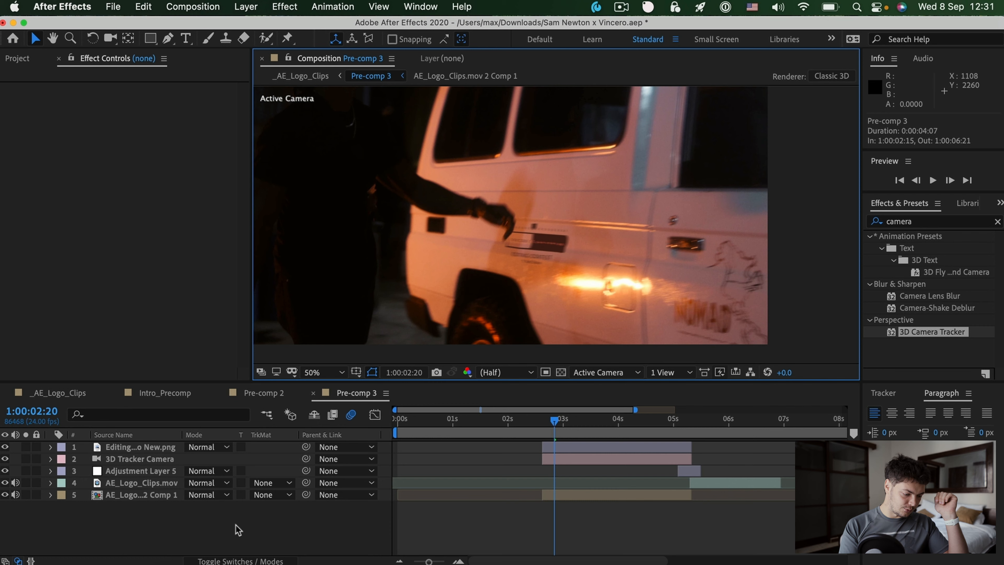
left_click(126, 495)
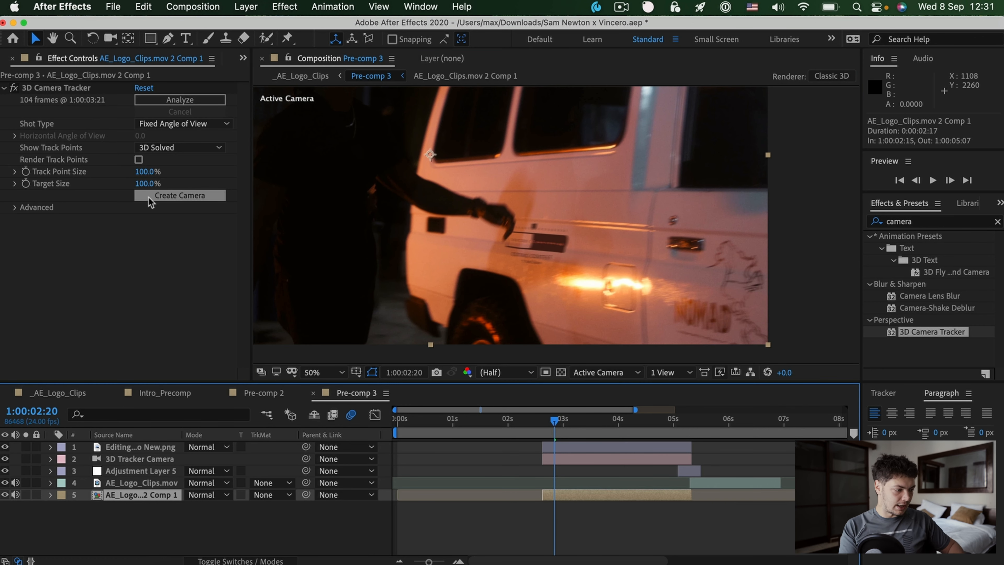
key("comma")
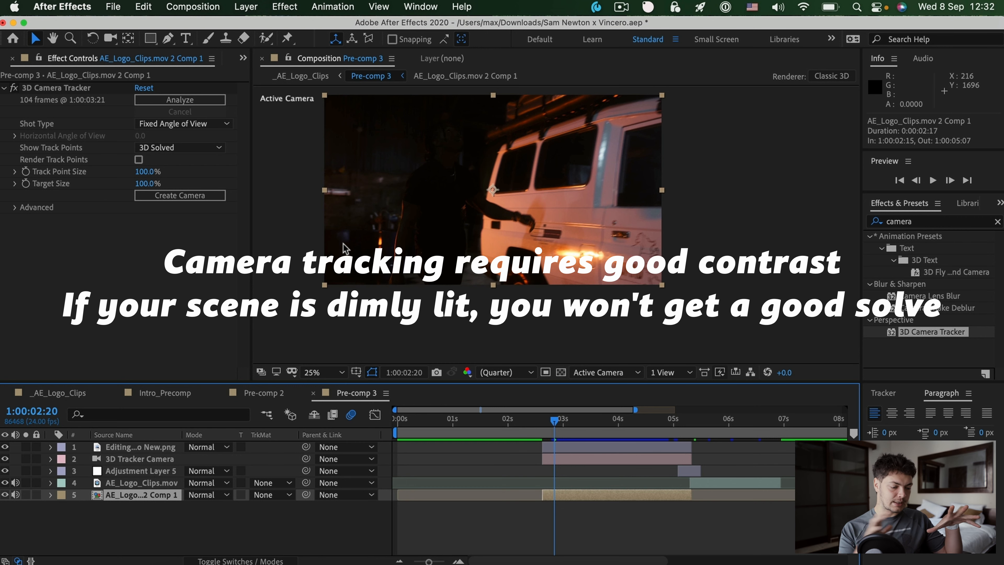
- Open AE_Logo_Clips.mov 2 Comp 1, inspect the clip's Warp Stabilizer, and extend the AE_Logo_Clips.mov 2 layer's out point to 1:00:09:10
double_click(126, 495)
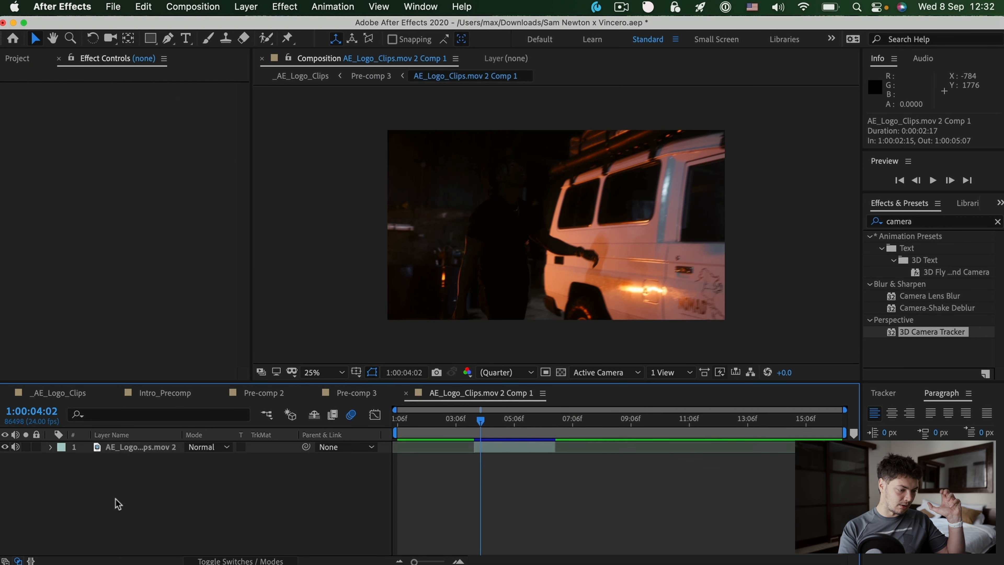
left_click(406, 392)
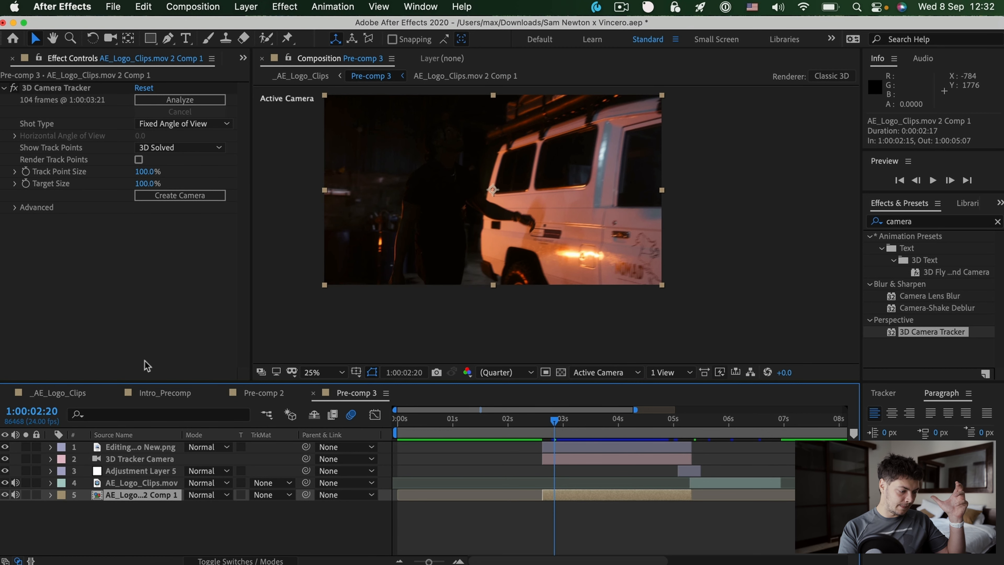
double_click(121, 495)
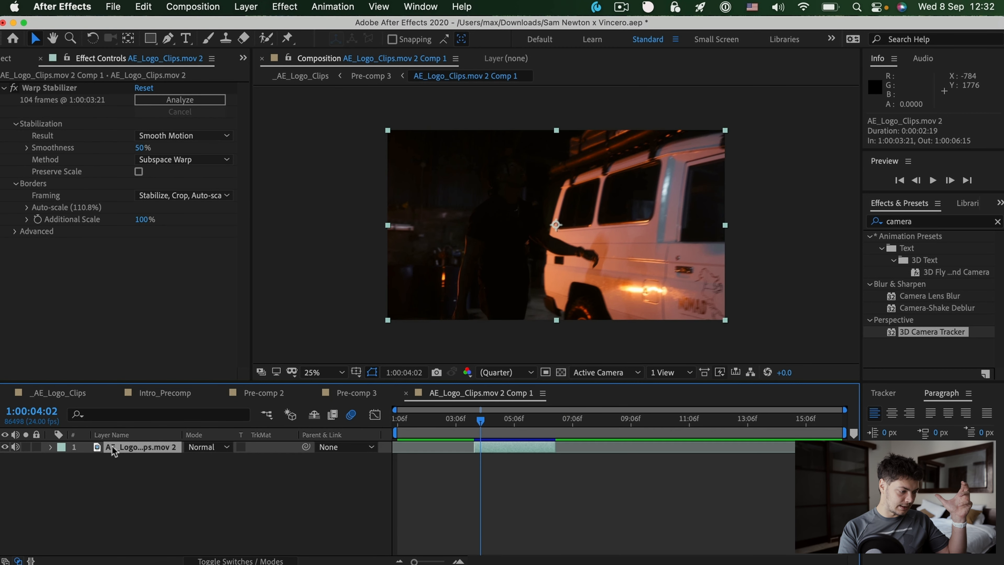
left_click_drag(555, 448, 637, 448)
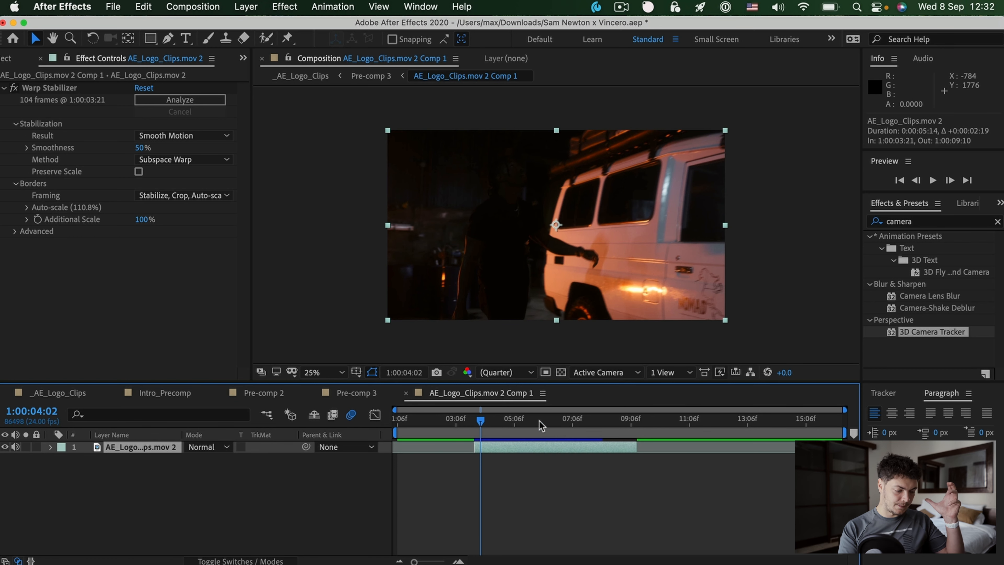
- Preview the stabilised clip in AE_Logo_Clips.mov 2 Comp 1, replaying it from 1:00:06:03
key("space")
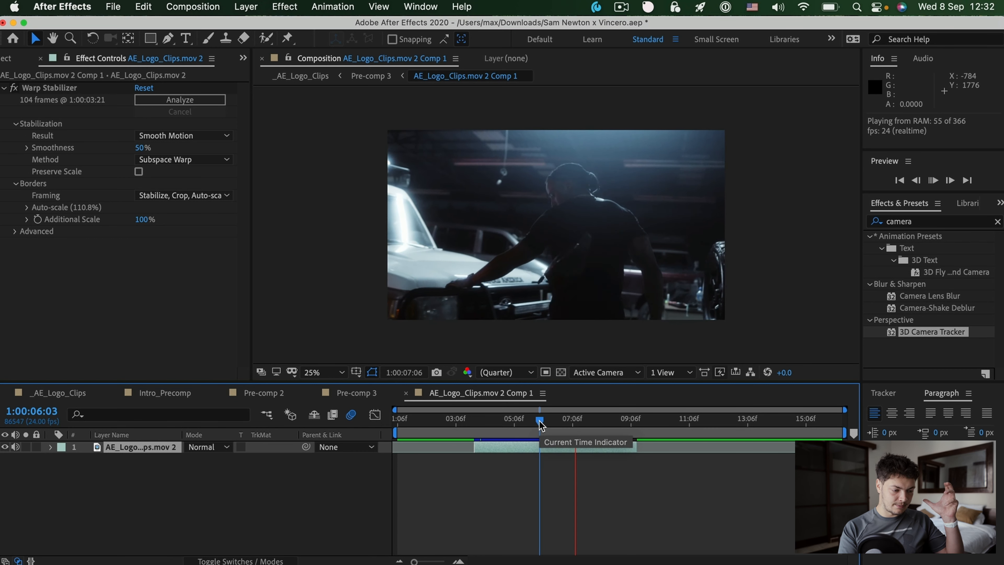
key("space")
left_click(539, 419)
key("space")
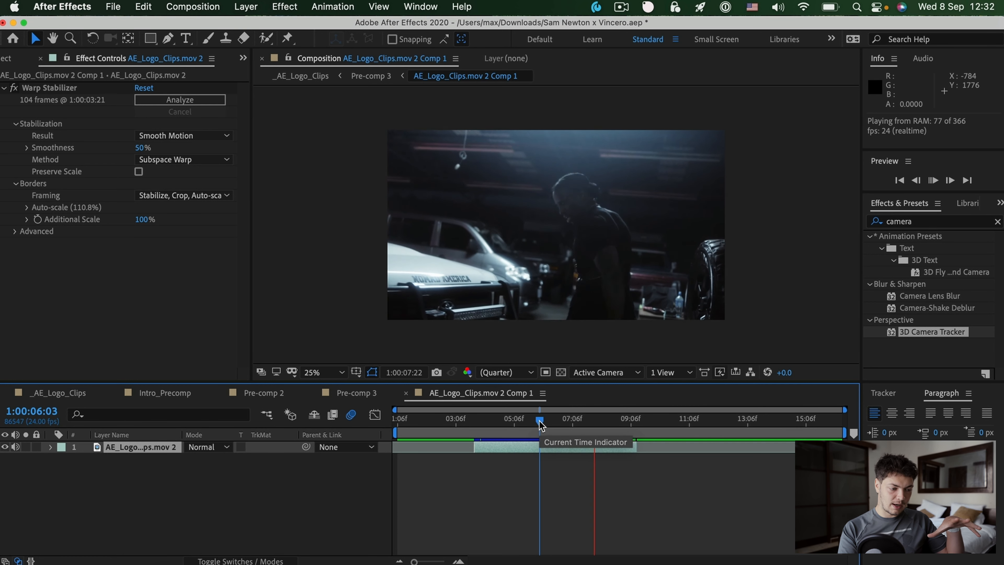
key("space")
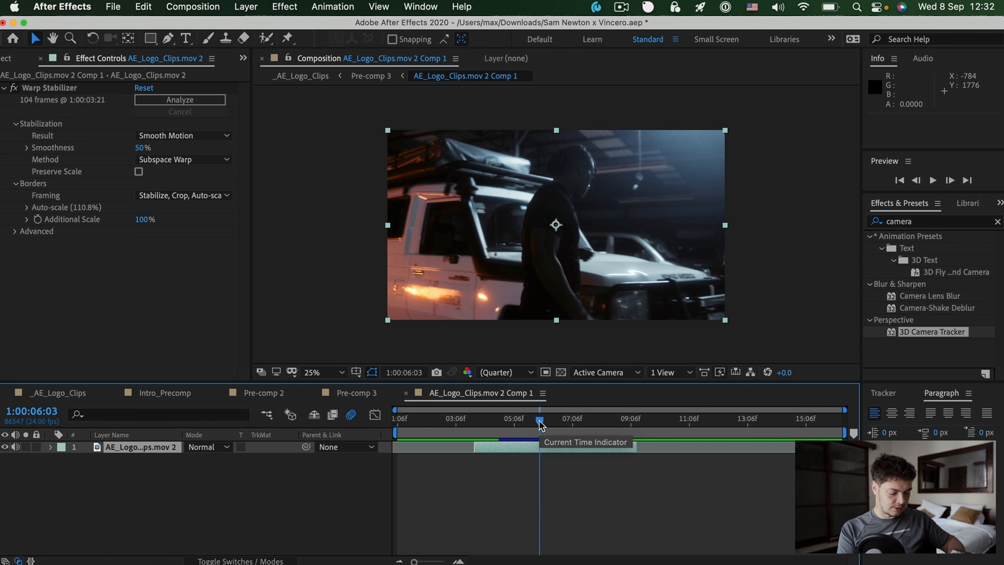
- Undo the out point extension of the AE_Logo_Clips.mov 2 layer, and close its comp to return to Pre-comp 3
key("super+z")
left_click(479, 419)
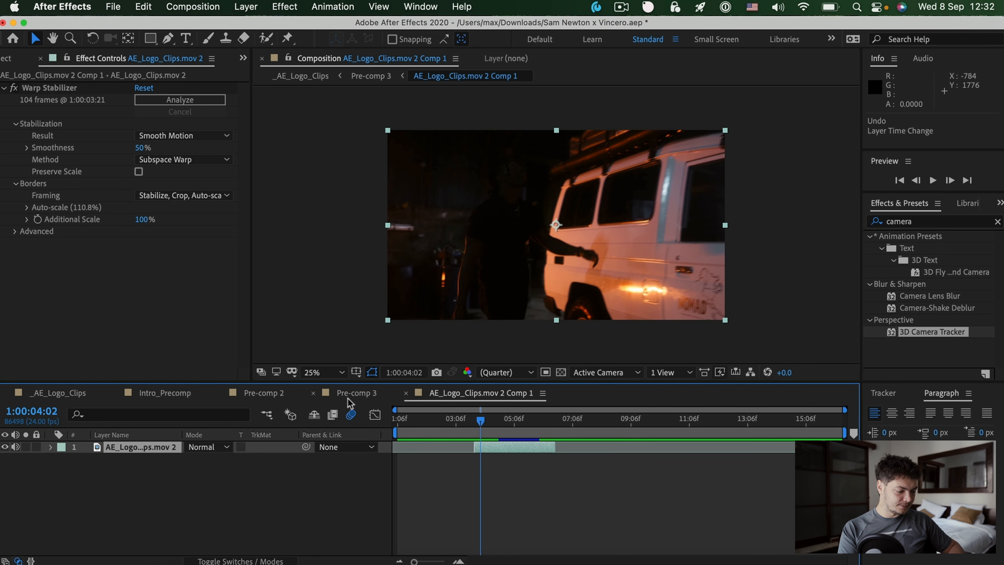
left_click(406, 393)
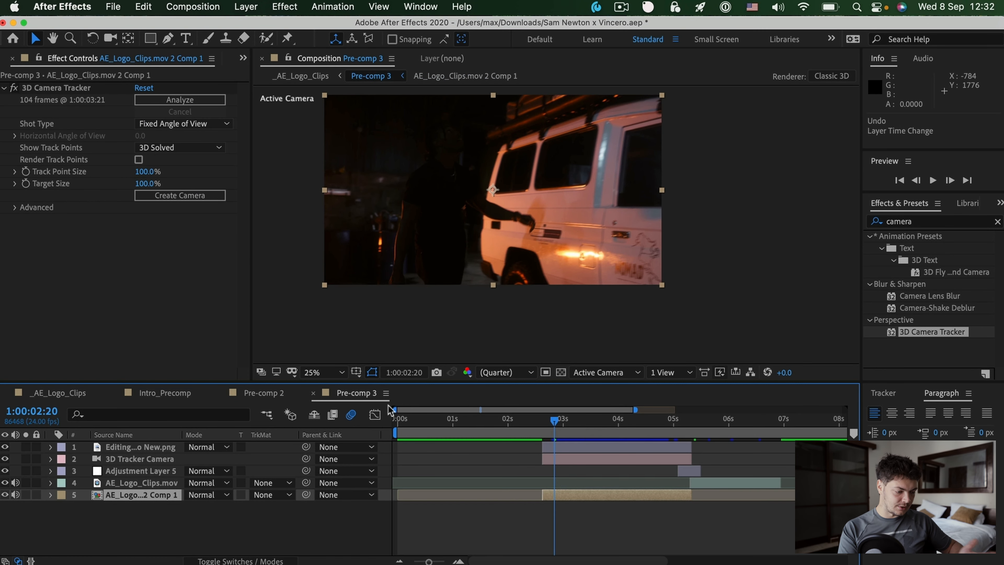
- Examine the cut between the two van clips in Pre-comp 3 frame by frame from 1:00:05:00 to 1:00:05:03, and preview it
left_click(674, 419)
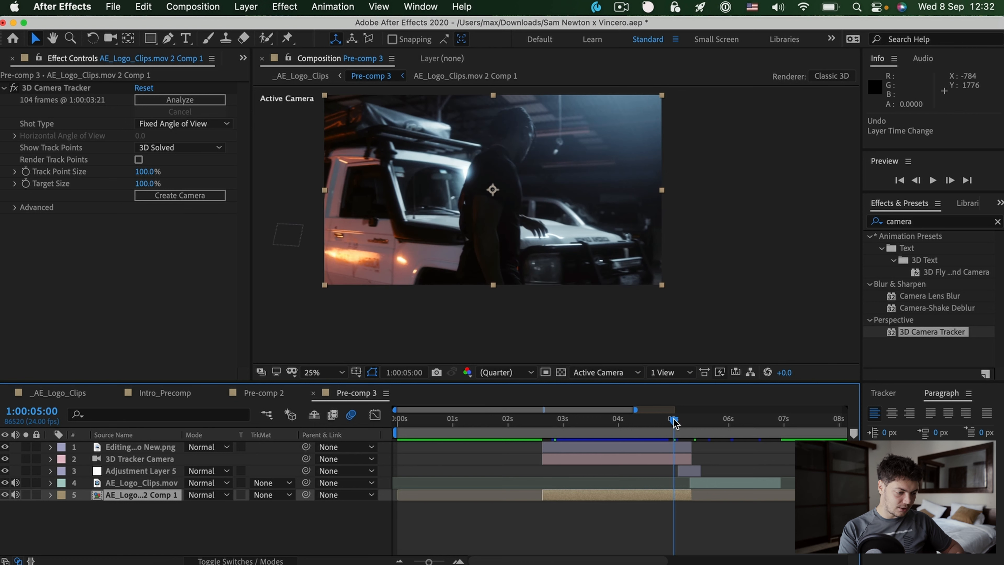
key("Page_Down")
key("Page_Down")
key("Page_Down")
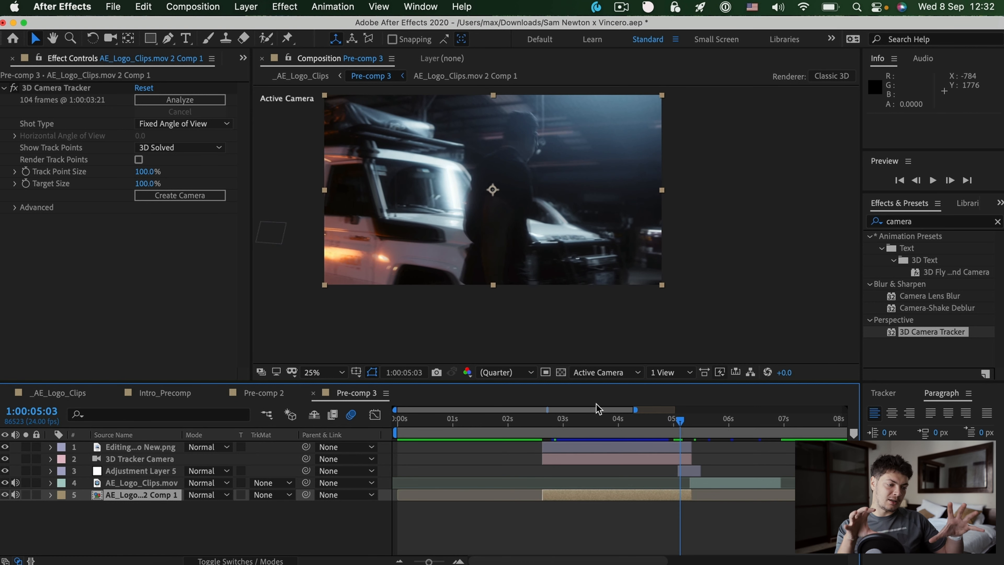
key("space")
key("space")
- Hide Adjustment Layer 5, 3D Tracker Camera and the logo PNG layer, and preview the cut around 1:00:05:05 without them
left_click_drag(5, 470, 6, 449)
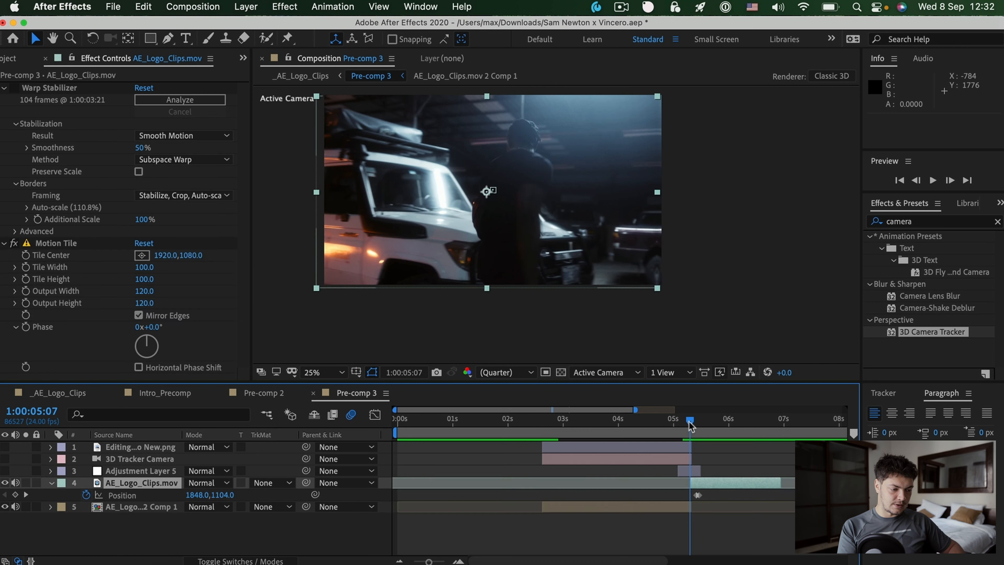
mouse_move(690, 422)
left_mouse_down()
mouse_move(703, 421)
mouse_move(658, 422)
mouse_move(687, 429)
left_mouse_up()
key("space")
key("space")
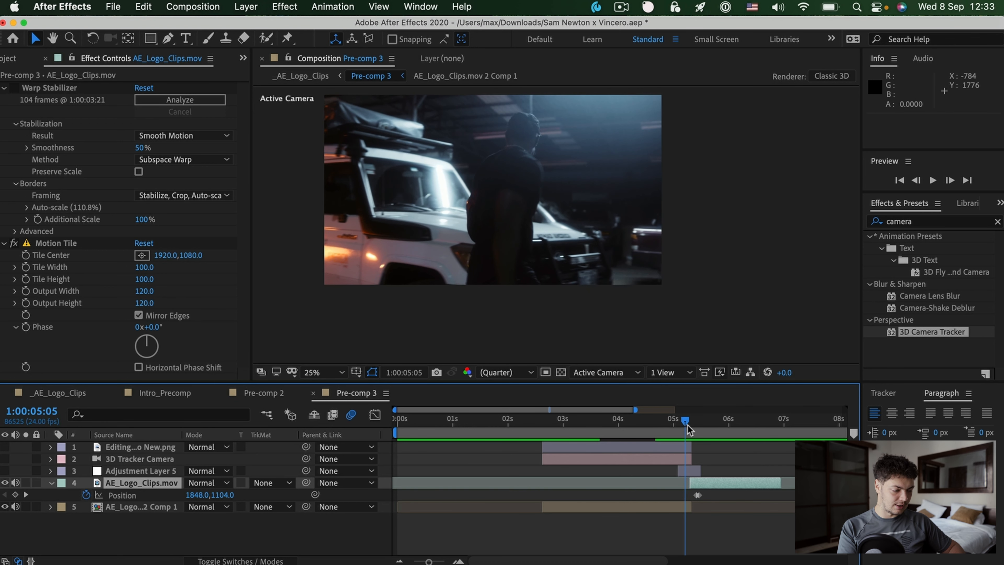
- Show Adjustment Layer 5 again, inspect its CC Force Motion Blur effect, and preview the cut from 1:00:04:23
left_click(4, 470)
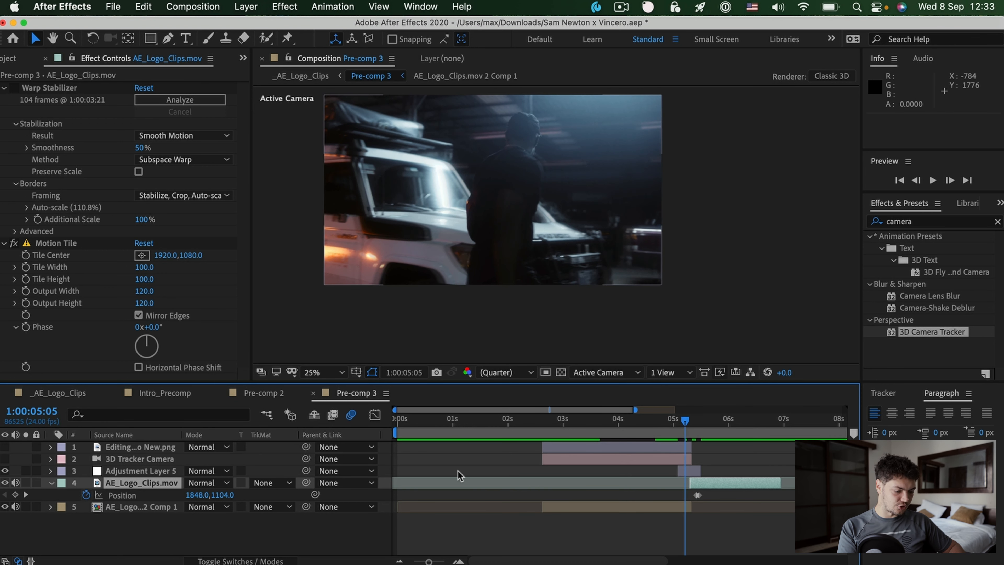
left_click(688, 459)
left_click(689, 471)
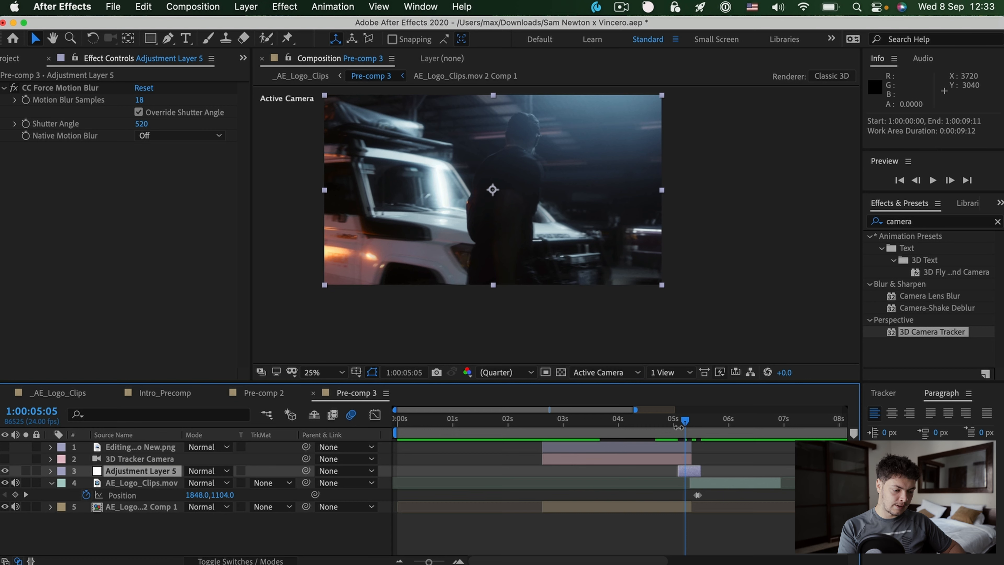
left_click(672, 422)
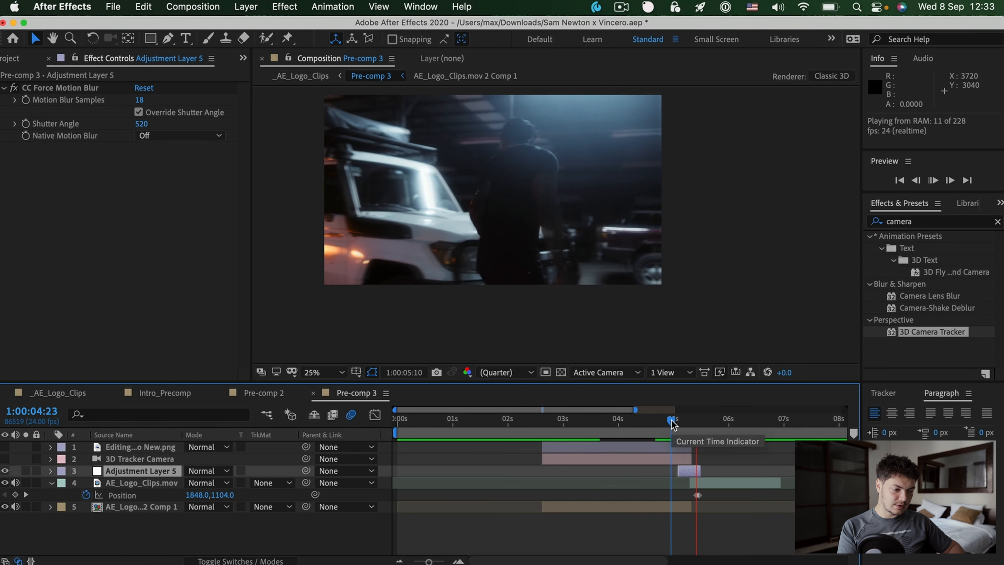
left_click_drag(672, 420, 689, 434)
- Inspect the AE_Logo_Clips.mov layer at 1:00:05:07, viewing its Anchor Point with the timeline magnified to single frames
left_click(705, 485)
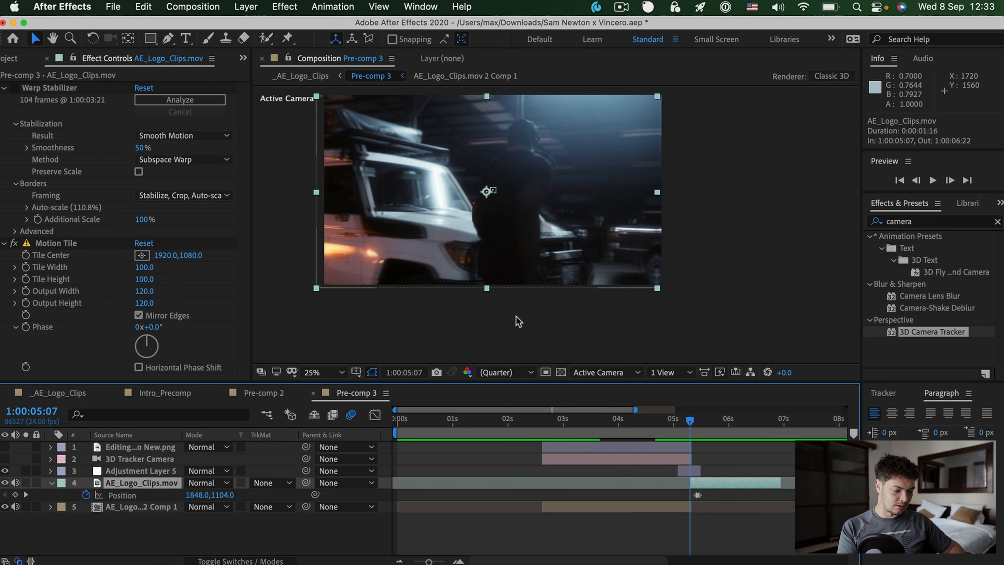
key("t")
key("semicolon")
key("y")
left_click(644, 475)
left_click(635, 482)
key("a")
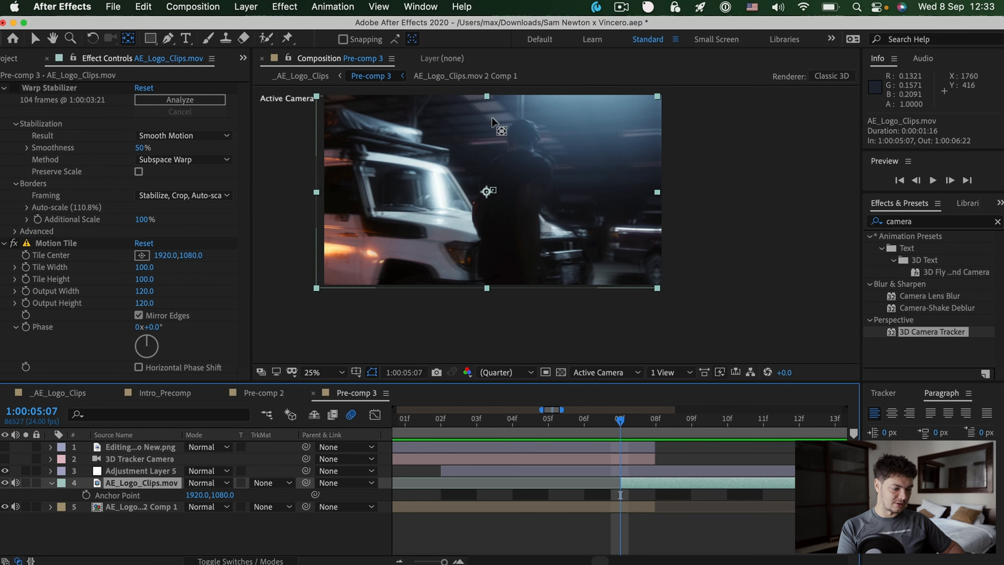
- Replay the transition between the two van clips, with the final preview starting at 1:00:05:04
key("v")
key("space")
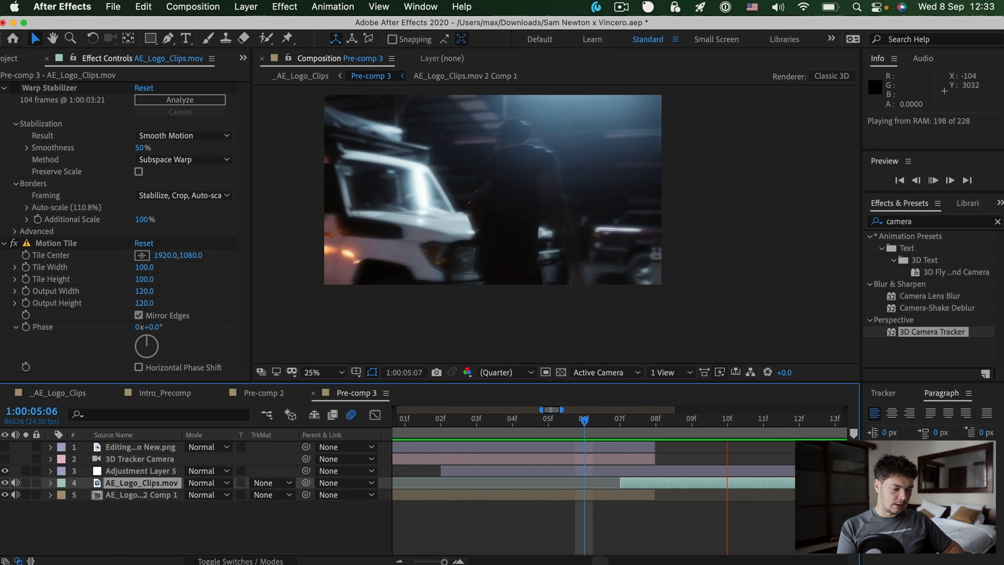
key("space")
left_click_drag(585, 420, 633, 433)
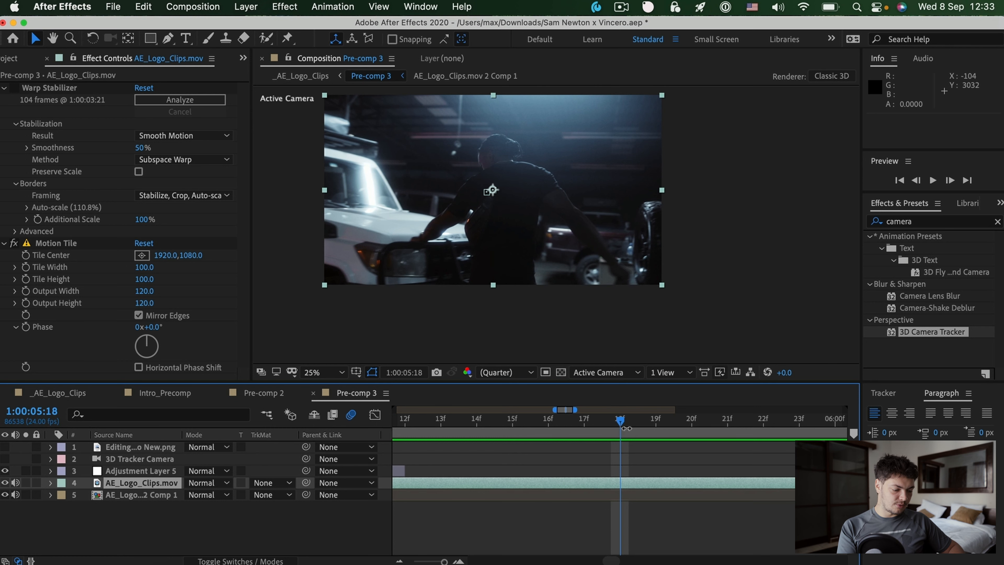
left_click_drag(445, 561, 439, 562)
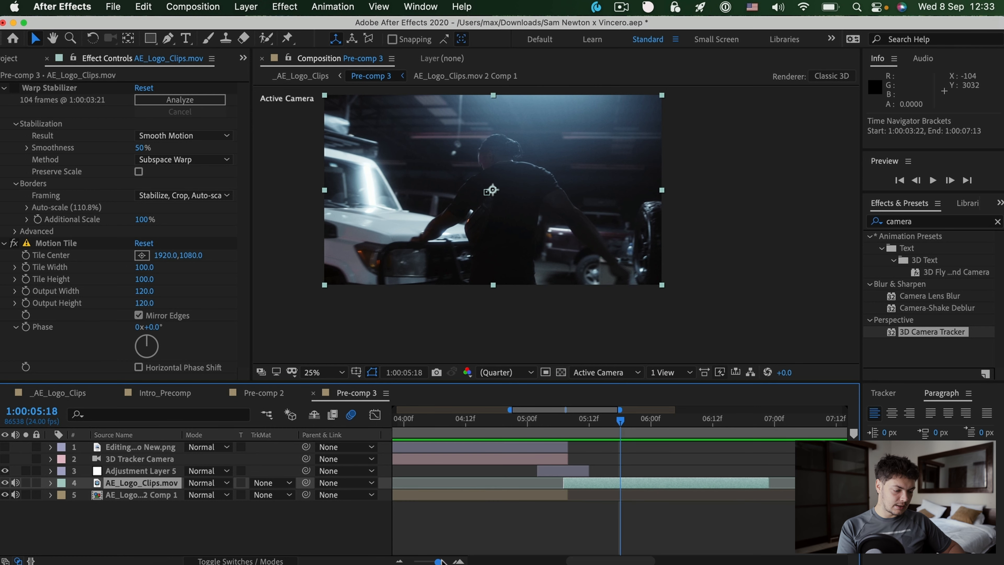
left_click(558, 426)
key("space")
key("space")
left_click(548, 425)
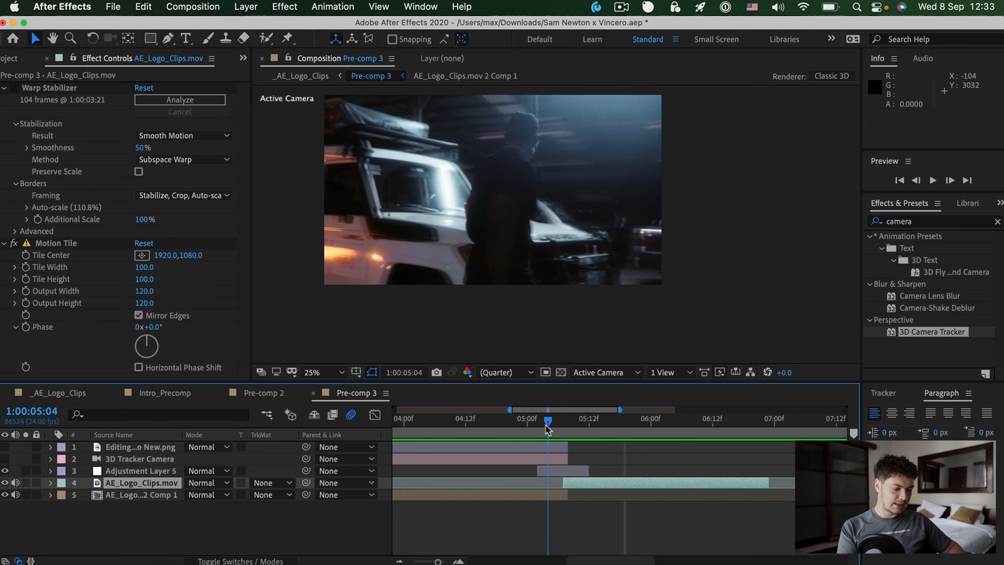
key("space")
key("space")
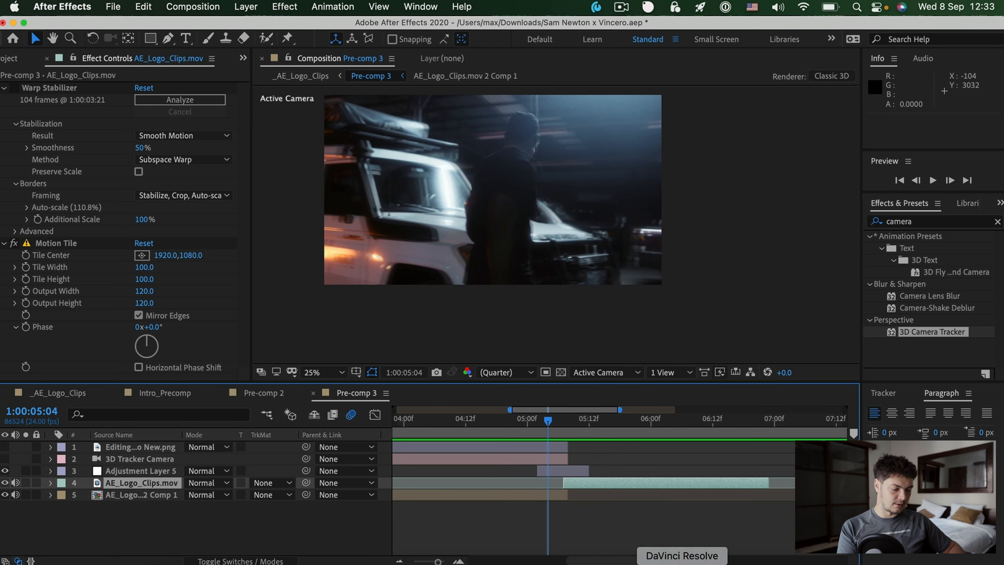
- Switch to DaVinci Resolve and open the Fusion clip on Video 3 in the Fusion page
left_click(681, 561)
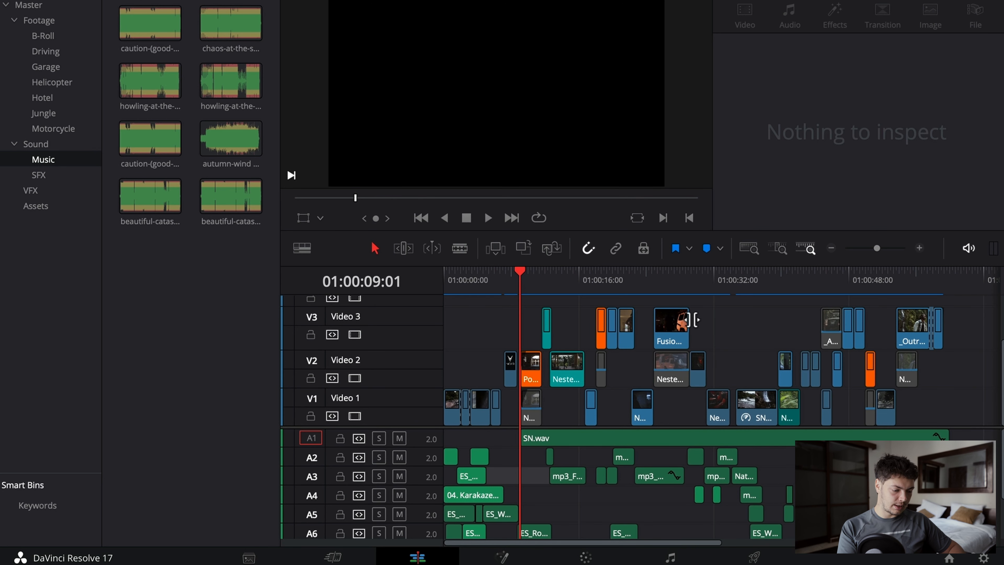
left_click(669, 331)
left_click(661, 284)
left_click(501, 557)
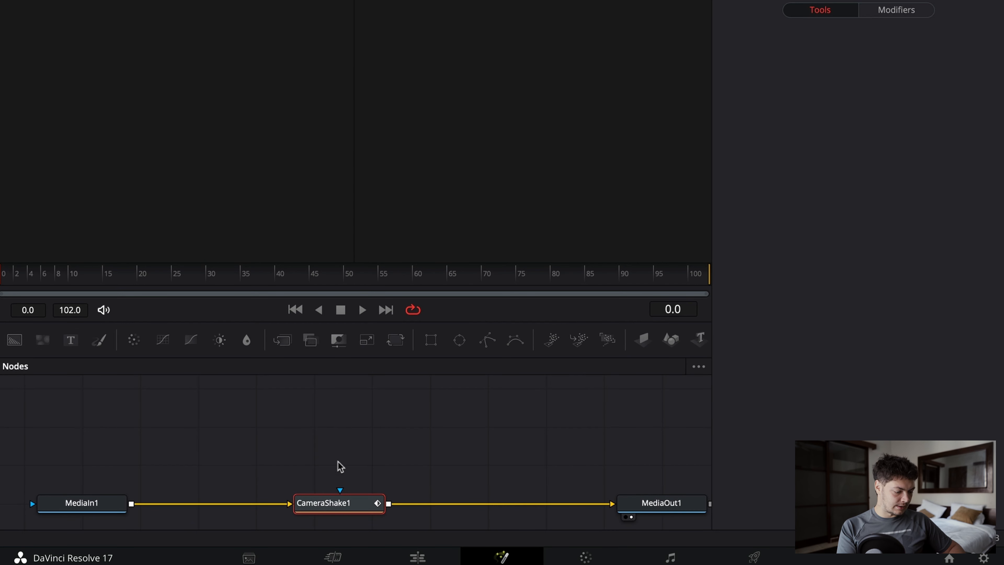
- Select the CameraShake1 node and scrub the composition to examine its keyframed Overall Strength, ending at frame 80
left_click(339, 502)
left_click_drag(430, 278, 253, 274)
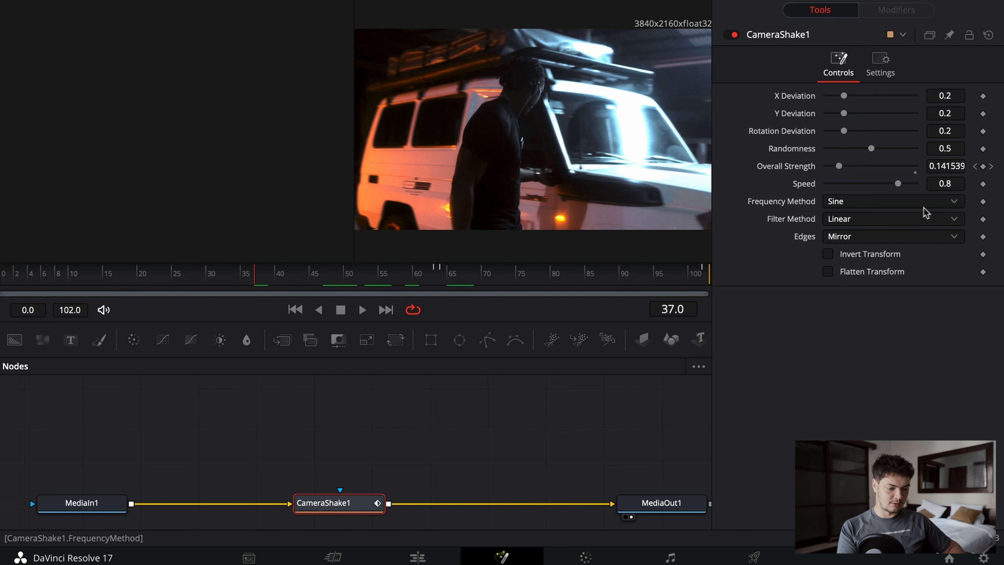
left_click(16, 273)
left_click_drag(16, 273, 552, 260)
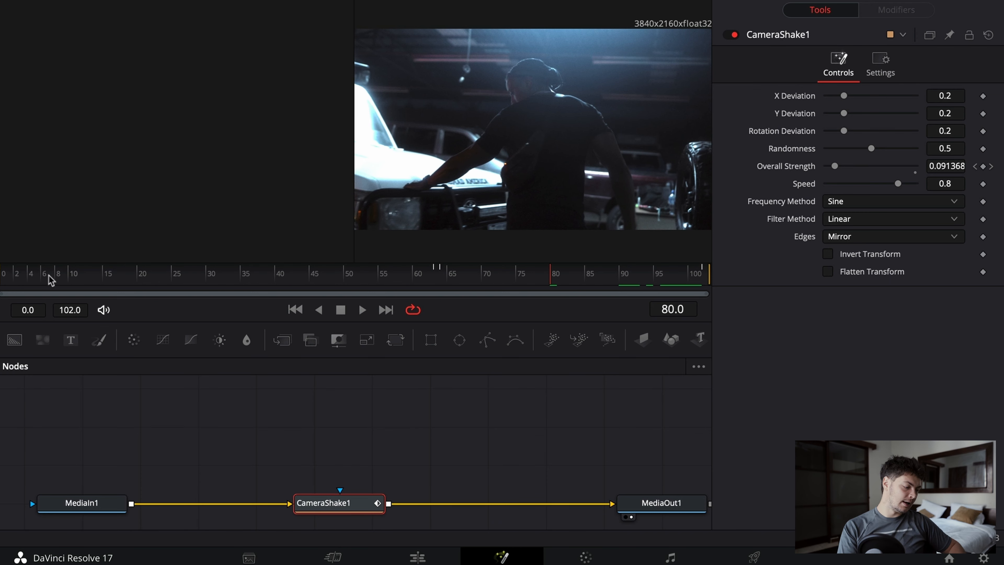
- Play the Fusion composition from near its start and again from around frame 58 to review the camera shake
left_click(9, 276)
key("space")
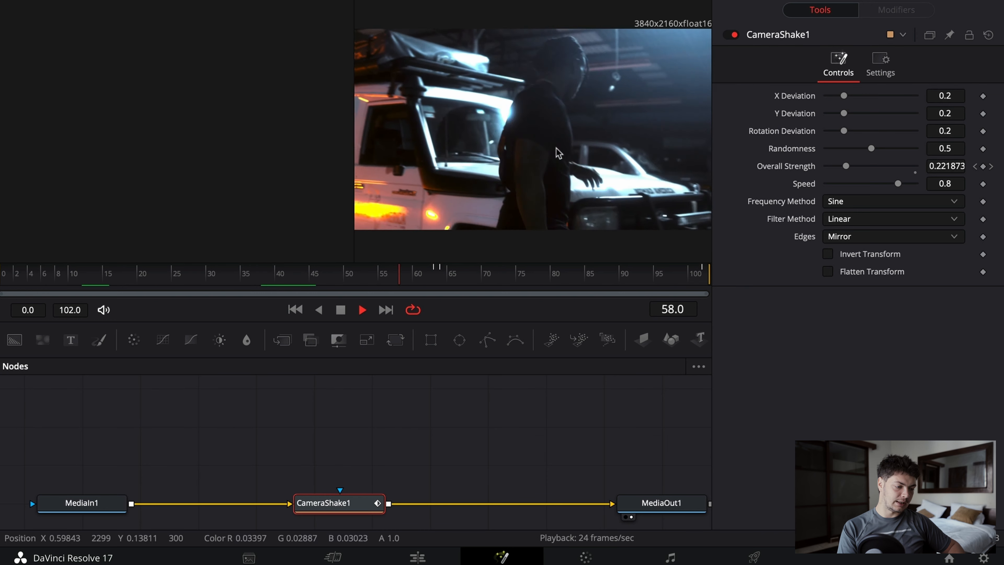
left_click(397, 273)
key("space")
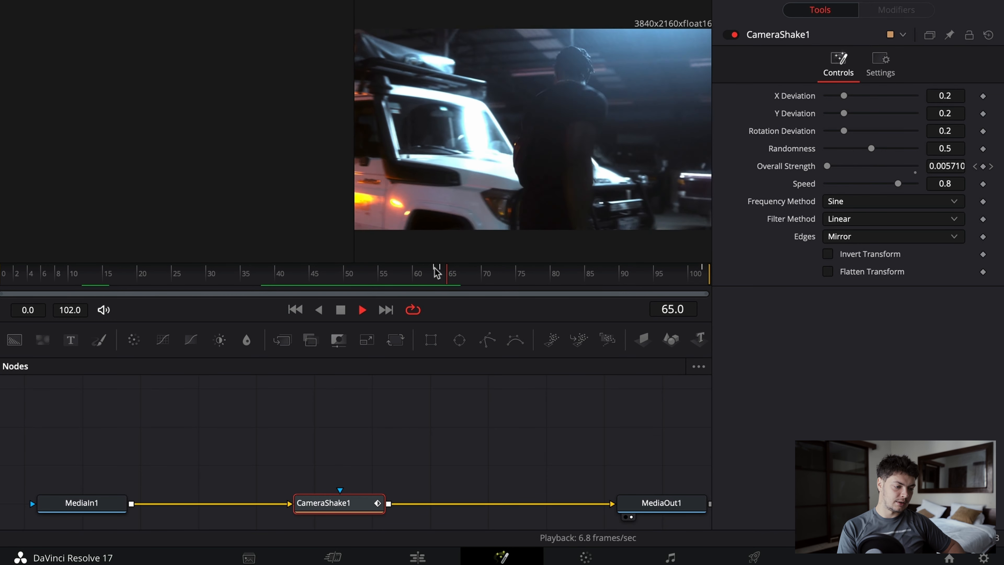
key("space")
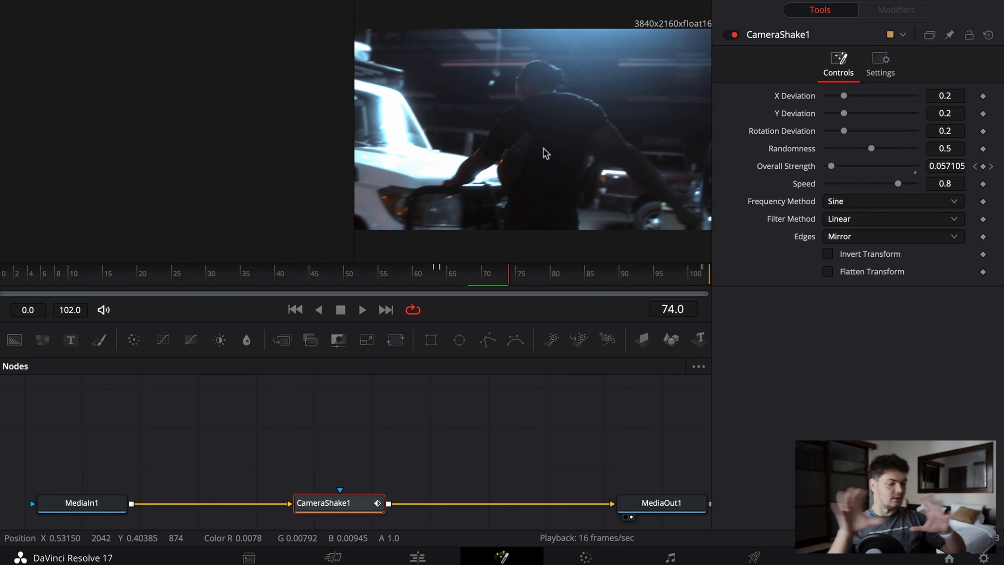
key("space")
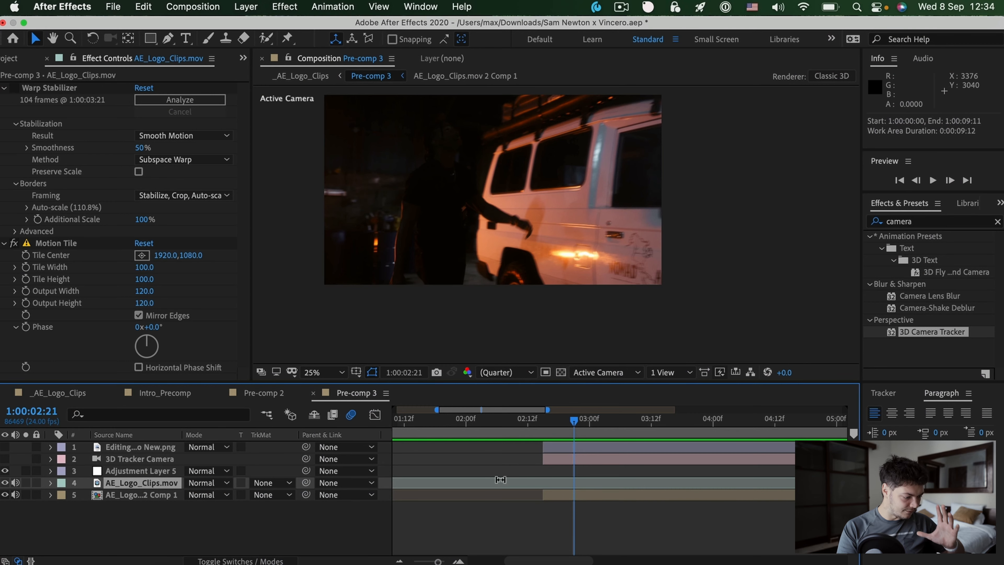
- In After Effects, inspect the clip layers, the Editing Contest Logo New.png effects and the 3D Tracker Camera of Pre-comp 3
left_click(599, 497)
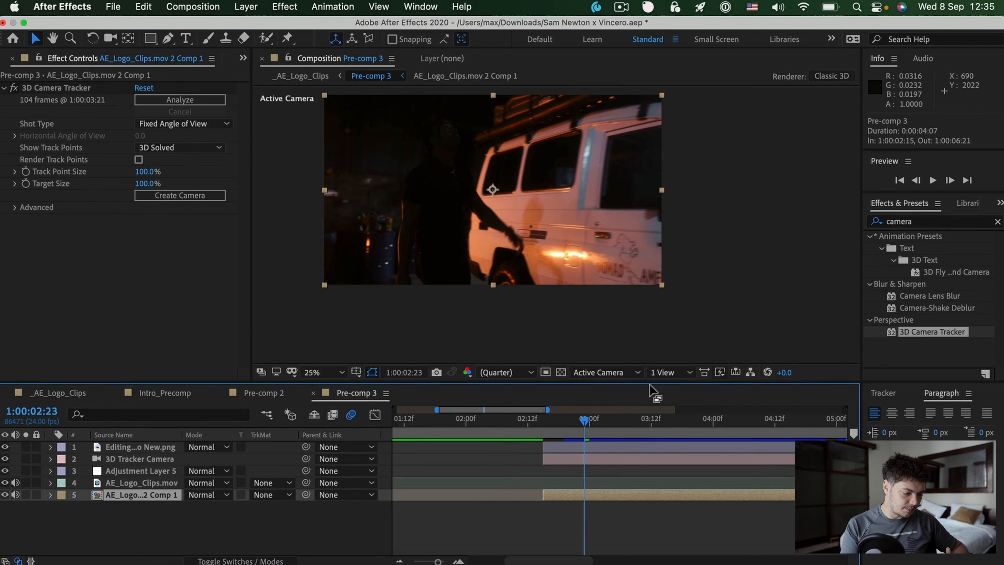
left_click(132, 483)
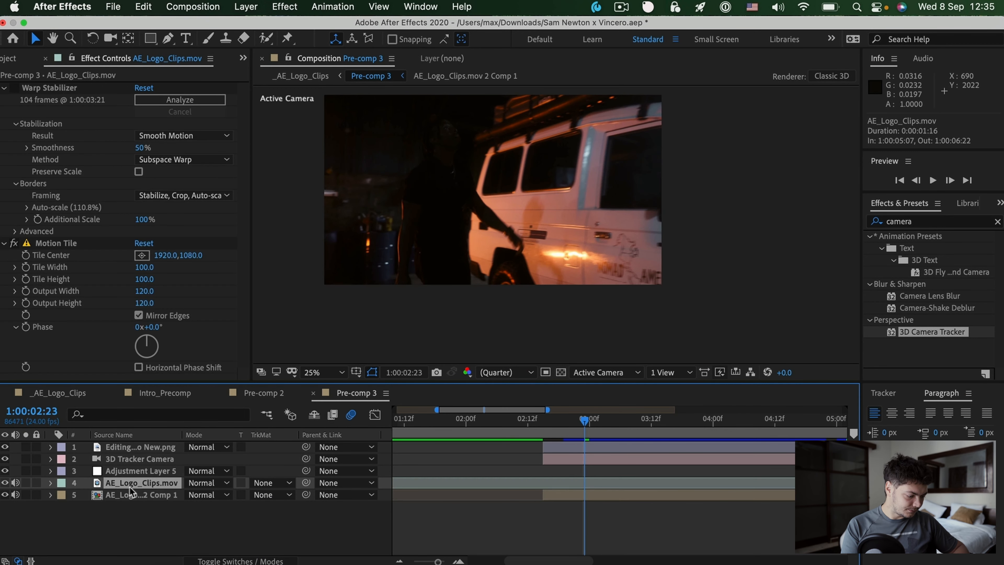
left_click(134, 450)
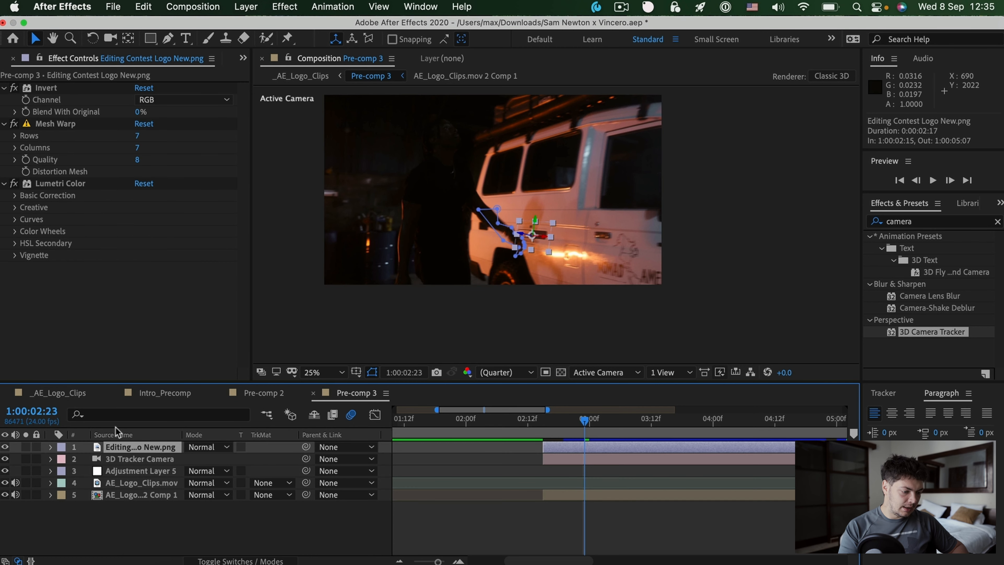
scroll(560, 245, "up", 1)
left_click_drag(605, 245, 576, 249)
left_click(139, 460)
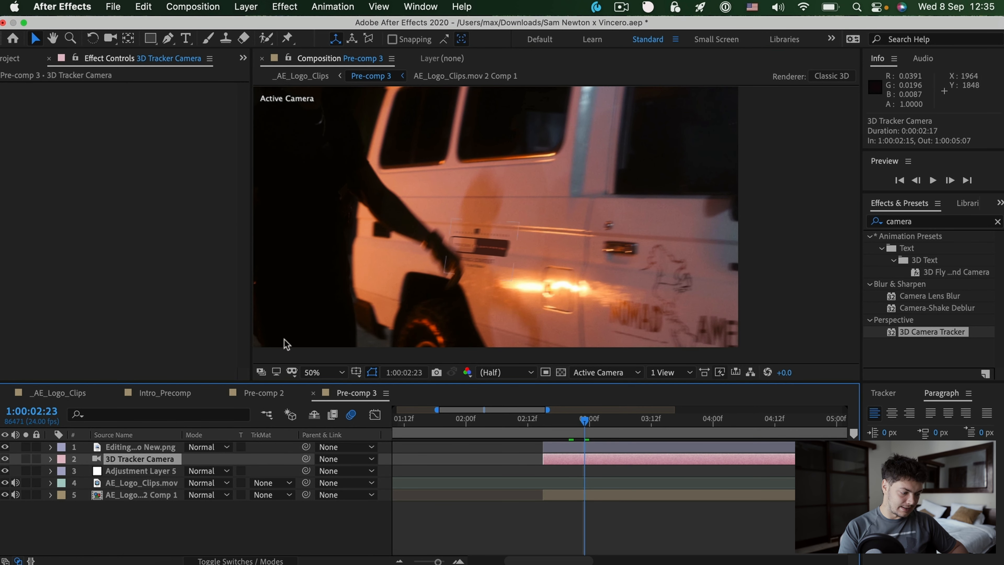
- View the 3D Camera Tracker target of AE_Logo_Clips.mov 2 Comp 1 over the van, scrubbing forward to 1:00:03:17
scroll(695, 274, "down", 1)
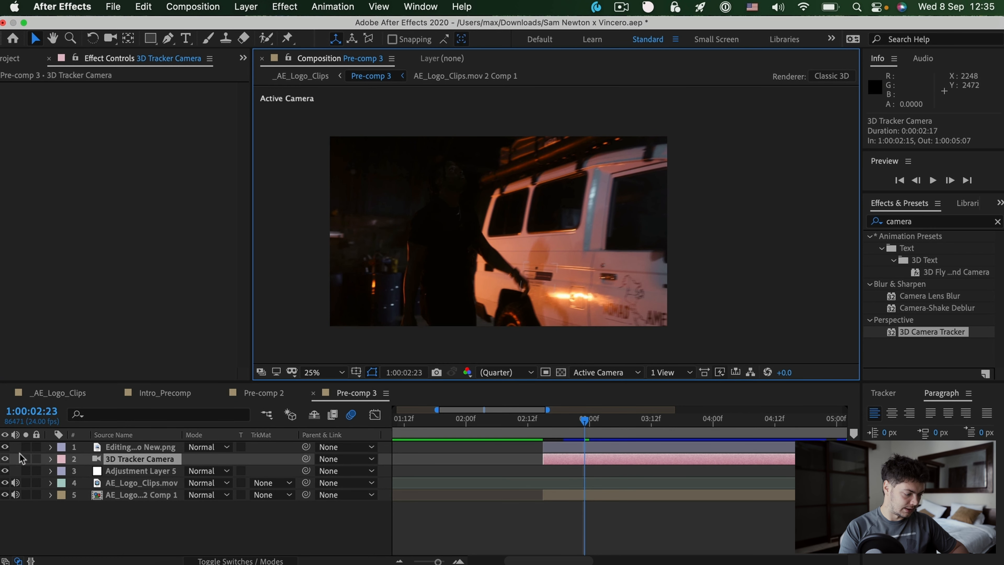
left_click(122, 495)
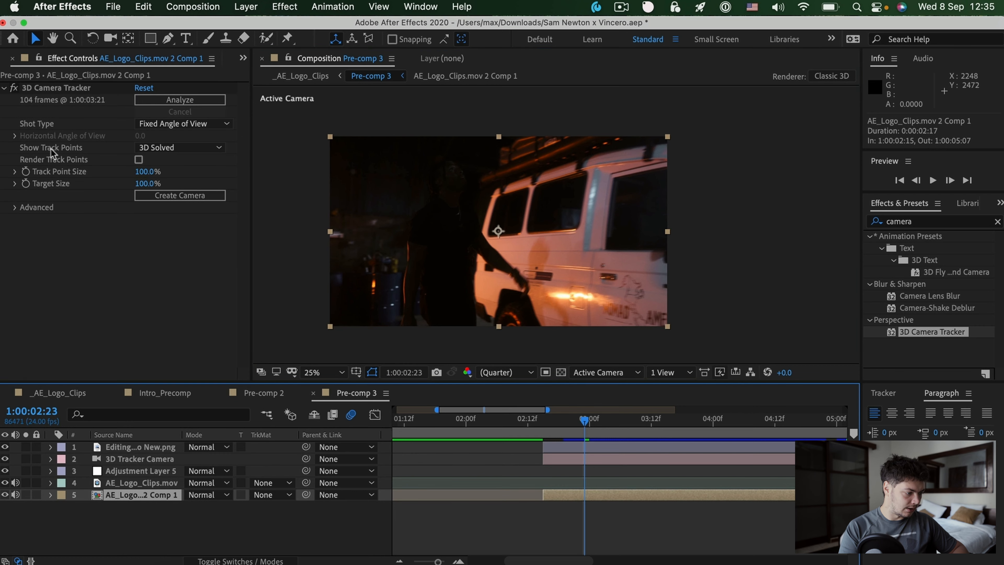
left_click(59, 88)
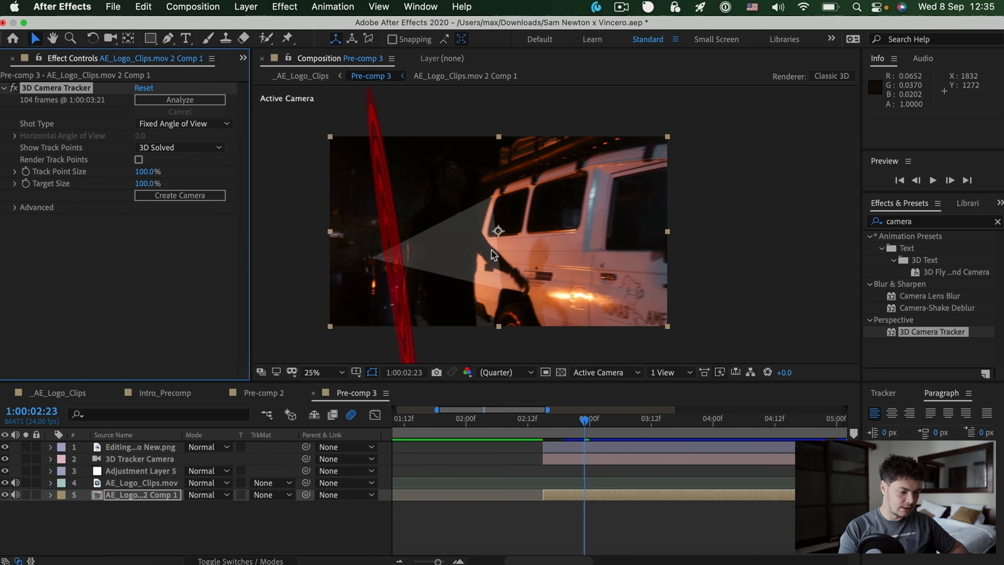
left_click_drag(585, 419, 678, 432)
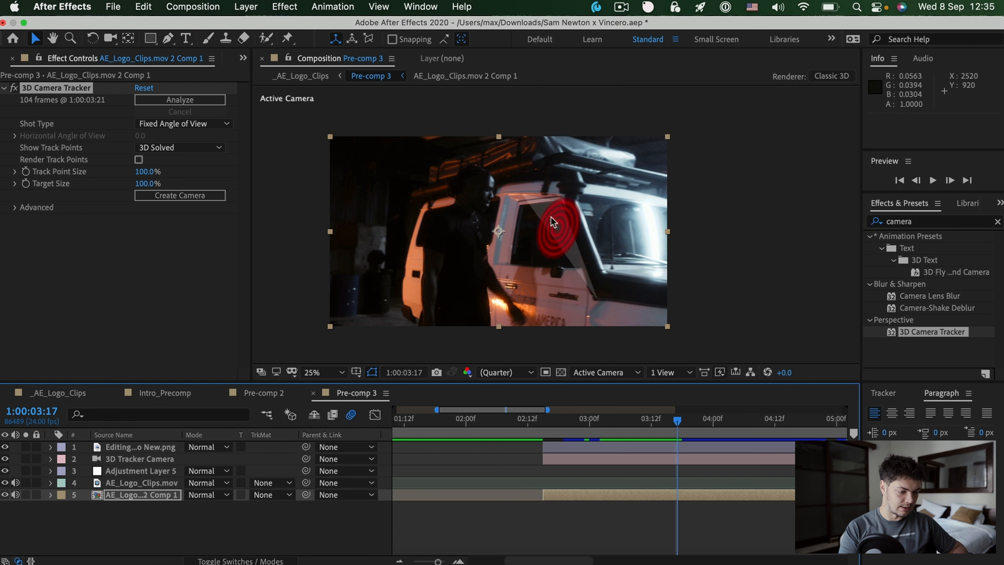
- Examine the Editing Contest Logo New.png layer up close on the van between 1:00:02:20 and 1:00:02:22, ending at 1:00:02:20
left_click(581, 446)
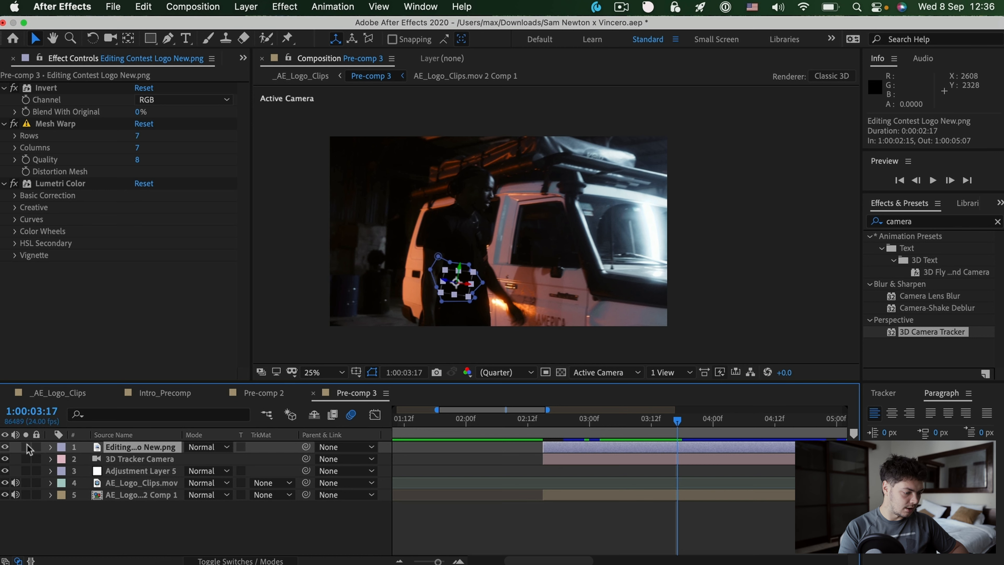
left_click(579, 427)
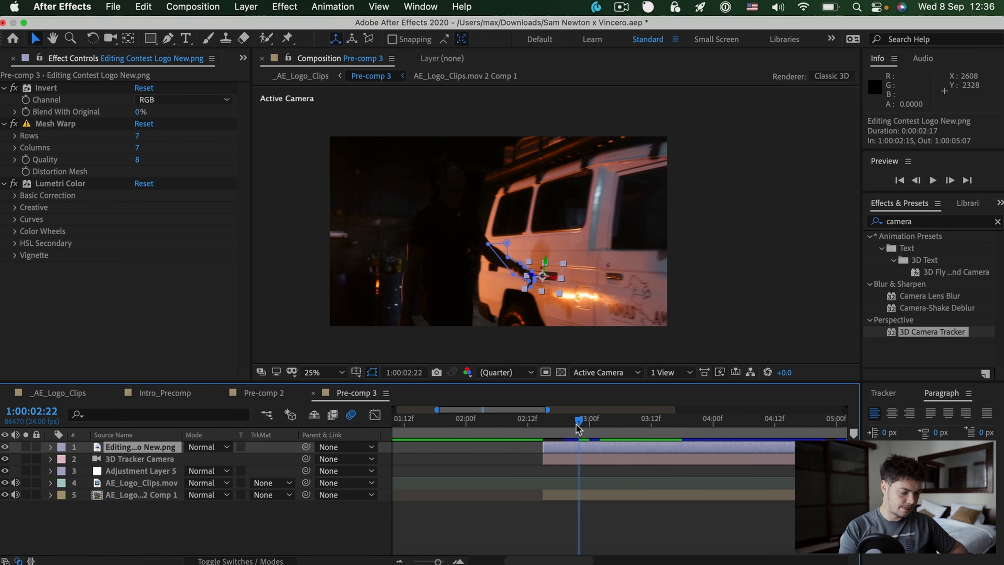
left_click_drag(576, 427, 574, 426)
scroll(565, 259, "up", 2)
key("space")
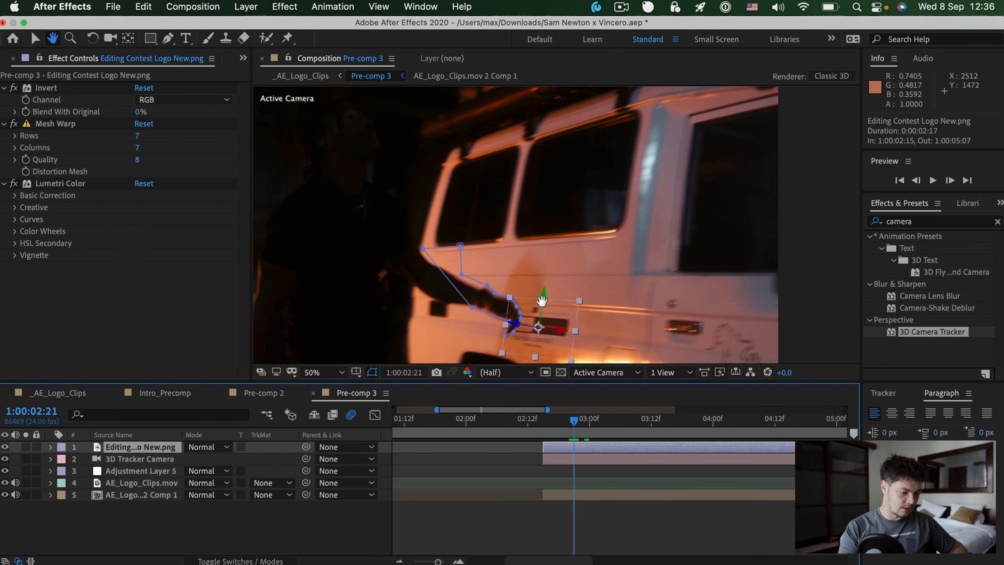
scroll(541, 301, "up", 2)
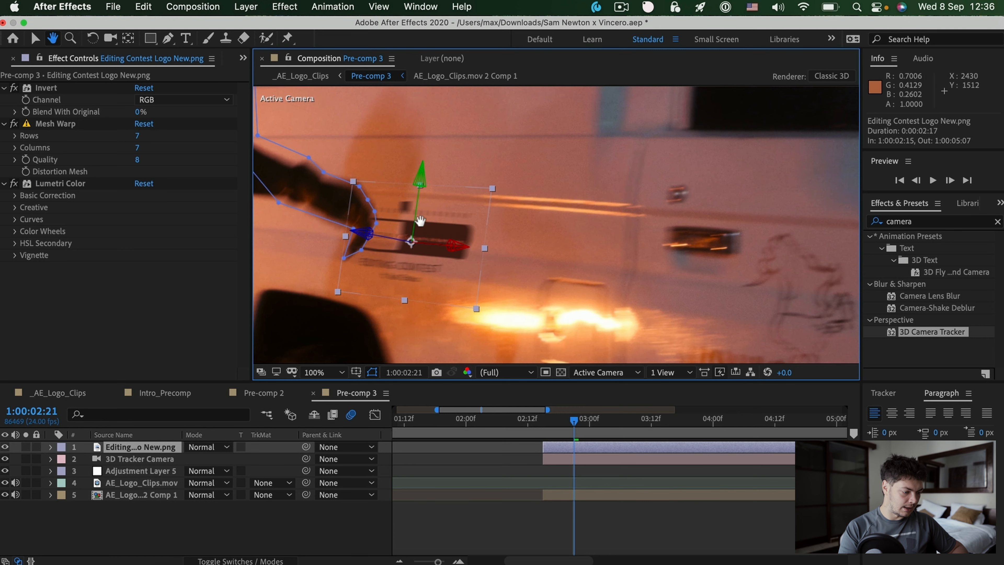
left_click_drag(420, 220, 486, 248)
left_click(339, 531)
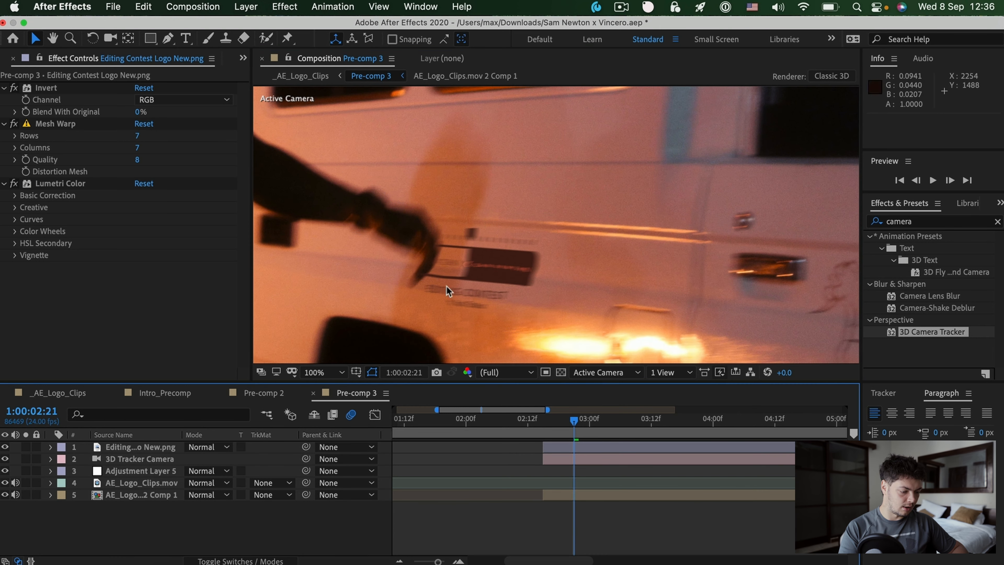
left_click_drag(586, 426, 579, 425)
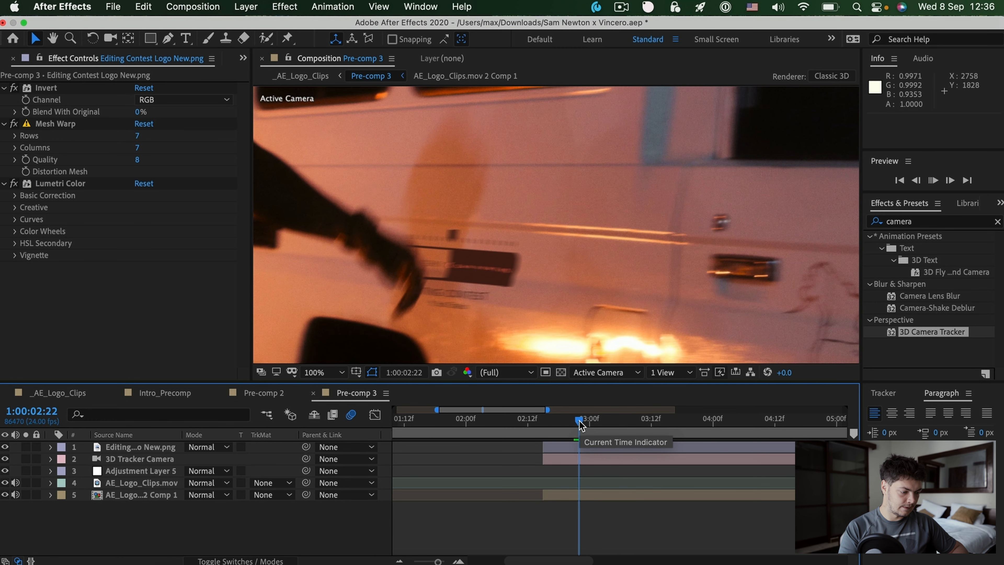
left_click_drag(579, 425, 568, 425)
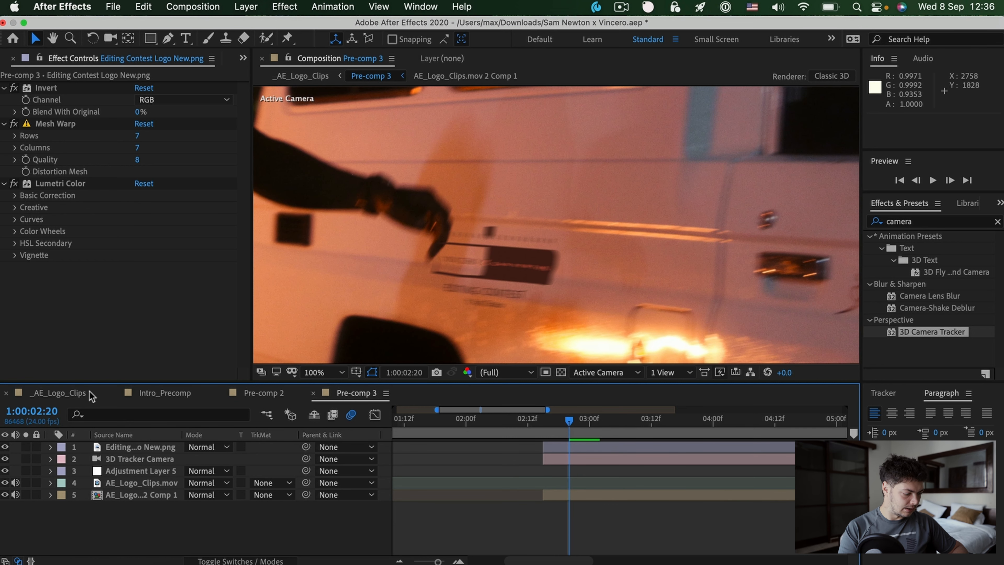
- Disable motion blur and the Invert, Mesh Warp and Lumetri Color effects on the Editing Contest Logo New.png layer
left_click(154, 449)
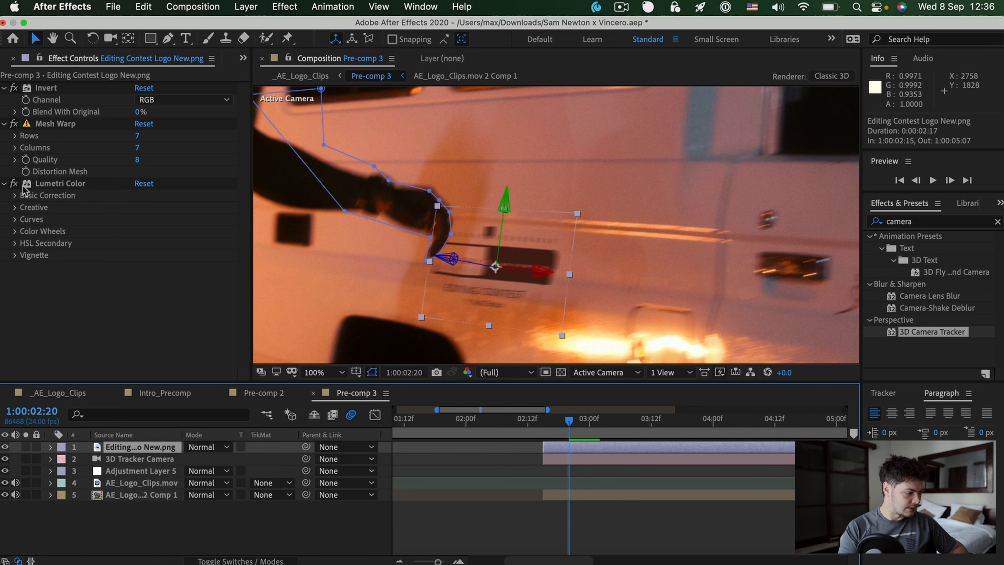
left_click(13, 88)
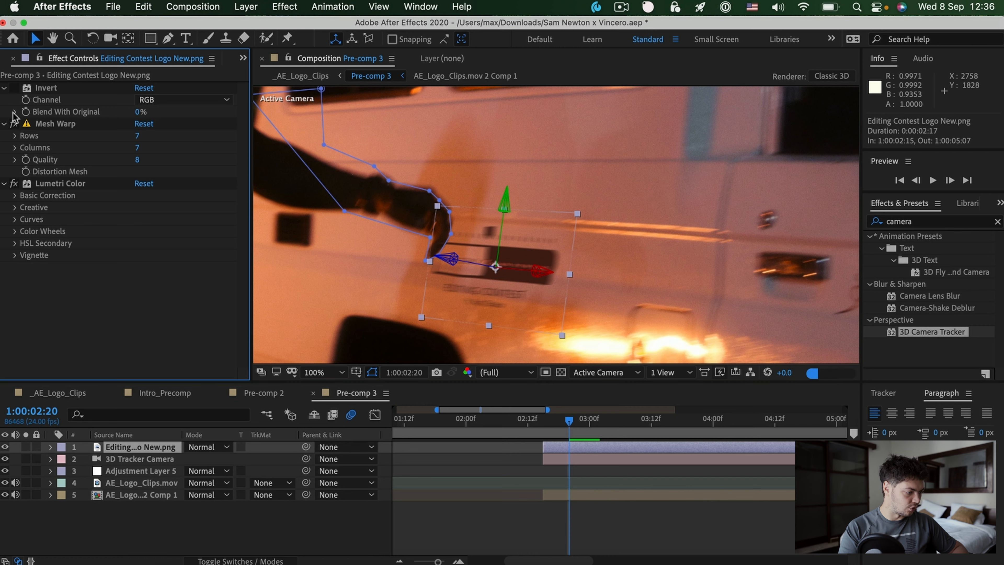
left_click(14, 183)
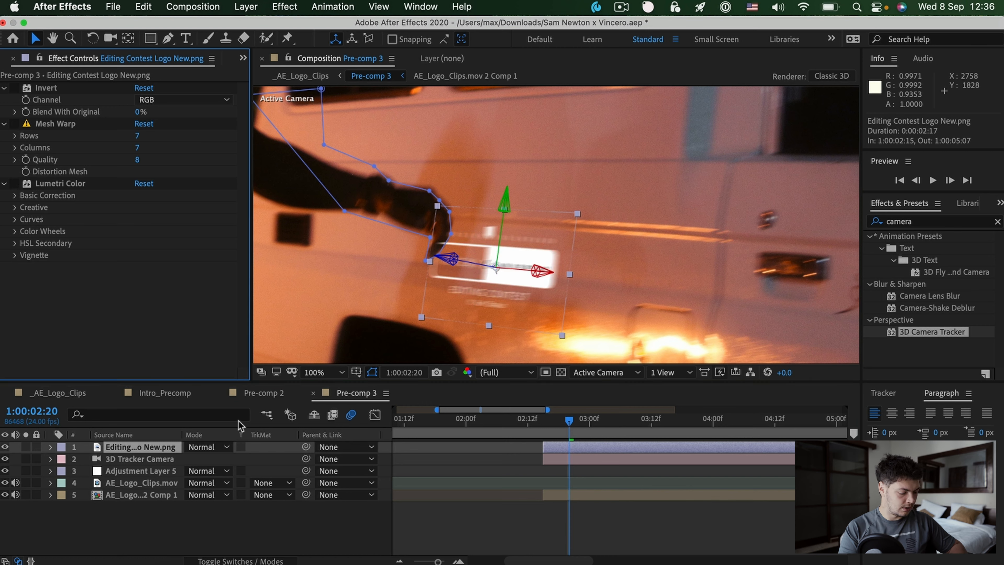
key("F4")
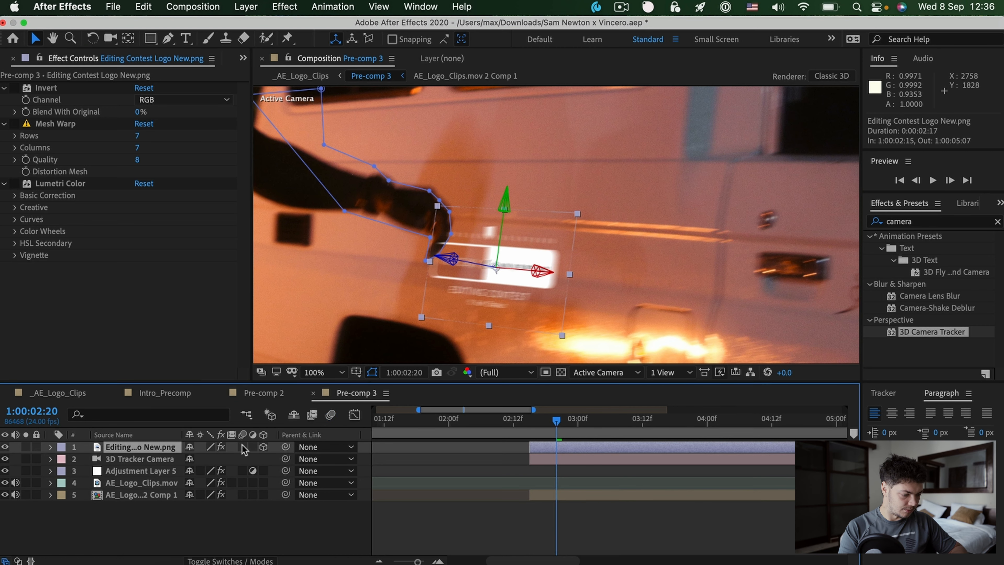
left_click(242, 447)
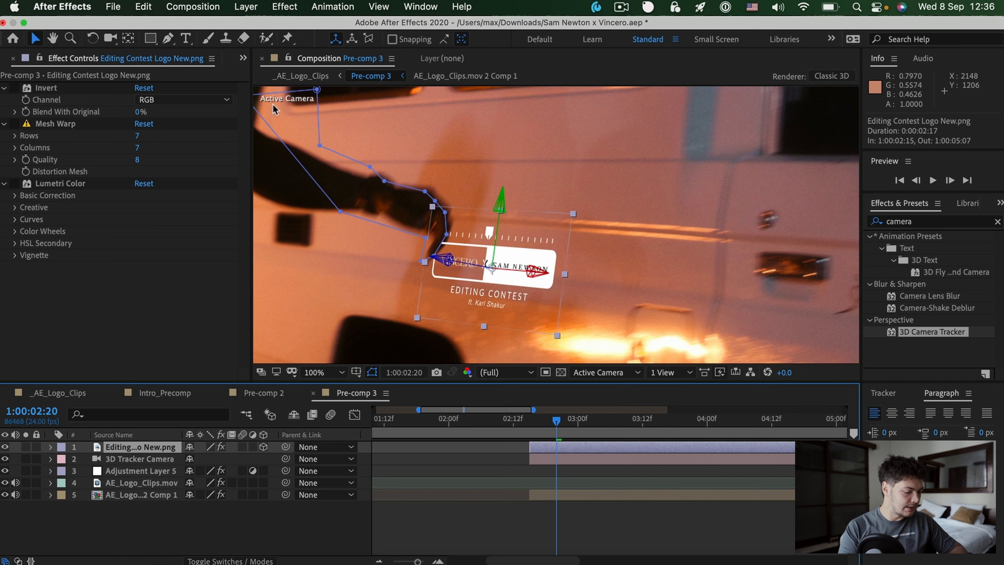
left_click(459, 518)
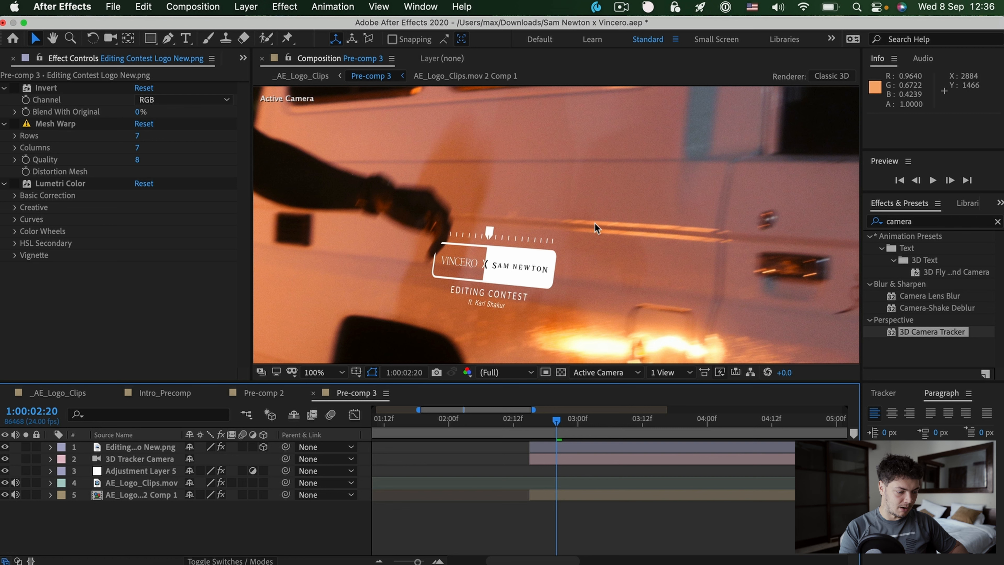
- Re-enable Mesh Warp, Invert and Lumetri Color on the Editing Contest Logo New.png layer, toggling Lumetri Color to compare its effect
left_click(14, 124)
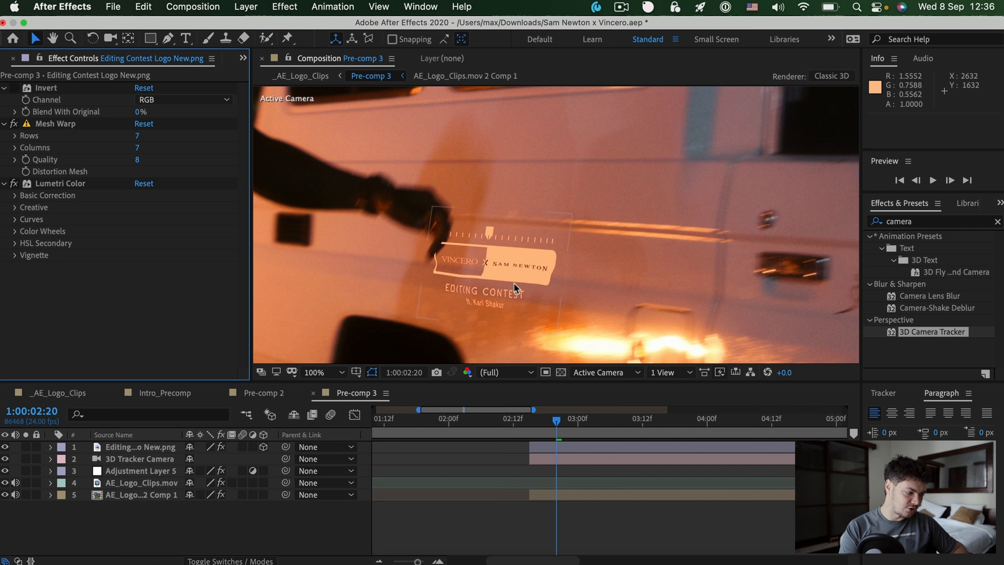
left_click(11, 87)
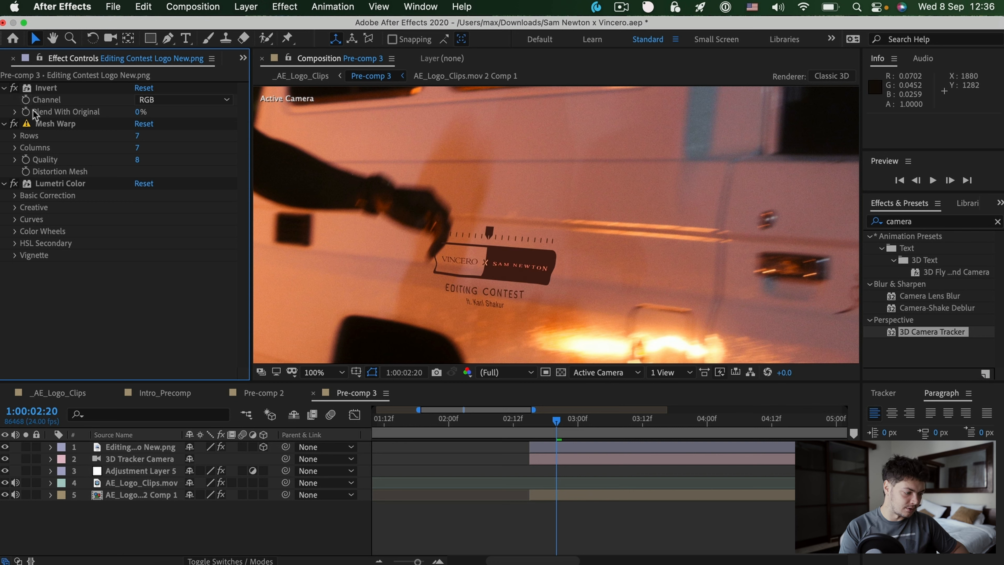
left_click(14, 184)
left_click(14, 184)
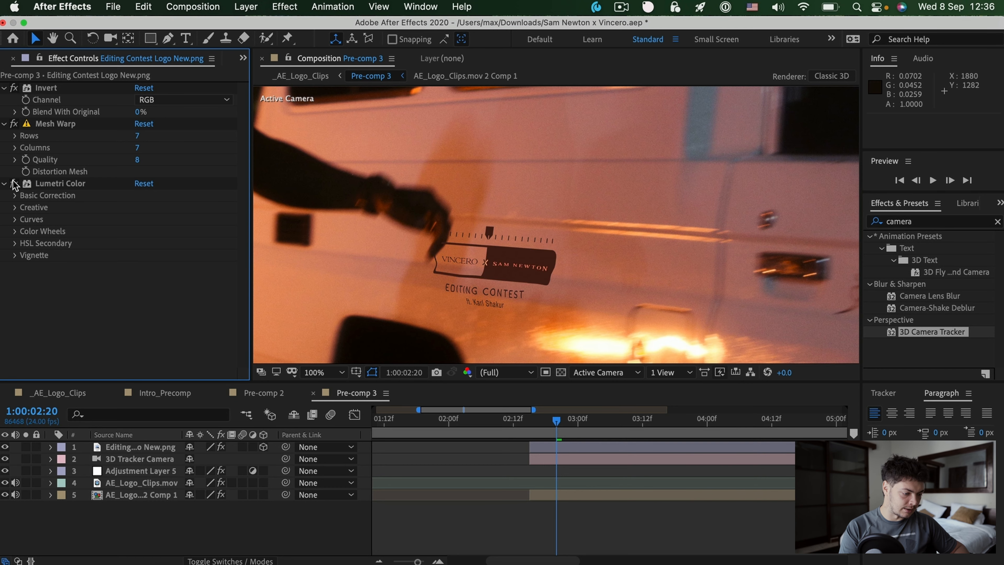
- Compare the logo with the NOMAD lettering on the van, and re-enable motion blur for the logo layer and the composition
key("h")
left_click_drag(596, 294, 399, 166)
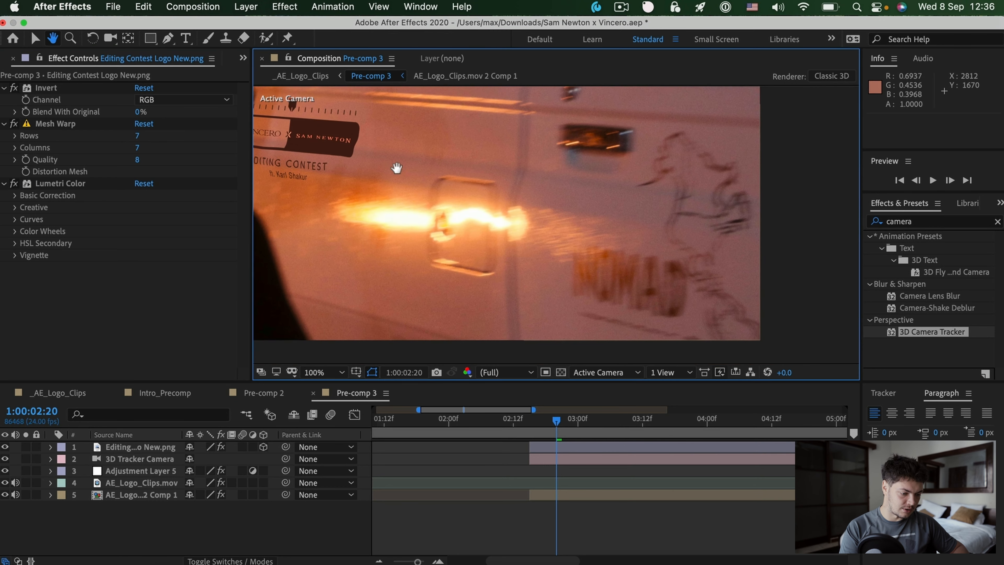
key("v")
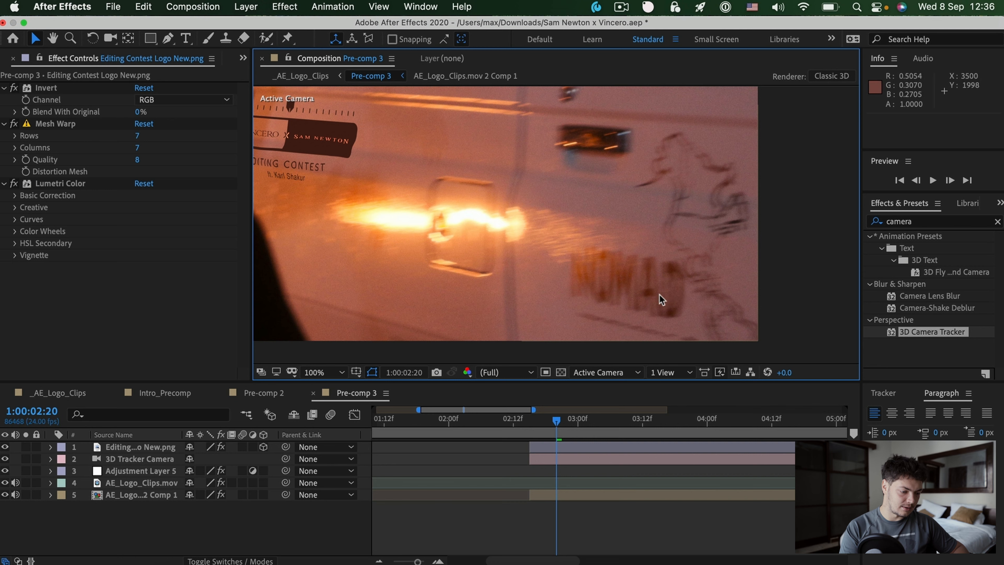
key("h")
left_click_drag(410, 155, 513, 180)
left_click(242, 447)
key("v")
left_click(331, 414)
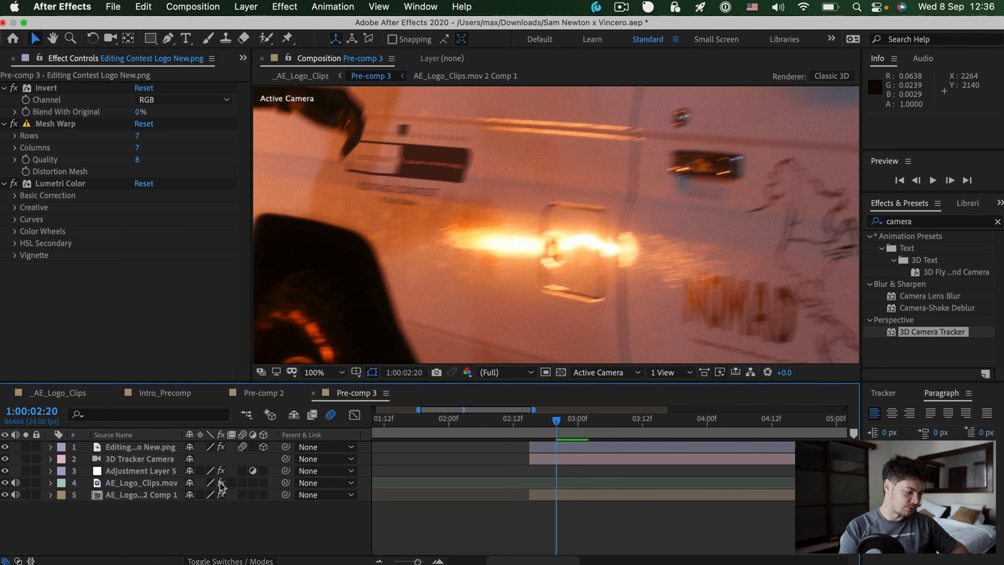
- Select the 3D Tracker Camera layer and preview the tracked van graphic from 1:00:02:20 to 1:00:03:08
left_click(137, 459)
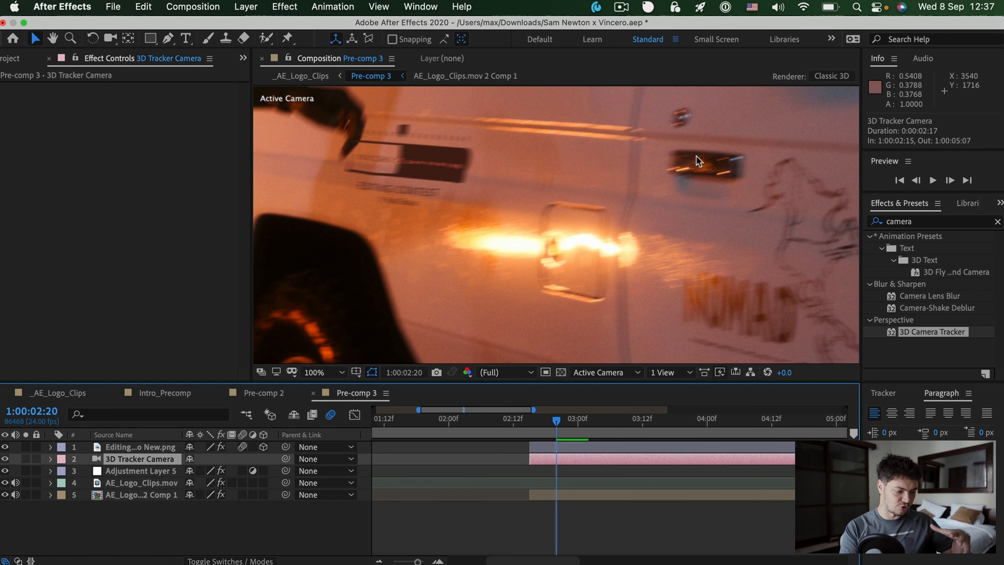
scroll(557, 189, "down", 2)
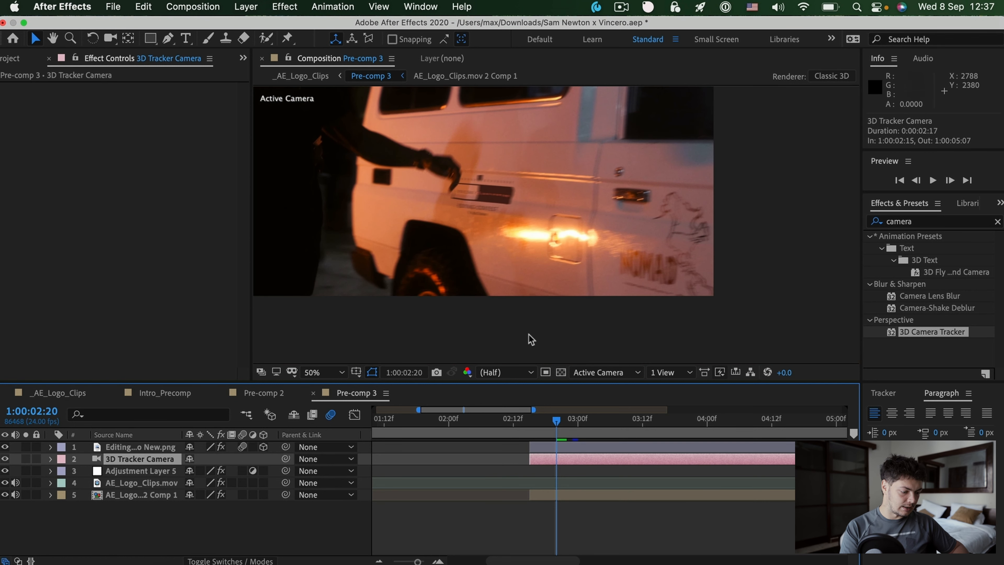
key("space")
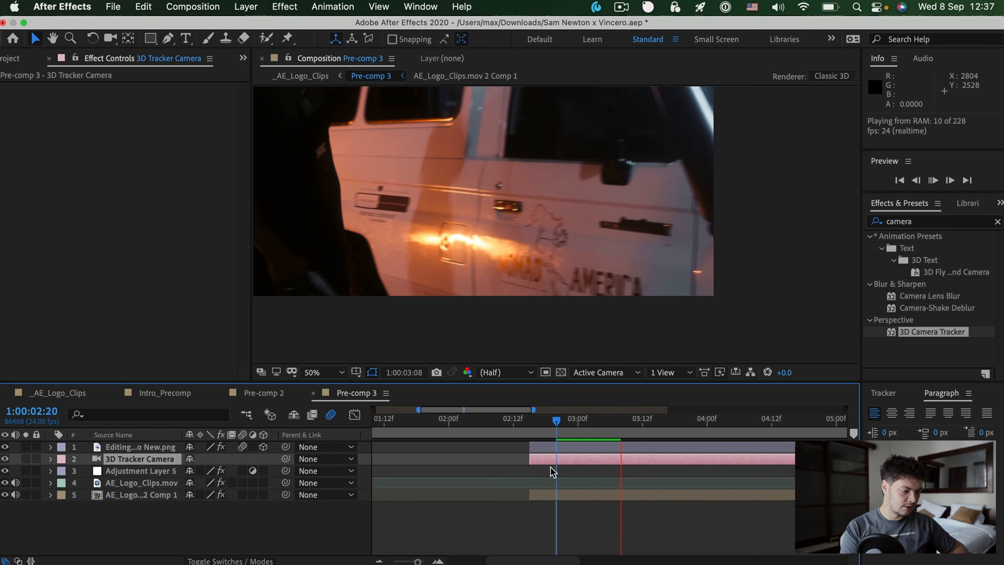
key("space")
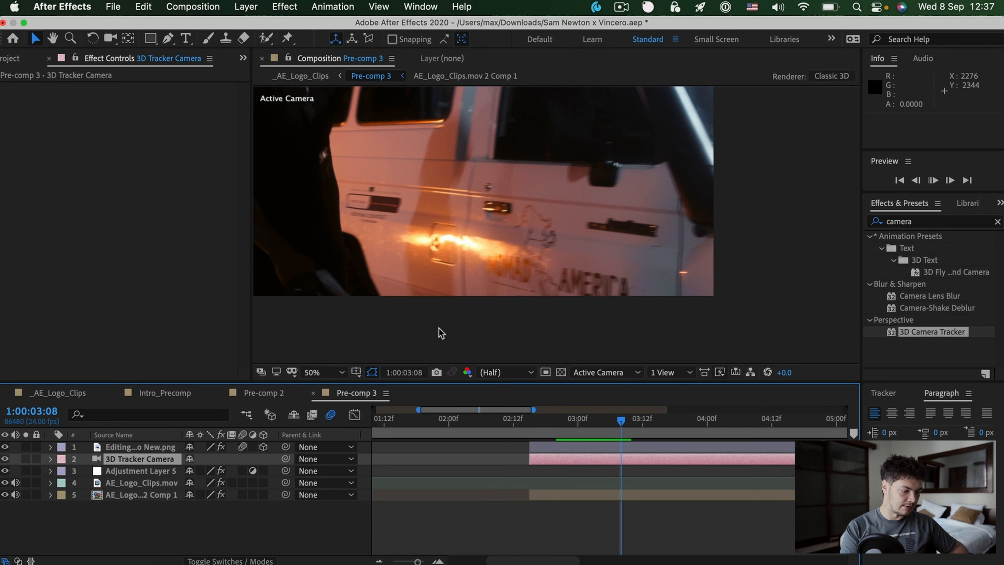
- Preview on to 1:00:03:15, select the Editing Contest Logo New.png layer and play from there to check it behind the walking man
key("space")
key("space")
key("space")
left_click_drag(451, 238, 609, 245)
key("v")
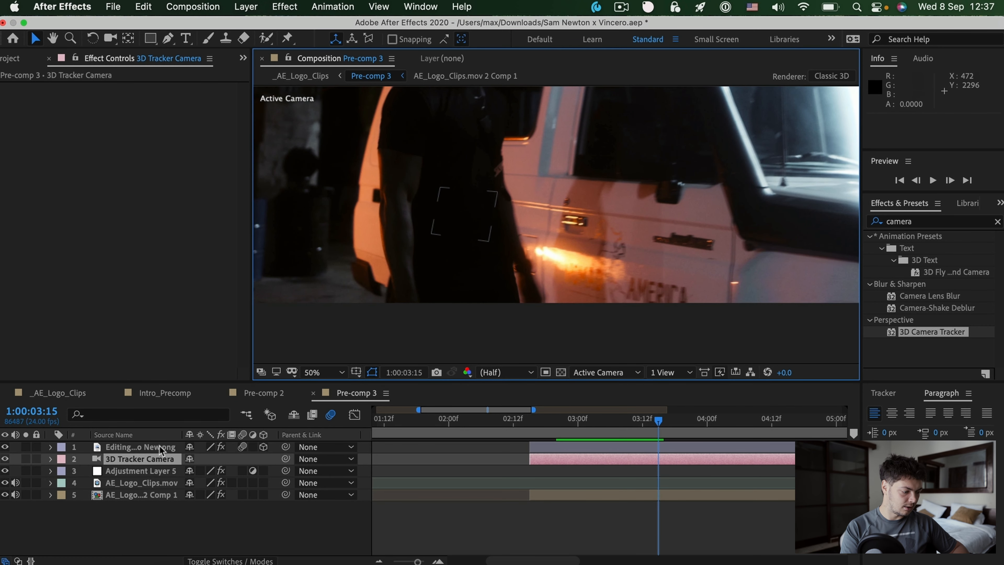
left_click(427, 206)
key("space")
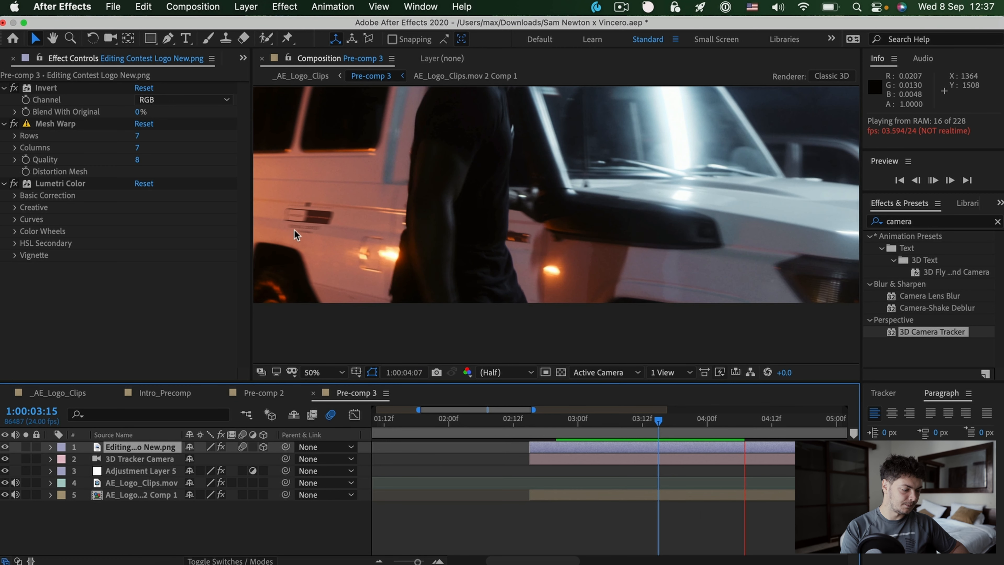
key("space")
- From _AE_Logo_Clips, open AE_Logo_Clips.mov Comp 1, view the helicopter's VINCAERO lettering at 1:00:14:02 and collapse the expanded layers
left_click(63, 395)
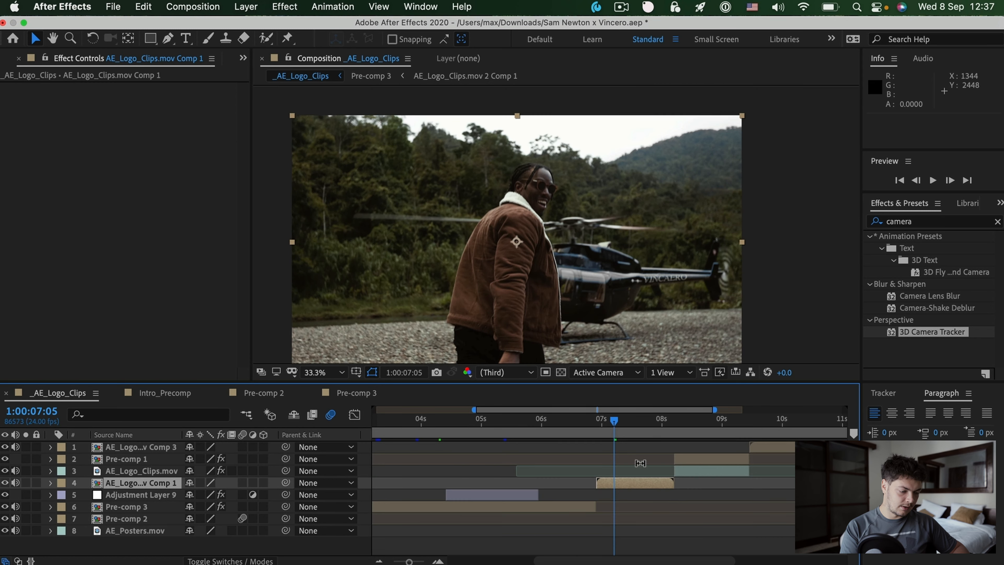
double_click(621, 485)
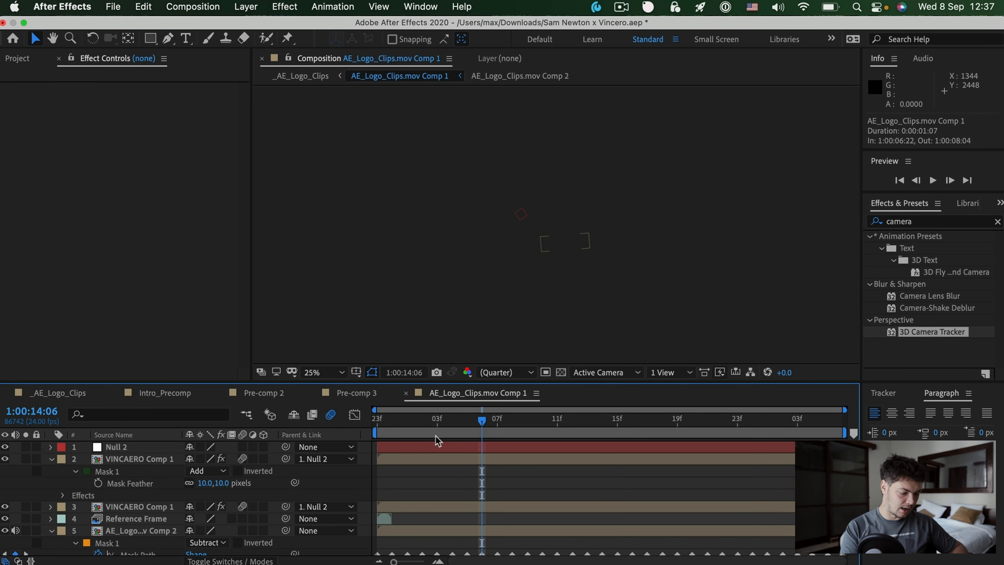
left_click(423, 420)
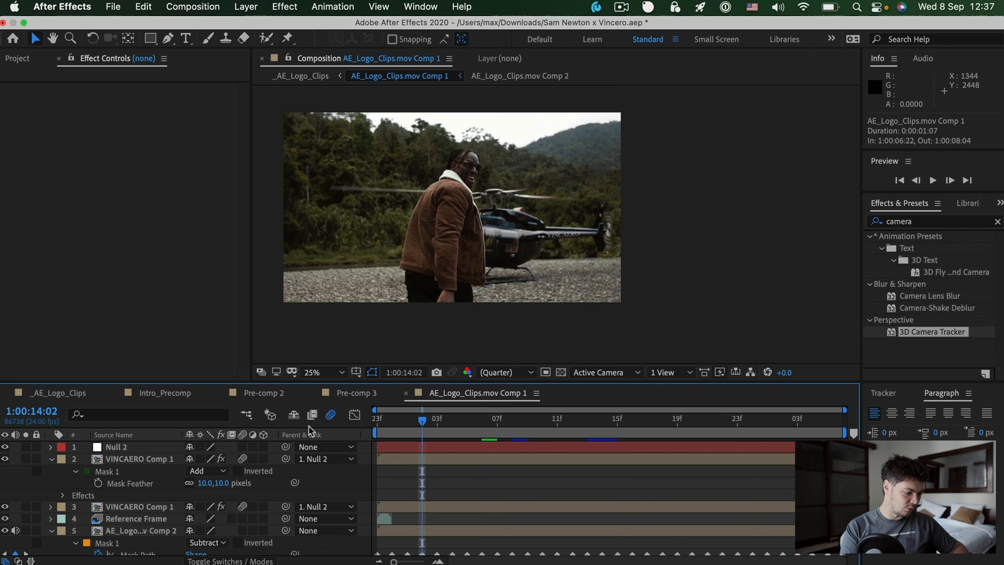
scroll(578, 262, "up", 4)
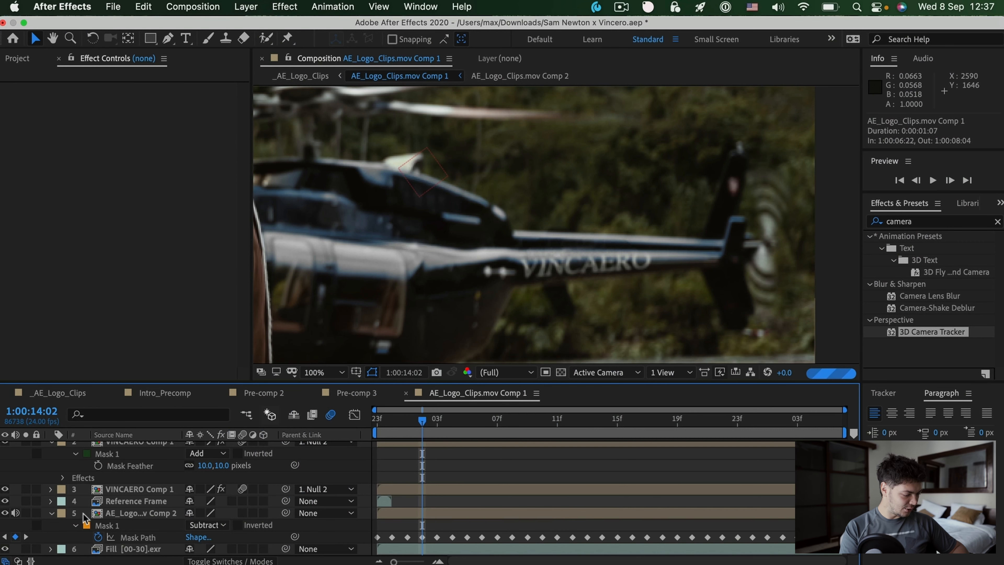
left_click(52, 513)
left_click(51, 459)
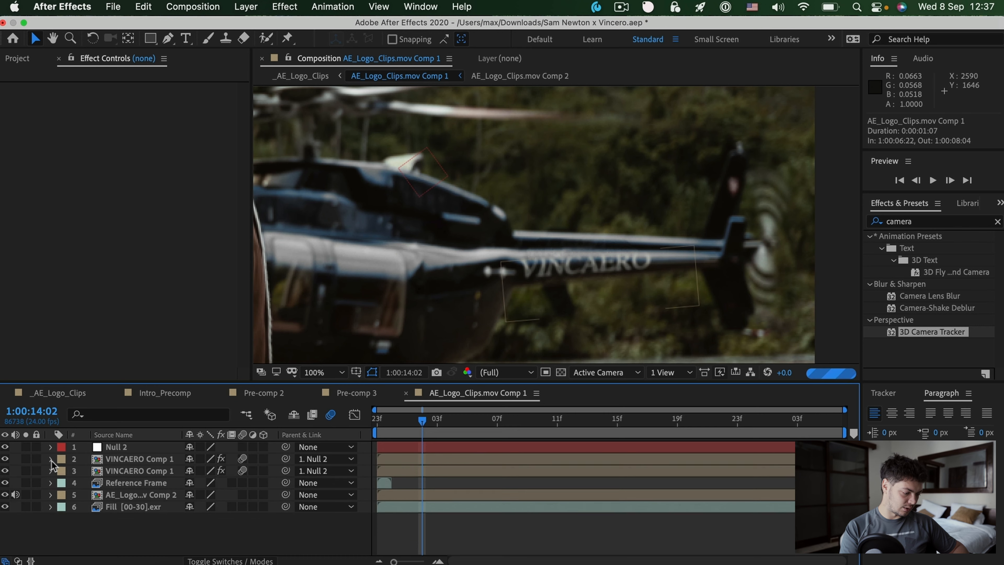
- Open the nested AE_Logo_Clips.mov Comp 2 and examine the original lettering on the helicopter's tail up close
double_click(134, 489)
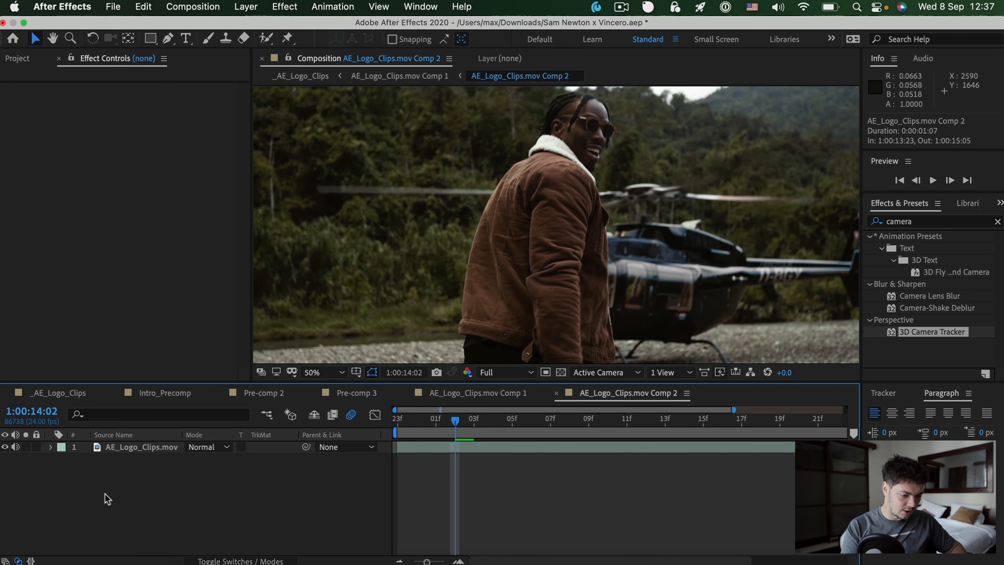
scroll(782, 303, "up", 1)
key("space")
left_click_drag(811, 277, 484, 192)
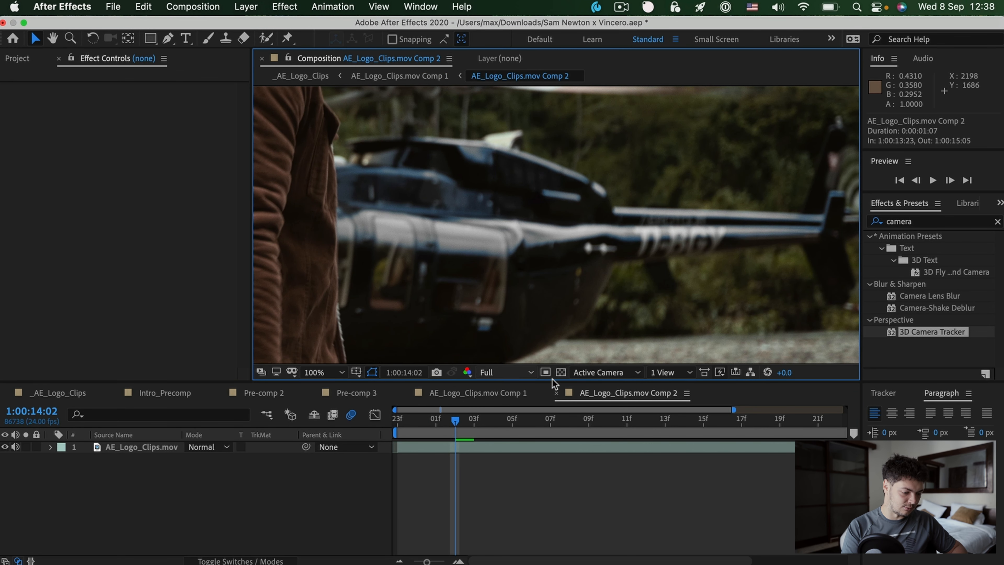
- Close AE_Logo_Clips.mov Comp 2 and select its layer in Comp 1 to inspect the mask around the tail lettering
left_click(558, 394)
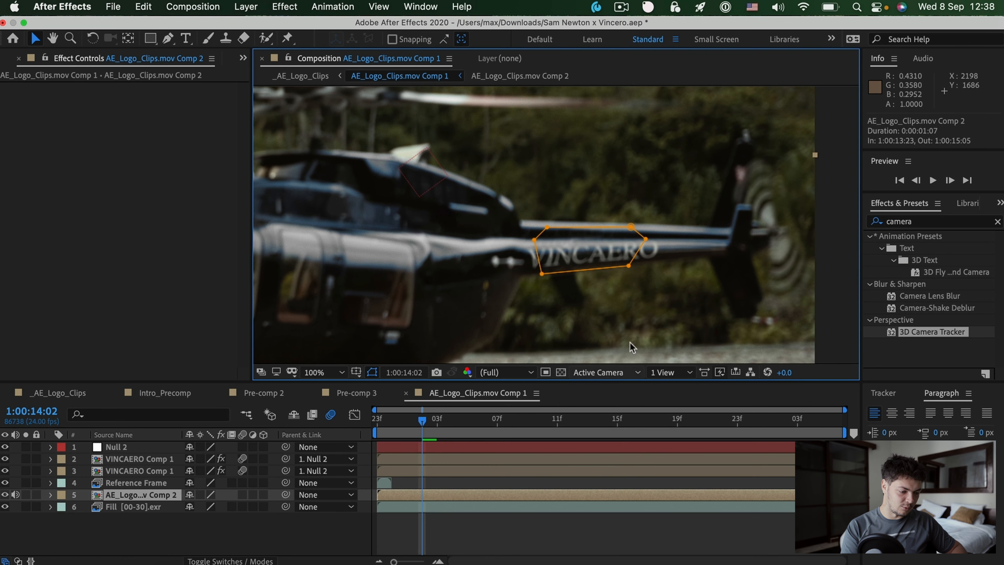
left_click(147, 549)
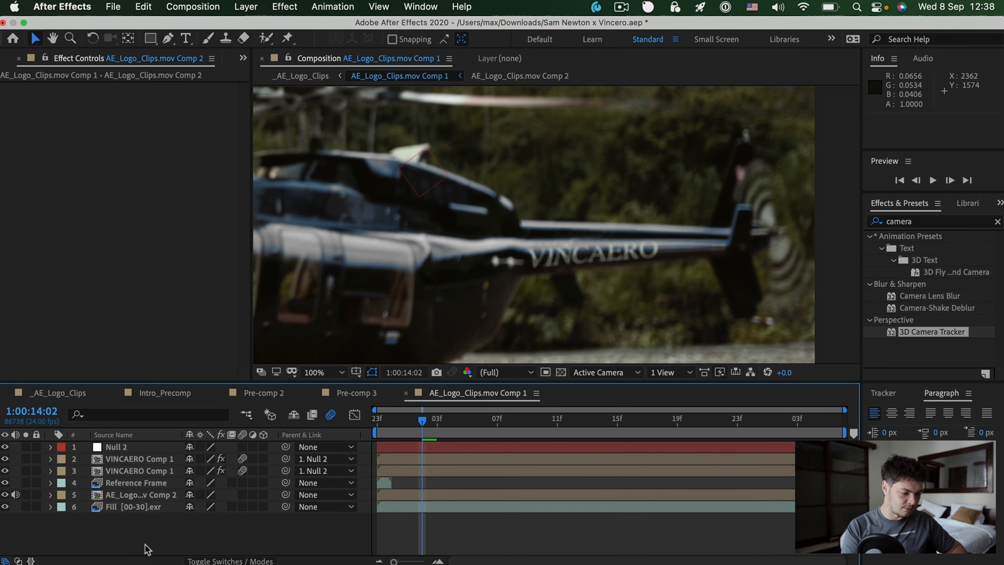
left_click(126, 495)
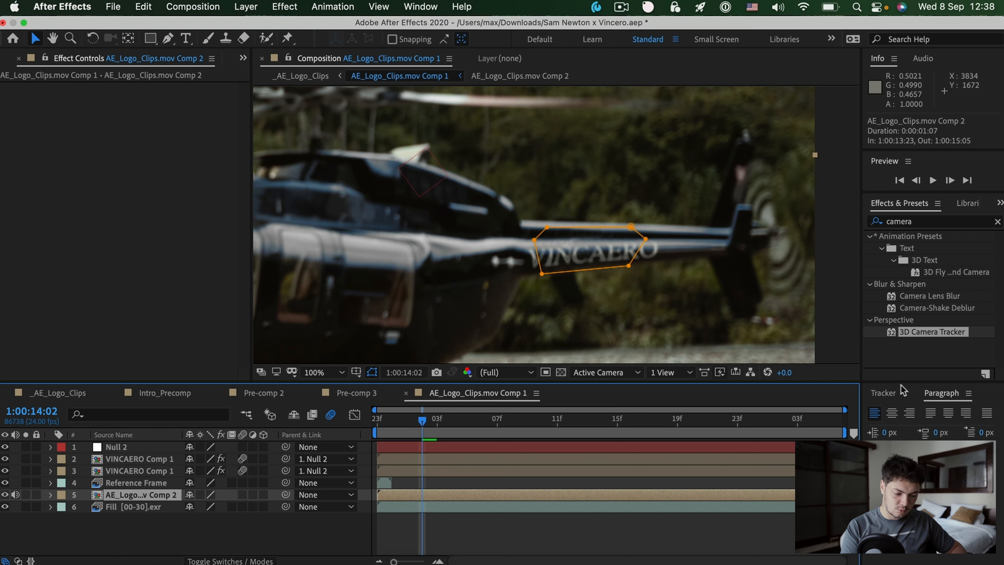
- Bring up the Content-Aware Fill options
left_click(420, 7)
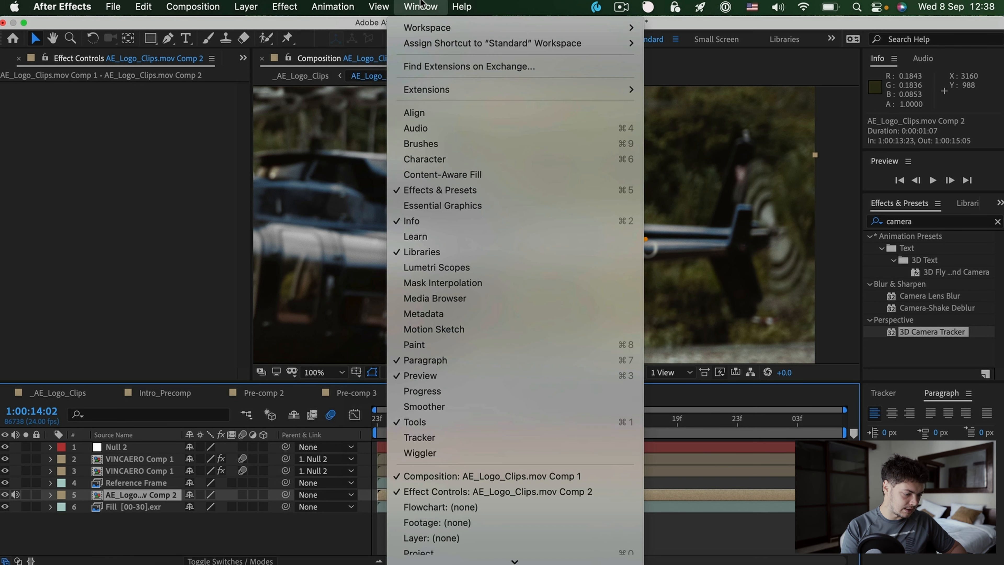
scroll(435, 415, "down", 3)
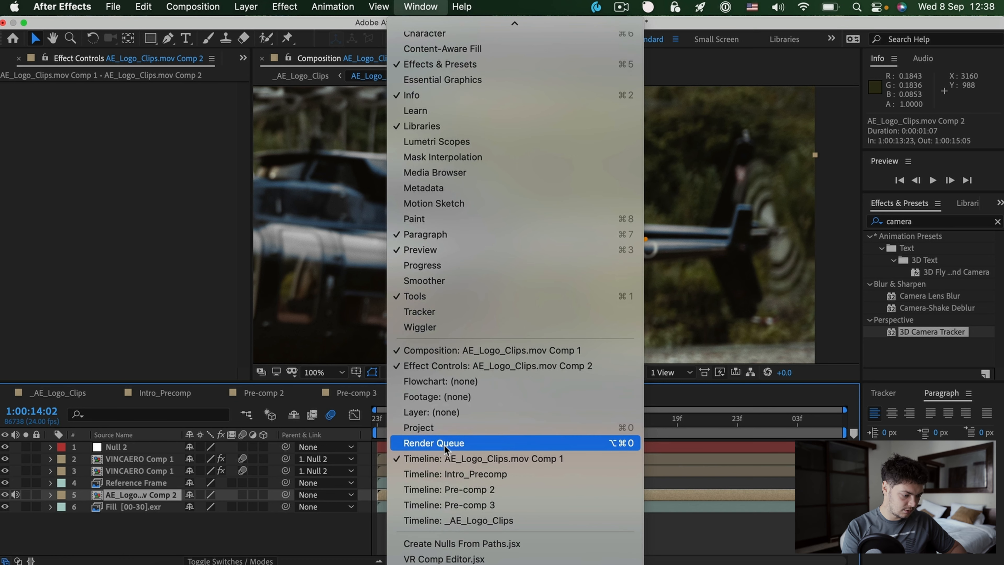
type("co")
key("Return")
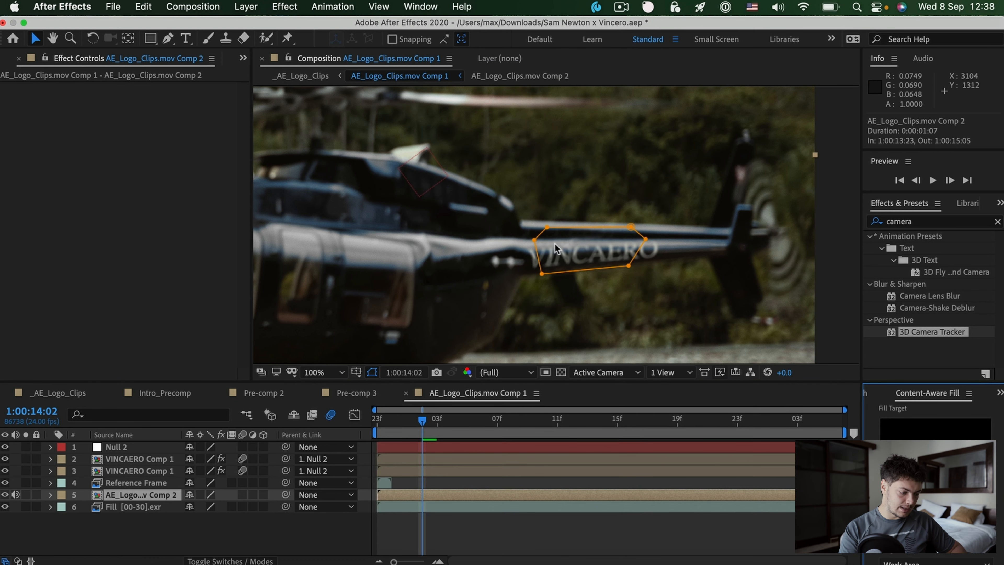
- Hide every layer except AE_Logo_Clips.mov Comp 2, reveal its mask properties and set Mask 1's mode to None
left_click_drag(5, 446, 4, 482)
left_click(5, 506)
key("m")
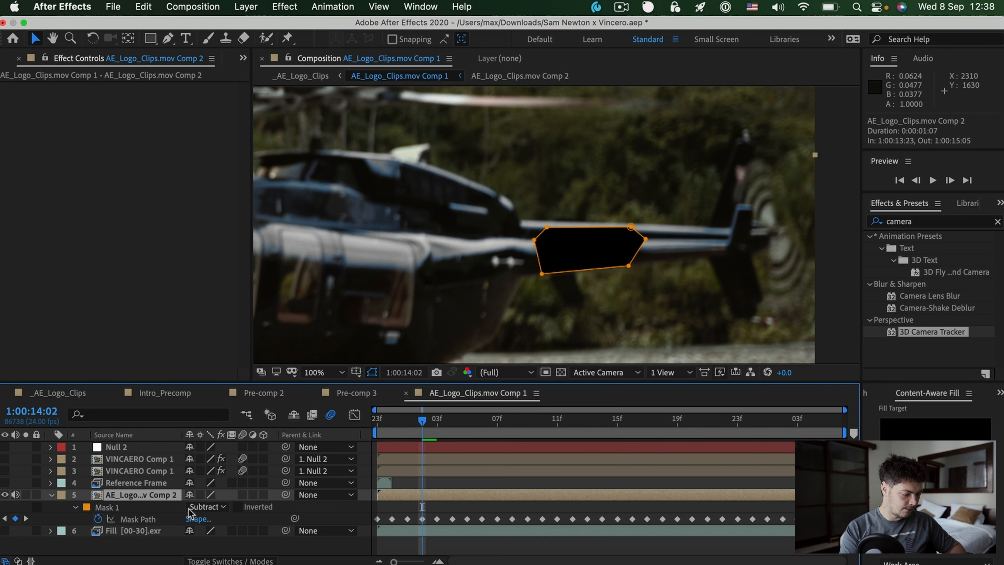
left_click(209, 508)
left_click(219, 466)
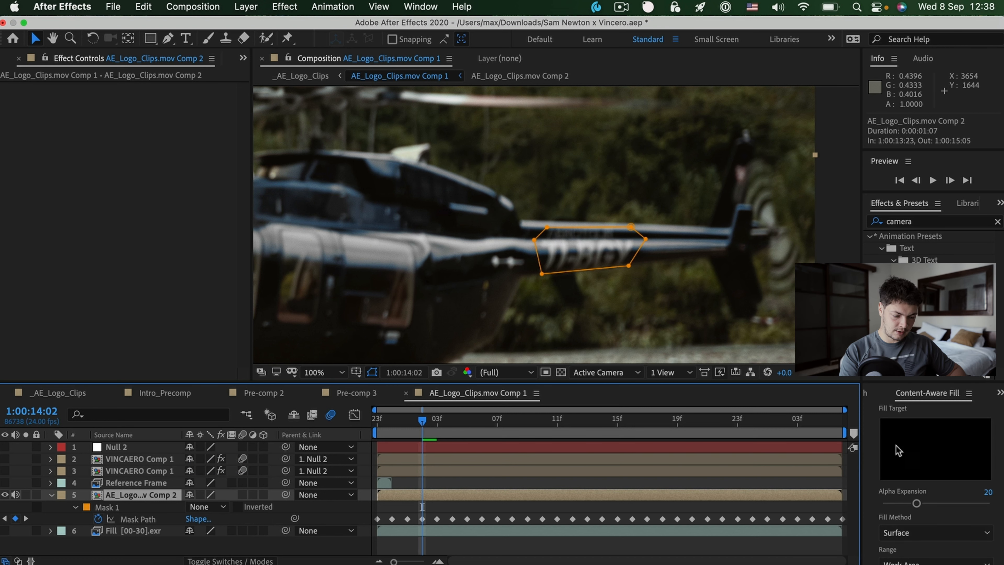
- Enlarge the lower work area to expose the Content-Aware Fill settings, and show the Reference Frame layer at 1:00:13:23
left_click(832, 377)
left_click_drag(832, 382, 831, 318)
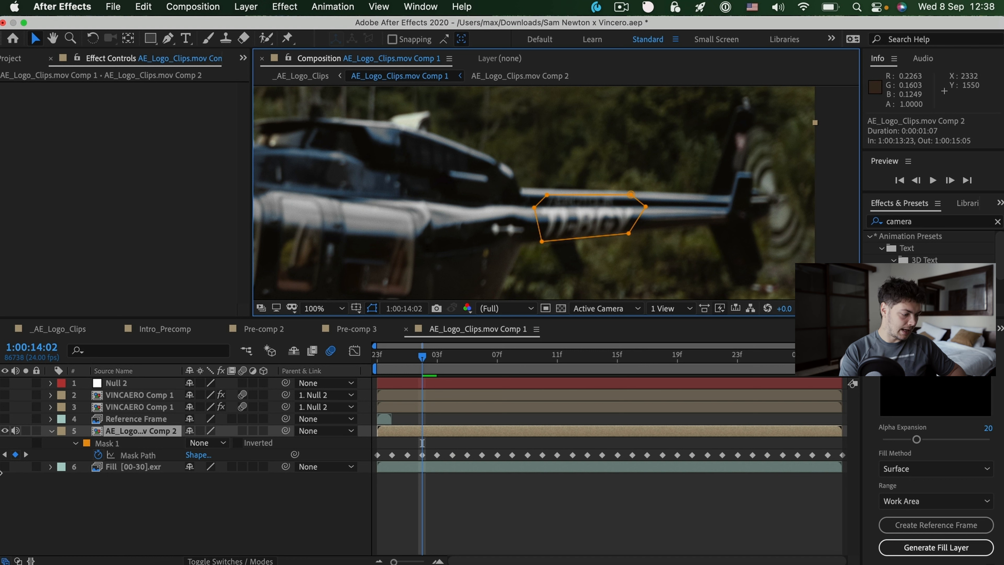
left_click(5, 419)
left_click(376, 360)
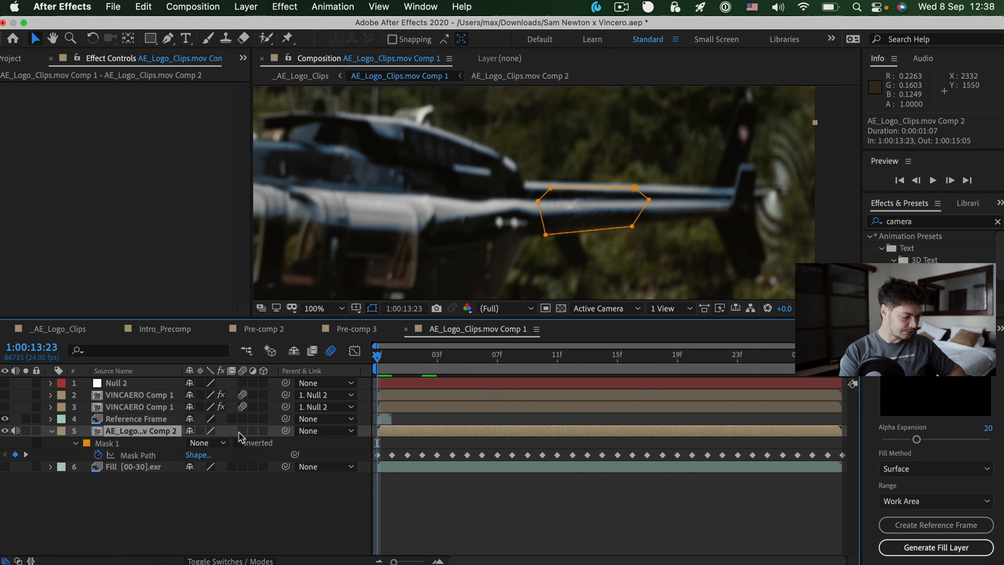
- Set Mask 1 on AE_Logo_Clips.mov Comp 2 to Subtract and deselect the layer
left_click(216, 442)
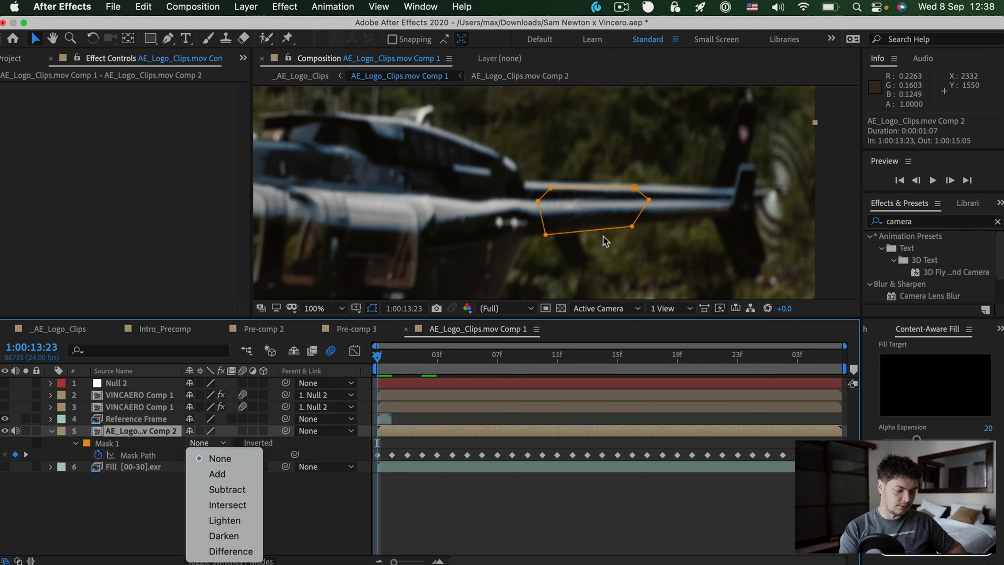
left_click(509, 508)
left_click(509, 507)
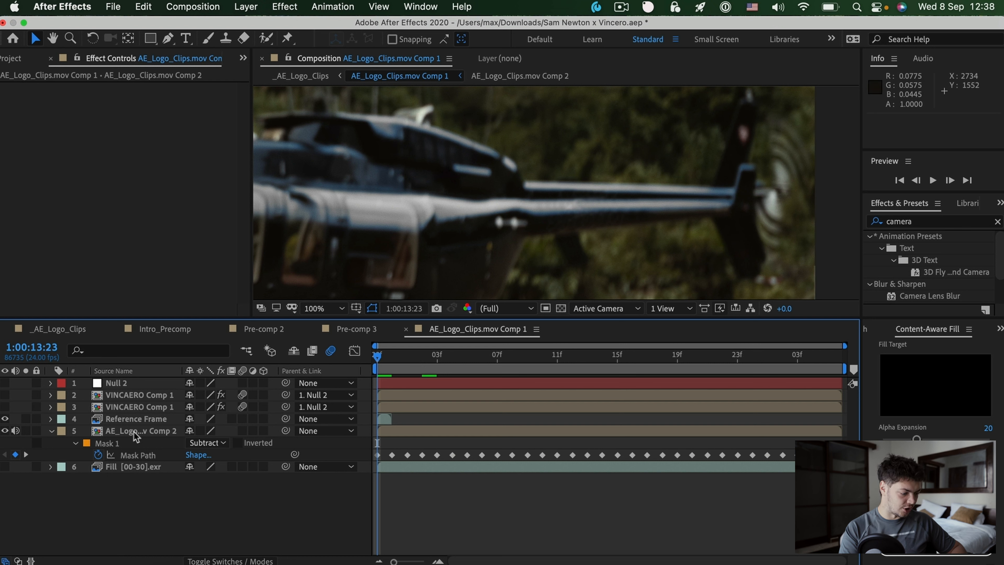
- Show the Fill [00-30].exr layer, preview the cleaned tail and return to the first frame with nothing selected
left_click(132, 467)
left_click(145, 431)
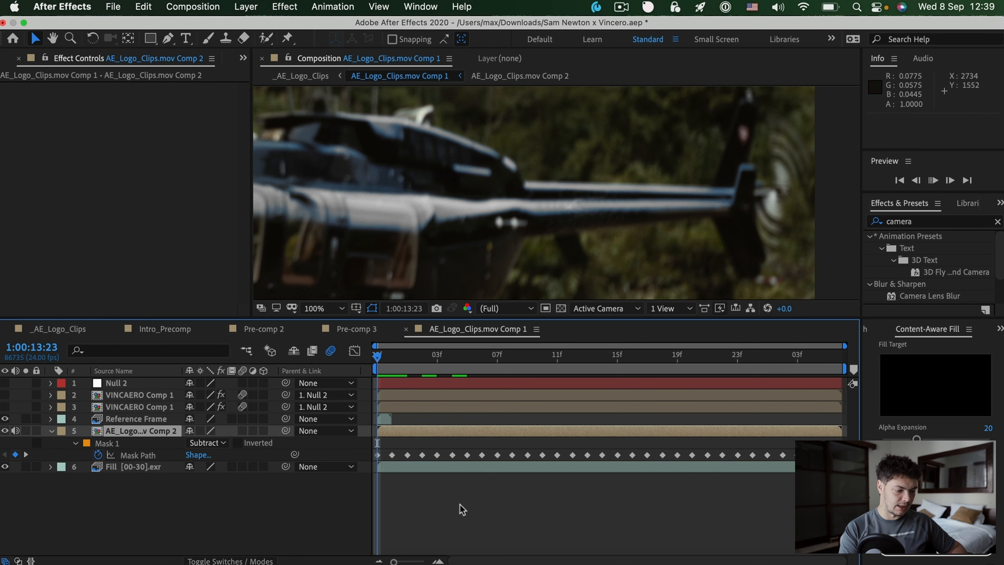
key("space")
mouse_move(389, 358)
left_mouse_down()
mouse_move(496, 361)
mouse_move(370, 356)
left_mouse_up()
key("super+shift+a")
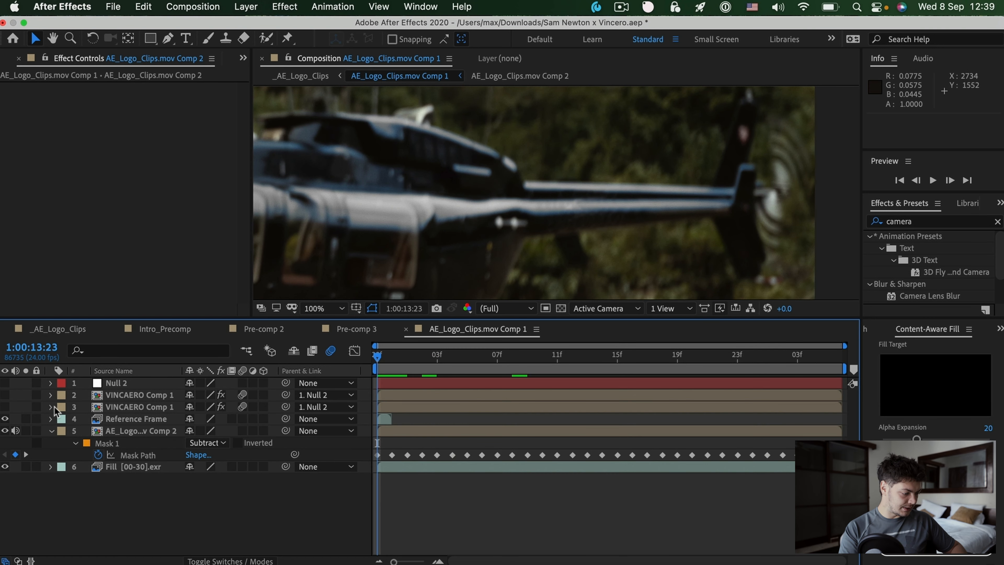
- Show the Null 2 layer and select it and the upper VINCAERO Comp 1 layer to inspect how they are set up
left_click(109, 406)
left_click(120, 395)
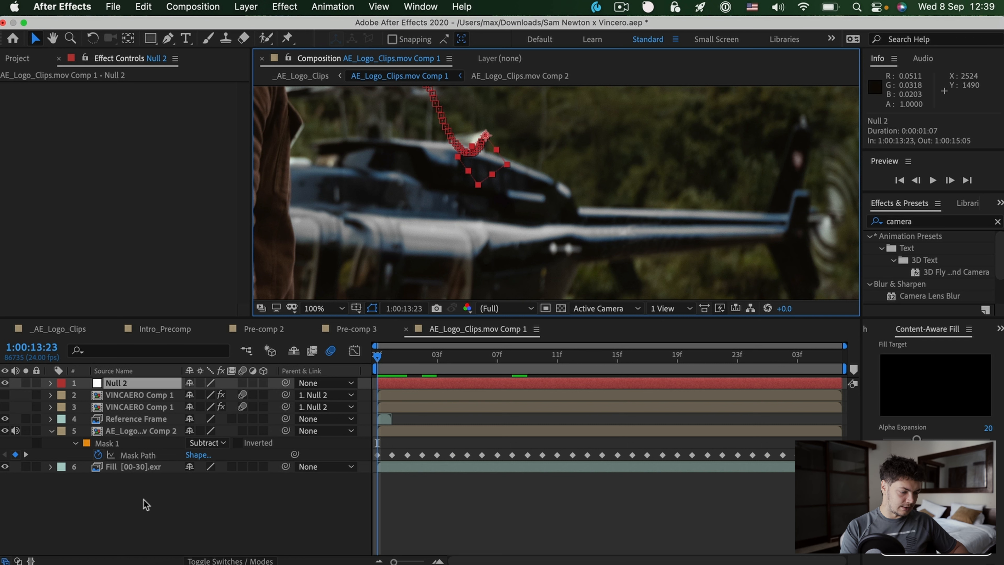
left_click(146, 504)
left_click(128, 385)
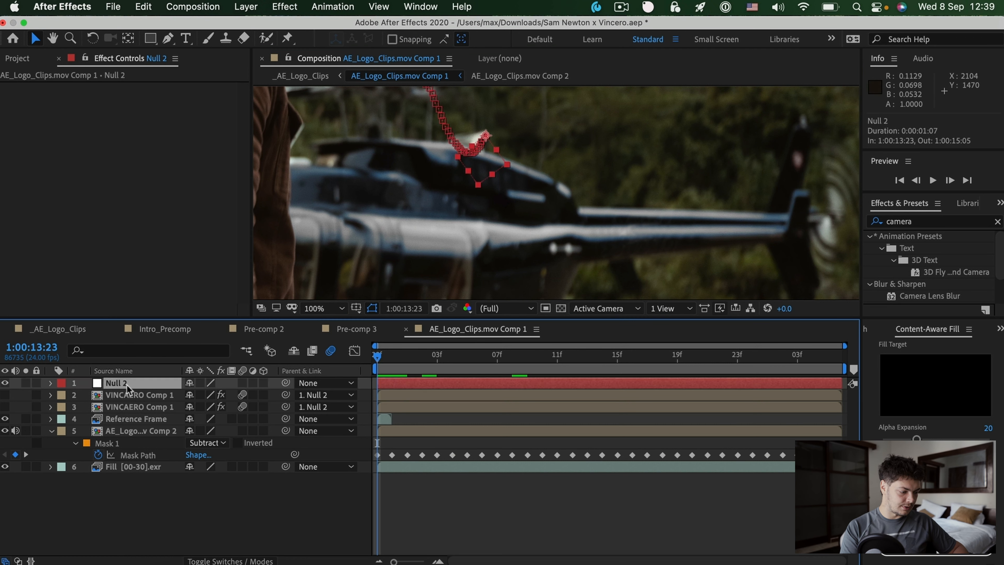
left_click(138, 395)
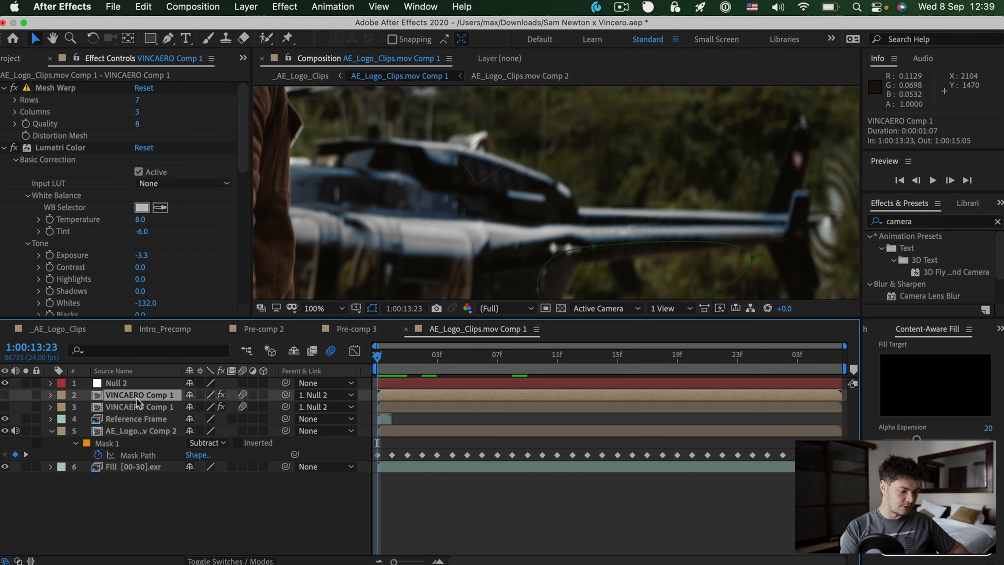
- Examine the tracked feature on top of the helicopter where Null 2's motion path sits
left_click(867, 331)
key("space")
left_click_drag(470, 225, 450, 216)
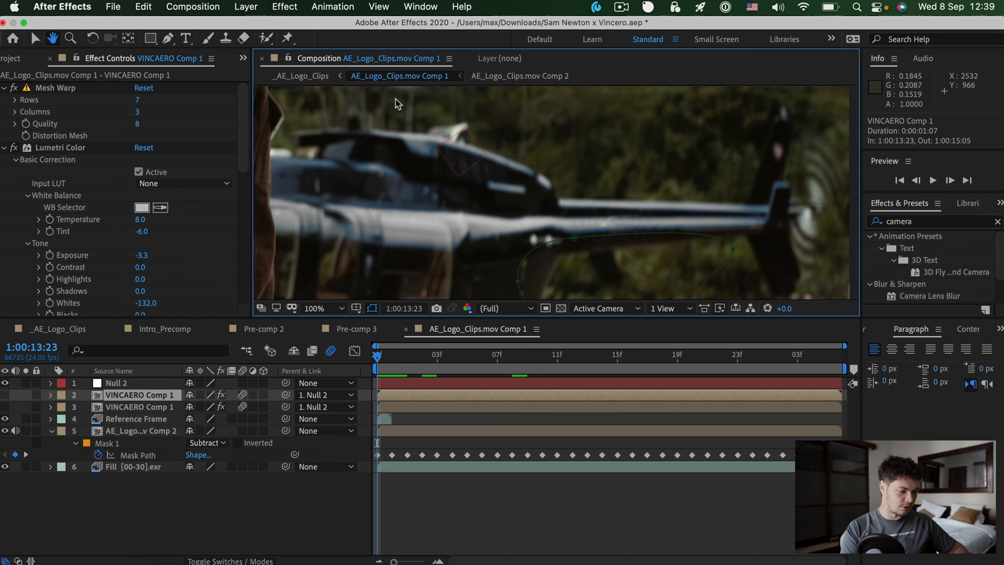
key("v")
left_click(466, 125)
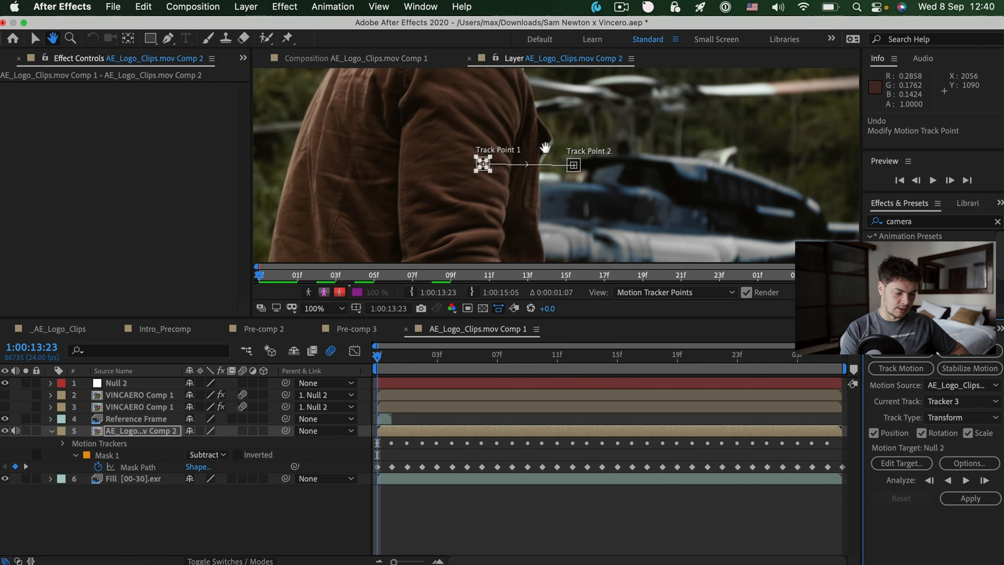
- Place Tracker 3's Track Point 1 on the helicopter's roof feature and Track Point 2 on the bright spots ahead of the tail boom
key("v")
left_click_drag(485, 167, 732, 158)
key("super+z")
left_click_drag(571, 169, 671, 193)
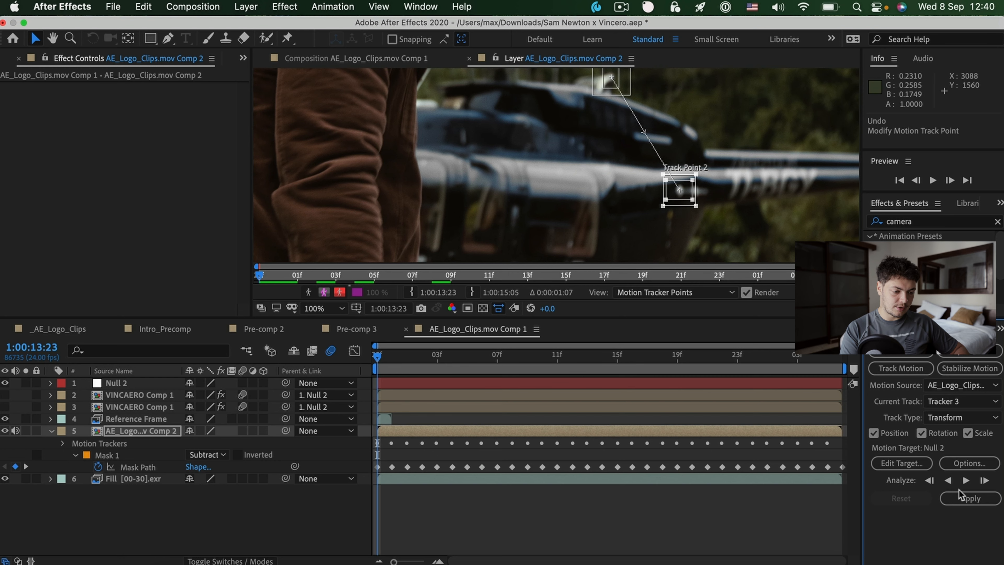
- Return to AE_Logo_Clips.mov Comp 1 with Null 2 selected and scrub through the shot to check its motion, ending at 1:00:13:23
left_click(123, 382)
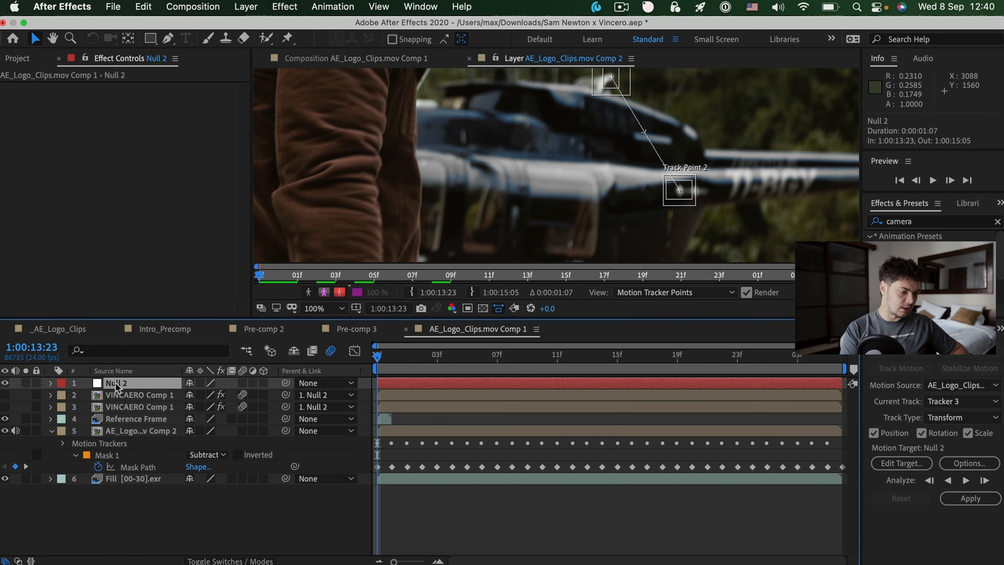
left_click(469, 58)
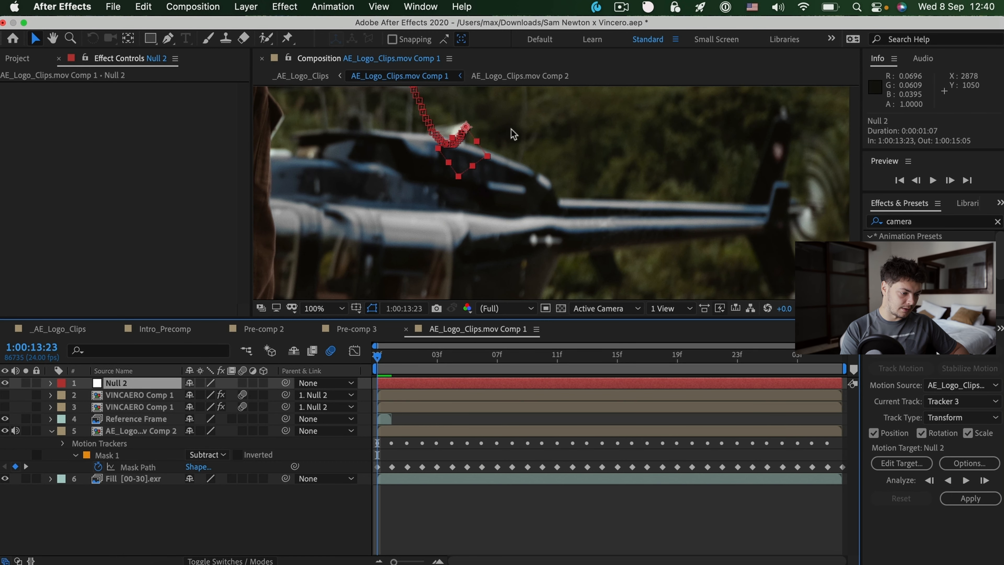
scroll(511, 134, "down", 2)
left_click_drag(380, 368, 644, 375)
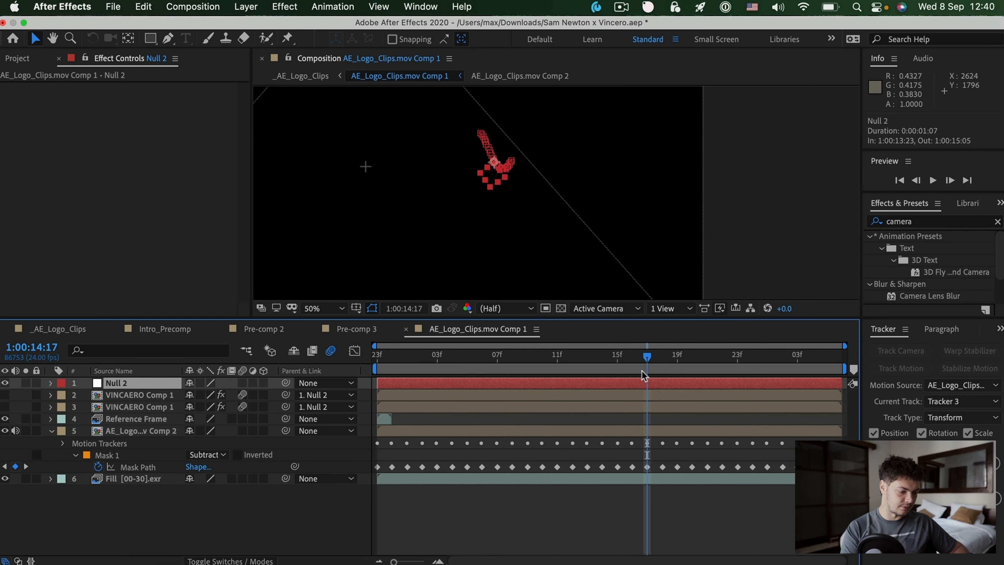
left_click_drag(443, 360, 276, 371)
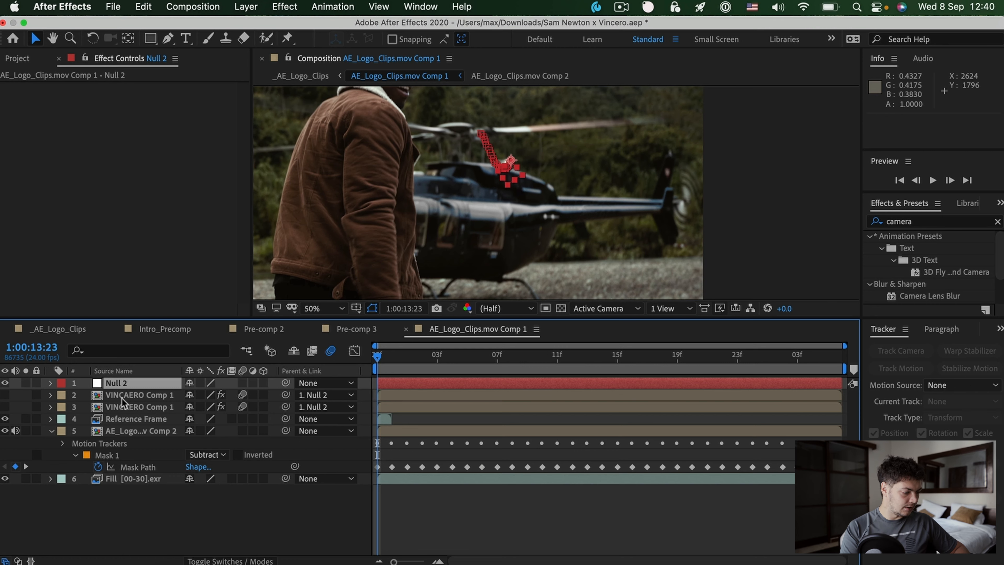
- Select the lower VINCAERO Comp 1 layer, view the helicopter's bare tail up close and open the layer's nested composition
left_click(110, 406)
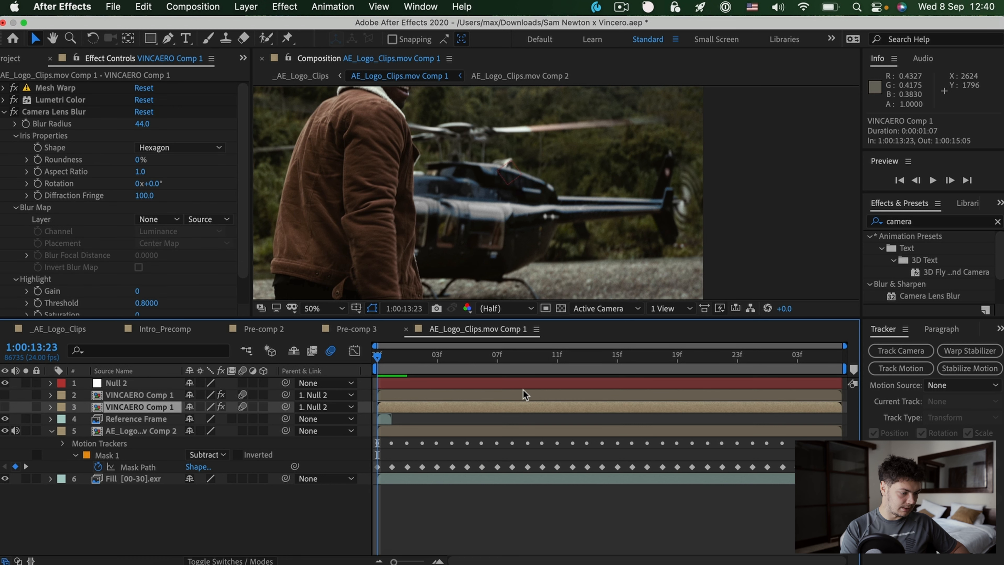
scroll(556, 224, "up", 1)
left_click_drag(605, 245, 535, 224)
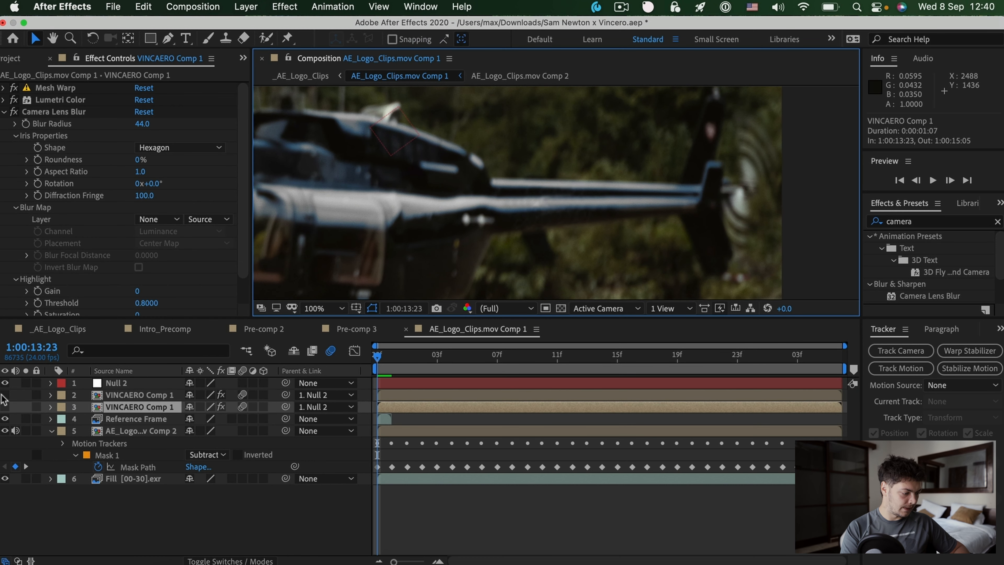
double_click(116, 407)
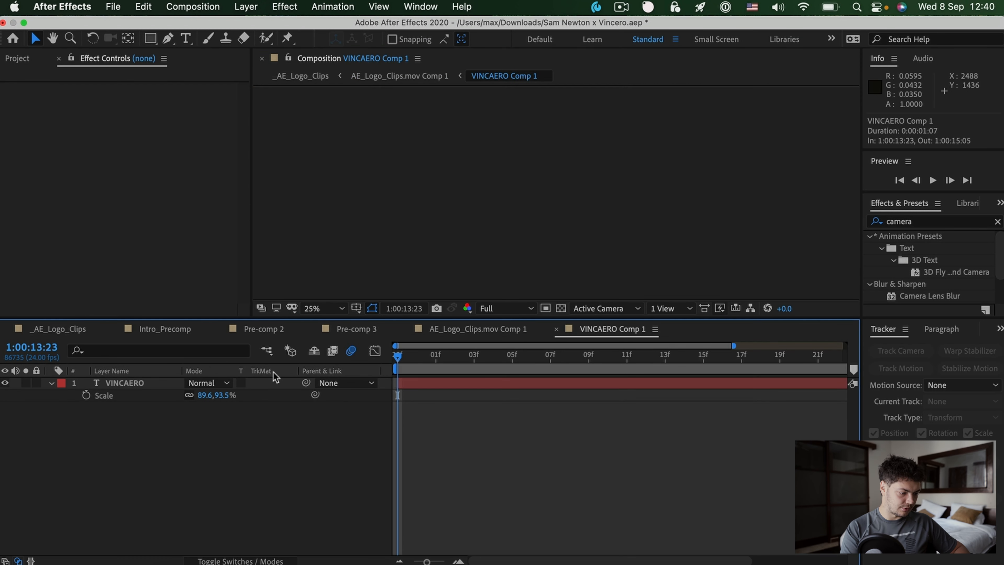
- Select the VINCAERO text layer at 1:00:14:00 and examine its font and character settings
left_click(407, 356)
left_click(698, 387)
left_click(941, 329)
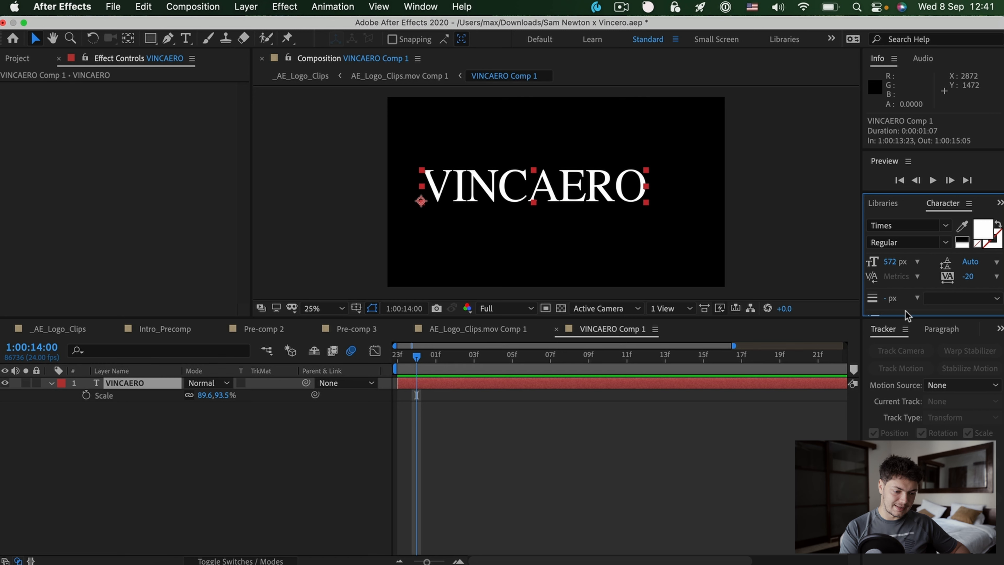
left_click_drag(904, 317, 905, 328)
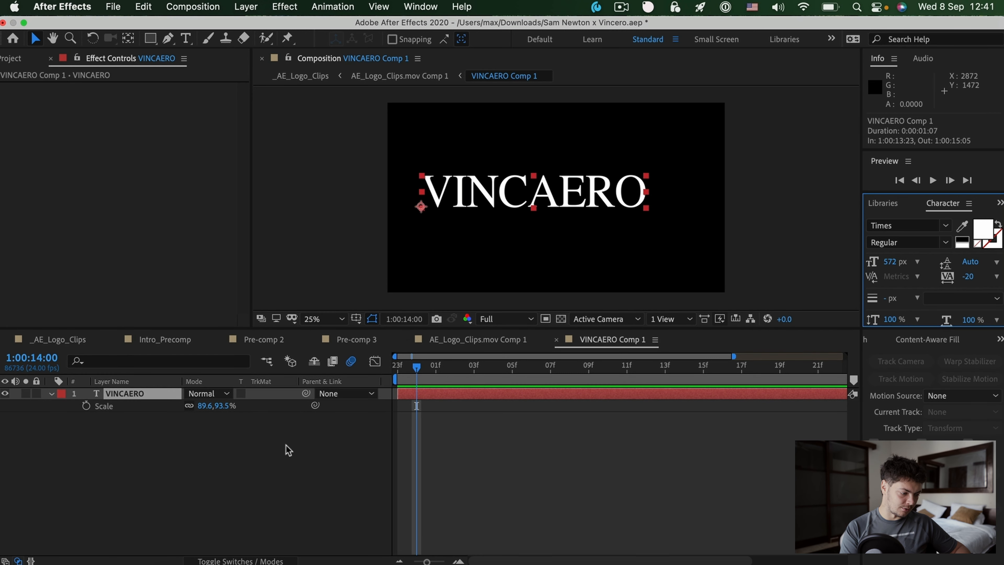
left_click(270, 469)
left_click(125, 393)
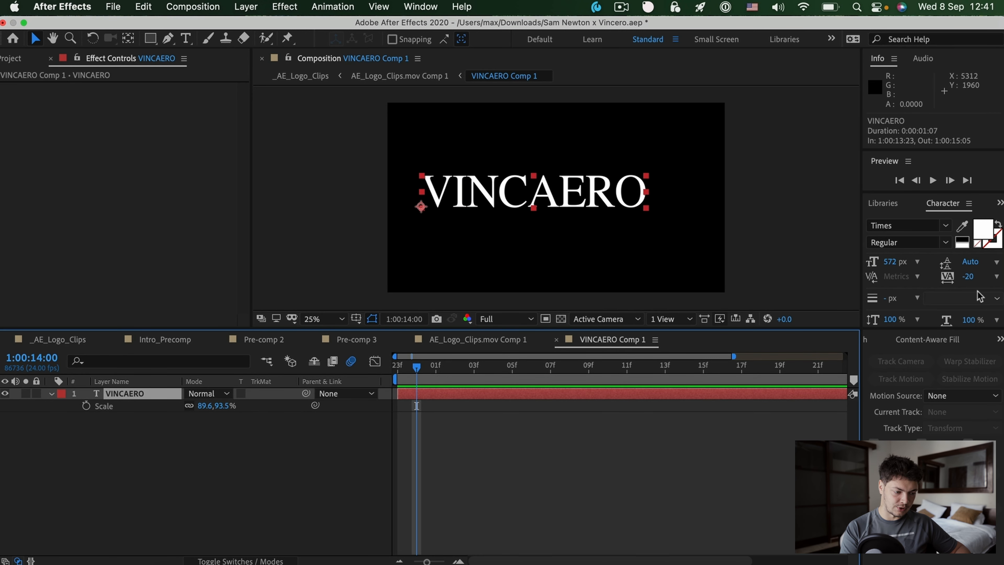
left_click(213, 444)
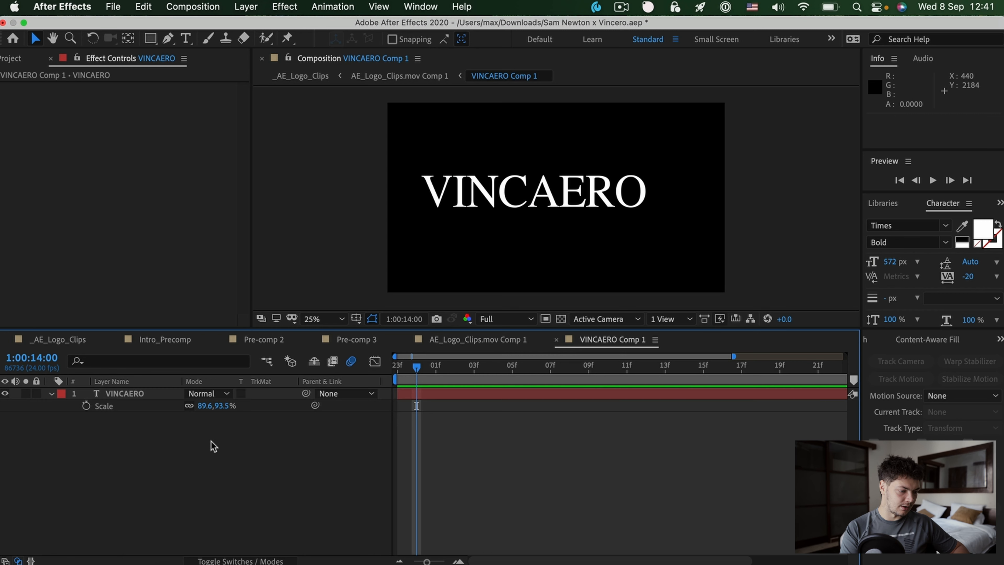
- Close the nested text composition, select the lower VINCAERO Comp 1 layer and turn off its Camera Lens Blur and Lumetri Color
key("super+w")
left_click(105, 419)
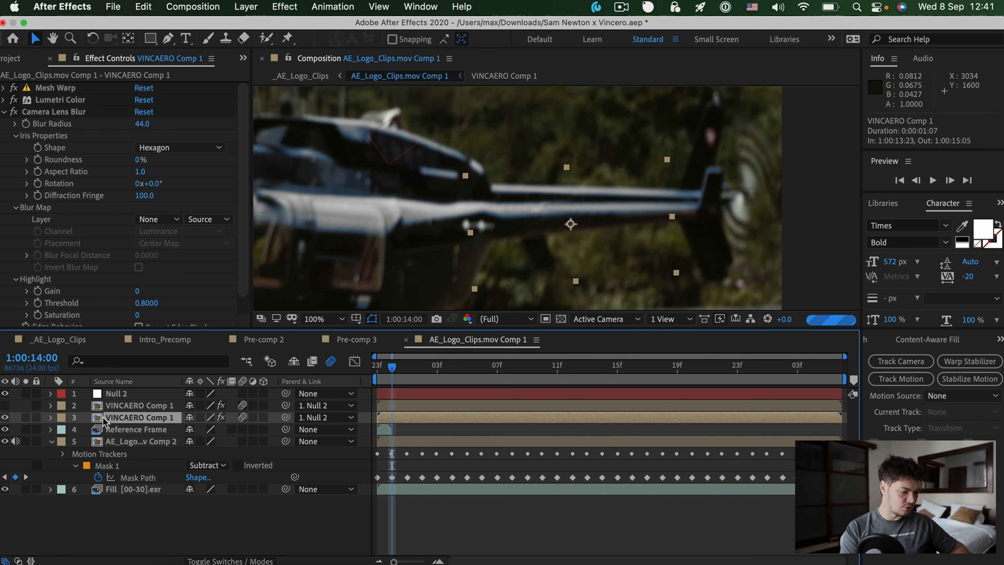
left_click(3, 112)
left_click(14, 112)
left_click(13, 100)
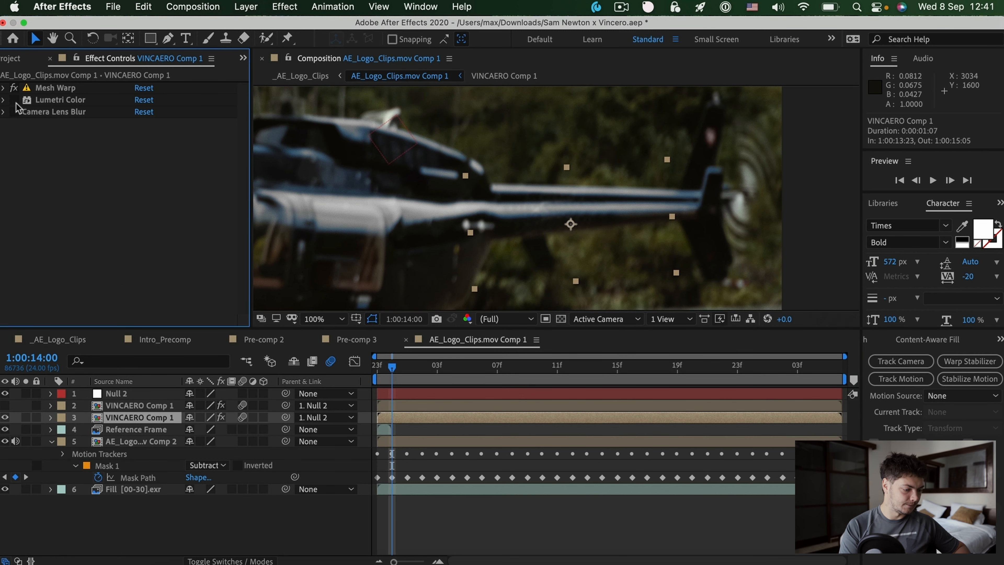
- Toggle Mesh Warp off and on to compare the shape of the tail lettering, leaving the effect on and selected
left_click(14, 88)
left_click(14, 88)
left_click(14, 89)
left_click(14, 89)
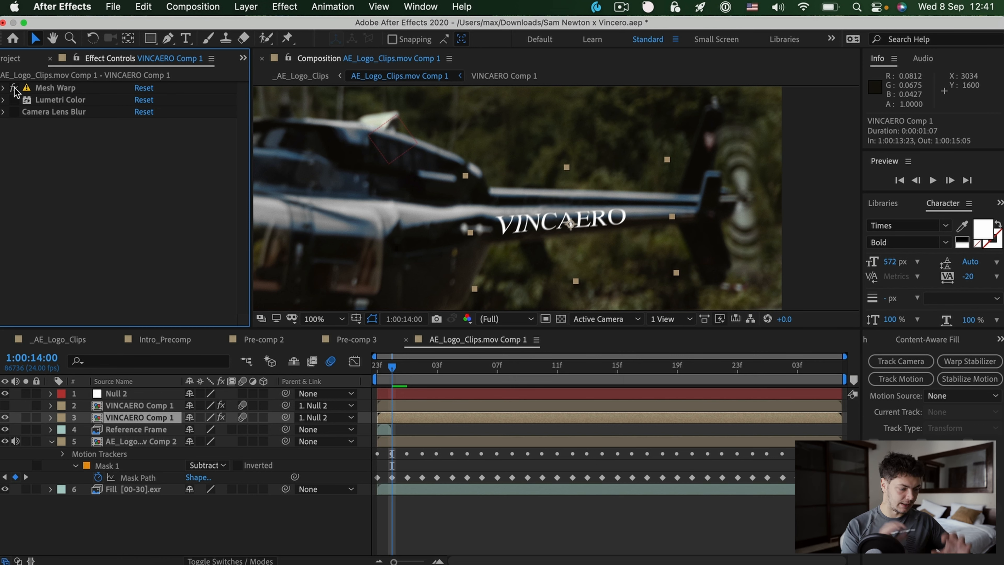
left_click(54, 87)
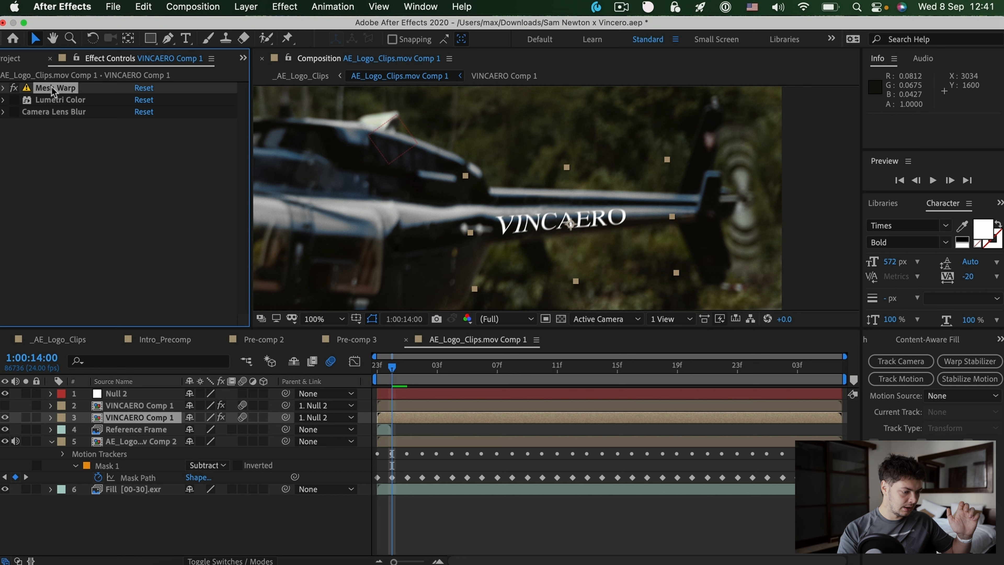
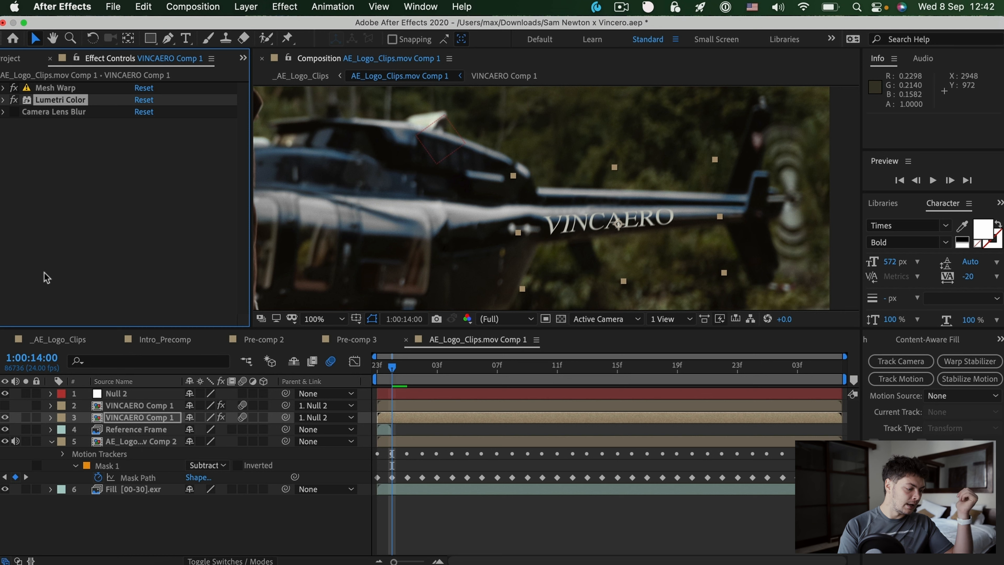
- Turn Camera Lens Blur back on for the lower VINCAERO Comp 1 layer
left_click(48, 113)
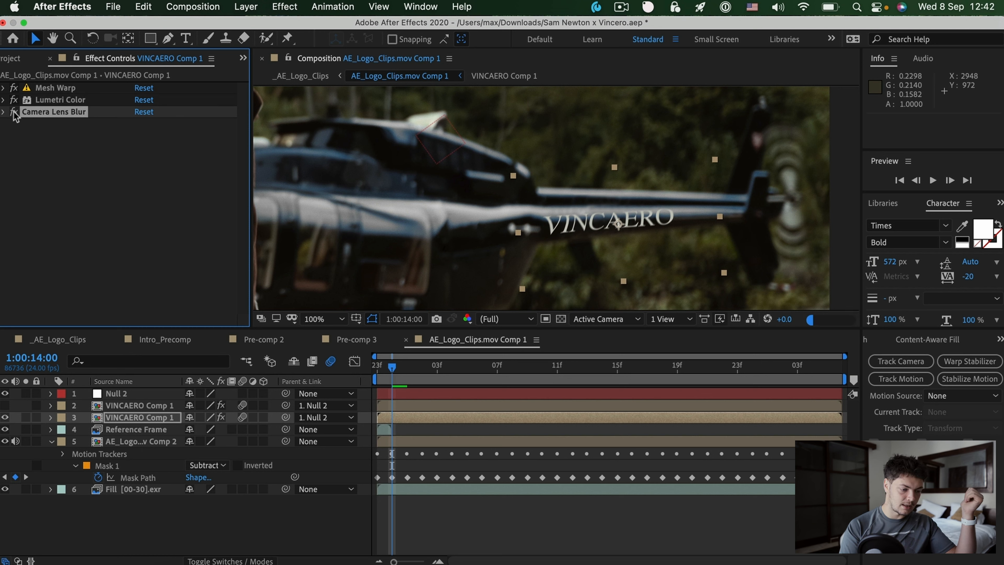
- Turn on the upper VINCAERO Comp 1 layer and solo it temporarily to inspect its masked, blurred lettering
left_click(326, 543)
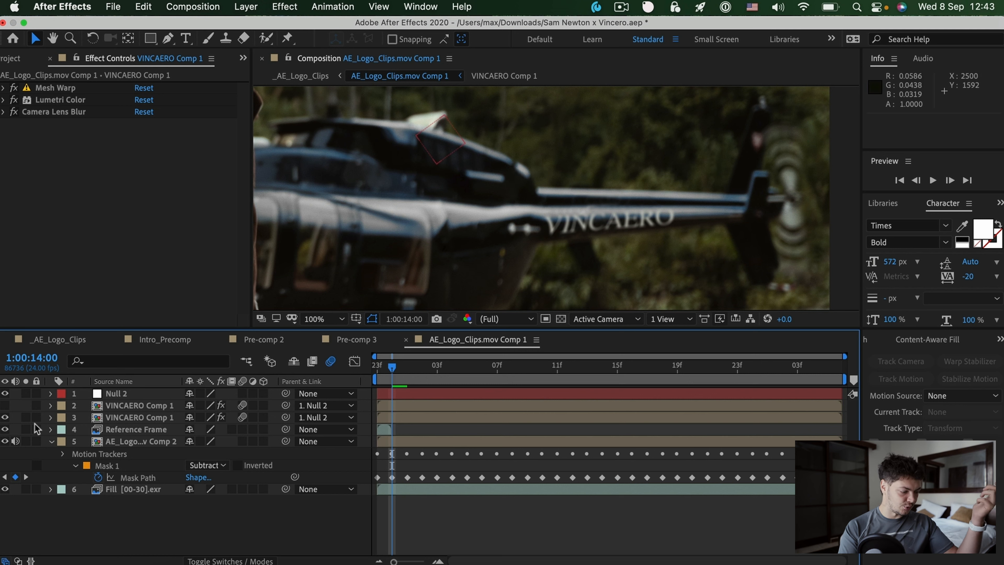
left_click(139, 404)
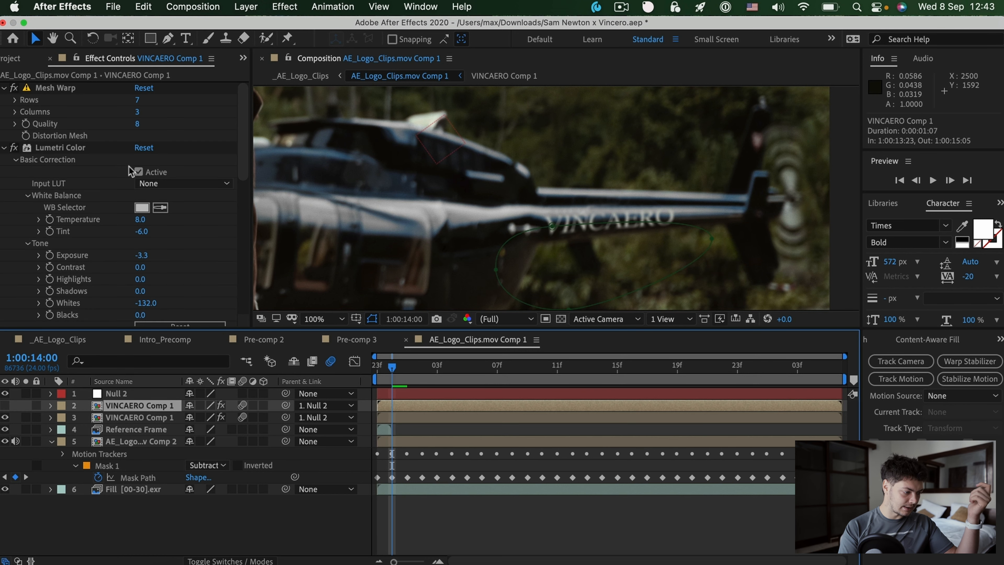
scroll(131, 170, "down", 10)
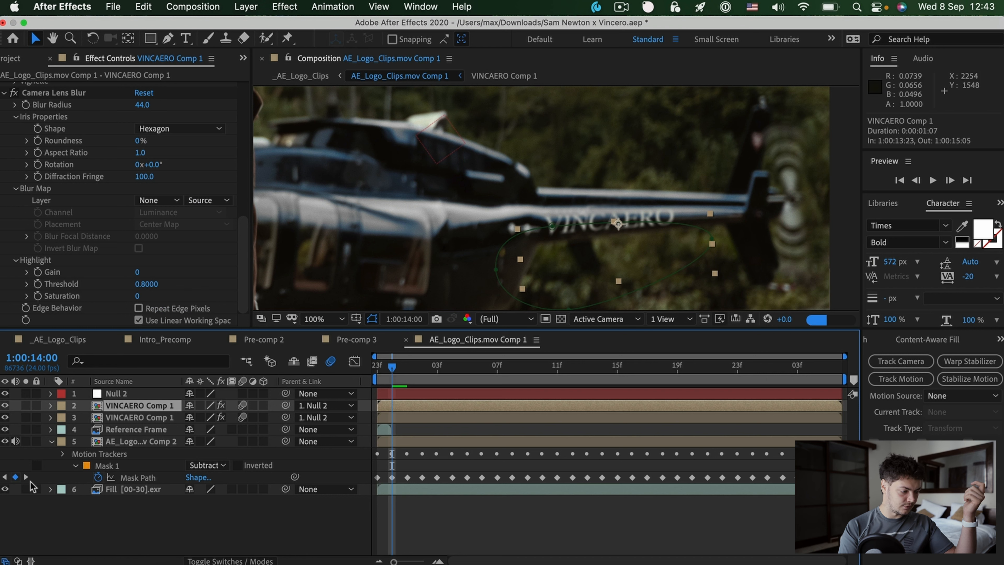
left_click(26, 405)
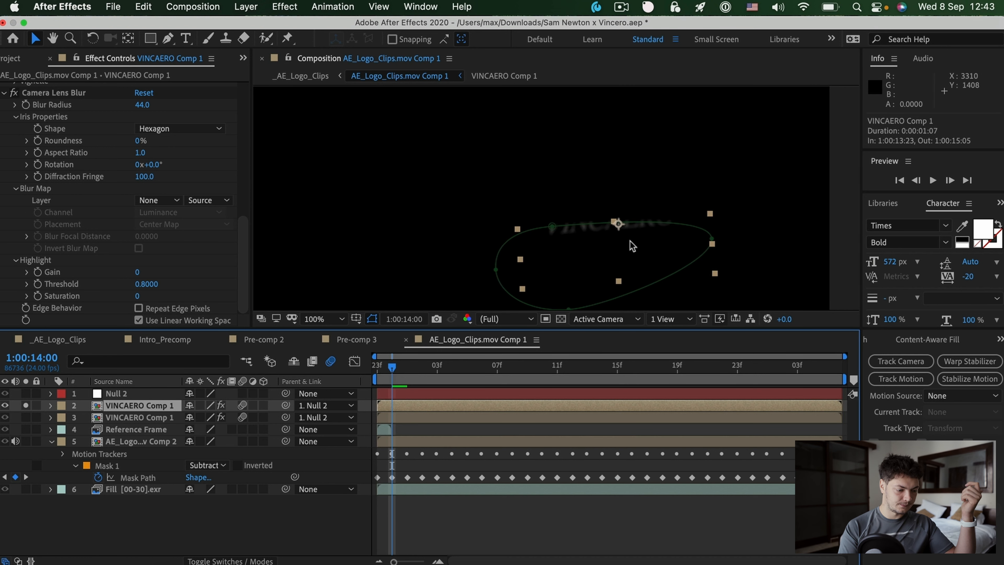
left_click(196, 536)
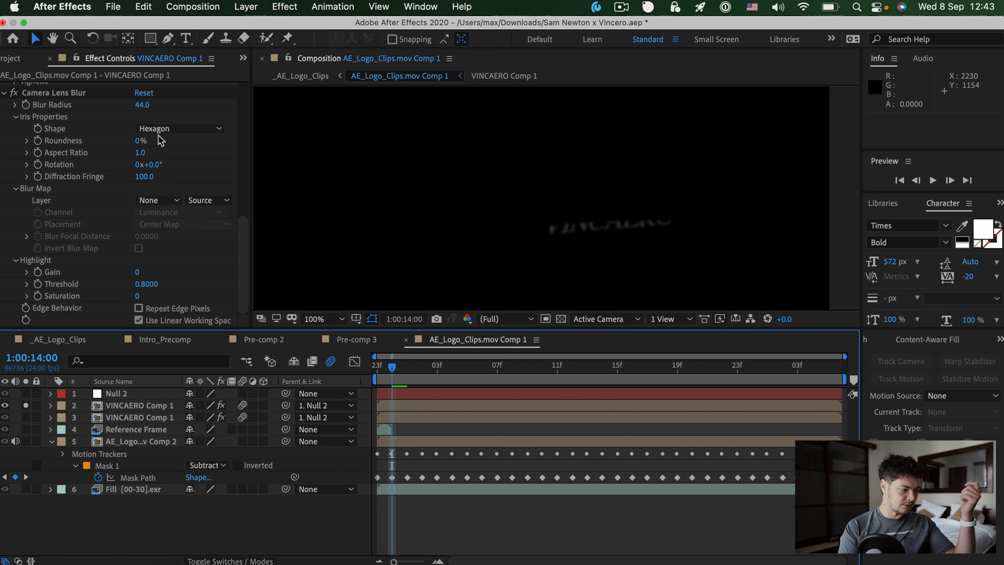
scroll(21, 132, "up", 10)
left_click(27, 405)
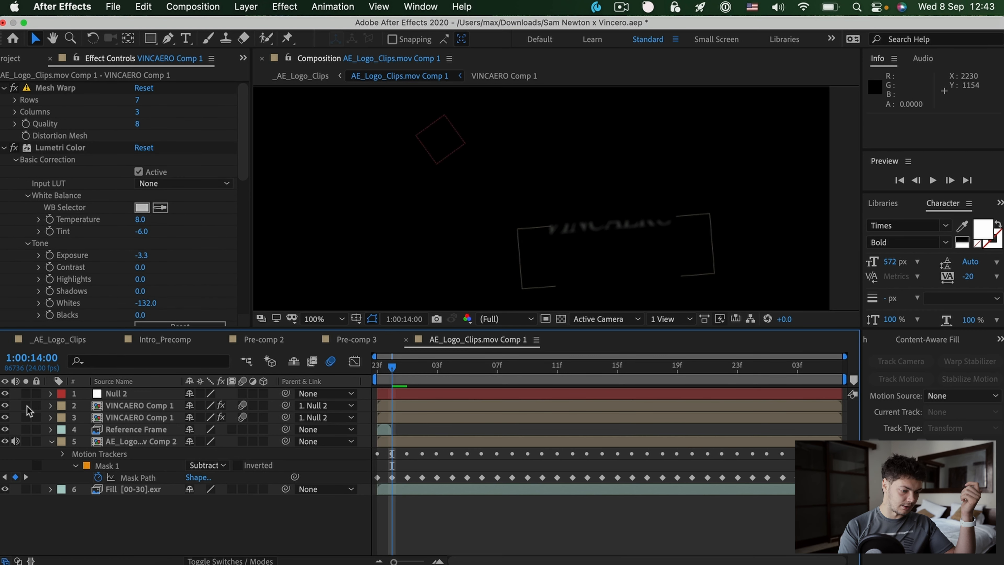
left_click(5, 407)
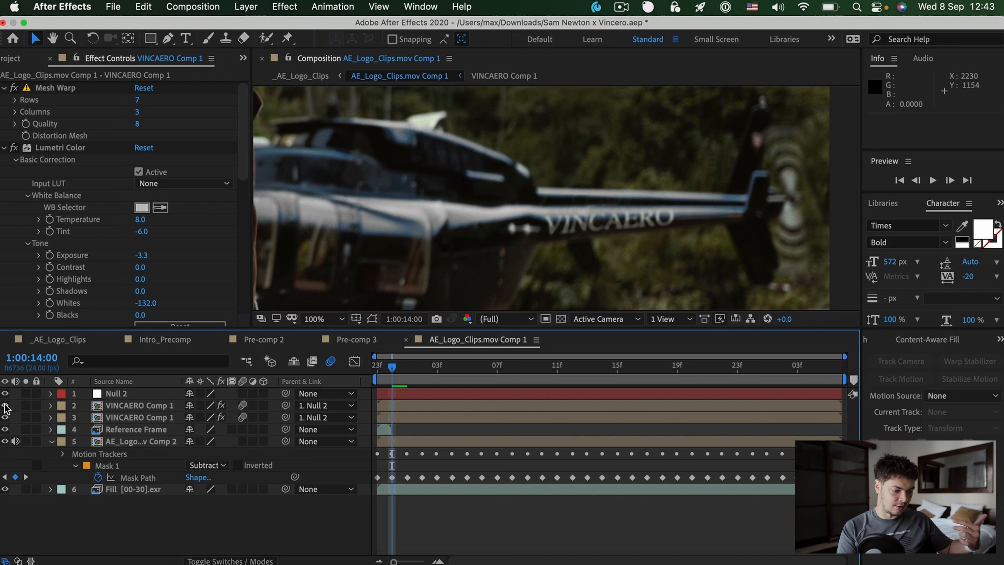
scroll(436, 193, "down", 2)
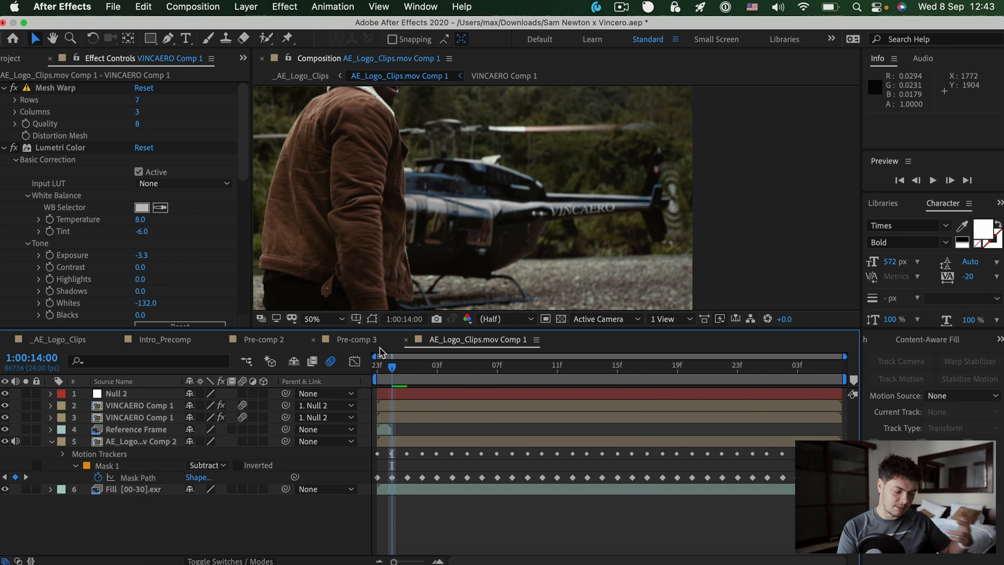
- In the _AE_Logo_Clips composition, go to 1:00:08:14 and check the laptop stickers by toggling Pre-comp 1's visibility
left_click(59, 339)
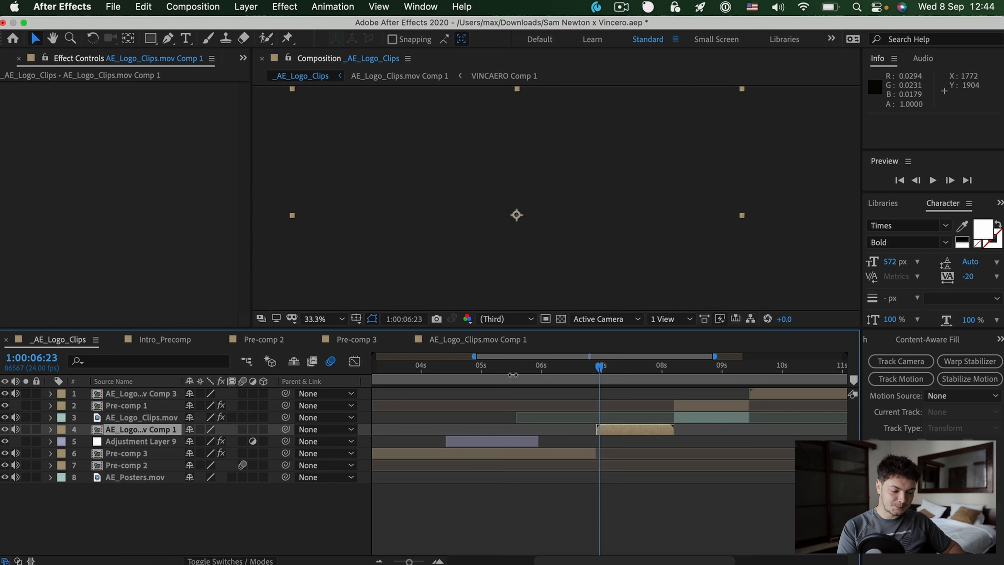
left_click(696, 370)
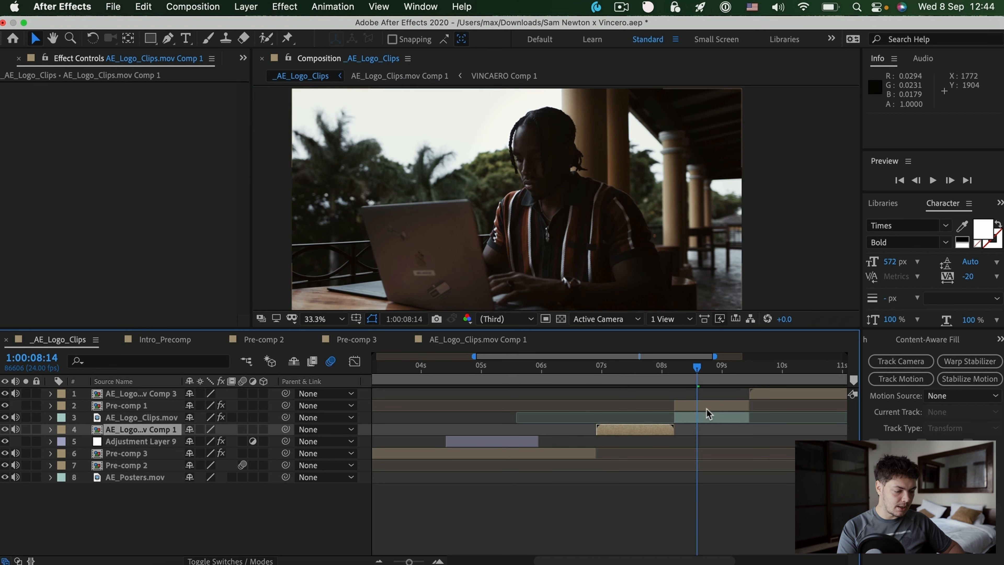
left_click(706, 407)
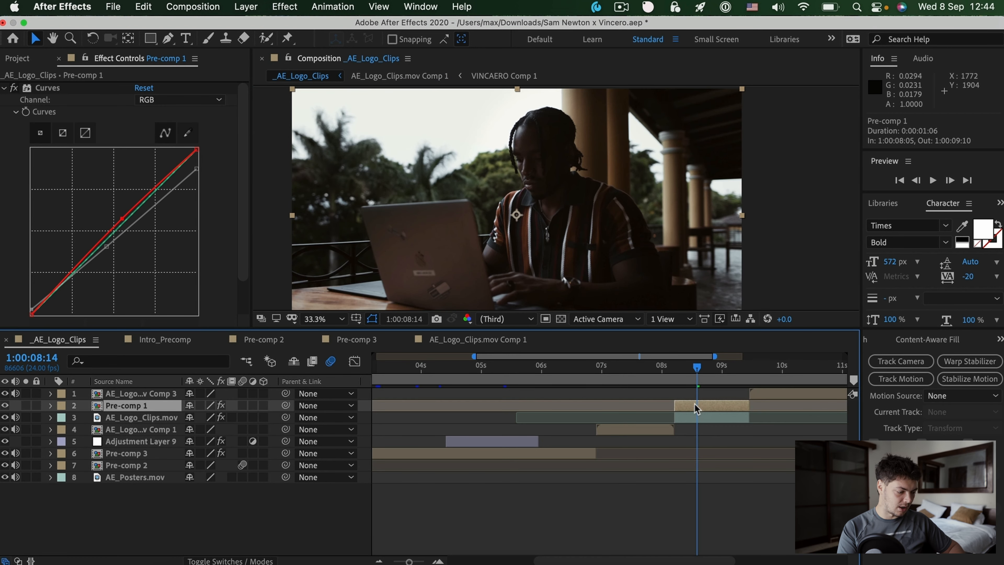
left_click(5, 405)
left_click_drag(448, 301, 506, 230)
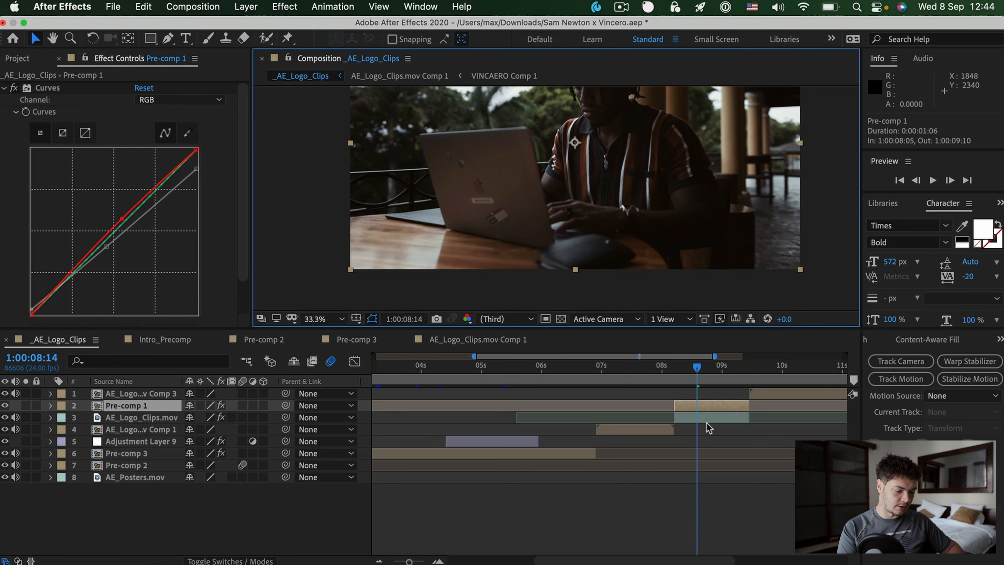
- Copy the AE_Logo_Clips.mov layer into Pre-comp 1 and place it beneath the 3D Tracker Camera layer
left_click(699, 414)
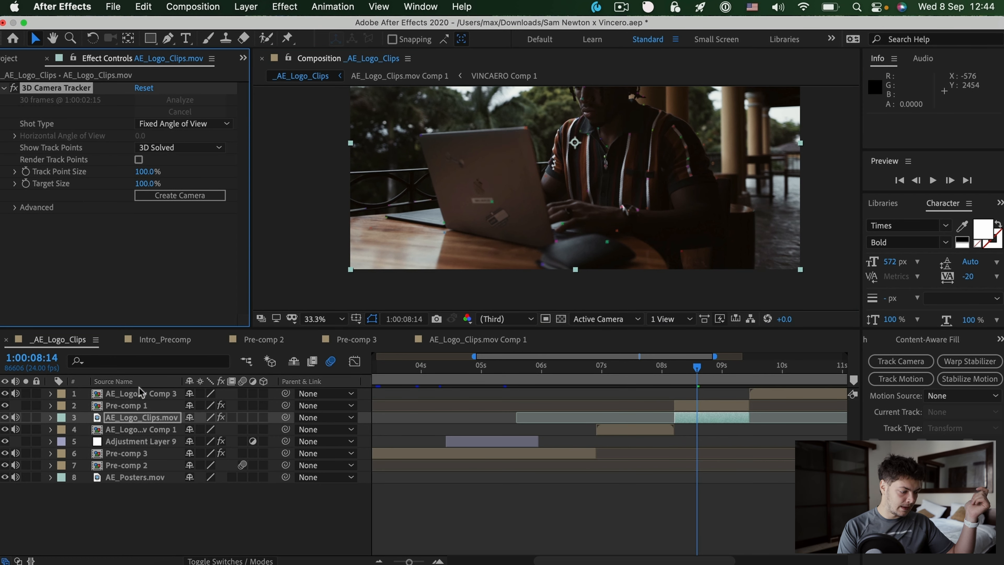
left_click(119, 411)
double_click(121, 405)
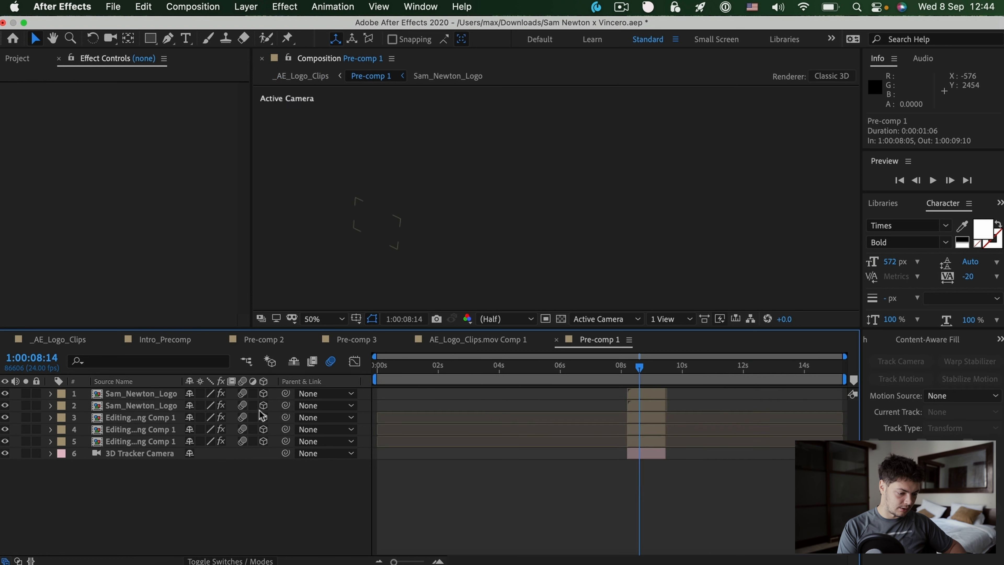
key("super+v")
left_click_drag(114, 395, 119, 470)
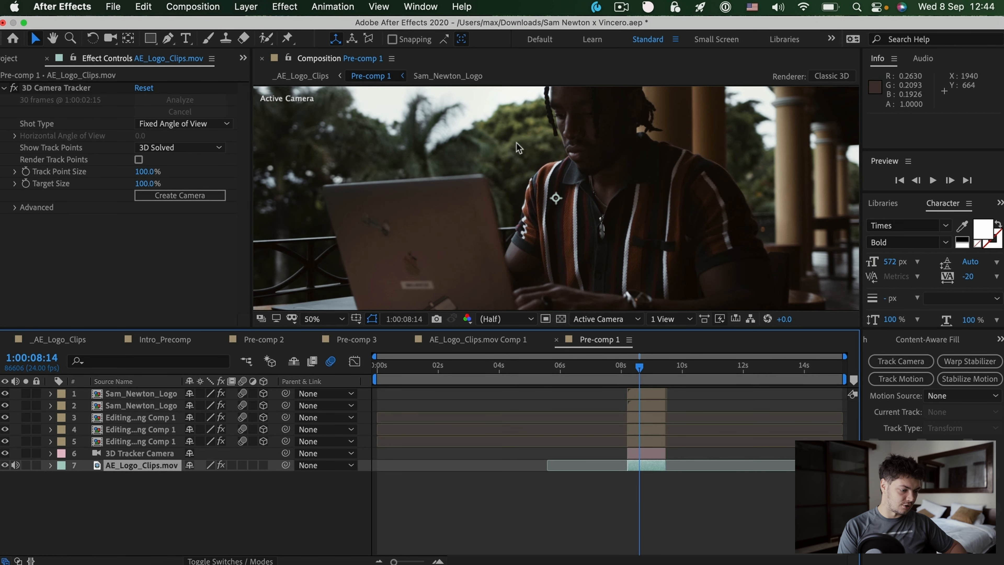
- Inspect the tracked laptop stickers at 1:00:08:10 and select the 3D Tracker Camera layer
key("space")
left_click_drag(432, 235, 449, 182)
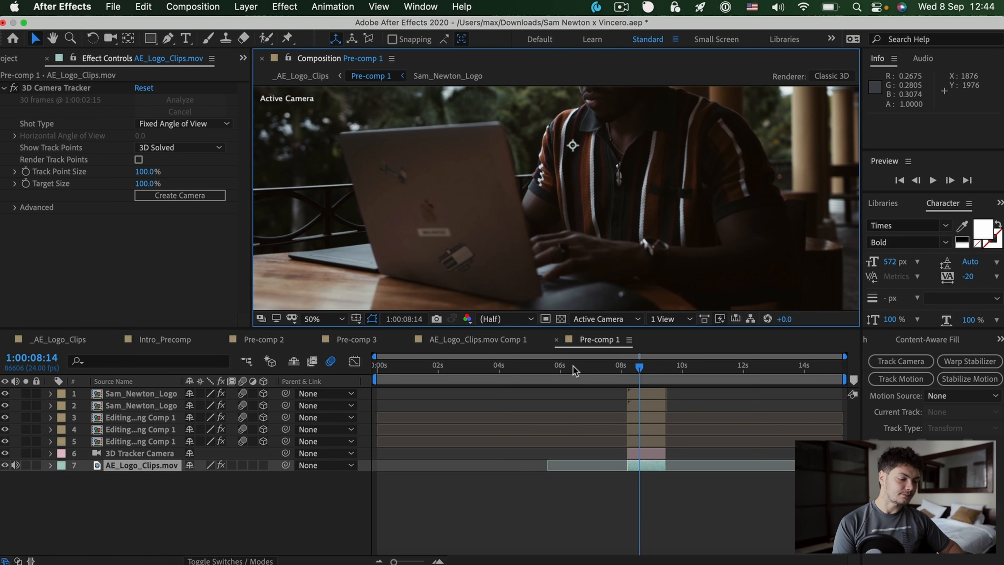
left_click_drag(636, 373, 634, 373)
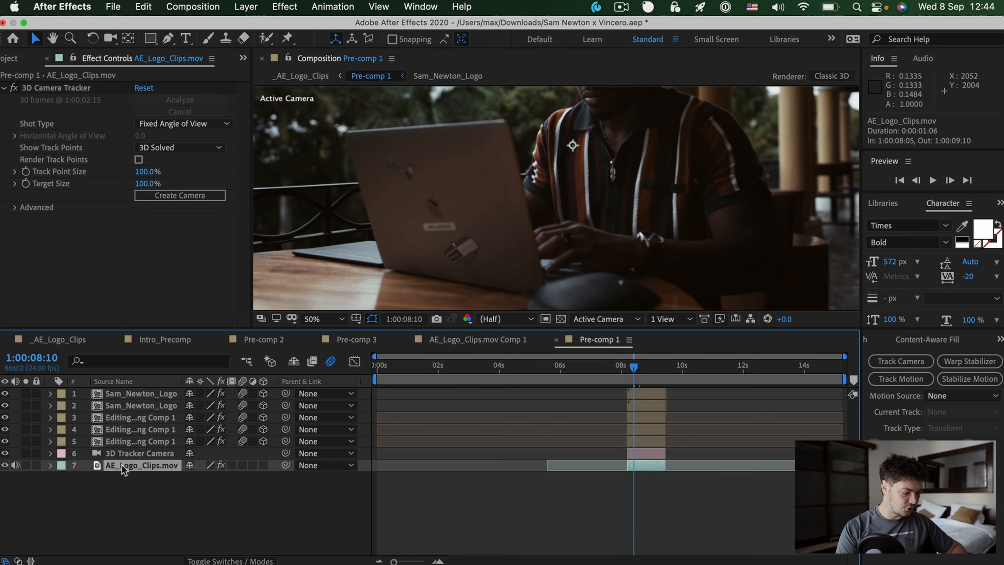
left_click(131, 455)
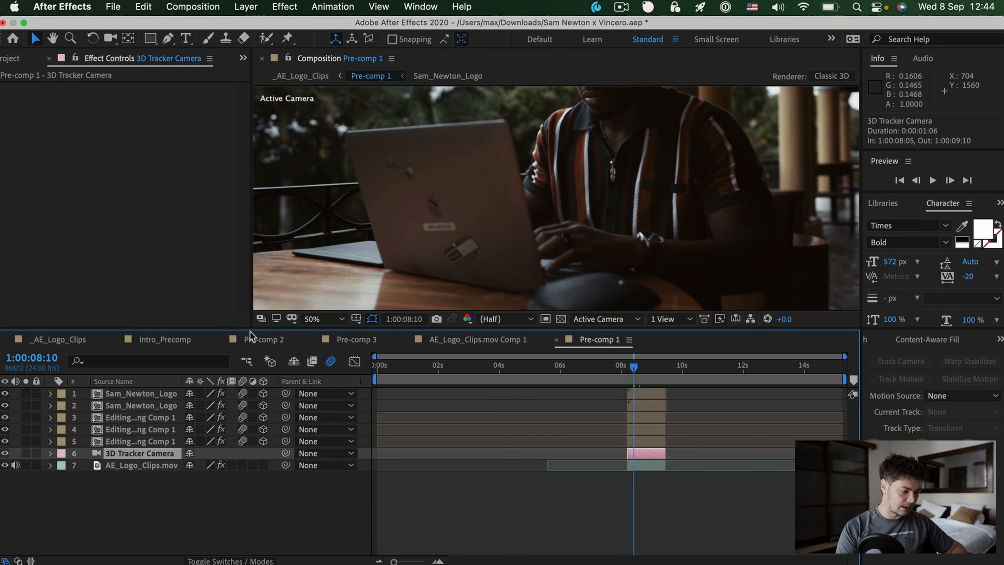
- Open the lowest Editing Contest Logo comp and disable the Camera Lens Blur on Adjustment Layer 7
double_click(163, 441)
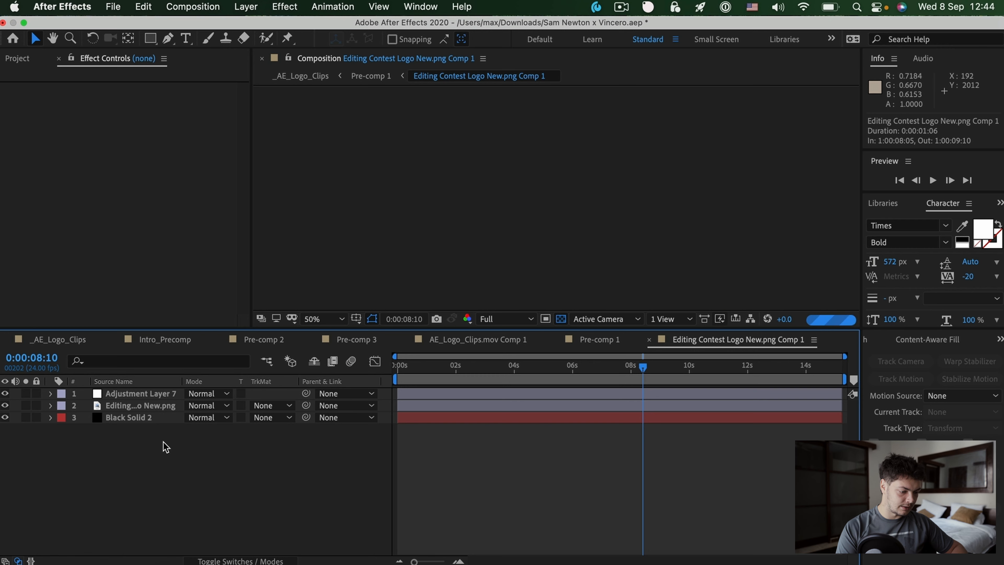
left_click(135, 415)
left_click(132, 404)
left_click(136, 395)
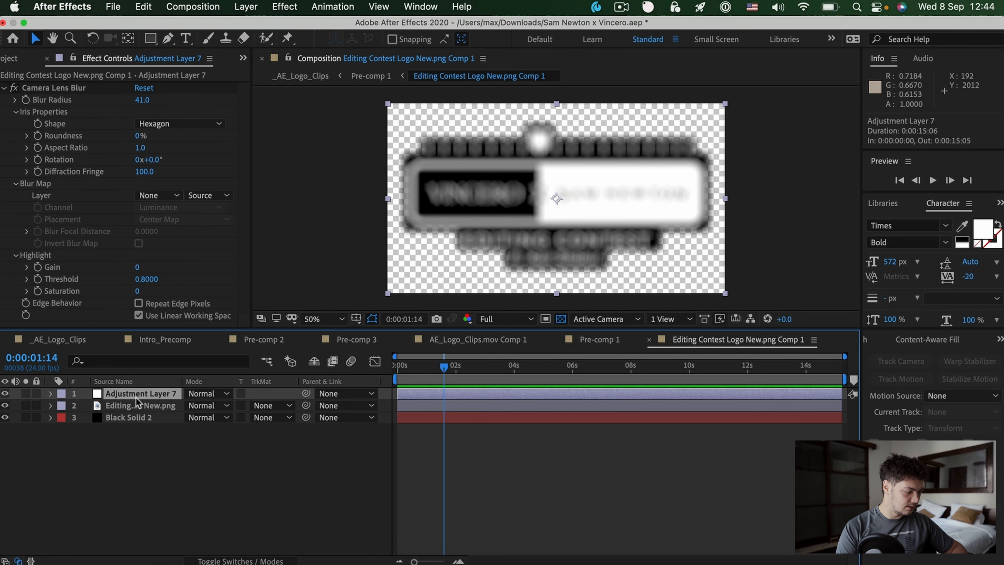
left_click(14, 97)
left_click(14, 88)
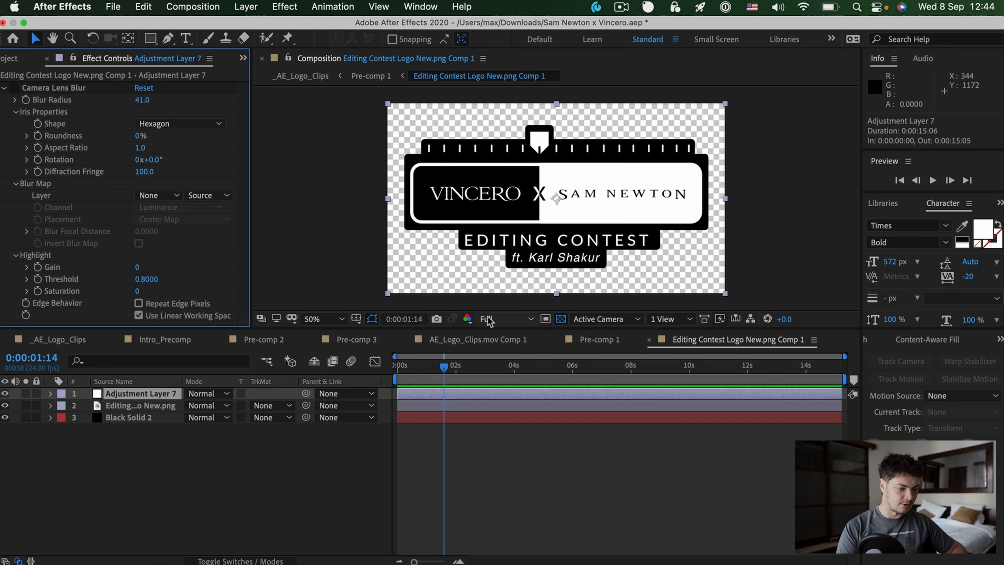
- Inspect the logo image layer and the mask outlines on Black Solid 2 behind it
left_click(136, 404)
left_click(133, 417)
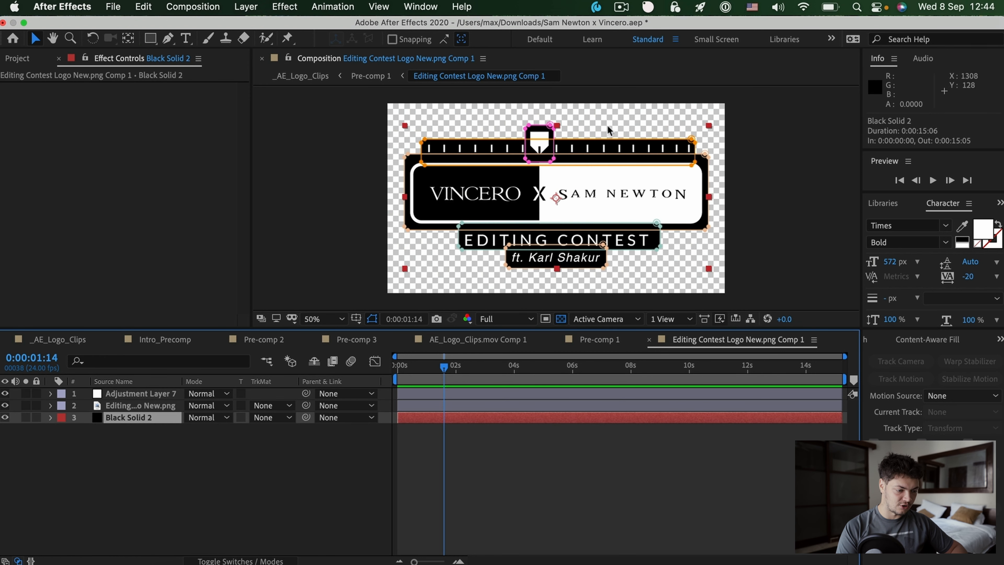
left_click(189, 491)
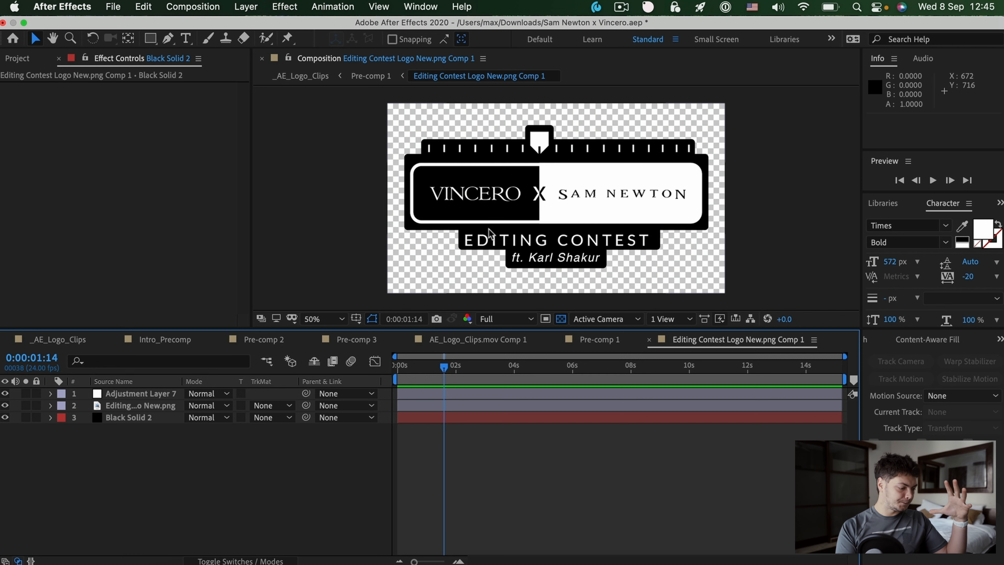
- Re-enable the Camera Lens Blur on Adjustment Layer 7
left_click(118, 404)
left_click(130, 393)
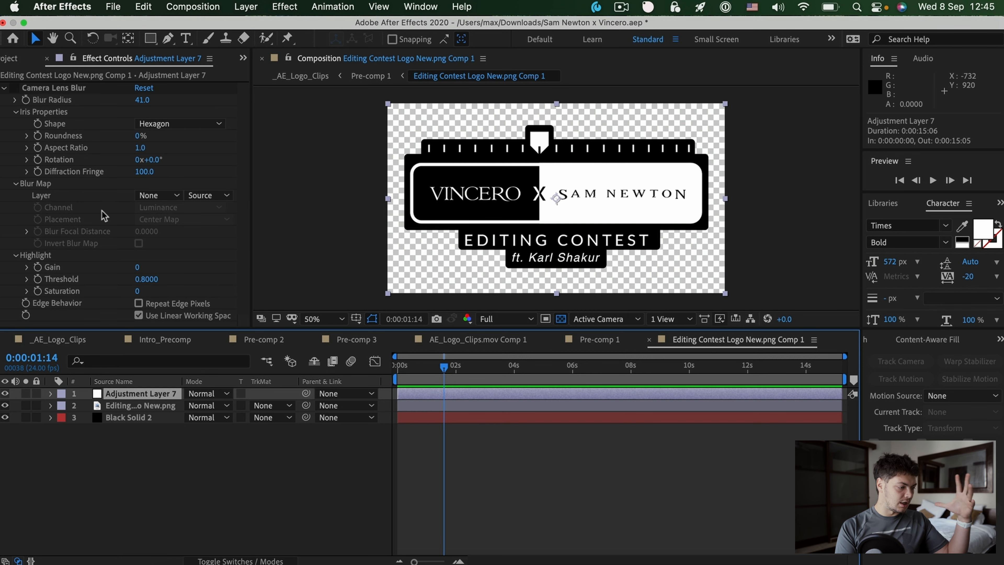
left_click(15, 88)
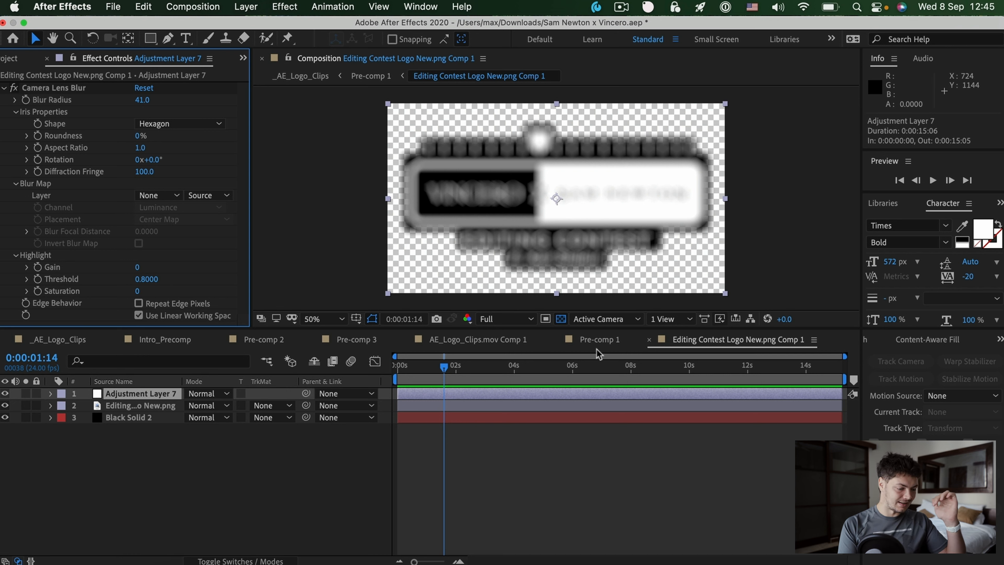
- Synchronize the contest logo comp to Pre-comp 1's 1:00:08:10 frame, disable its Camera Lens Blur and return to Pre-comp 1
left_click(600, 342)
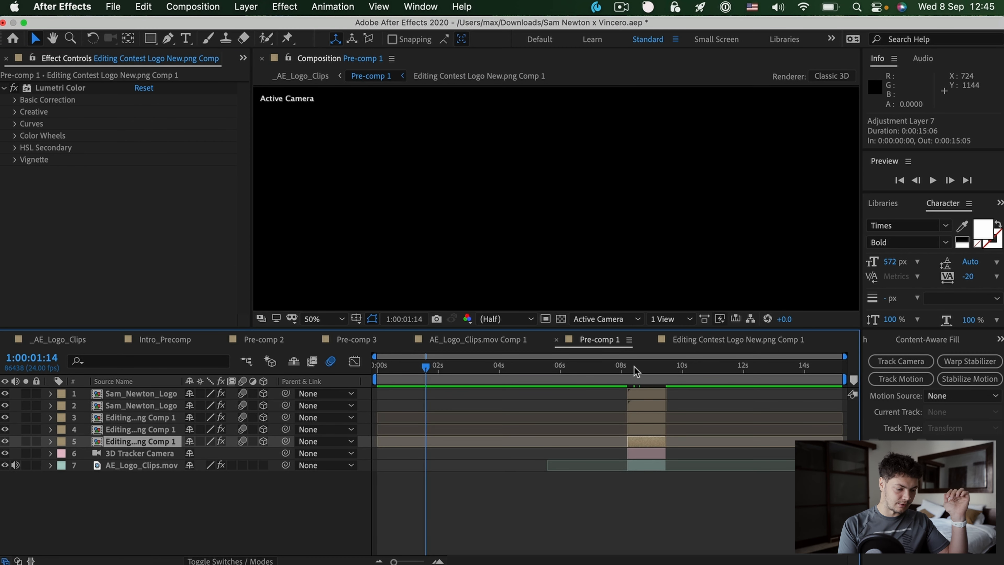
left_click(634, 367)
double_click(142, 442)
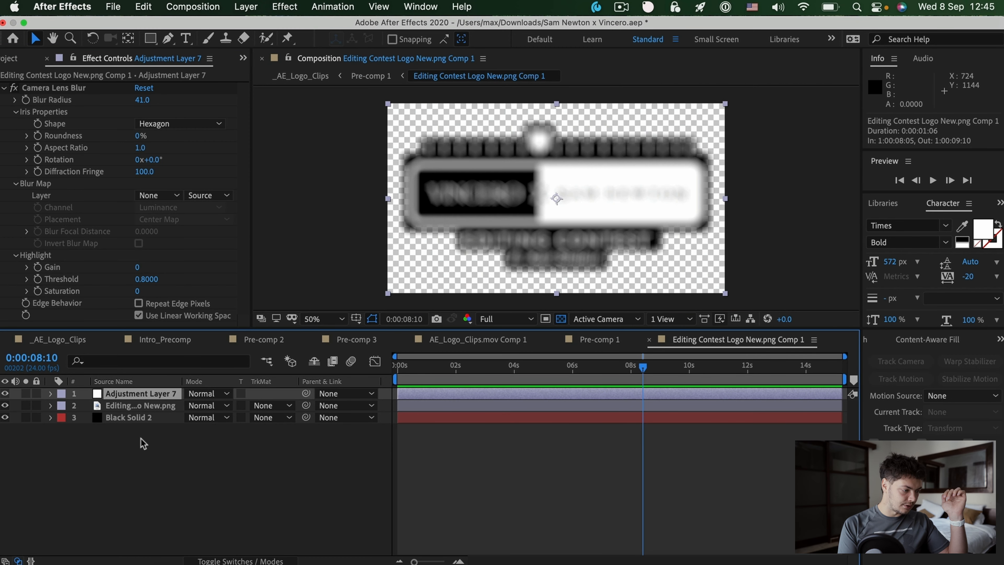
left_click(14, 87)
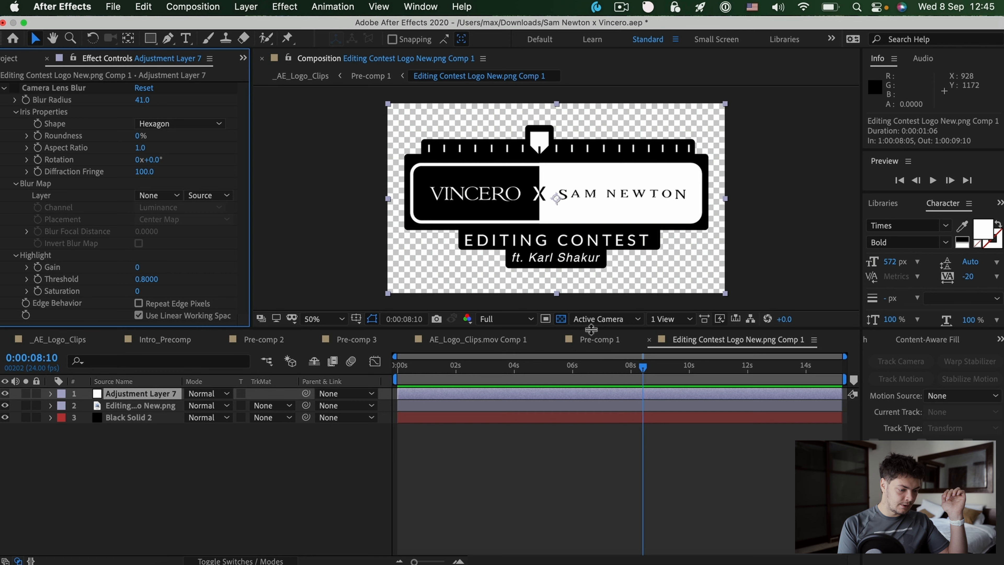
left_click(596, 340)
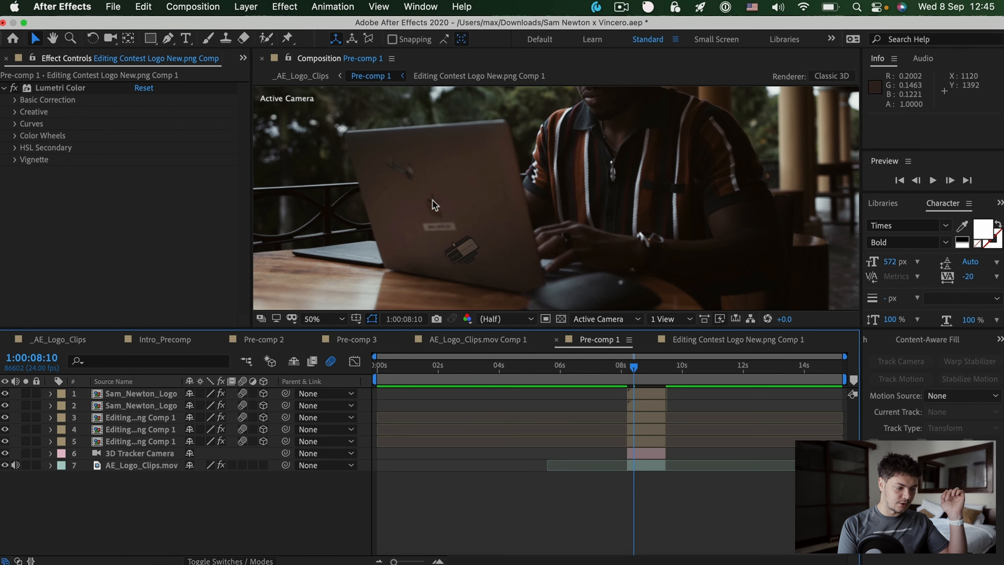
- Examine the contest logo sticker on the laptop at 100% and undo the disabling of its blur effect
key("/")
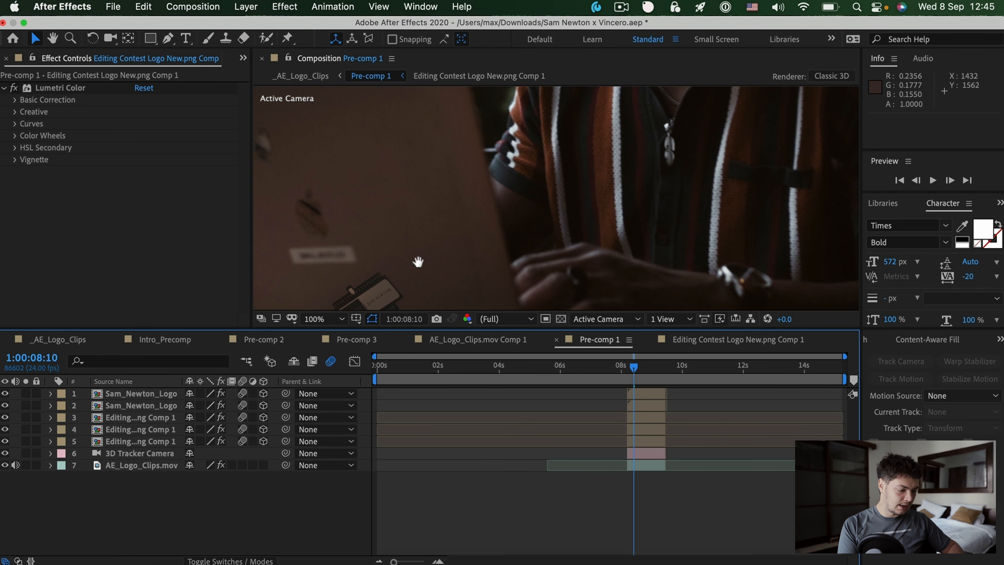
left_click_drag(418, 261, 568, 133)
left_click(634, 441)
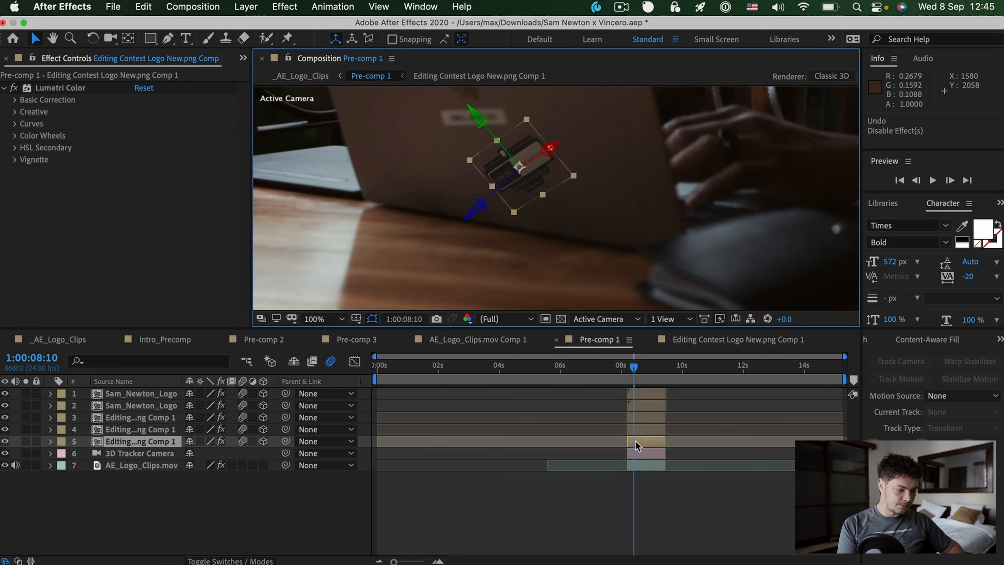
left_click(559, 506)
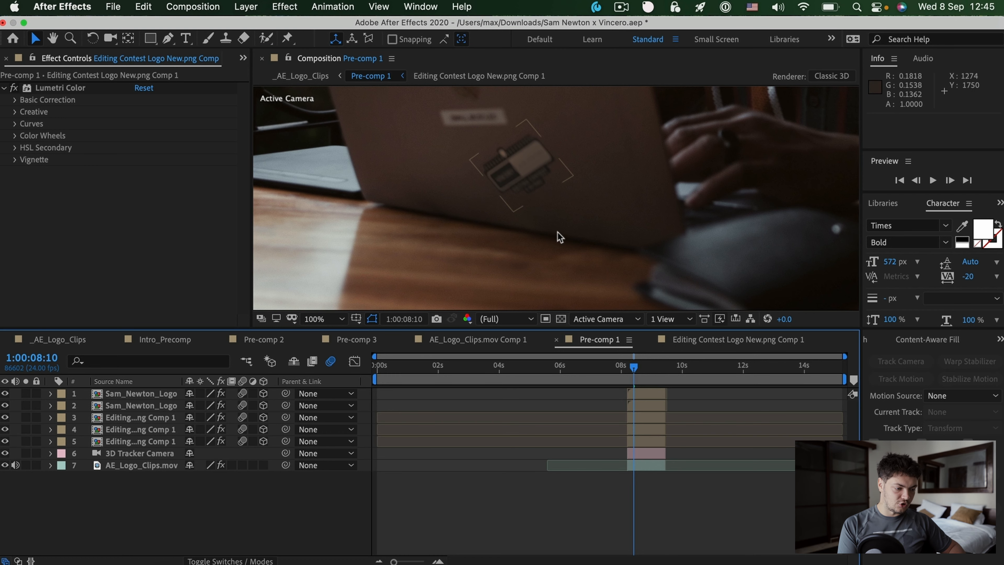
- Check the blurred logo inside the Editing Contest Logo comp, close that comp and view the sticker in Pre-comp 1
double_click(643, 441)
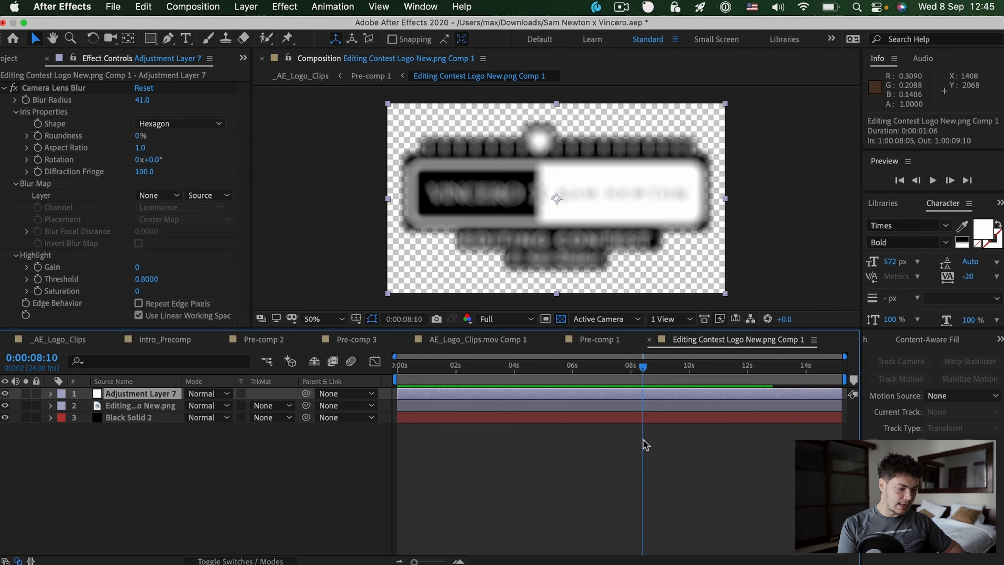
left_click(647, 340)
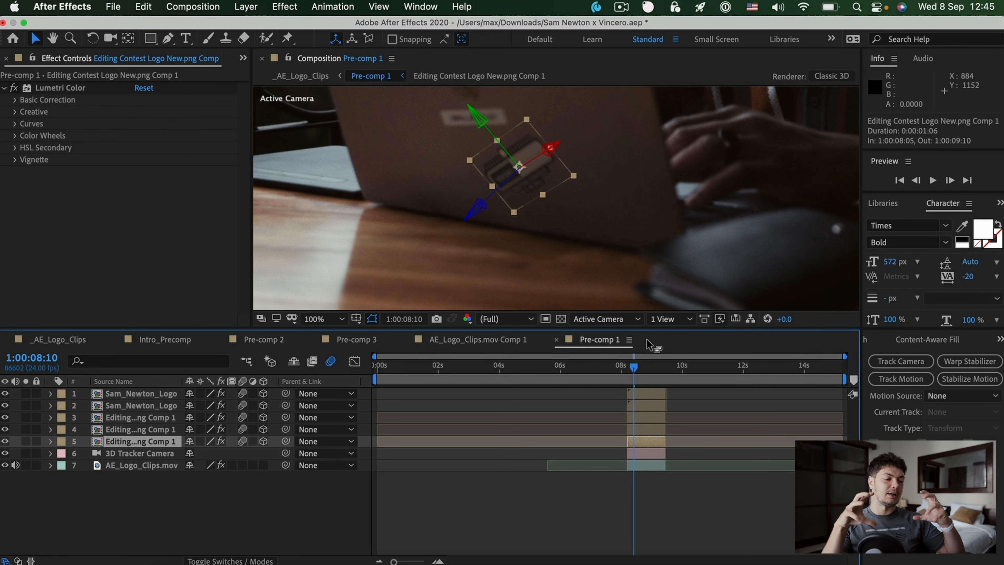
left_click(506, 486)
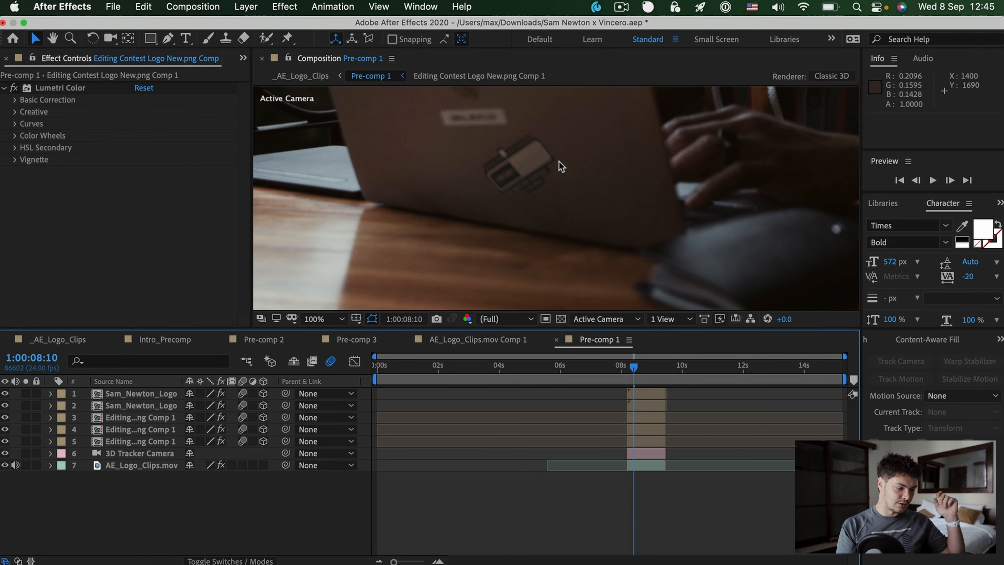
- Open the Stay Creamy logo comp and compare the artwork with Adjustment Layer 7's Camera Lens Blur hidden and shown
left_click_drag(498, 139, 650, 292)
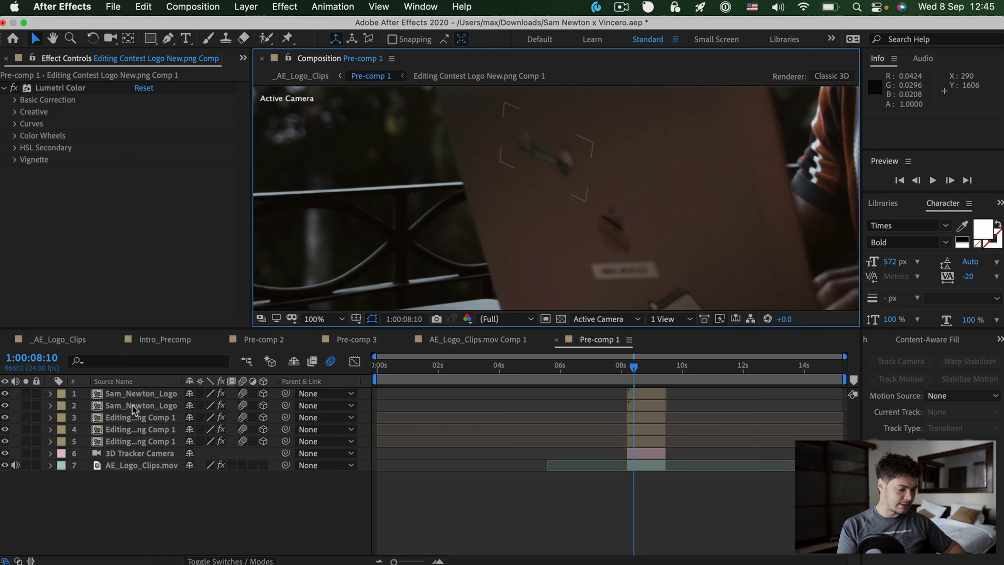
double_click(133, 406)
left_click(6, 417)
left_click(6, 417)
left_click(5, 394)
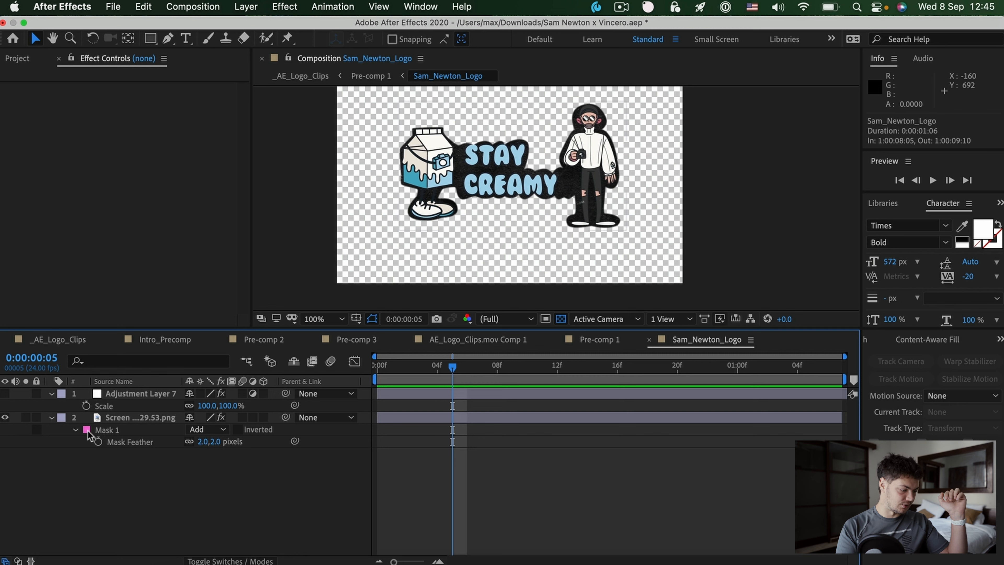
left_click(135, 396)
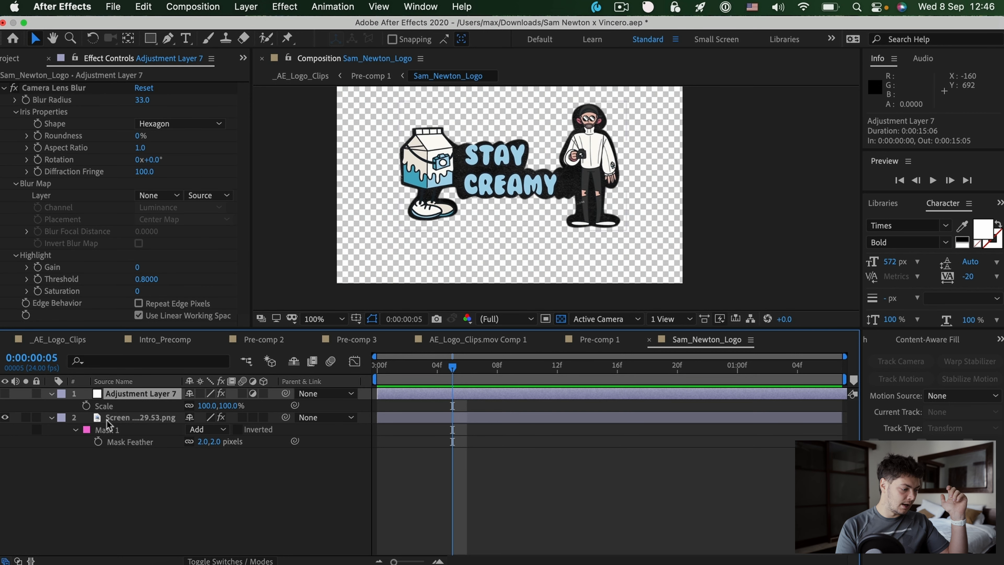
left_click(5, 393)
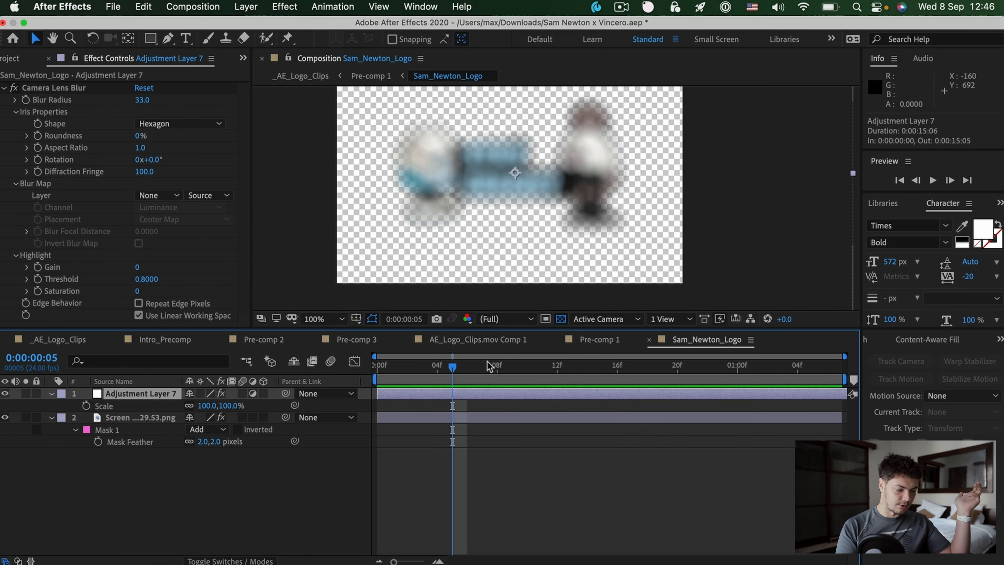
- Return to Pre-comp 1, preview the laptop shot from 1:00:08:00 and scrub to 1:00:09:08
left_click(596, 341)
left_click(445, 513)
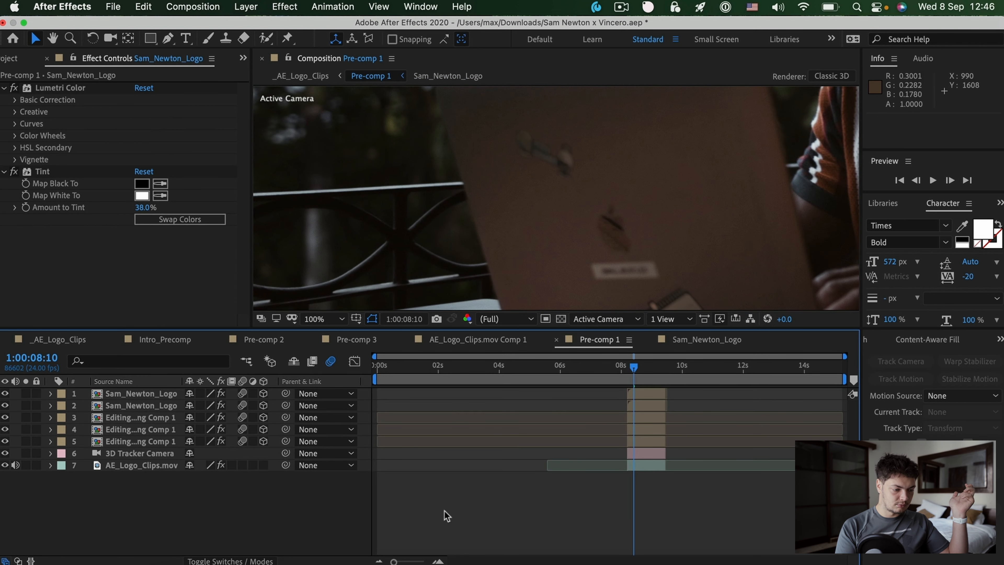
left_click(621, 367)
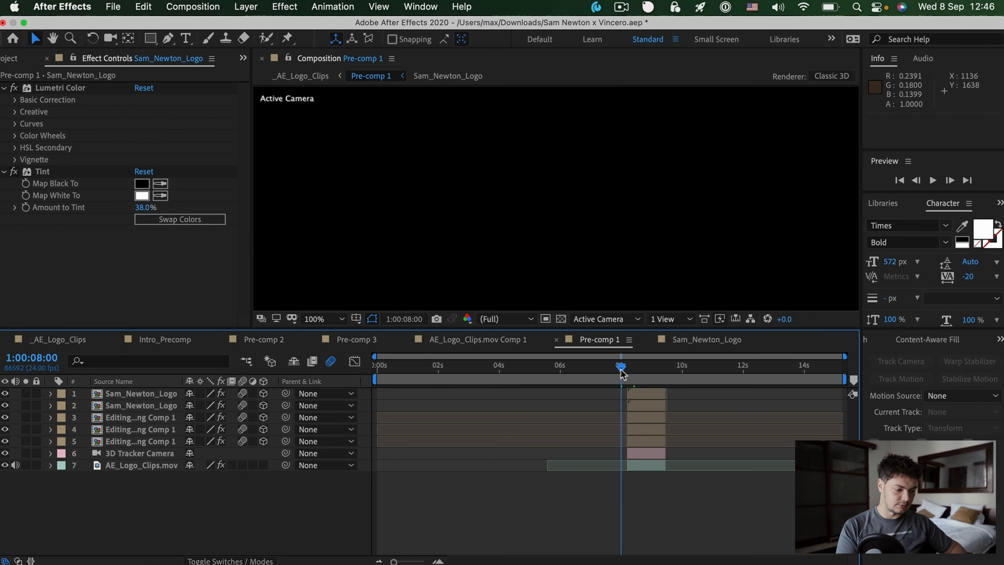
key("space")
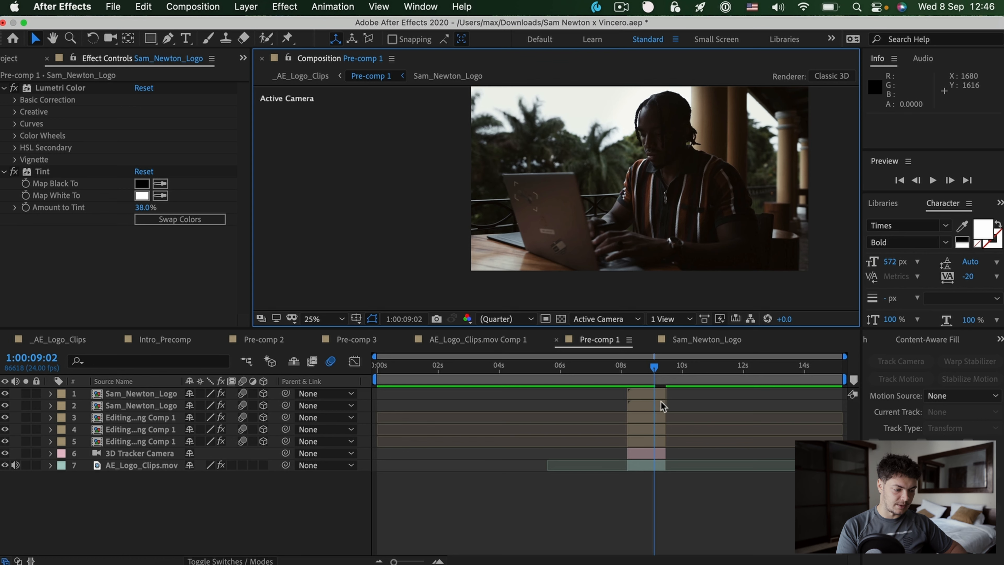
left_click(643, 369)
left_click_drag(643, 368, 662, 368)
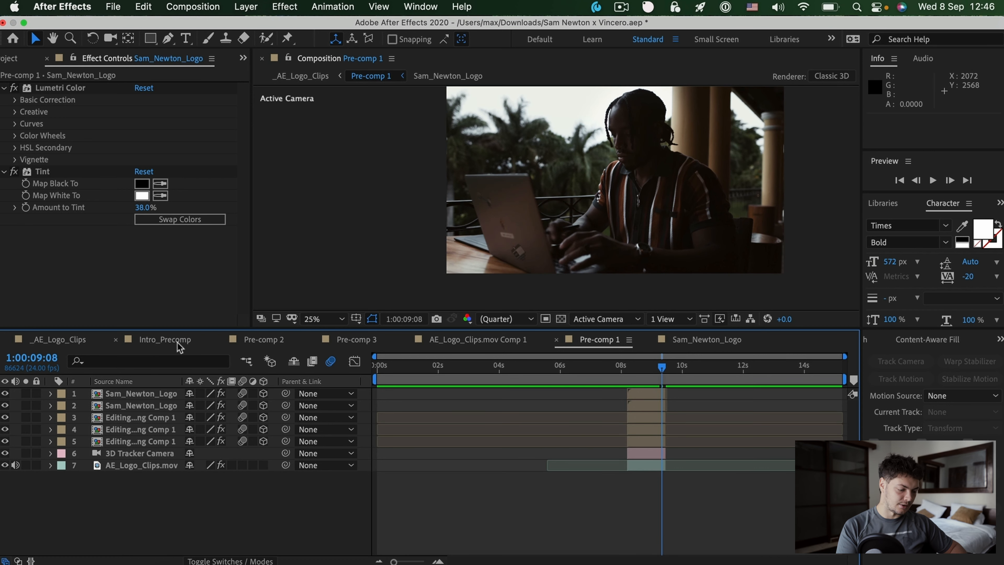
- Close Pre-comp 1 and the Stay Creamy logo comp, and open AE_Logo_Clips.mov Comp 3 from the _AE_Logo_Clips comp
left_click(557, 340)
left_click(556, 340)
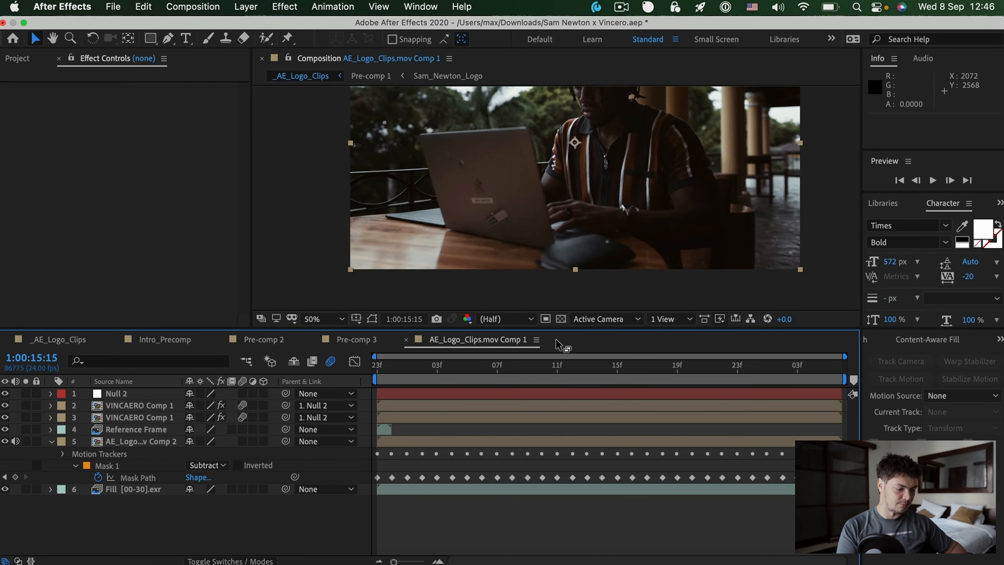
left_click(63, 339)
scroll(633, 395, "right", 5)
left_click(657, 368)
double_click(664, 393)
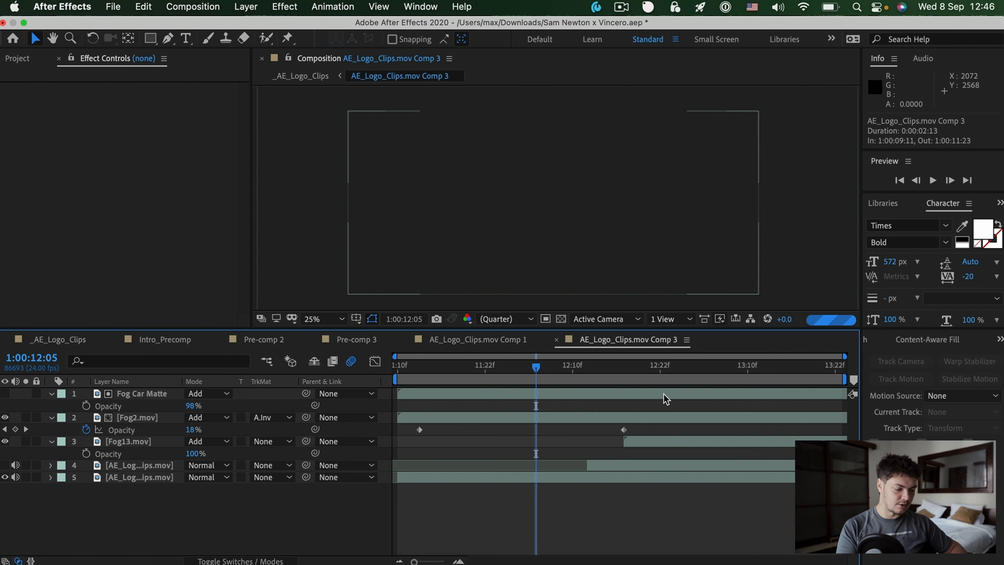
- Examine the Extract effect on the upper AE_Logo_Clips.mov layer while scrubbing the car transition to 1:00:12:17
left_click_drag(559, 376, 602, 379)
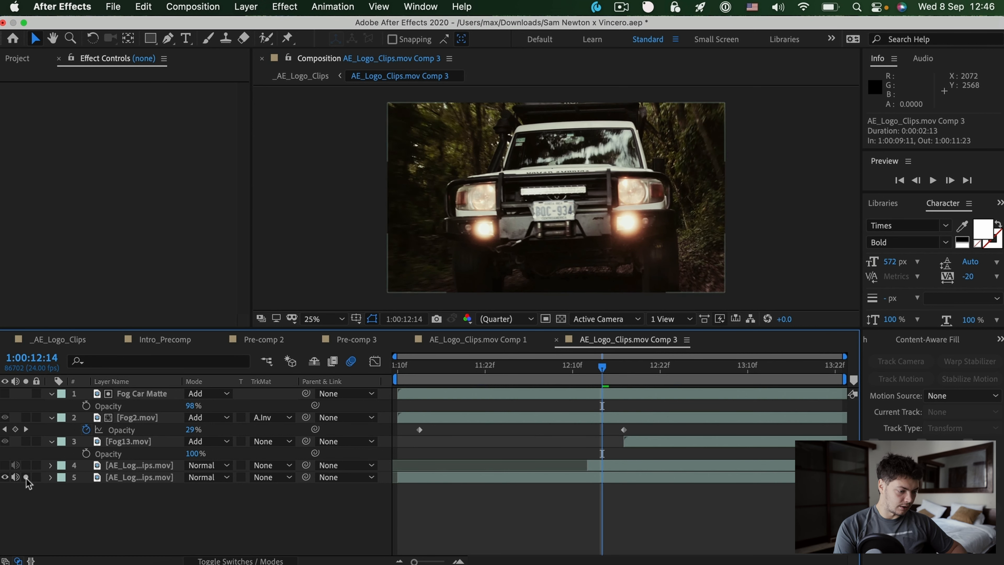
left_click(116, 466)
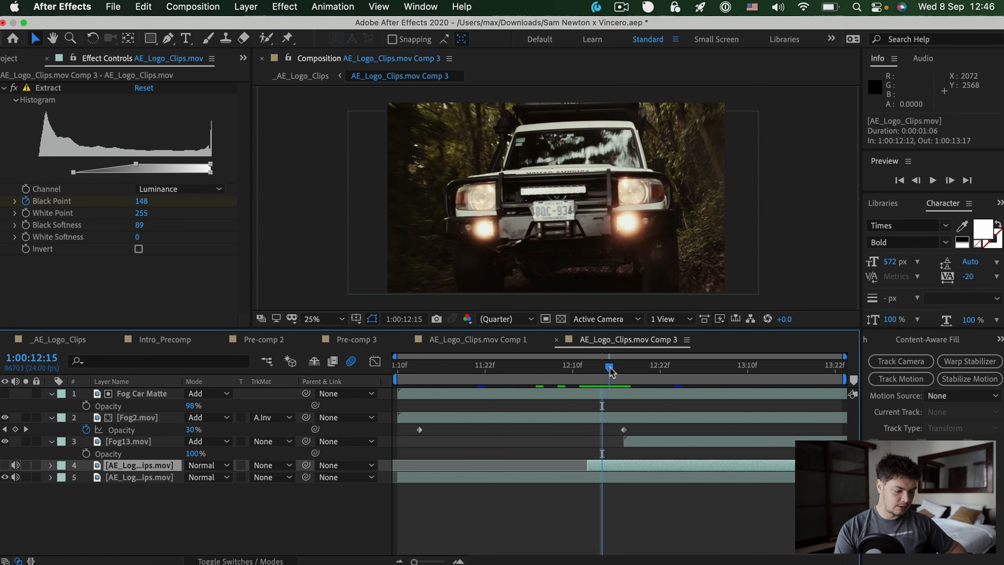
left_click_drag(606, 370, 623, 375)
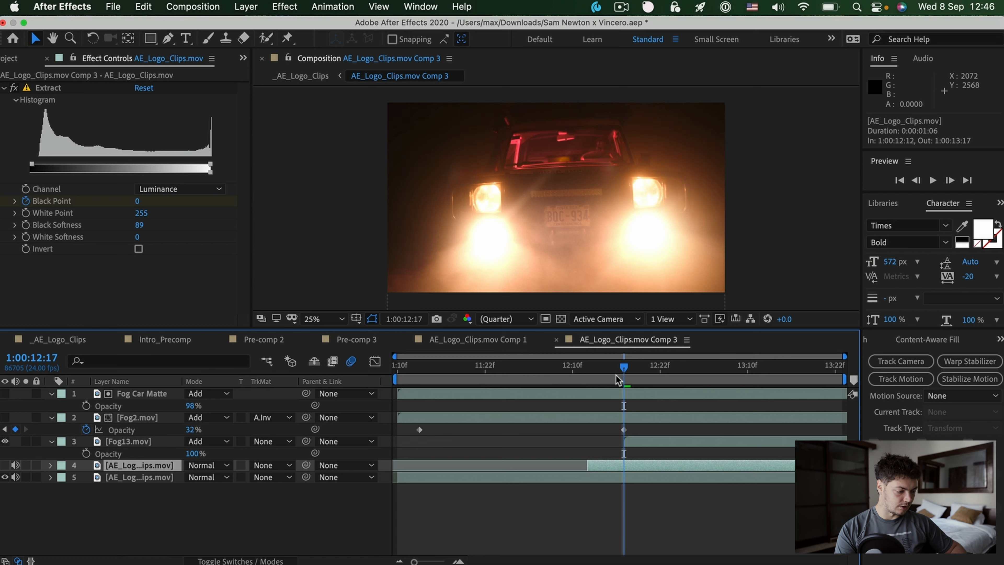
- Hide Fog13.mov, restore the fog layers' visibility and preview the headlight shot from 1:00:12:13
left_click(4, 441)
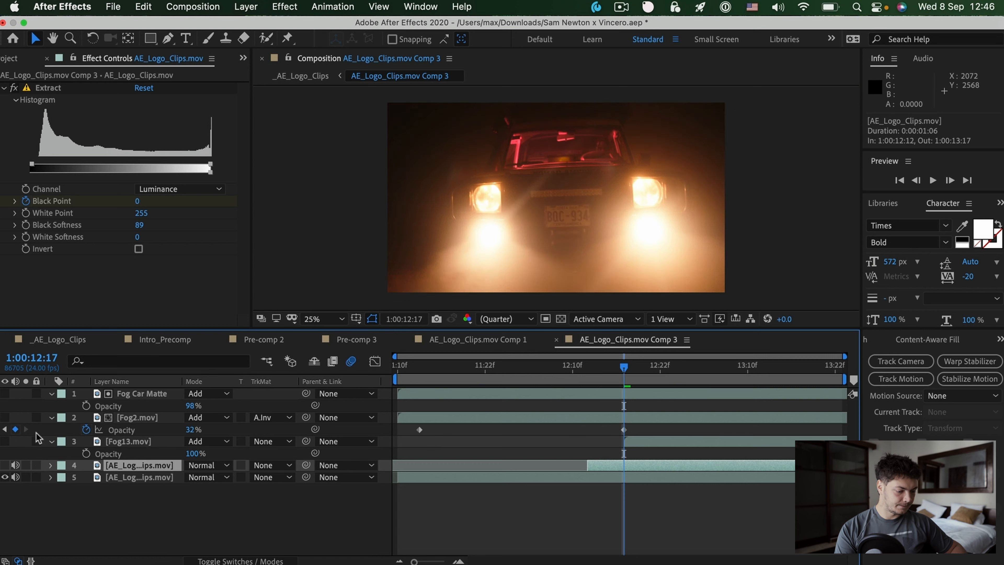
left_click(592, 368)
key("super+z")
key("space")
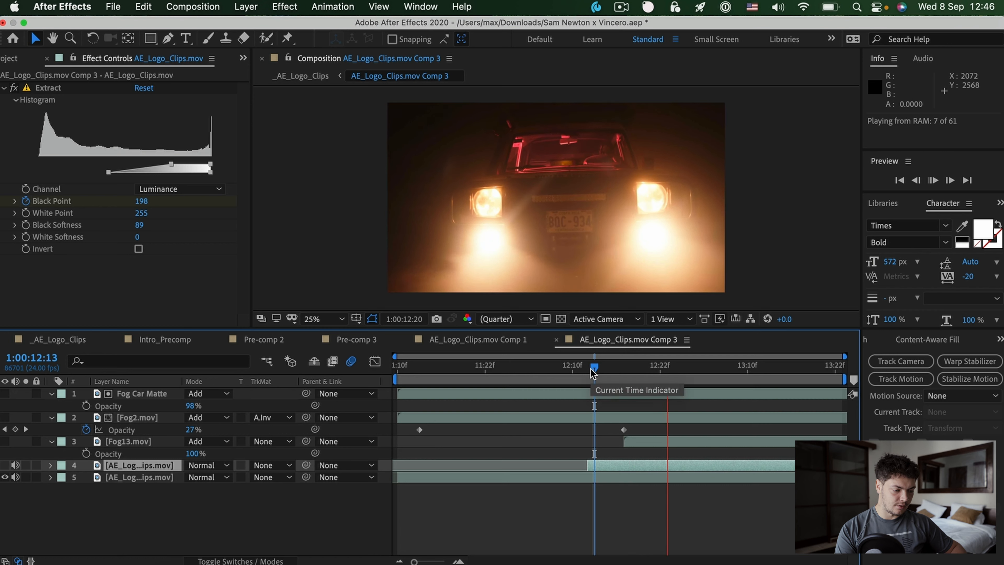
left_click(591, 369)
key("space")
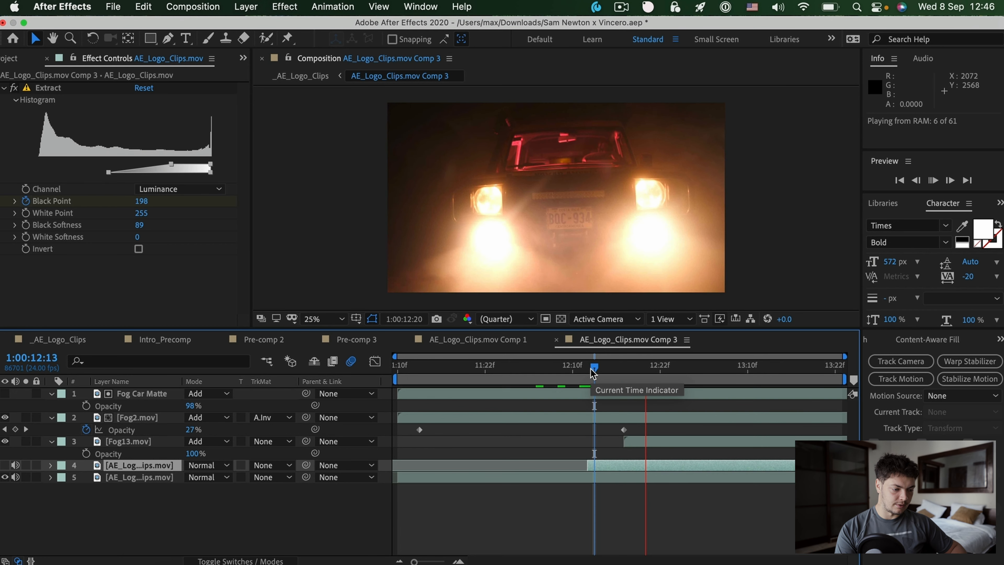
key("space")
- Hide both fog layers around 1:00:13:00, re-show and select only Fog13.mov, and scrub back to 1:00:12:21
mouse_move(667, 370)
left_mouse_down()
mouse_move(683, 380)
mouse_move(675, 381)
left_mouse_up()
left_click(5, 417)
left_click(5, 441)
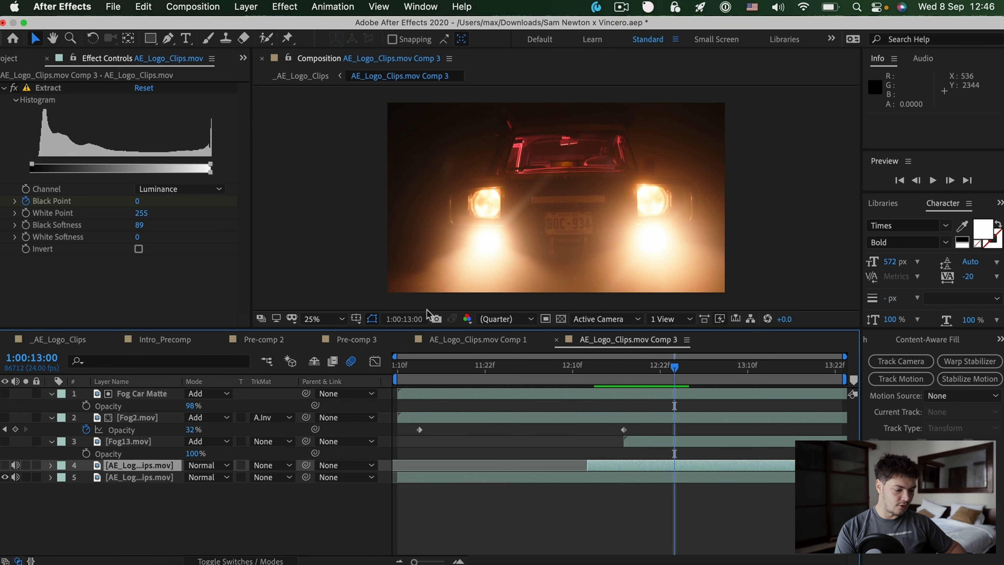
left_click(651, 369)
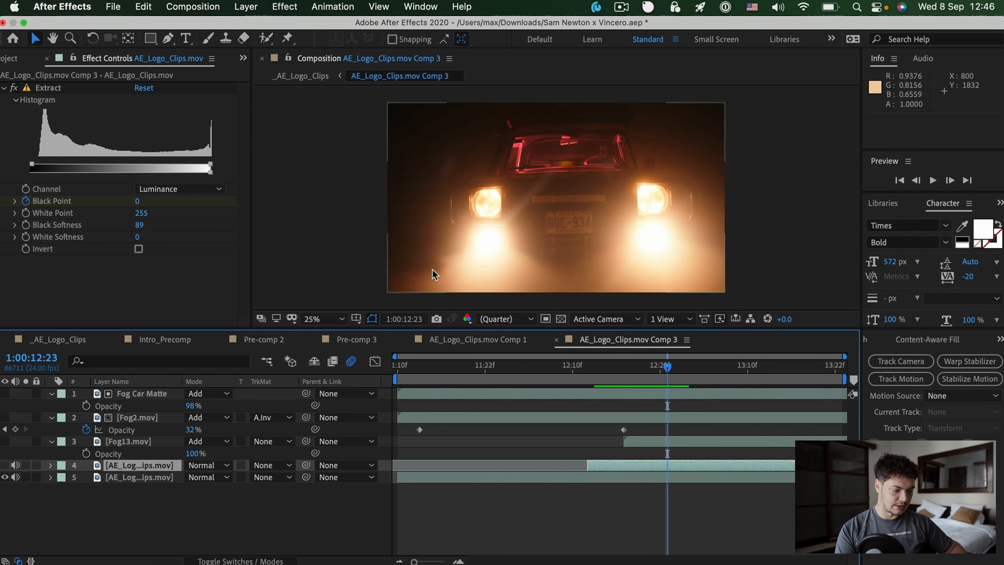
left_click(4, 442)
left_click(119, 441)
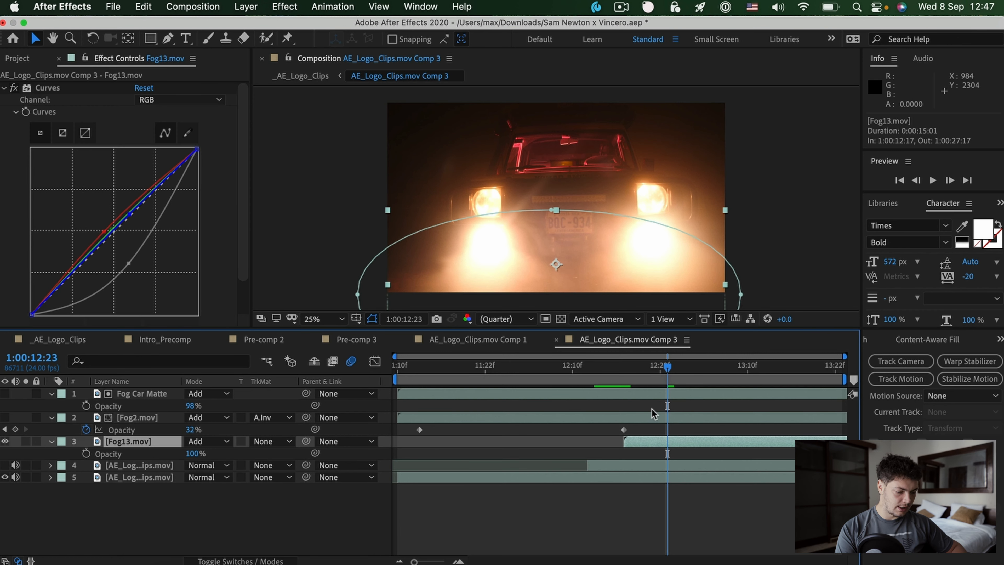
left_click_drag(663, 375, 652, 370)
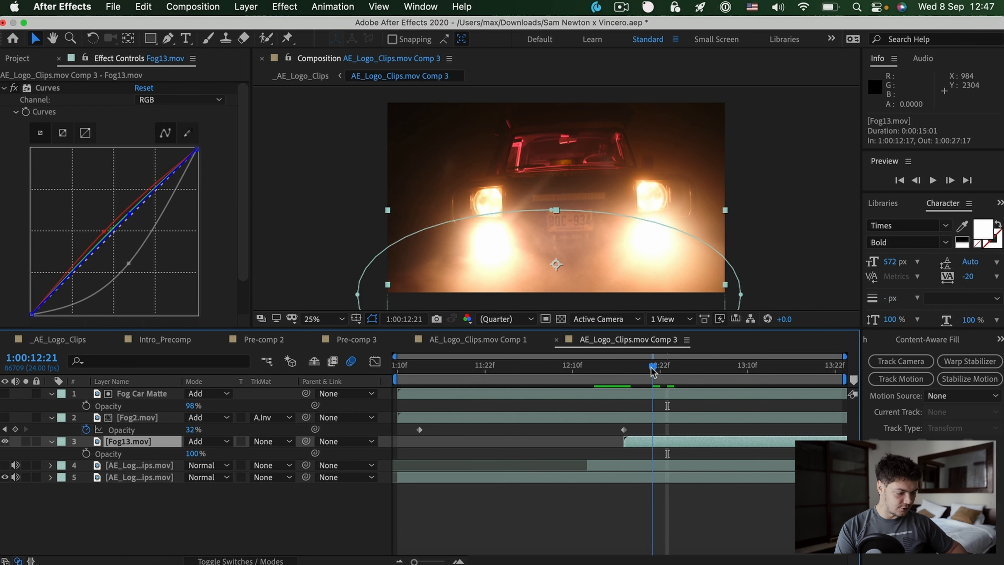
- Solo Fog13.mov and compare the fog with its Curves effect disabled and enabled
left_click(26, 441)
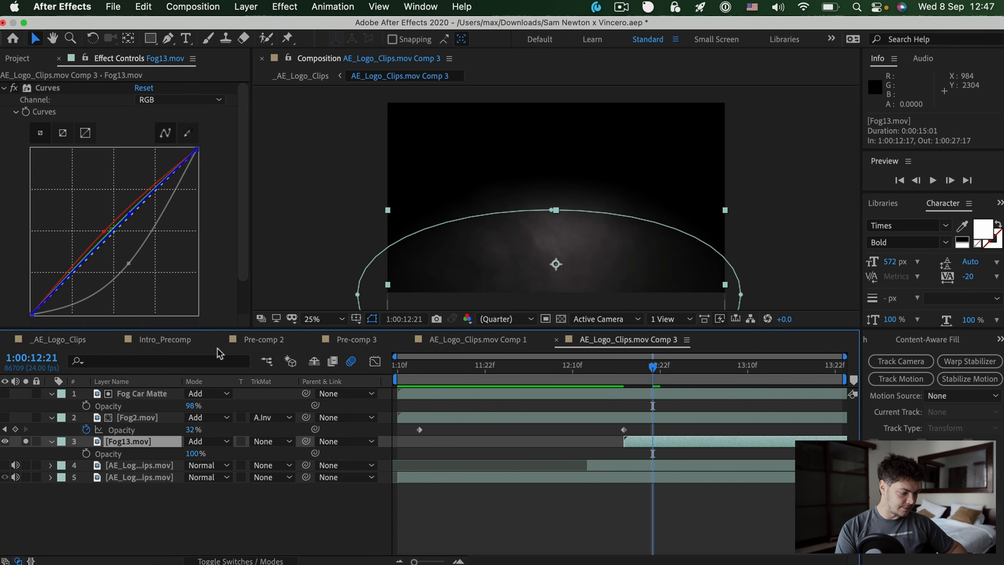
left_click(14, 88)
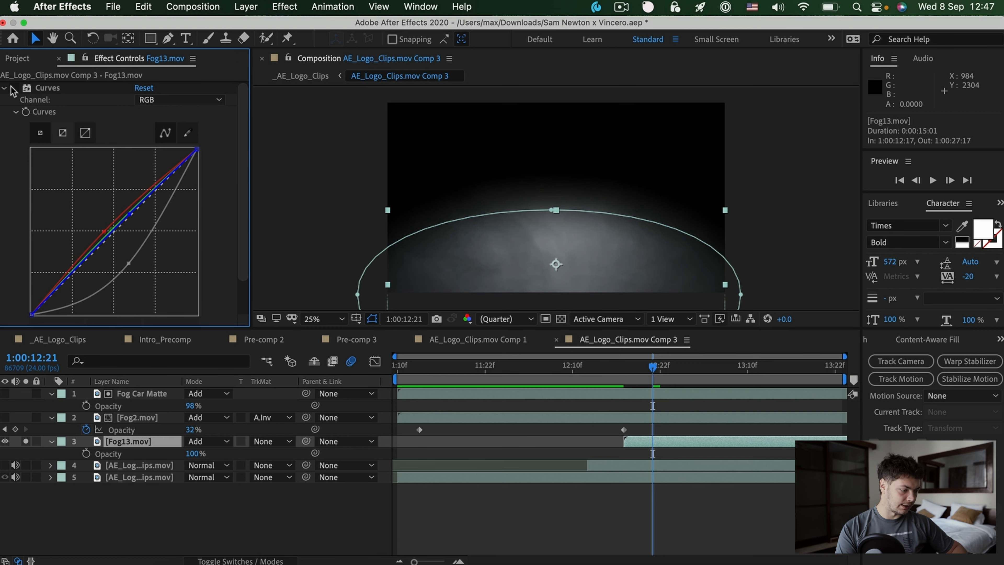
left_click(13, 88)
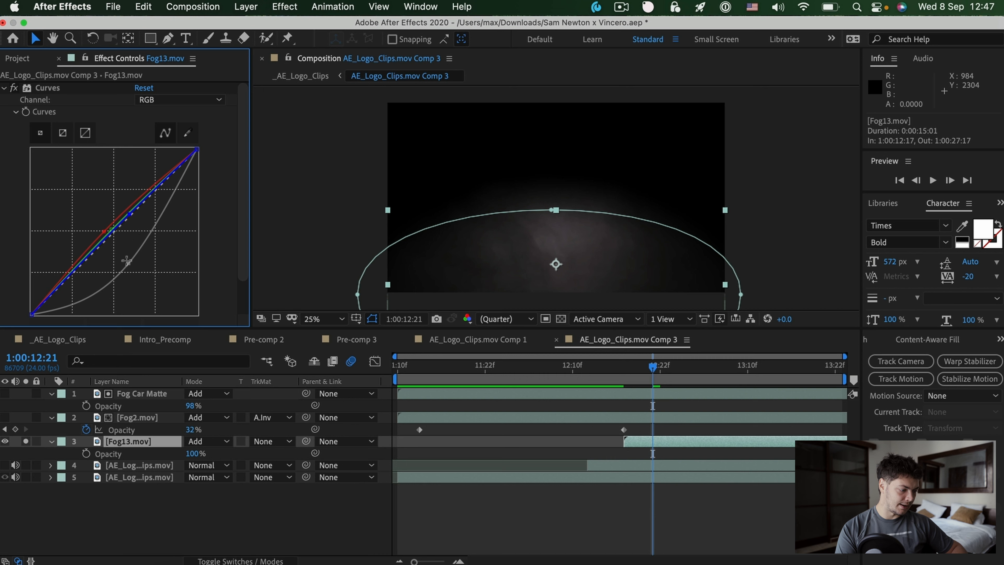
- View the individual colour channels, including Green and Blue, in Fog13.mov's Curves effect and unsolo the layer
left_click(167, 102)
left_click(191, 107)
left_click(180, 101)
left_click(170, 149)
left_click(180, 100)
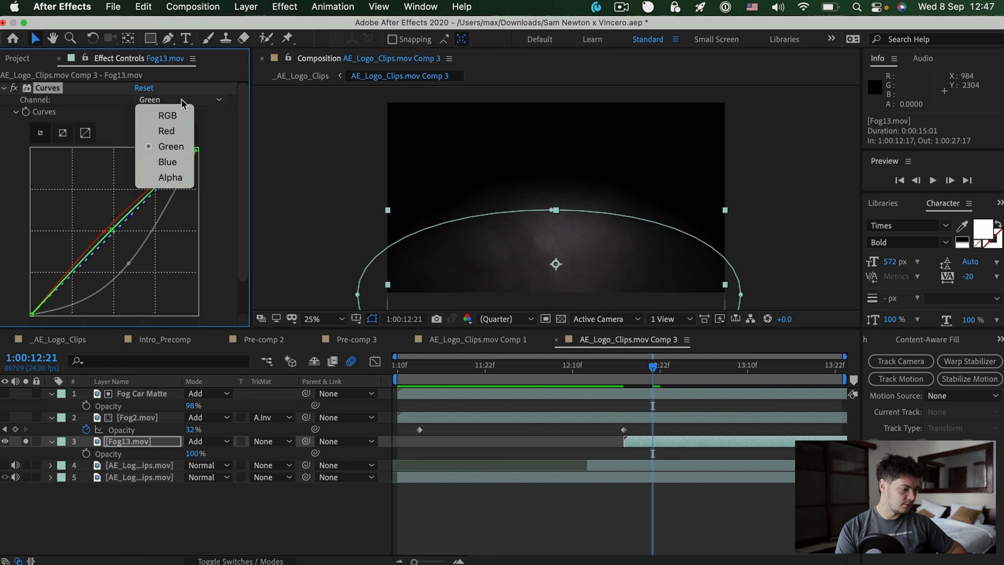
left_click(174, 163)
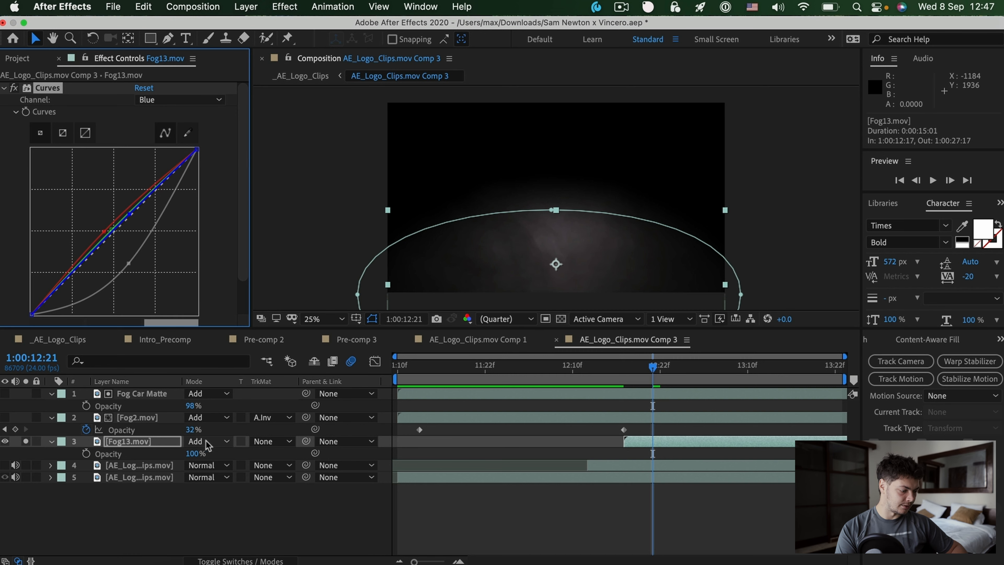
left_click(25, 441)
- Try the Normal and Screen blend modes on Fog13.mov and return it to Add
left_click(197, 441)
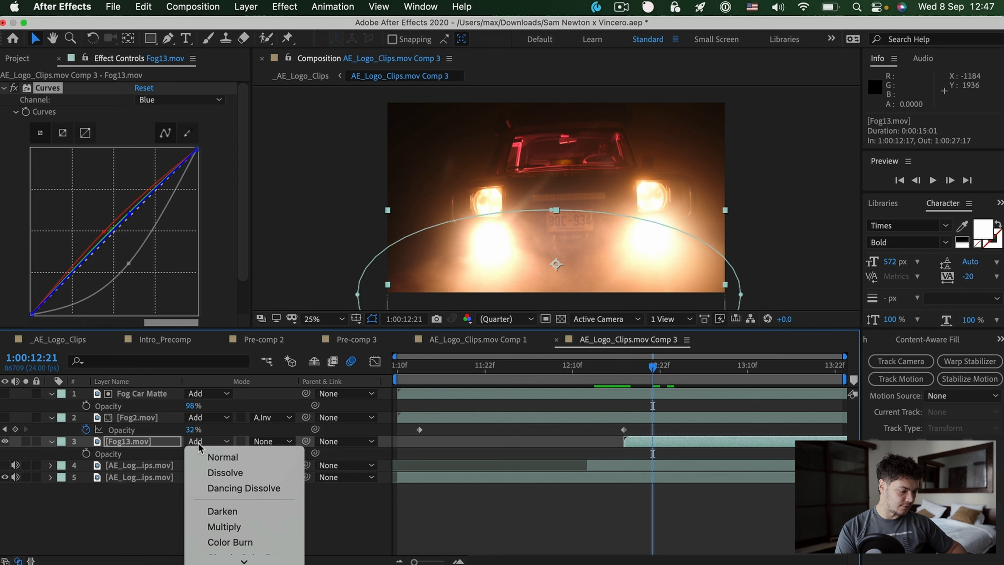
left_click(214, 457)
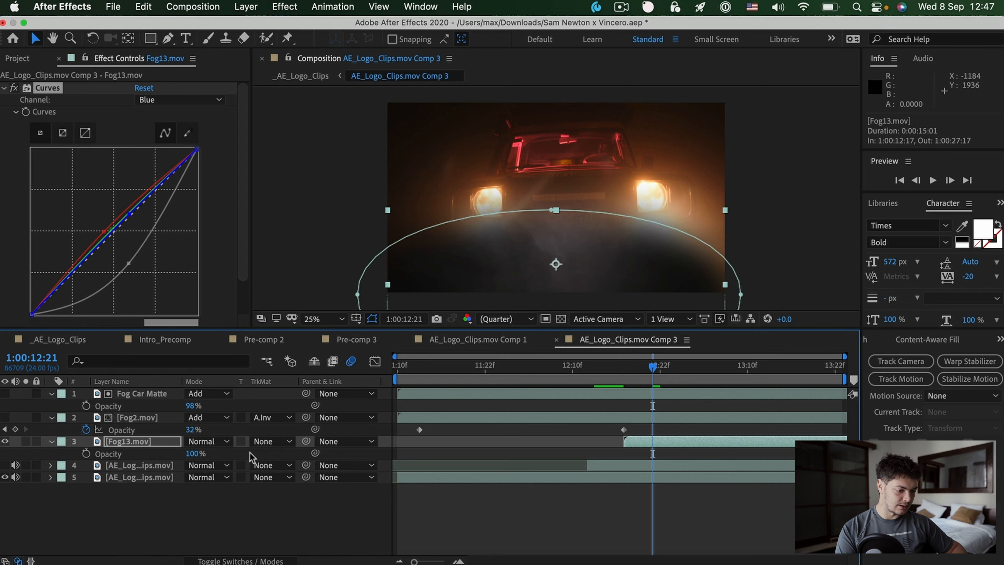
left_click(200, 439)
left_click(238, 399)
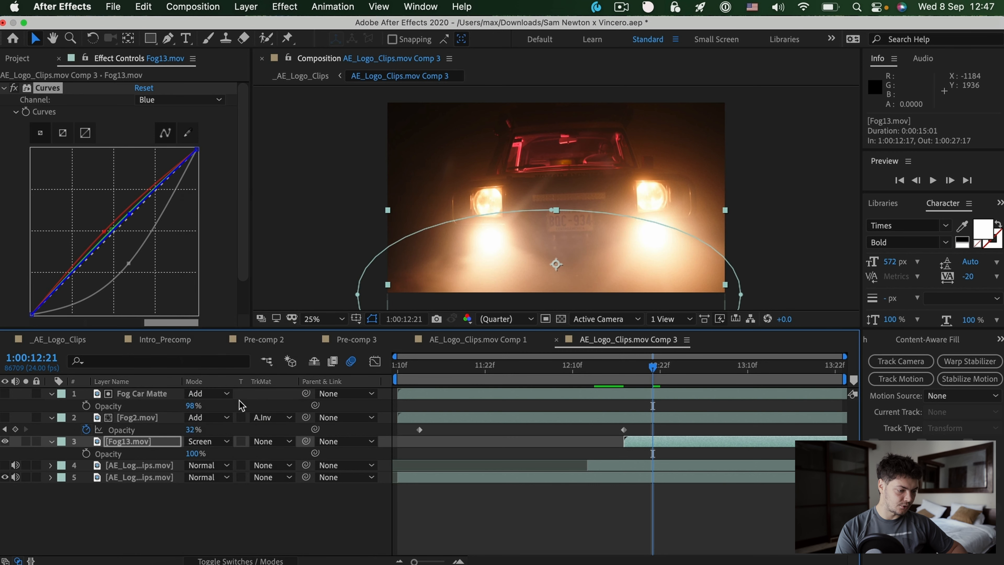
left_click(224, 440)
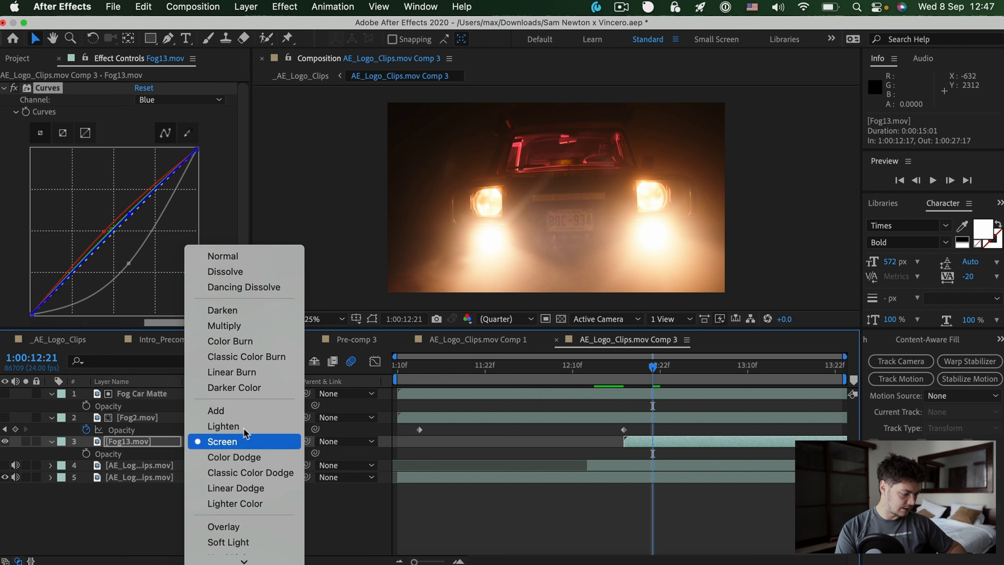
left_click(220, 410)
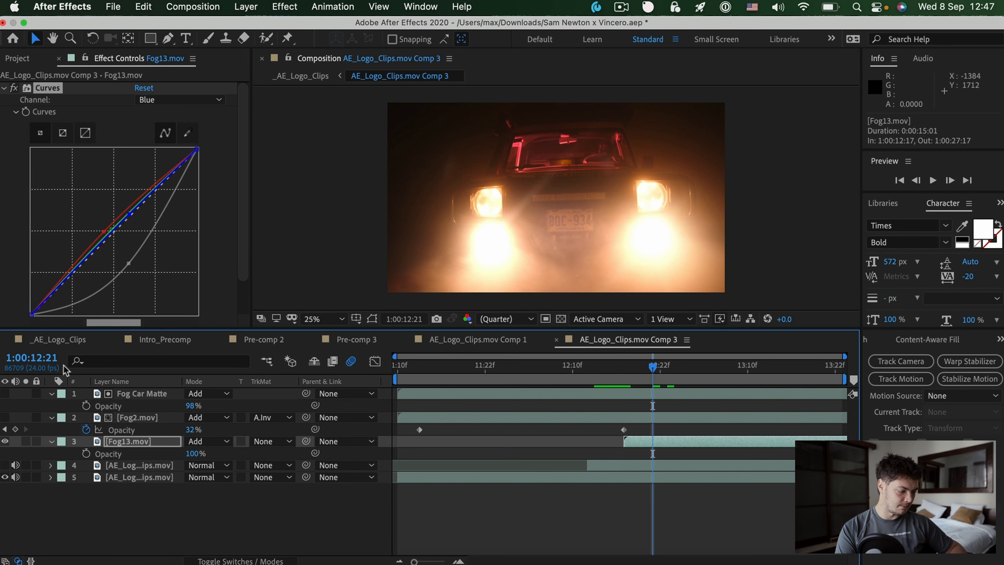
- Show and solo Fog2.mov, preview it from 1:00:12:18, and select the Fog Car Matte layer to inspect its mask
left_click(126, 411)
left_click(122, 414)
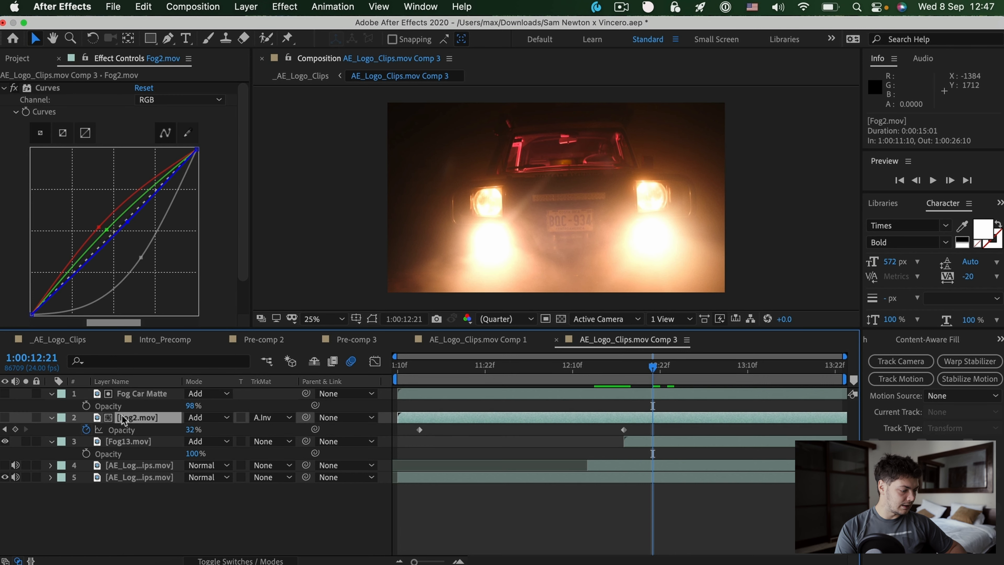
left_click(5, 417)
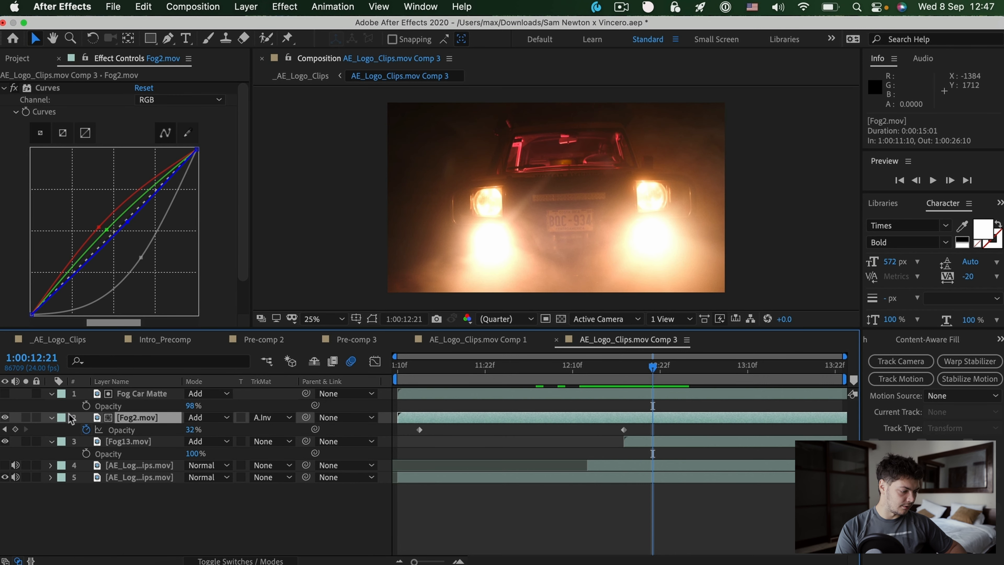
left_click(26, 417)
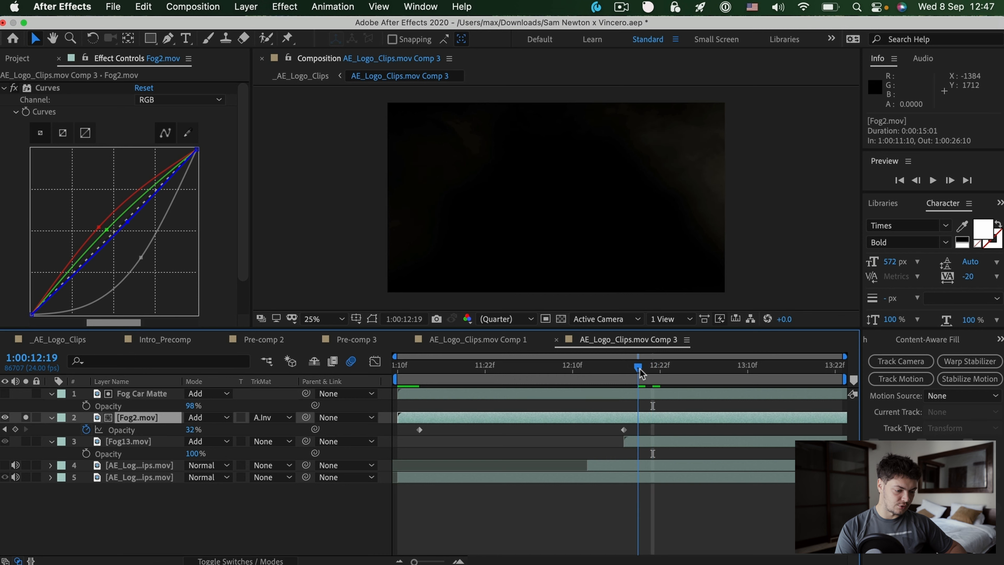
mouse_move(622, 377)
left_mouse_down()
mouse_move(597, 378)
mouse_move(631, 378)
left_mouse_up()
key("space")
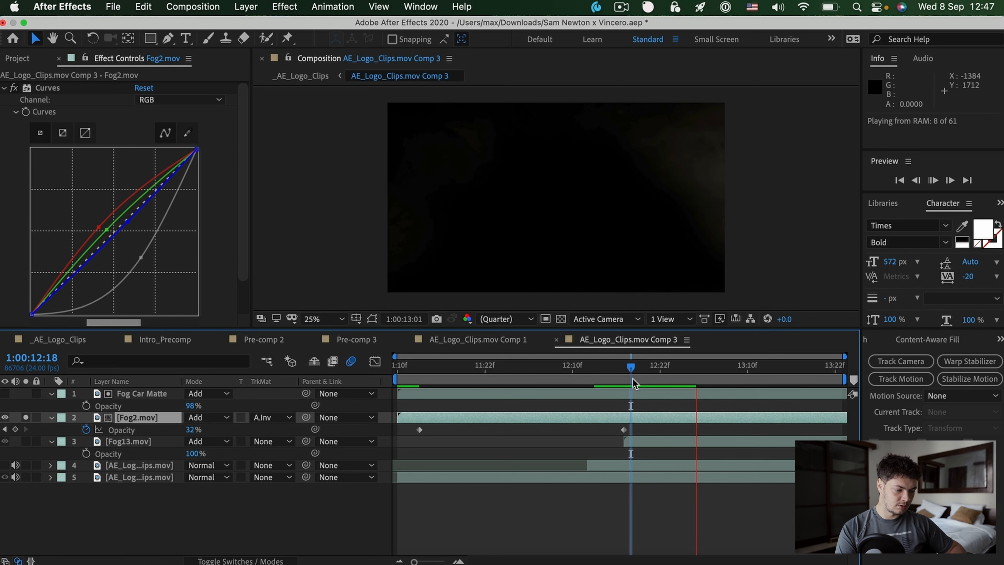
key("space")
left_click(130, 395)
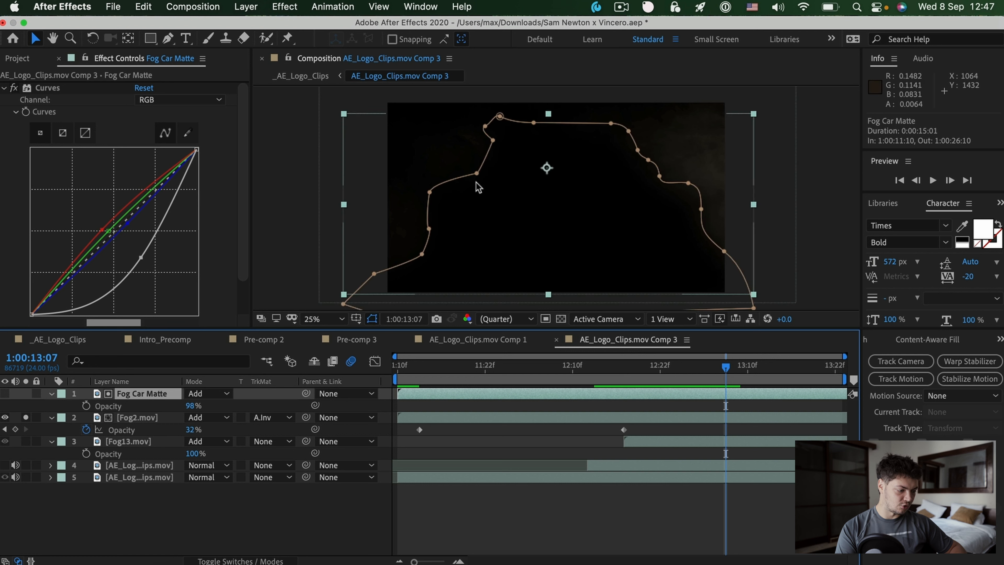
- Unsolo Fog2.mov, compare the shot with the layer hidden and shown, and inspect its Curves effect and the footage at 1:00:12:16
left_click(25, 417)
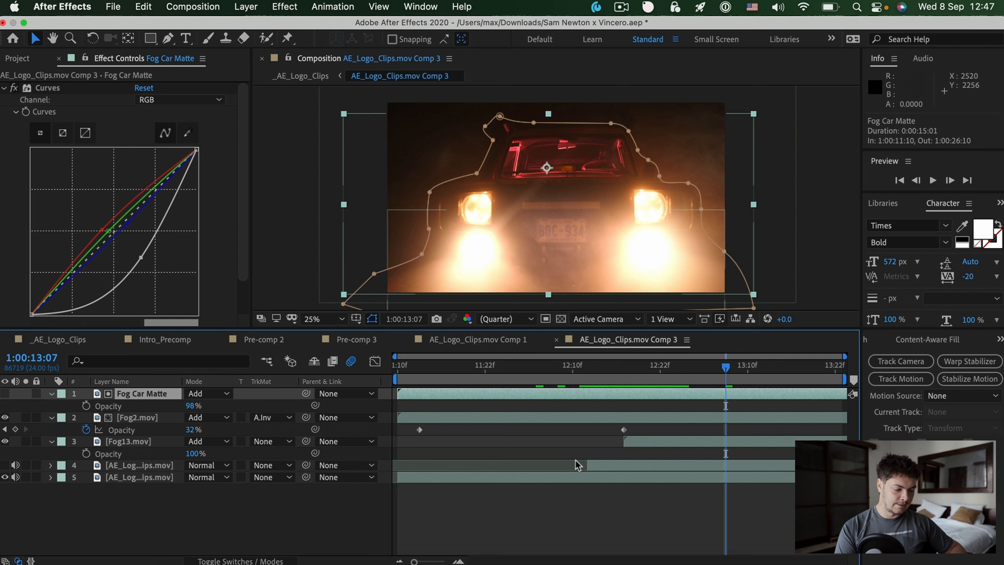
left_click(604, 536)
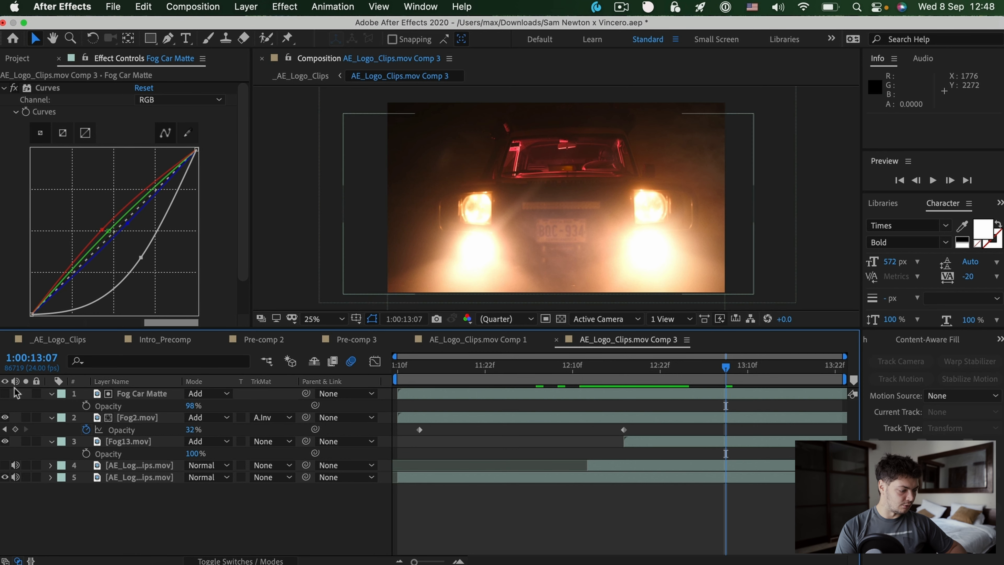
left_click(4, 417)
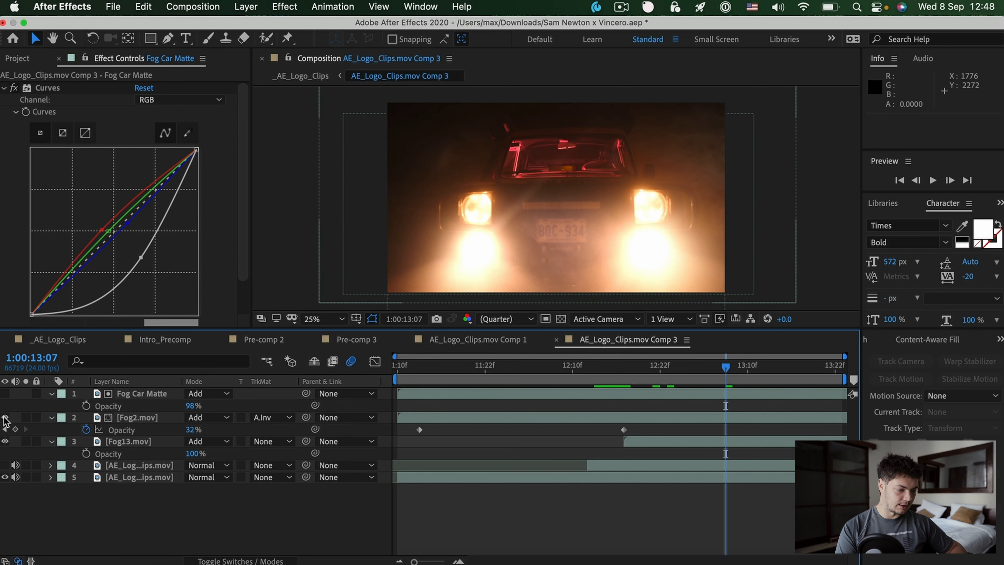
left_click(119, 417)
scroll(213, 162, "down", 3)
scroll(214, 162, "up", 3)
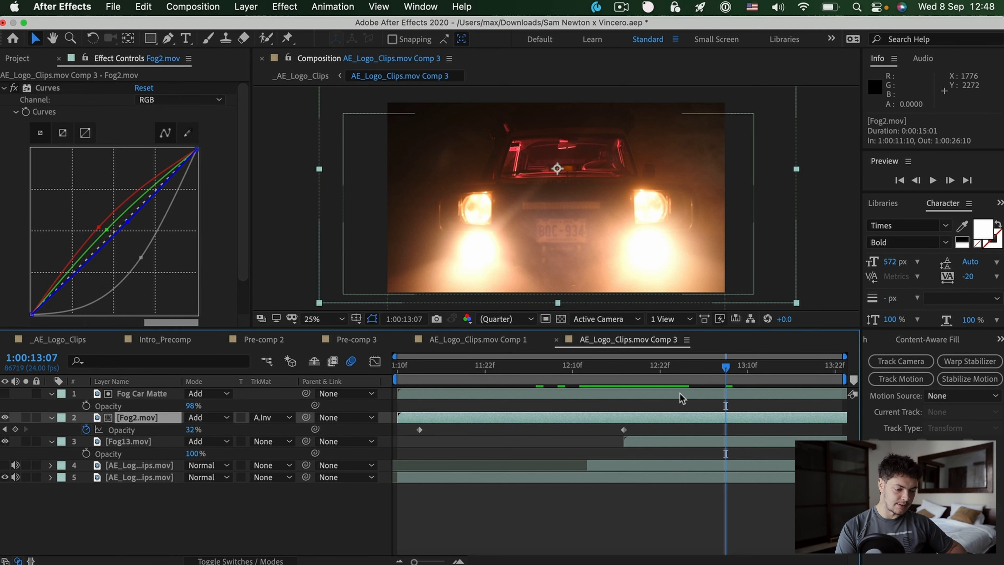
left_click(617, 367)
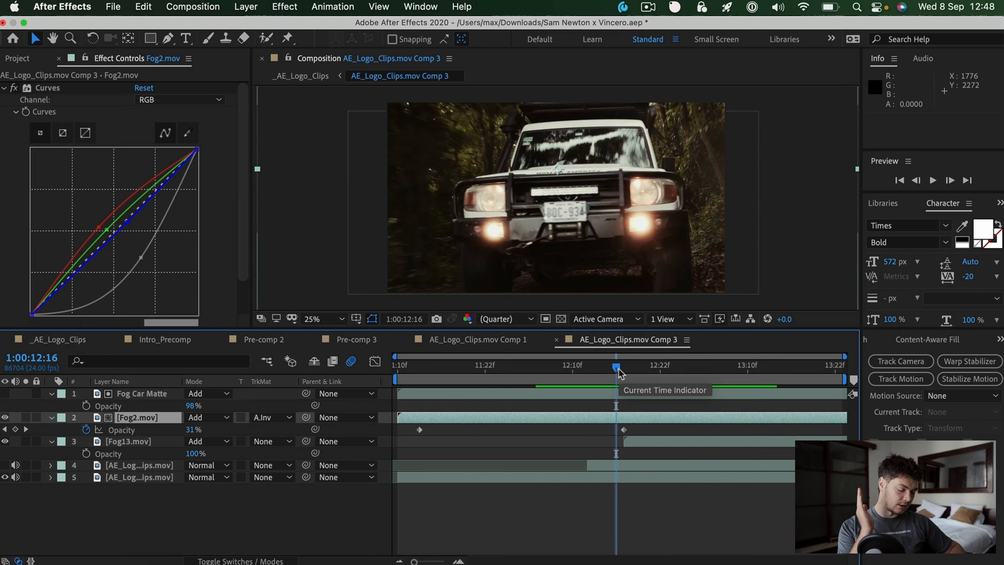
- Open the _Car_Transition composition, make the upper SN_AE_1.mov layer visible and scrub to the clip change at 1:00:04:04
left_click(17, 58)
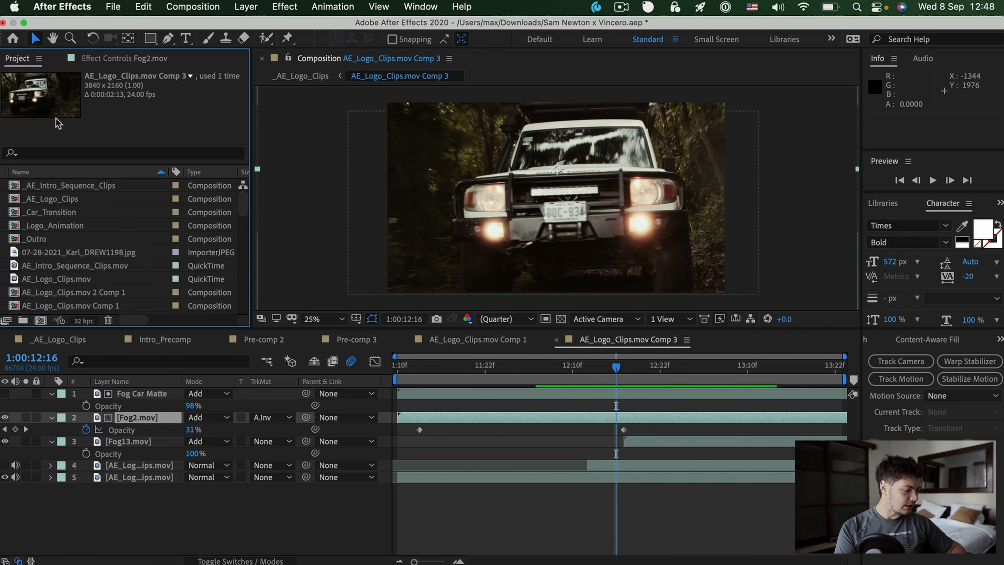
double_click(74, 210)
left_click_drag(547, 372, 523, 372)
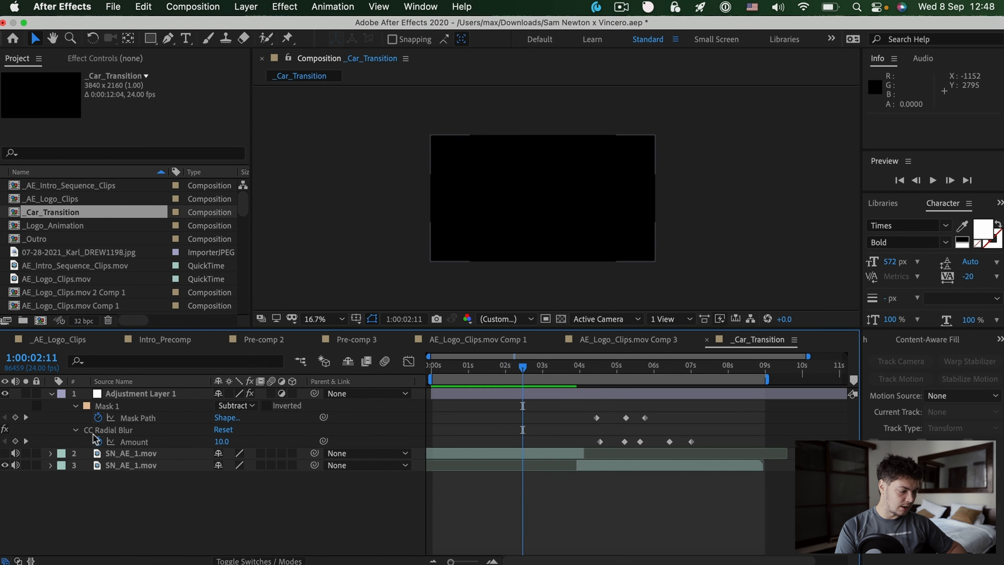
left_click(5, 453)
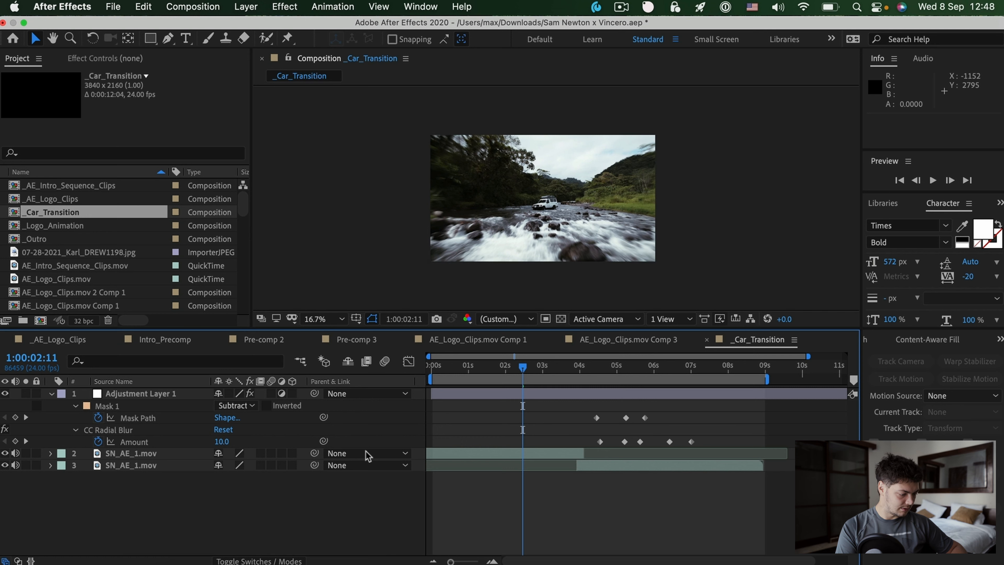
left_click_drag(577, 367, 586, 386)
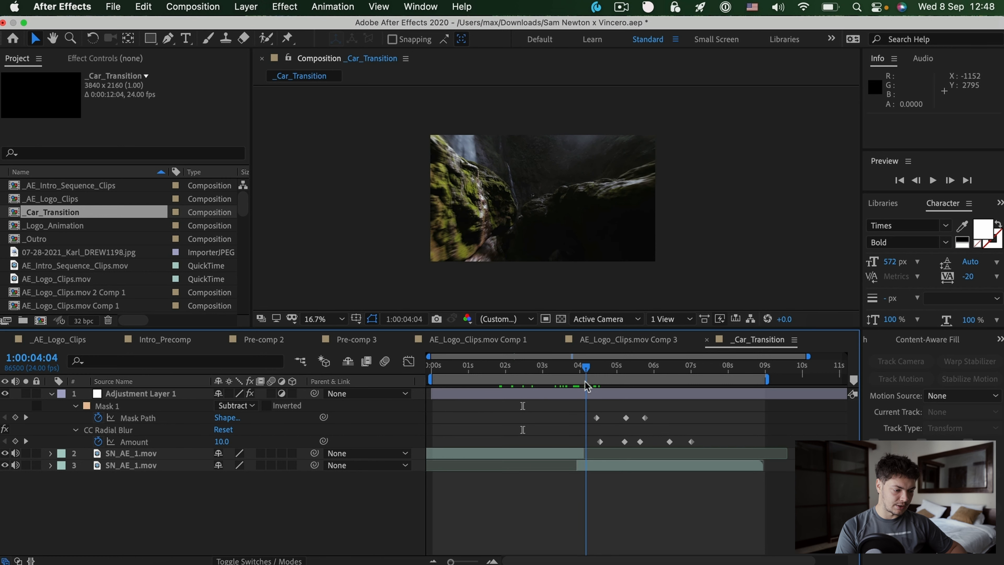
- Try a horizontal scale of 100% on the lower SN_AE_1.mov layer, scrub the clip to 1:00:06:20, and undo the change
left_click(587, 465)
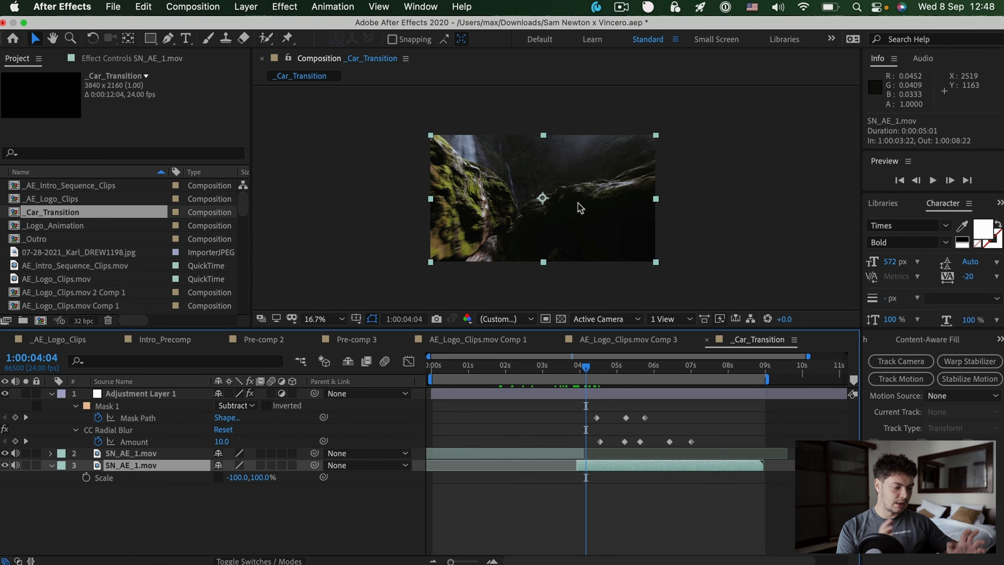
left_click(239, 477)
type("-100")
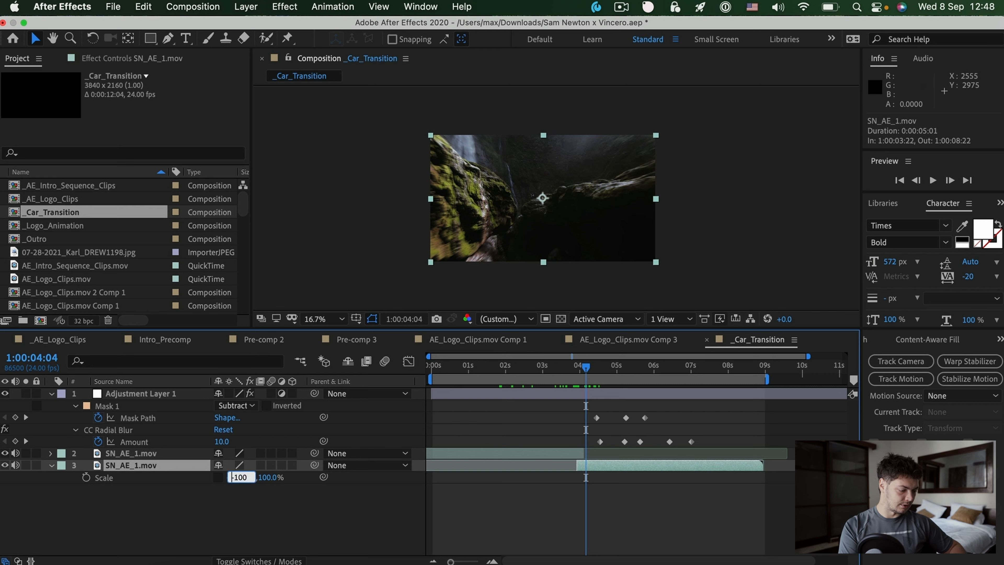
key("Return")
left_click_drag(592, 368, 685, 385)
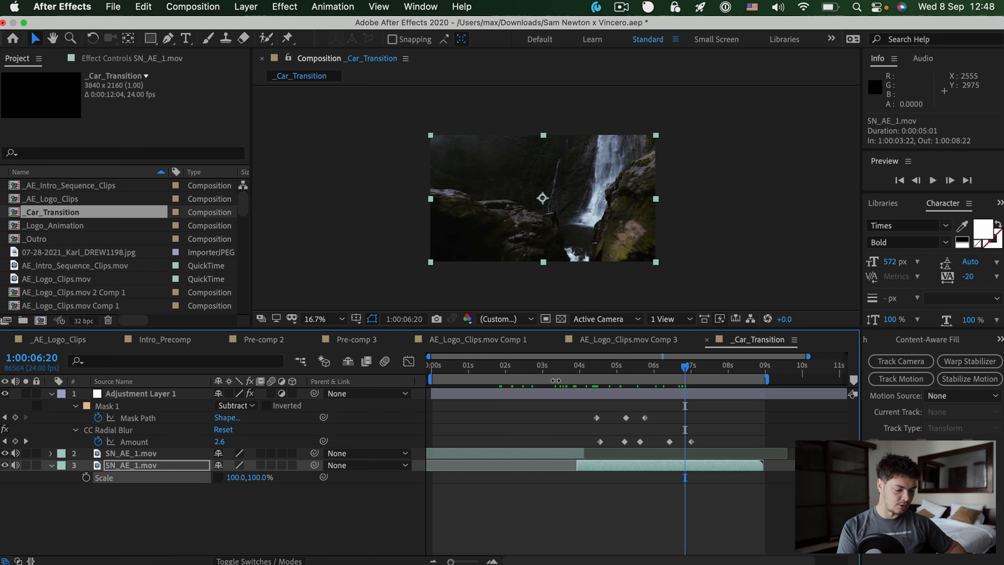
key("super+z")
- Enable Position, Scale and Rotation keyframes on the upper SN_AE_1.mov layer at 1:00:01:06
left_click(618, 374)
left_click_drag(618, 375, 477, 367)
left_click(469, 454)
key("p")
key("shift+s")
key("shift+t")
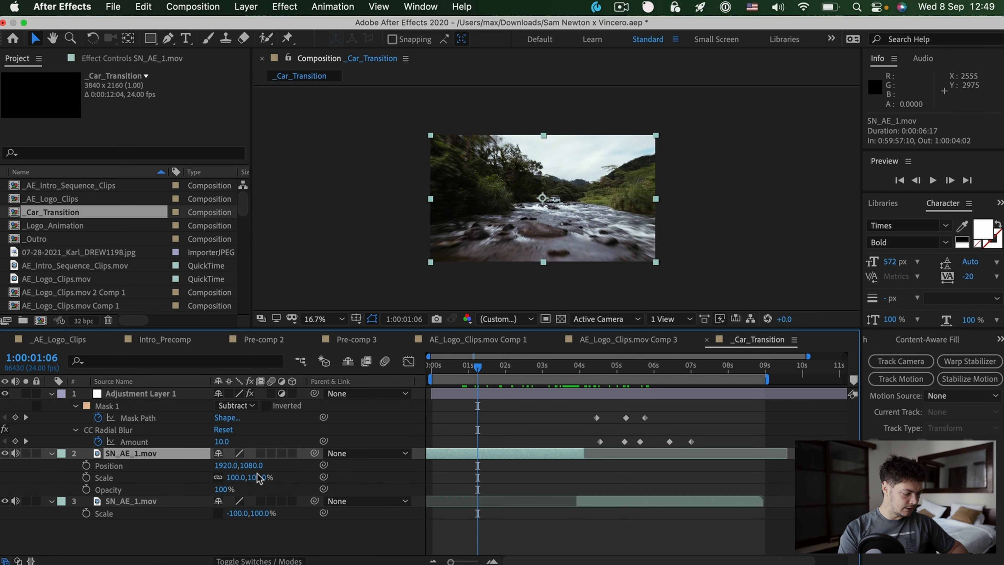
left_click(87, 466)
left_click(86, 478)
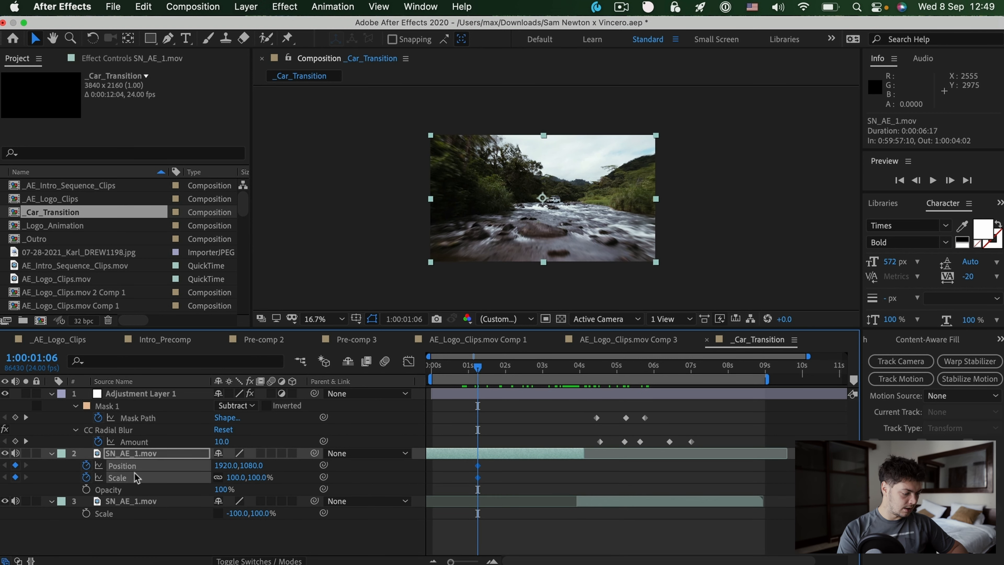
key("shift+r")
left_click(86, 489)
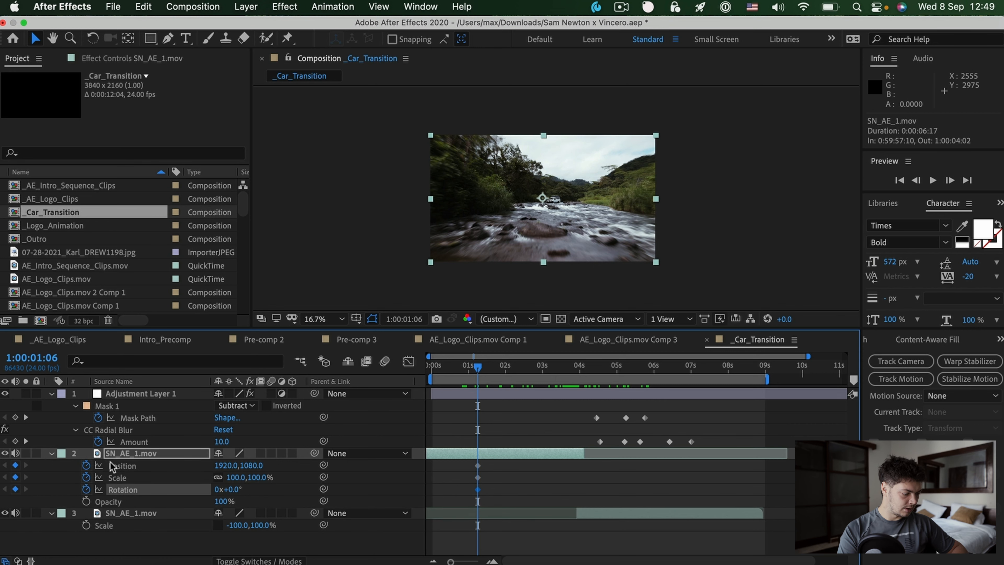
- Scale the upper SN_AE_1.mov layer to 182% at 1:00:01:06, reposition it to about 3324, 660, and scrub back to the start
left_click_drag(451, 562, 467, 562)
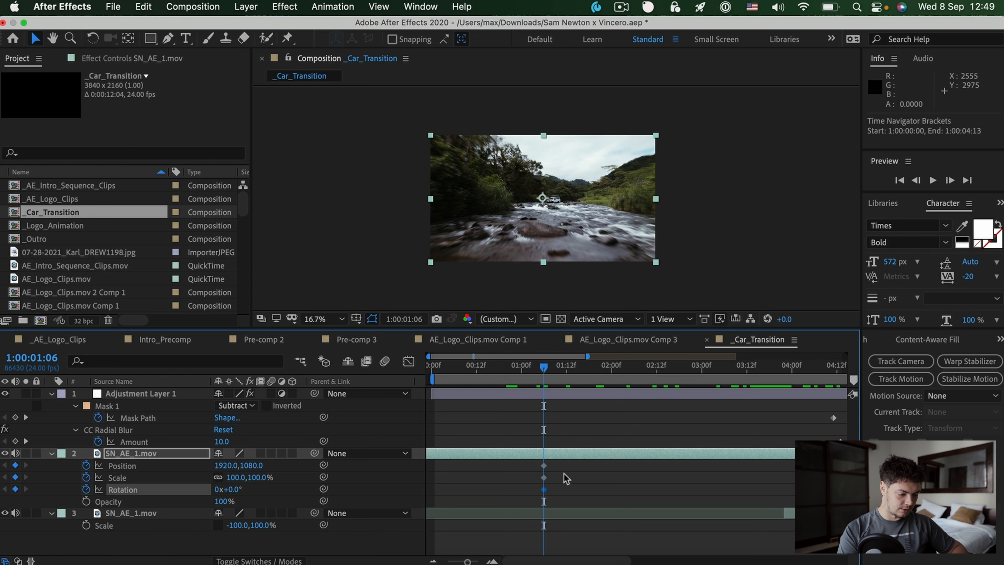
key("s")
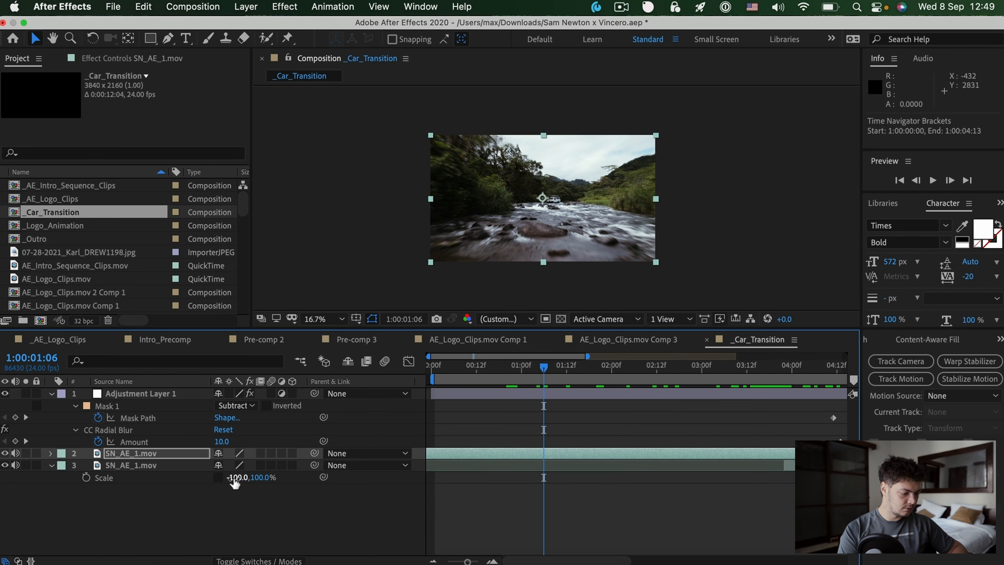
left_click_drag(243, 467, 284, 466)
left_click_drag(608, 219, 679, 201)
left_click_drag(533, 371, 412, 365)
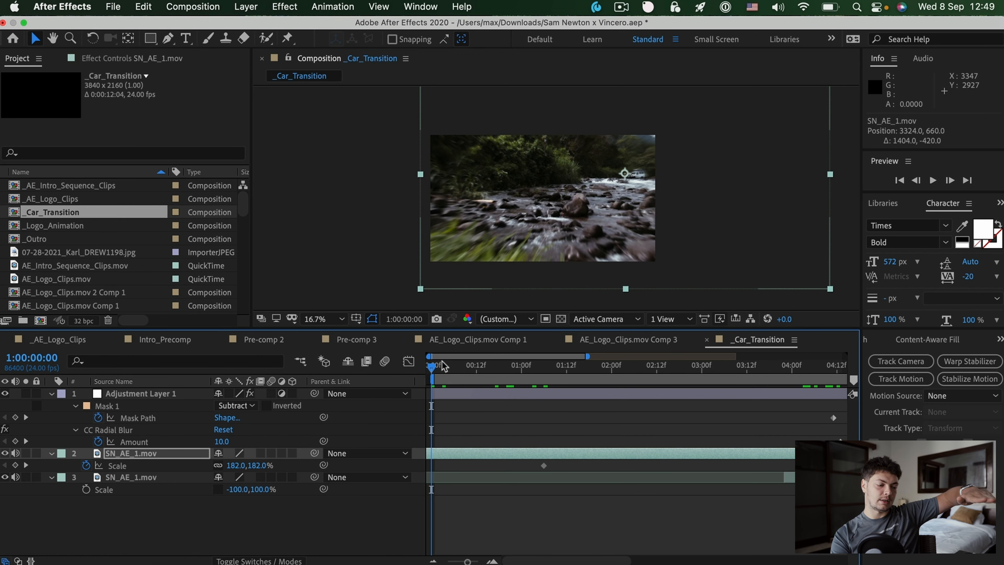
- Add a Position keyframe at 1:00:01:16 on the upper SN_AE_1.mov layer, moving the clip to about 2376, 756
left_click(503, 367)
left_click_drag(509, 379, 581, 388)
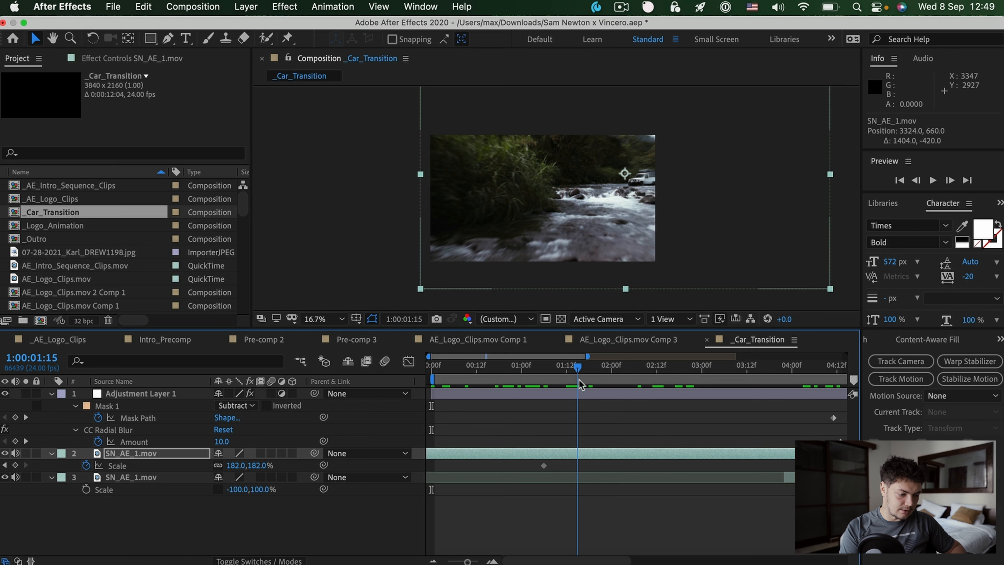
left_click_drag(629, 241, 590, 245)
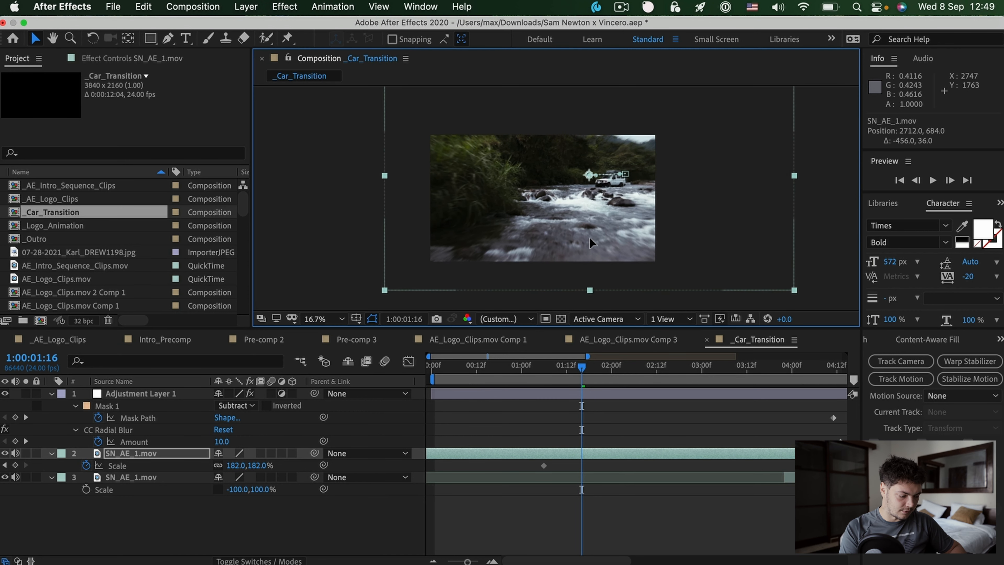
key("p")
key("shift+r")
left_click_drag(611, 240, 593, 243)
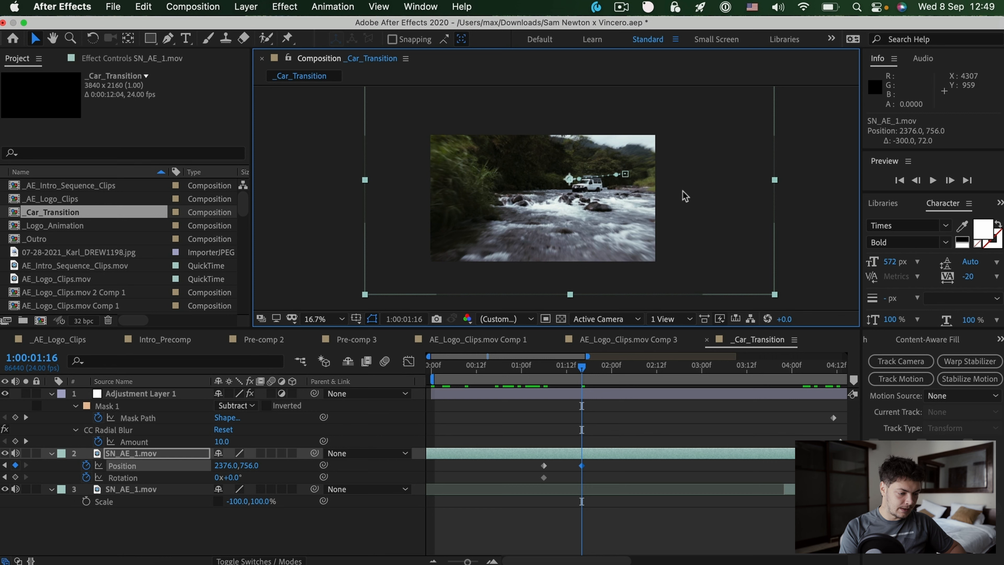
- At 1:00:03:22, scale the upper SN_AE_1.mov layer to 493% and reposition it to about 3732, 1824
left_click_drag(697, 366, 786, 382)
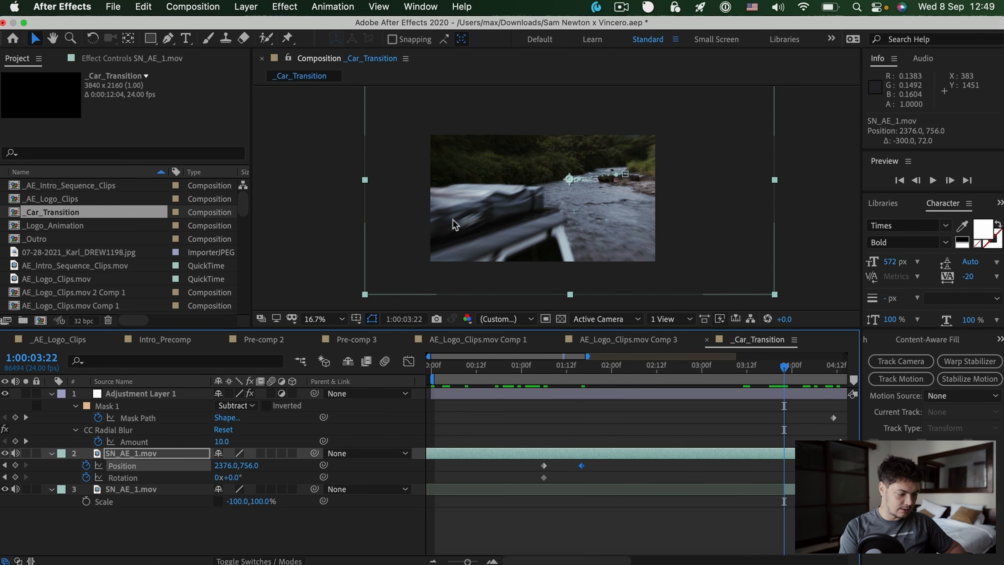
key("s")
left_click_drag(246, 468, 577, 302)
left_click_drag(785, 366, 743, 367)
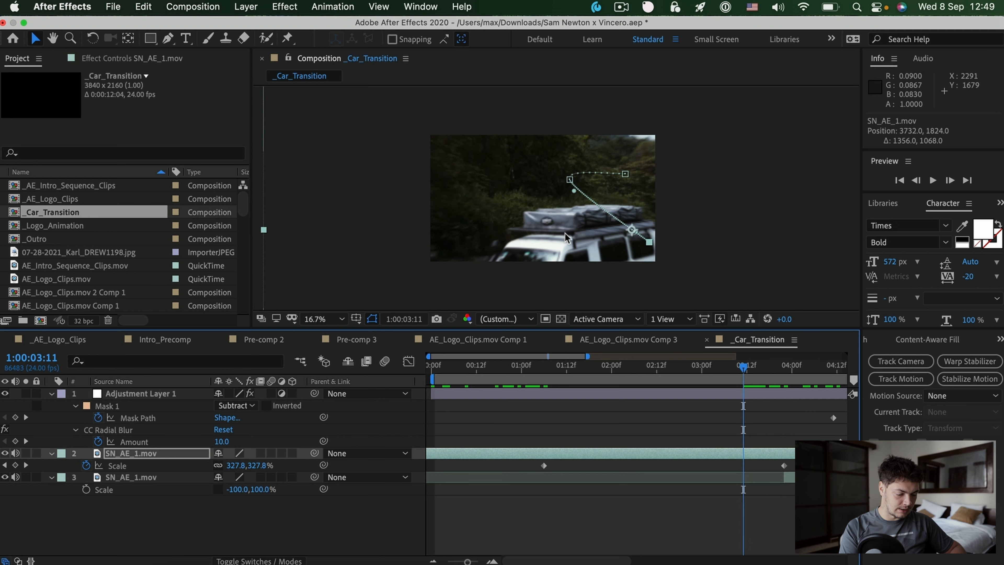
- Shift the last Position and Scale keyframes to 1:00:03:11, reposition the clip there to about 3168, -36, and review the motion
key("u")
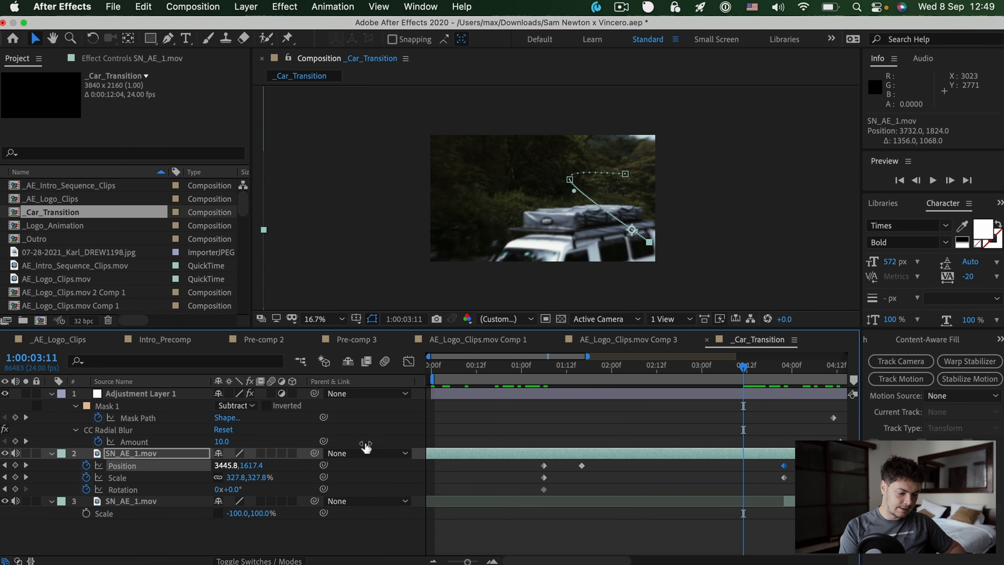
left_click(196, 476, "shift")
left_click_drag(784, 477, 743, 477)
left_click_drag(581, 241, 558, 153)
key("u")
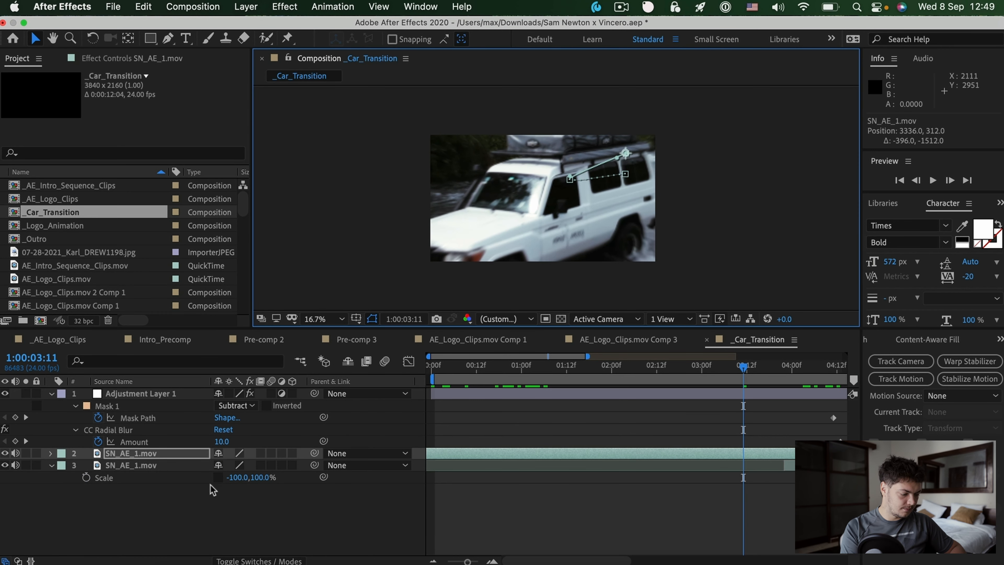
left_click_drag(628, 203, 620, 189)
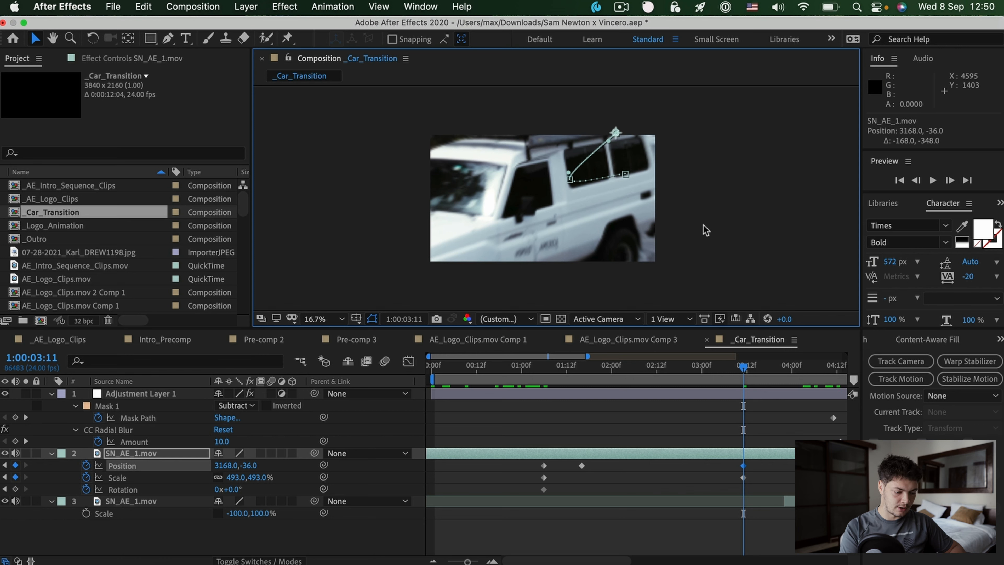
left_click_drag(743, 376, 665, 409)
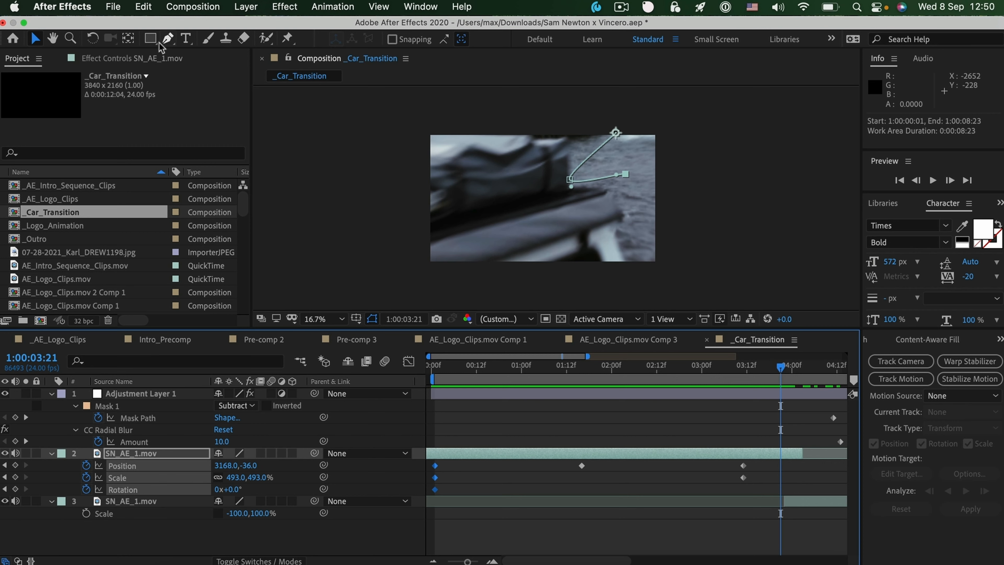
- Draw a closed nine-point Pen mask around the car on the upper SN_AE_1.mov layer at 1:00:03:21, extending its outer corner beyond the frame
left_click(168, 38)
left_click(403, 137)
left_click(503, 132)
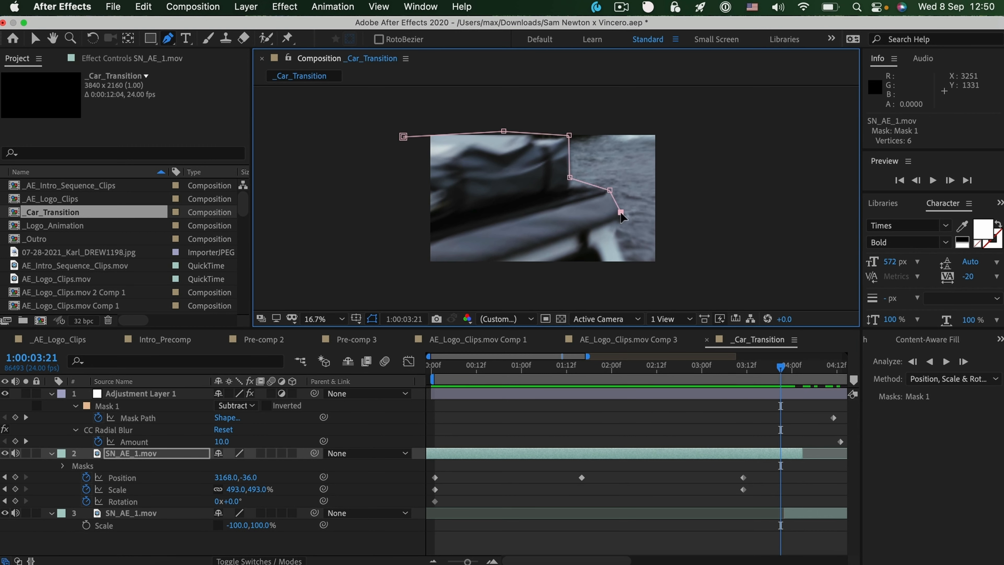
left_click(432, 266)
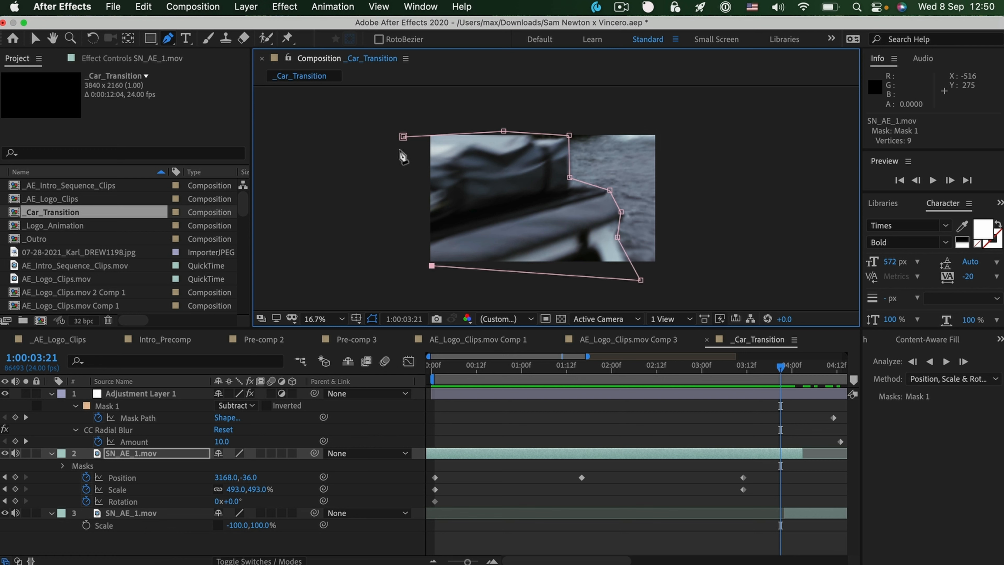
left_click(403, 136)
left_click_drag(432, 265, 414, 288)
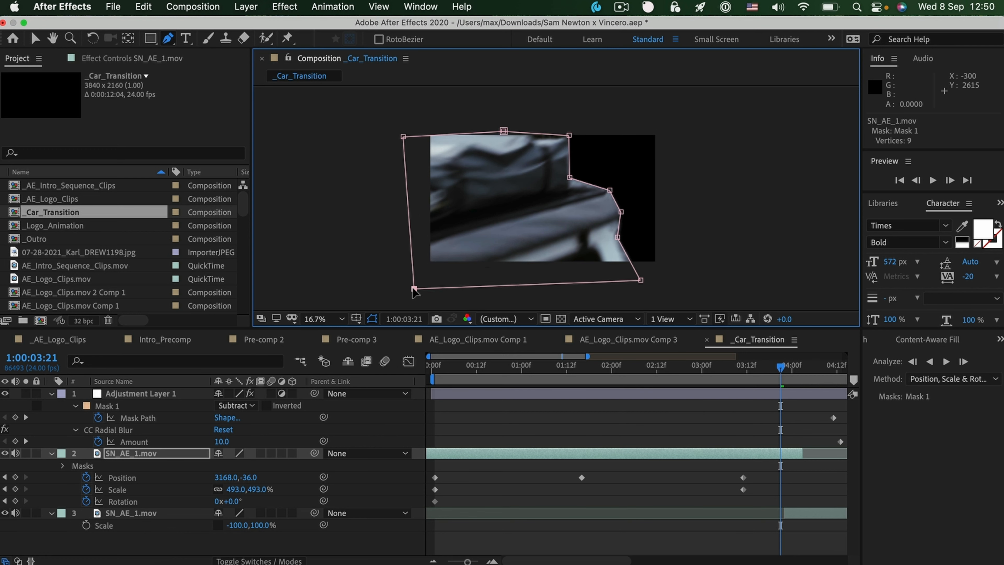
- Keyframe Mask 1's Mask Path on the upper SN_AE_1.mov layer to follow the car around 1:00:03:21, and preview the reveal
key("m")
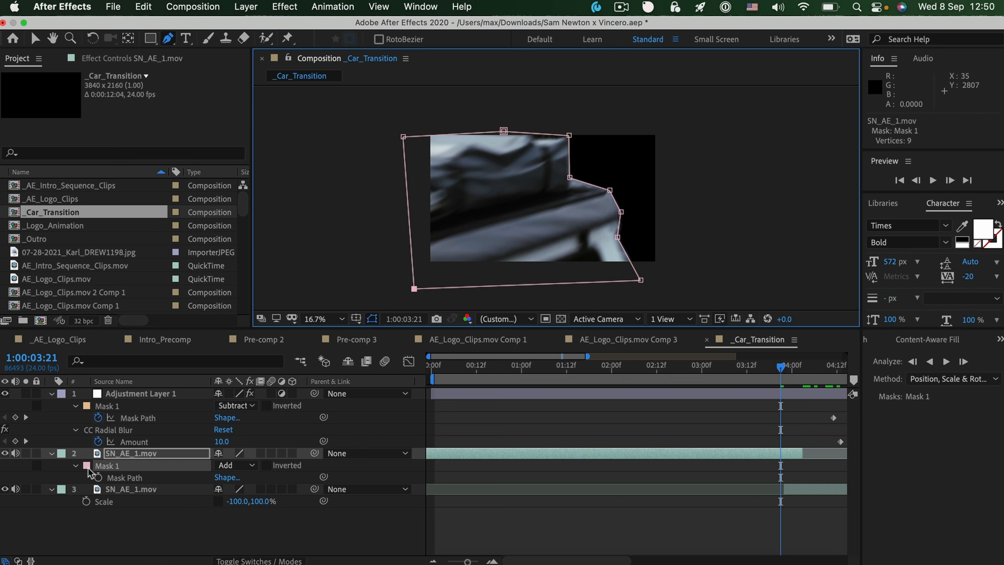
left_click(98, 477)
left_click_drag(781, 373, 788, 373)
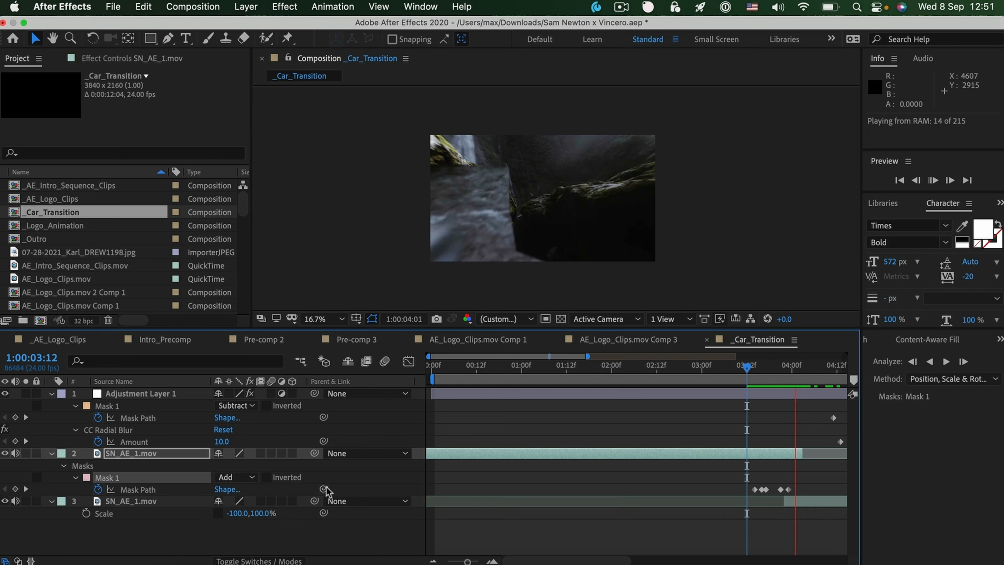
key("space")
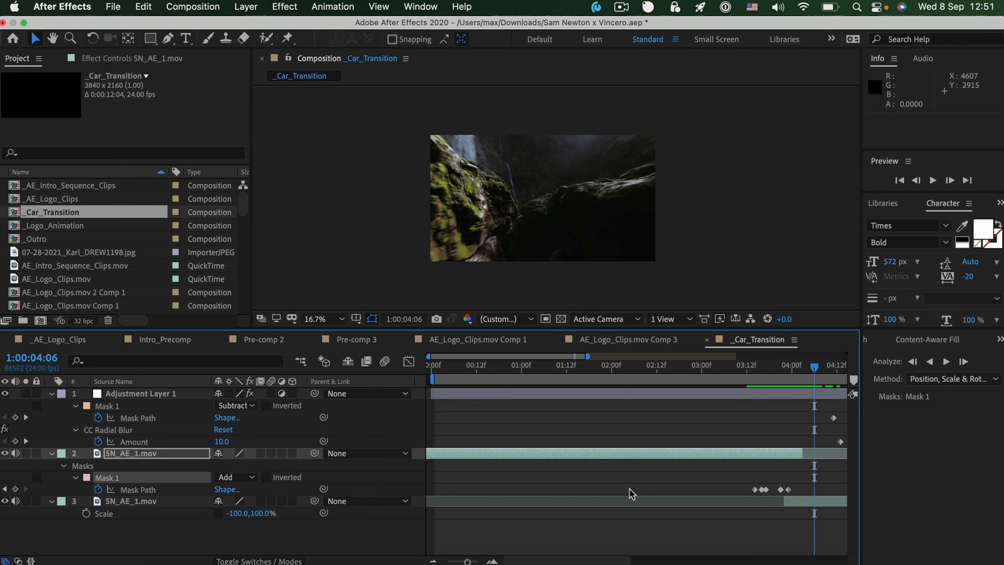
- Feather Mask 1 on the upper SN_AE_1.mov layer by 13 pixels at 1:00:03:19
left_click(772, 366)
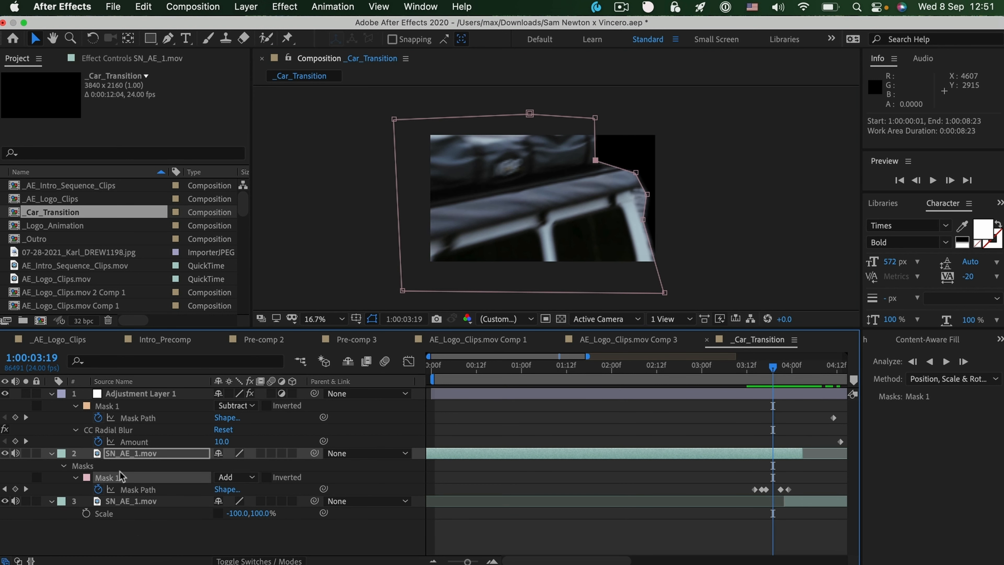
key("f")
left_click_drag(241, 480, 279, 480)
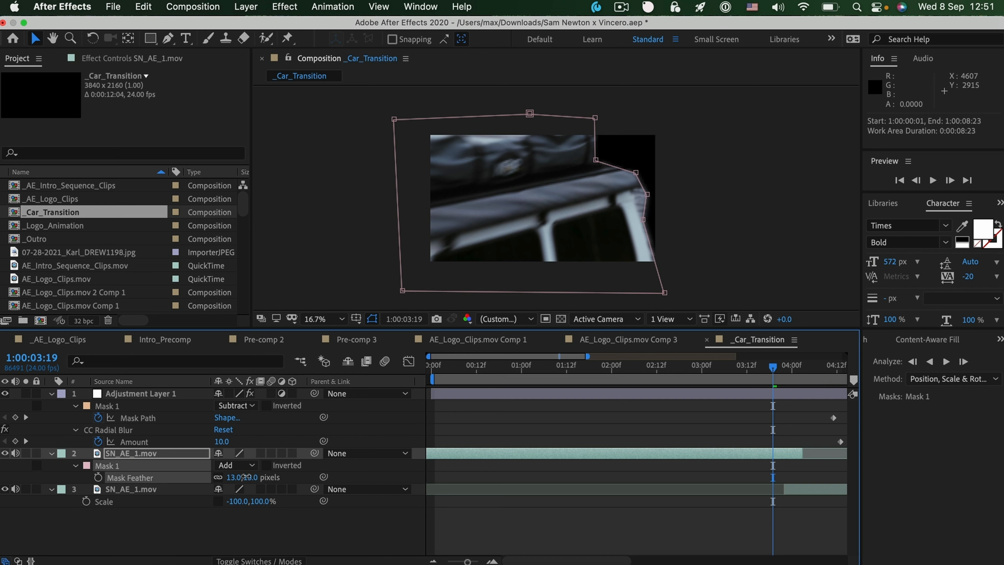
- Raise Mask 1's feather to 41 pixels, extend the lower SN_AE_1.mov layer's start back to about 1:00:03:12, and preview the transition
left_click(313, 545)
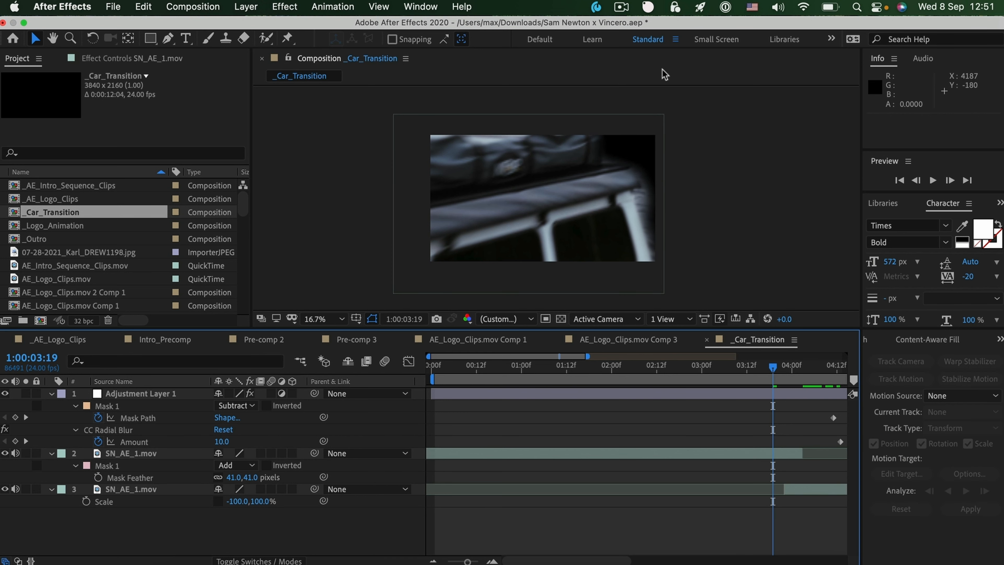
left_click_drag(788, 492, 764, 494)
left_click(740, 368)
key("space")
key("space")
left_click_drag(740, 369, 789, 374)
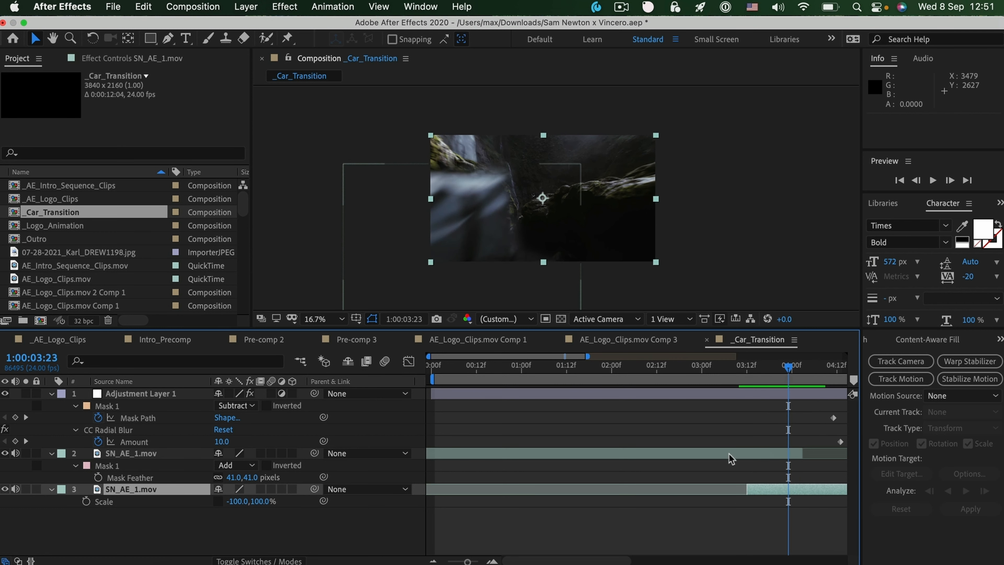
- Reveal the Mask Path keyframes on the upper SN_AE_1.mov layer and preview the shot from around 1:00:01:10
left_click(780, 453)
key("m")
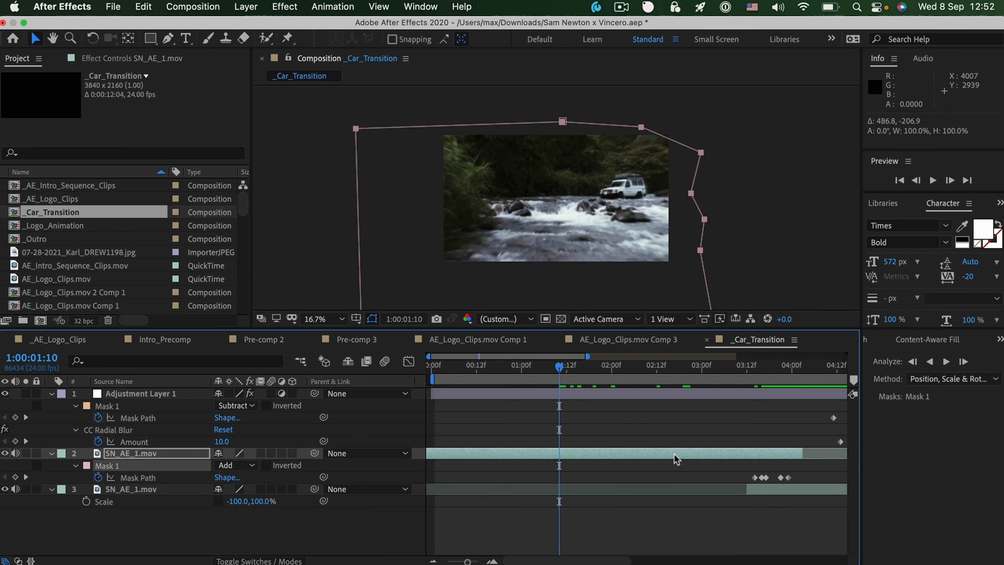
left_click(660, 472)
key("space")
key("space")
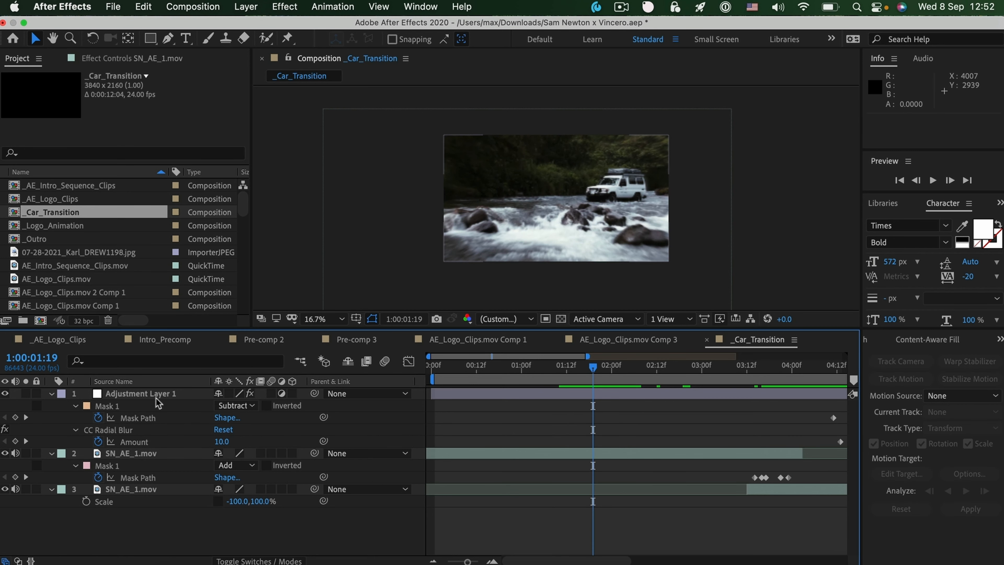
- Temporarily enable the red Fill effect on Adjustment Layer 1 to examine which area its mask leaves blurred
left_click(134, 394)
left_click(125, 59)
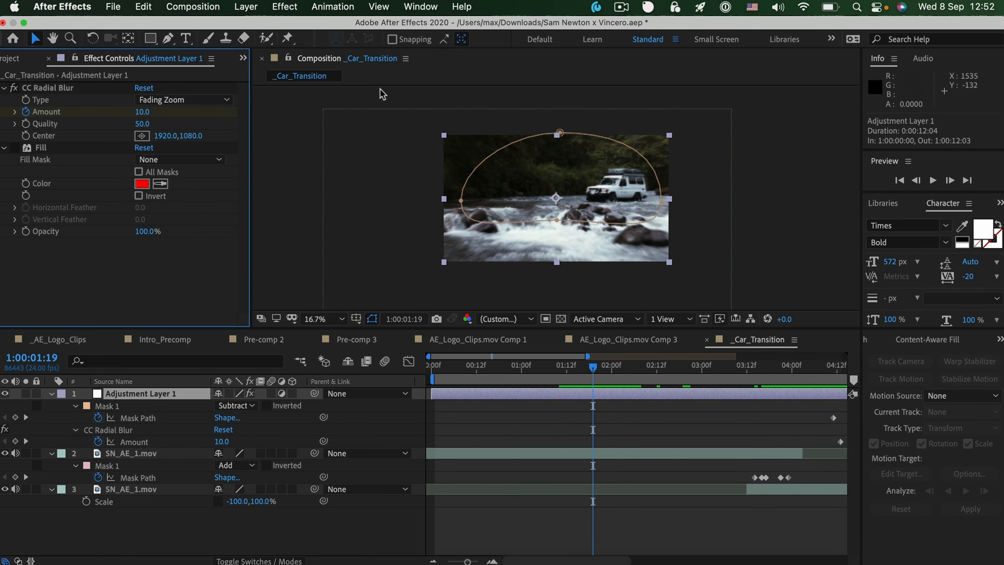
key("period")
key("period")
key("comma")
left_click(14, 148)
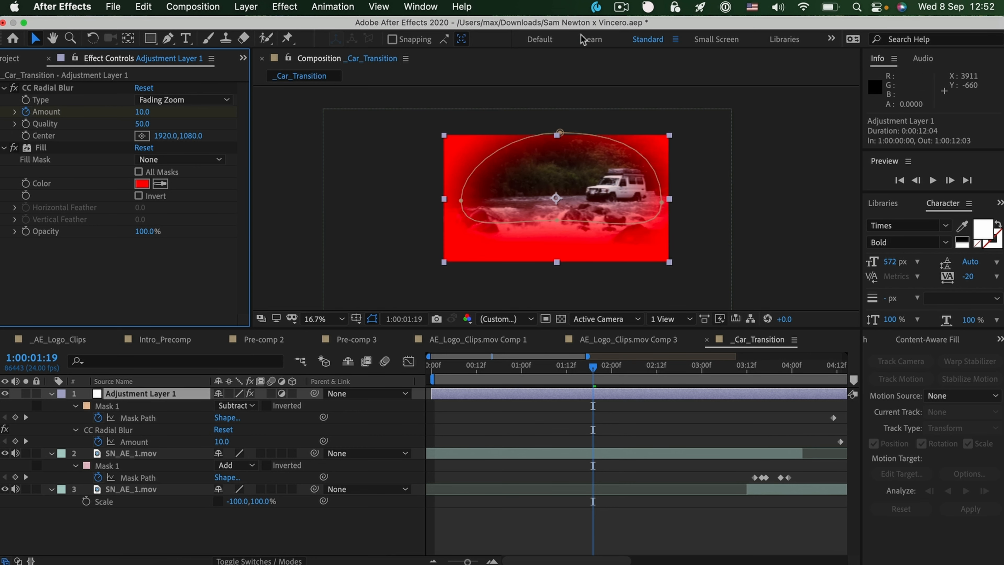
left_click(14, 147)
- Toggle CC Radial Blur on Adjustment Layer 1 off and on repeatedly to compare the blurred edges
left_click(13, 86)
left_click(14, 86)
left_click(14, 86)
left_click(13, 86)
left_click(13, 87)
left_click(13, 86)
left_click(13, 87)
left_click(13, 87)
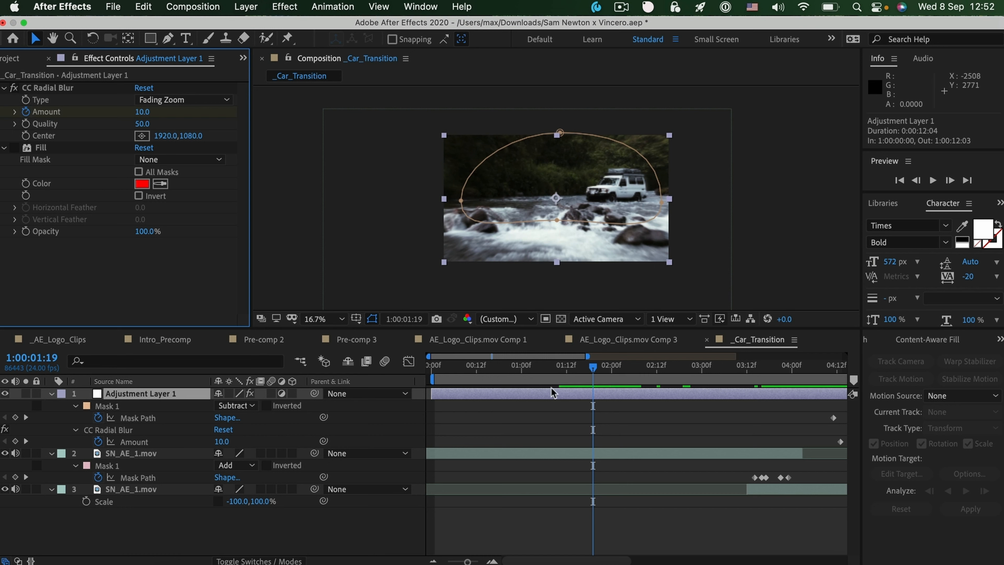
- Preview the full car transition from 1:00:01:00, and inspect the upper SN_AE_1.mov layer's mask and motion path at 1:00:01:23
left_click(521, 366)
left_click(567, 488)
key("space")
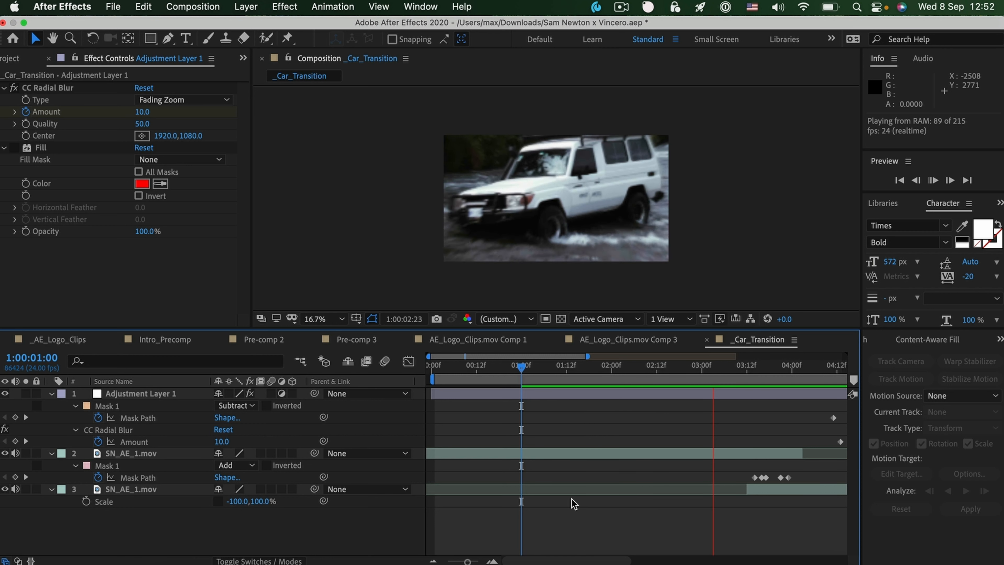
key("space")
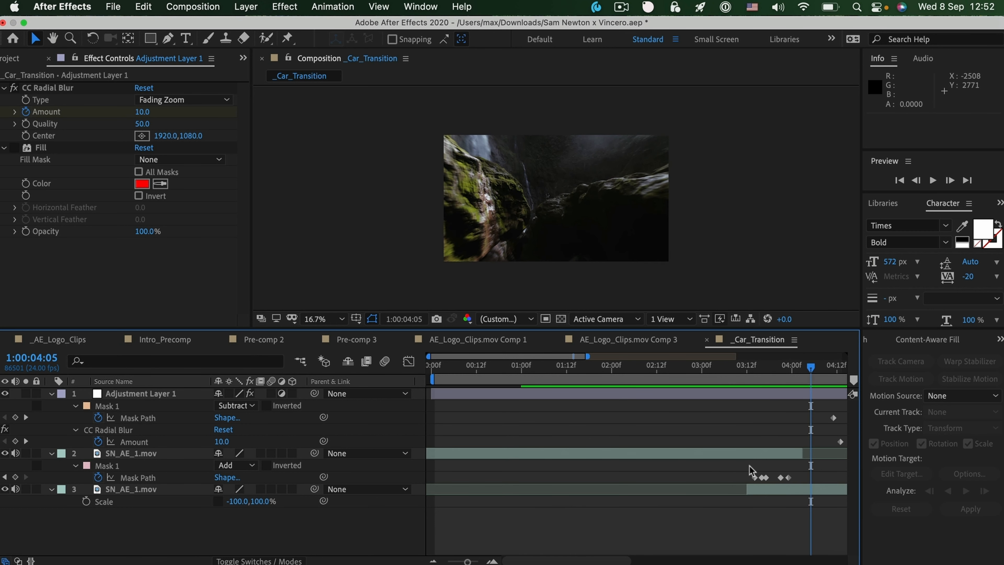
left_click_drag(708, 375, 551, 376)
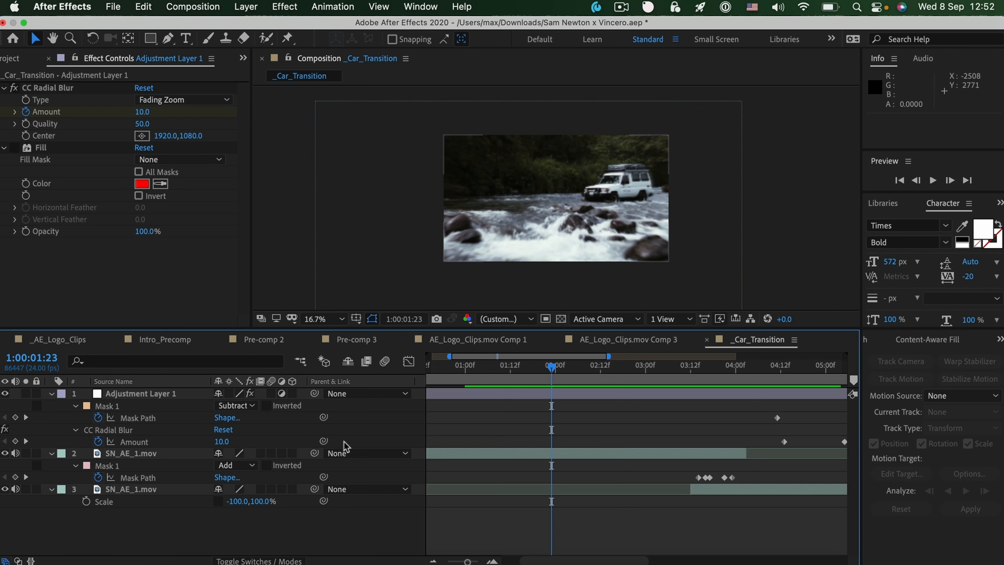
left_click(114, 453)
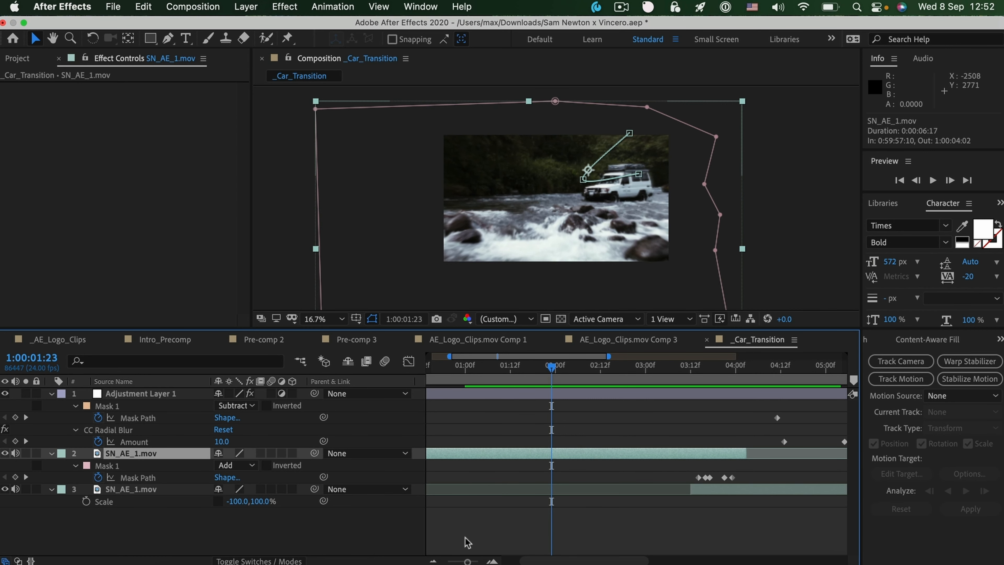
left_click_drag(460, 559, 459, 561)
- Close the _Car_Transition composition and bring up the _AE_Logo_Clips composition
key("super+w")
key("super+w")
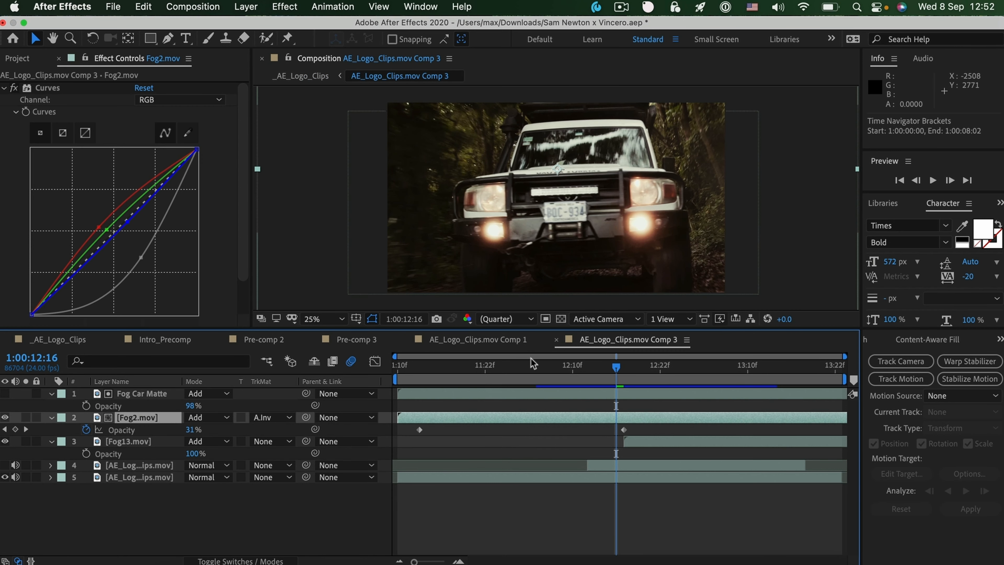
left_click(58, 339)
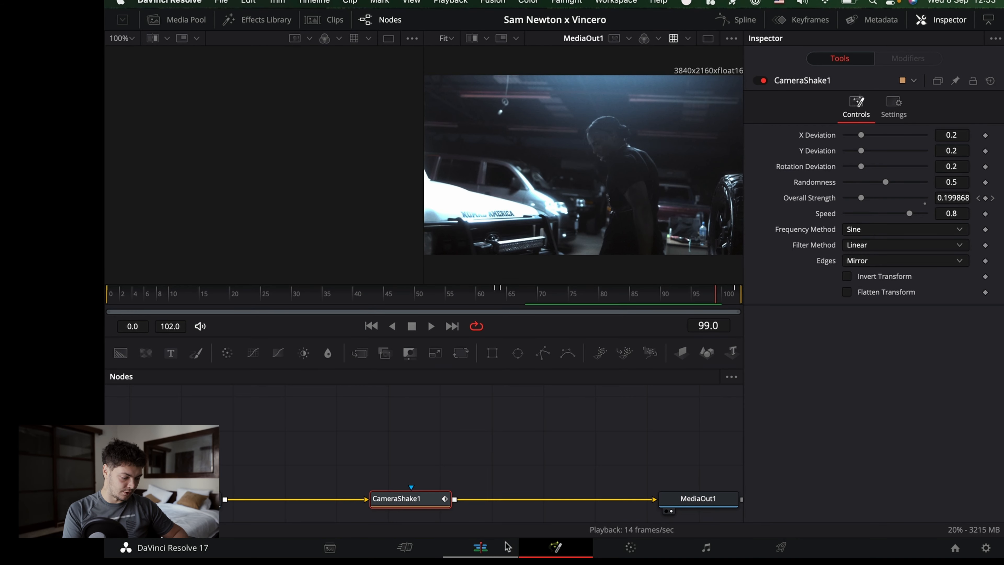
- Switch to the Edit page in DaVinci Resolve and play Timeline 1 from the beginning
left_click(505, 543)
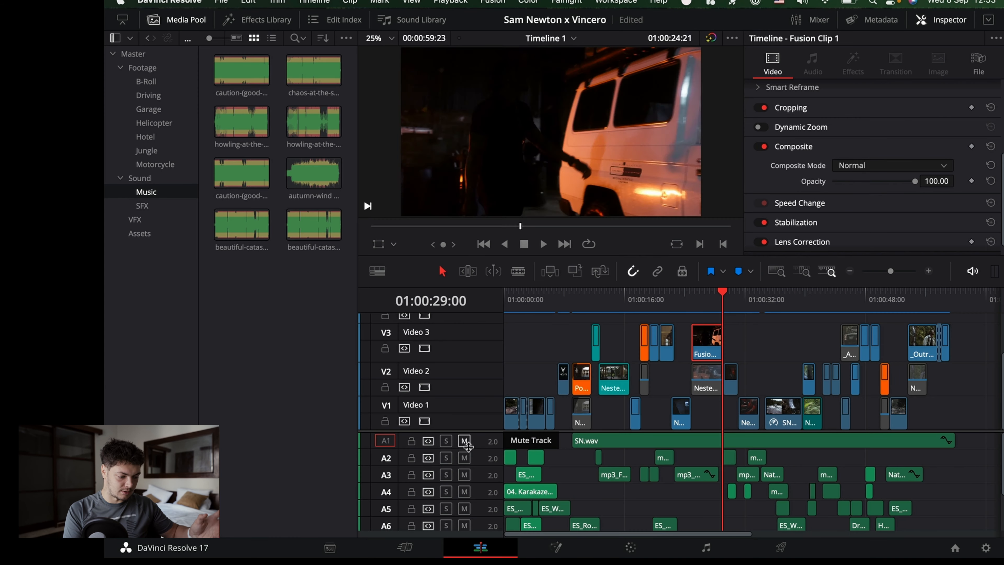
left_click(528, 301)
left_click_drag(528, 301, 489, 304)
key("space")
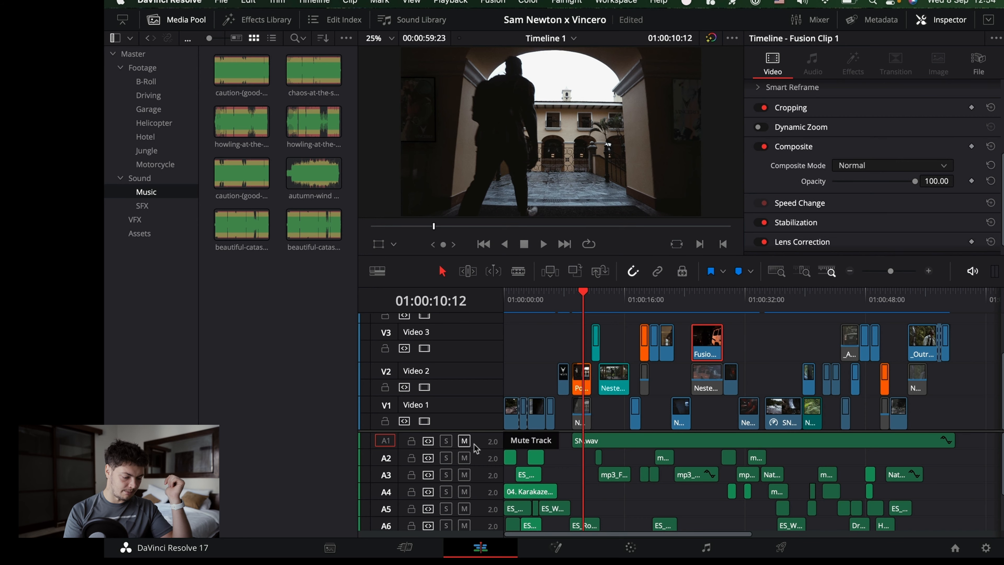
- Glance at the Fairlight page, return to the Edit page, and play the Audio 8 watch section from 01:00:06:20
left_click(706, 547)
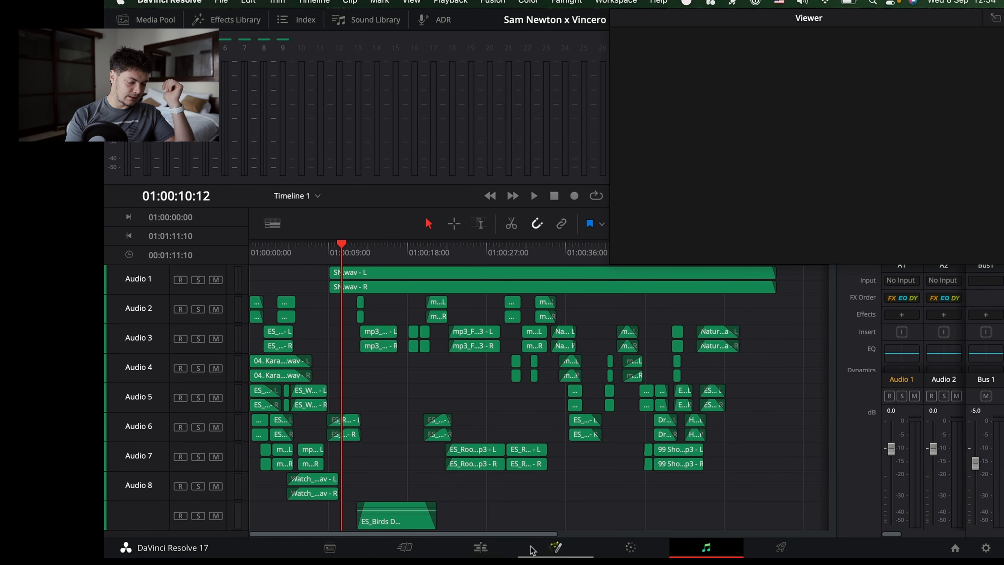
left_click(505, 552)
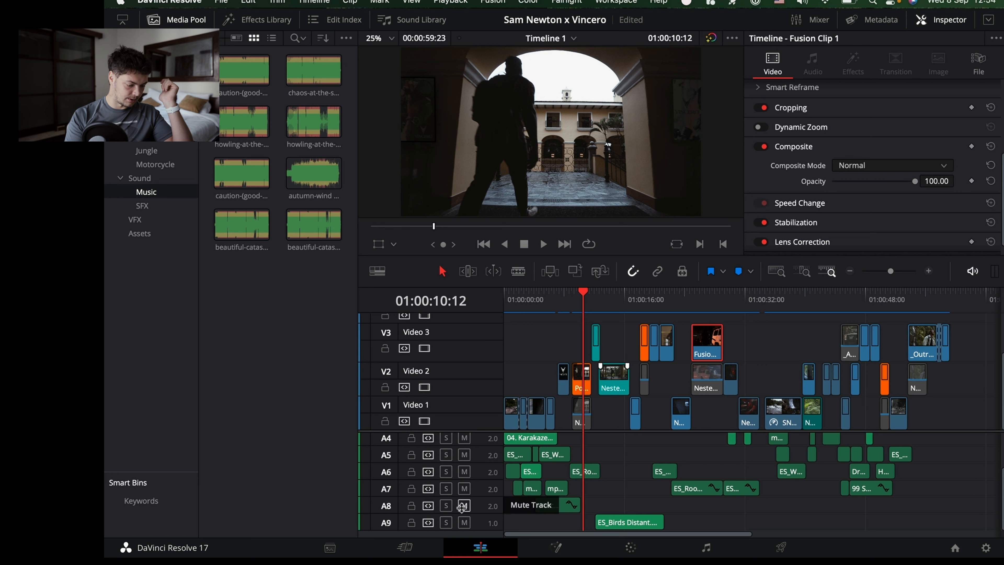
left_click(481, 511)
left_click(555, 295)
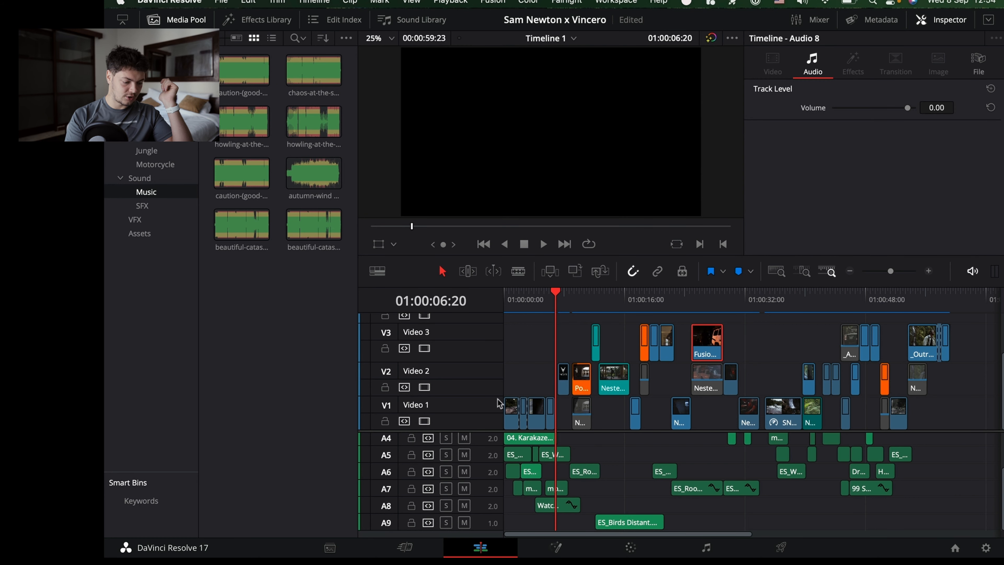
key("space")
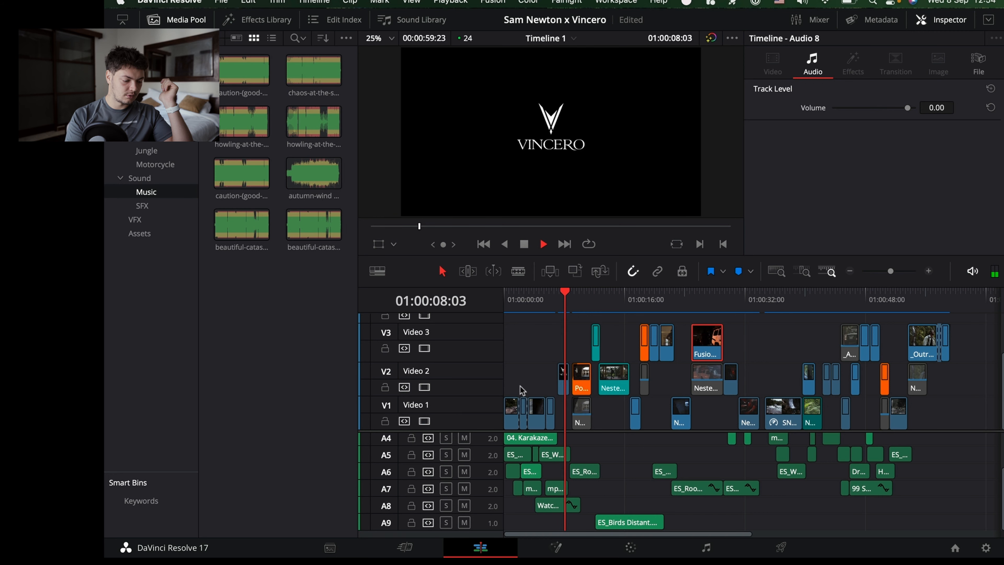
key("space")
- Solo audio track A8 and play the watch sound under the Vincero logo
left_click(445, 505)
left_click(560, 294)
key("space")
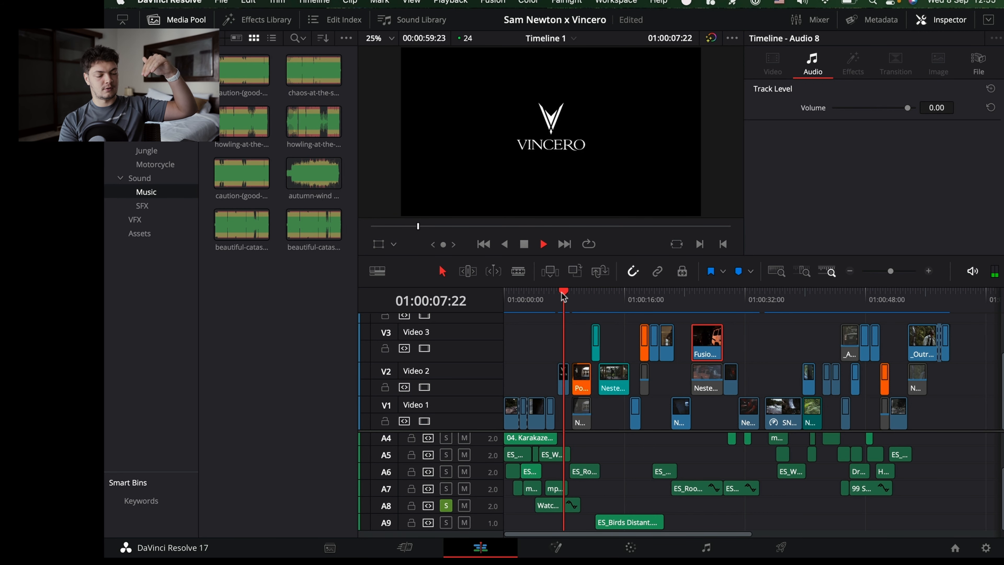
key("space")
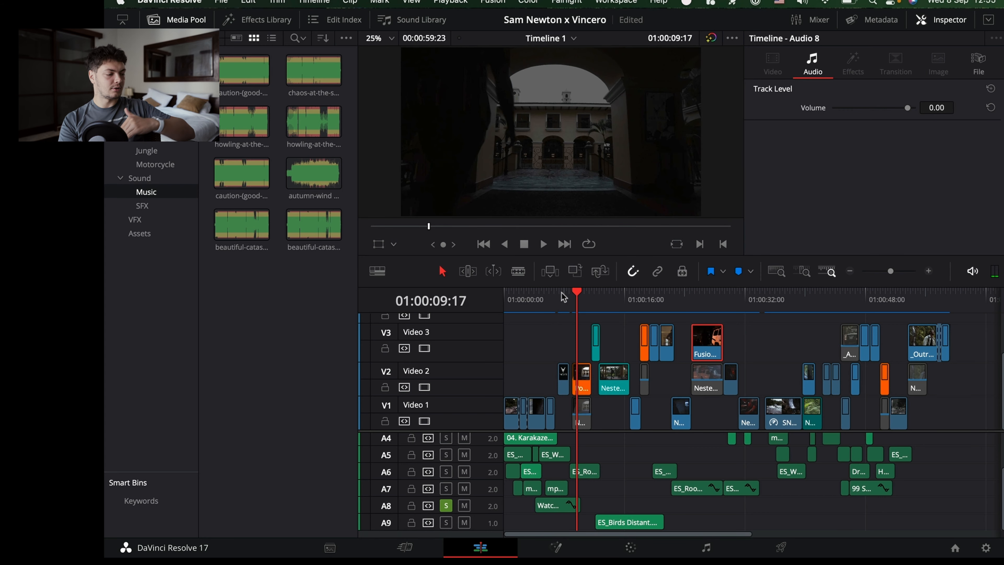
- Audition Watch_LP.wav from the Master bin in the source viewer through its fading end, and unsolo track A8
left_click(132, 54)
double_click(237, 226)
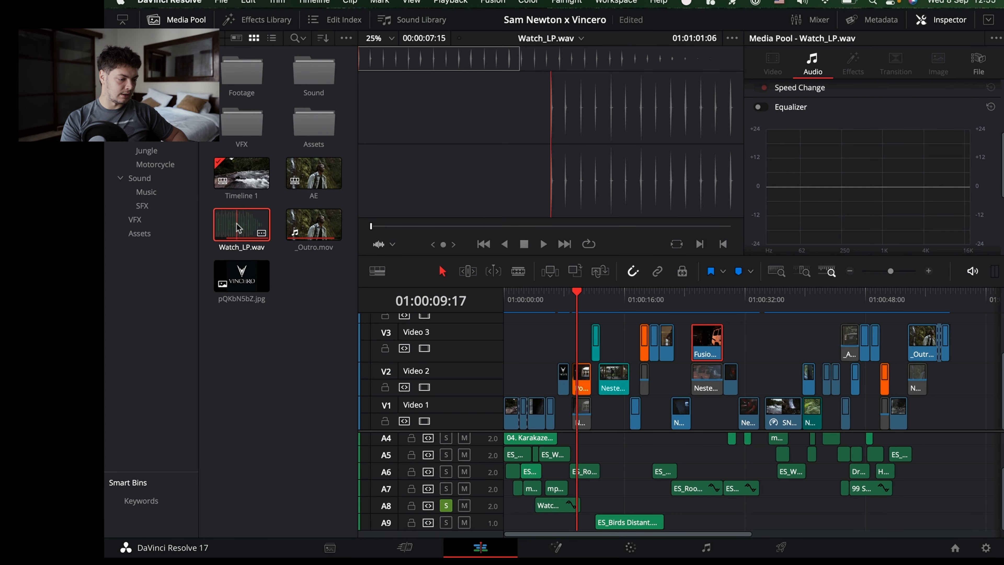
left_click_drag(394, 226, 546, 237)
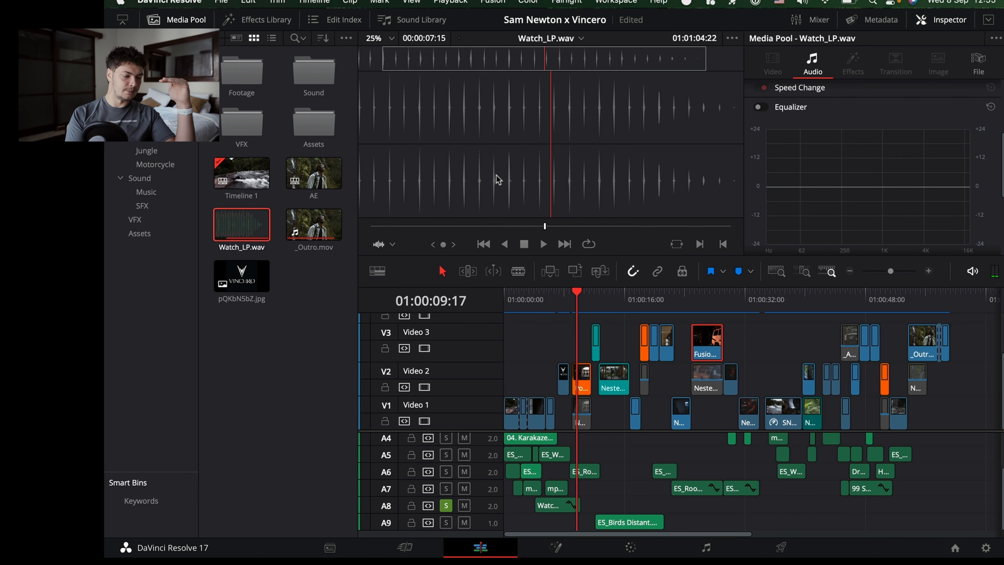
key("space")
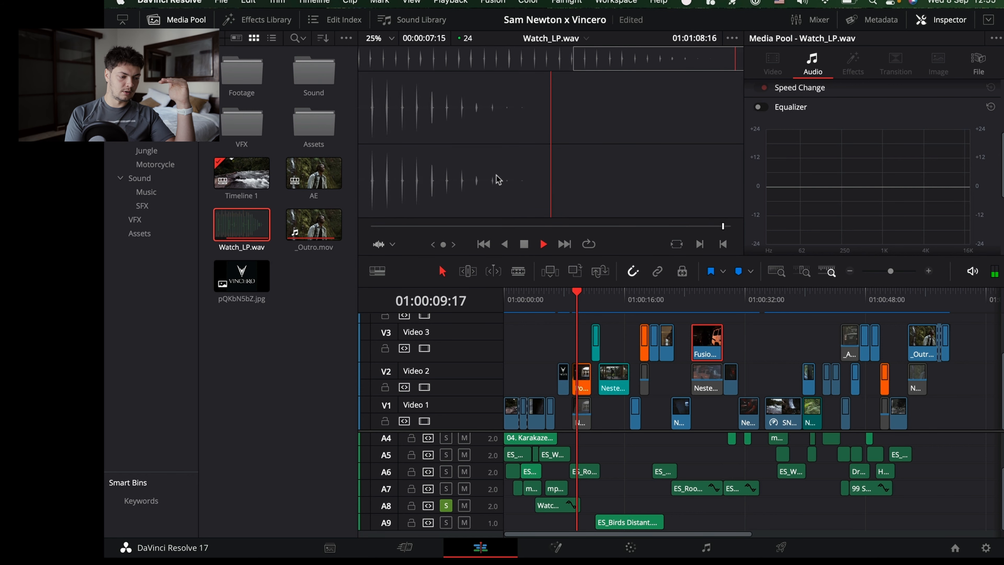
left_click(446, 505)
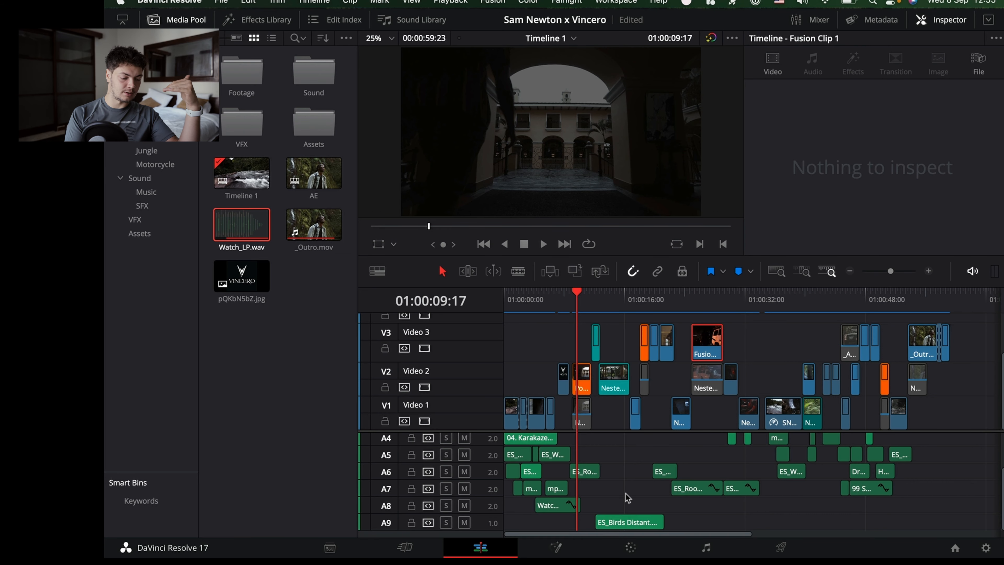
- Open the Fairlight page and increase the height of audio tracks 1 to 7 to show their clips in detail
left_click(555, 547)
left_click(706, 547)
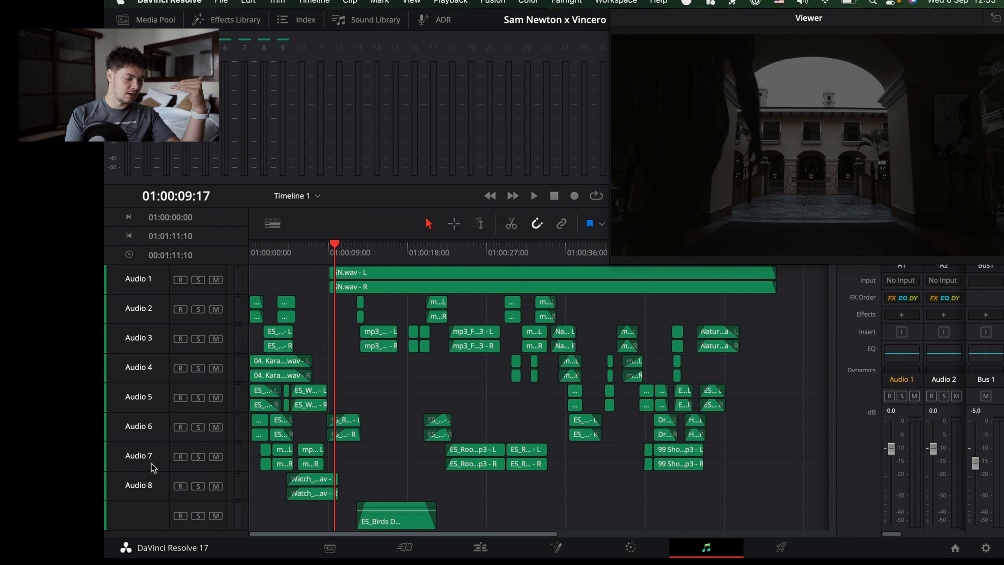
left_click(157, 507)
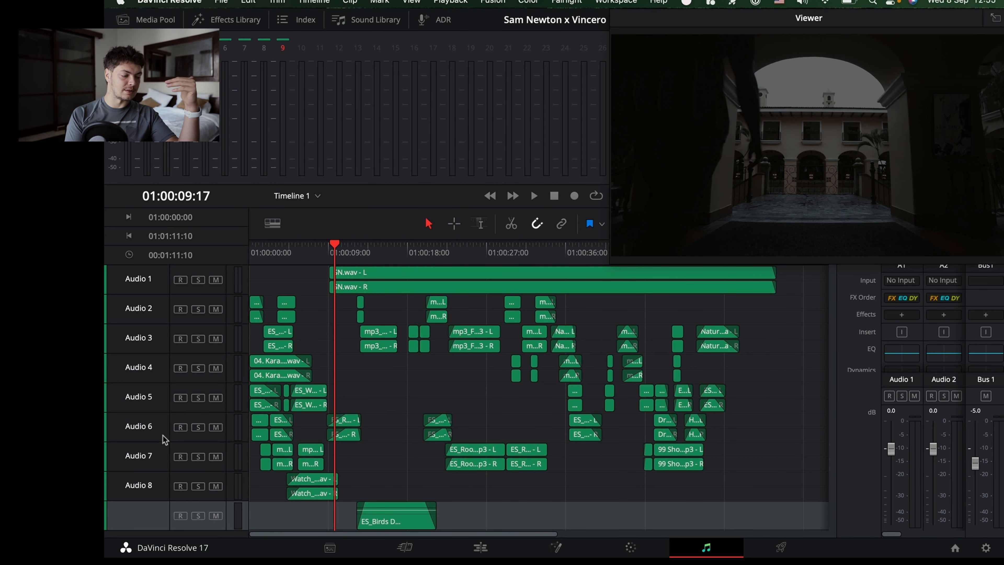
left_click_drag(176, 293, 195, 487)
scroll(195, 490, "down", 3)
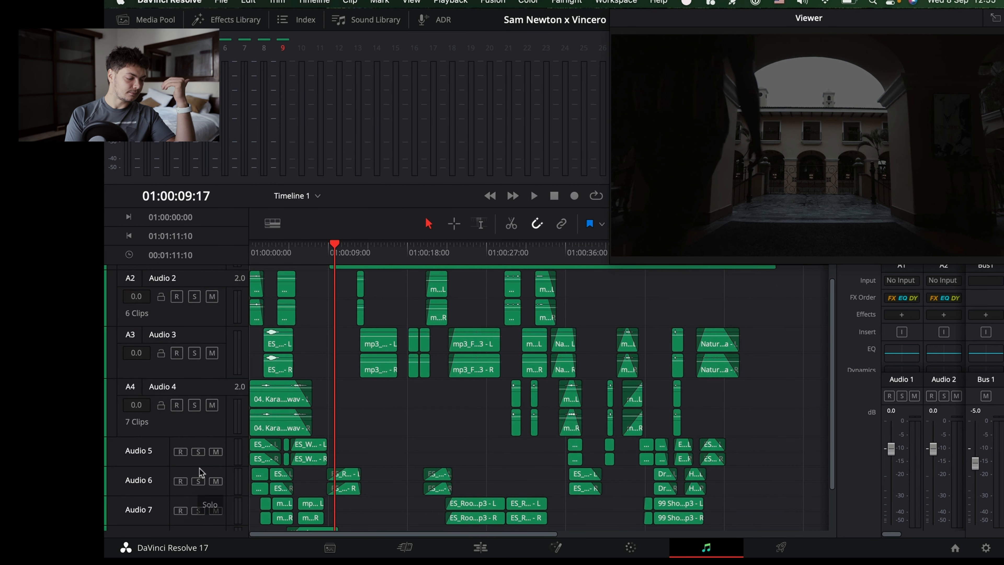
left_click_drag(200, 467, 204, 489)
scroll(201, 486, "down", 3)
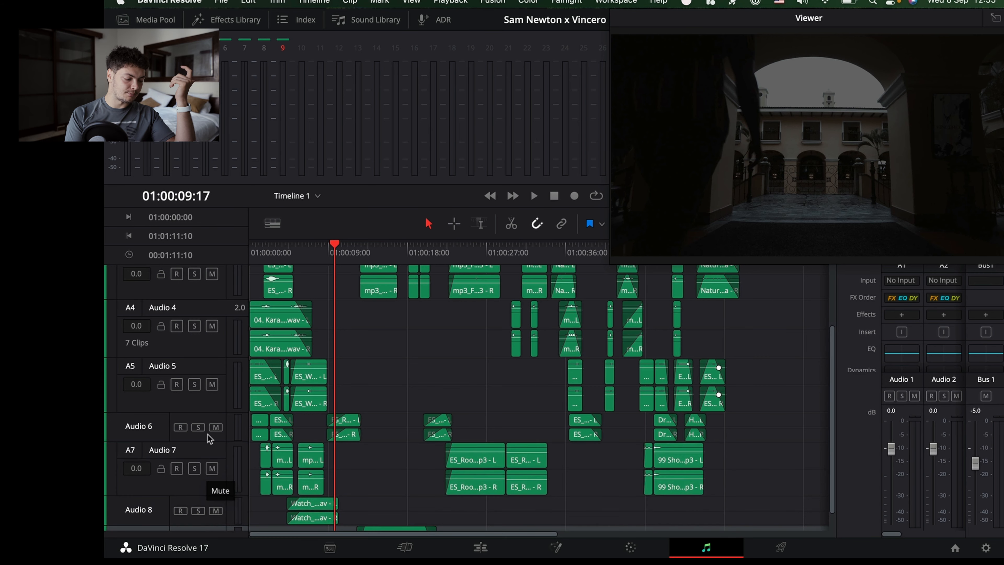
left_click_drag(206, 439, 208, 457)
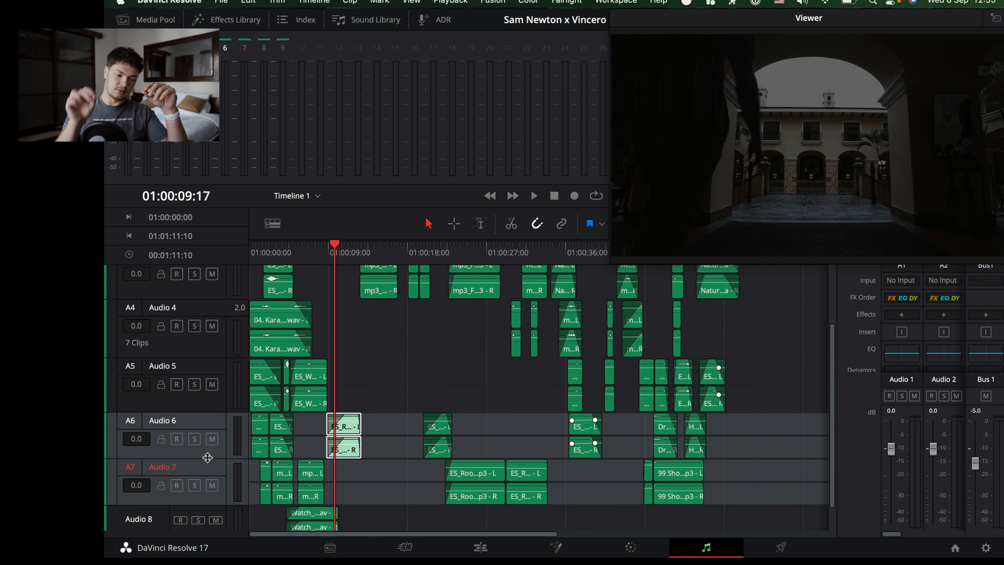
left_click(362, 390)
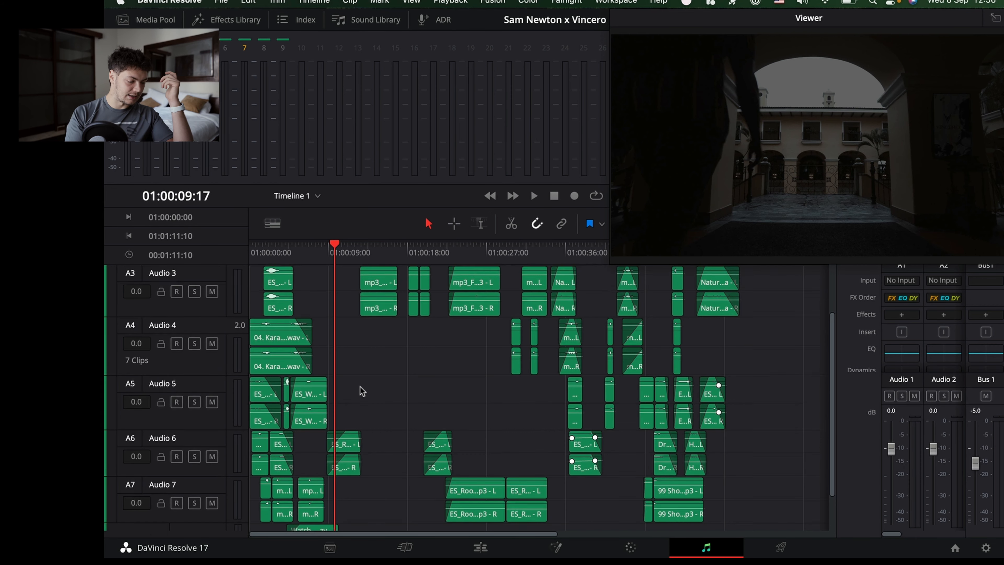
- Select the watch clip on the Audio 8 track and place the playhead at 01:00:07:04
scroll(362, 391, "down", 2)
left_click(308, 494)
left_click(312, 249)
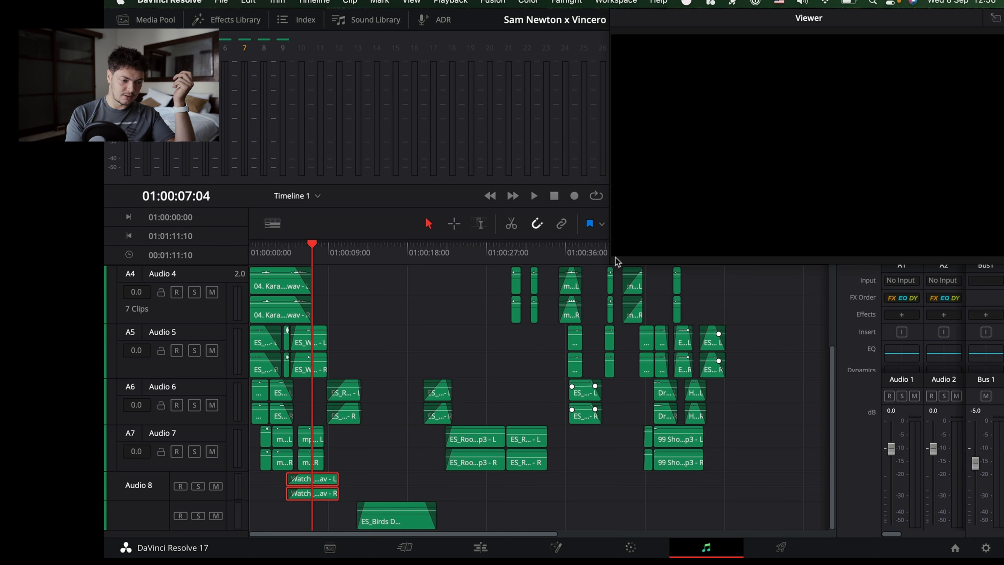
- Dock the floating viewer back into the Fairlight layout and mute the Audio 1 track holding SN.wav
left_click(995, 19)
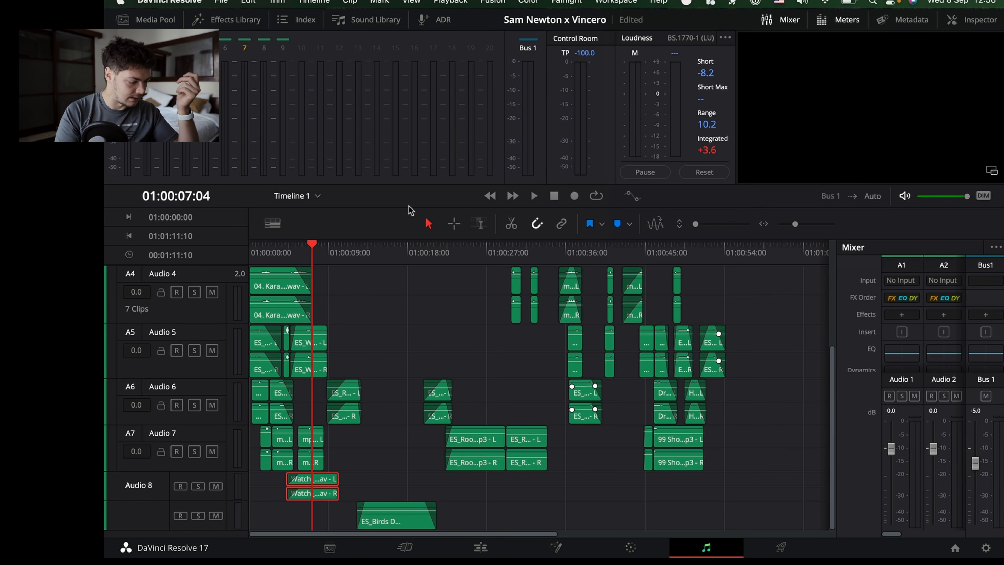
scroll(327, 340, "up", 5)
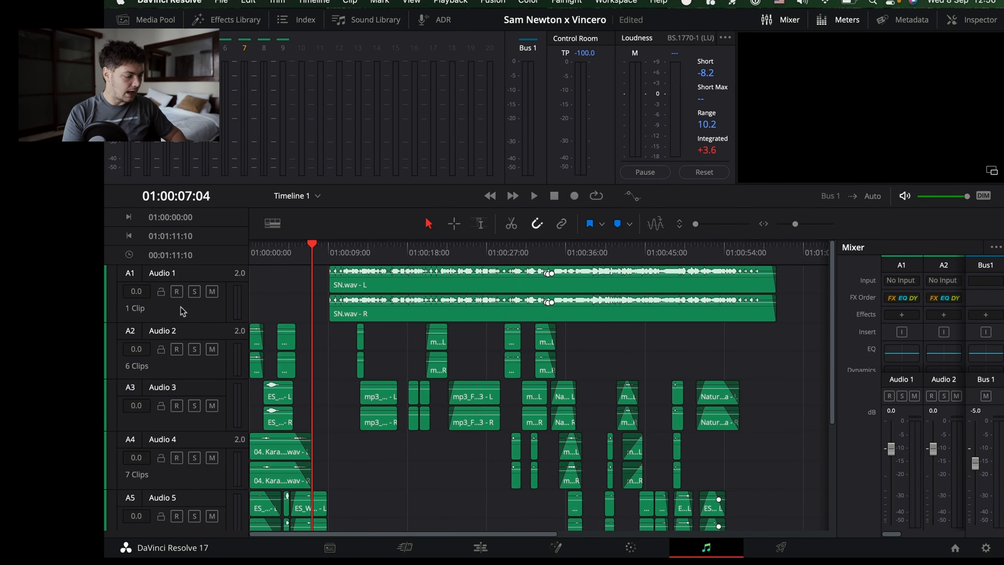
left_click(212, 294)
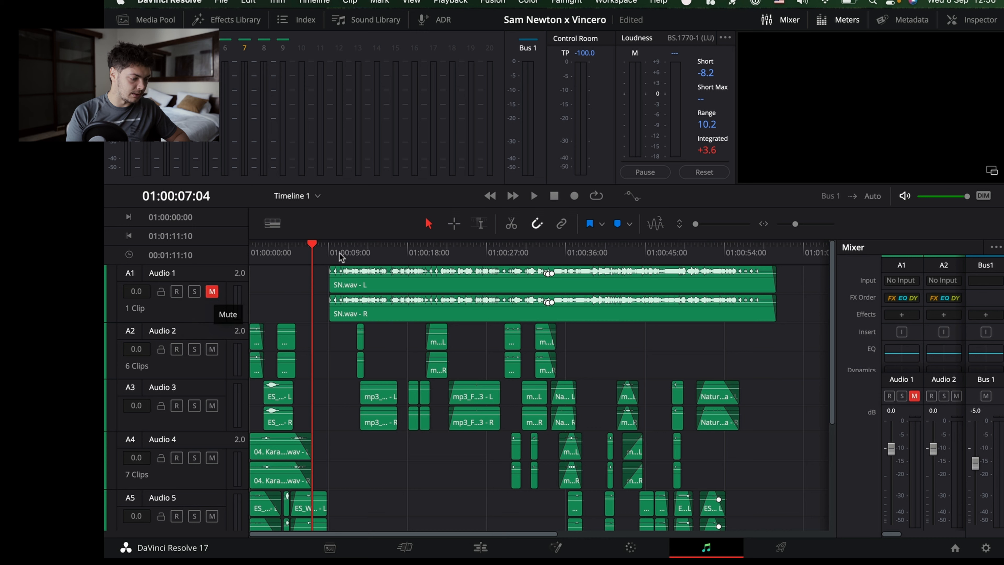
- Play the timeline from its start into the end title with Audio 1 muted, and replay the section before 01:00:41:18
left_click_drag(269, 247, 224, 247)
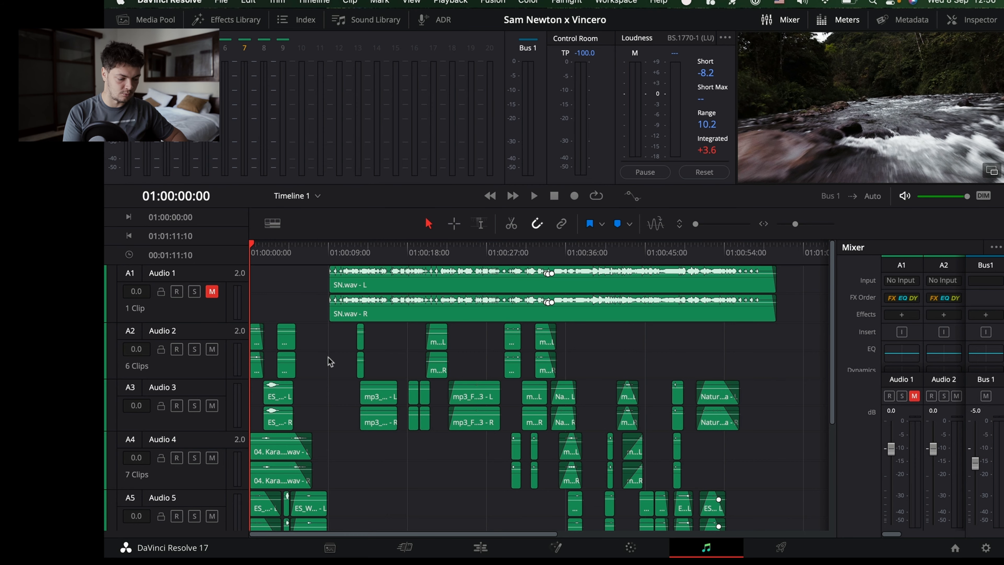
key("space")
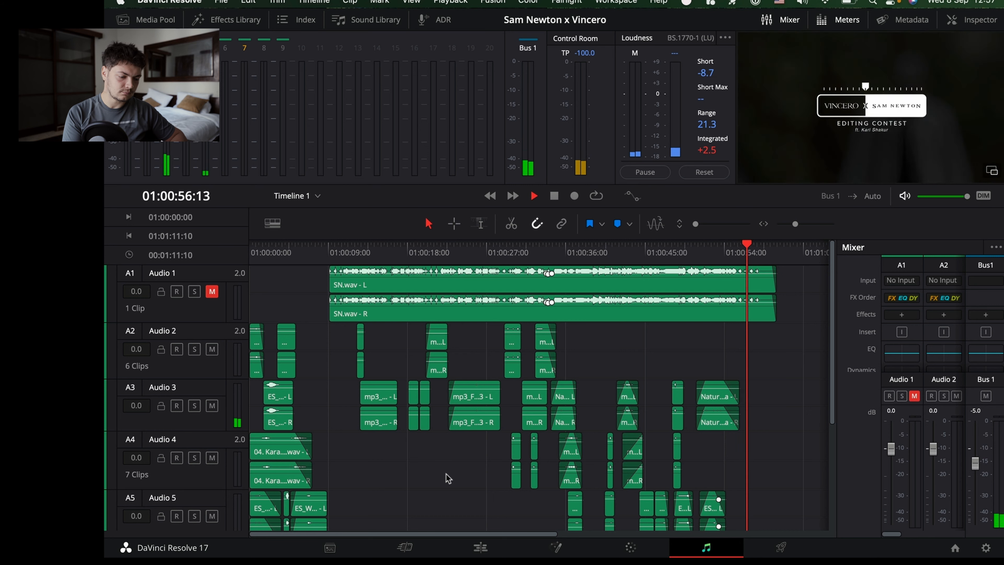
key("space")
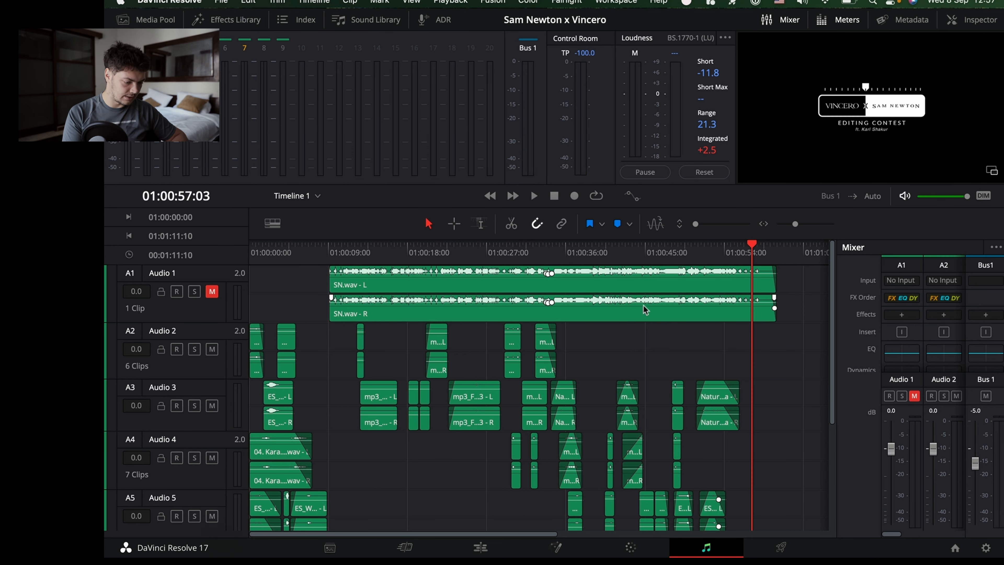
left_click(585, 248)
left_click_drag(585, 244, 613, 255)
key("space")
key("space")
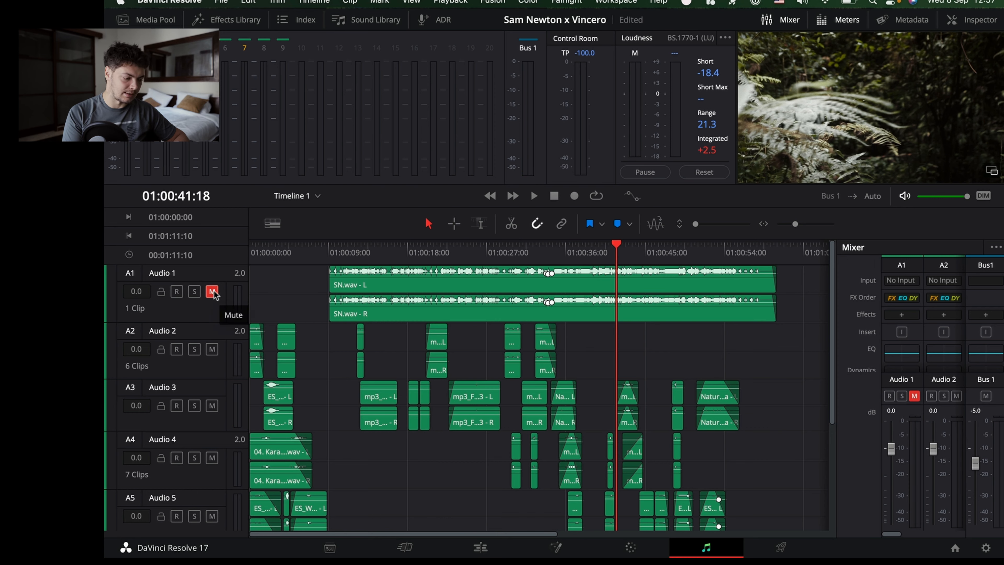
- Return the playhead to the timeline's start, increase the audio track height and magnify the opening section horizontally
key("Home")
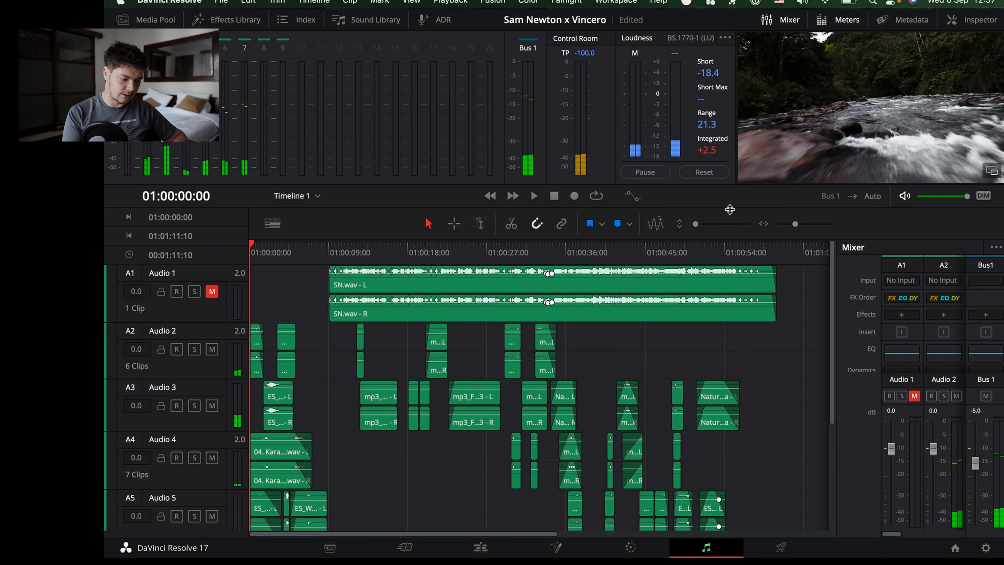
left_click_drag(695, 223, 701, 224)
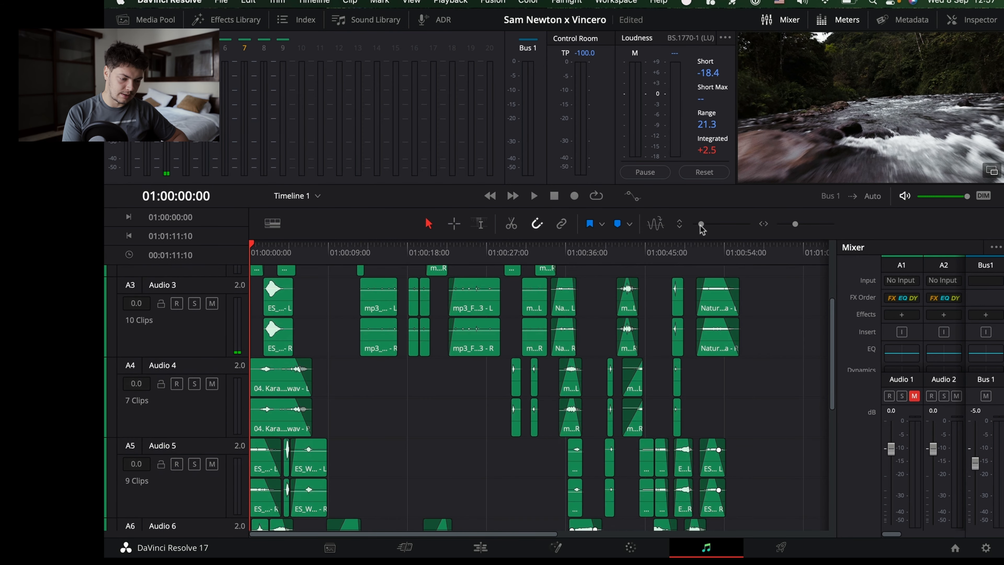
left_click_drag(794, 223, 797, 225)
scroll(405, 353, "up", 4)
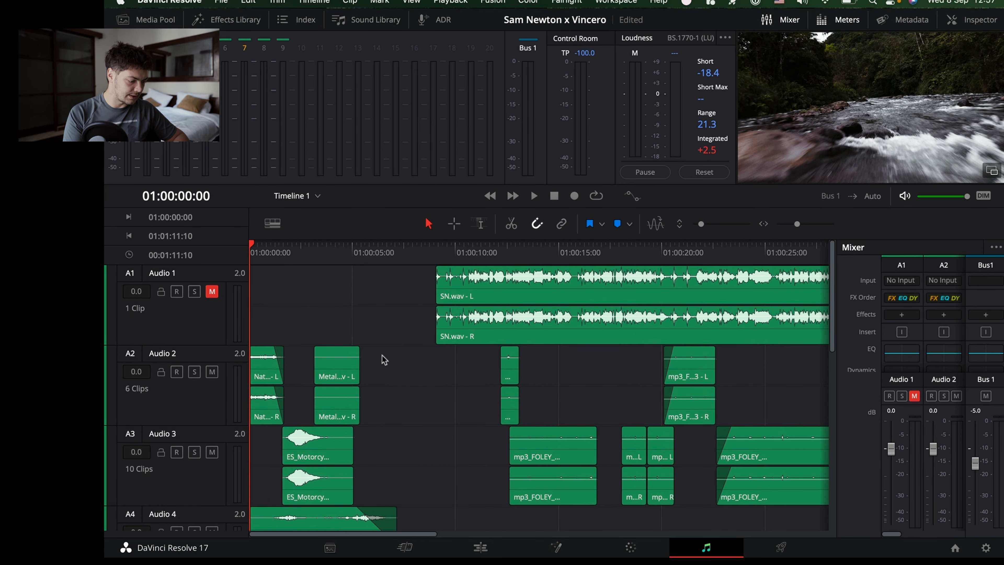
- Solo Audio 2 and audition its opening nature clip, also solo Audio 3 and play both from 01:00:00:16
key("space")
left_click(194, 371)
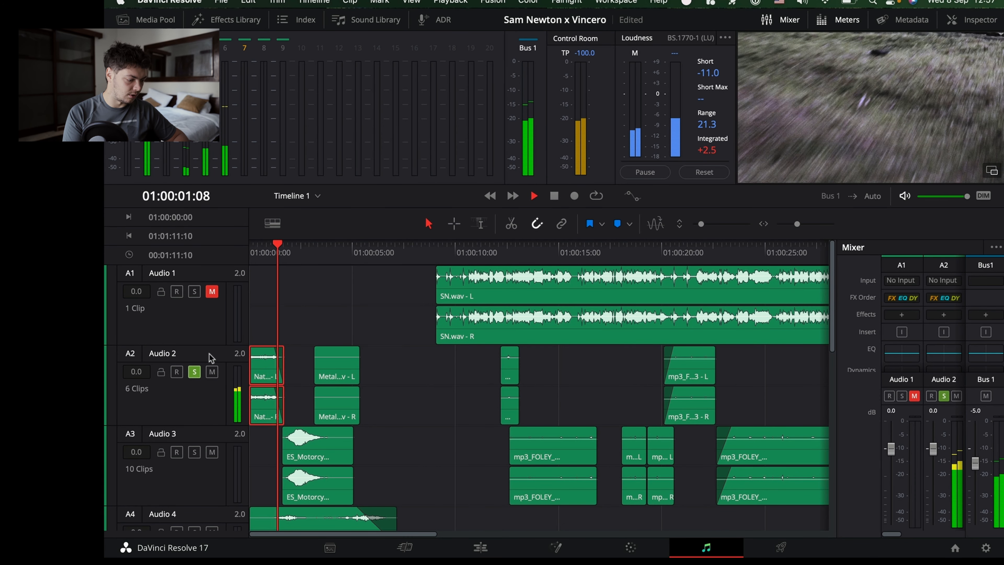
left_click_drag(280, 246, 271, 254)
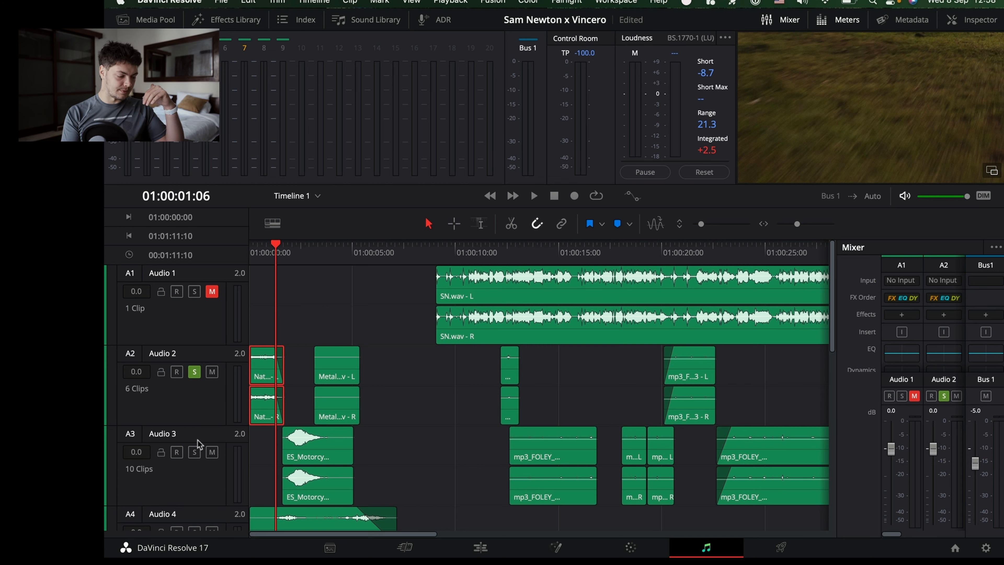
left_click(264, 251)
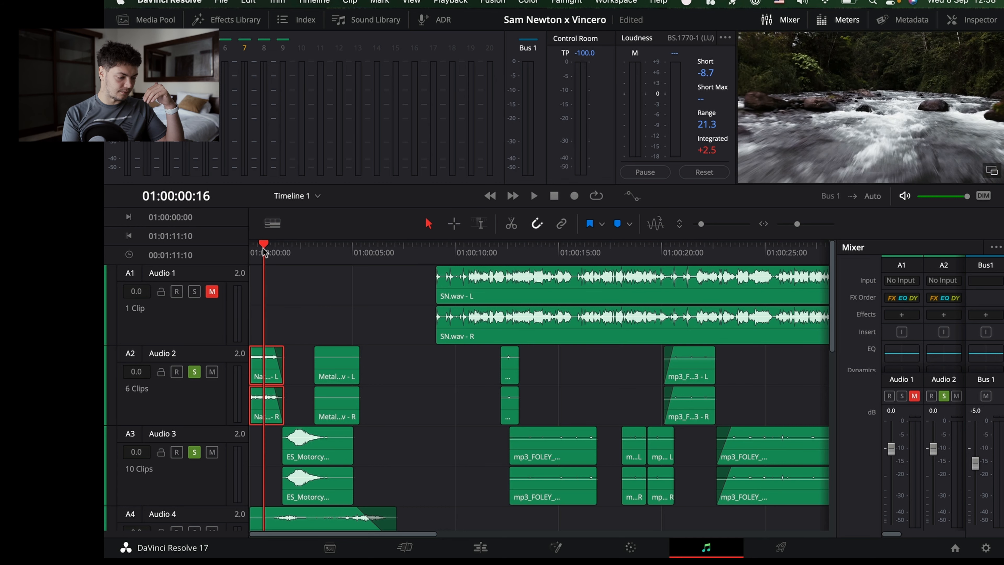
key("space")
key("space")
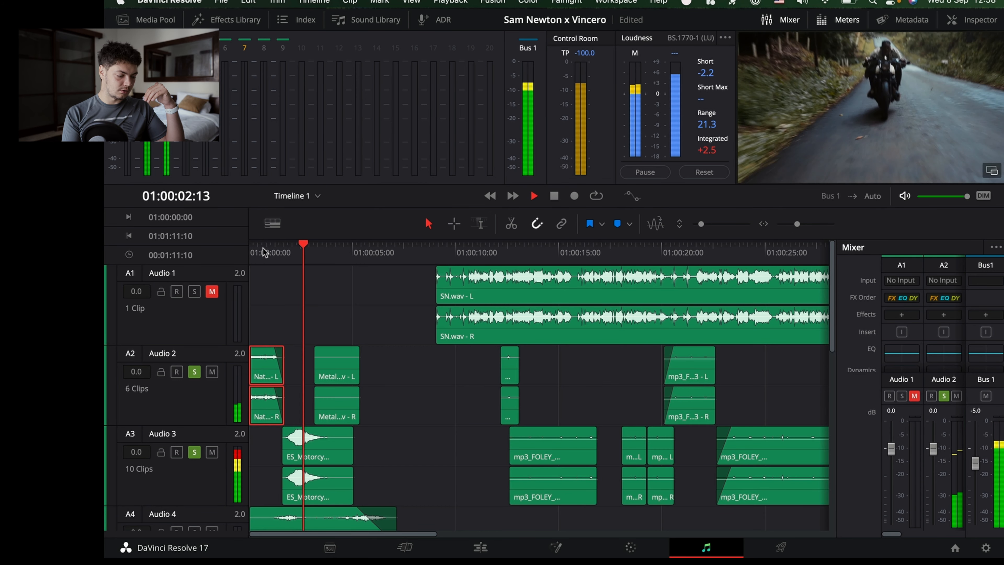
- Add Audio 4 with 04. Karakaze Winds.wav to the soloed tracks, audition the opening, and unsolo Audio 2, 3 and 4
scroll(178, 501, "down", 3)
left_click(339, 476)
left_click(195, 474)
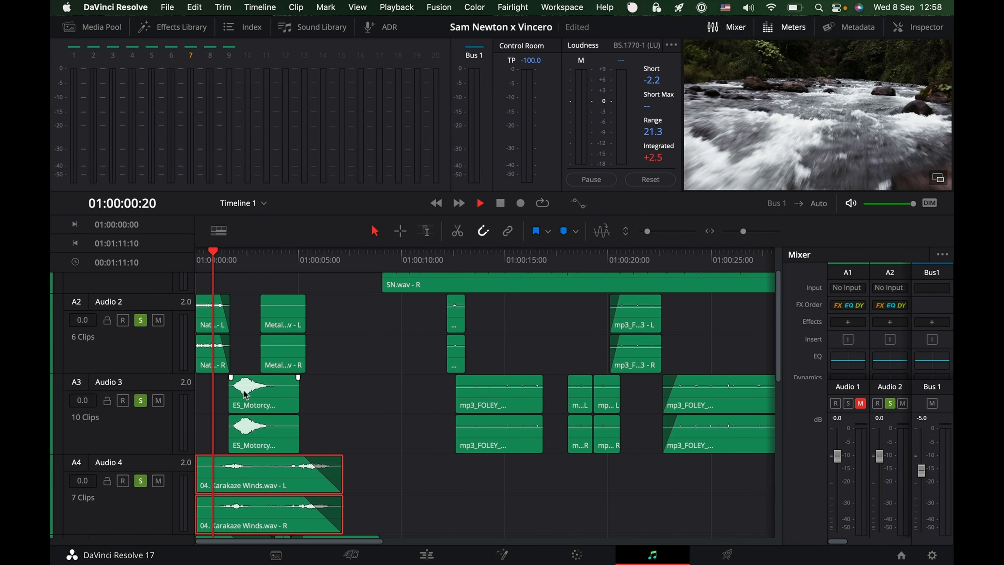
key("space")
left_click(206, 265)
key("space")
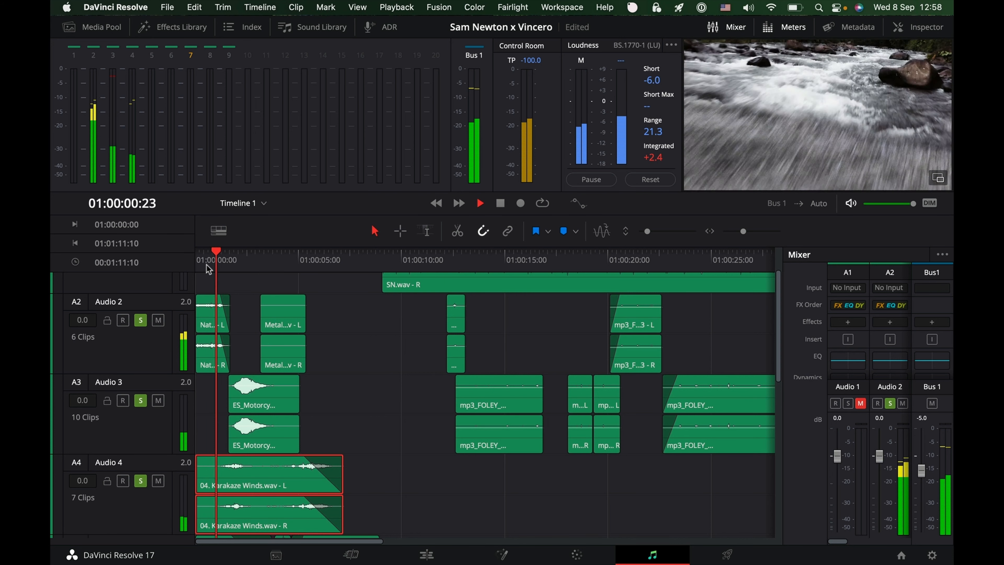
key("space")
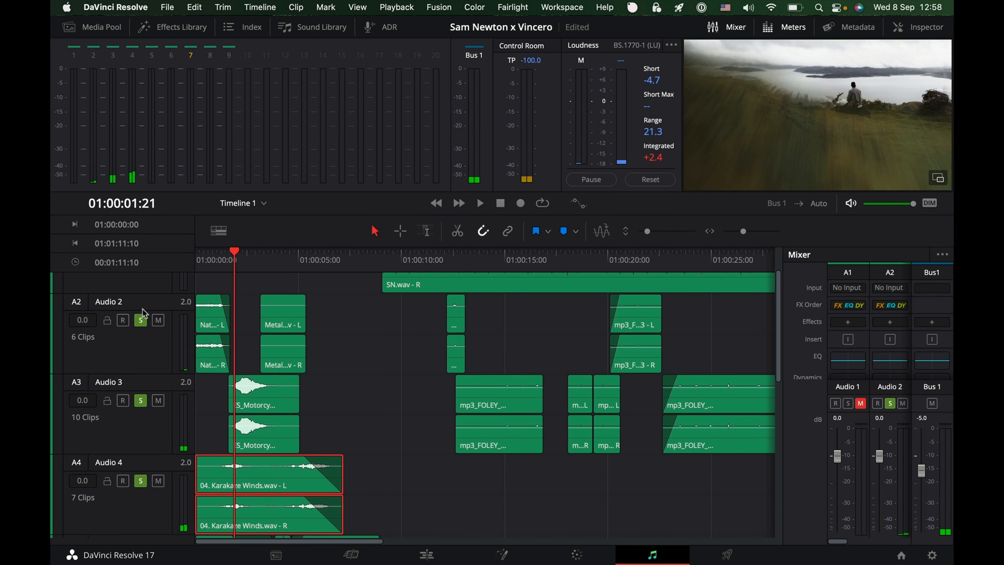
left_click(141, 400)
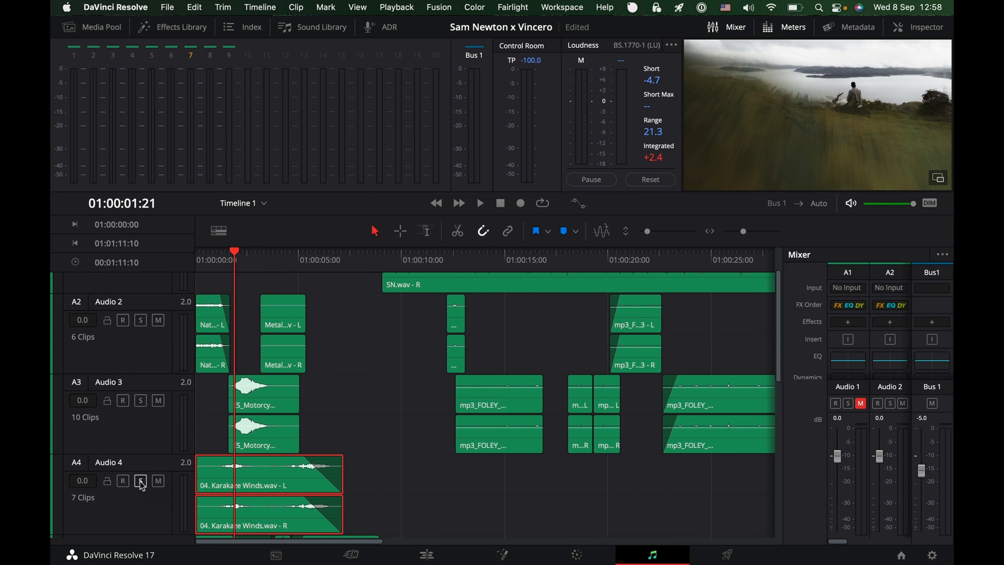
- Play the opening, solo Audio 5 and audition its first ES_Wind clip alone from near the timeline's start
scroll(224, 415, "down", 8)
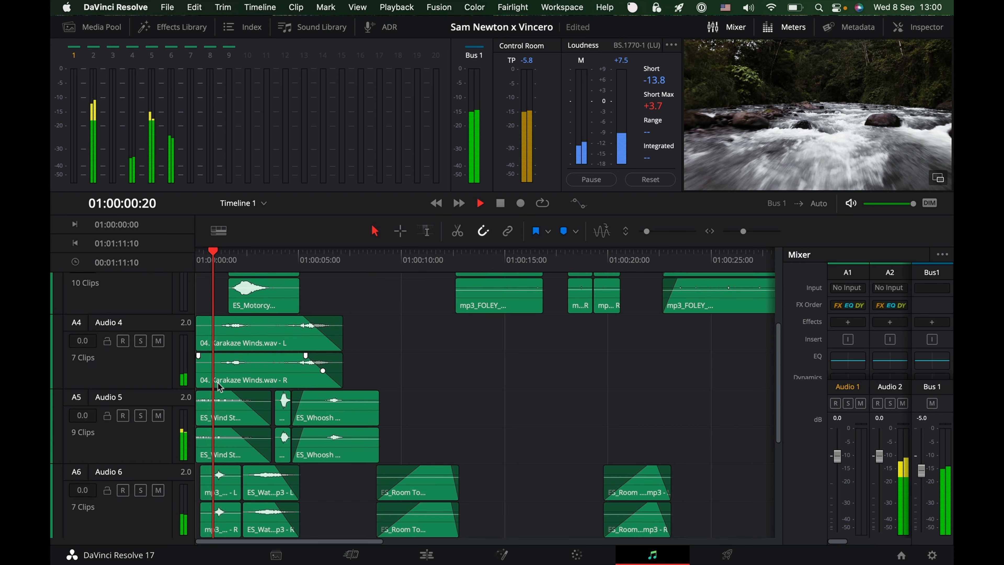
scroll(137, 343, "down", 3)
key("space")
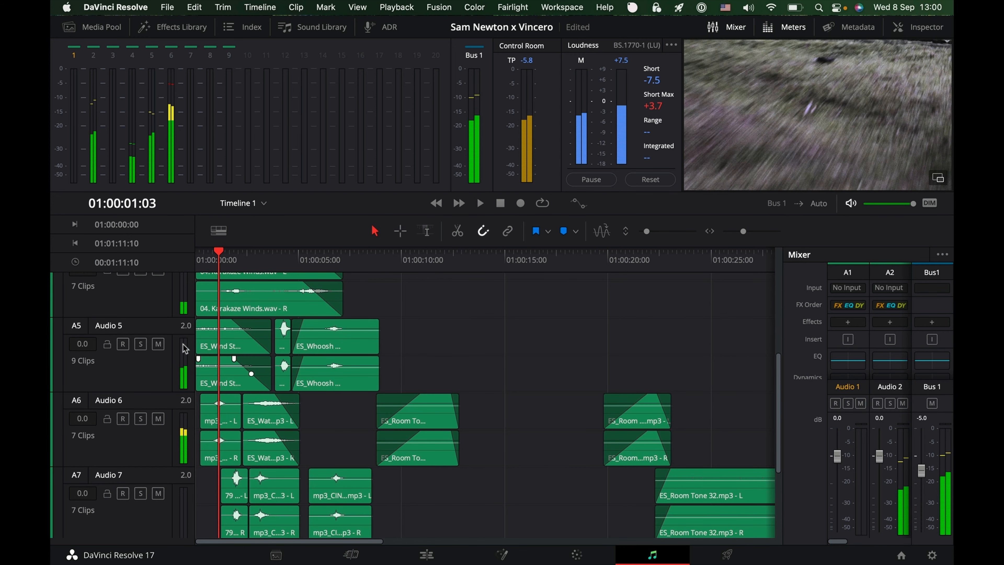
left_click(140, 343)
key("Home")
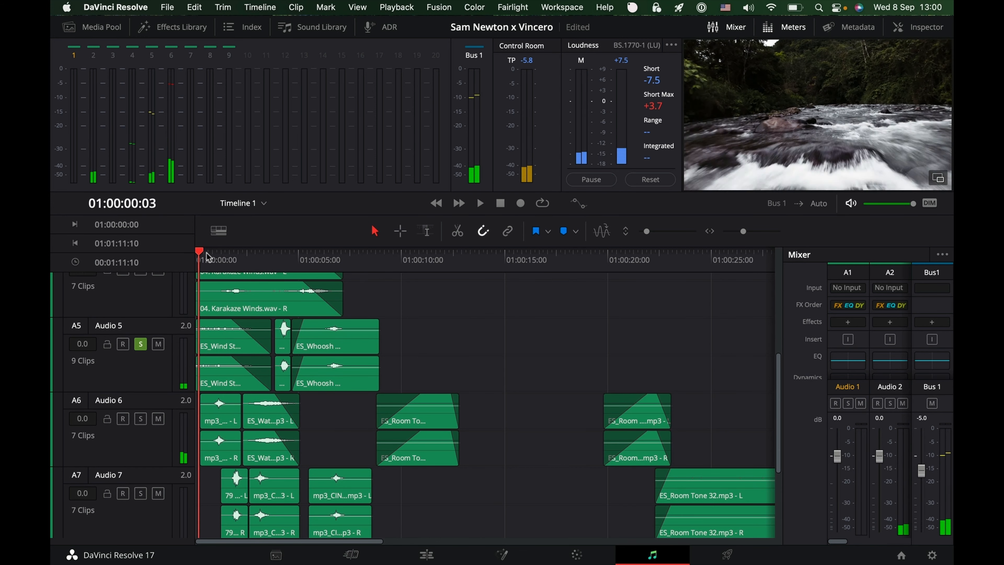
left_click(299, 314)
key("space")
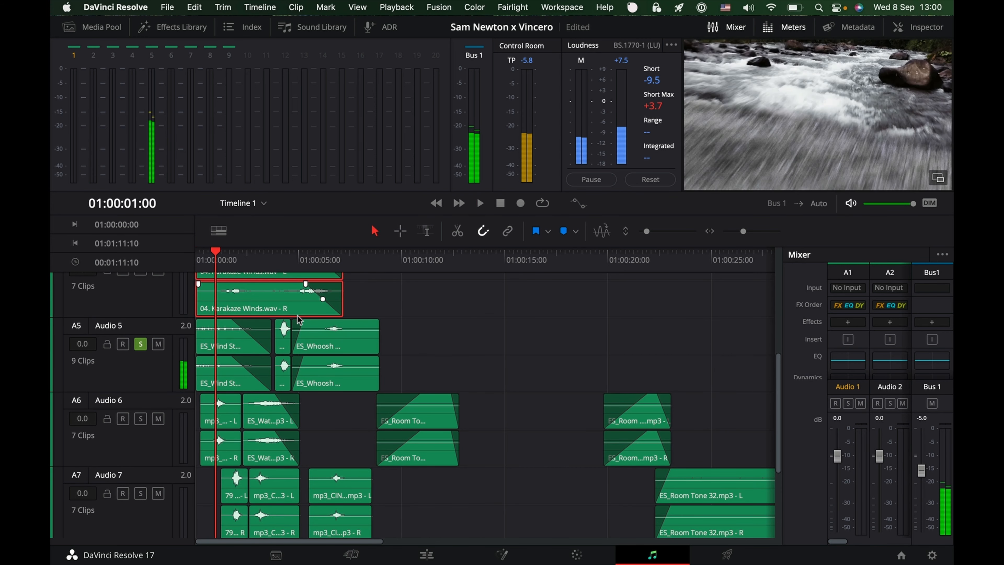
key("space")
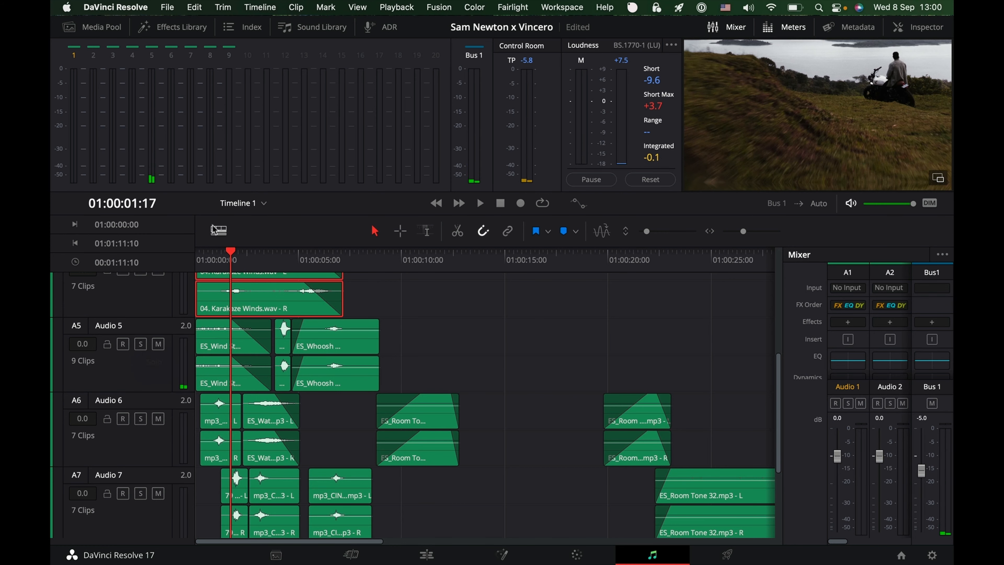
- Unsolo Audio 5, play the opening with all tracks up to 01:00:04:01, and select the ES_Wat clip on Audio 6
left_click(204, 255)
key("space")
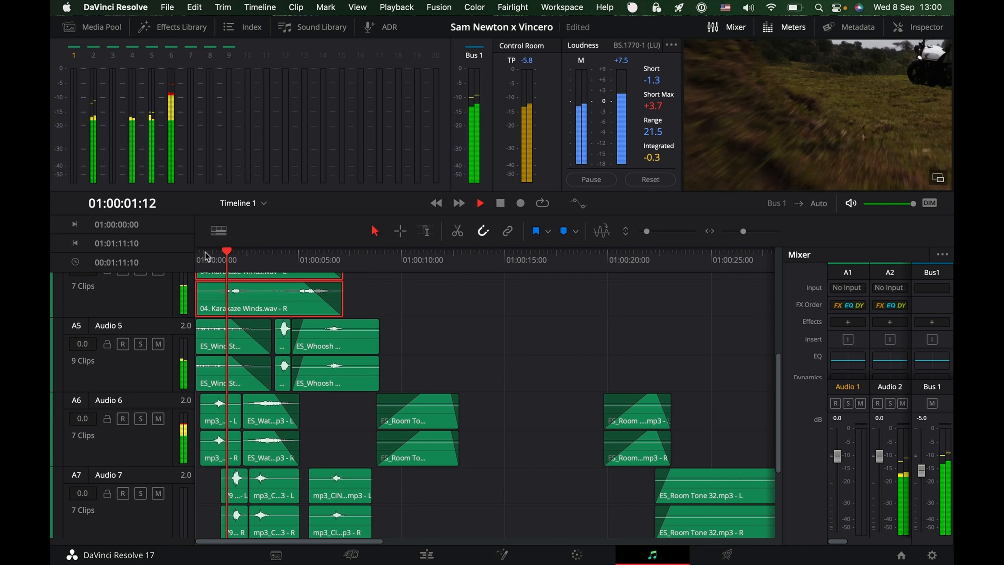
key("space")
left_click(277, 411)
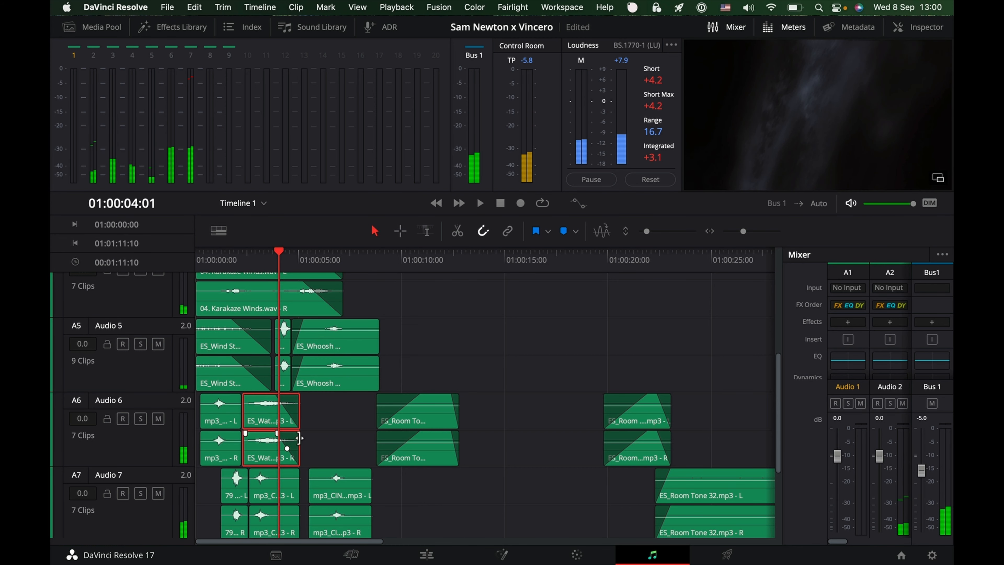
scroll(260, 365, "up", 2)
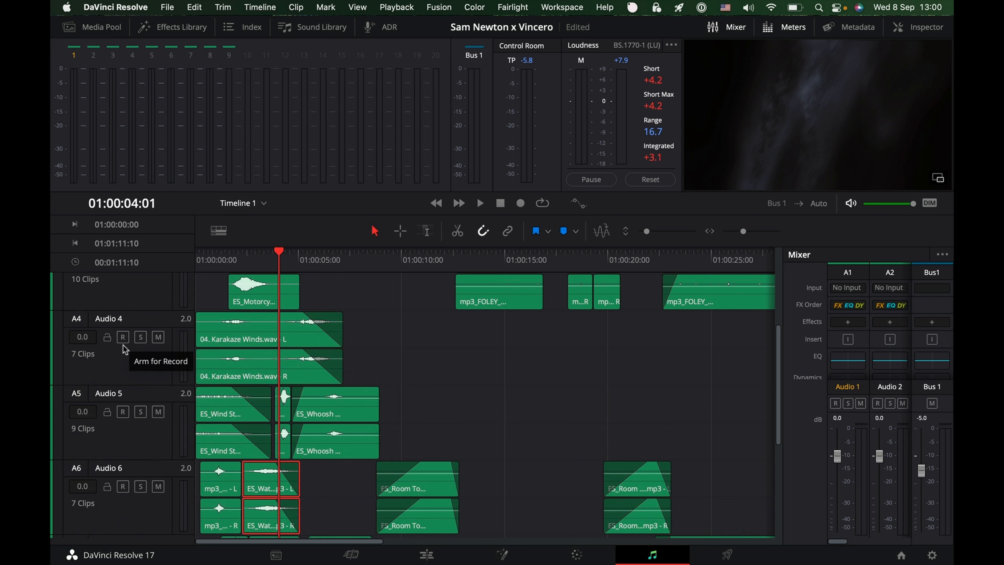
scroll(261, 395, "up", 5)
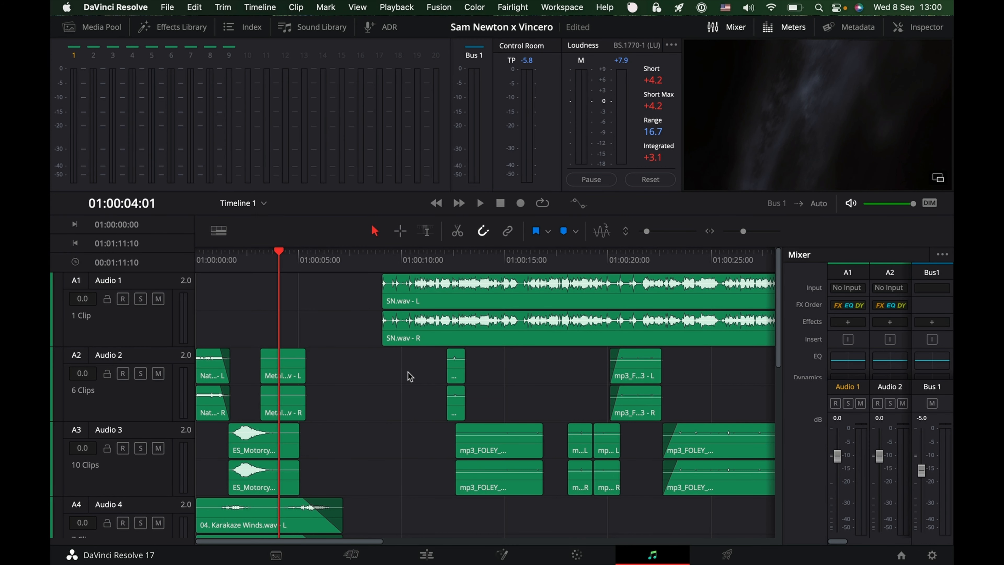
- Try extending the start of the second clip on Audio 2, the Metal sound, audition it soloed, and undo the trim
scroll(410, 376, "down", 3)
left_click(257, 263)
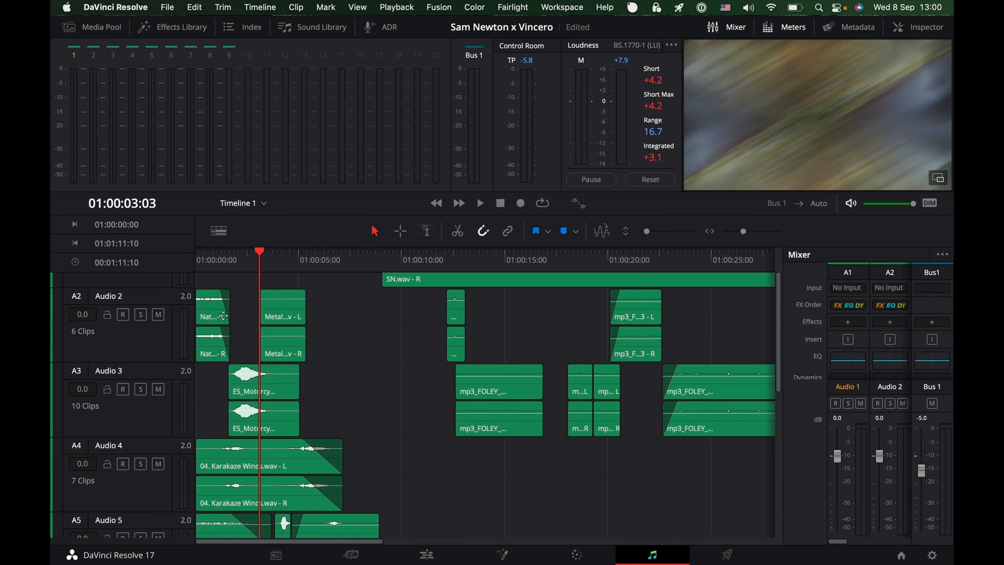
key("space")
left_click(281, 310)
left_click_drag(262, 313, 237, 313)
left_click(247, 272)
left_click(141, 314)
key("space")
key("space")
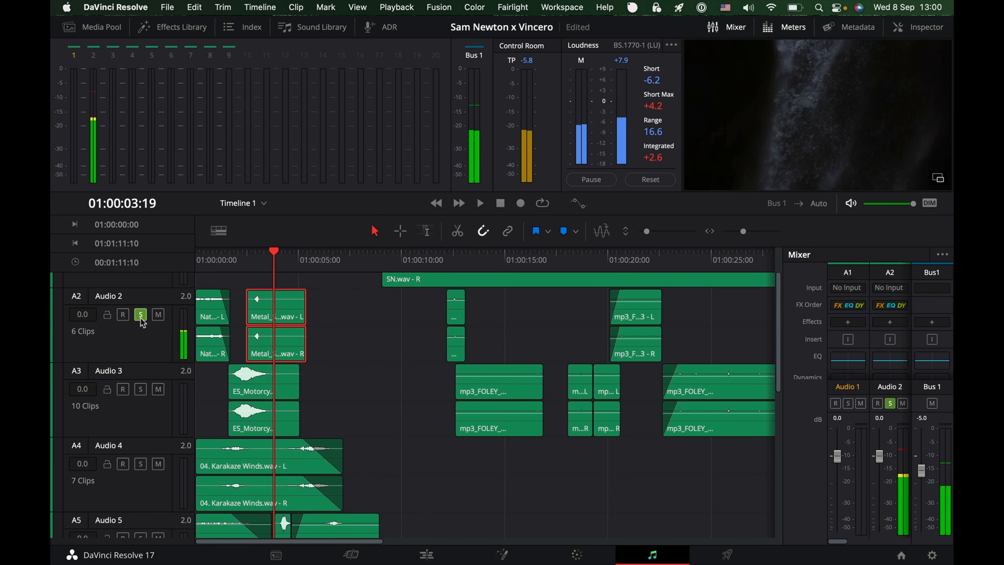
key("super+z")
- Audition the original Metal clip soloed, unsolo Audio 2, and play the waterfall transition with all tracks
left_click(258, 263)
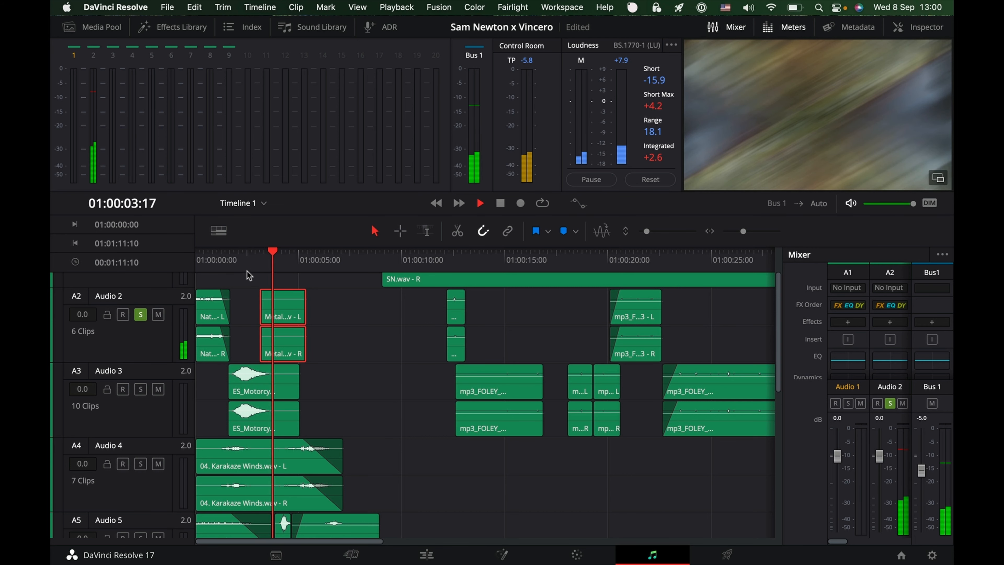
key("space")
left_click(140, 313)
left_click(231, 263)
key("space")
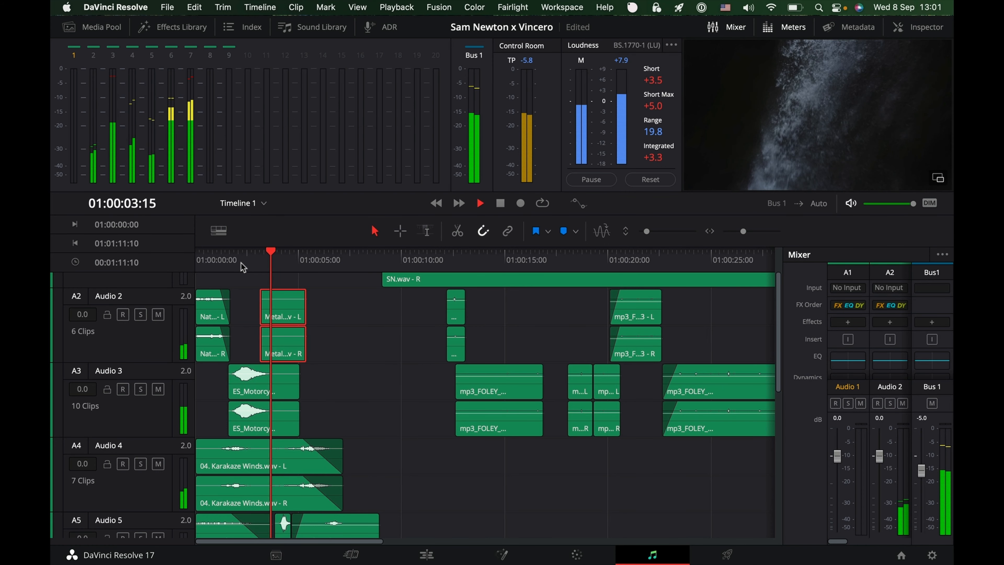
- Open the Edit page, replay the waterfall shot up to 01:00:03:22, and return to the Fairlight page
left_click(455, 559)
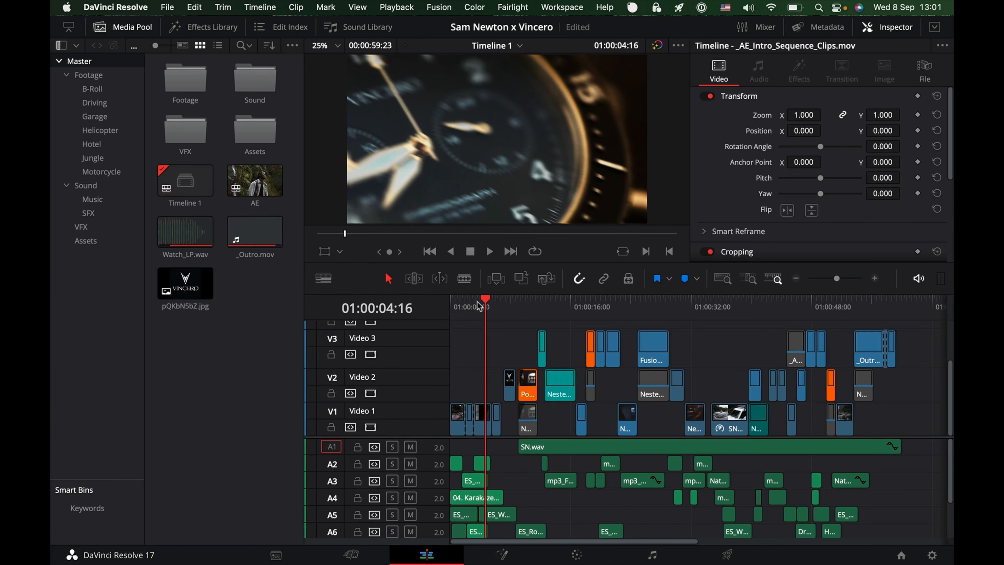
left_click(472, 314)
key("space")
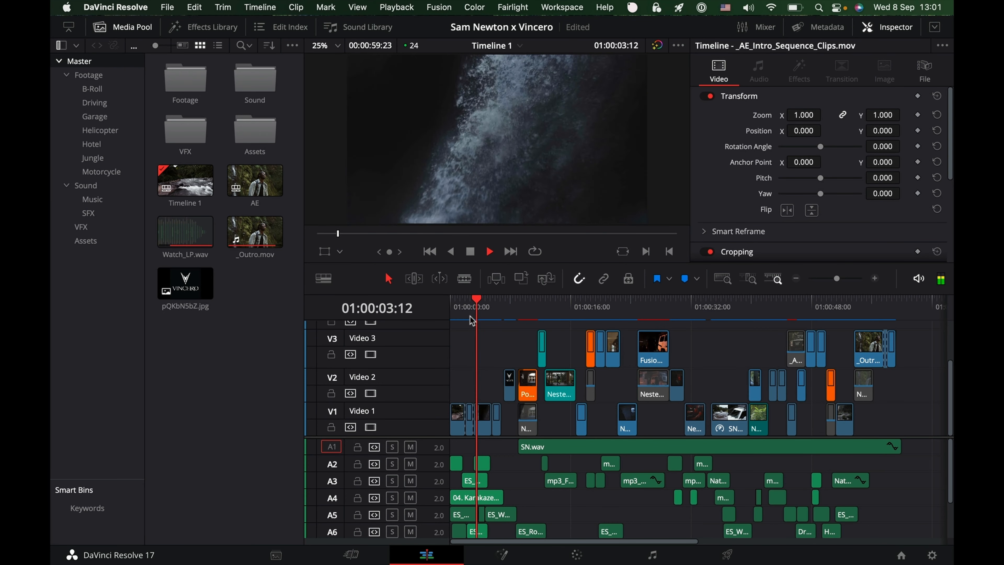
key("space")
left_click(588, 560)
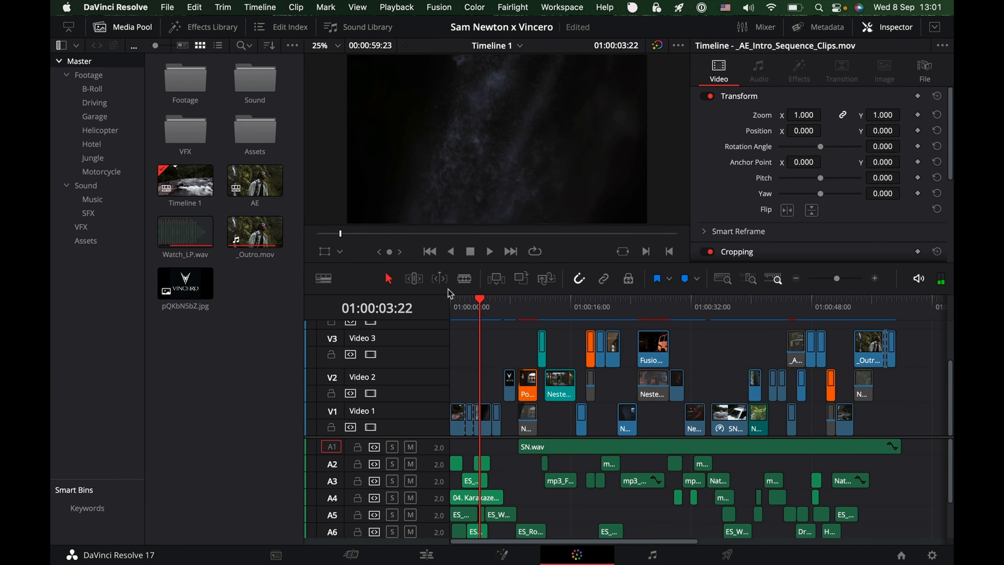
left_click(652, 555)
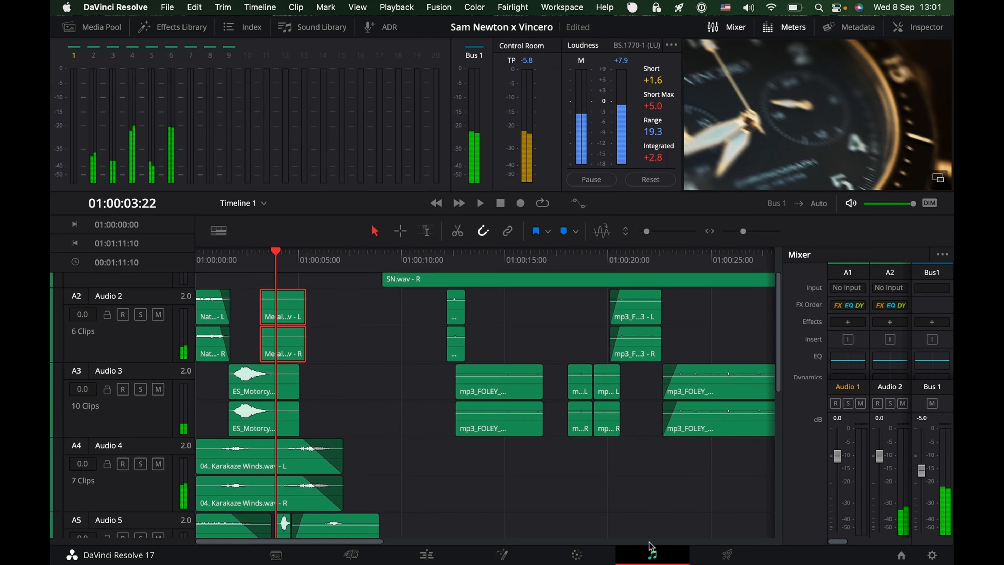
- Play all tracks from about 01:00:05:00 through the Vincero logo into the start of SN.wav, bringing Audio 5's ES_Whoosh clip into view
left_click(297, 261)
key("space")
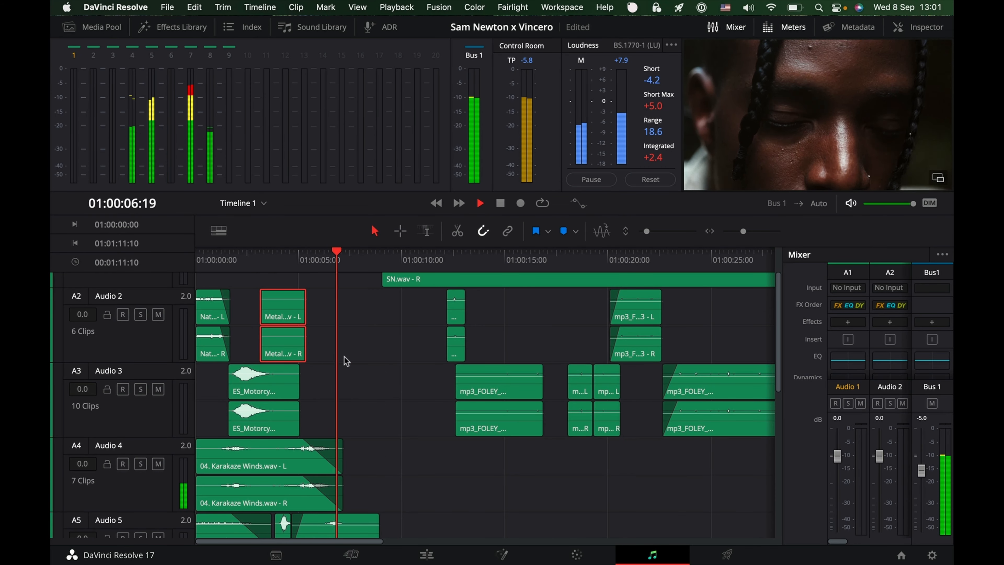
scroll(341, 374, "down", 3)
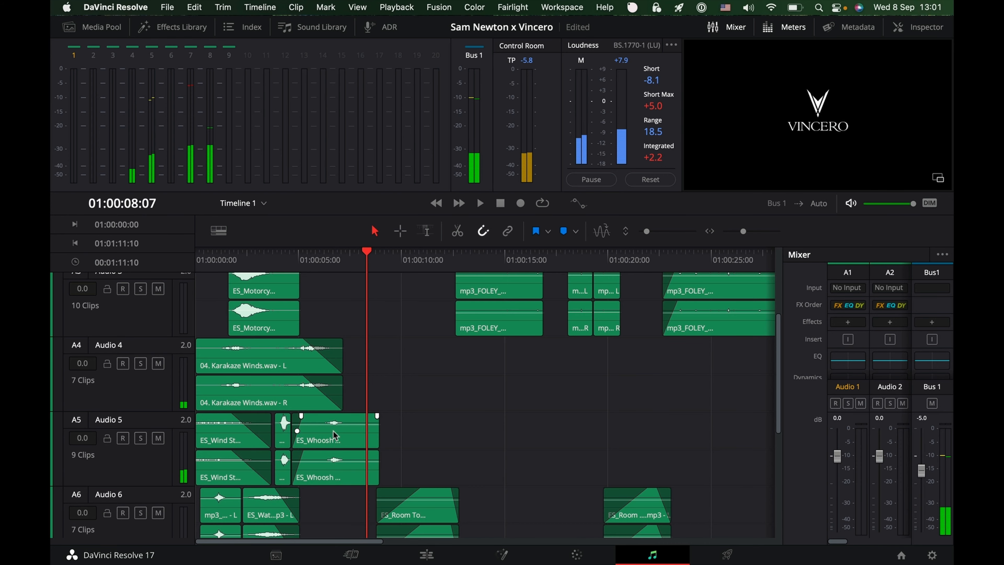
key("space")
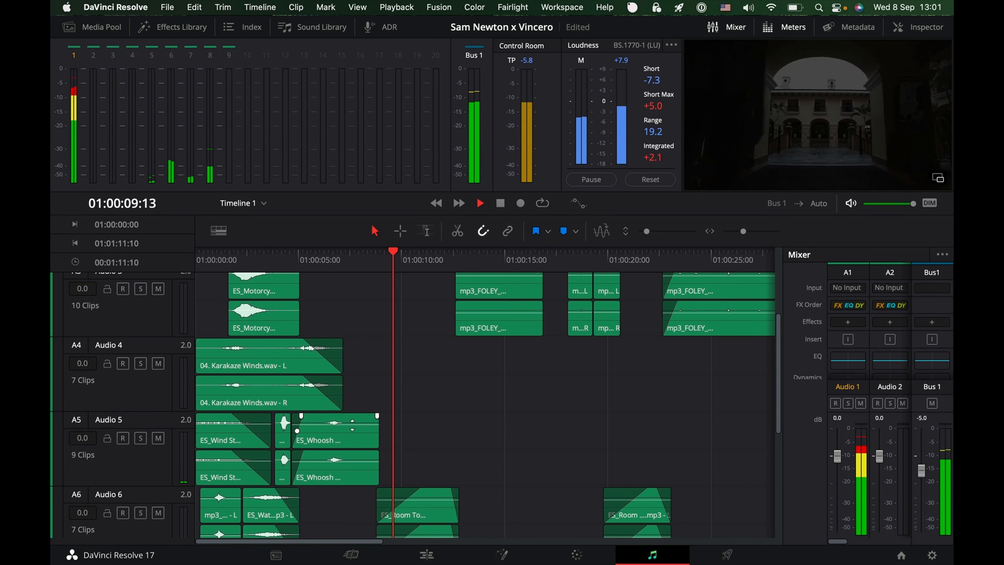
- Stop playback and audition the first ES_Room Tone clip on Audio 6 soloed, from about 01:00:09:00 to 01:00:11:15
key("space")
scroll(398, 476, "down", 3)
left_click(419, 439)
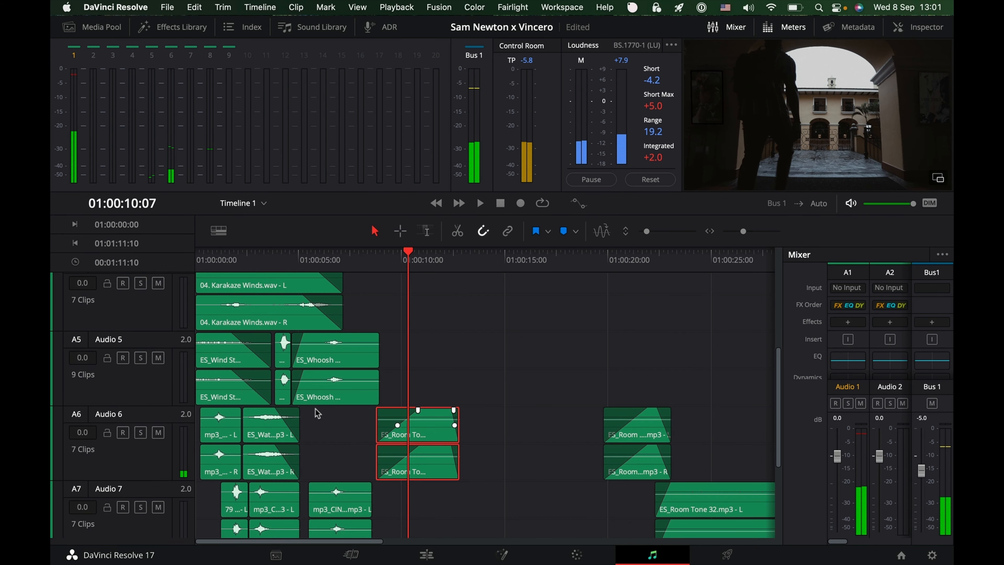
left_click(141, 432)
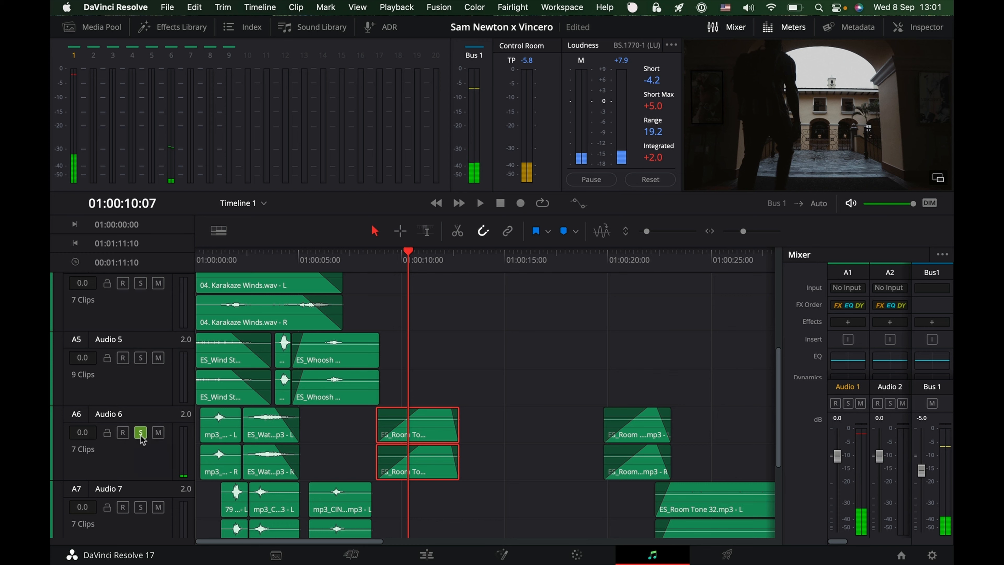
left_click(380, 261)
key("space")
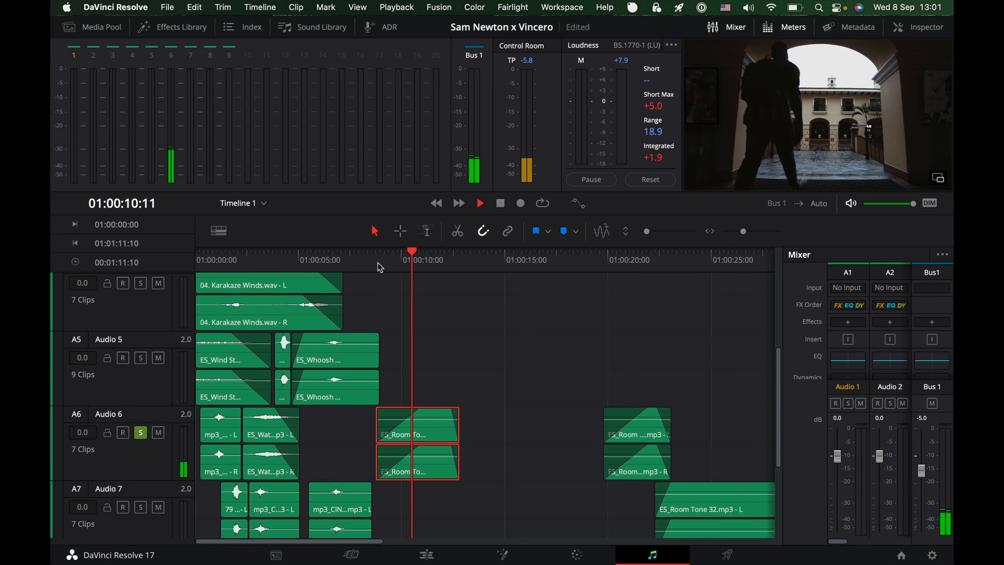
key("space")
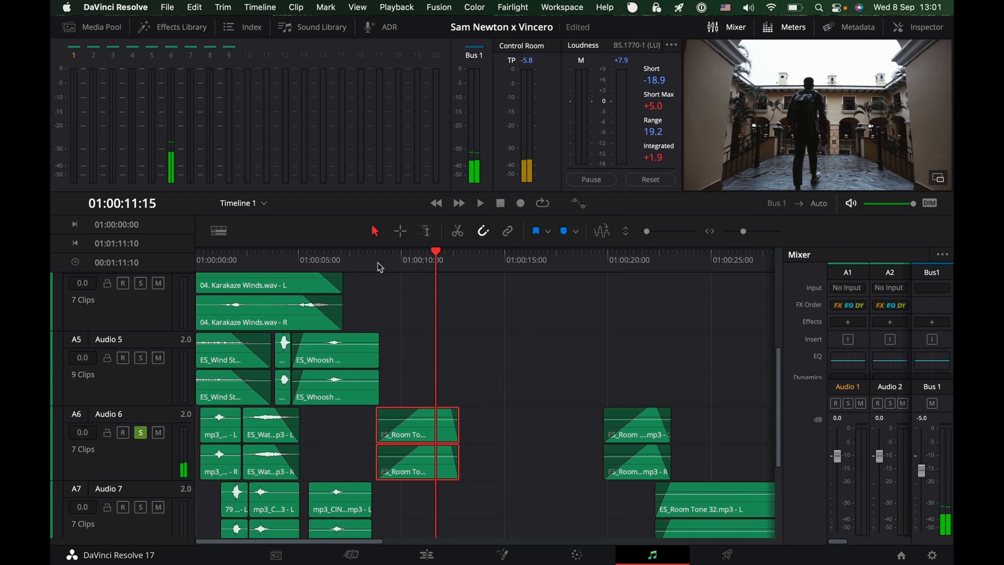
- Replay the courtyard walk from about 01:00:10:00 with Audio 6 muted, unmute it, and play the passage with all tracks
left_click(407, 262)
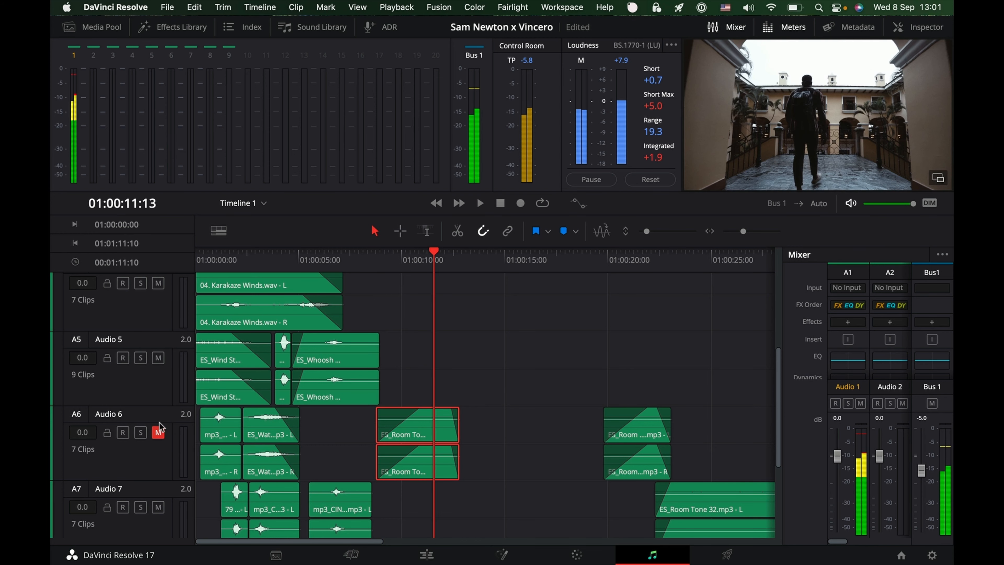
left_click(158, 432)
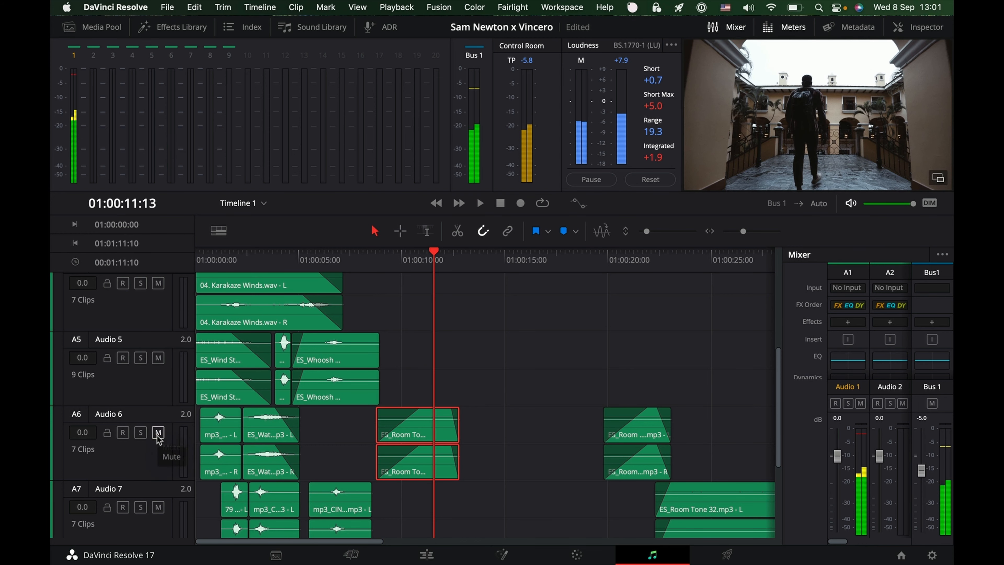
left_click(399, 261)
key("space")
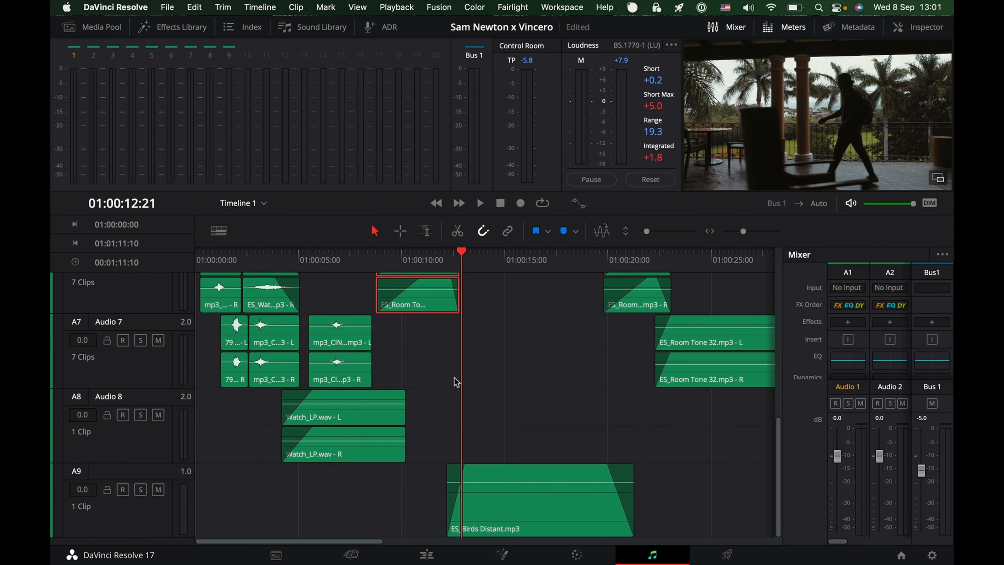
- Select the ES_Birds Distant.mp3 clip on track A9, audition it soloed over the terrace shot, and unsolo the track
scroll(457, 364, "right", 5)
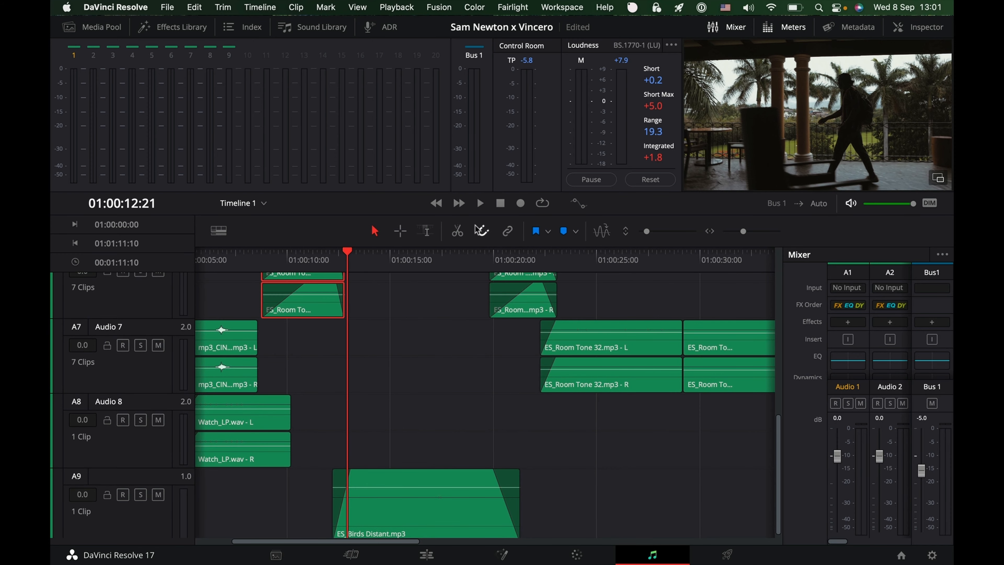
scroll(577, 344, "up", 3)
scroll(577, 345, "left", 2)
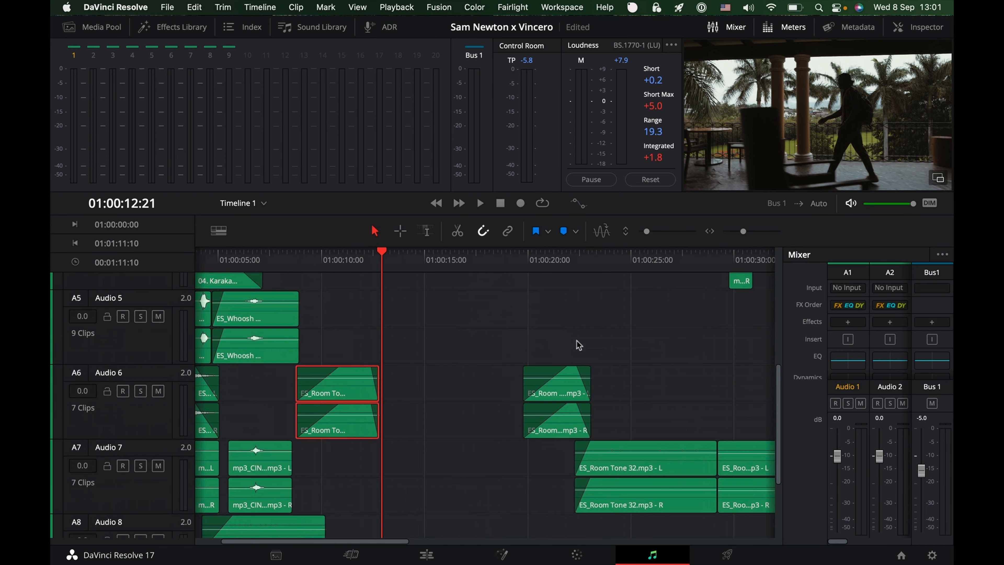
scroll(438, 358, "down", 3)
scroll(438, 358, "left", 1)
left_click(413, 515)
key("space")
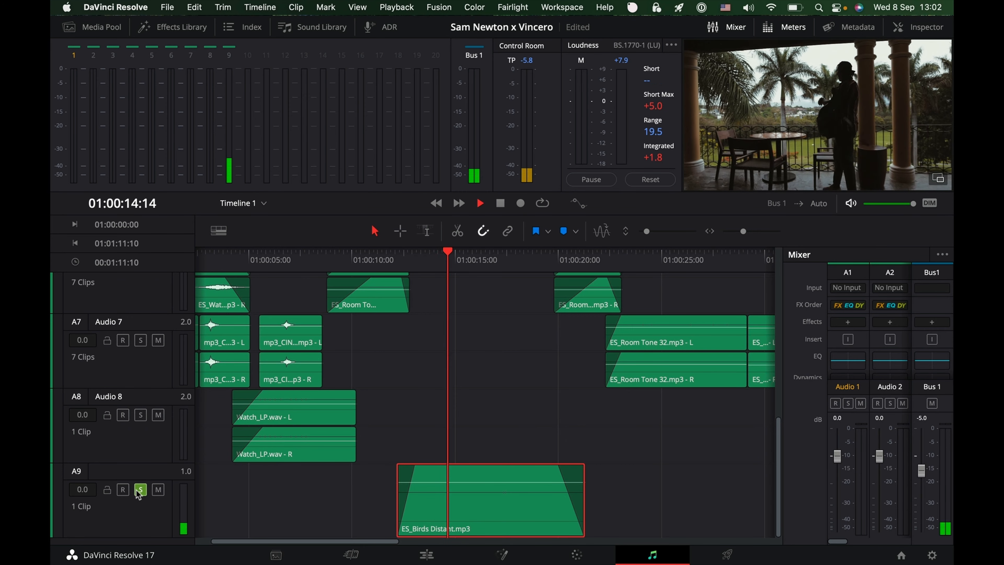
left_click(140, 490)
- Audition the foley clip on Audio 3 soloed around 01:00:15:00, unsolo it, and continue playing with all tracks to about 01:00:19:00
scroll(361, 406, "up", 10)
key("space")
left_click(141, 341)
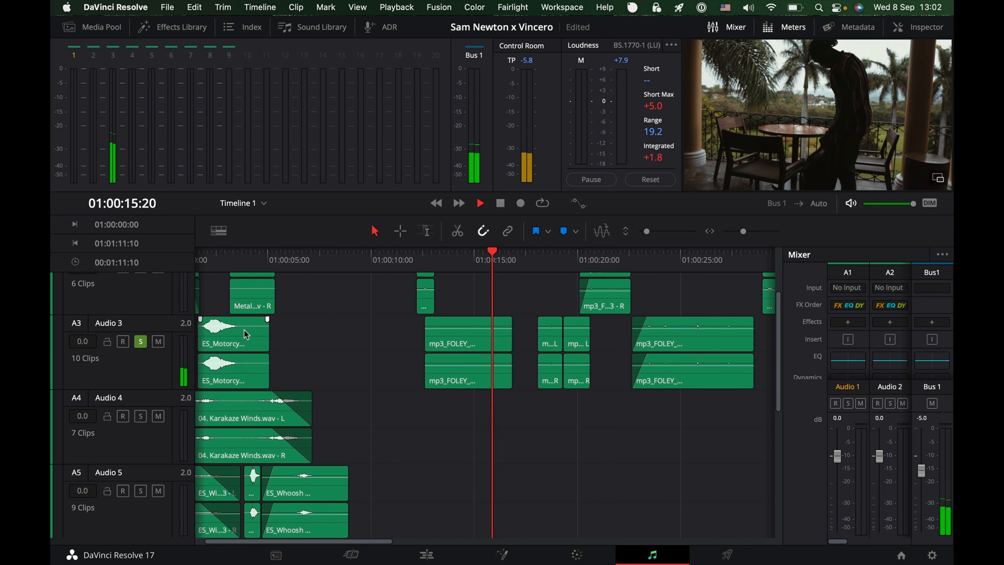
left_click(140, 341)
scroll(422, 397, "right", 5)
scroll(422, 397, "up", 2)
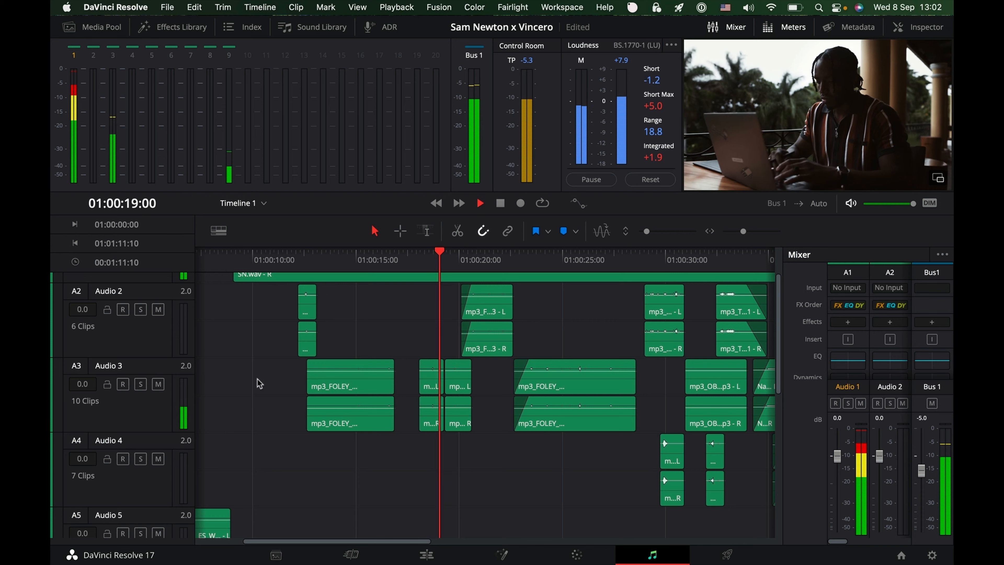
- Briefly solo Audio 3 in the laptop shot, then solo Audio 2 and audition its foley clip from about 01:00:20:00 to 01:00:22:18
left_click(141, 384)
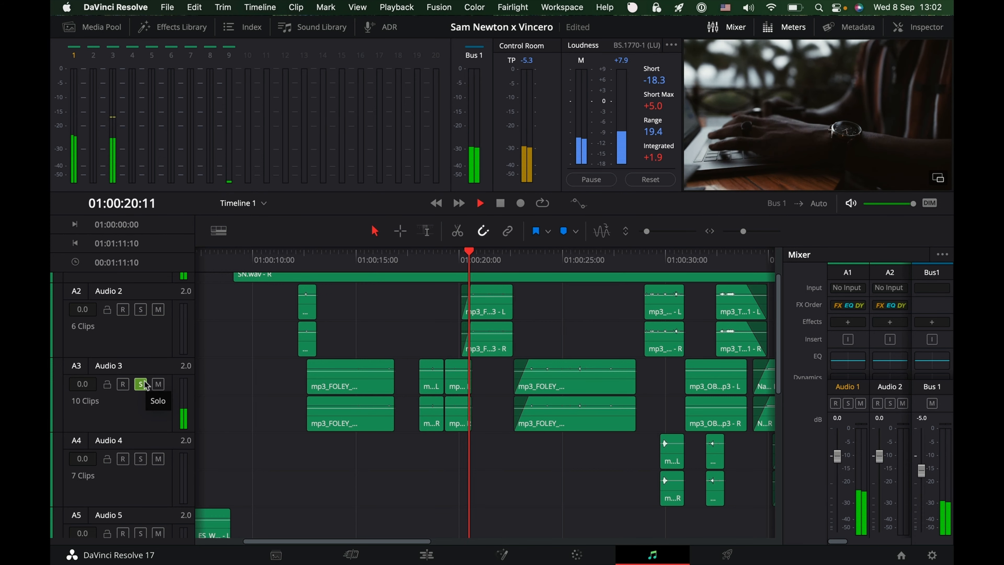
left_click(141, 384)
left_click(141, 310)
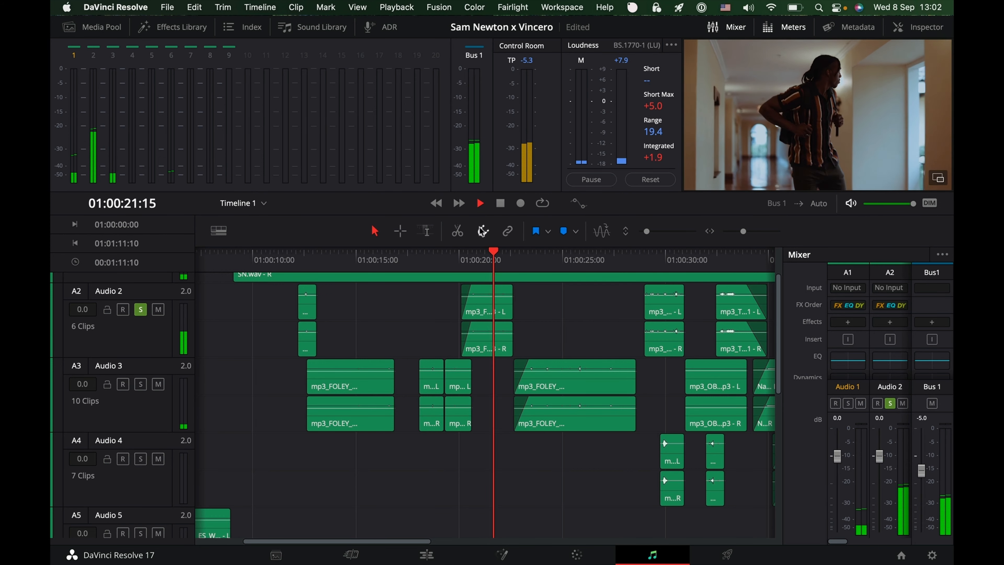
key("space")
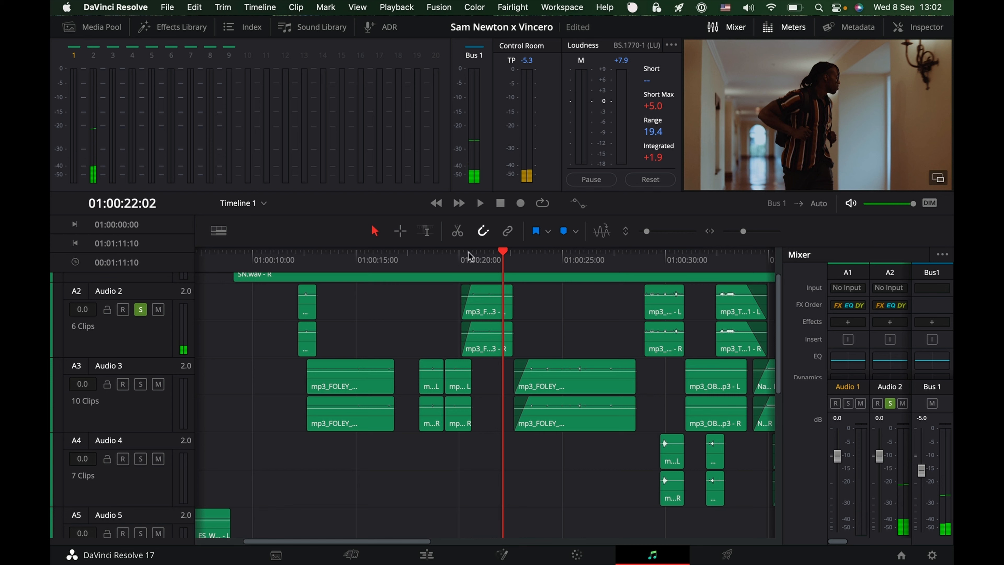
left_click(461, 257)
key("space")
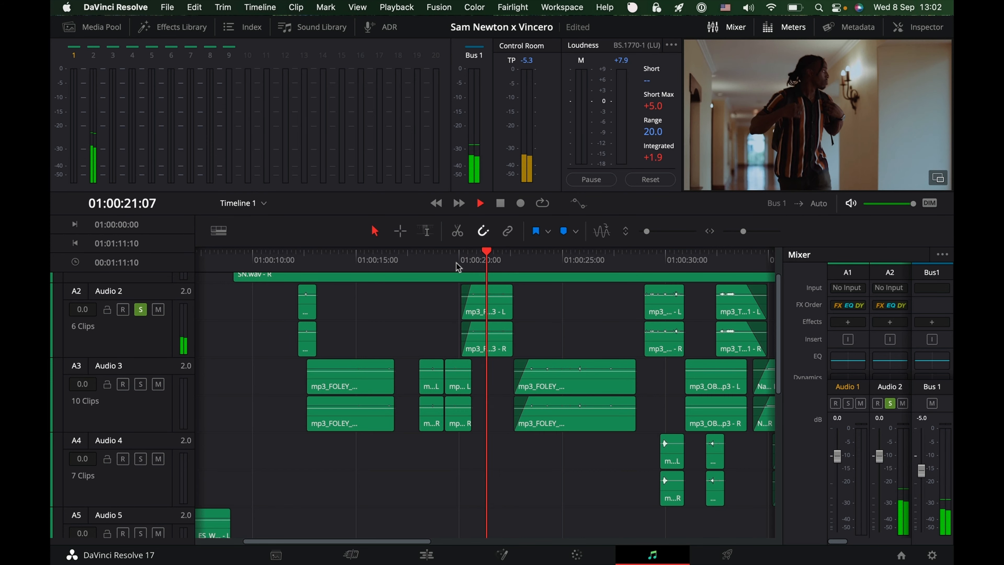
key("space")
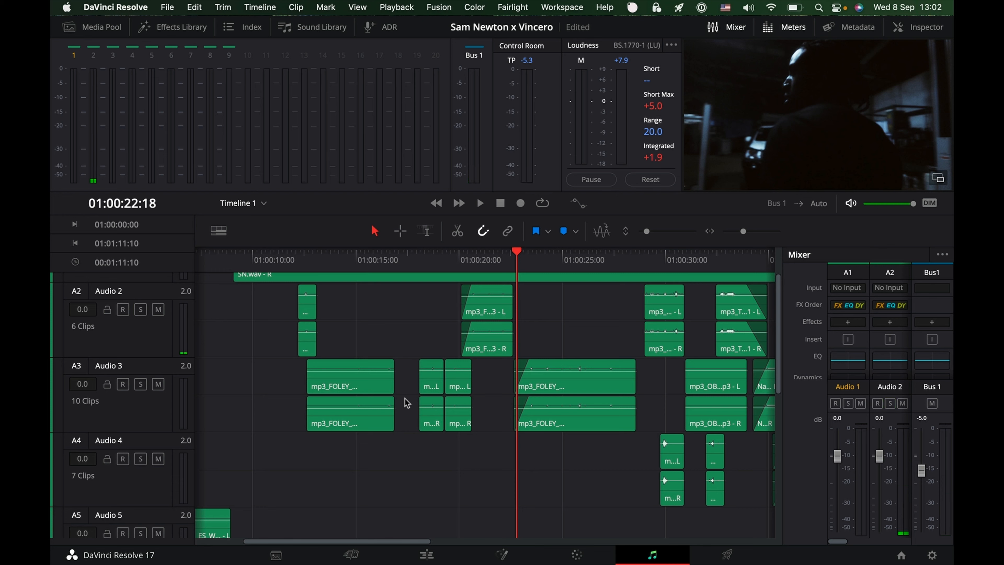
- Switch the solo to Audio 3, audition its long foley clip from 01:00:22:18 to 01:00:25:14, and unsolo it
left_click(141, 384)
key("space")
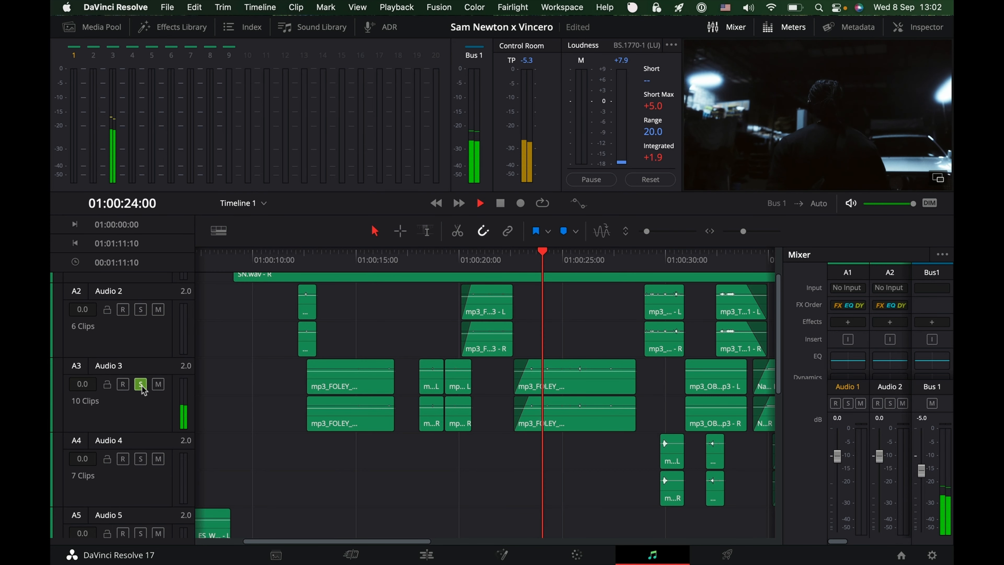
key("space")
left_click(141, 385)
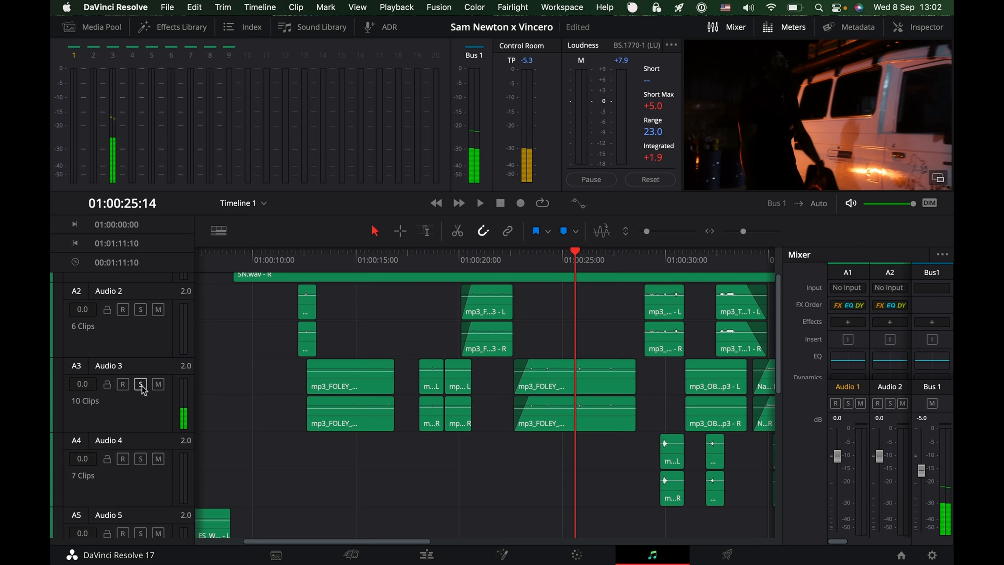
- Play the hallway shot from 01:00:21:05 to 01:00:22:02 with the room tone tracks Audio 6 and Audio 7 muted
scroll(405, 403, "down", 3)
scroll(406, 404, "down", 3)
scroll(473, 360, "right", 3)
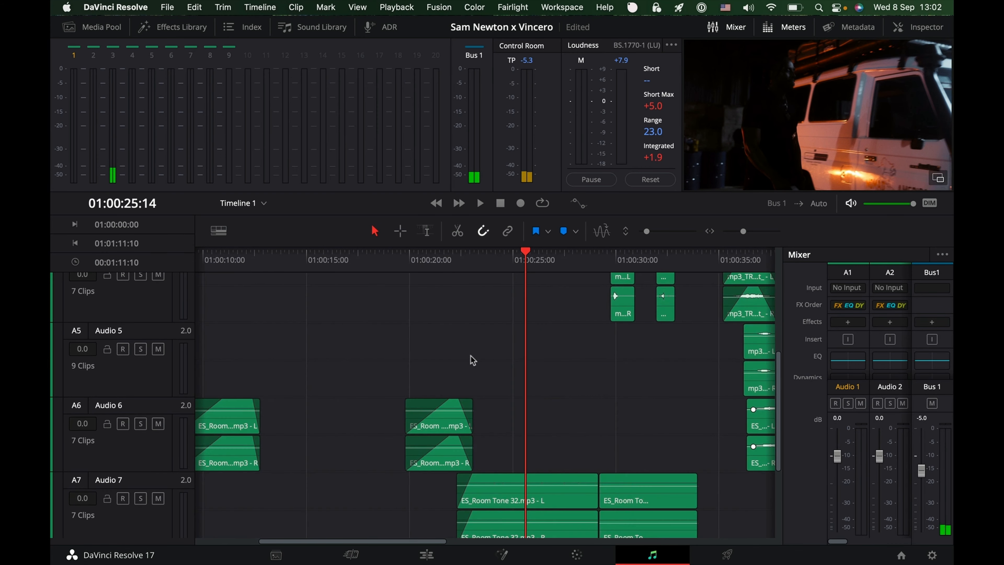
left_click(435, 264)
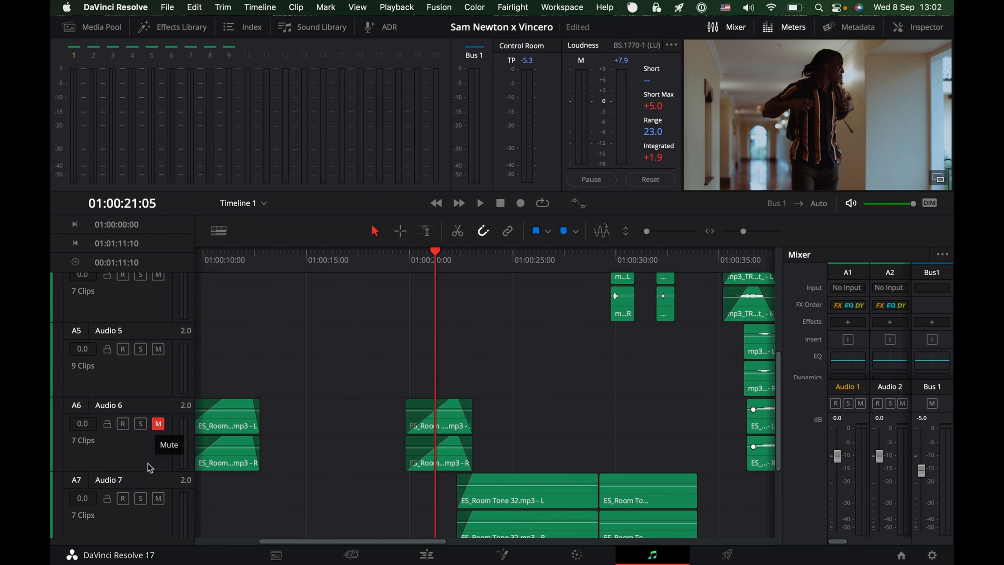
scroll(348, 440, "down", 2)
scroll(347, 440, "left", 1)
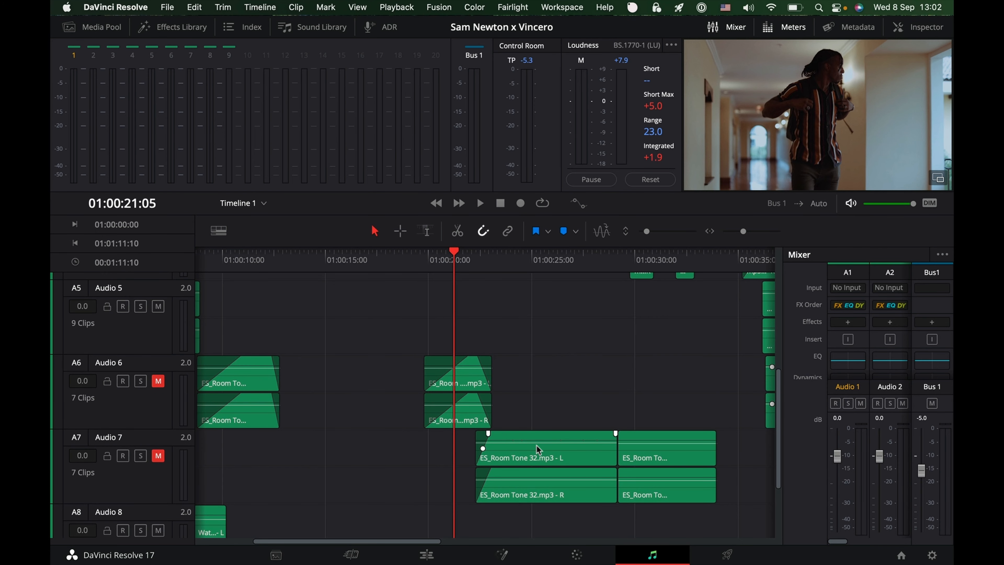
key("space")
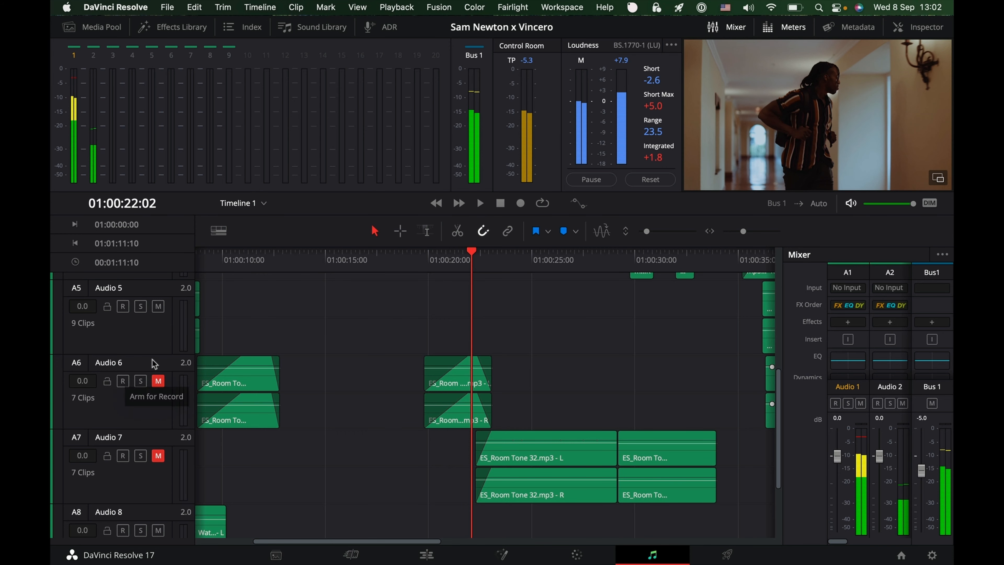
- Unmute Audio 6 and Audio 7, audition their room tone clips soloed together up to 01:00:26:07, and unsolo both tracks
left_click(160, 377)
left_click(159, 380)
left_click(158, 455)
left_click(140, 381)
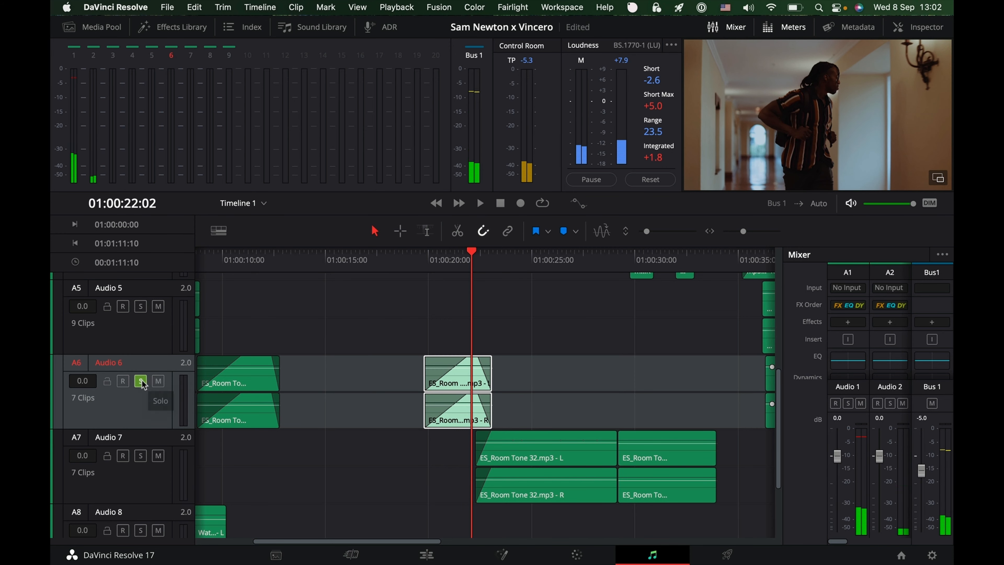
left_click(140, 455)
left_click(444, 261)
key("space")
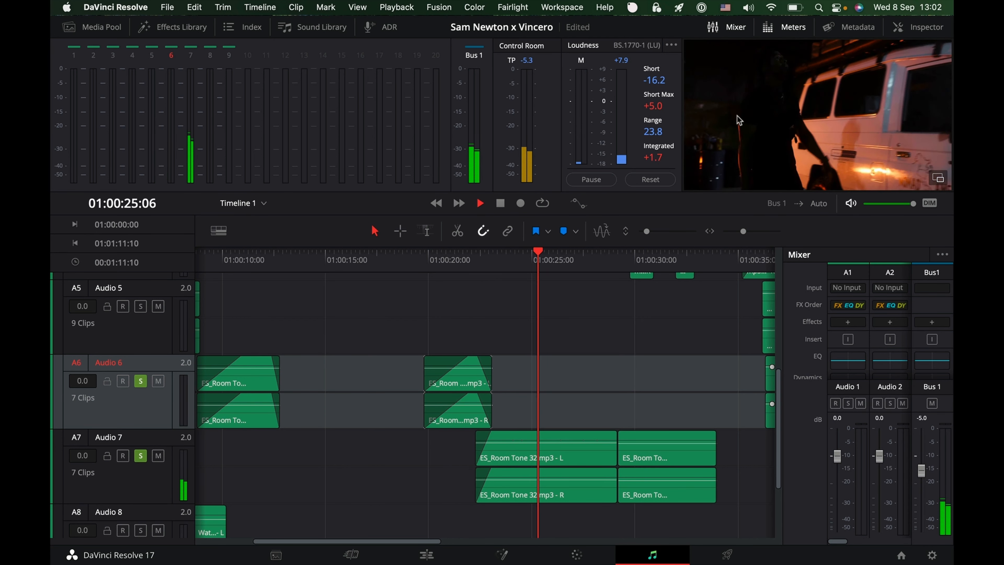
key("space")
left_click(140, 381)
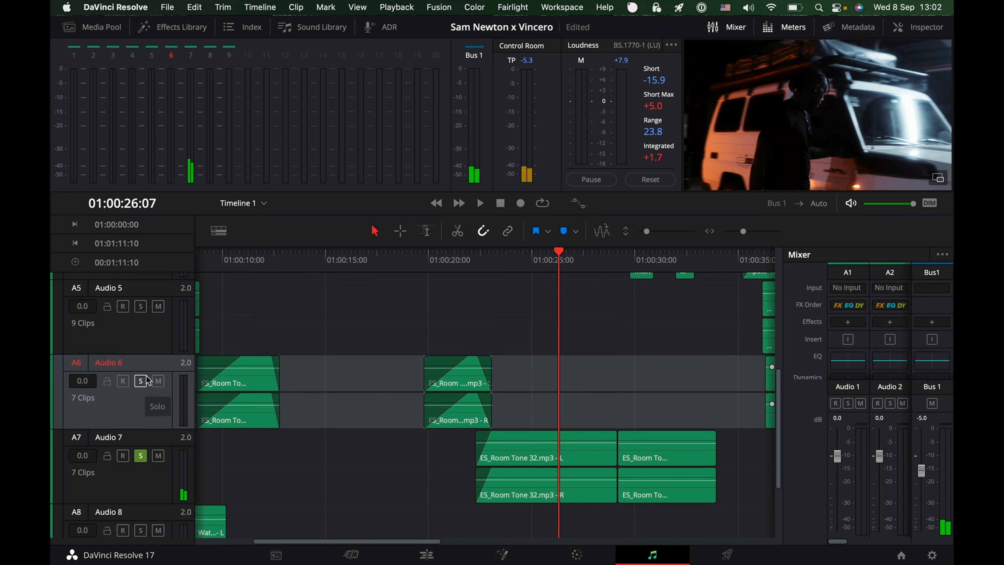
left_click(138, 457)
- Play all tracks through the garage shots from 01:00:26:07, skipping ahead to the passage just before the first small clip on Audio 4
scroll(477, 365, "up", 4)
scroll(478, 365, "right", 6)
scroll(478, 365, "down", 1)
key("space")
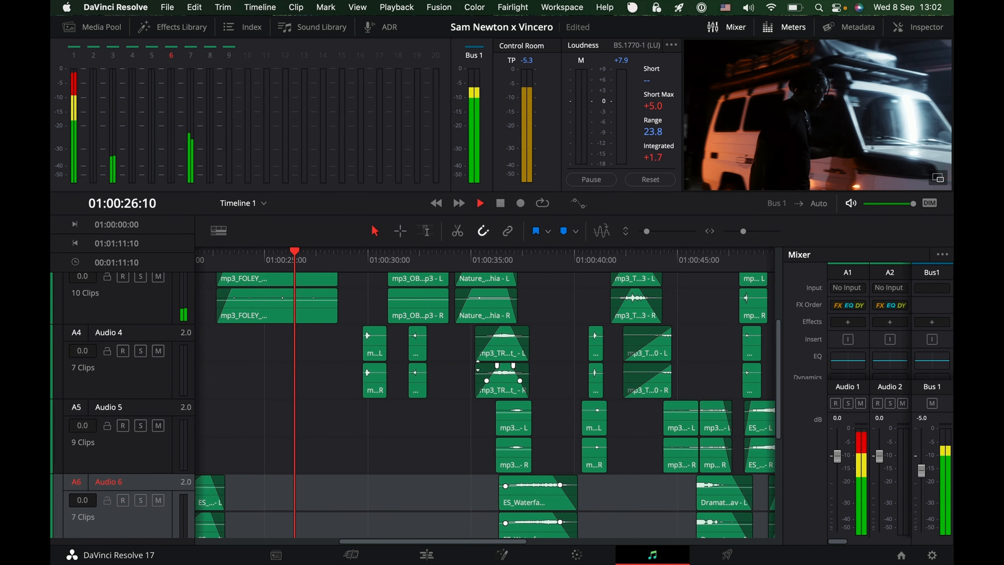
left_click(360, 259)
key("space")
left_click(338, 256)
key("space")
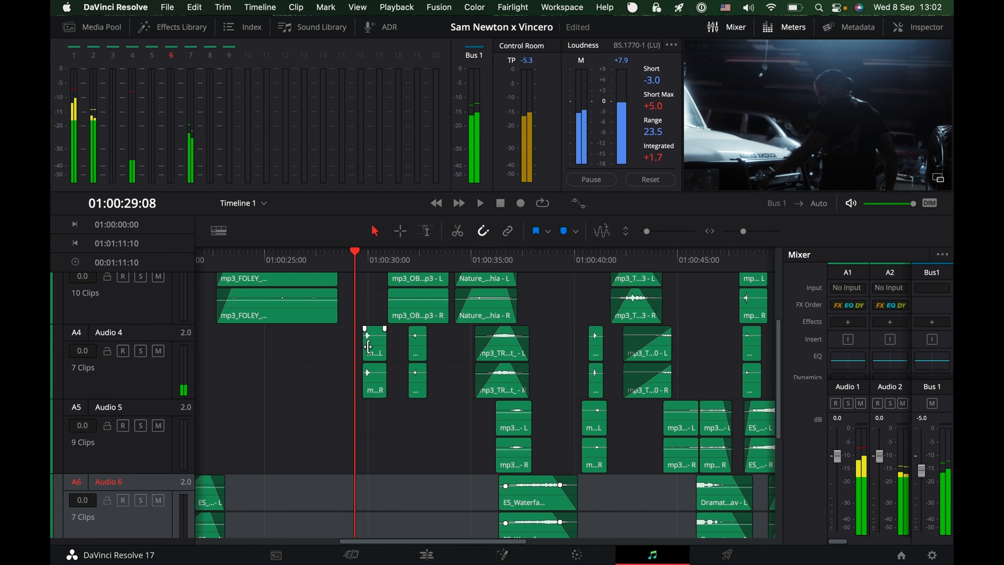
- Zoom out the timeline, play all tracks from 01:00:29:08 to 01:00:30:08, and examine the clip layout on Audio 4 to Audio 7
key("space")
left_click(762, 231)
left_click_drag(755, 235, 741, 235)
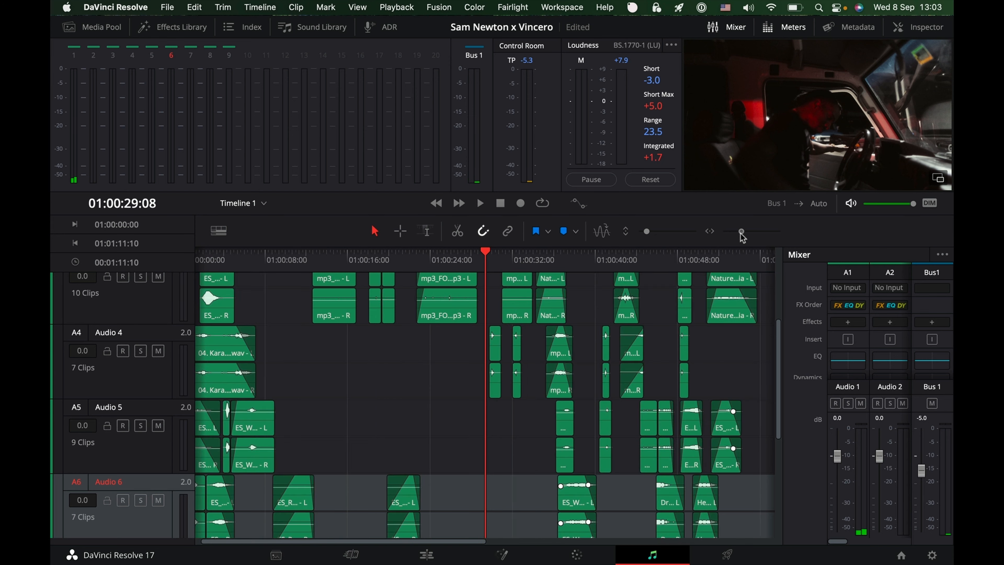
key("space")
key("space")
scroll(497, 383, "right", 5)
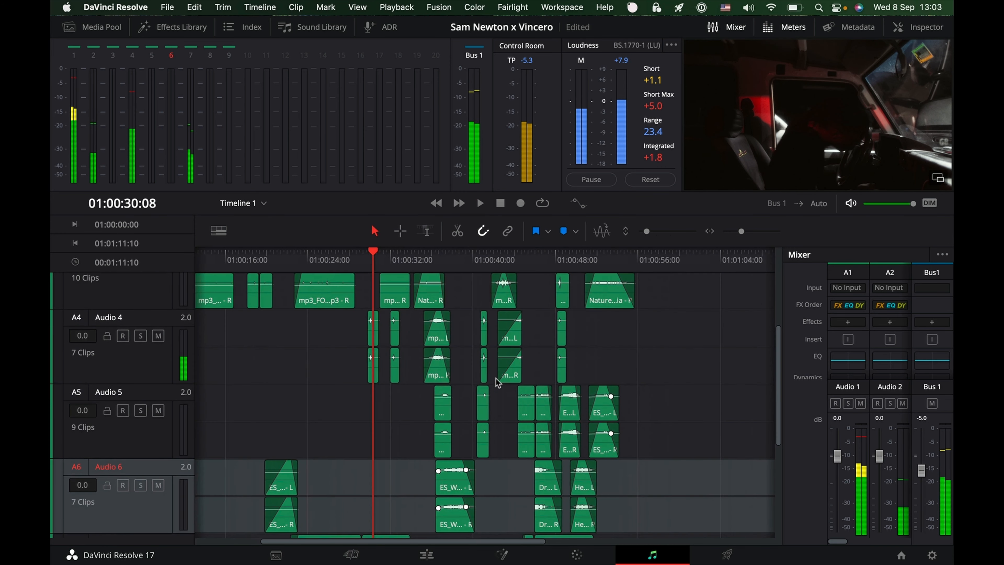
scroll(393, 397, "down", 2)
scroll(393, 396, "left", 4)
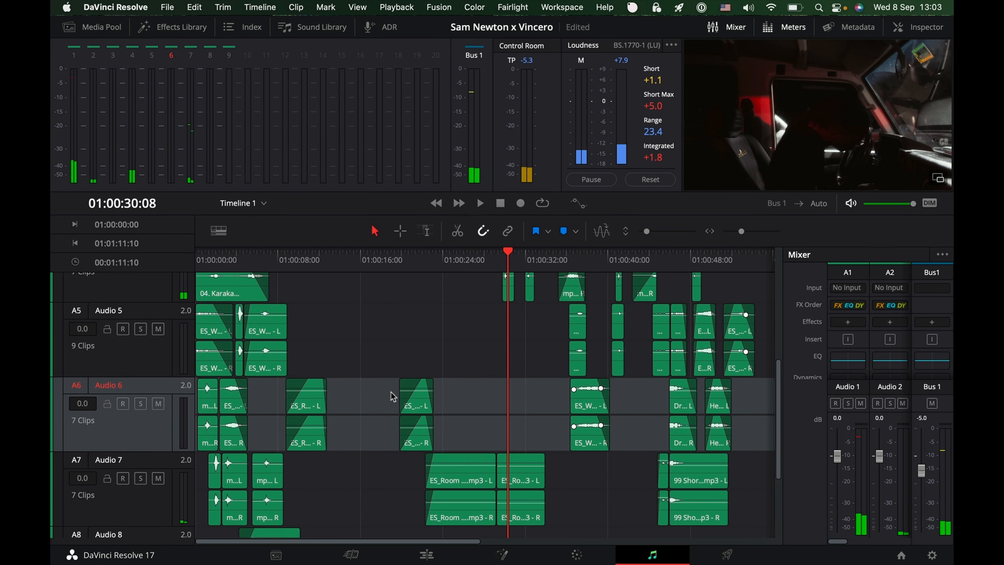
scroll(392, 396, "right", 4)
scroll(392, 396, "up", 1)
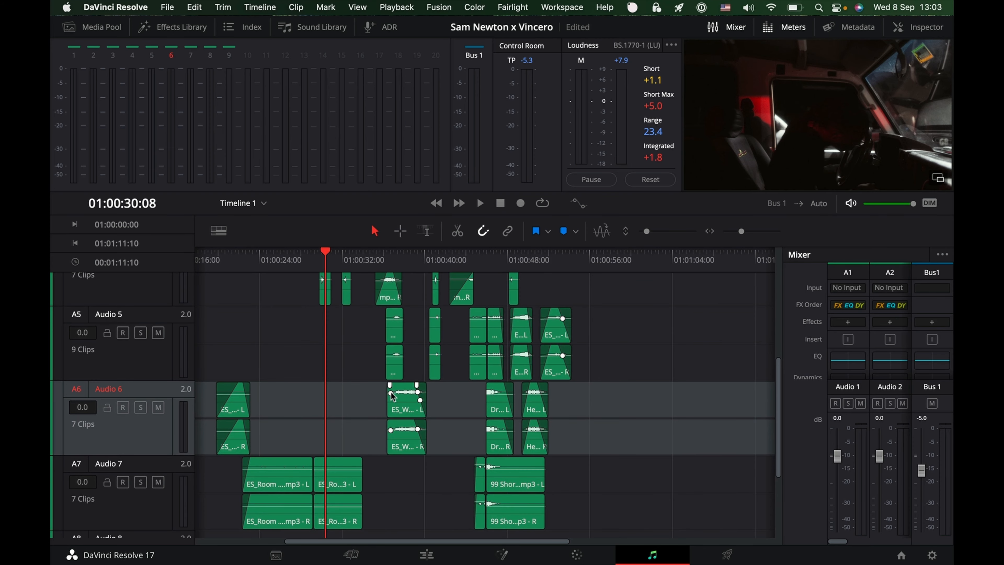
- Play all tracks in short passages from 01:00:30:08 to 01:00:33:01 and examine the layered clips on Audio 2 to Audio 7
key("space")
scroll(347, 391, "up", 1)
scroll(347, 391, "left", 1)
key("space")
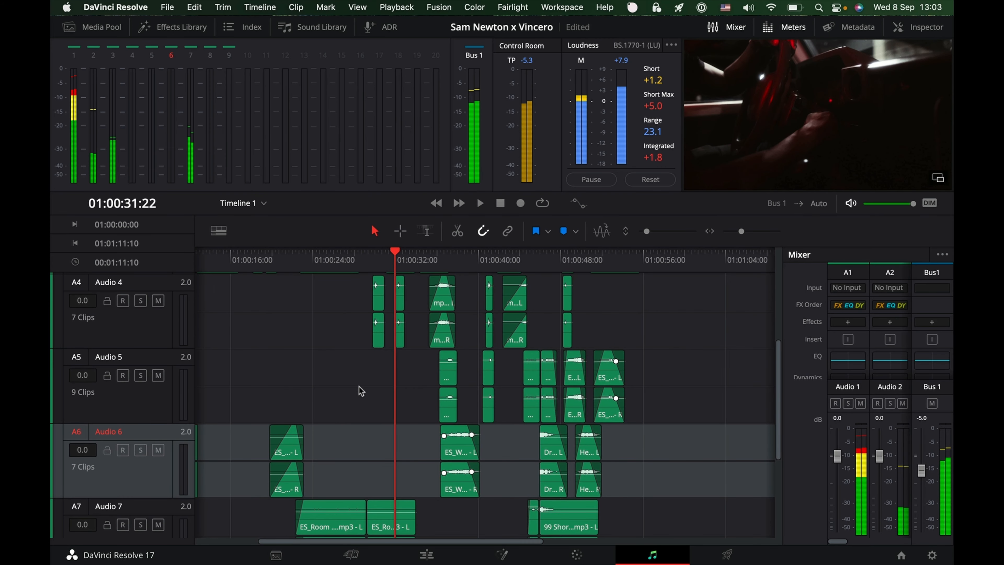
scroll(385, 406, "down", 1)
scroll(386, 405, "left", 2)
key("space")
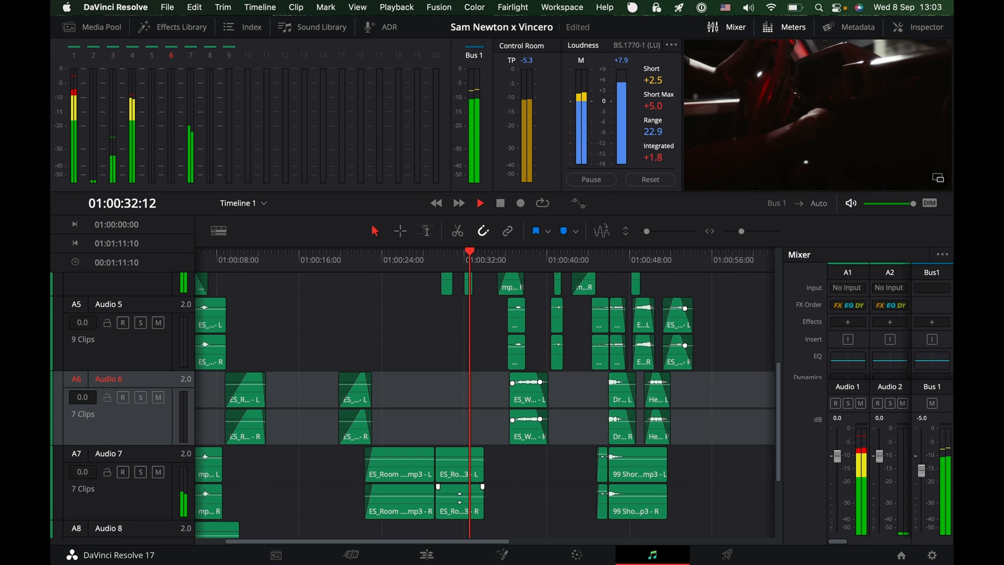
key("space")
scroll(490, 463, "up", 1)
scroll(490, 463, "right", 2)
scroll(490, 464, "right", 2)
scroll(490, 464, "up", 1)
scroll(490, 461, "up", 3)
scroll(490, 461, "left", 3)
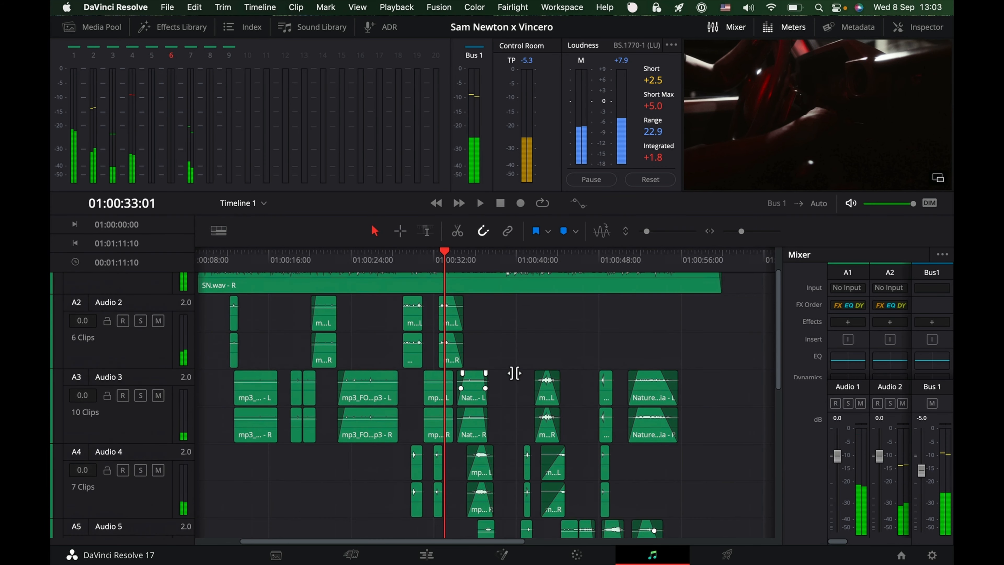
- Zoom in on the timeline and play all tracks from 01:00:32:05 to 01:00:36:00
left_click_drag(741, 231, 747, 234)
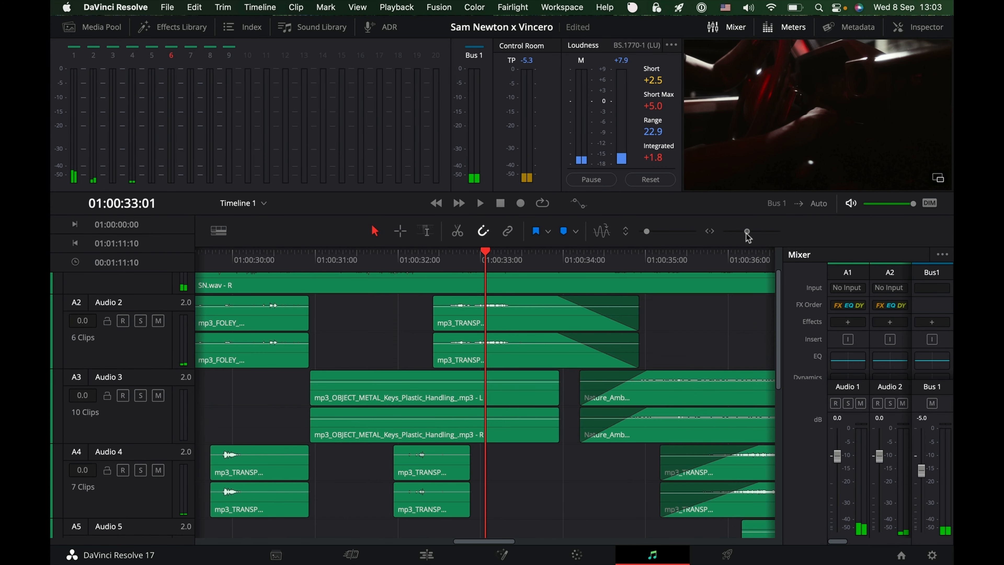
left_click(417, 264)
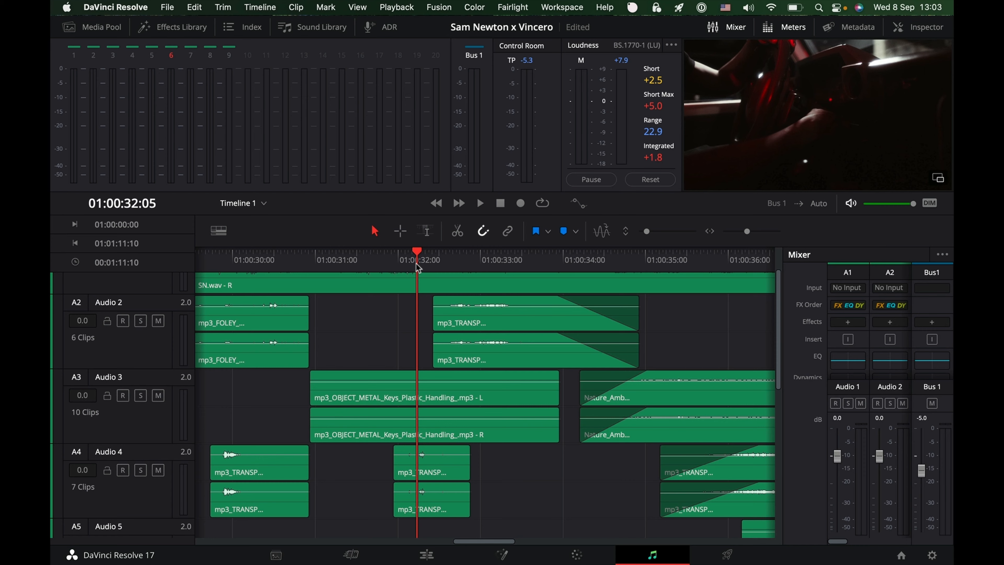
key("space")
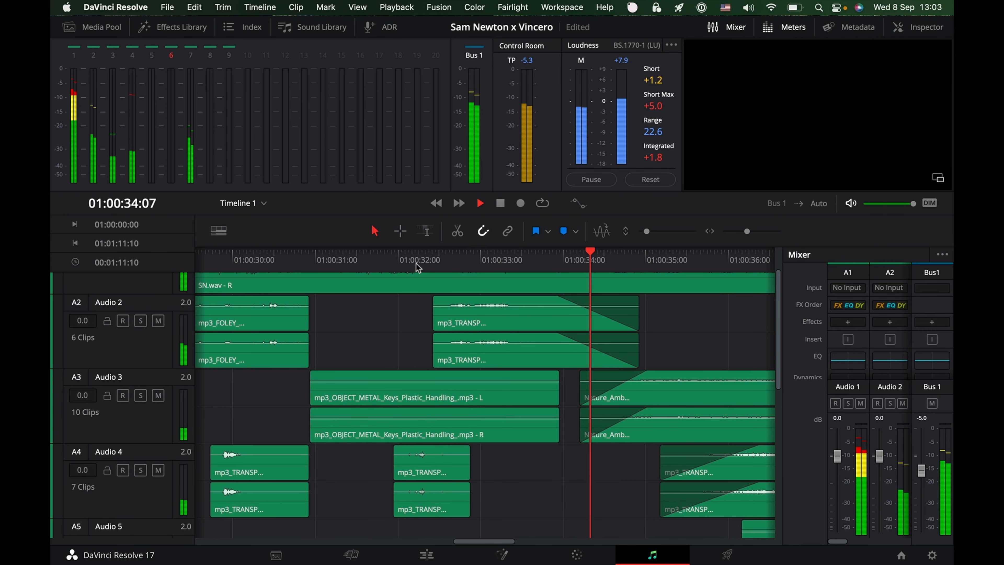
scroll(449, 346, "right", 3)
key("space")
scroll(449, 345, "right", 5)
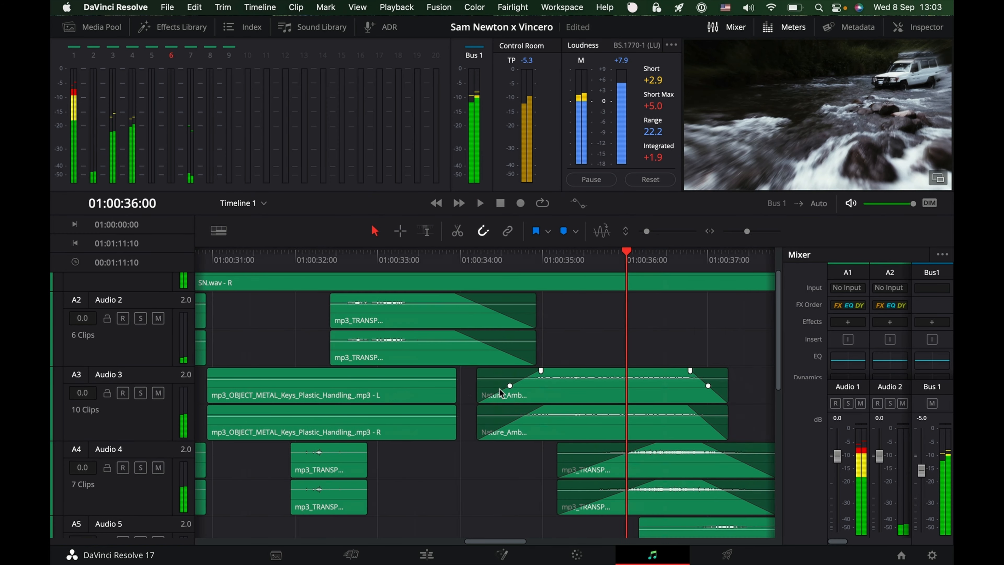
- Select the river-shot clips on Audio 3 and Audio 4 and examine the layers down to ES_Waterfall 1.mp3 on Audio 6
left_click(555, 382)
scroll(554, 382, "right", 2)
left_click(531, 475)
scroll(531, 475, "down", 5)
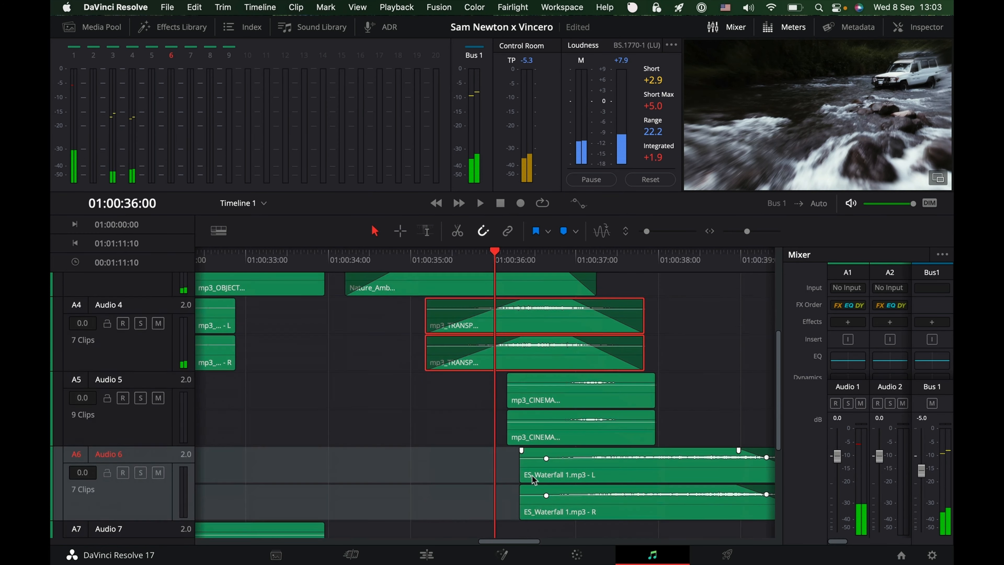
scroll(406, 320, "up", 2)
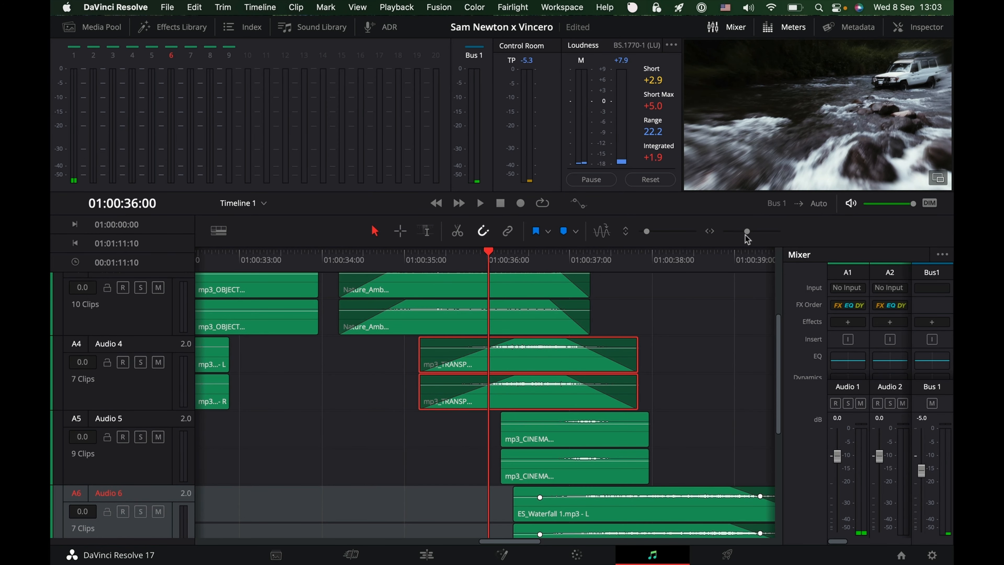
- Zoom out the timeline, mute Audio 1, and play the effects without music through the river crossing up to 01:00:37:05
left_click_drag(747, 237, 741, 237)
scroll(628, 322, "up", 3)
scroll(138, 308, "up", 2)
scroll(138, 308, "left", 5)
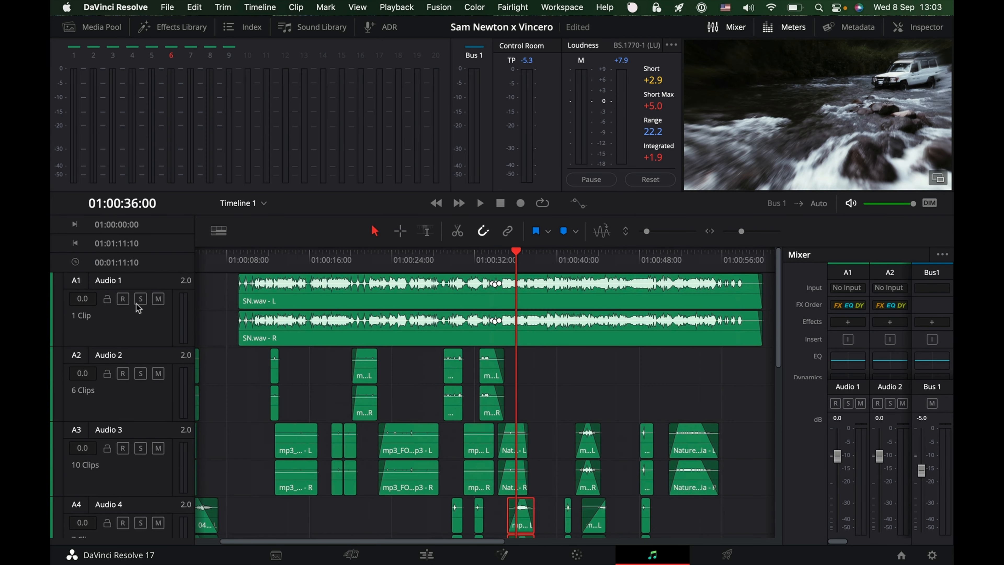
left_click(498, 261)
key("space")
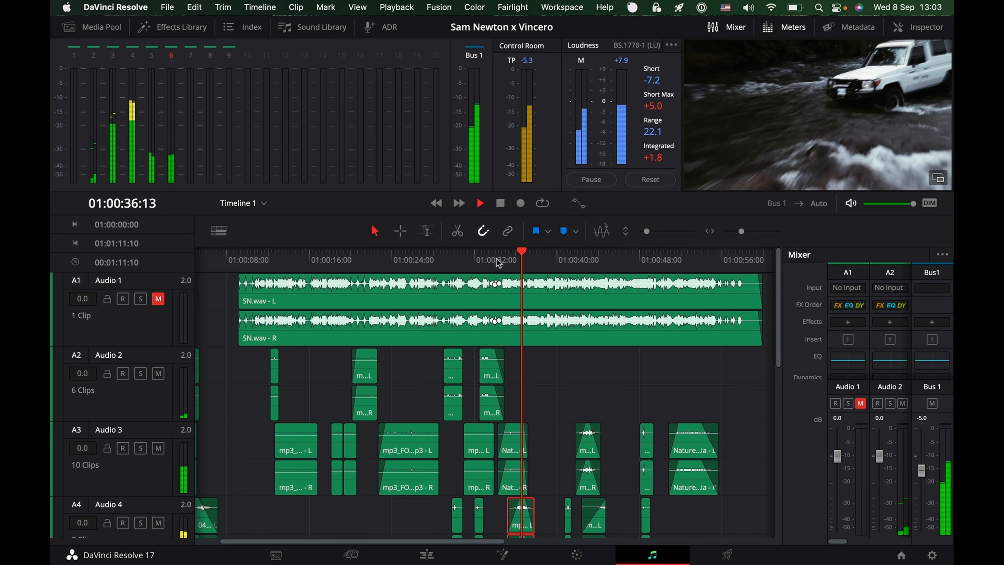
key("space")
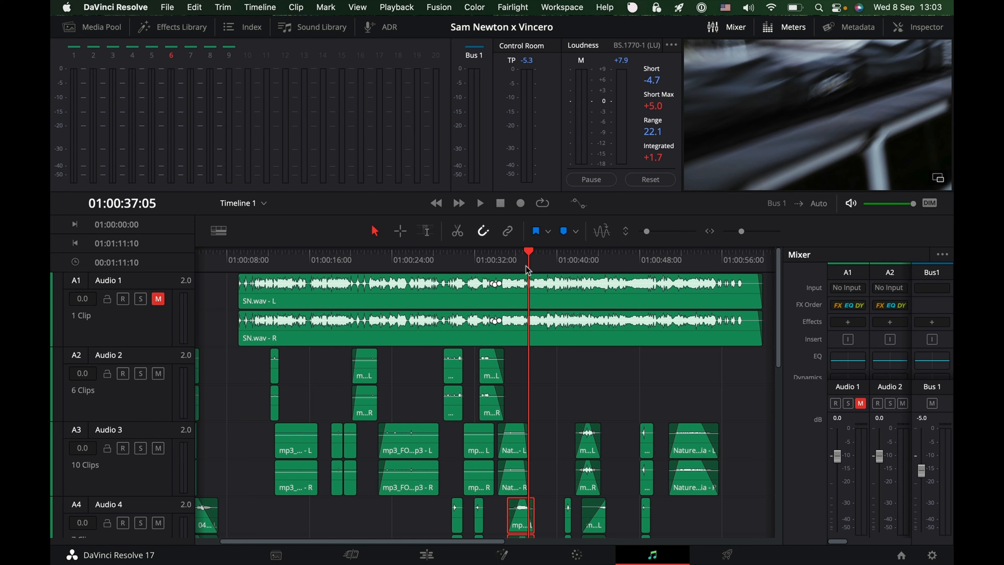
- Play the effects from 01:00:37:05 through the car door shot and on to 01:00:41:18 in short passages
key("space")
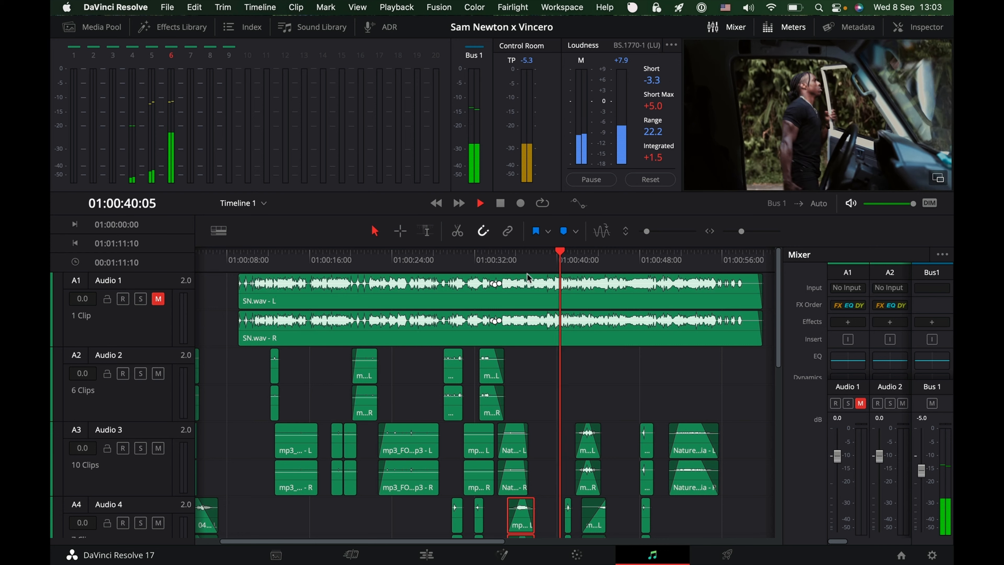
key("space")
left_click(563, 256)
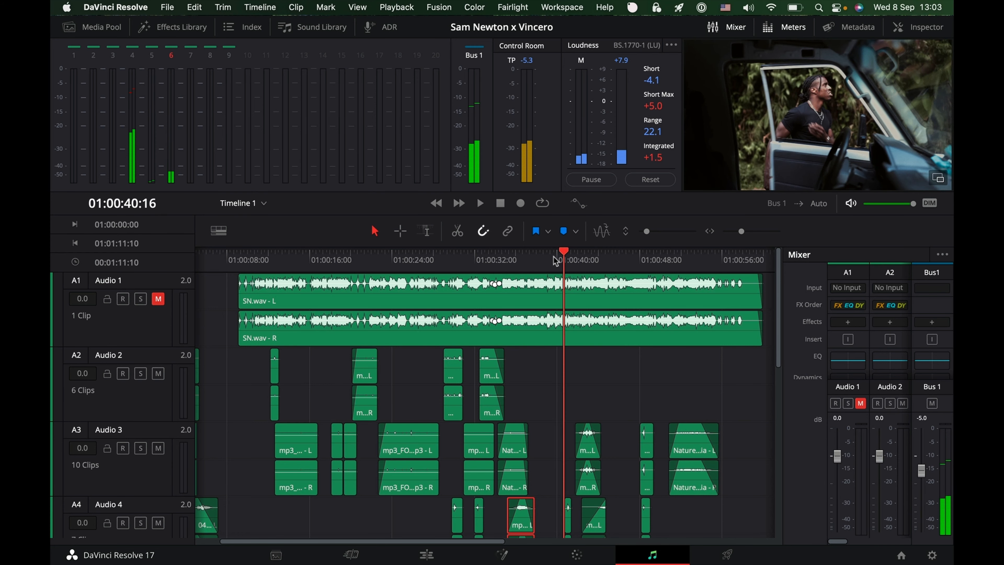
key("space")
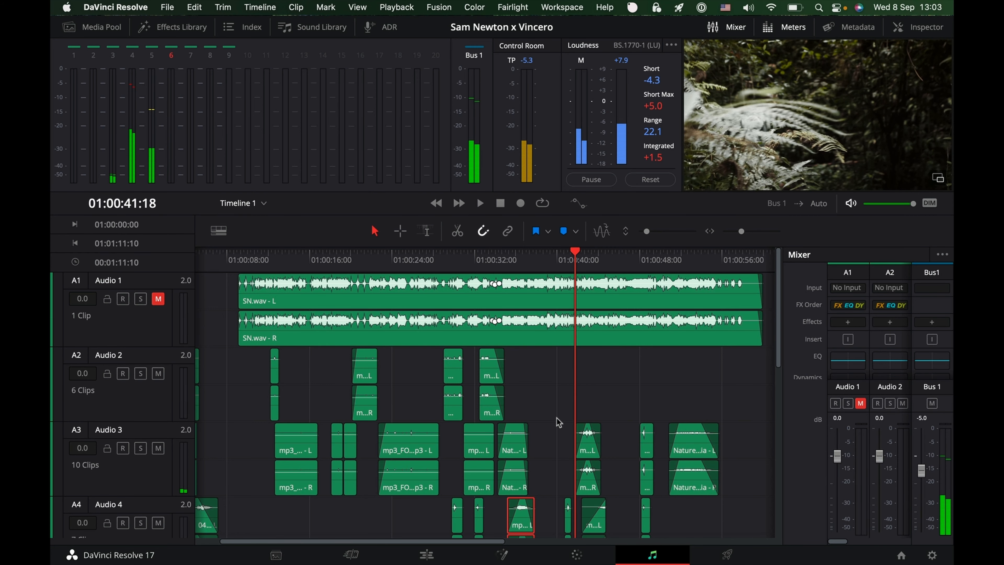
- Return to 01:00:40:08, zoom in on the door and whoosh clips, and replay the passage up to 01:00:41:19
scroll(623, 284, "down", 5)
scroll(623, 284, "left", 3)
left_click(609, 259)
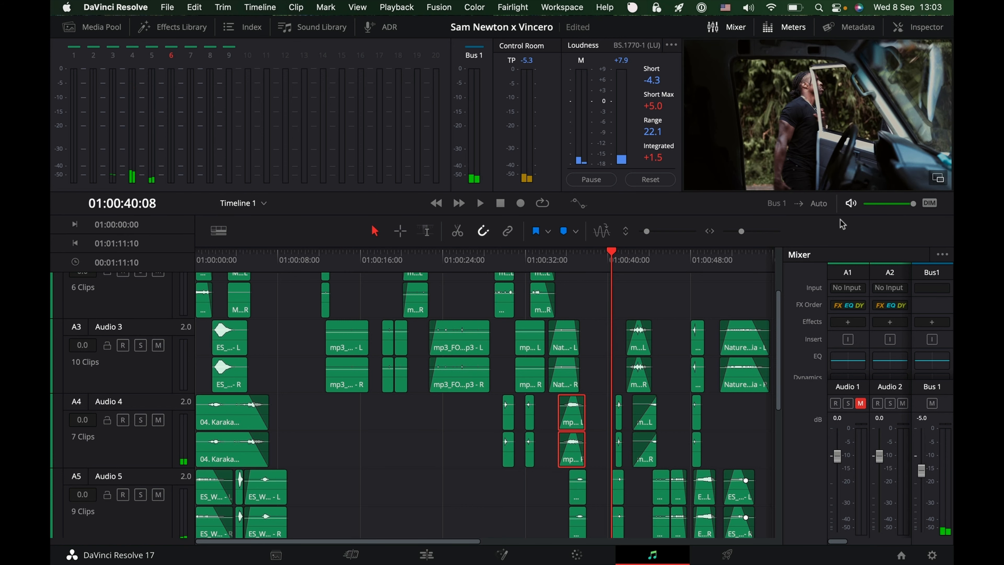
left_click(753, 233)
key("space")
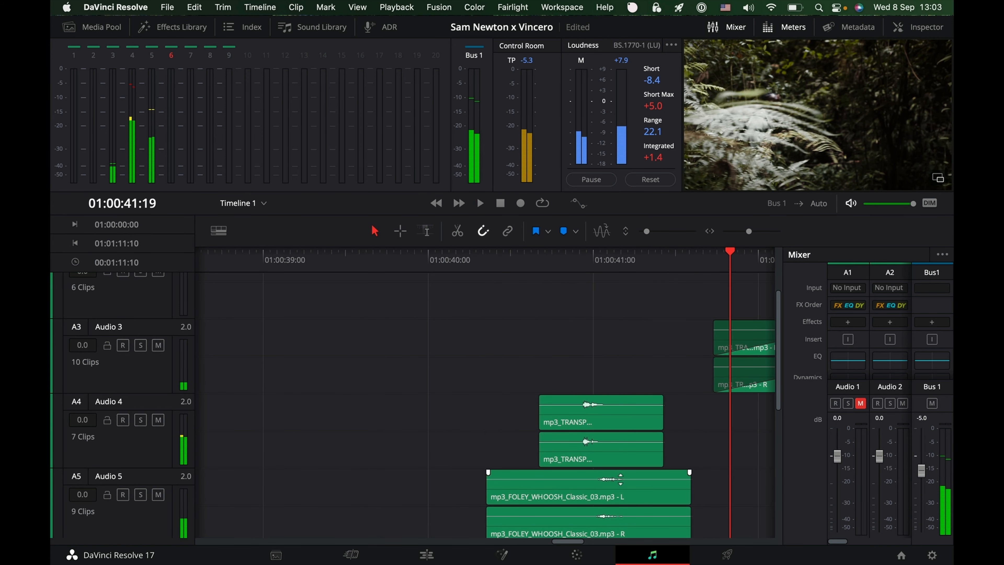
- Solo Audio 5 and audition the mp3_FOLEY_WHOOSH_Classic_03.mp3 clip up to 01:00:41:15
scroll(615, 481, "right", 2)
left_click(481, 258)
key("space")
key("space")
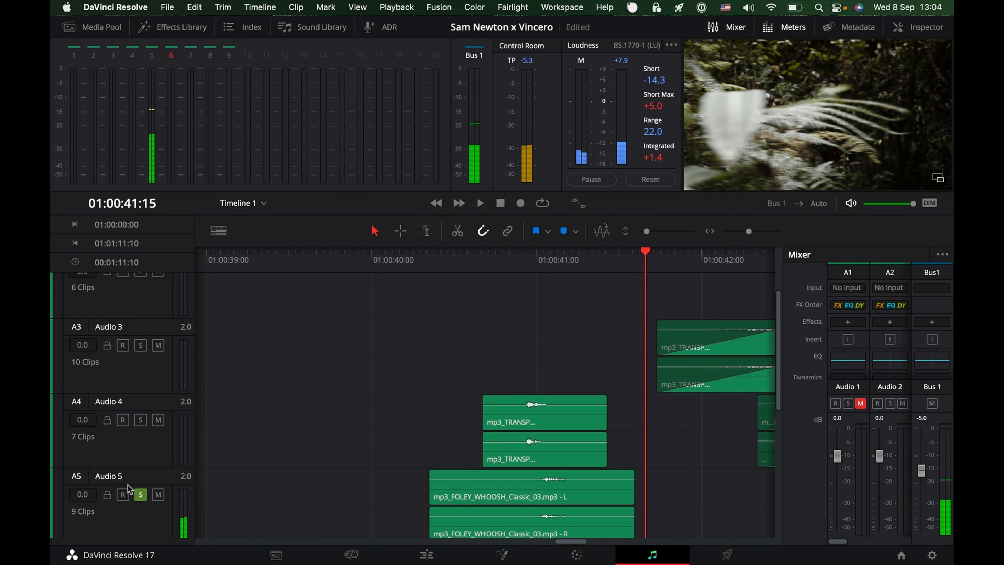
- Unsolo Audio 5 and play the door and whoosh effects together from 01:00:40:18 to 01:00:41:13
left_click(140, 494)
left_click(497, 257)
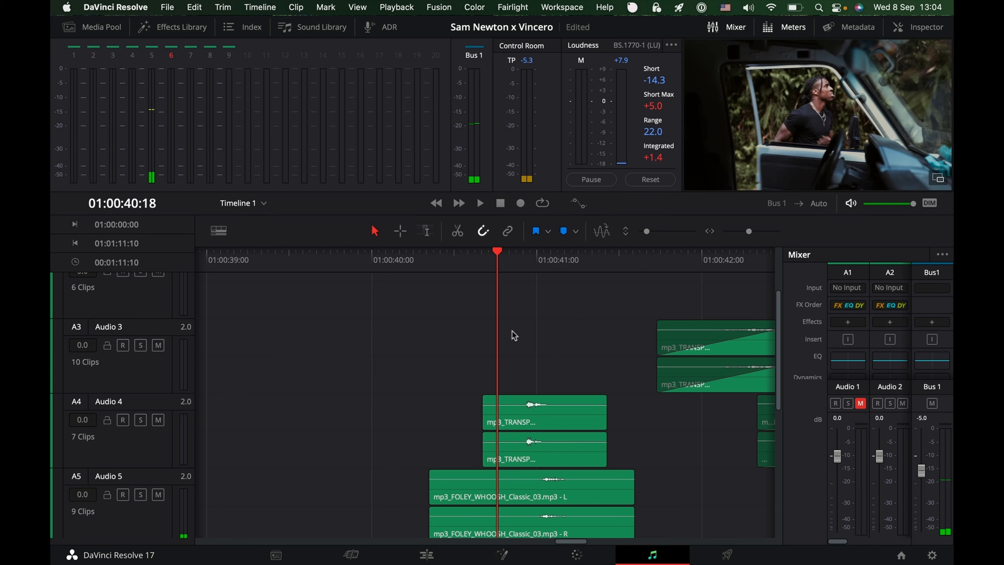
key("space")
key("space")
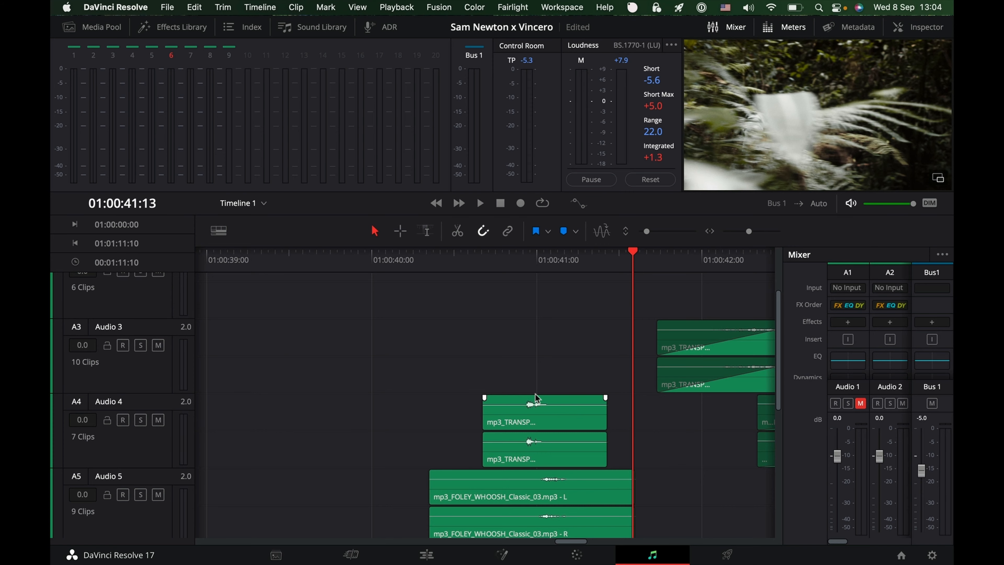
- Zoom out the timeline, play the effects on to 01:00:42:17, and select the Dacia driving clip on Audio 3
scroll(536, 398, "right", 5)
scroll(589, 434, "up", 1)
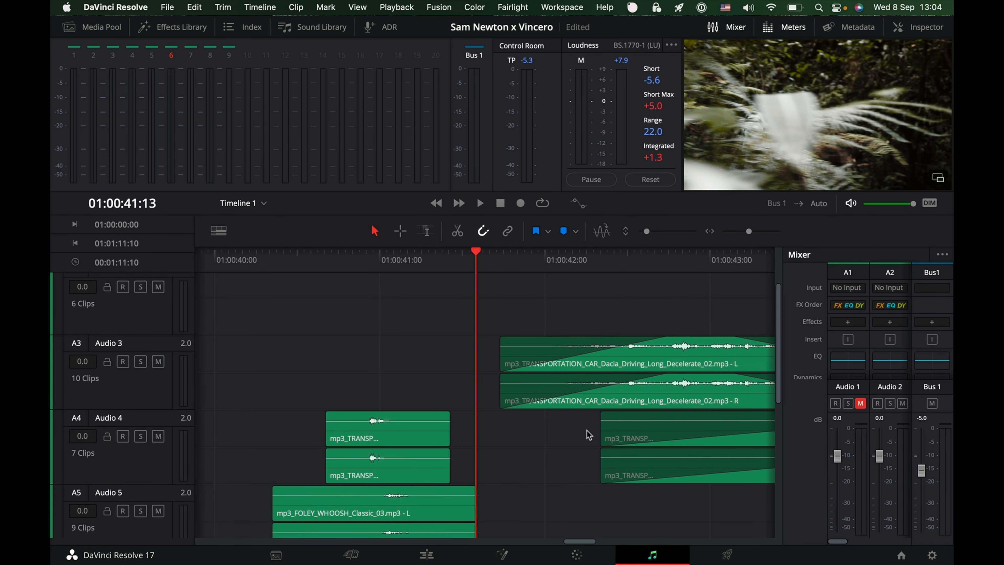
scroll(589, 434, "right", 1)
scroll(589, 434, "up", 1)
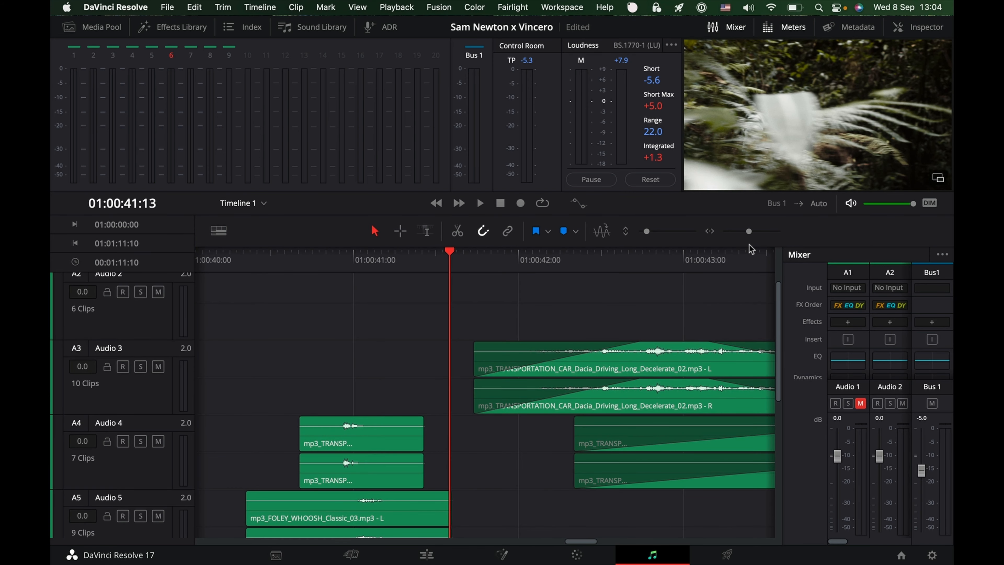
left_click_drag(749, 233, 744, 233)
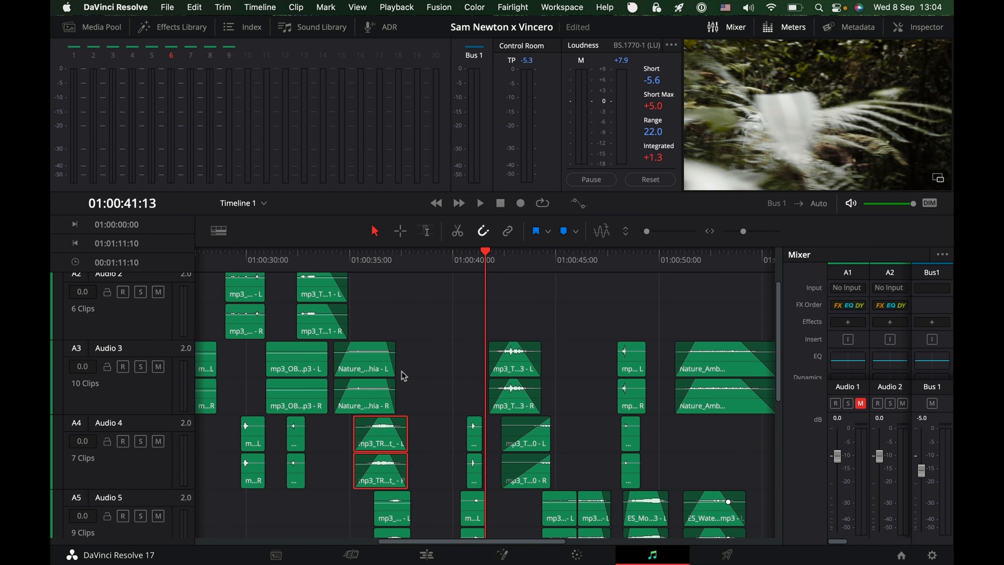
key("space")
left_click(510, 400)
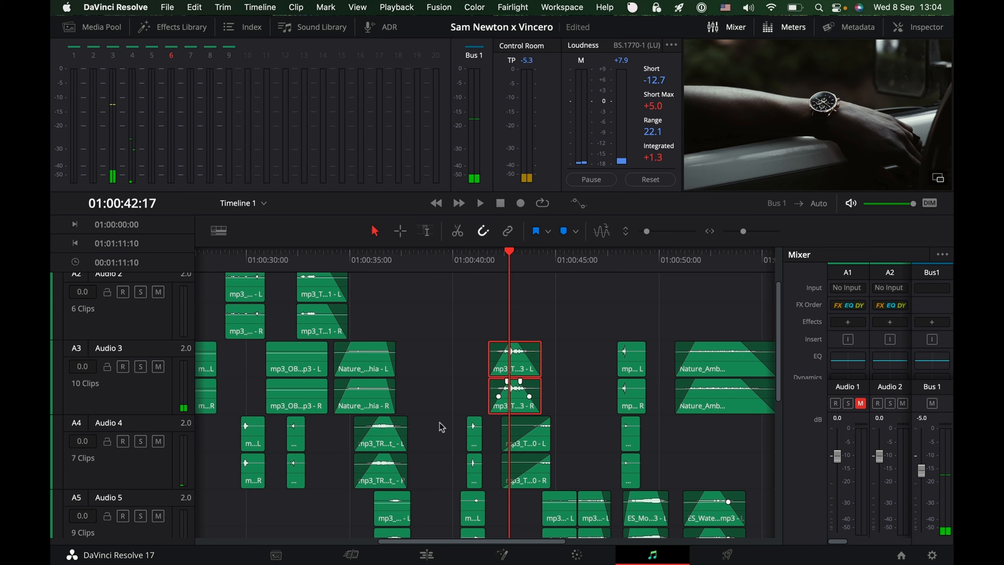
- Switch to the Edit page, select the Long_Decelerate_02.mp3 clip on A3, and examine its Equalizer curve in the Inspector
left_click(459, 558)
scroll(851, 165, "down", 5)
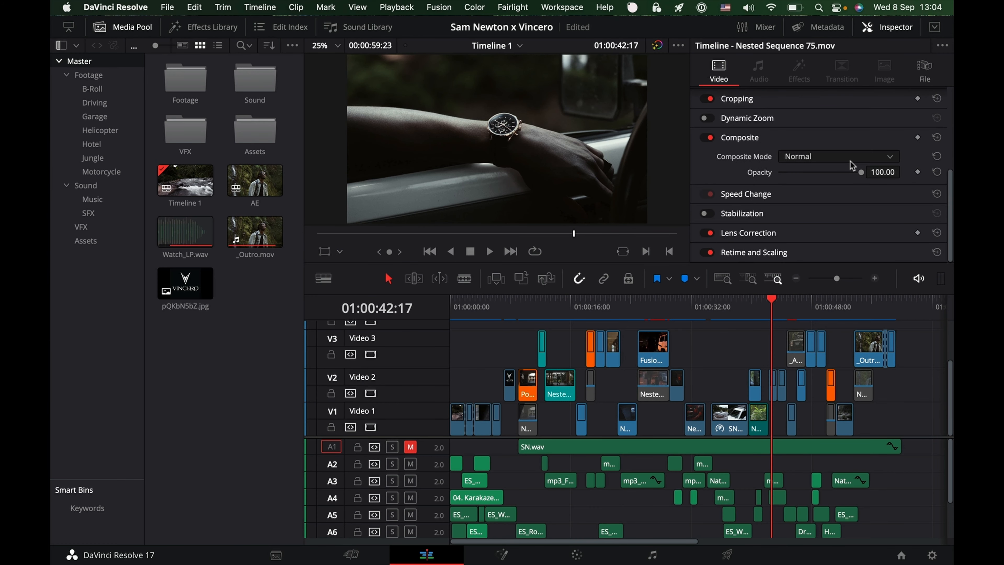
left_click(774, 481)
scroll(802, 193, "down", 6)
scroll(905, 148, "up", 3)
scroll(798, 150, "down", 3)
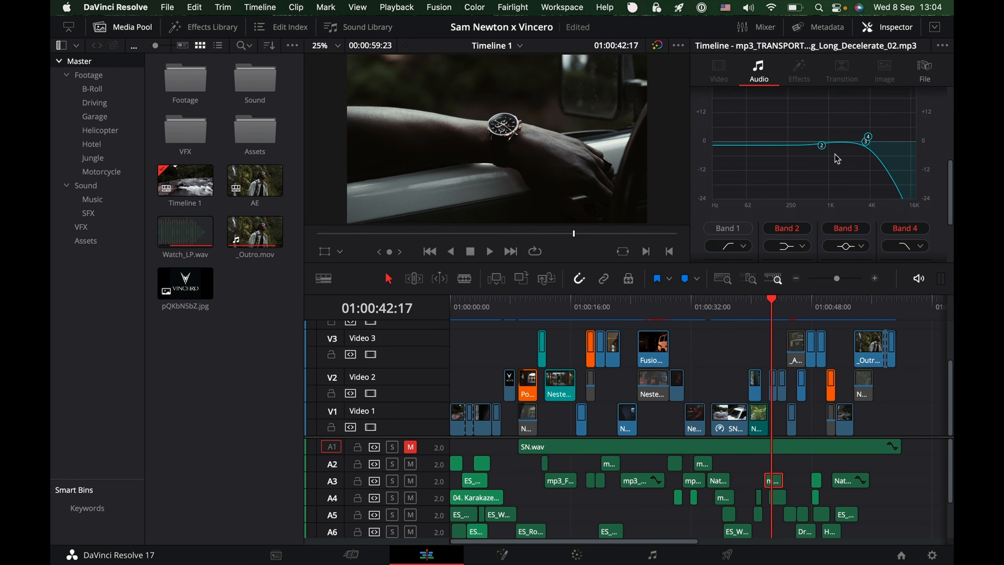
scroll(780, 138, "up", 2)
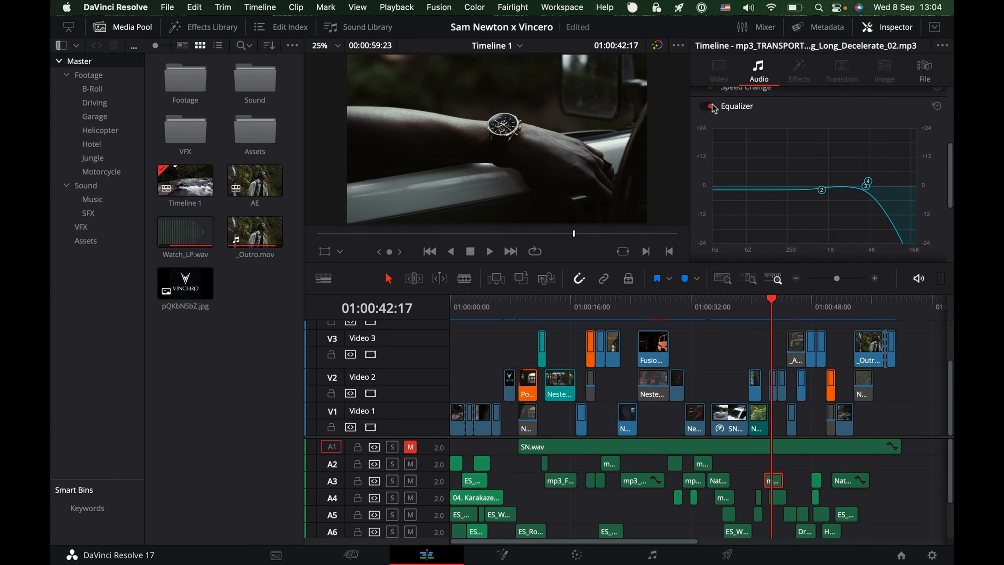
- Turn off the clip's Equalizer, play it up to 01:00:43:14 to hear the difference, and return to the Fairlight page
key("space")
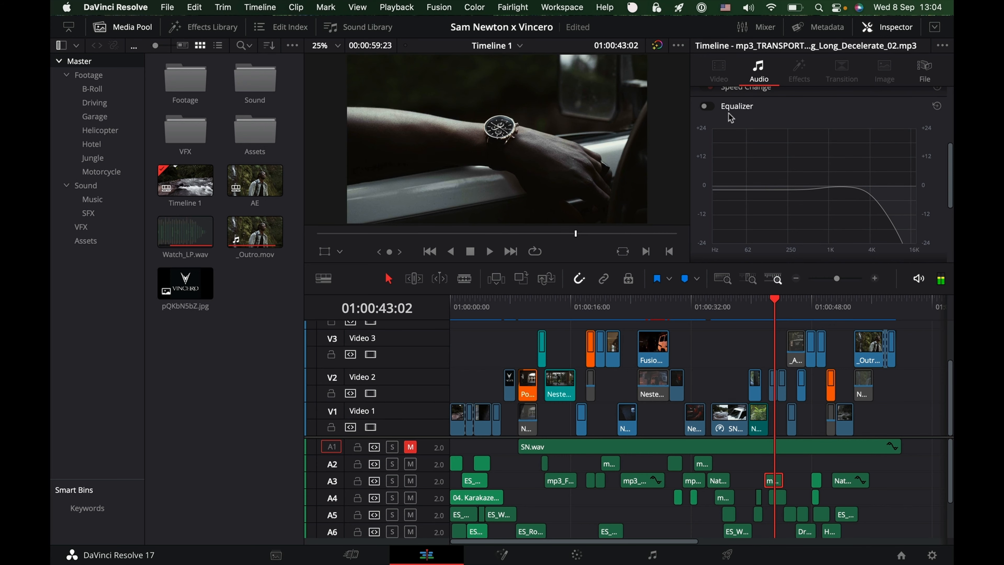
left_click(568, 556)
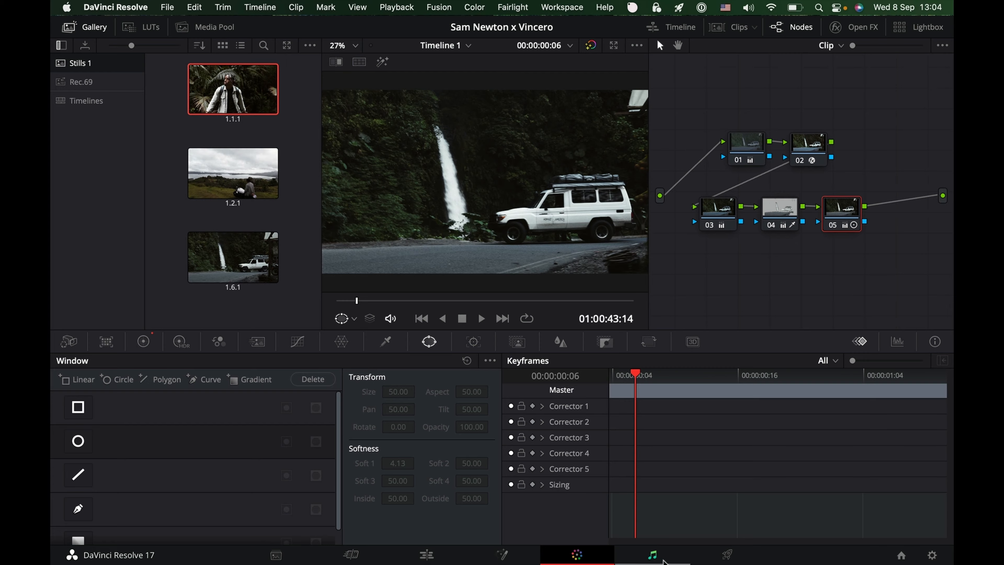
left_click(651, 555)
- Play the car effects through 01:00:45:02 to 01:00:46:07 and select the fading-in car clip on Audio 4
key("space")
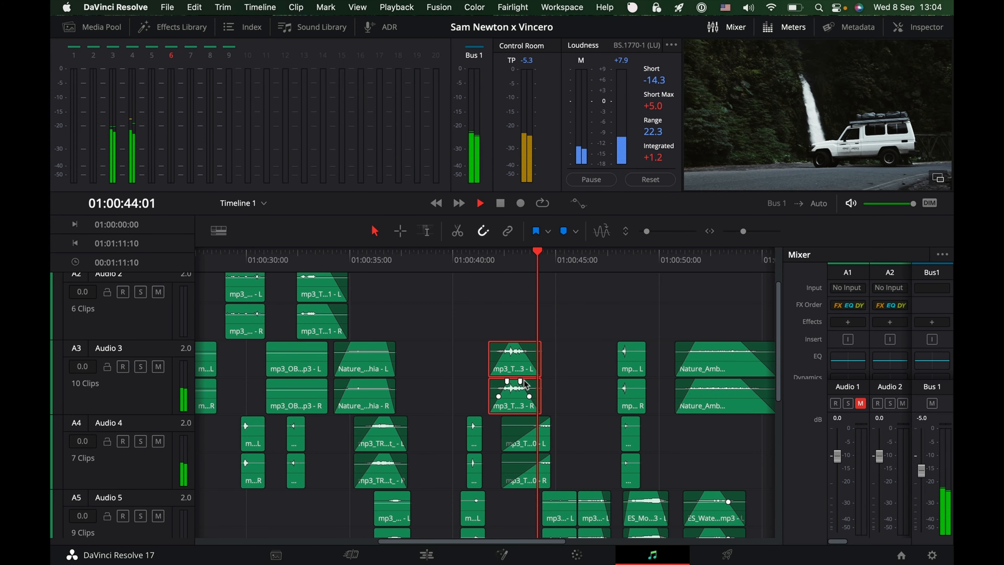
key("space")
left_click(531, 436)
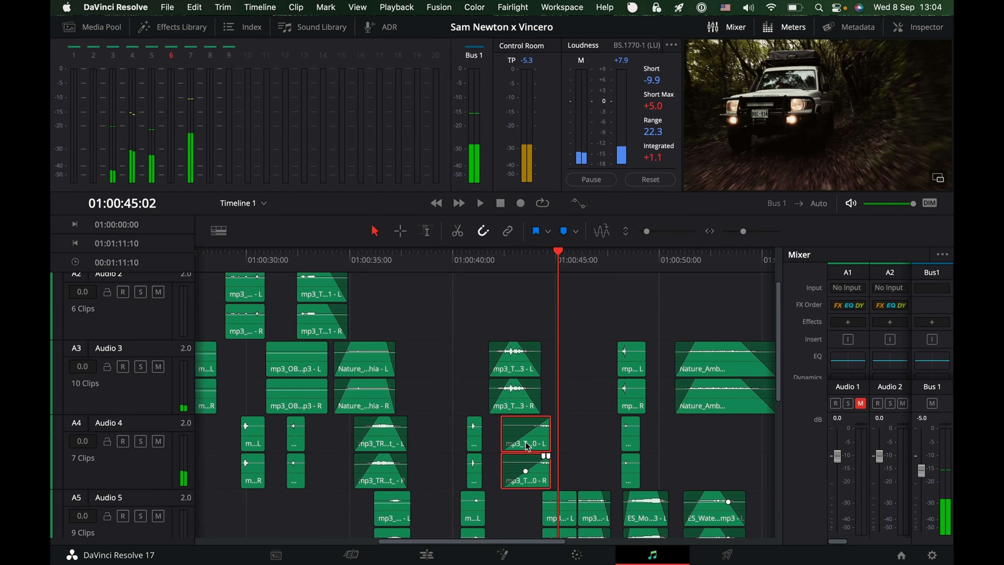
scroll(532, 450, "down", 3)
scroll(542, 452, "right", 3)
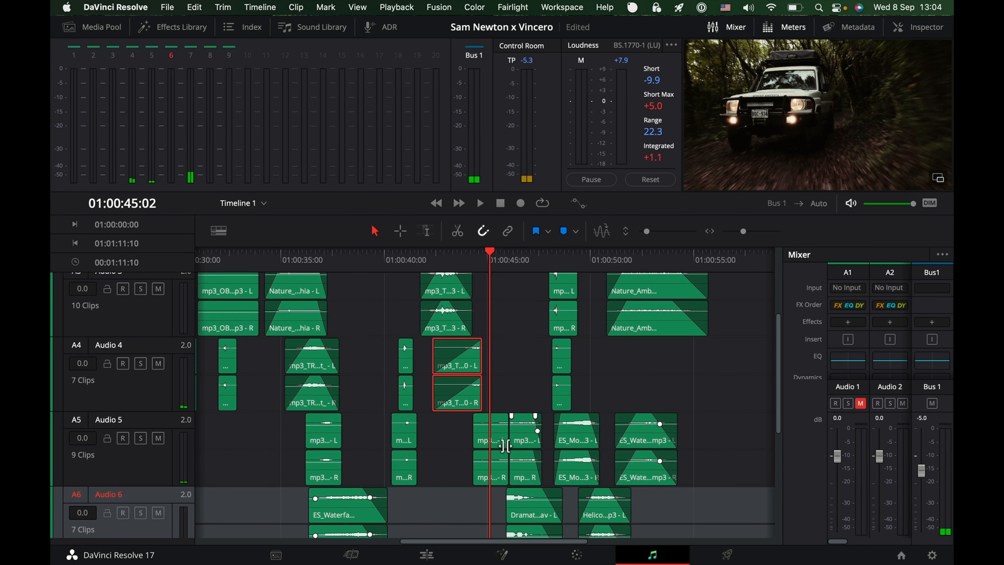
key("space")
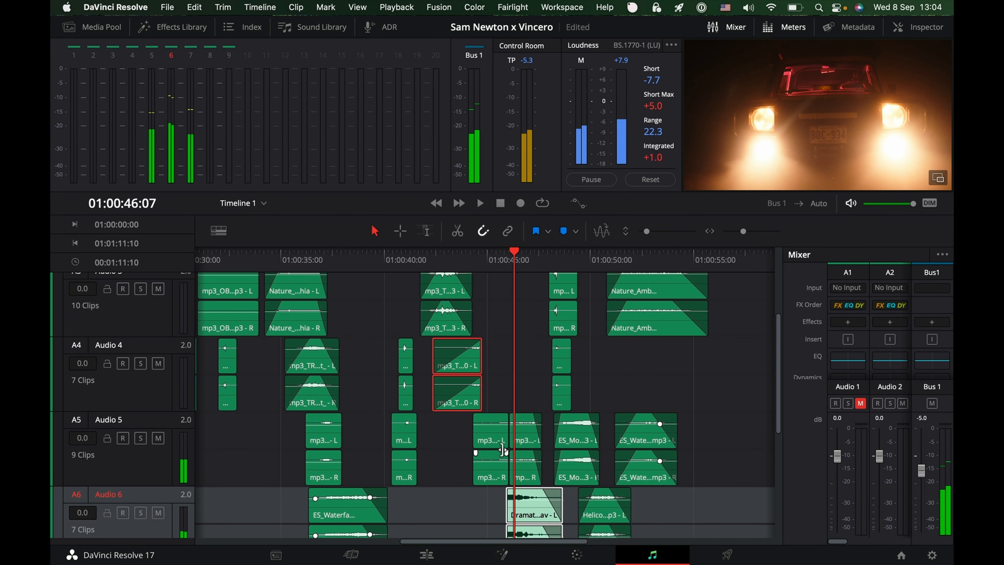
- Solo Audio 7 and audition its short clip and 99 Short Hit 11.mp3 from 01:00:44:18 to 01:00:46:01
left_click(496, 472)
left_click(482, 264)
scroll(495, 421, "down", 8)
scroll(494, 421, "right", 3)
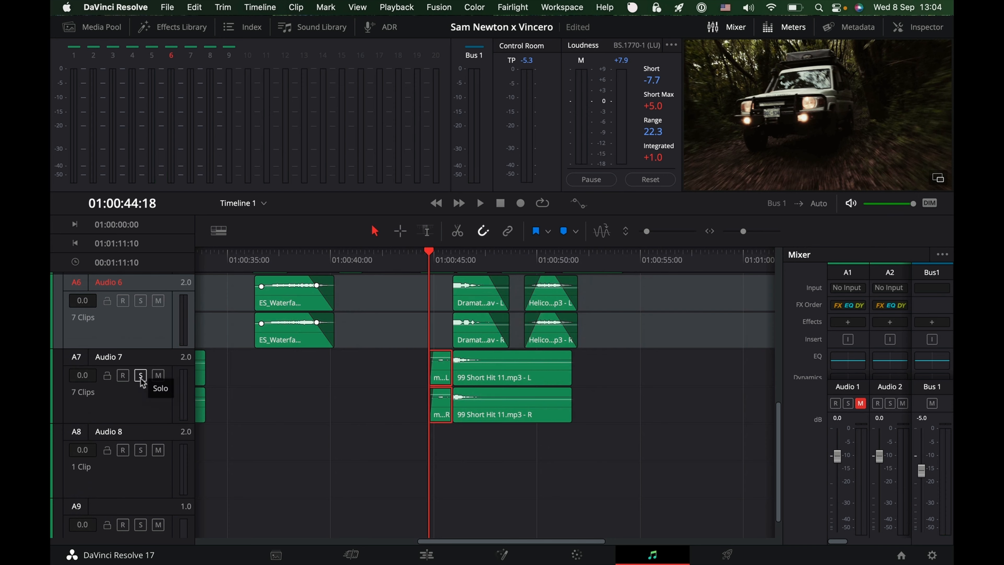
key("space")
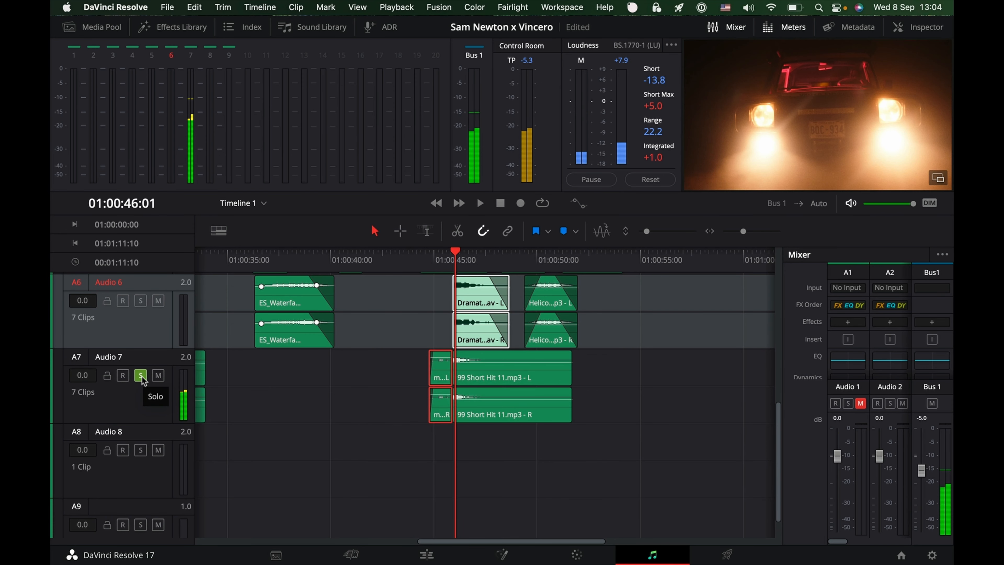
- Unsolo Audio 7 and play the layered effects from 01:00:44:18 to 01:00:46:16
left_click(425, 264)
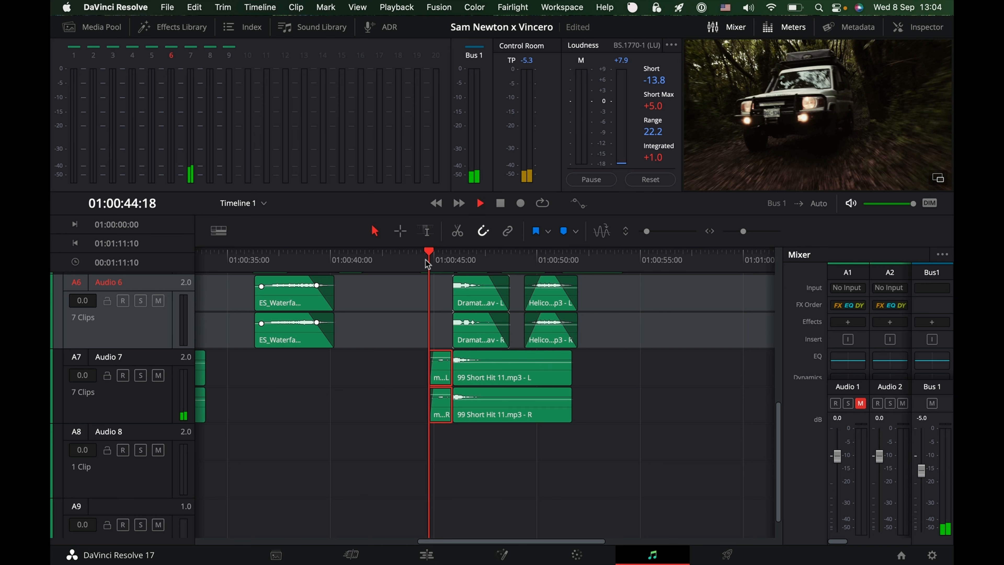
key("space")
key("space")
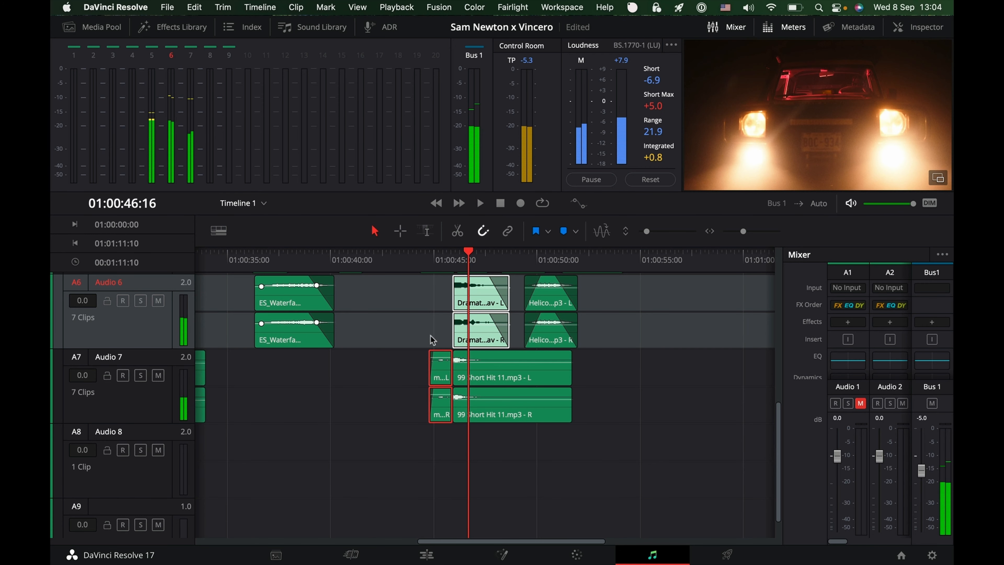
- Solo Audio 6 and Audio 7 together and play the dramatic hit and 99 Short Hit 11.mp3 from the start of the hits
scroll(443, 352, "up", 1)
scroll(443, 352, "right", 1)
left_click(141, 389)
left_click(442, 262)
key("space")
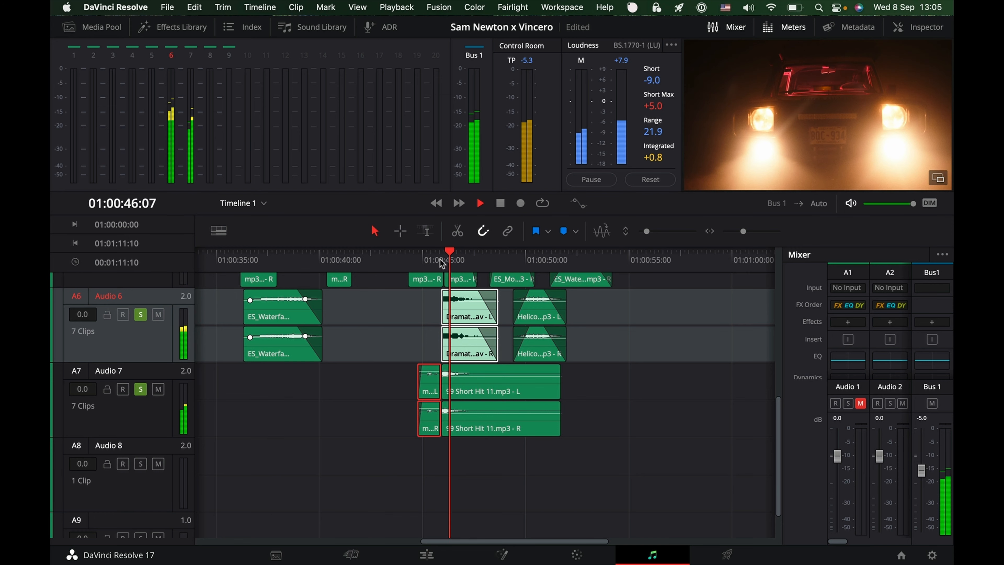
left_click(441, 262)
key("space")
- Leave only Audio 7 soloed and play its foley clip and 99 Short Hit 11.mp3 up to 01:00:47:06
left_click_drag(743, 232, 747, 232)
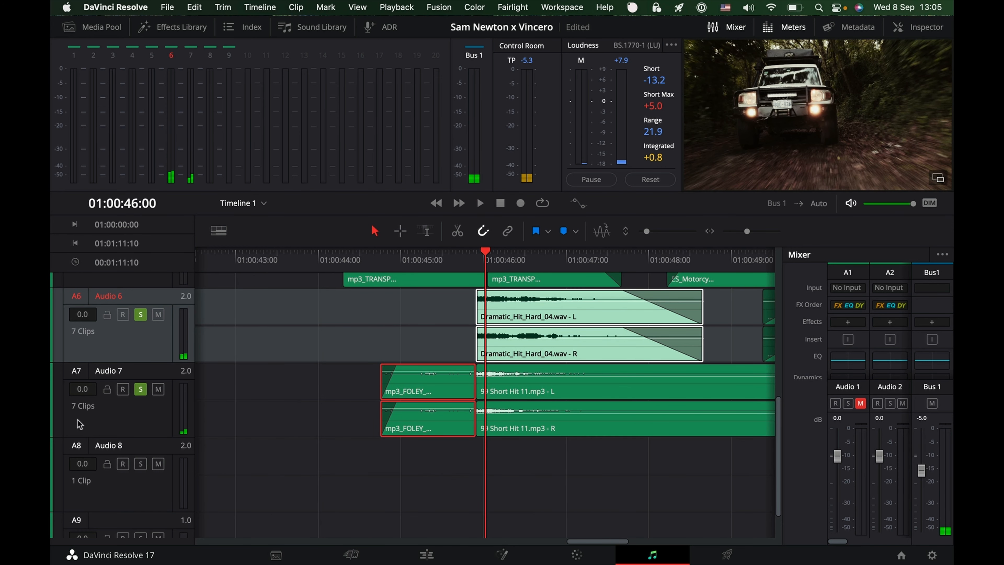
left_click(364, 312)
key("space")
left_click(140, 390)
left_click(439, 253)
key("space")
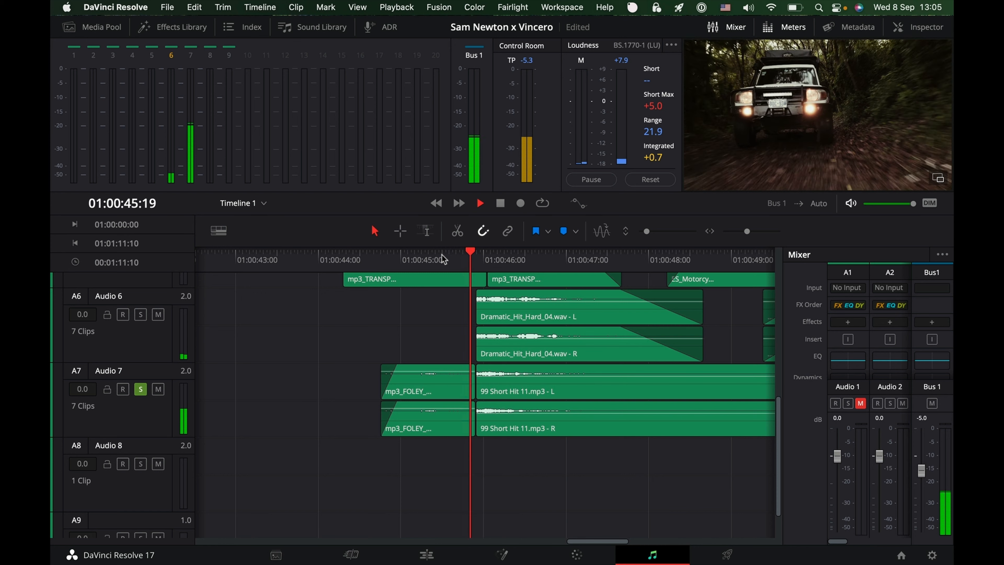
key("space")
- Solo Audio 6 alongside Audio 7 and play the foley clip into the two layered hits
left_click(141, 315)
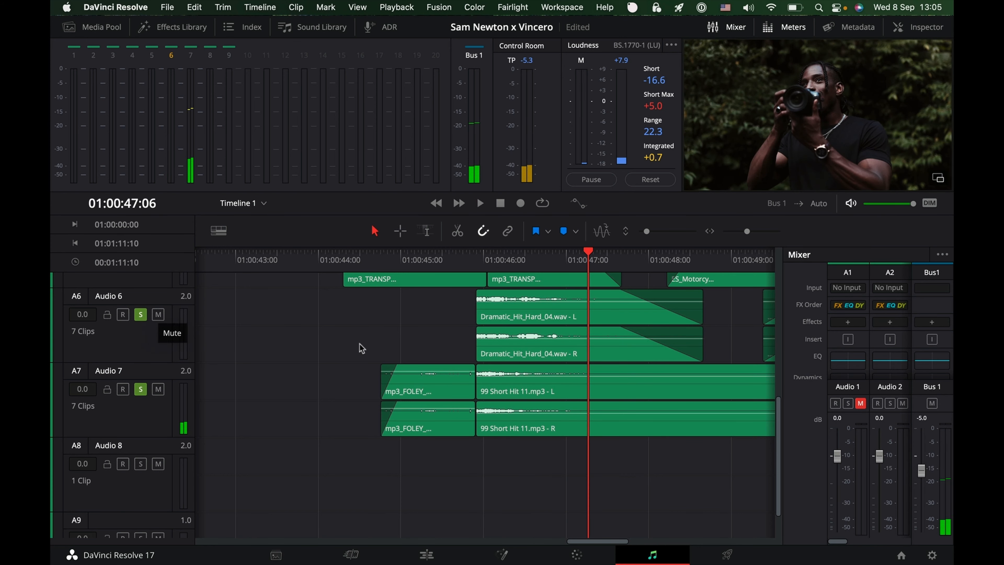
scroll(359, 343, "up", 4)
scroll(359, 343, "up", 1)
left_click(407, 266)
key("space")
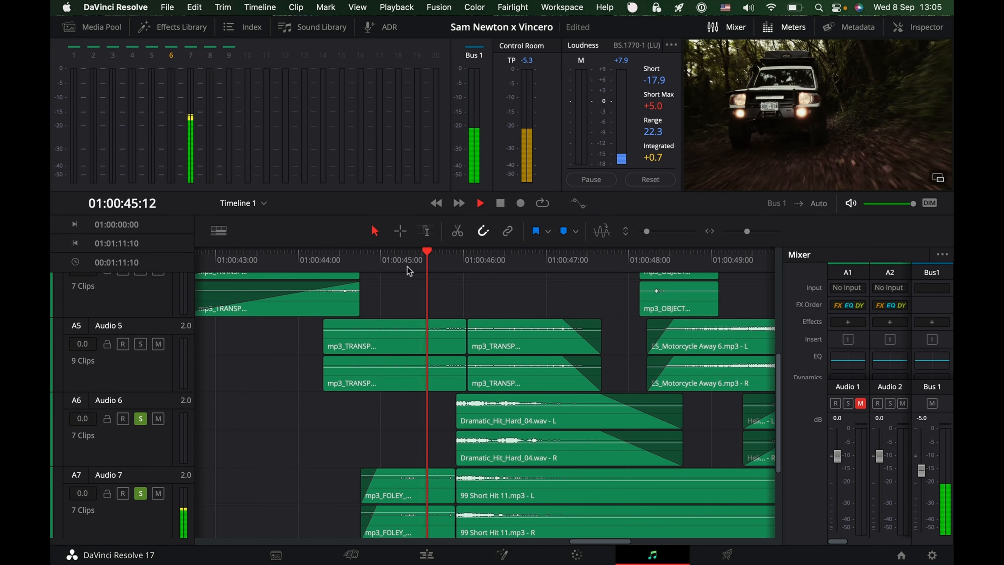
key("space")
- Unsolo Audio 6 and Audio 7 and play the full effects mix up to 01:00:47:22
left_click(140, 418)
left_click(140, 493)
key("space")
key("space")
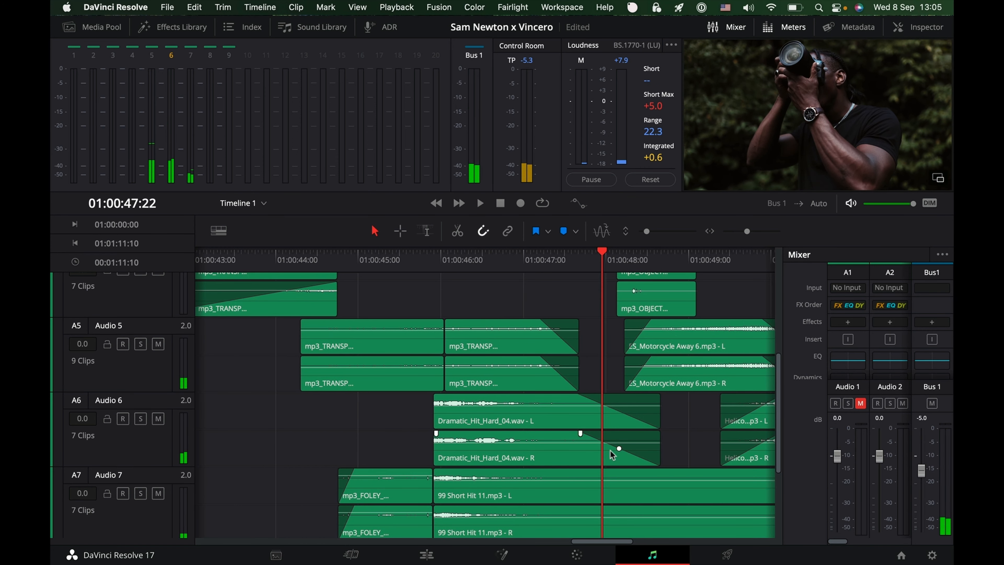
- Play the object sounds on Audio 3 and Audio 4 from 01:00:47:22 to 01:00:48:22
scroll(676, 498, "right", 3)
scroll(679, 500, "right", 3)
scroll(602, 492, "down", 1)
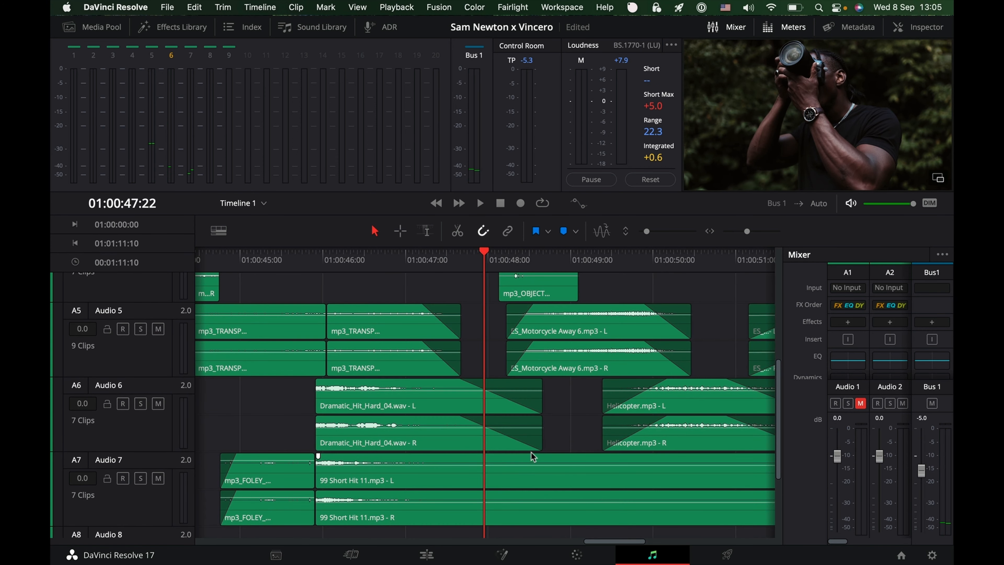
key("space")
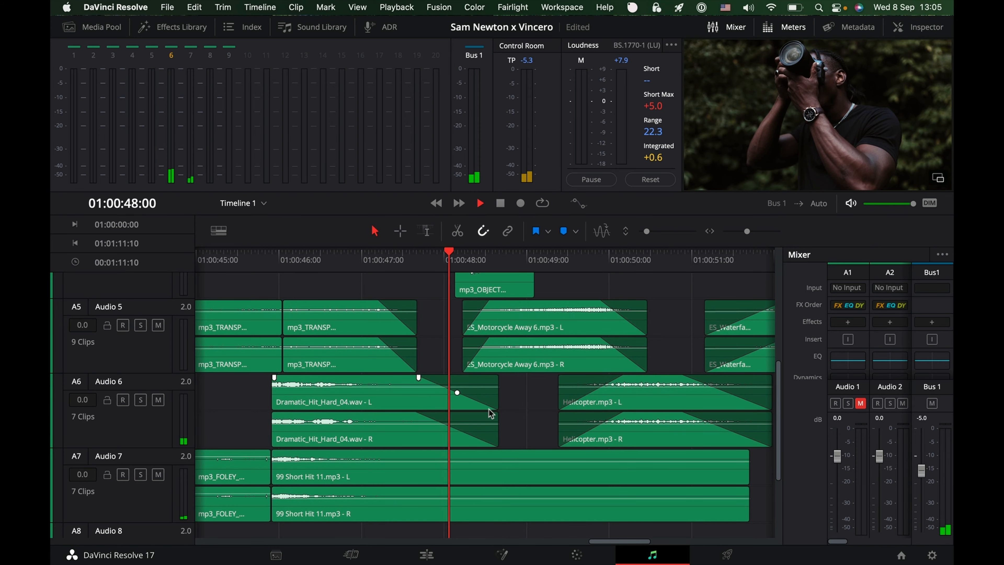
key("space")
scroll(488, 355, "up", 3)
scroll(482, 288, "up", 1)
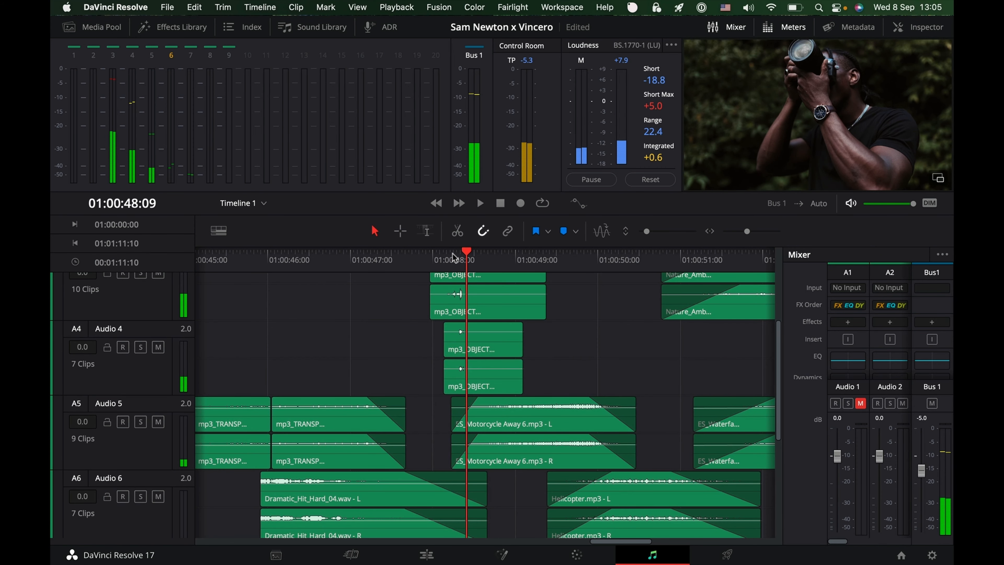
key("space")
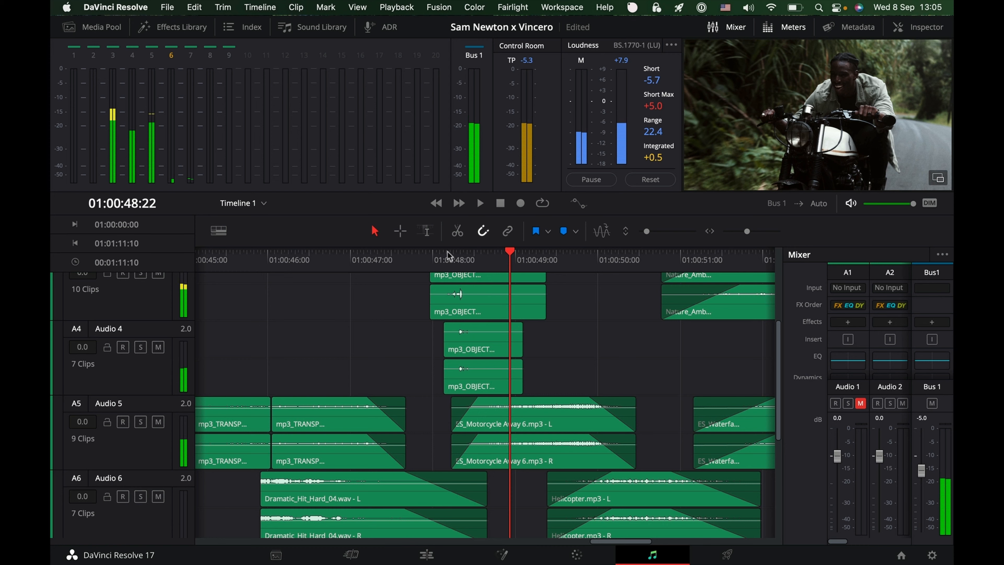
- Replay the object sounds up to 01:00:48:10 and continue through ES_Motorcycle Away 6.mp3 to the helicopter shot at 01:00:50:16
left_click(442, 255)
key("space")
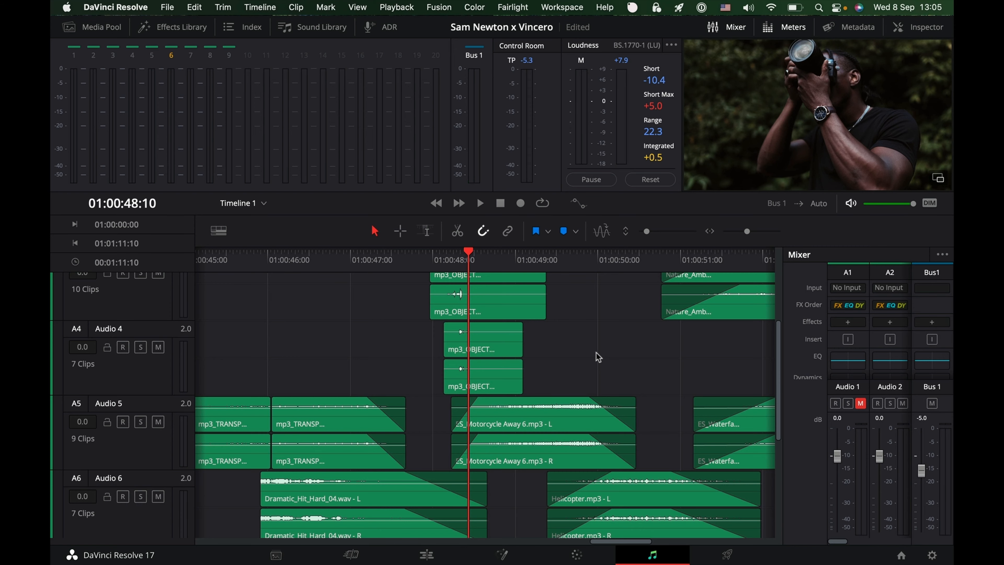
key("space")
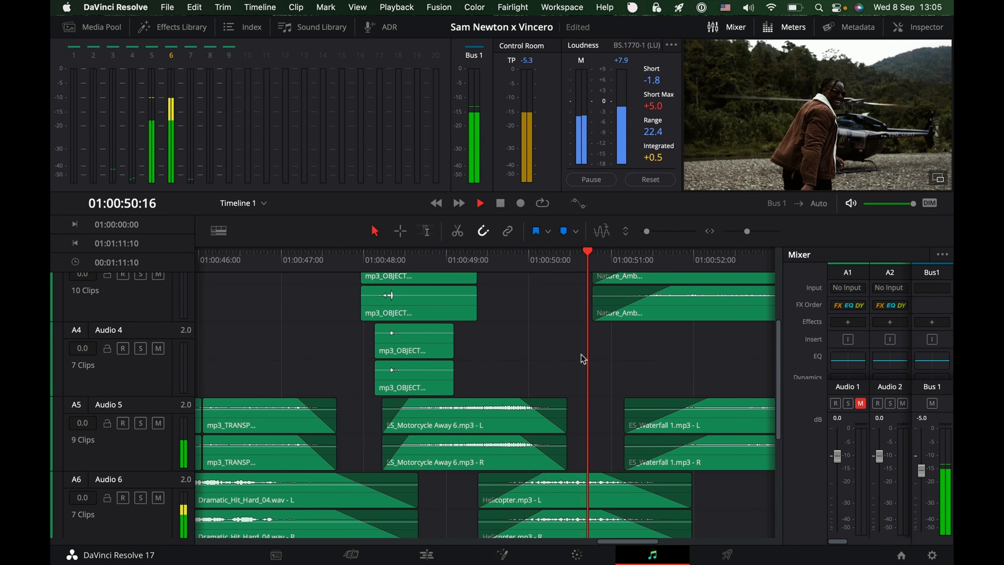
key("space")
- Select Helicopter.mp3 on Audio 6 and play it through the waterfall and river ambience clips to 01:00:56:12
left_click(537, 255)
left_click(571, 489)
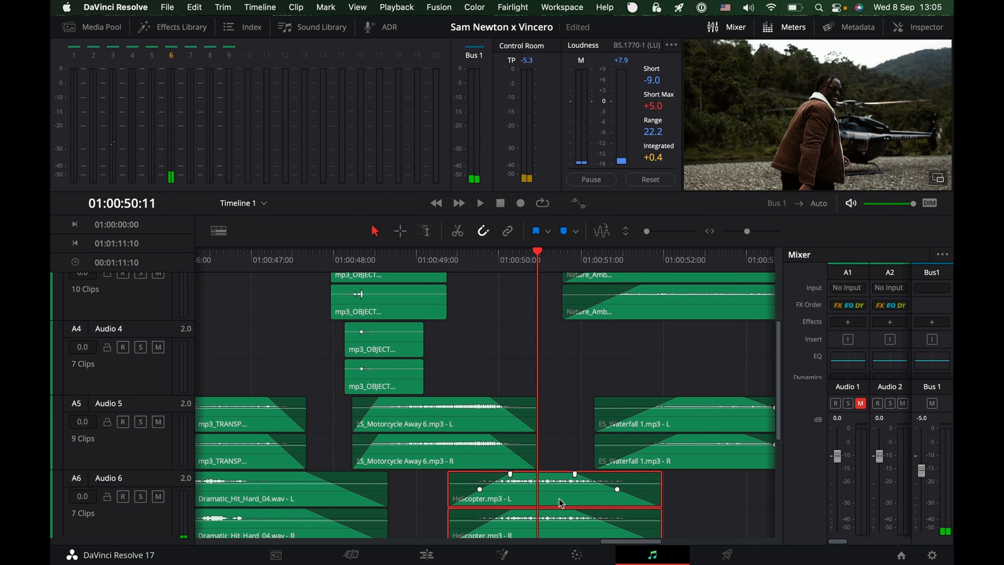
left_click(505, 258)
key("space")
left_click(492, 260)
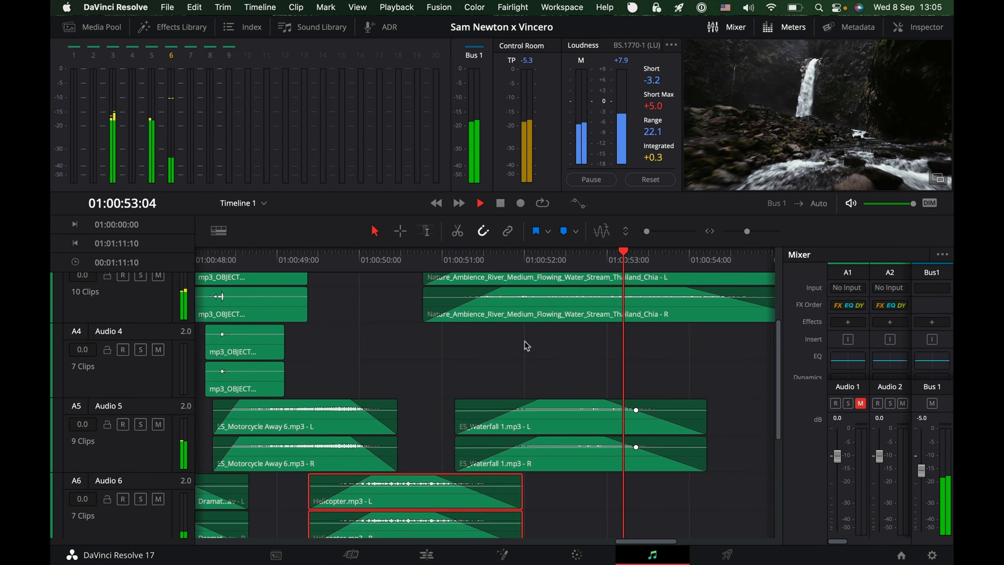
scroll(527, 345, "up", 1)
scroll(525, 340, "up", 1)
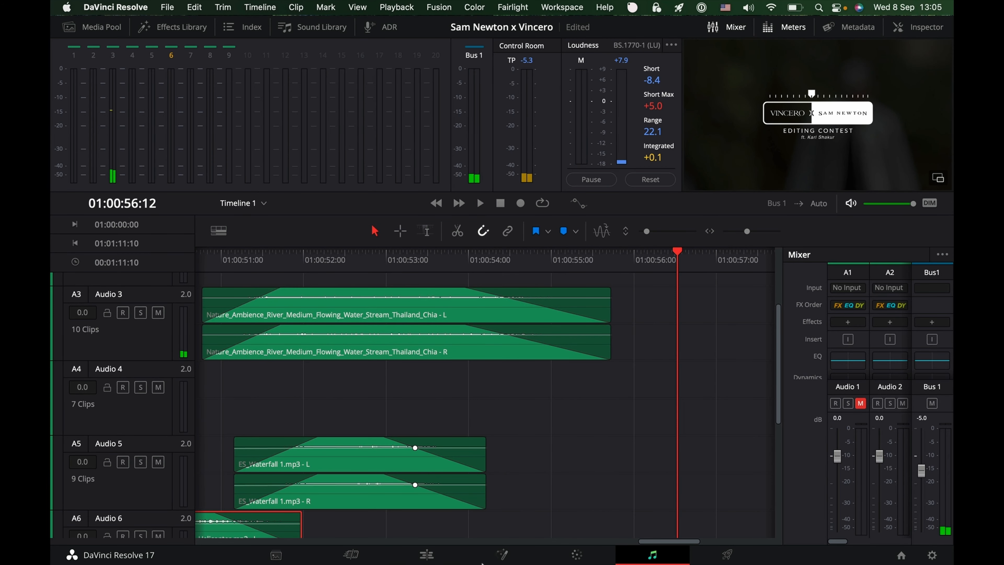
- Switch to the Edit page and look over the clips on audio tracks A1 to A9
left_click(427, 554)
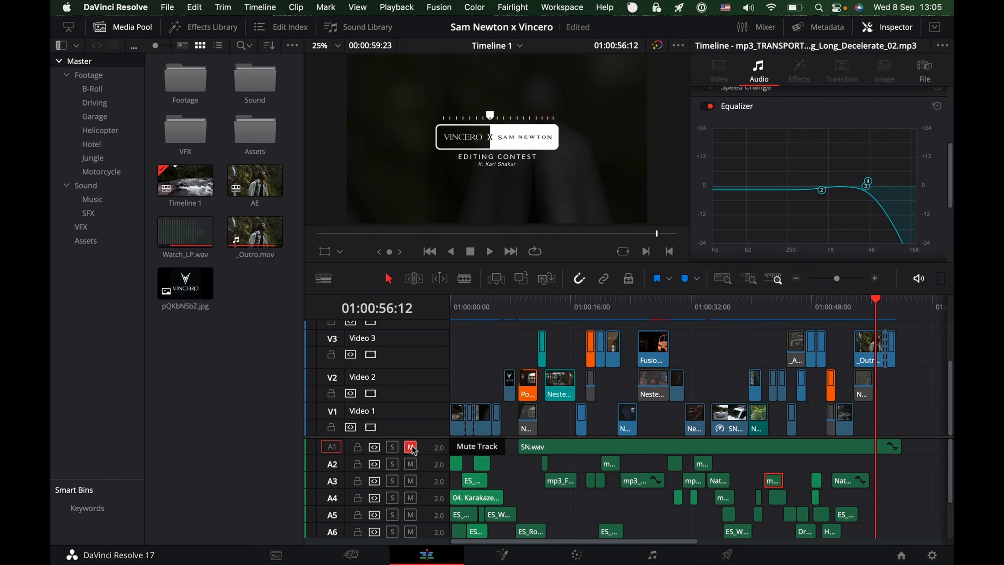
scroll(413, 439, "down", 1)
left_click(512, 458)
scroll(512, 454, "down", 1)
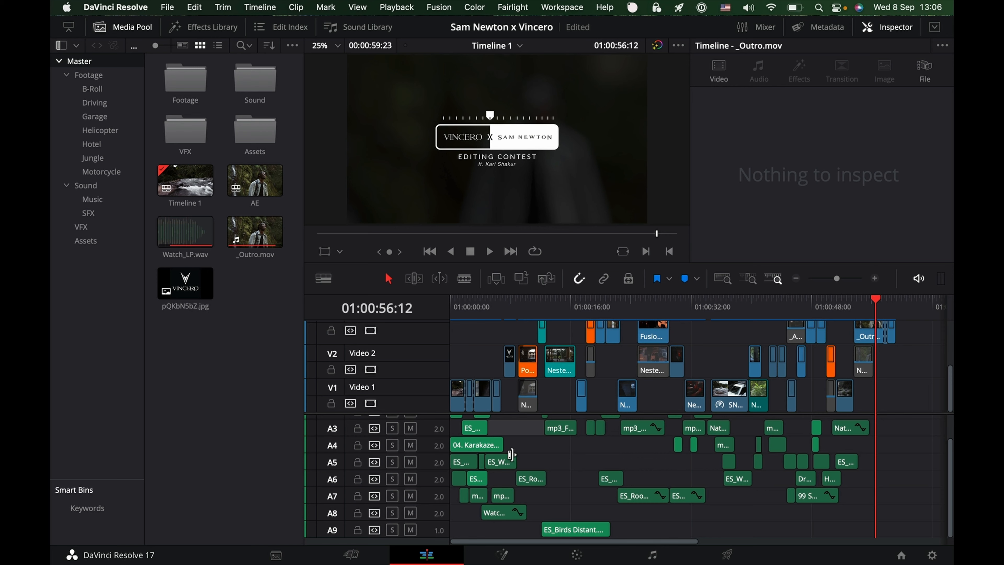
scroll(556, 457, "up", 2)
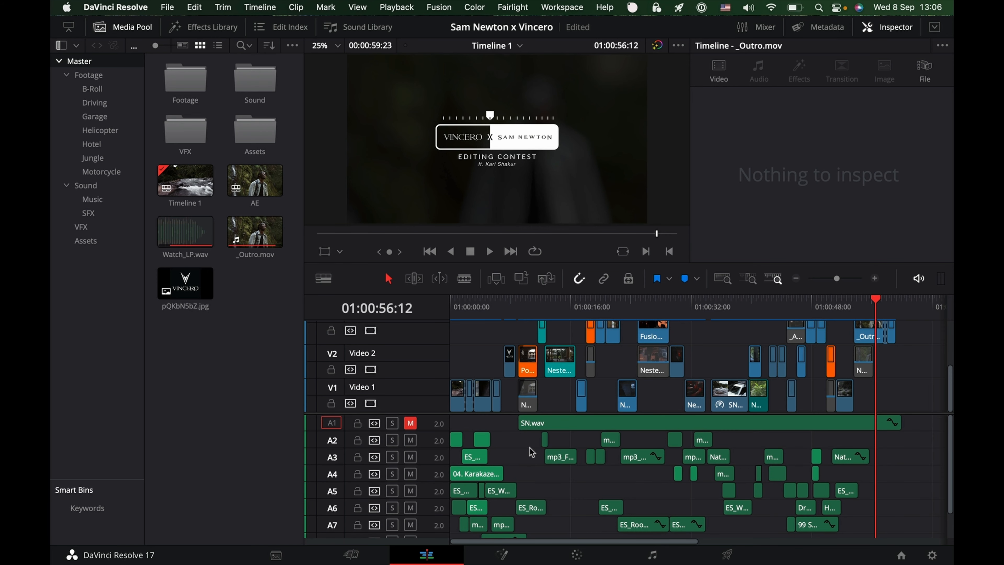
- Scrub the timeline from 01:00:00:00 to the white car and waterfall shot at 01:00:44:07
left_click_drag(462, 307, 444, 315)
left_click(478, 341)
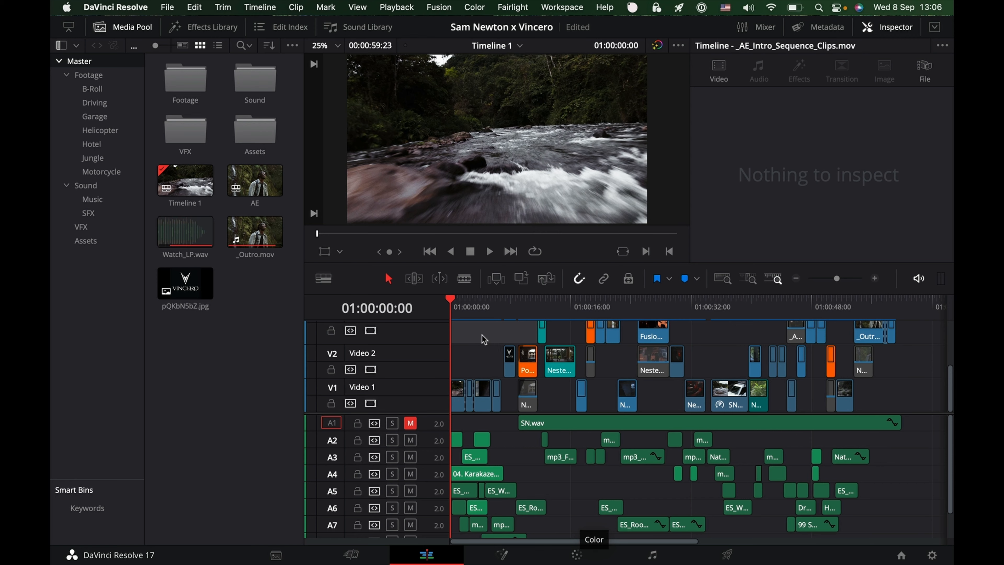
left_click_drag(527, 309, 554, 315)
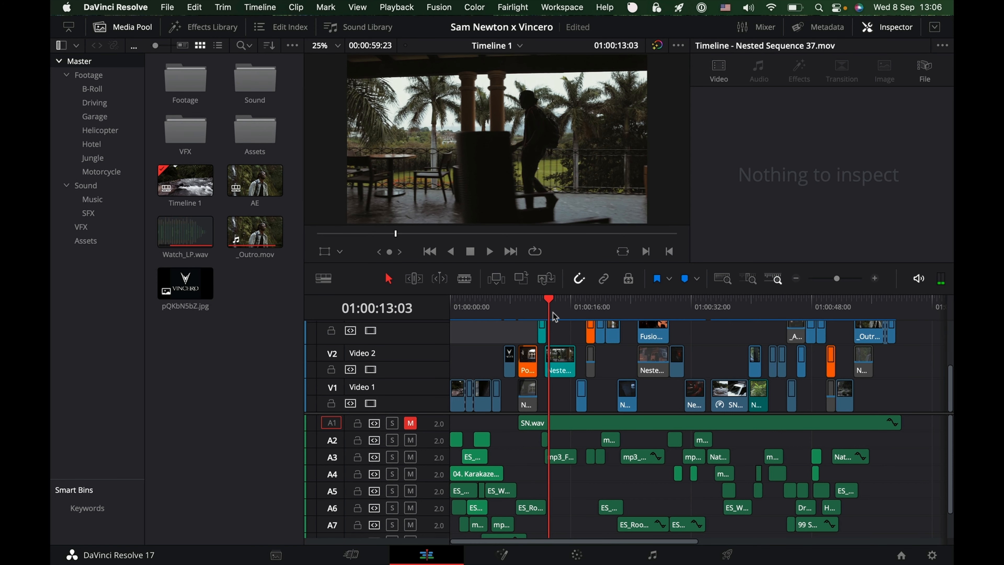
left_click(640, 312)
left_click_drag(640, 314, 783, 324)
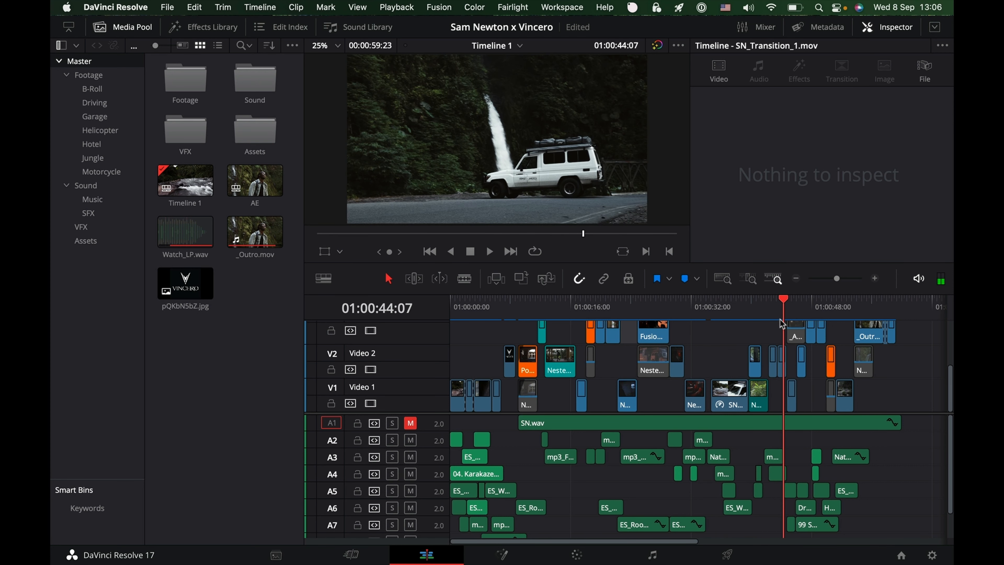
- Open the Video 2 clip at 01:00:44:07 on the Color page, disable all five nodes and select node 01
left_click(784, 371)
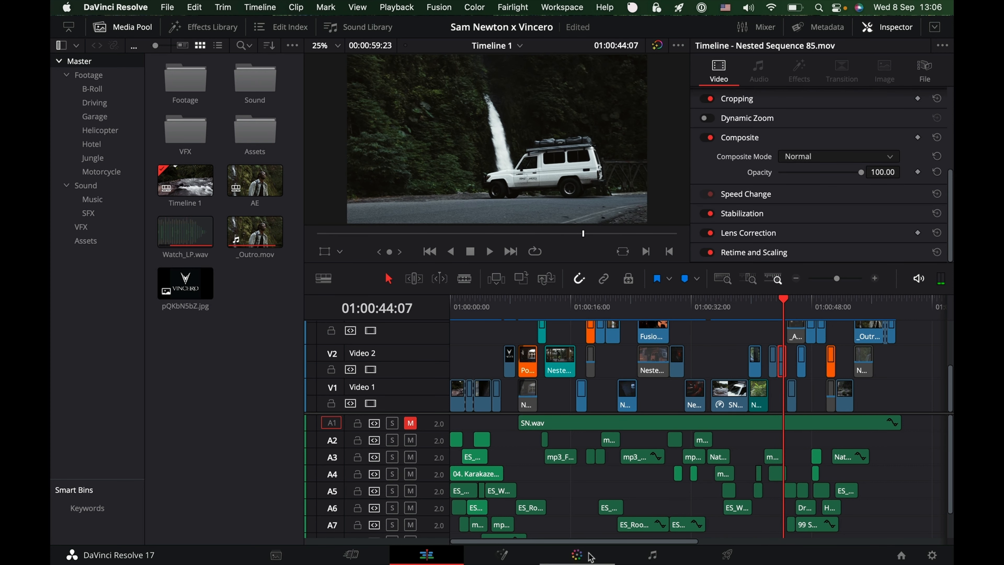
left_click(576, 554)
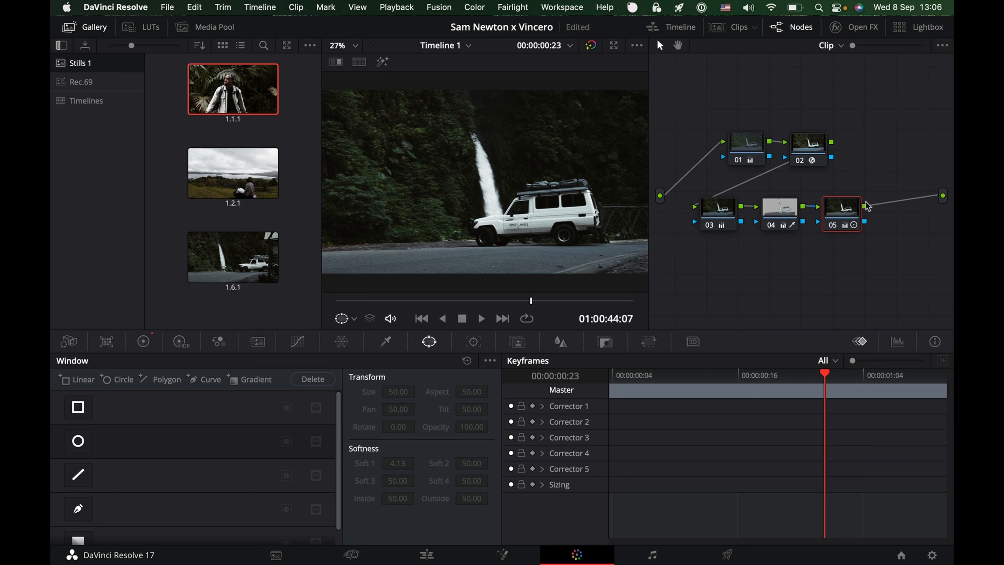
left_click_drag(874, 249, 715, 134)
key("super+d")
left_click(780, 272)
left_click(742, 151)
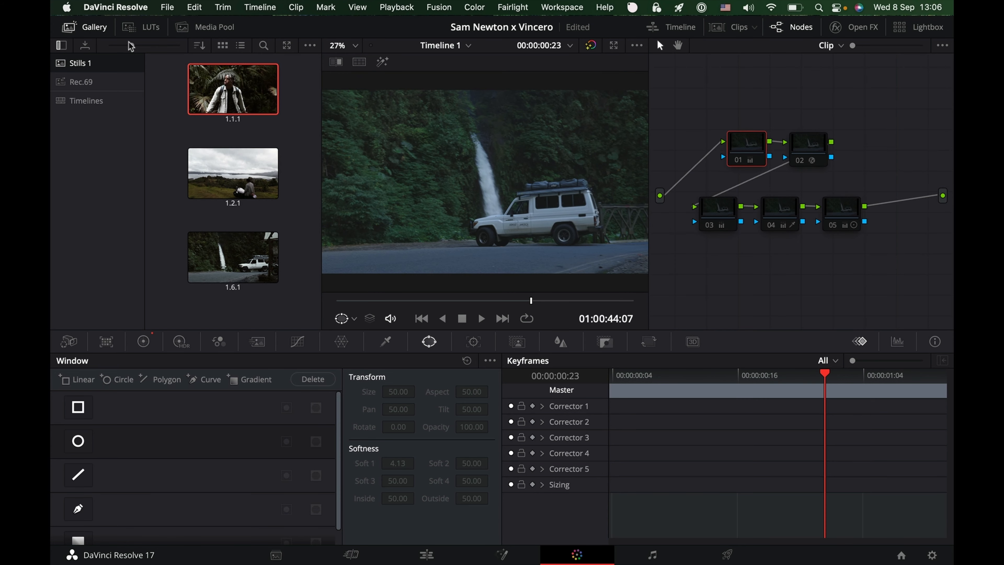
- Hide the Gallery, reposition nodes 01 and 02, and show node 02's FilmConvert Nitrate settings
left_click(97, 28)
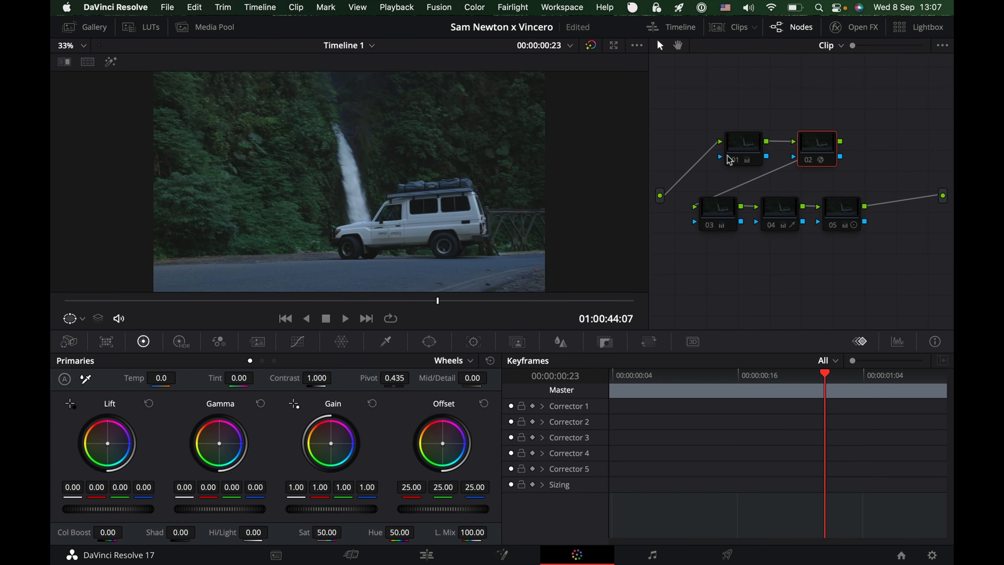
left_click_drag(732, 156, 724, 157)
left_click_drag(815, 146, 813, 143)
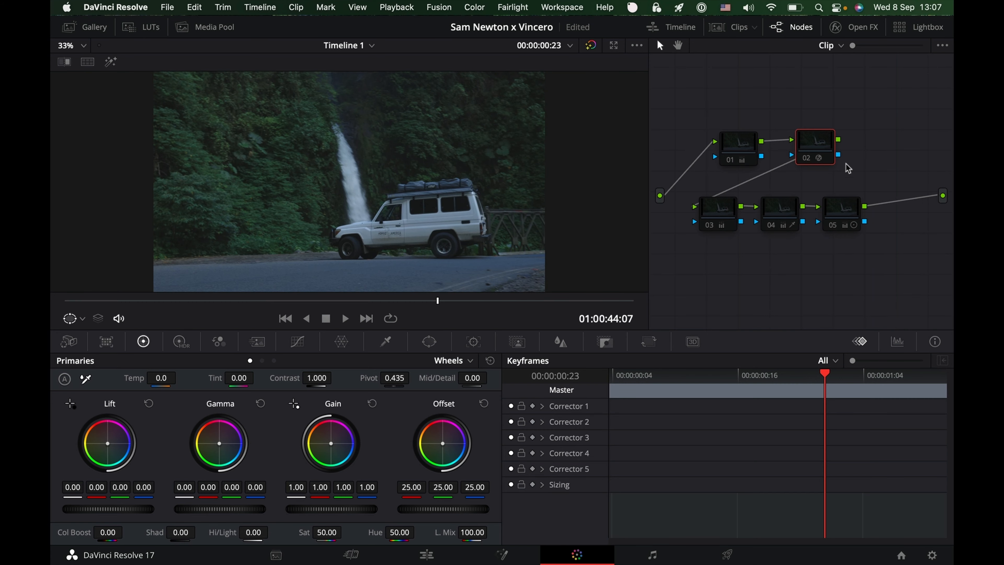
left_click(835, 27)
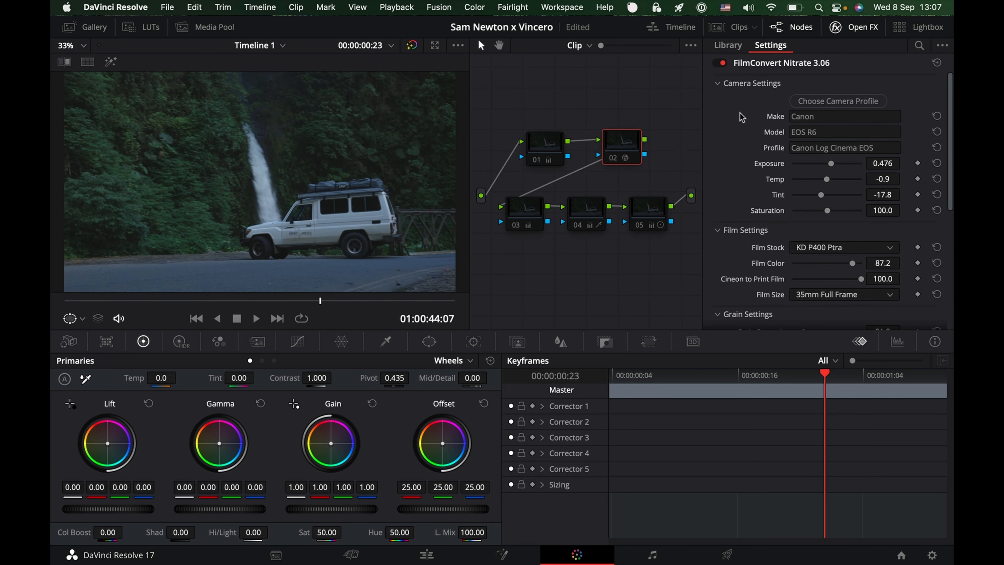